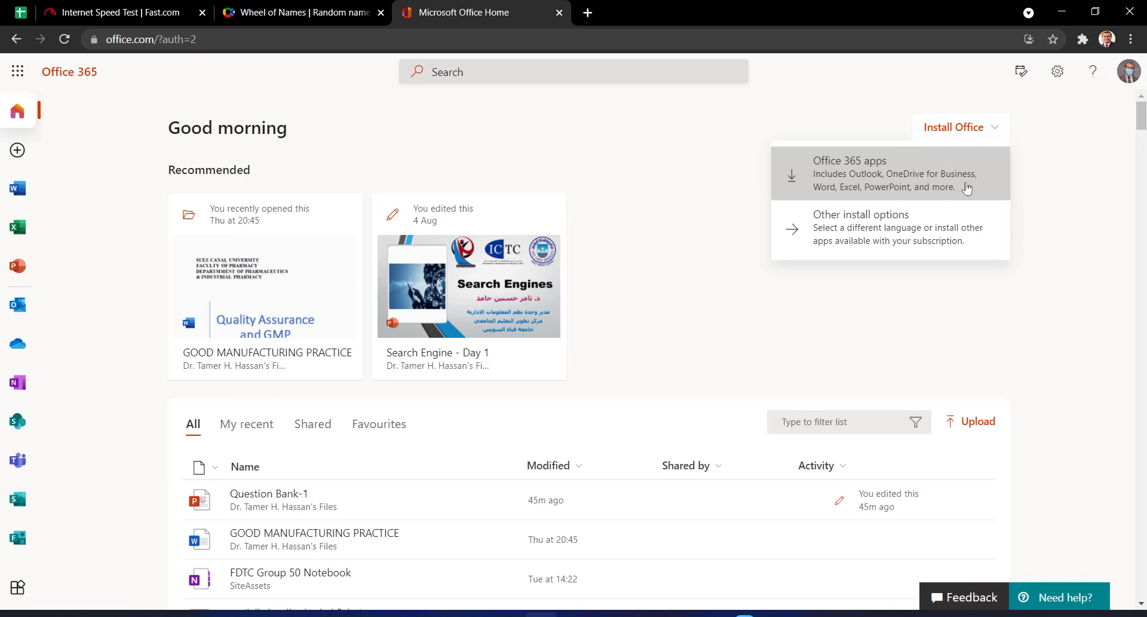
Open Forms from the Office 365 home page and create a new blank quiz
scroll(27, 472, down, 2)
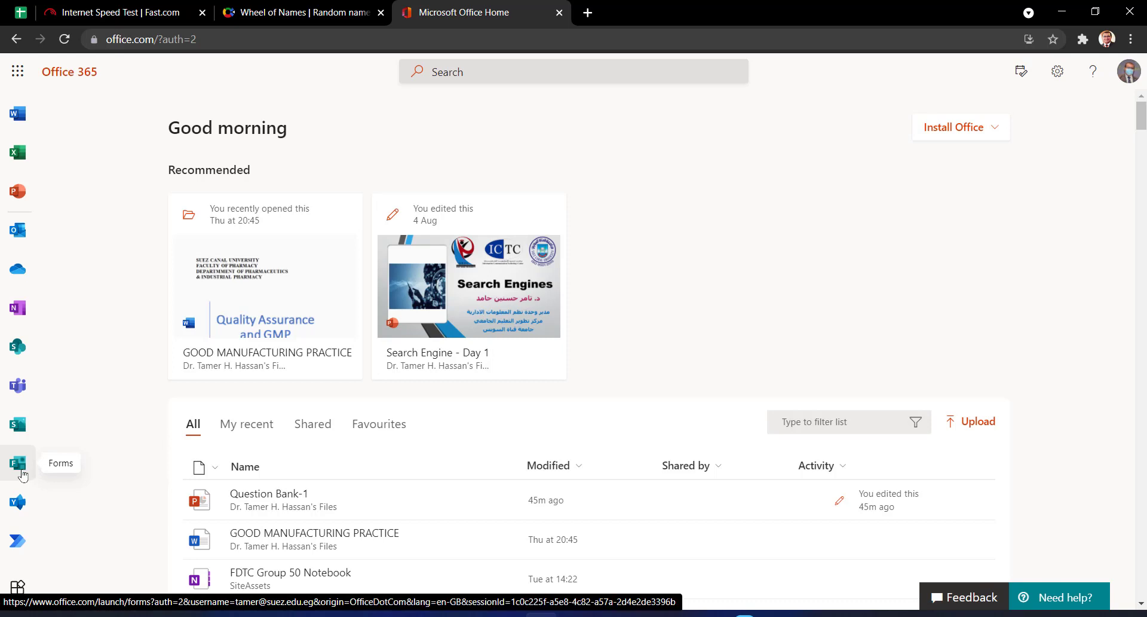
click(22, 475)
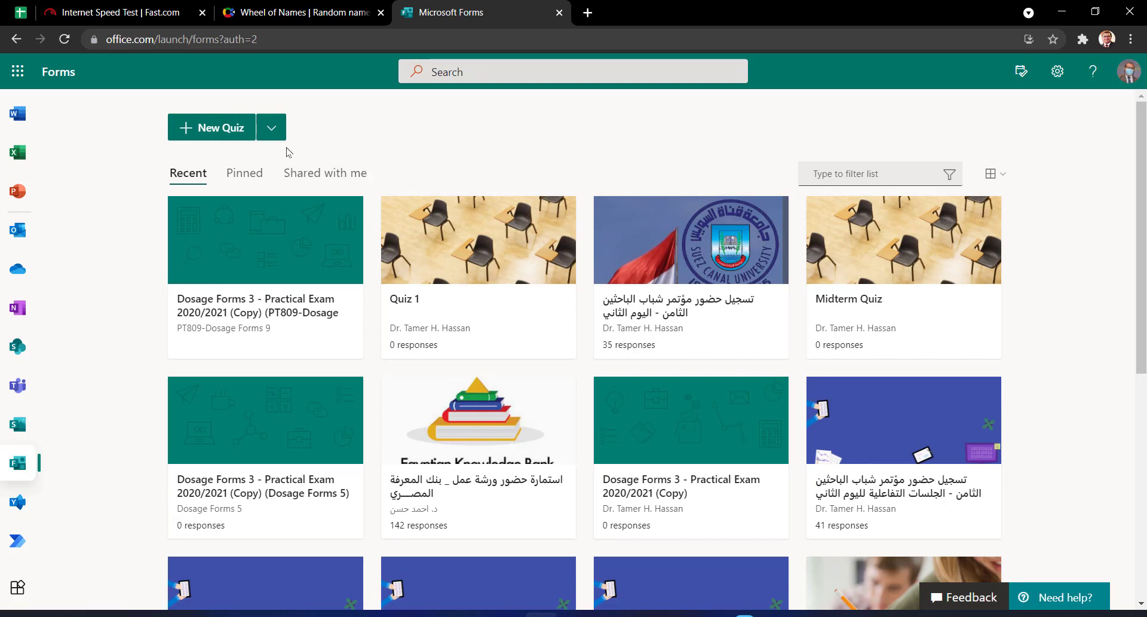
click(273, 132)
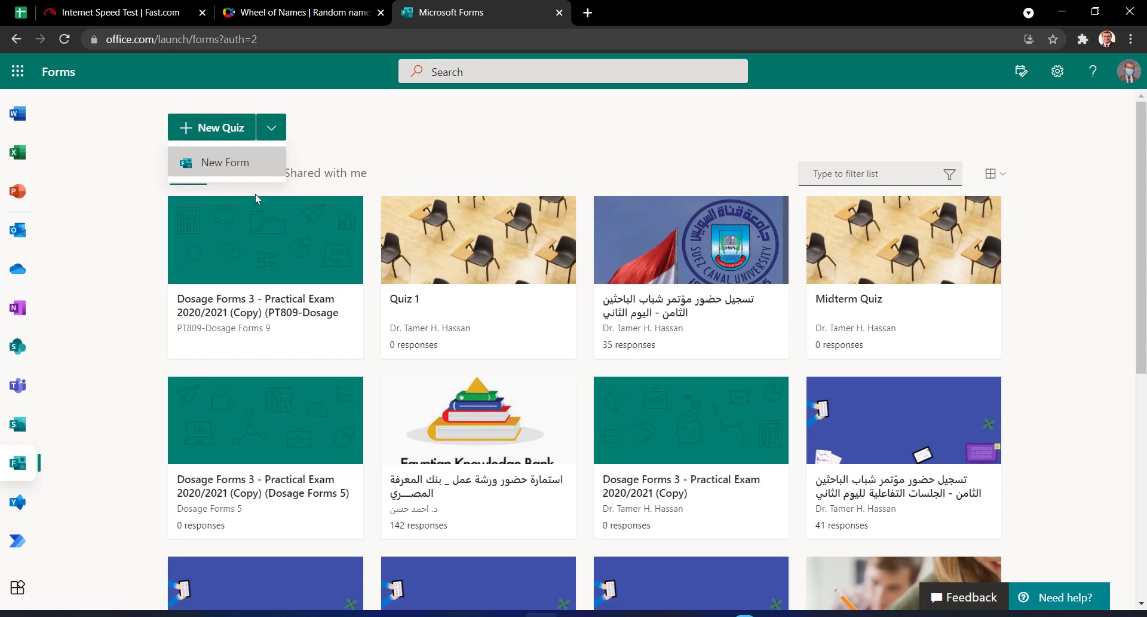
click(406, 115)
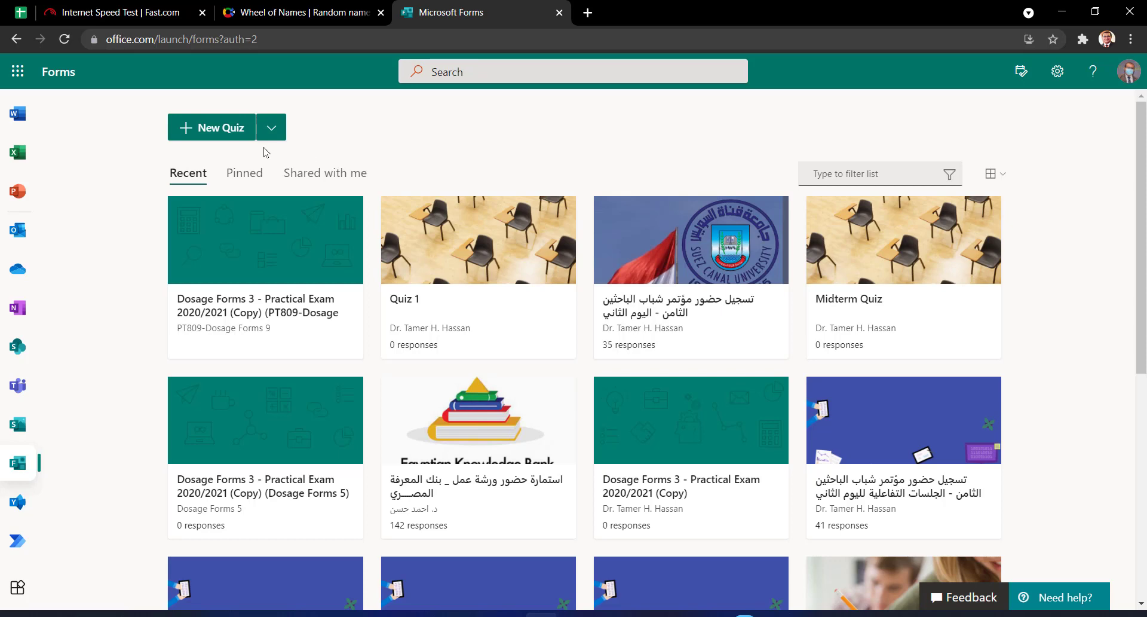
click(208, 139)
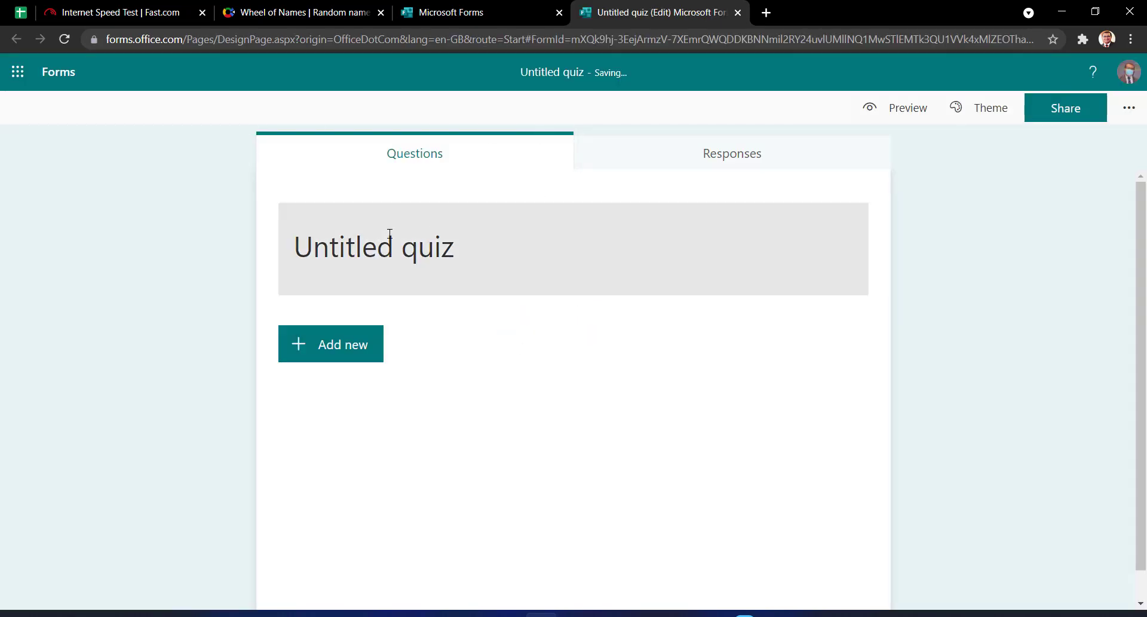
Replace the untitled quiz's title with "Quiz 1"
click(435, 245)
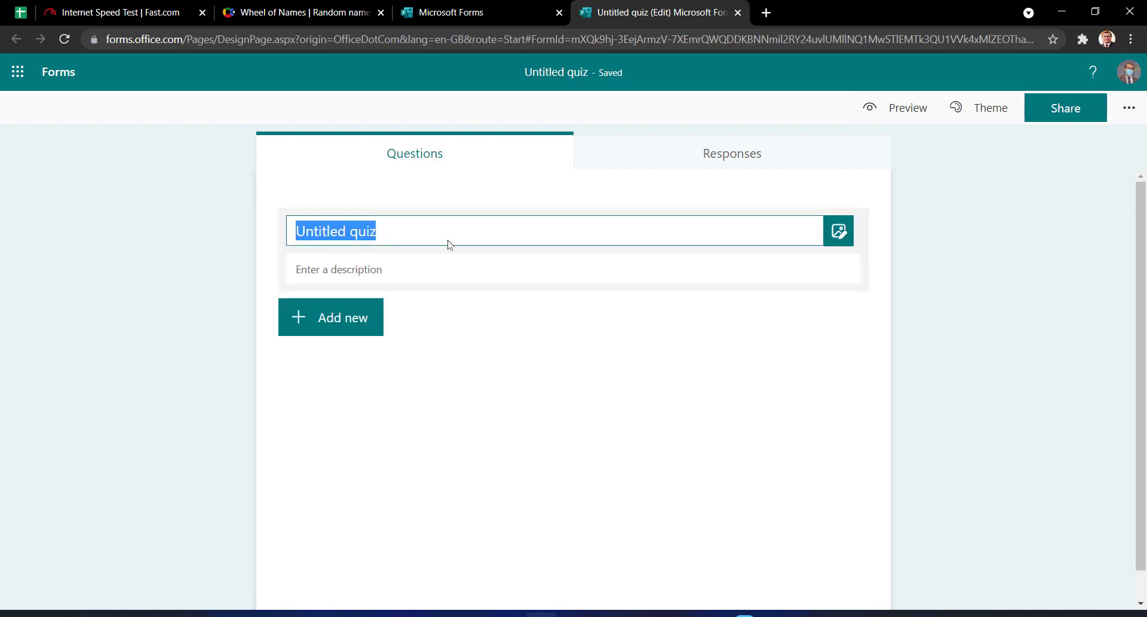
text(Qu)
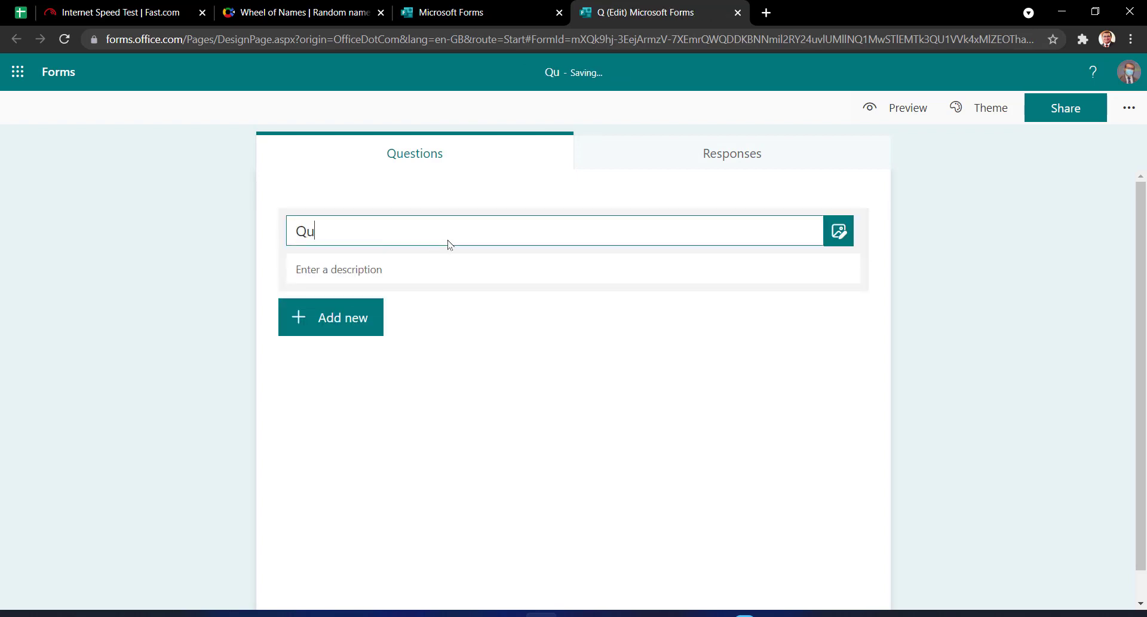
text(iz 1)
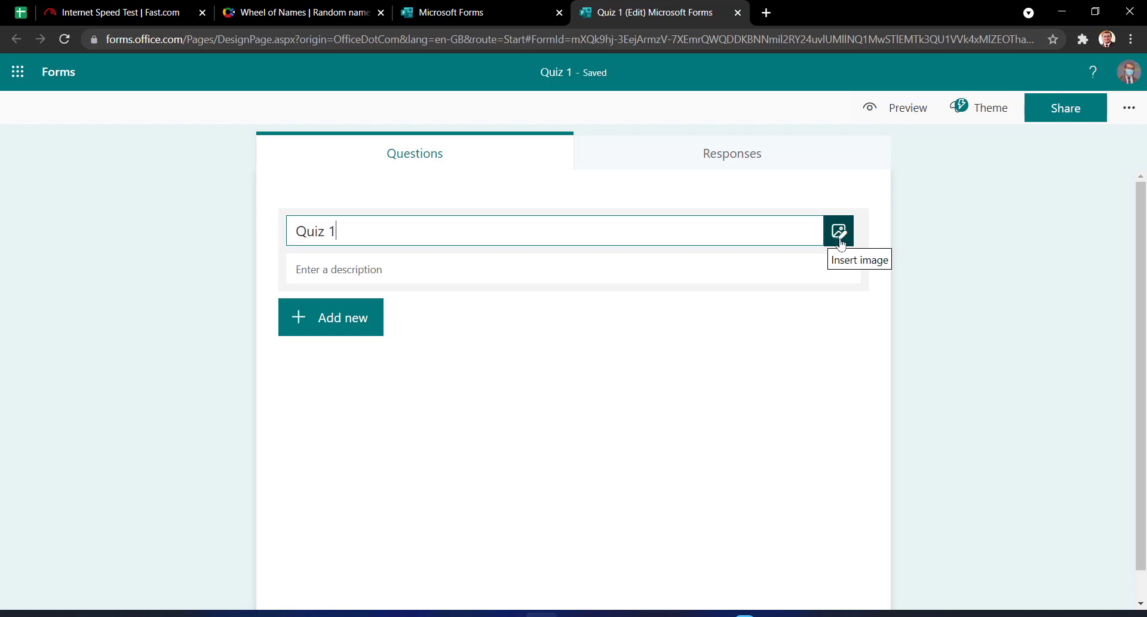
Upload Picture1.jpg from the Desktop as the quiz header image, leaving the description empty
click(840, 242)
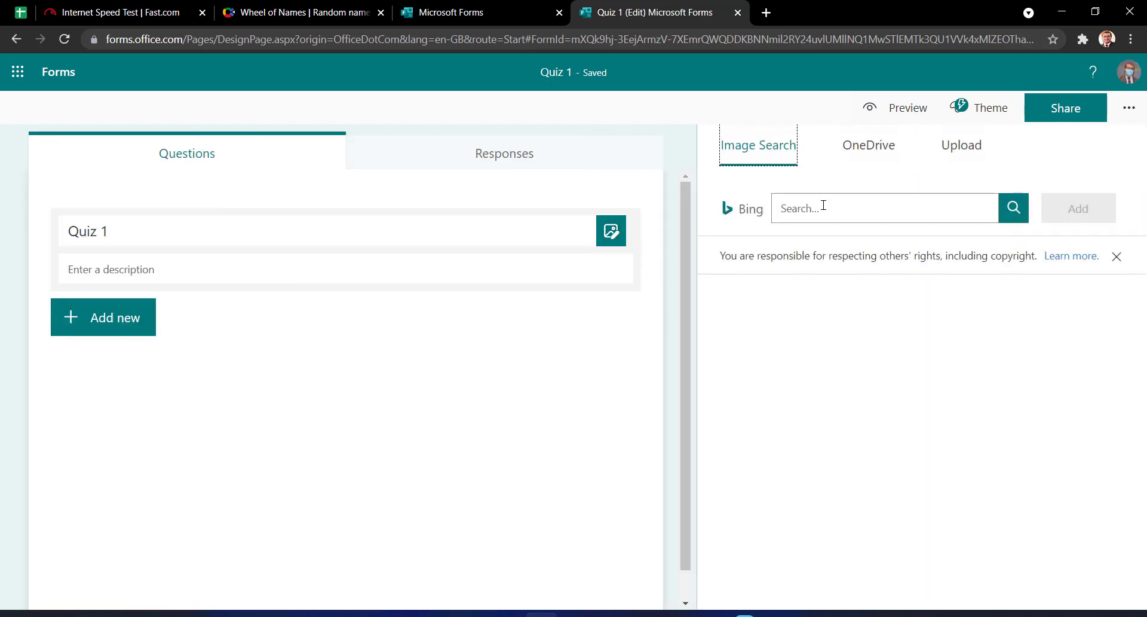
click(1117, 257)
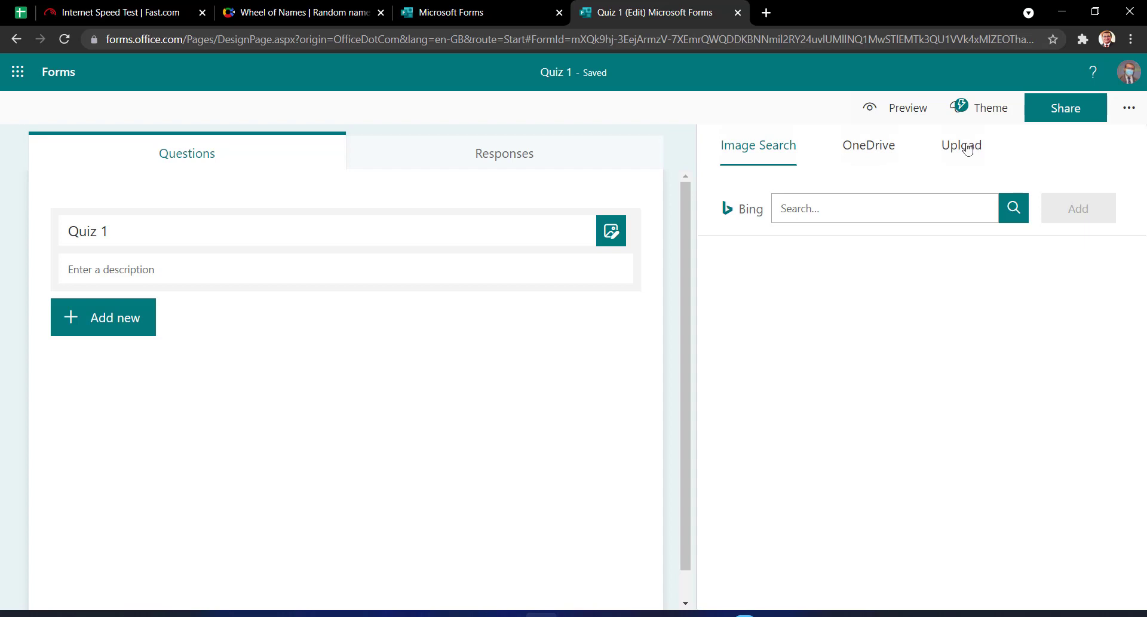
click(793, 202)
click(962, 149)
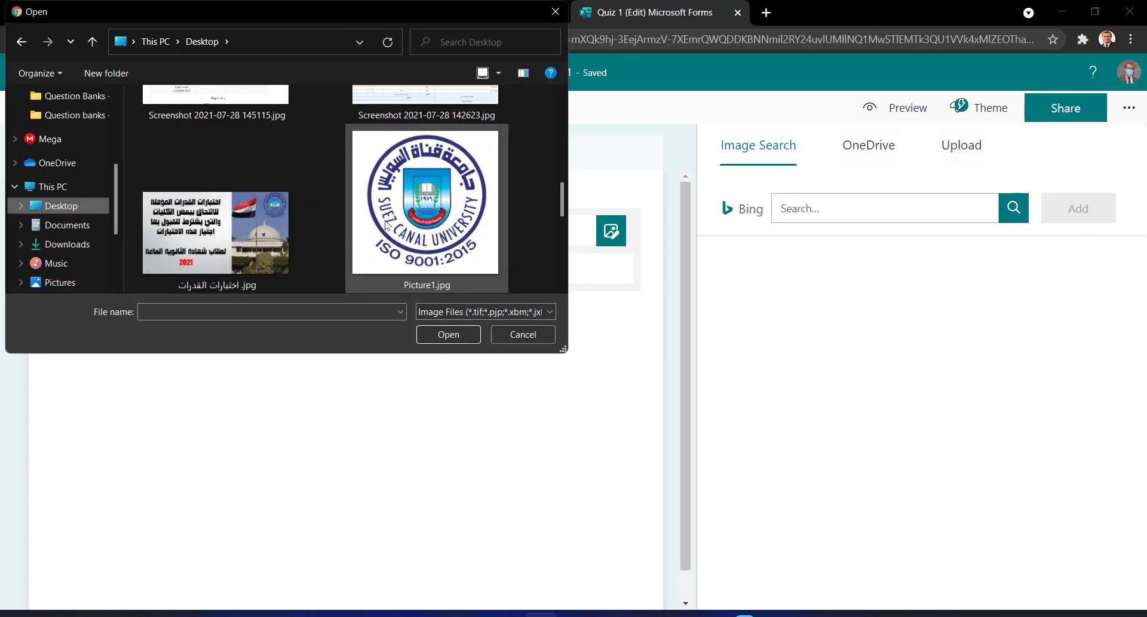
double_click(436, 231)
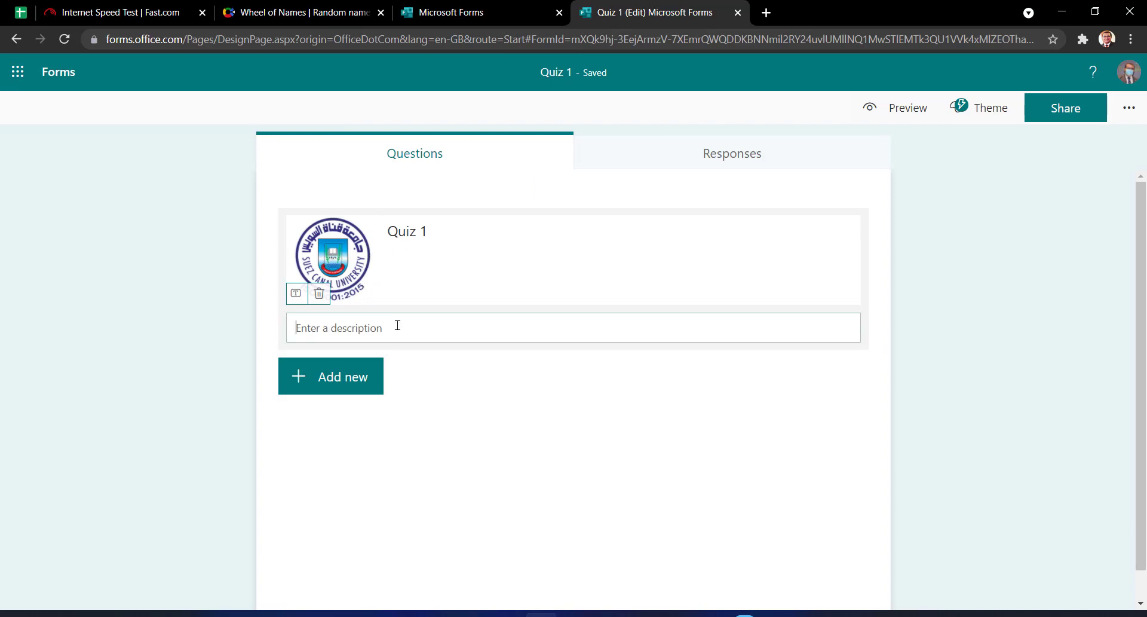
click(300, 332)
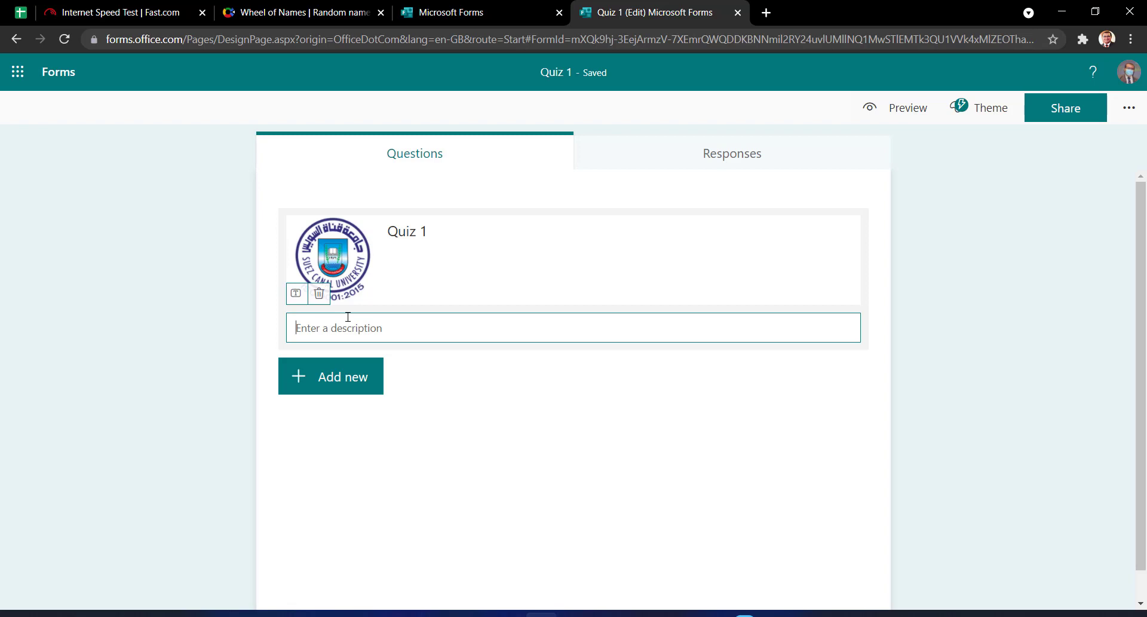
click(436, 323)
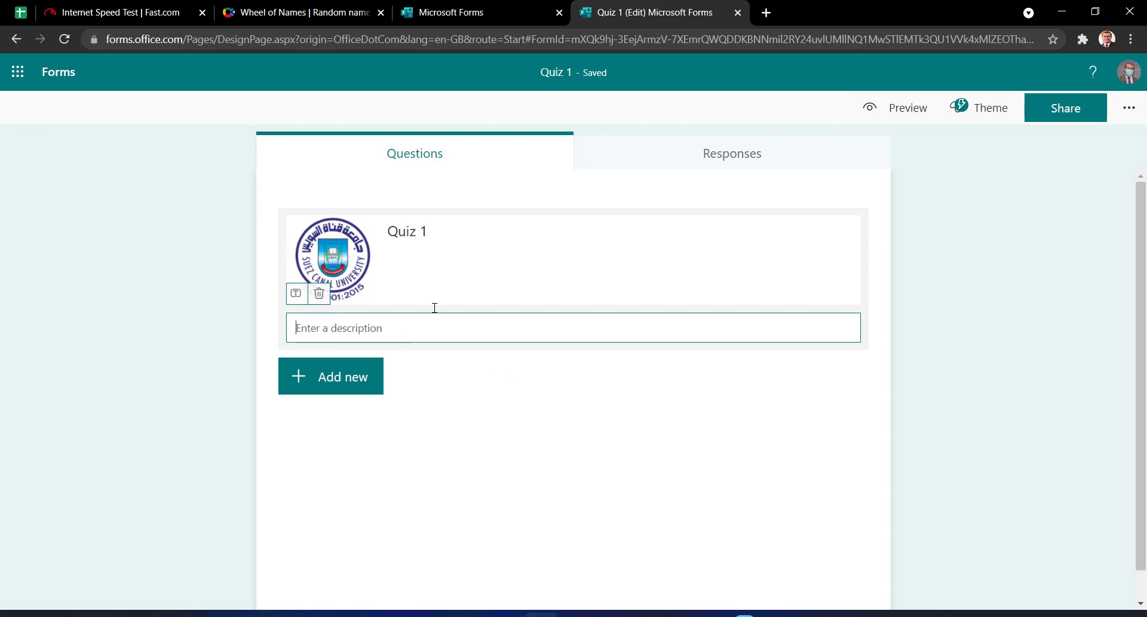
click(168, 267)
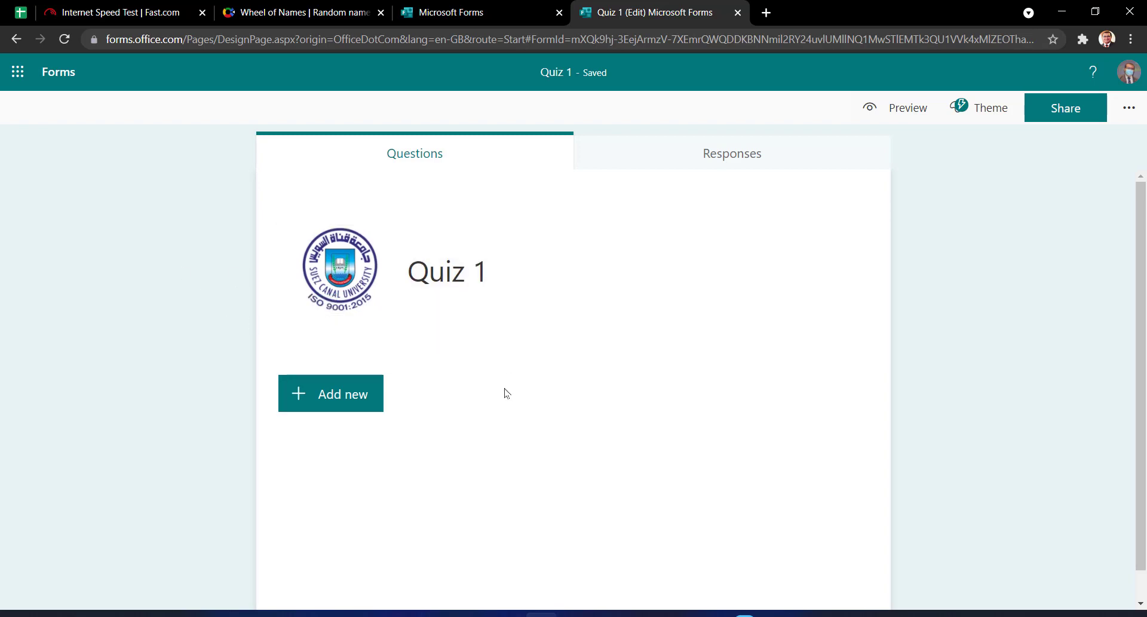
Add a Choice question with the text "gh ddgh fmb fukfkufjfj f fh fuy"
click(327, 397)
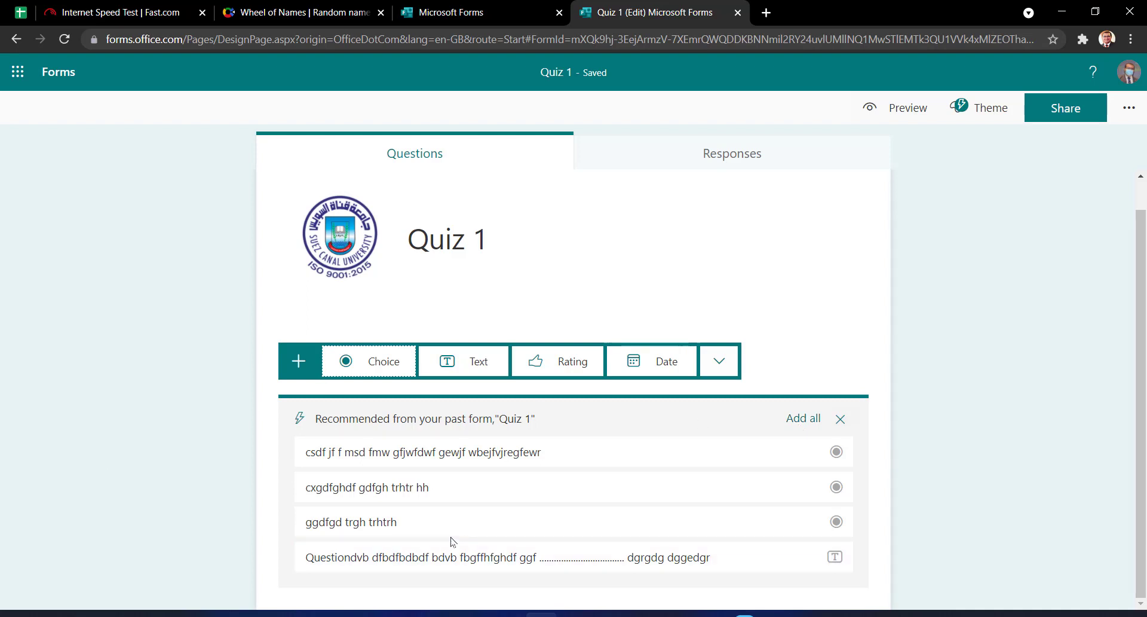
click(378, 362)
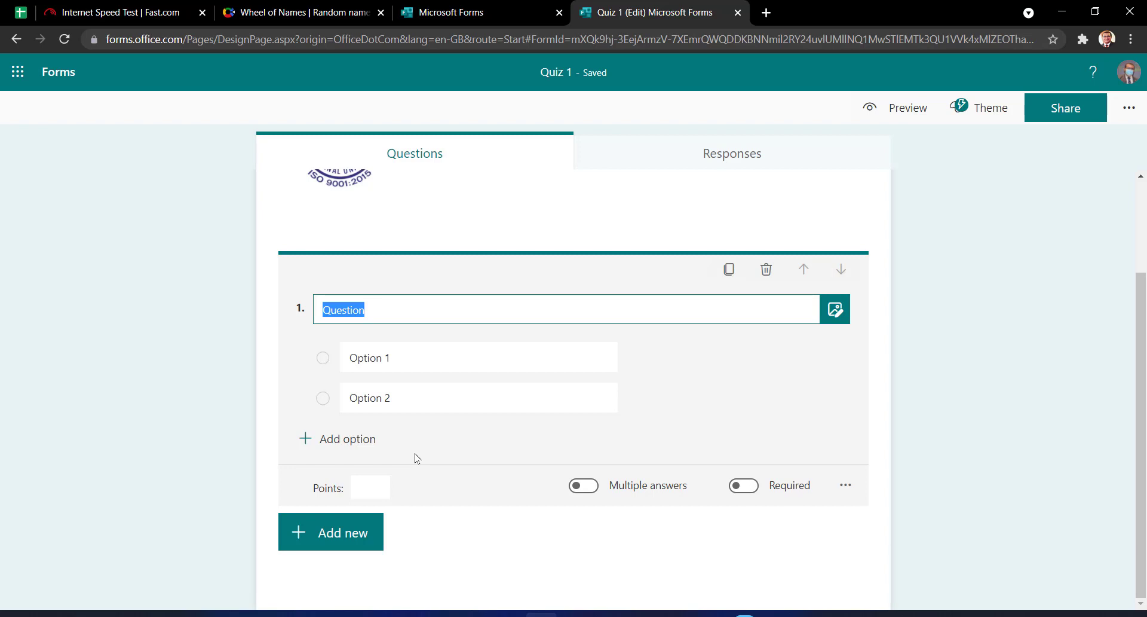
text(gh ddgh fmb fukfkufifi f fh fuy)
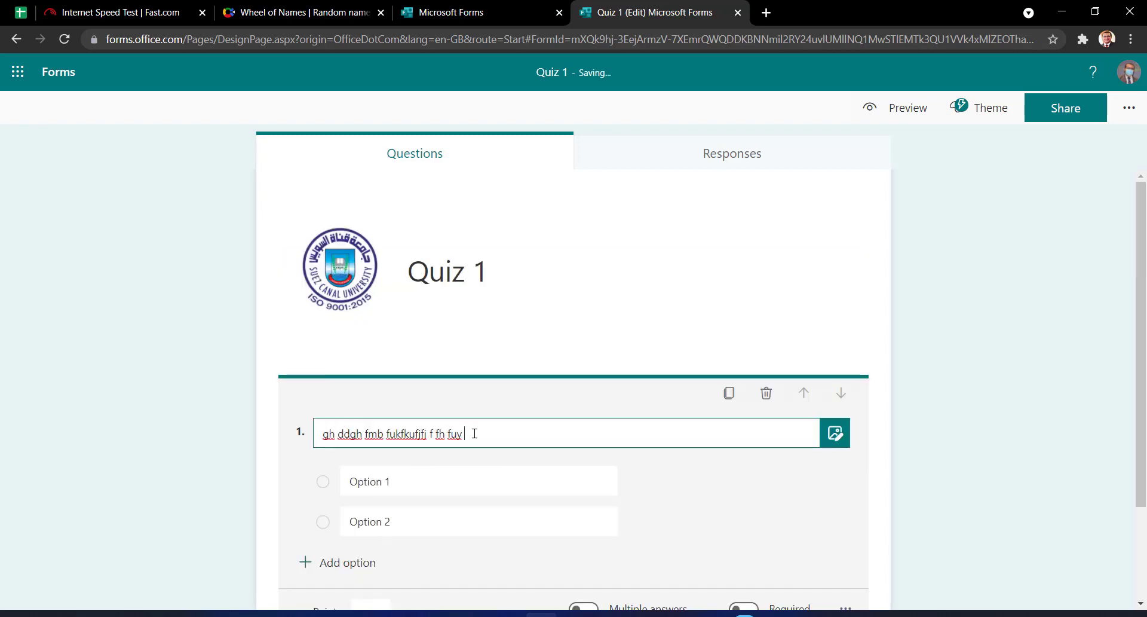
Fill in the question's first two answer options with "hdhdyt dh" and ",j dhsh dhed"
scroll(422, 458, down, 1)
click(412, 403)
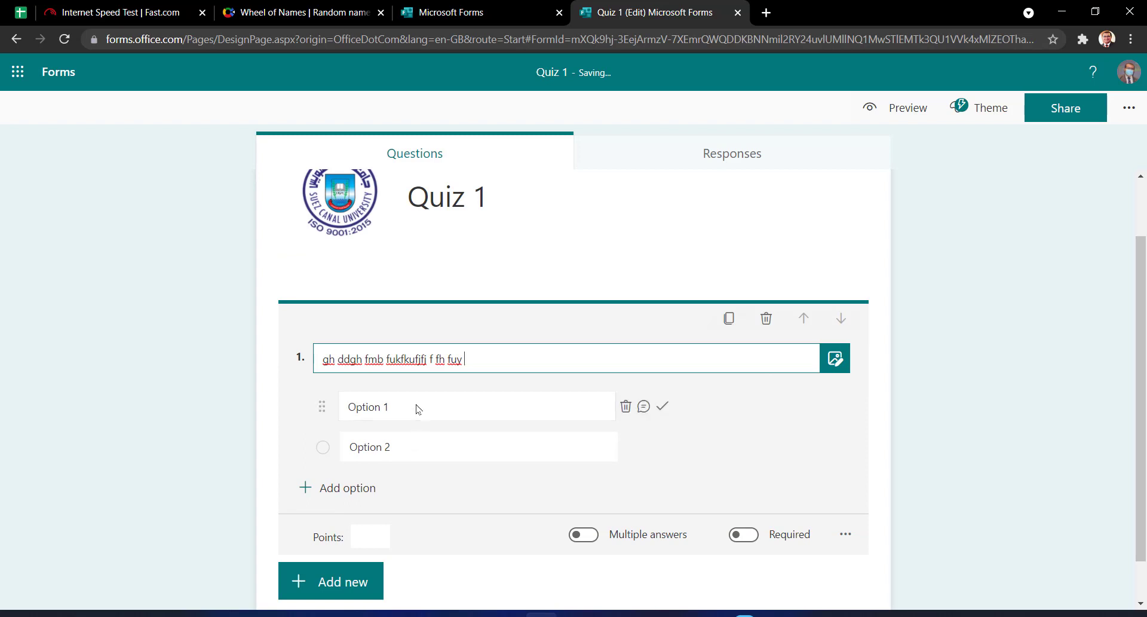
text(hdhdyt dh)
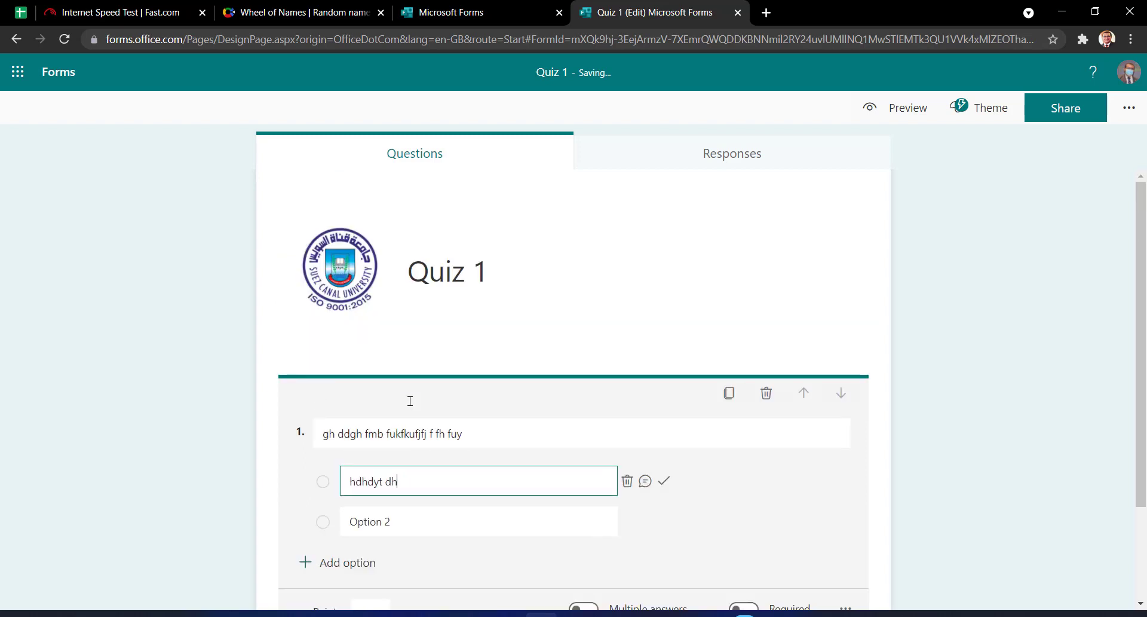
click(411, 526)
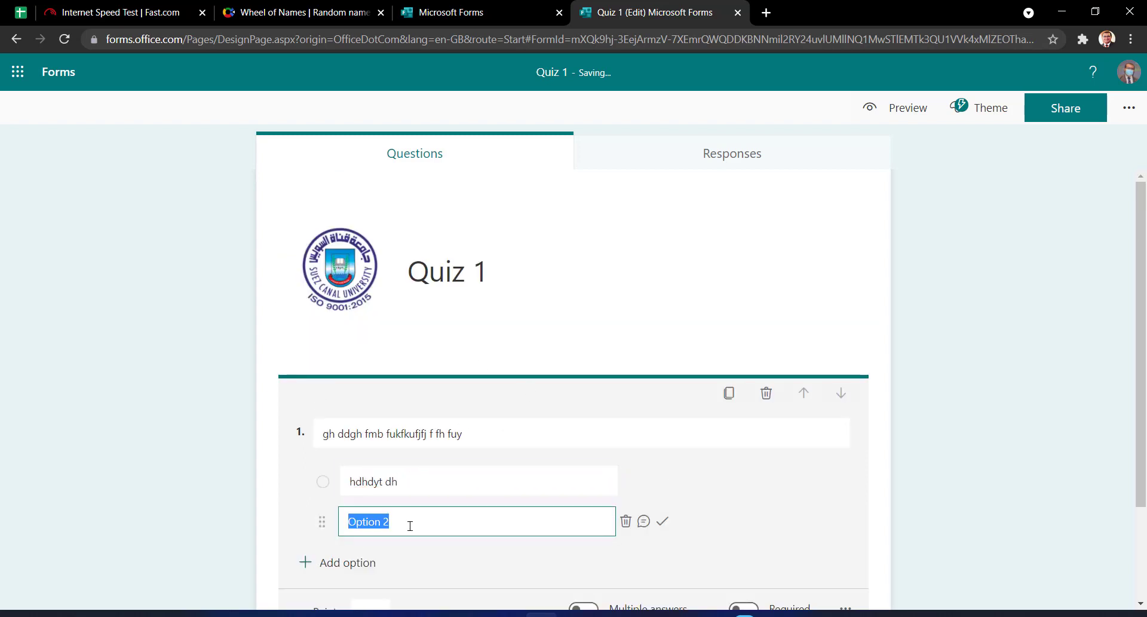
text(,j  dhsh dhed)
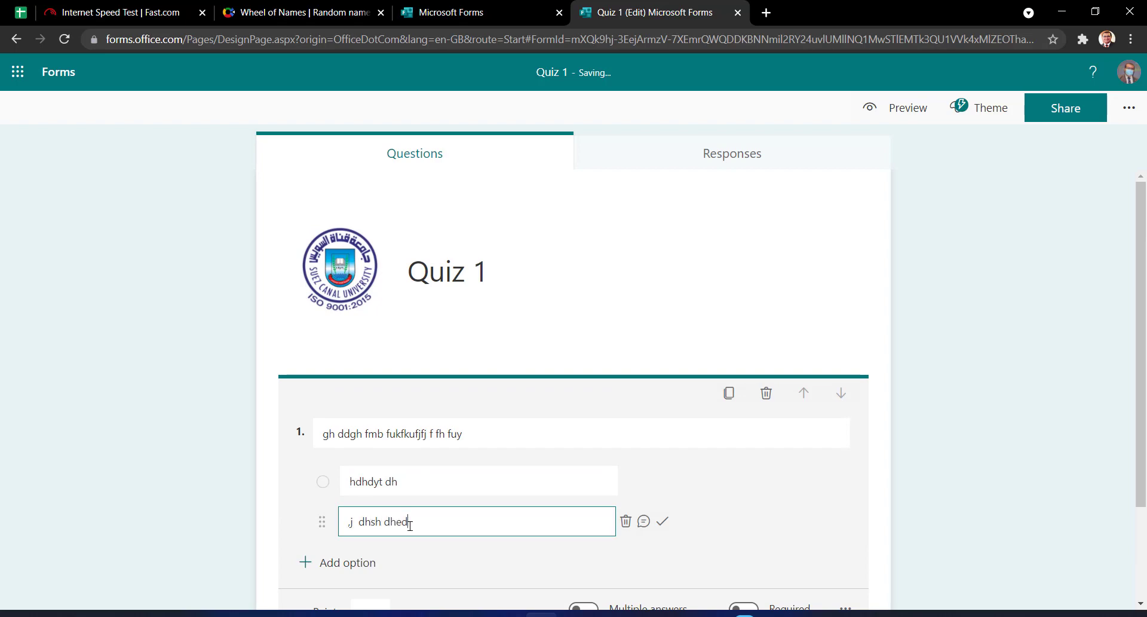
Add a third answer option to the question with the text "jgdth sht sd"
scroll(482, 471, down, 1)
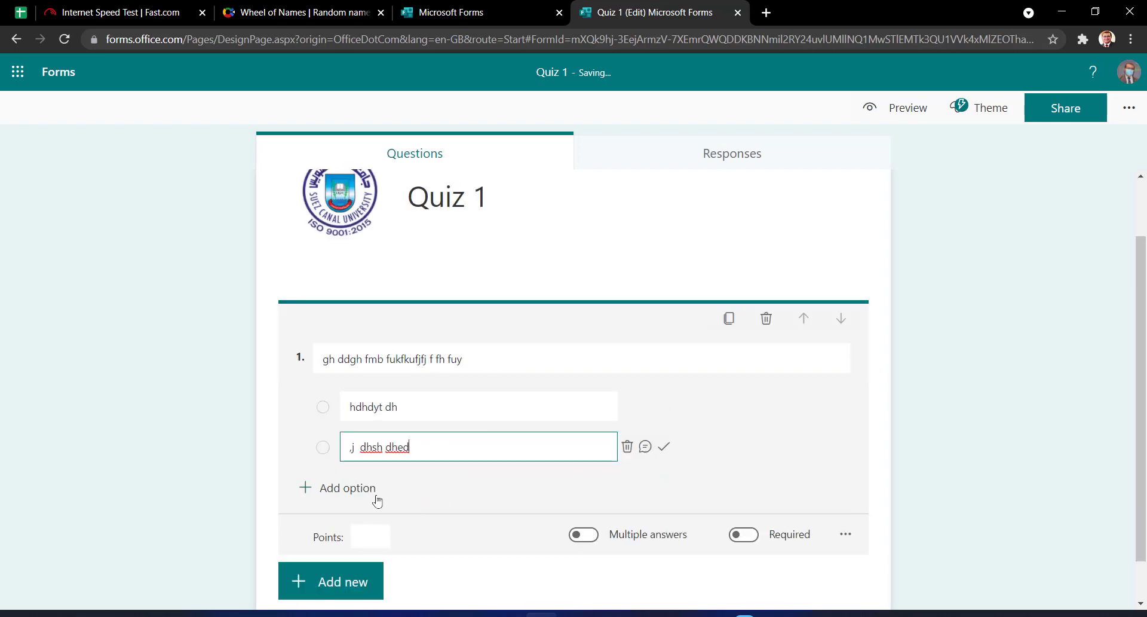
click(353, 487)
scroll(442, 512, up, 1)
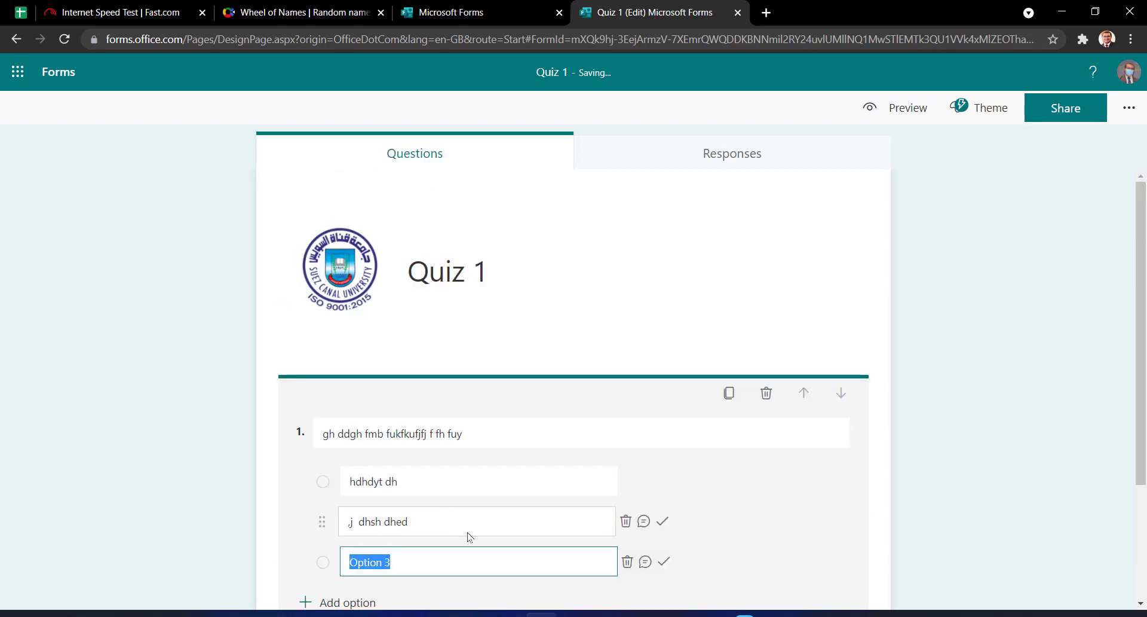
scroll(470, 530, down, 1)
scroll(472, 523, up, 1)
text(jgd)
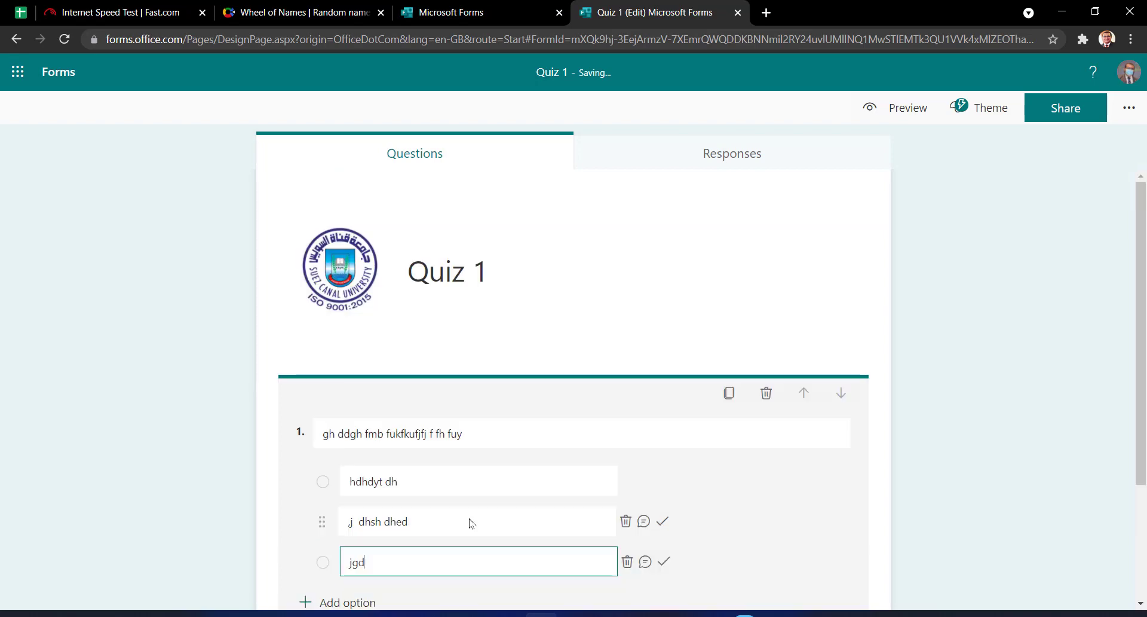
text(th sht sd)
scroll(607, 582, down, 2)
scroll(361, 448, up, 2)
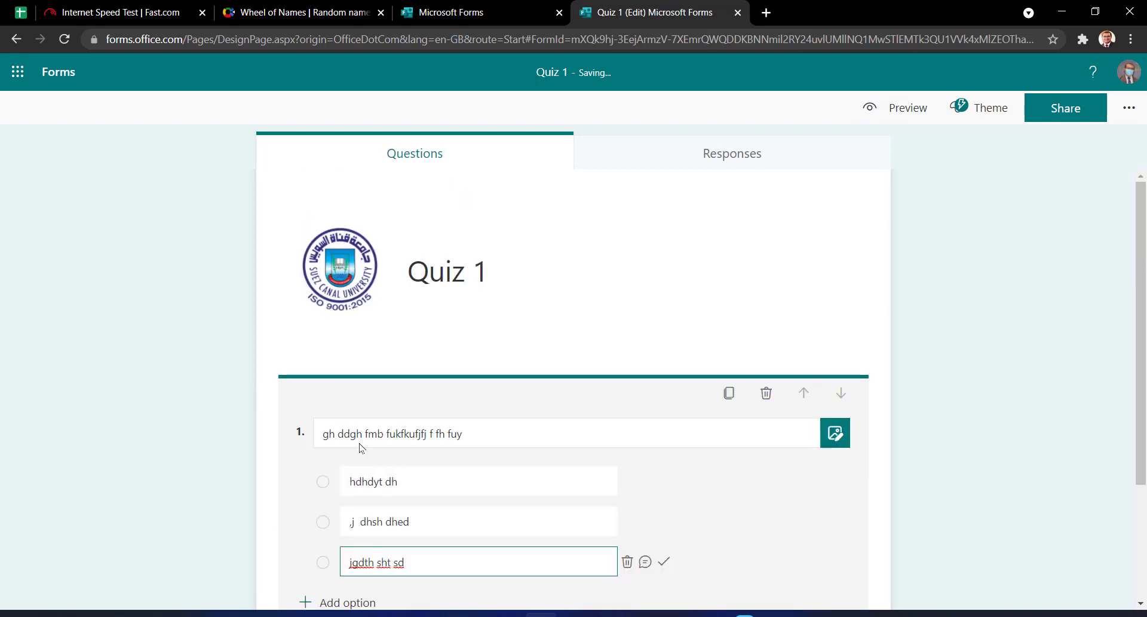
Add a fourth answer option to the question with the text "hgddh dhdhdyedyh"
scroll(328, 543, down, 1)
click(356, 533)
scroll(411, 554, up, 1)
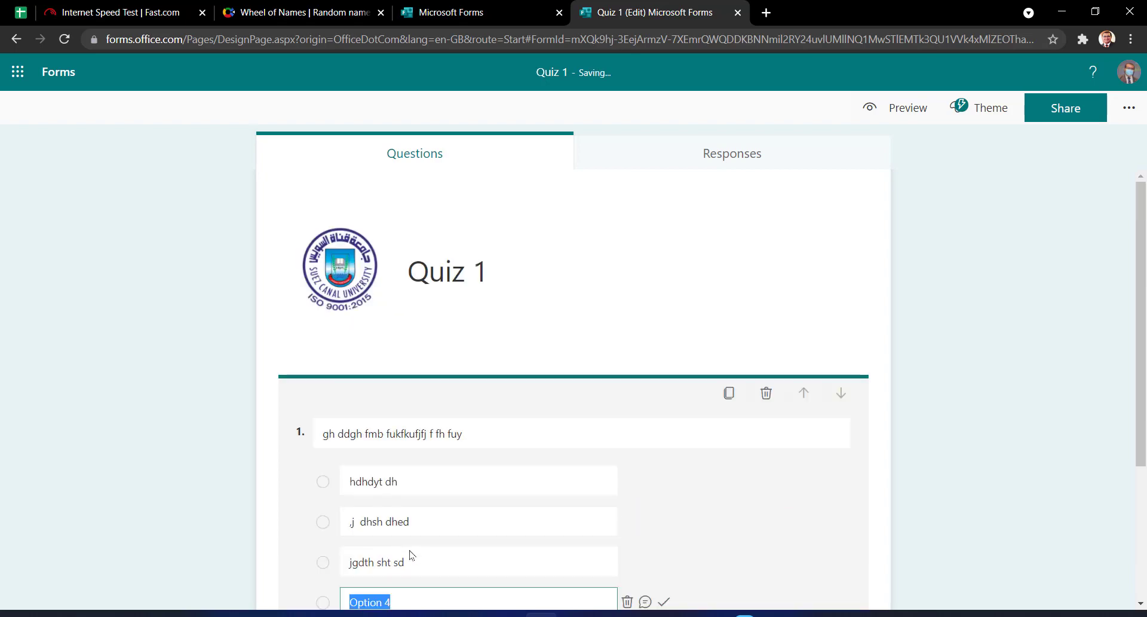
text(hgddh dhdhdyedyh)
scroll(718, 481, down, 1)
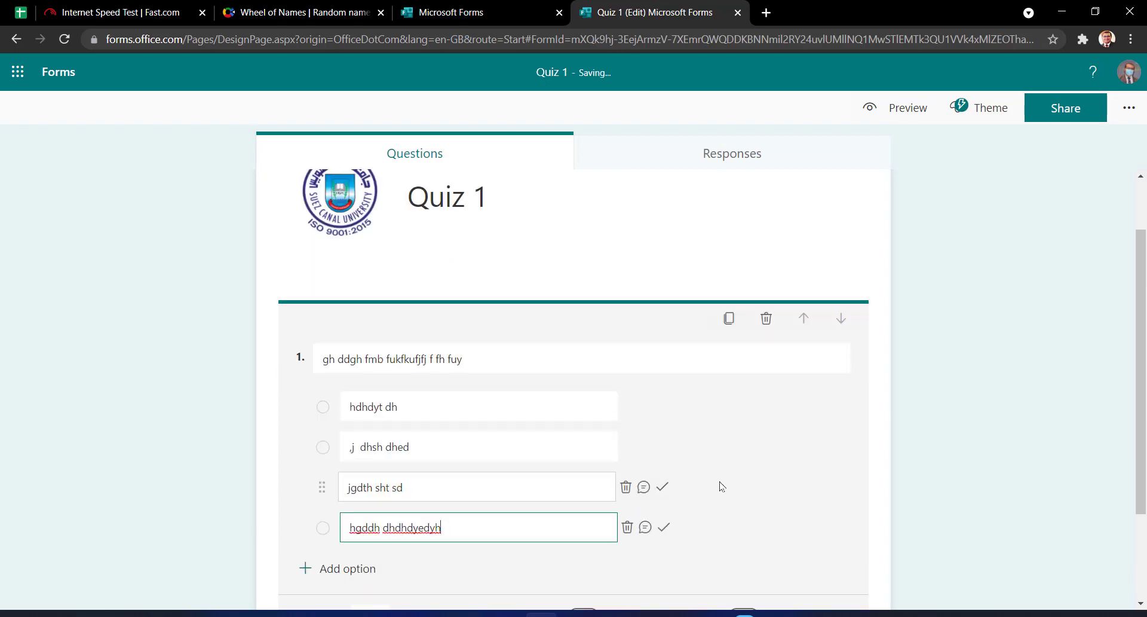
Mark the second option, ",j dhsh dhed", as the correct answer
scroll(628, 368, up, 1)
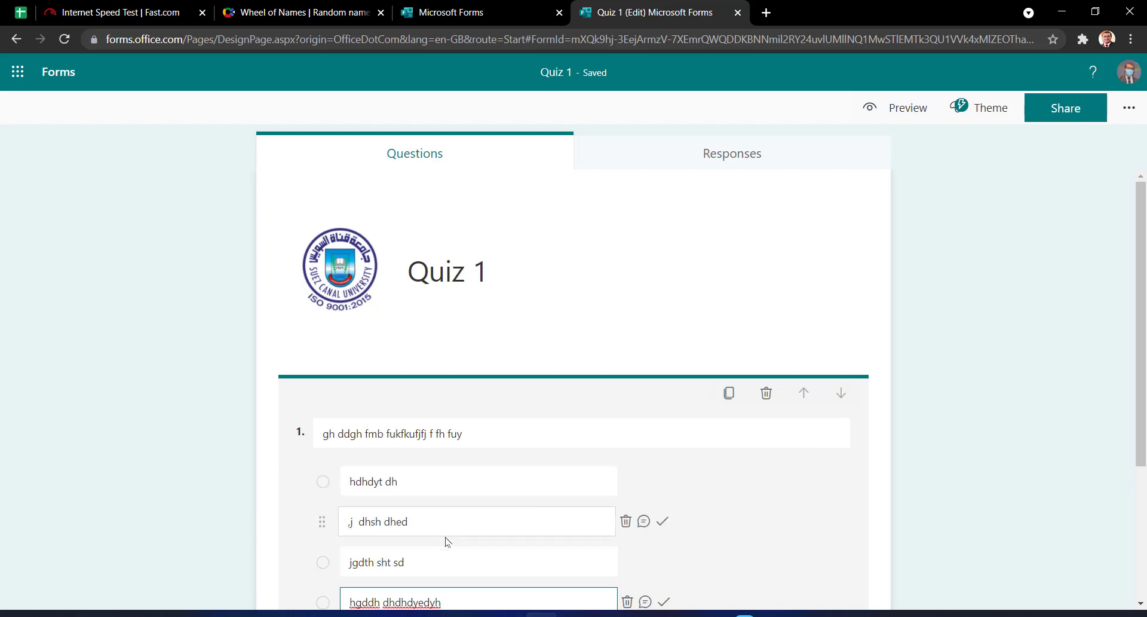
scroll(444, 584, down, 1)
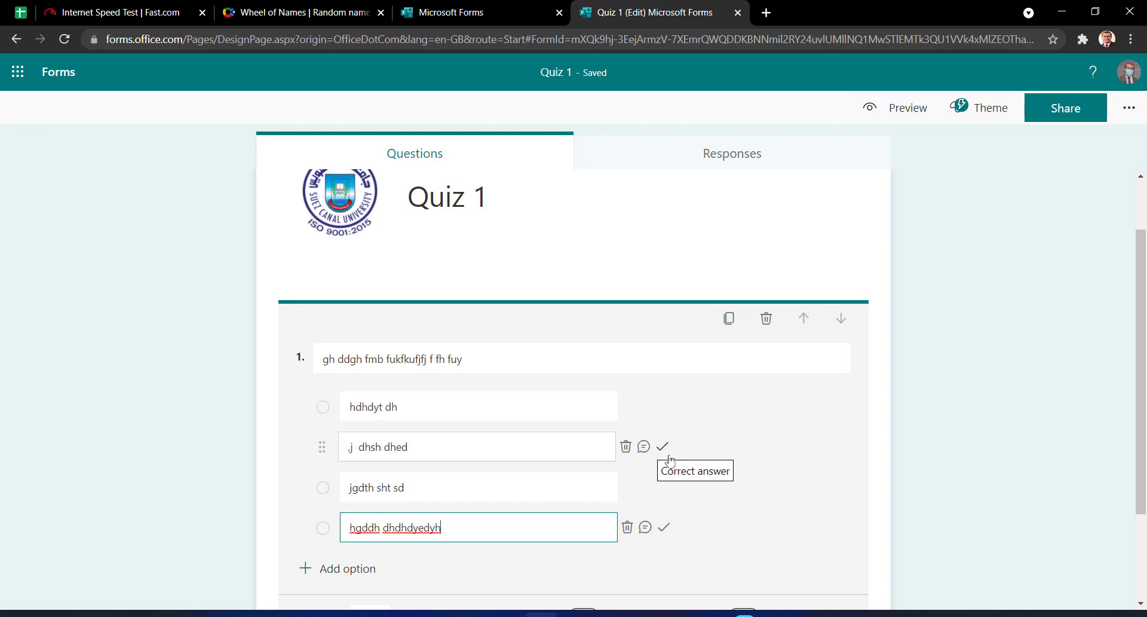
click(663, 447)
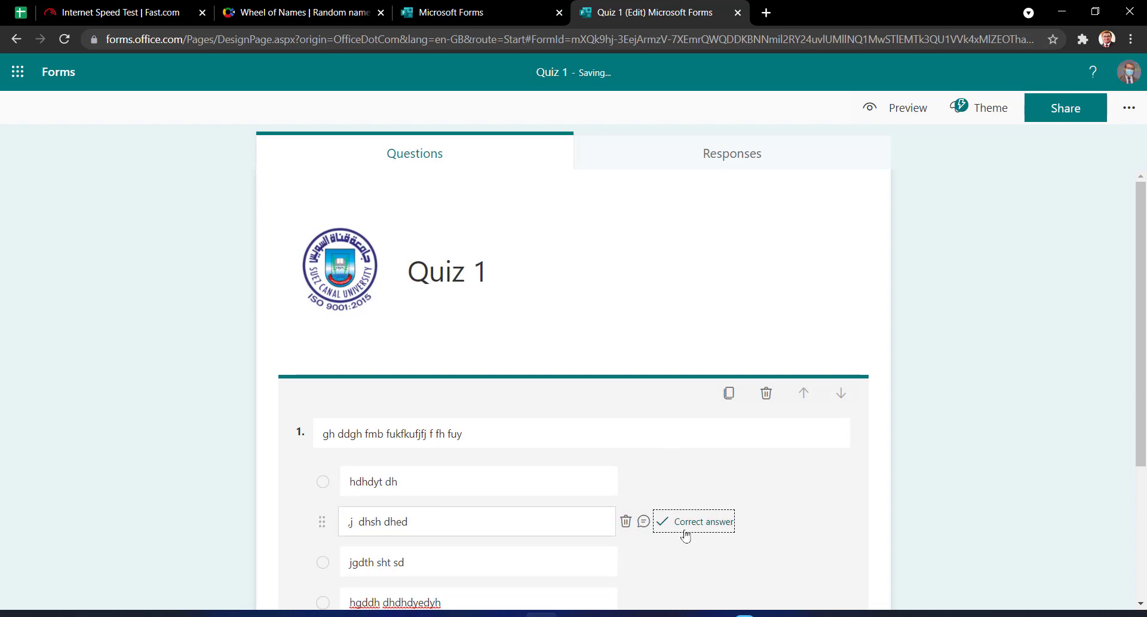
Set question 1 to be worth 1 point and finish editing the question
scroll(709, 512, down, 2)
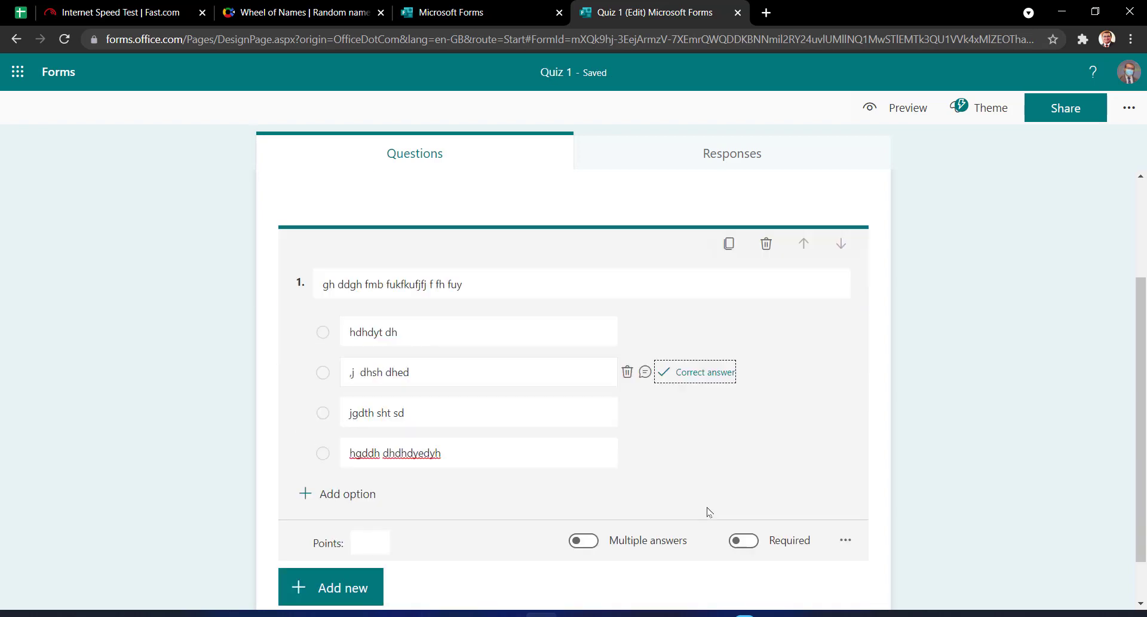
click(368, 544)
click(379, 548)
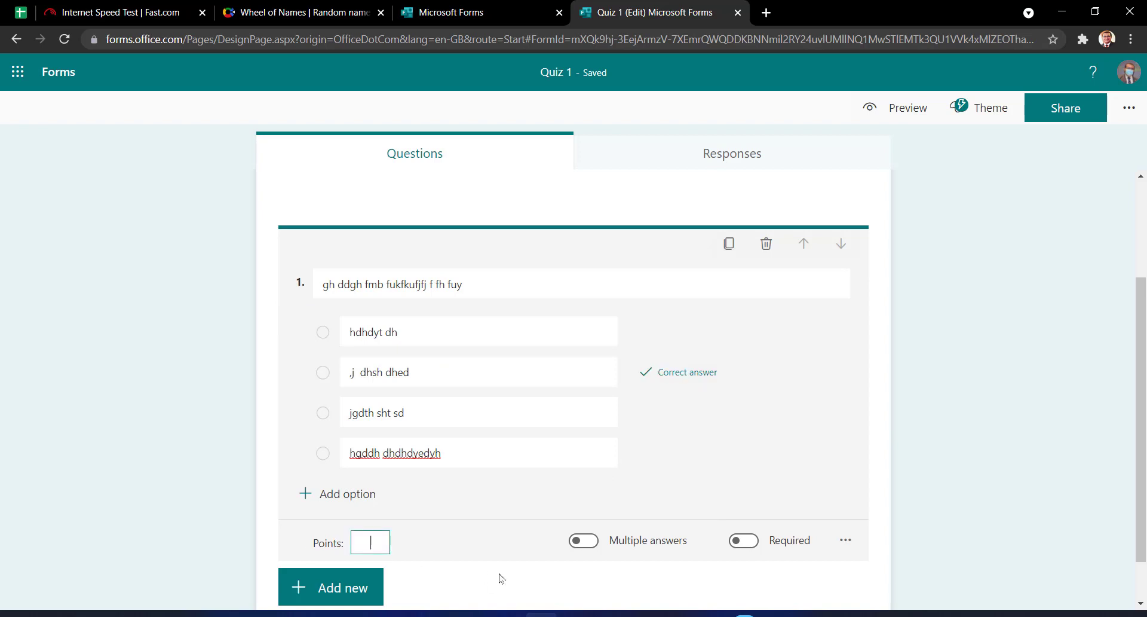
text(1)
scroll(501, 578, up, 1)
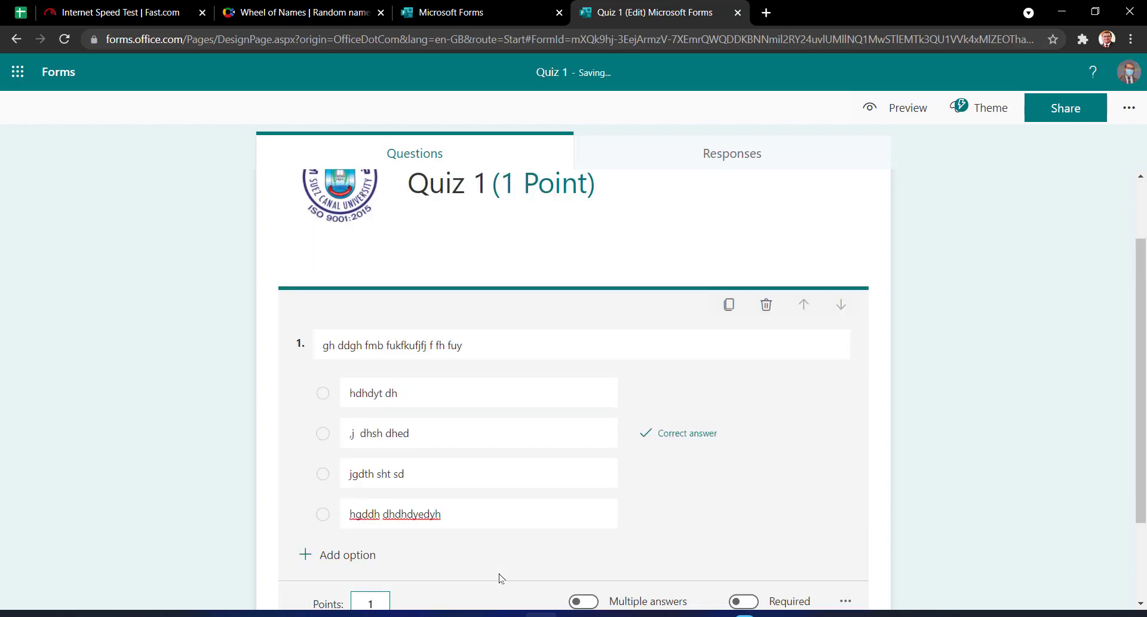
scroll(866, 334, down, 2)
click(885, 334)
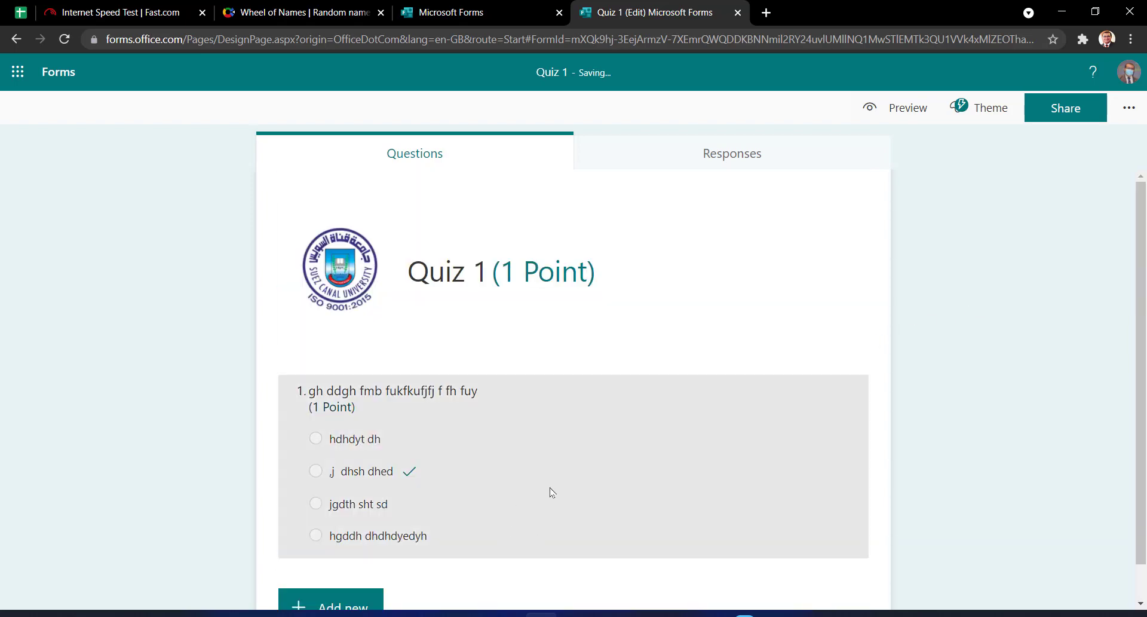
Open question 1 for editing and try allowing multiple answers, restoring the single-answer setting
click(562, 477)
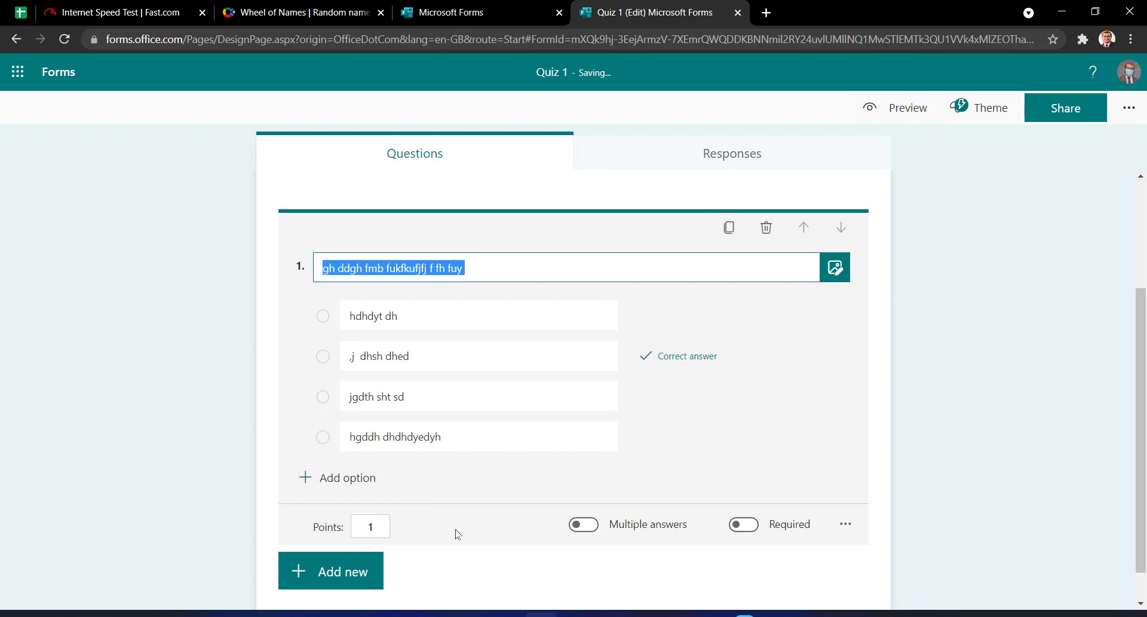
click(375, 525)
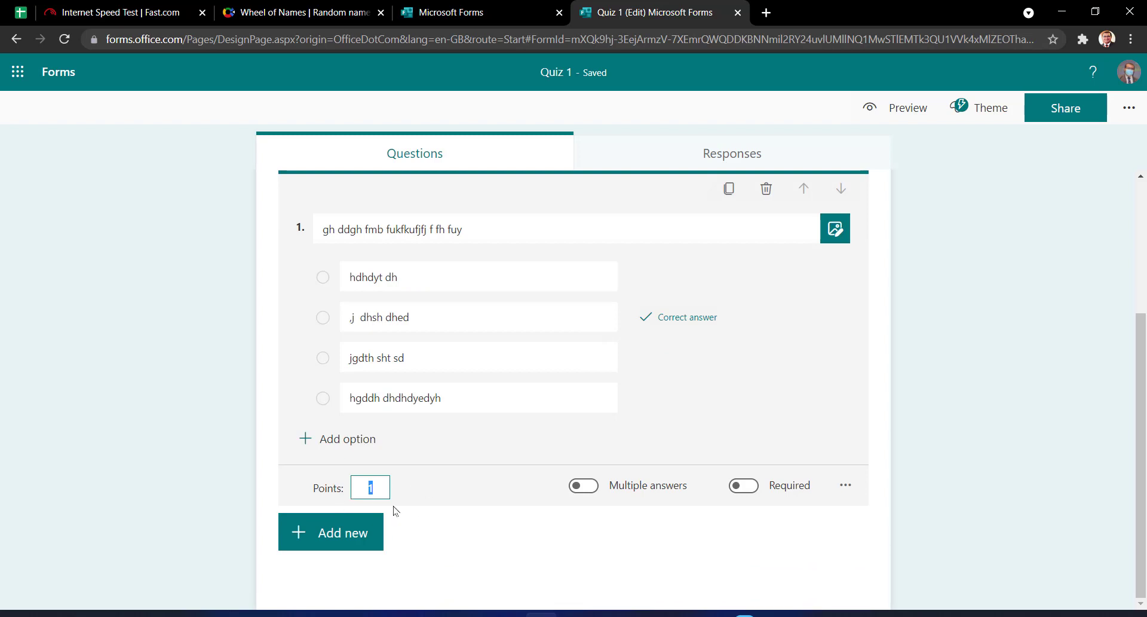
click(584, 485)
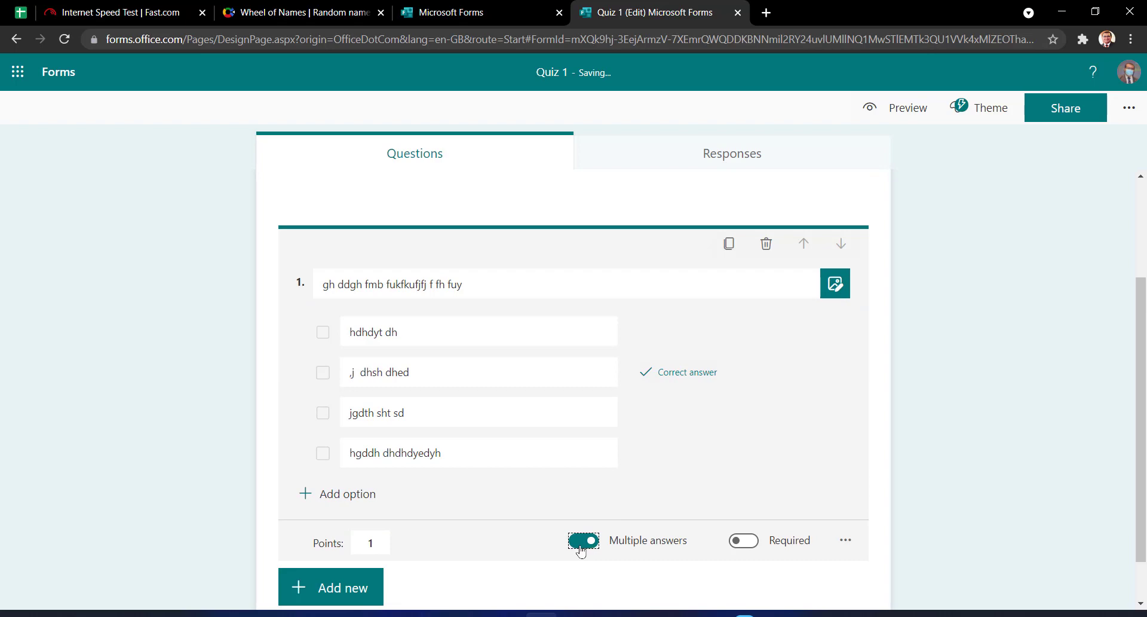
click(582, 543)
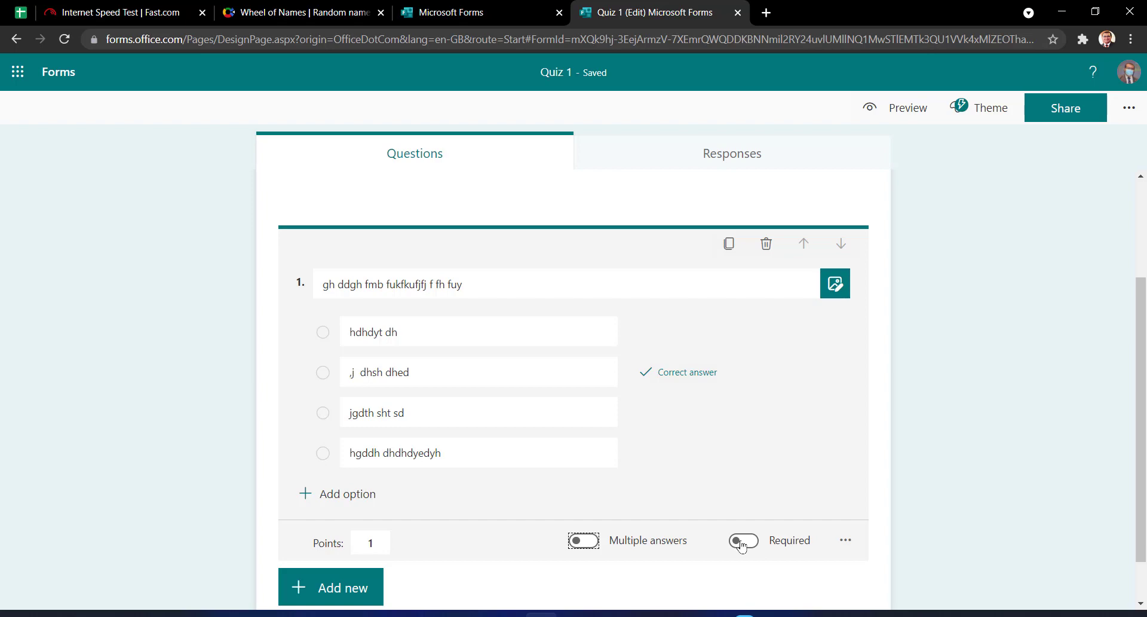
Make question 1 required
click(742, 543)
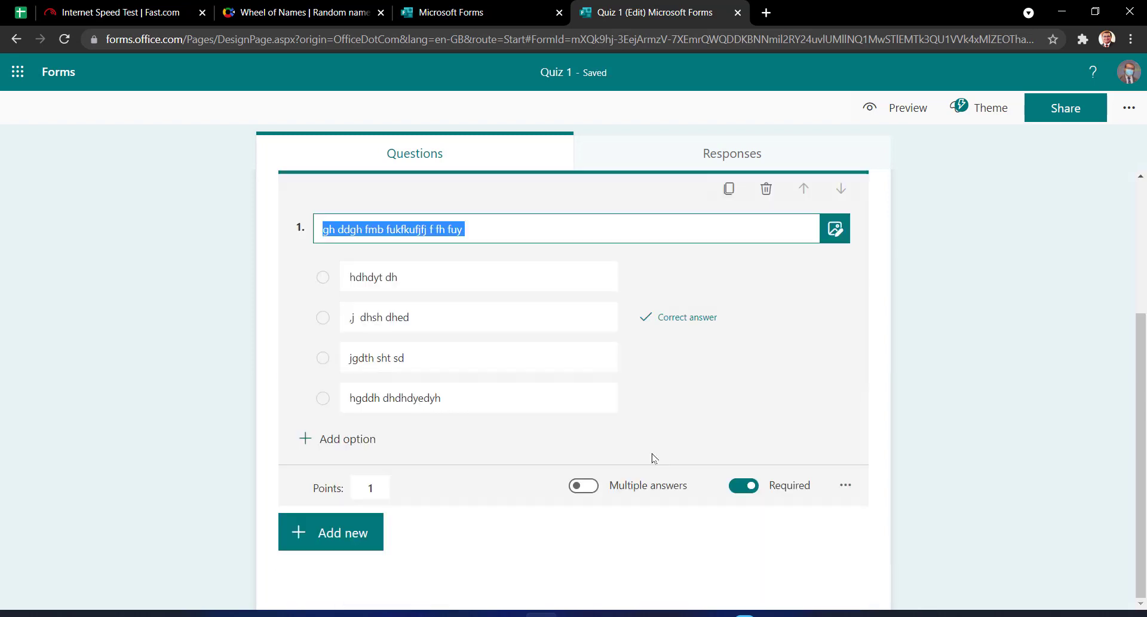
click(750, 491)
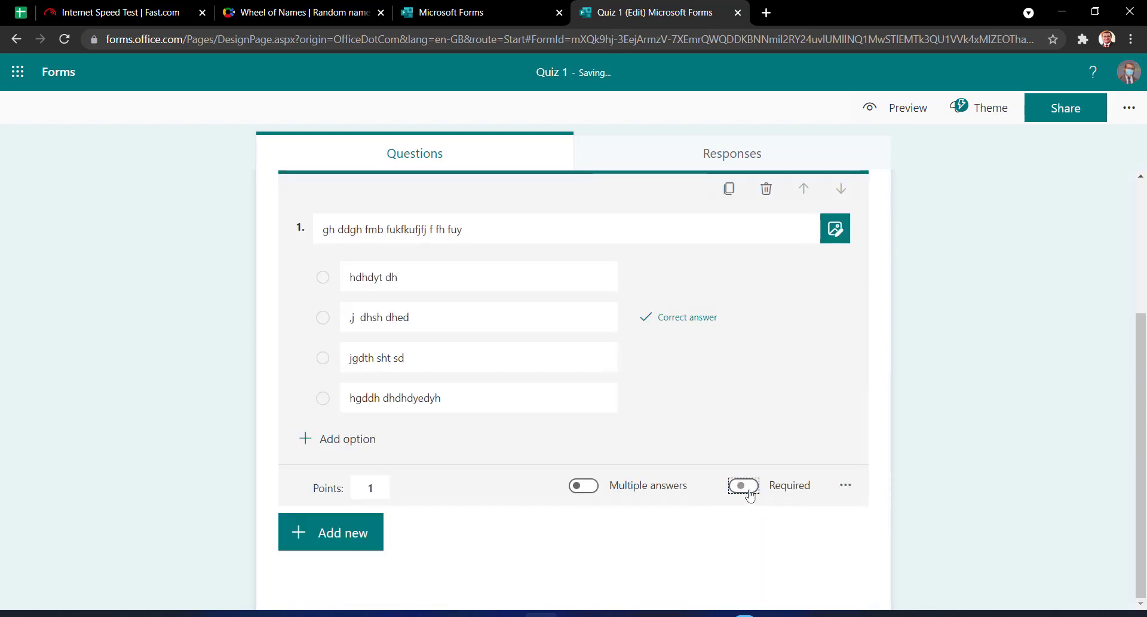
click(749, 492)
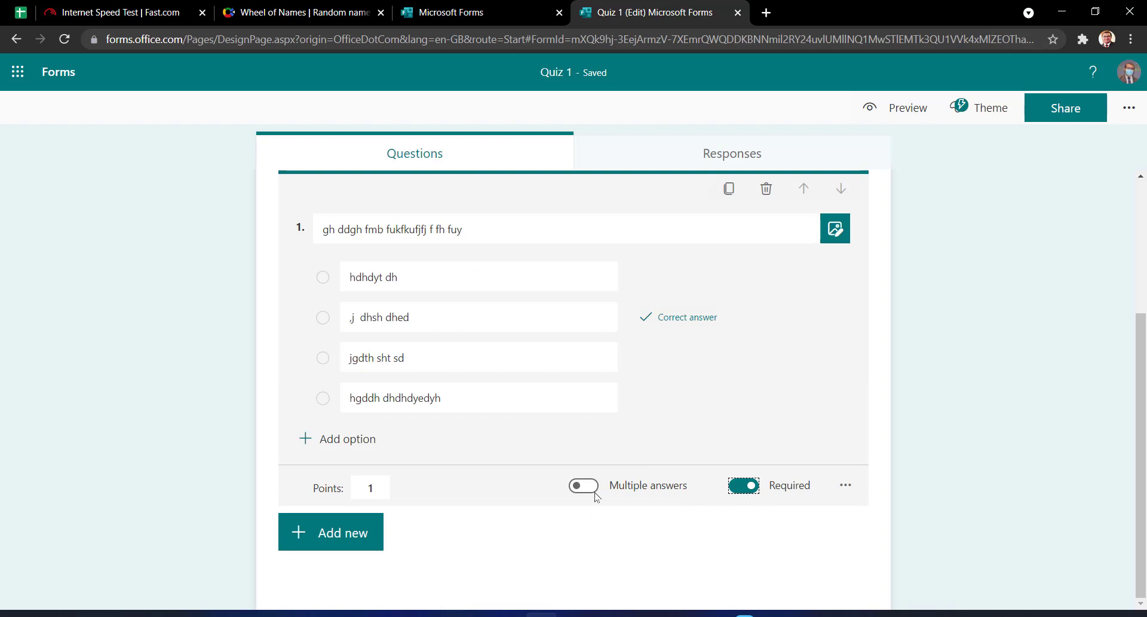
Try the Drop-down format for question 1's answers and switch back to the regular choice list
click(846, 486)
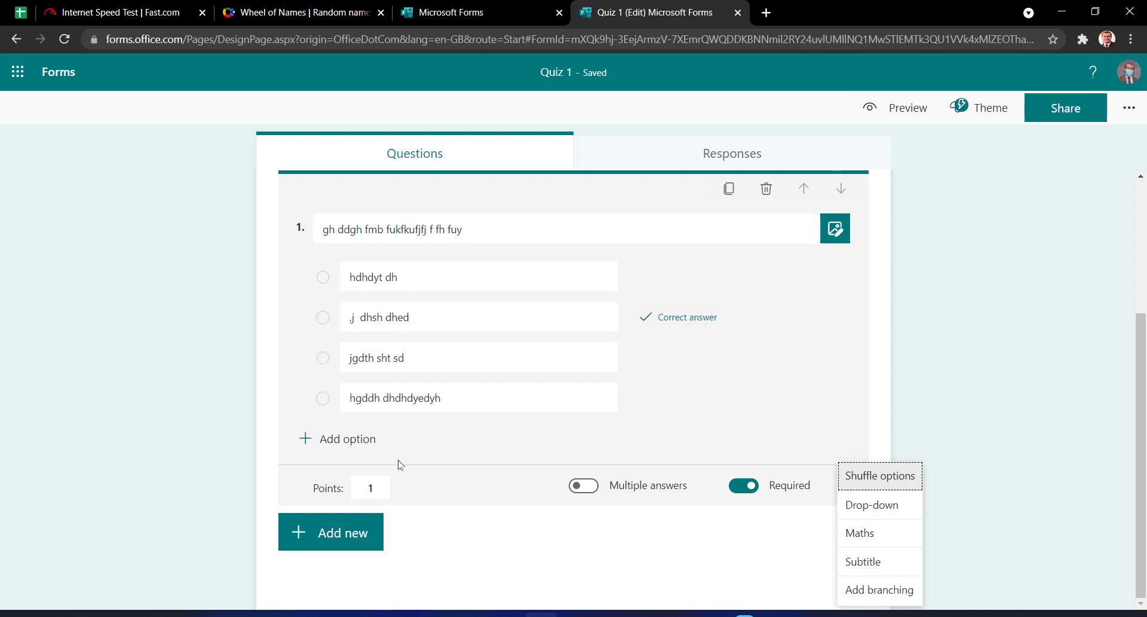
click(895, 508)
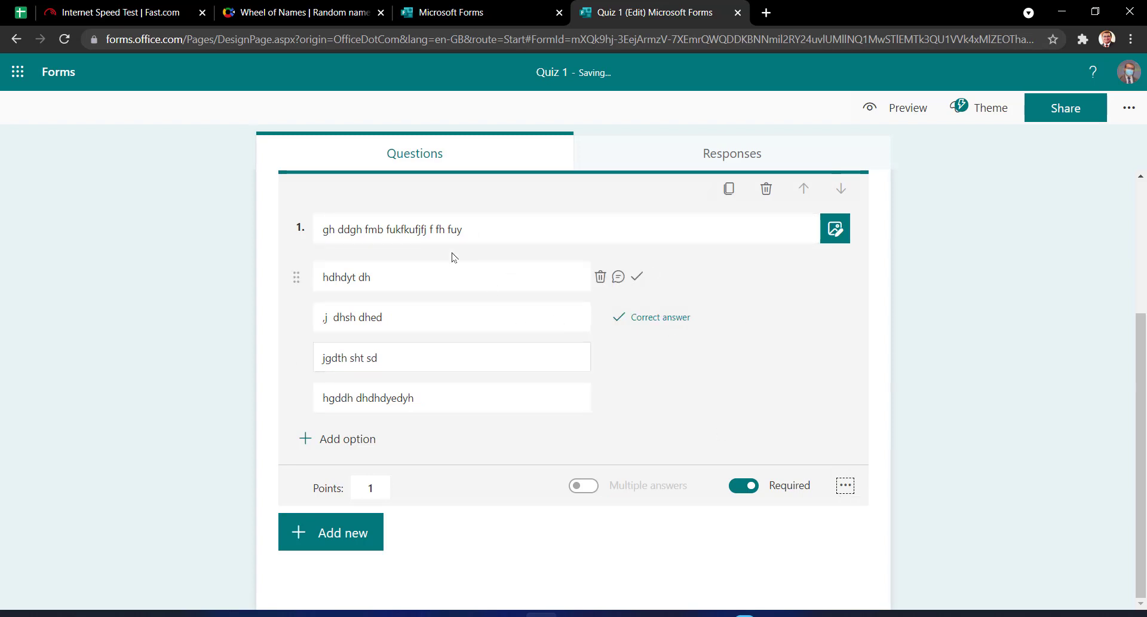
click(846, 485)
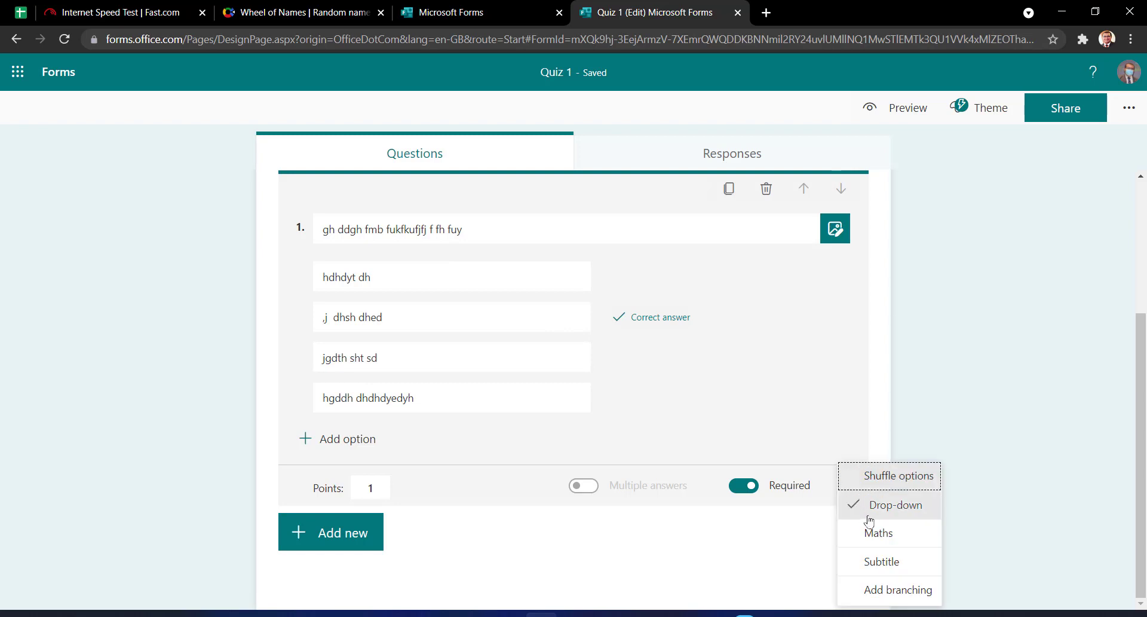
click(880, 506)
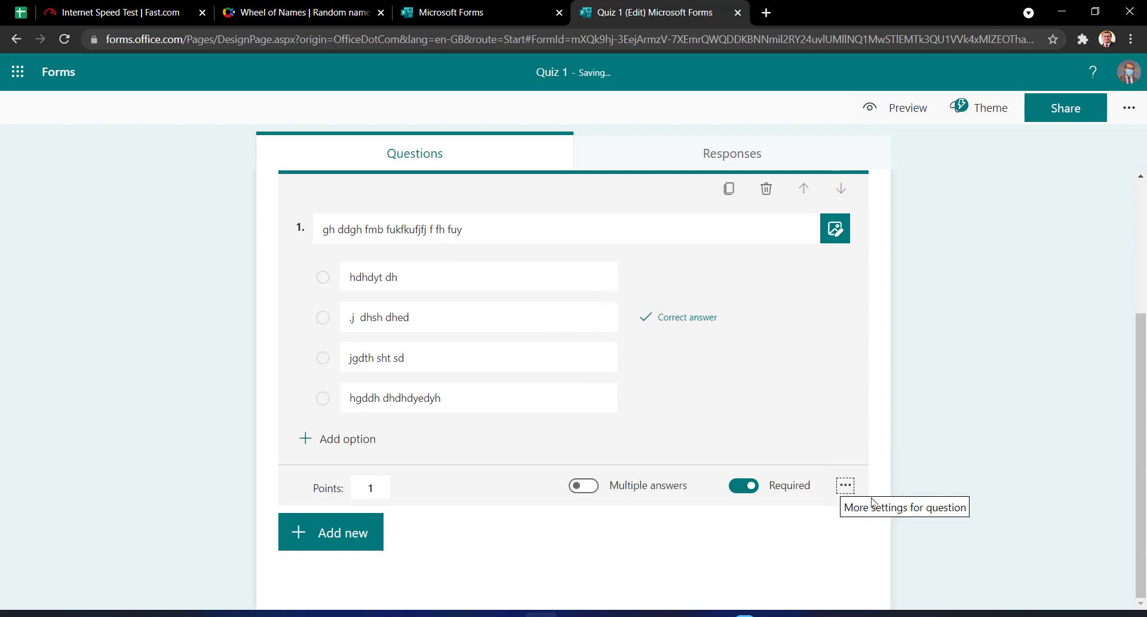
Try the Maths format on question 1, view its equation keypad, and switch Maths off
click(845, 485)
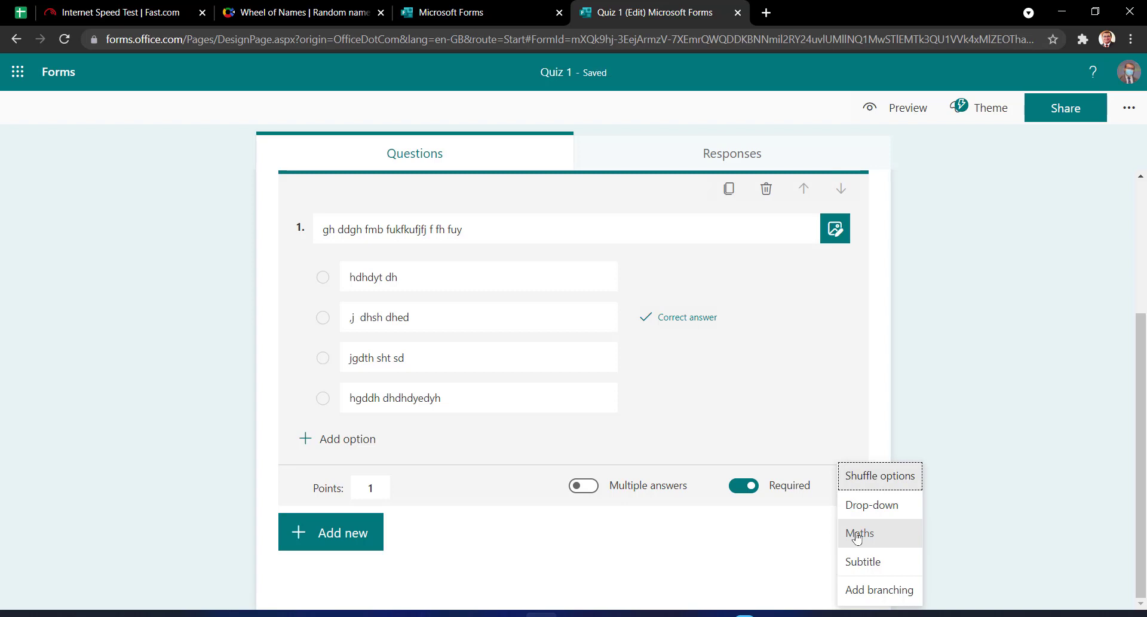
click(858, 535)
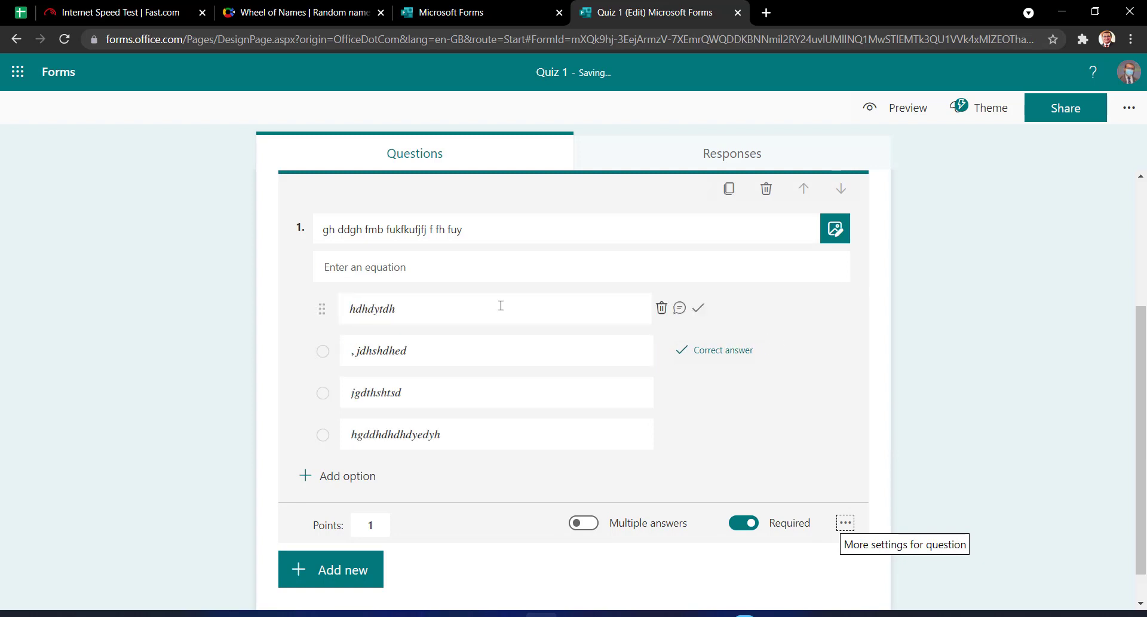
click(499, 228)
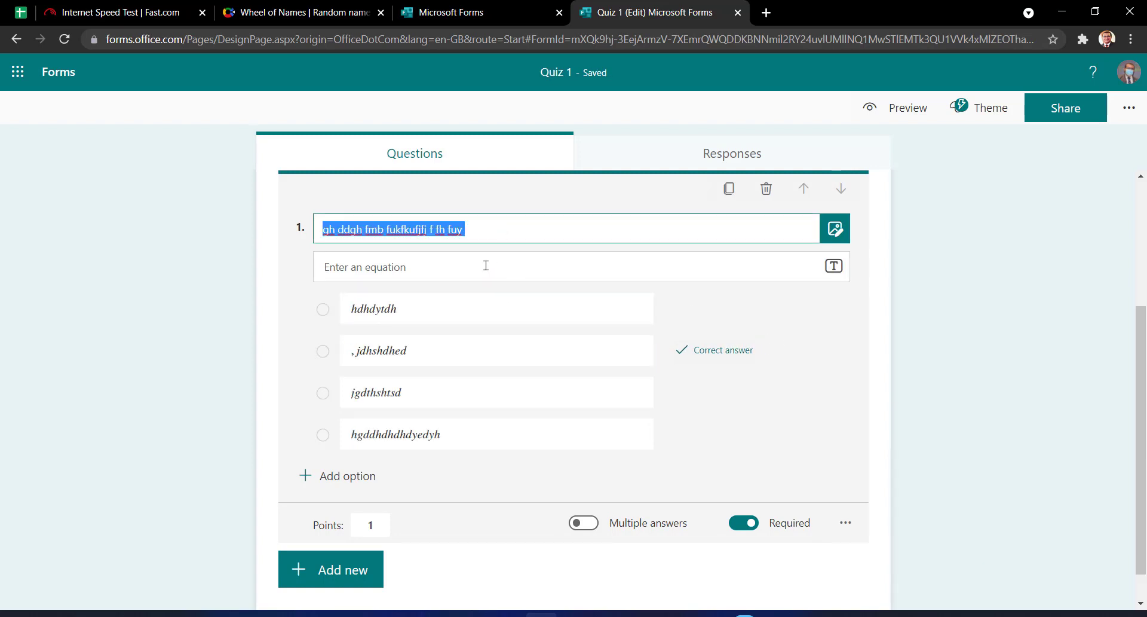
click(721, 263)
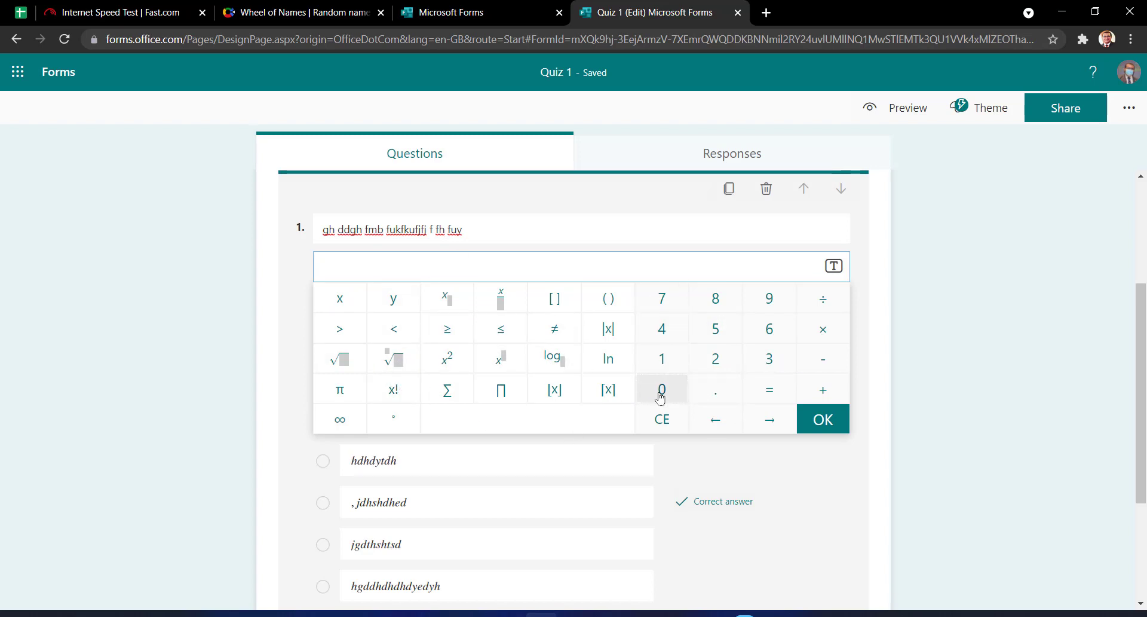
click(822, 418)
click(845, 523)
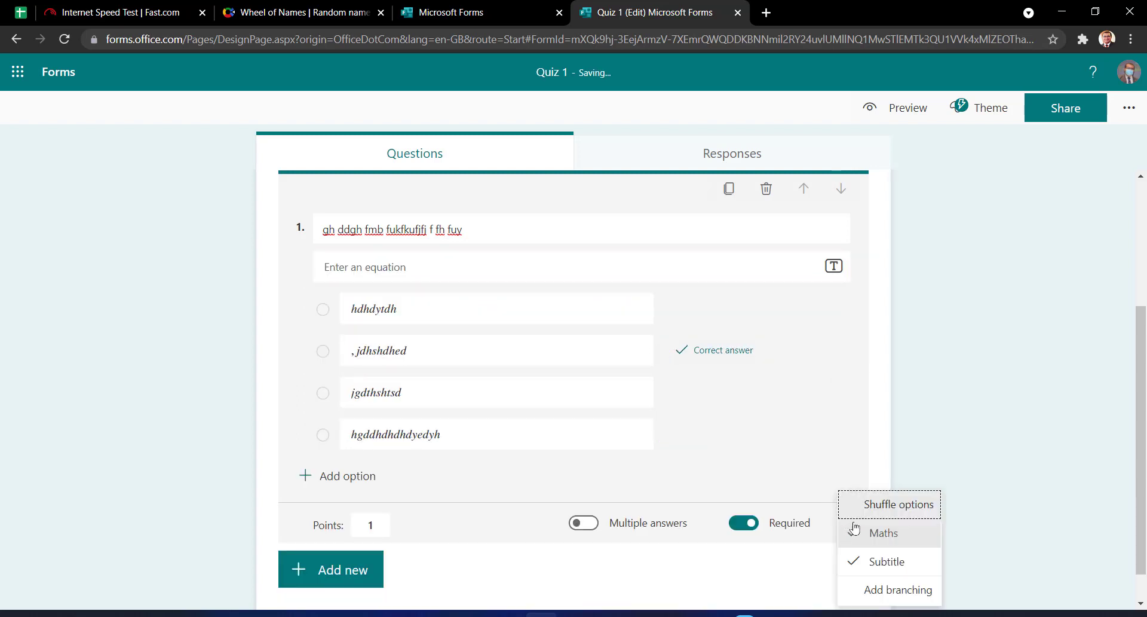
click(908, 533)
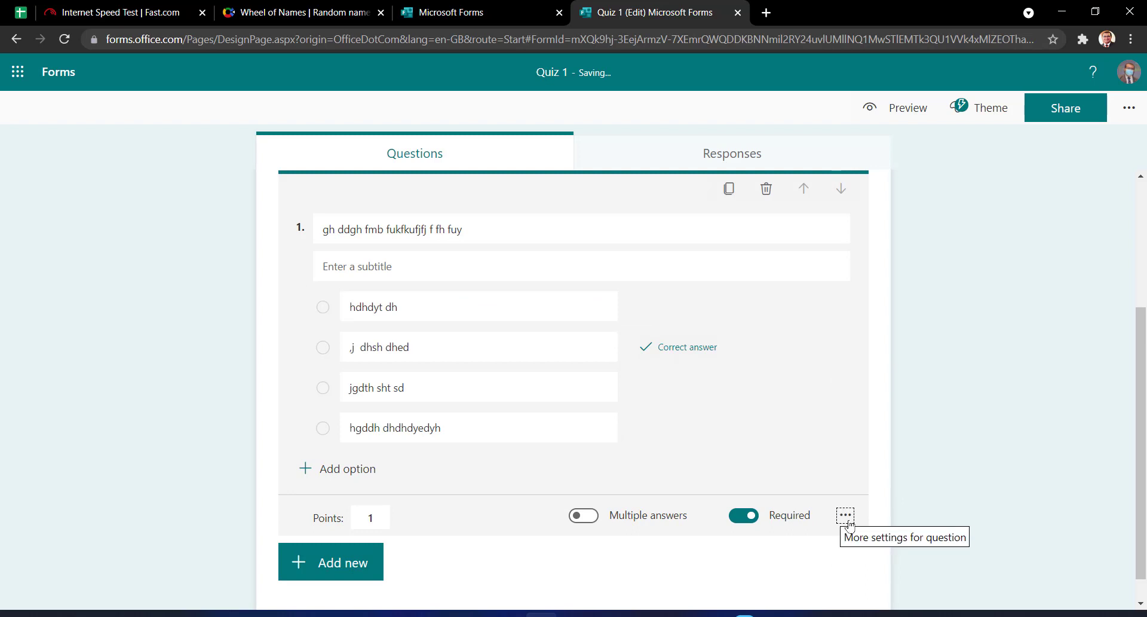
Examine question 1's subtitle field and the branching choices for its first answer, and return to the quiz questions
click(851, 521)
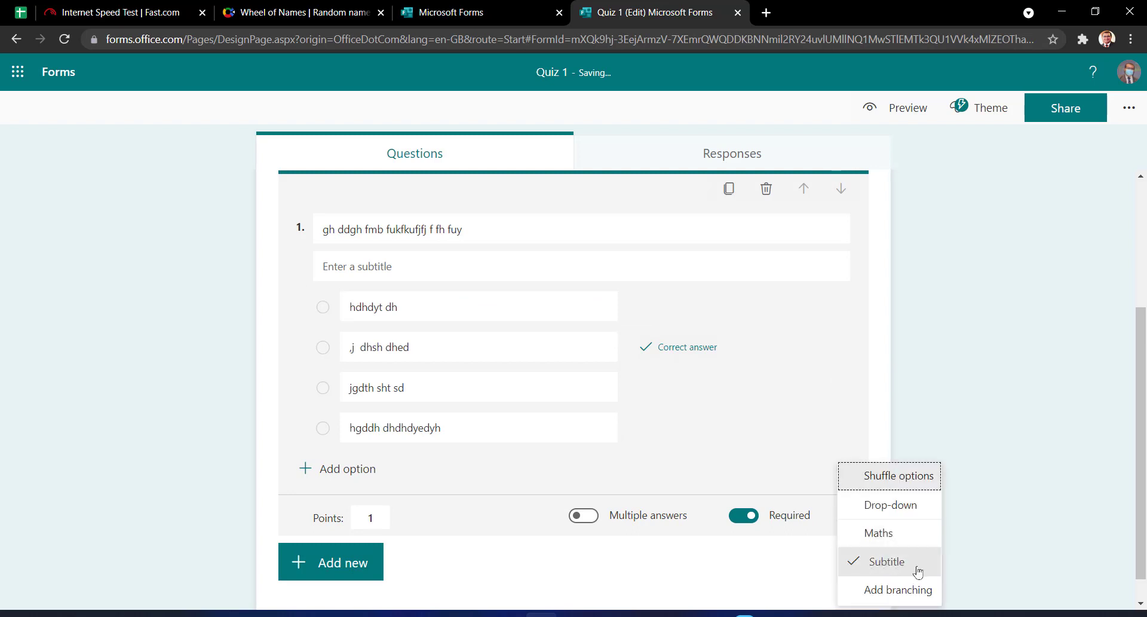
click(400, 267)
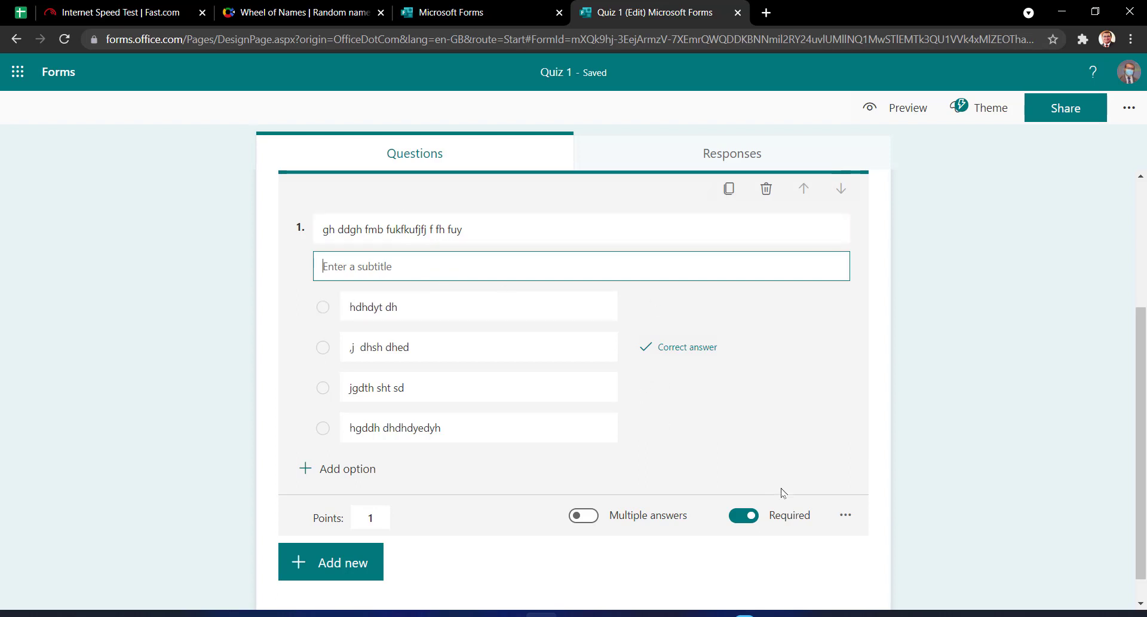
click(846, 515)
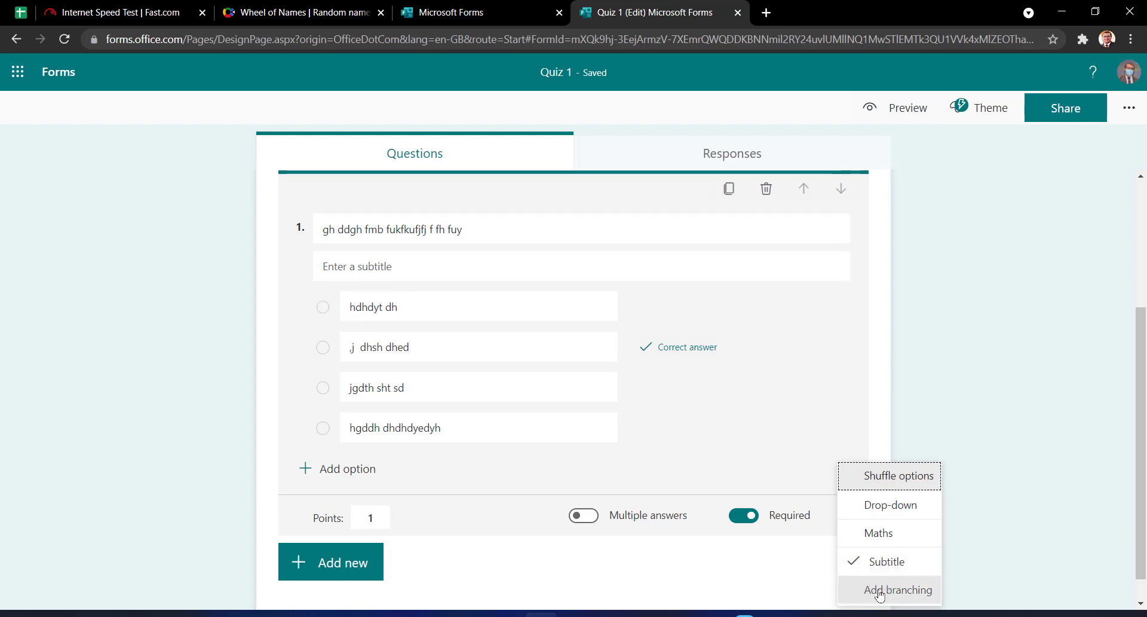
scroll(893, 592, down, 1)
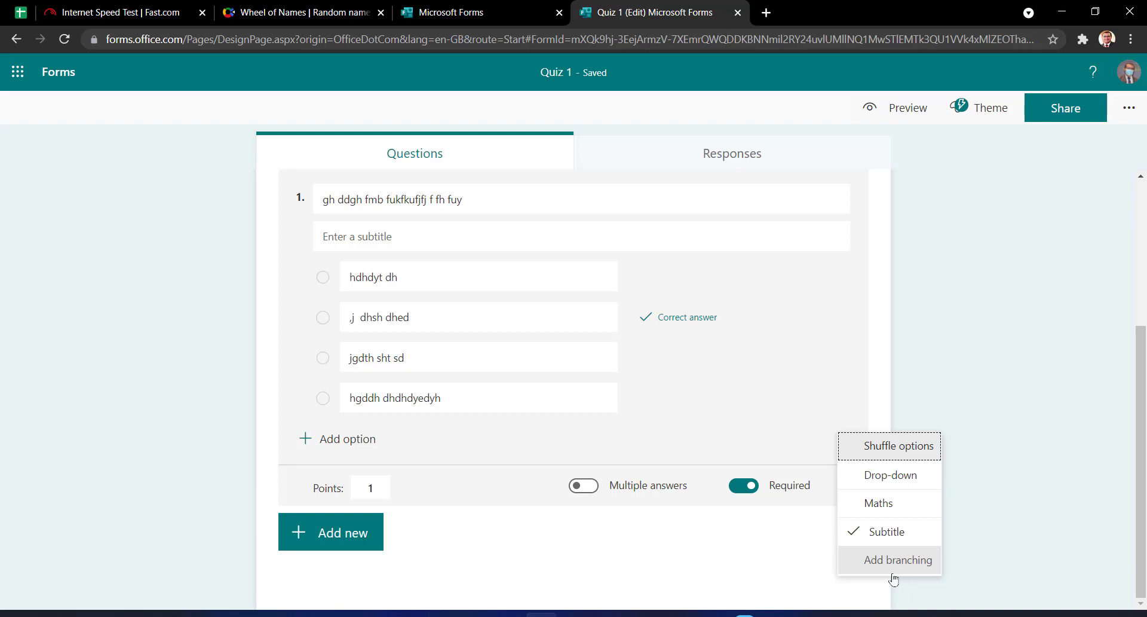
mouse_move(597, 282)
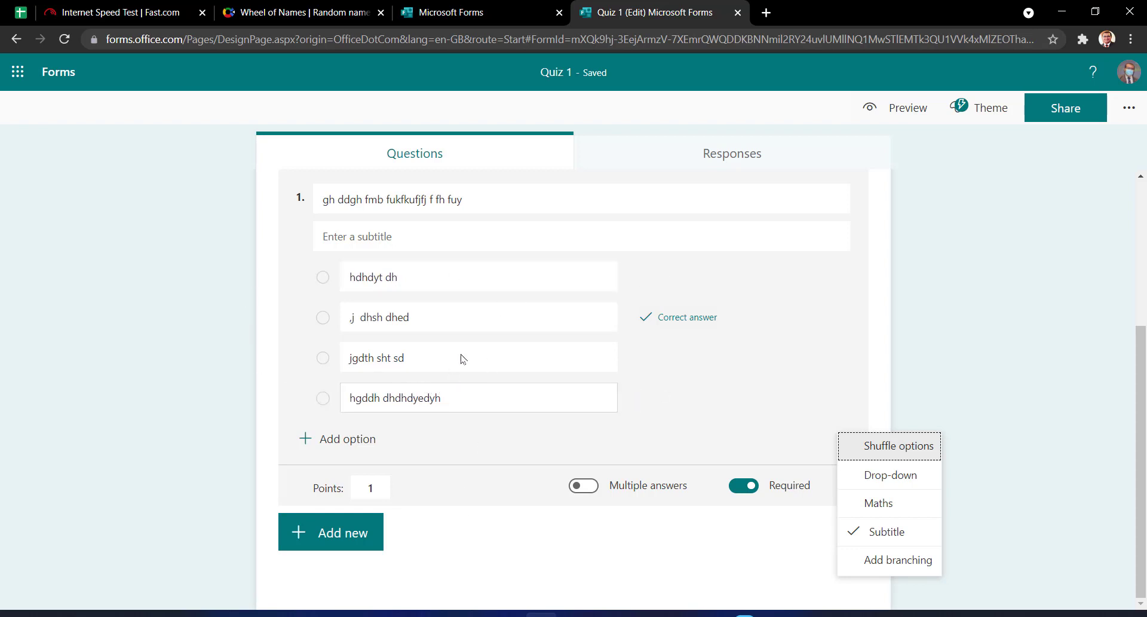
mouse_move(380, 278)
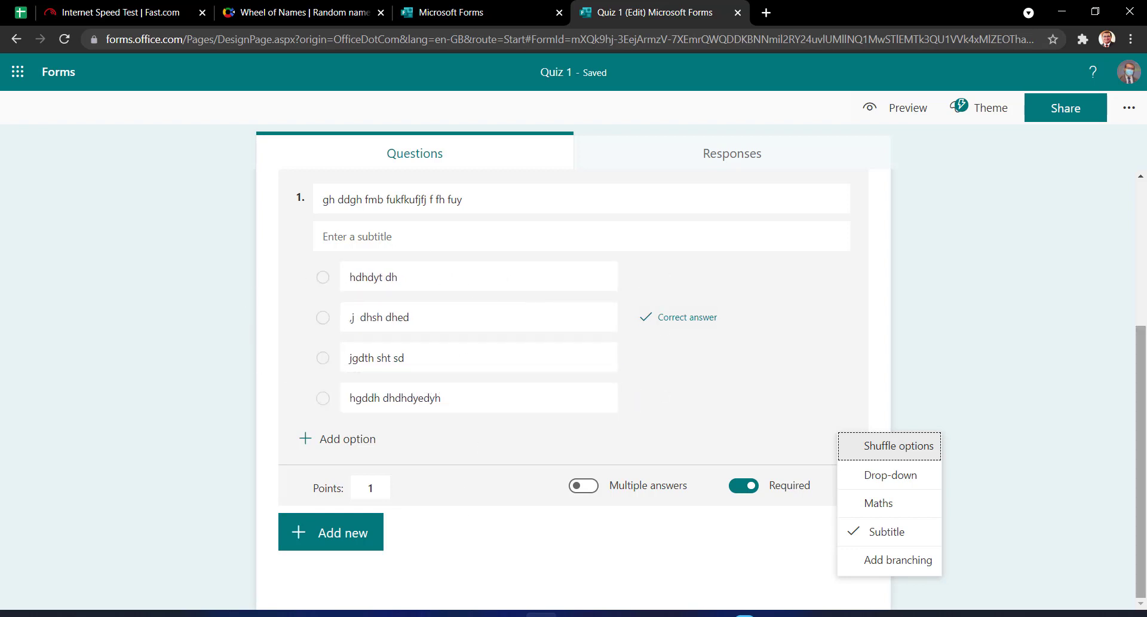
mouse_move(430, 315)
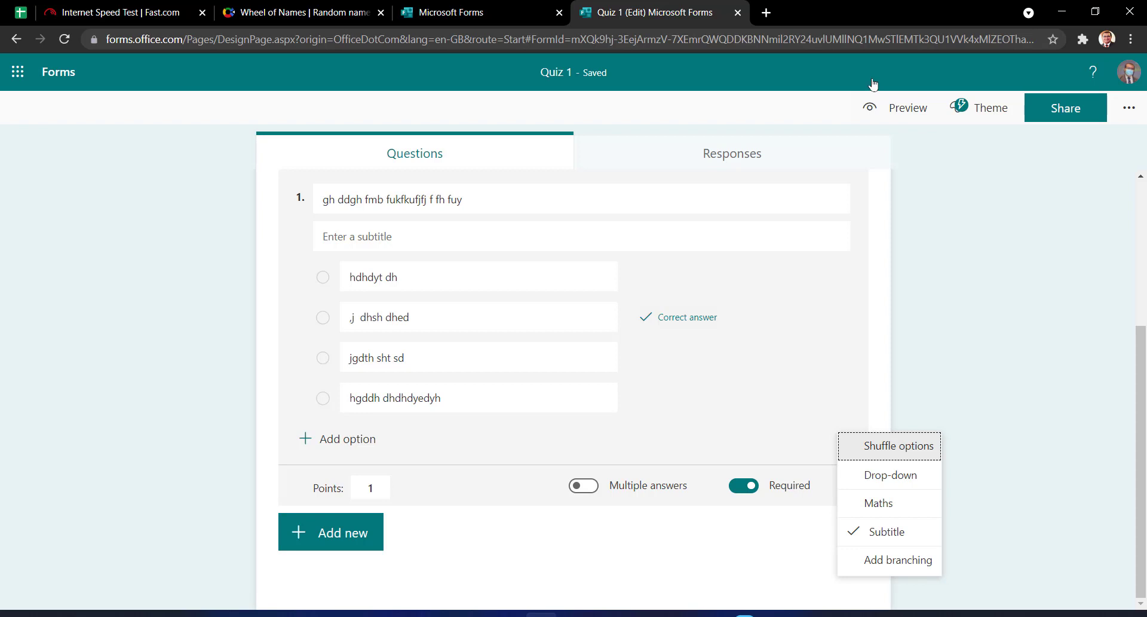
click(868, 561)
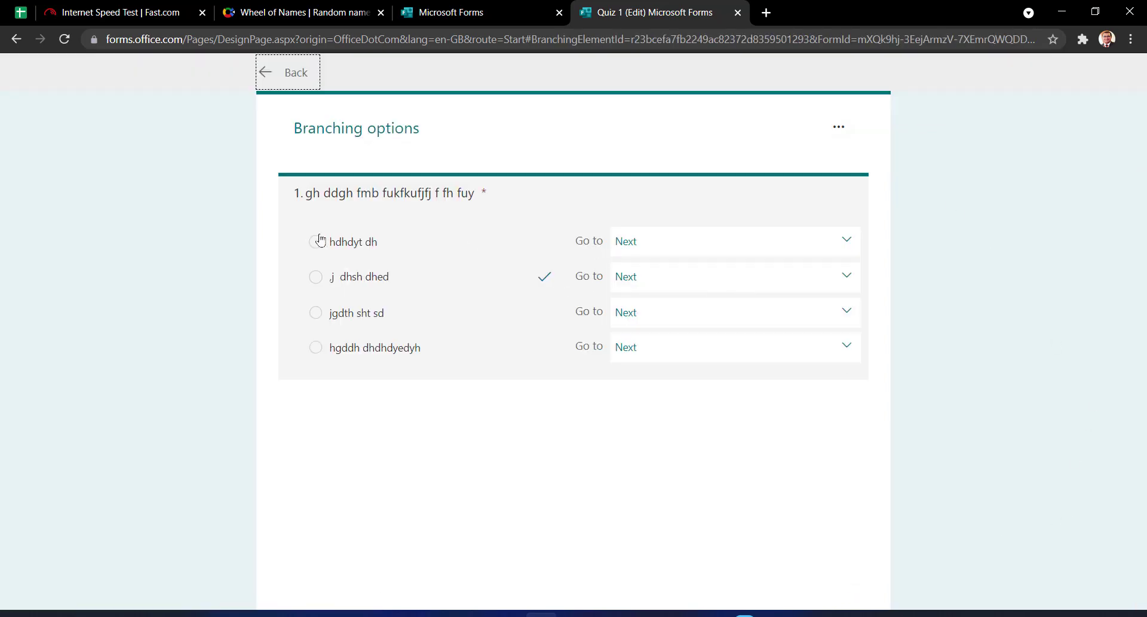
click(789, 239)
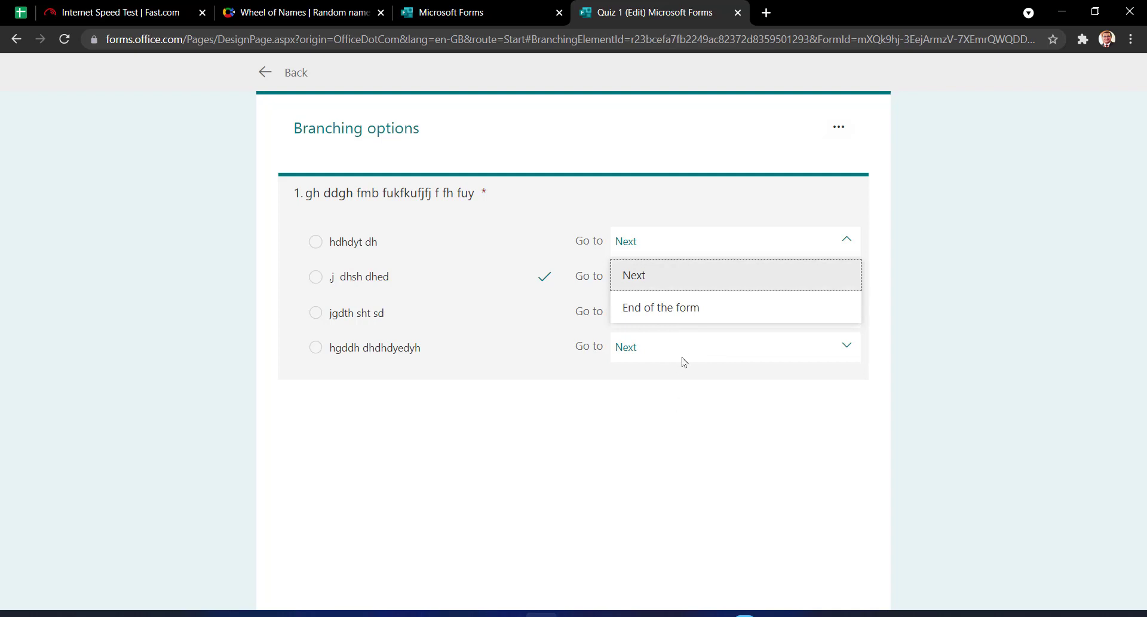
click(943, 346)
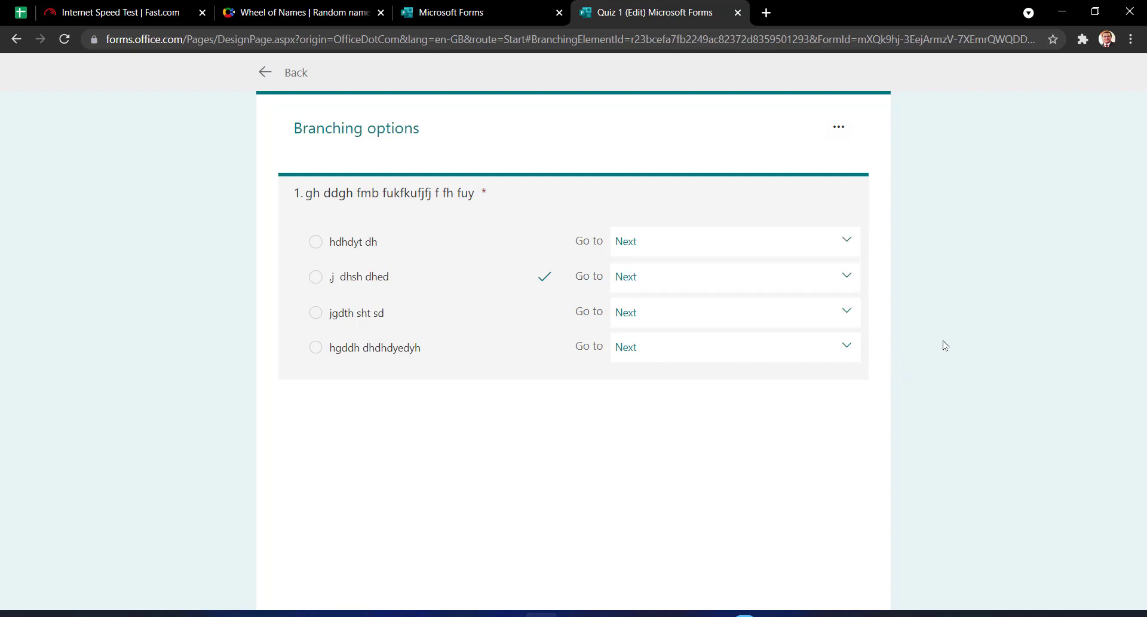
click(263, 73)
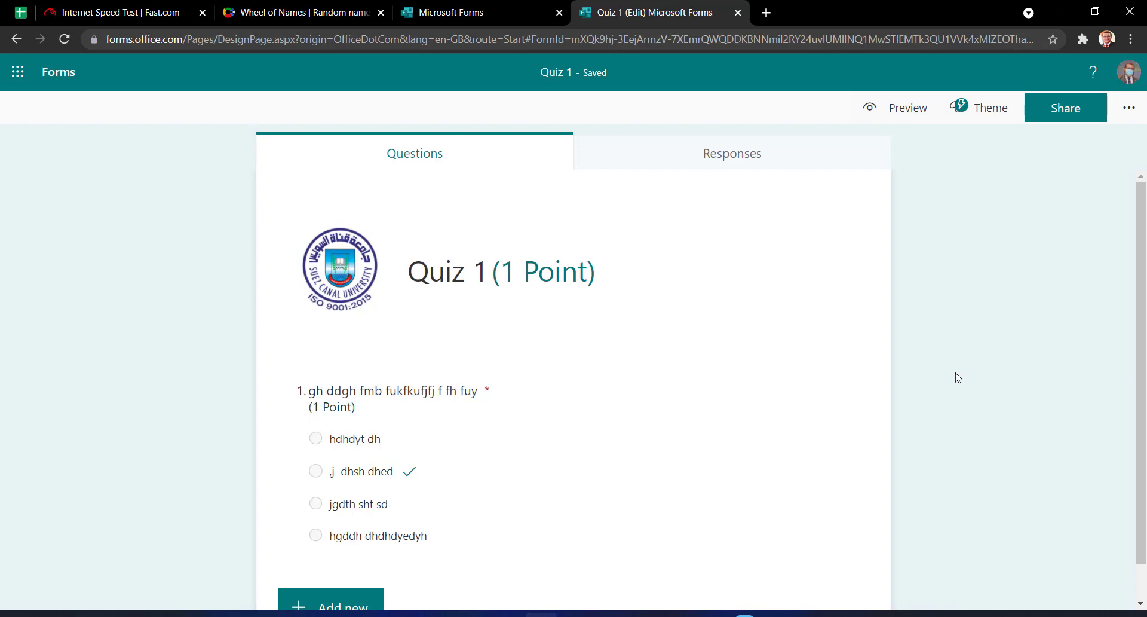
Add the message "j f jcj fj vc hfhdjf" for respondents who select question 1's first answer, "hdhdyt dh"
scroll(956, 371, down, 1)
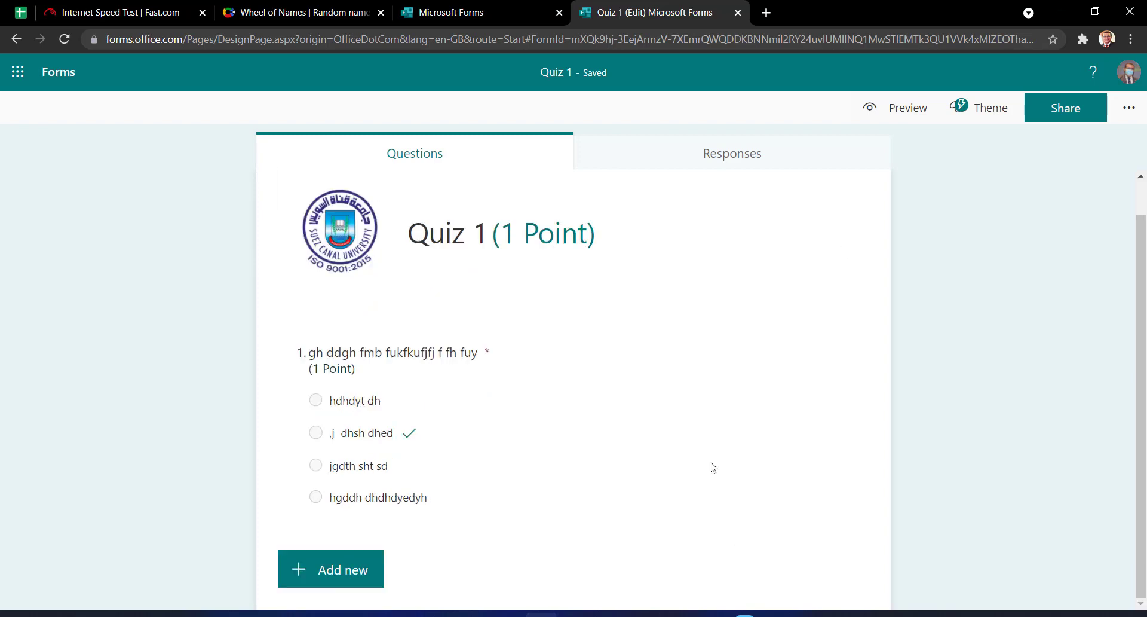
click(579, 447)
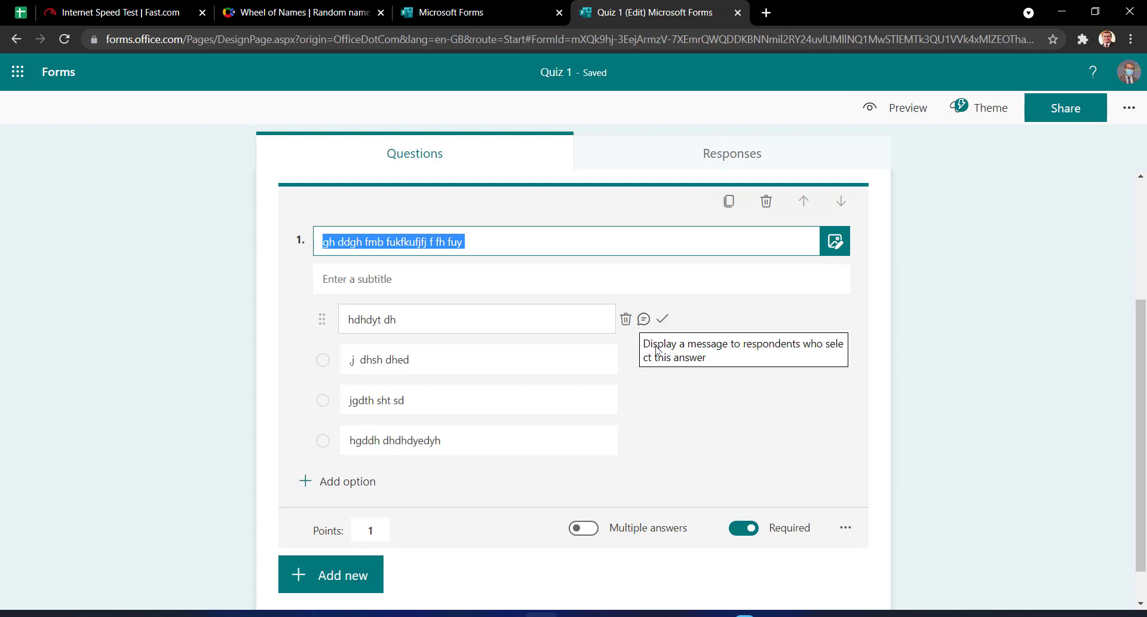
click(645, 322)
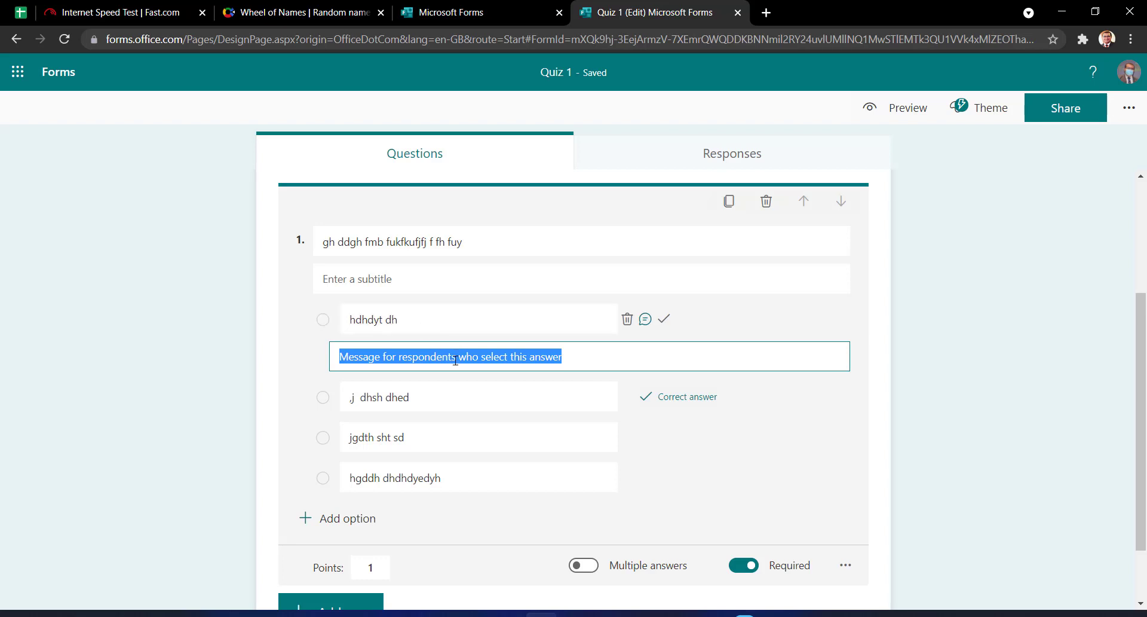
text(j f jcj fj v)
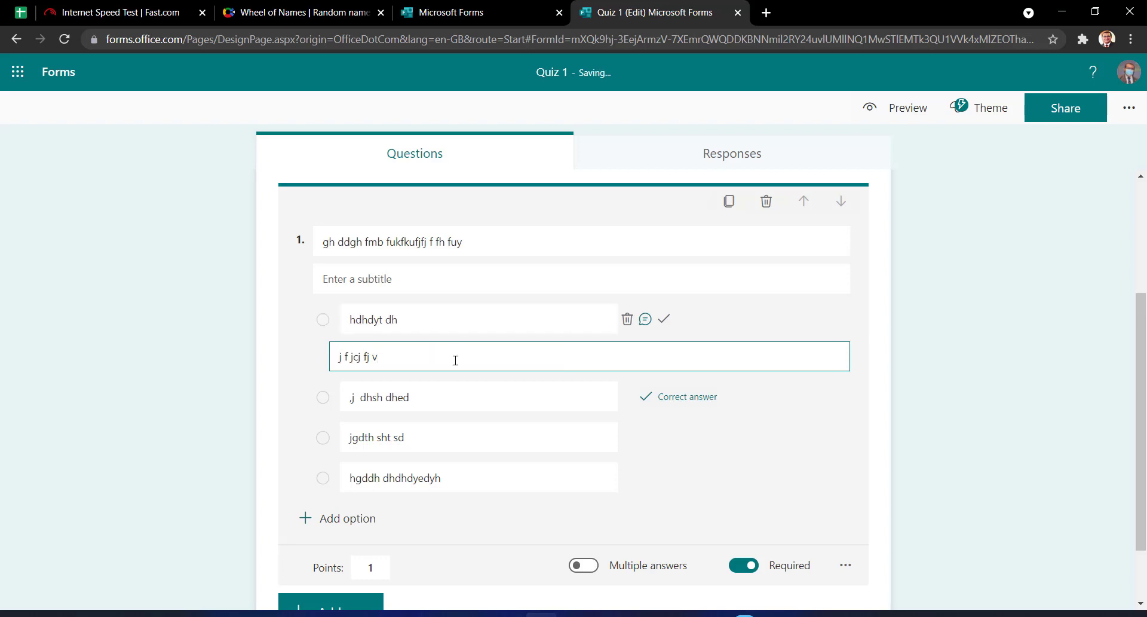
text(c hfhdjf)
click(1001, 330)
click(597, 391)
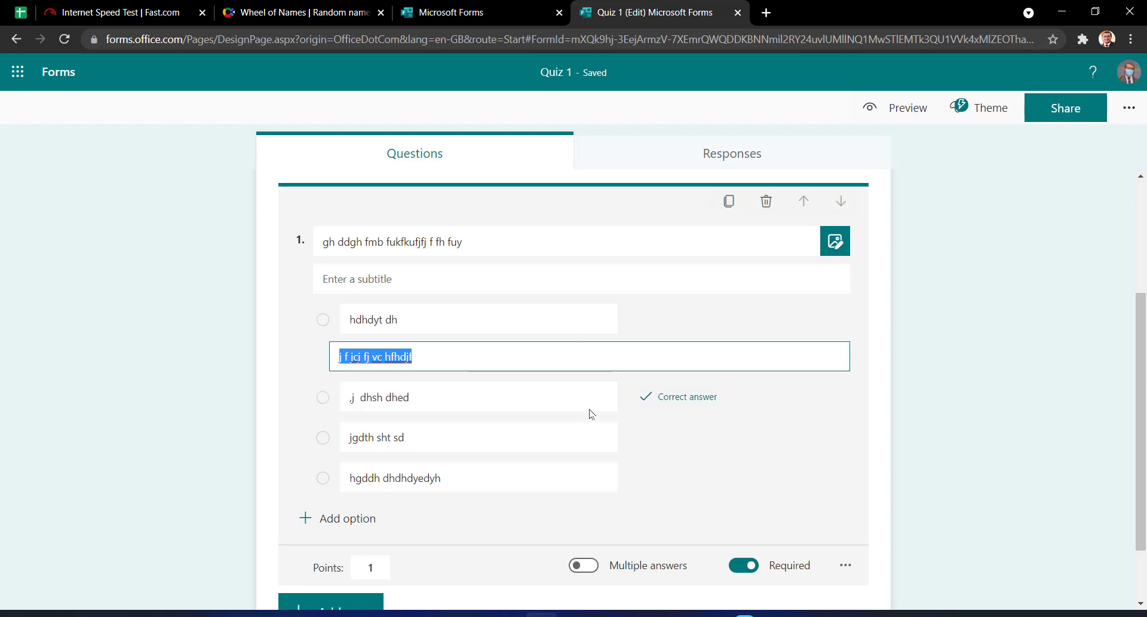
click(692, 398)
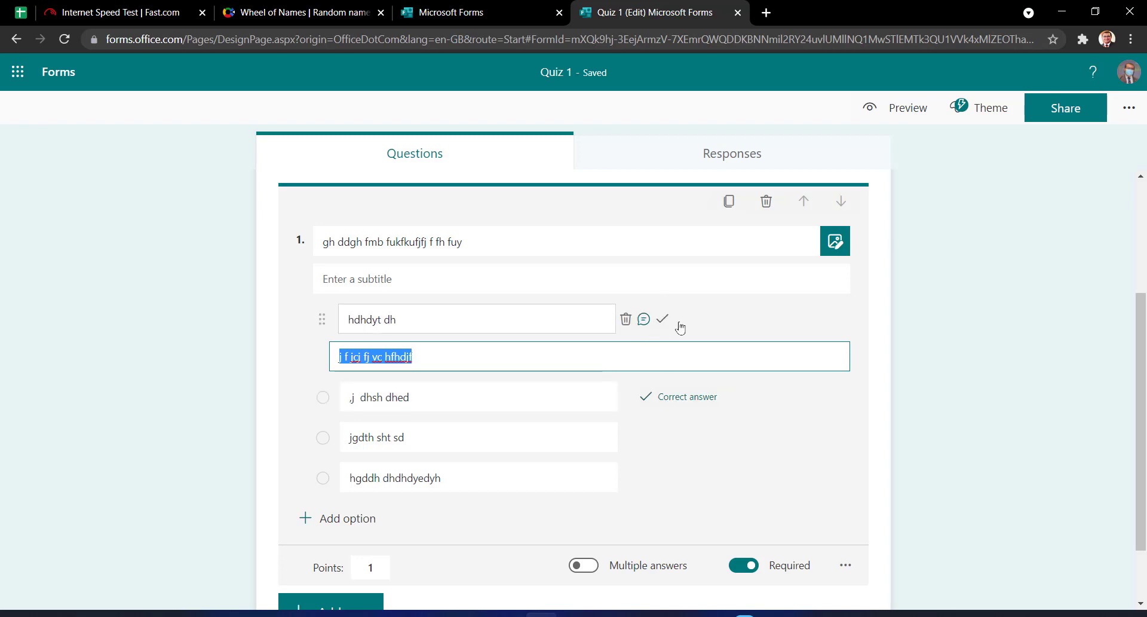
click(964, 399)
click(785, 433)
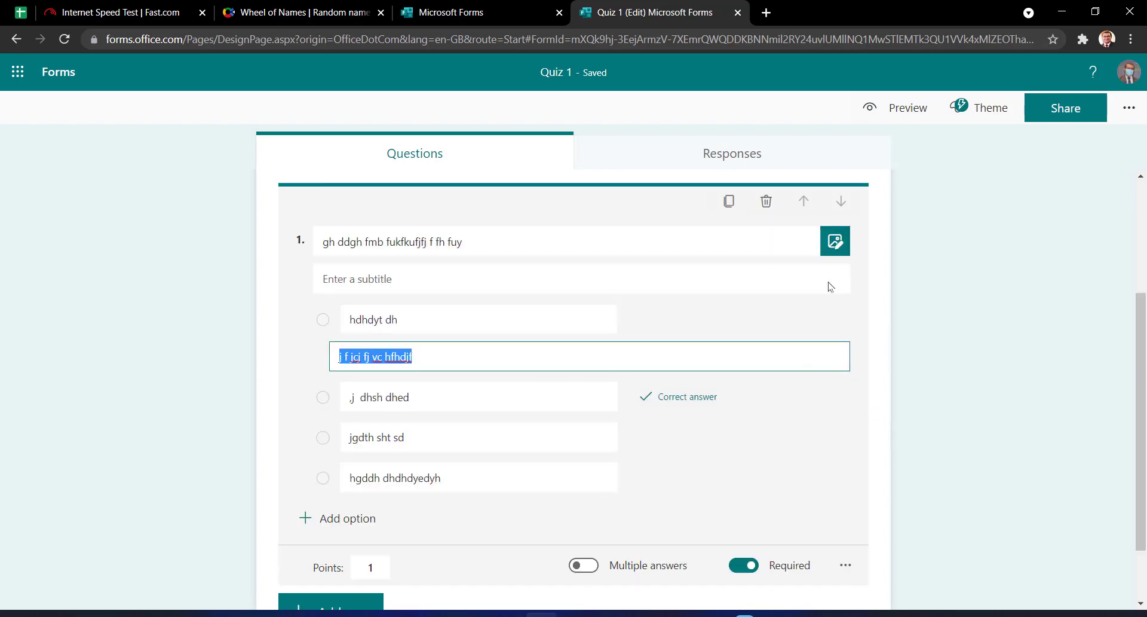
Try an uploaded picture from the computer as question 1's media and remove it from the question
click(831, 241)
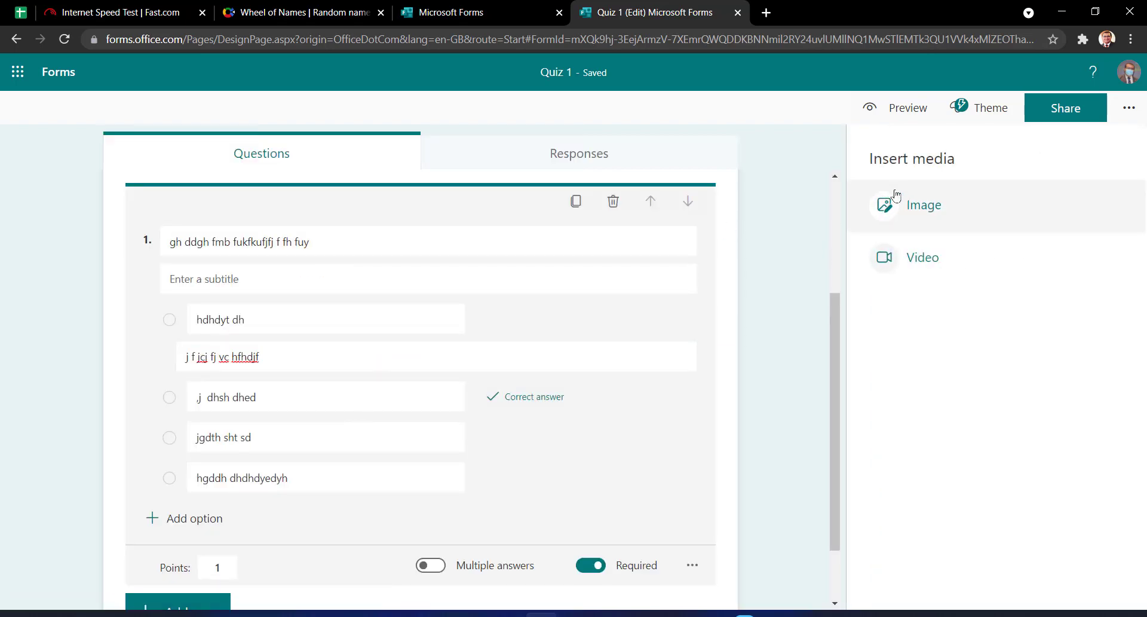
click(930, 211)
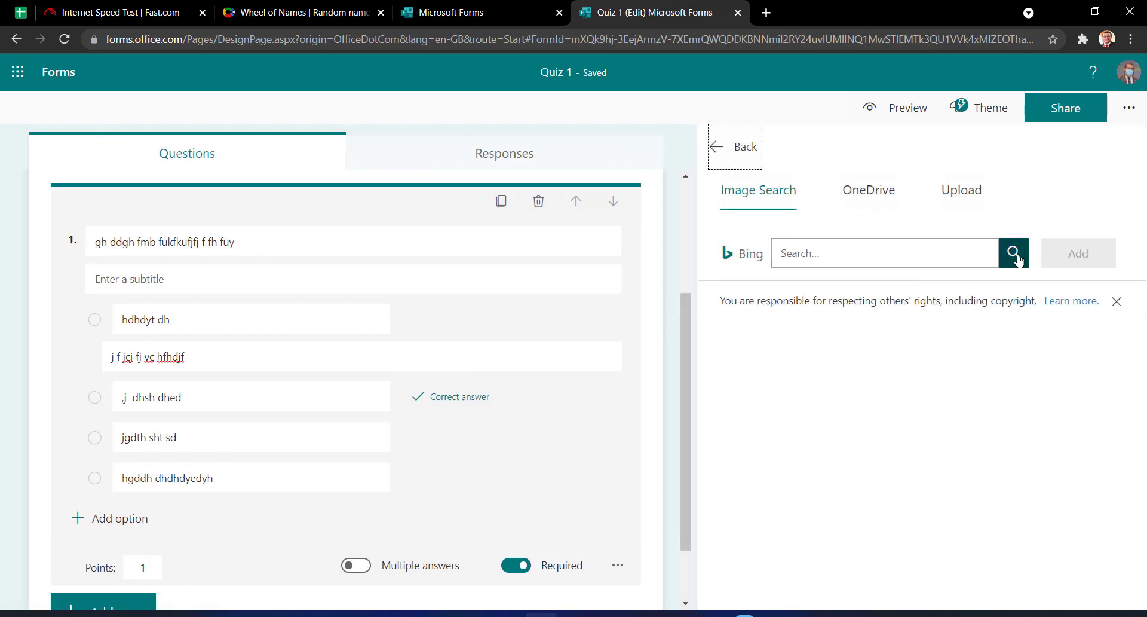
click(961, 190)
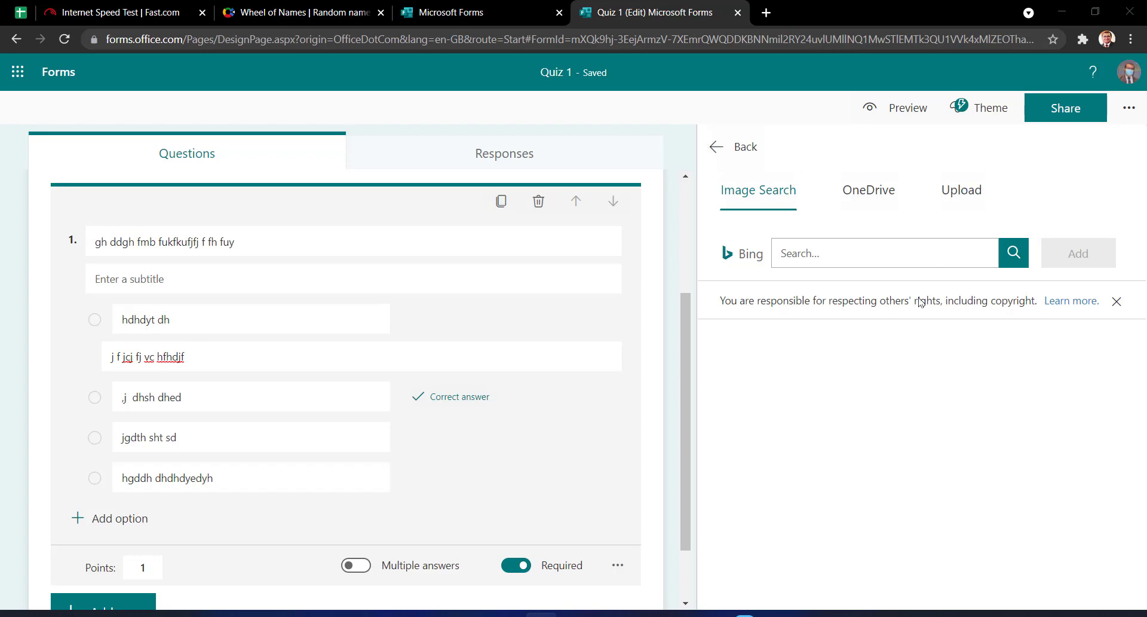
double_click(565, 269)
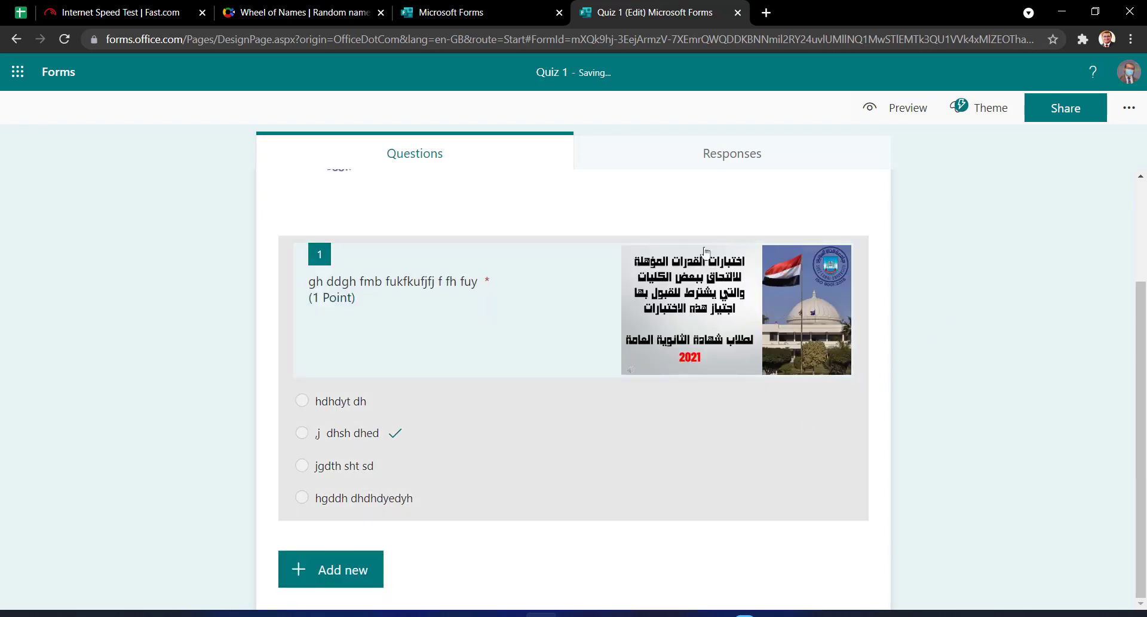
click(699, 307)
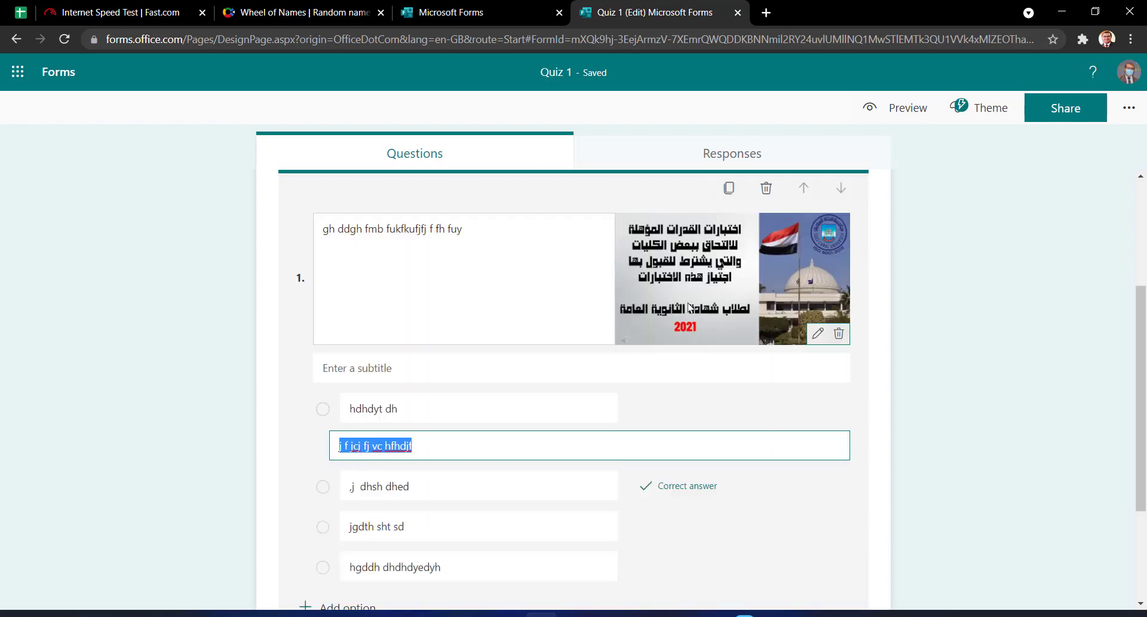
click(839, 335)
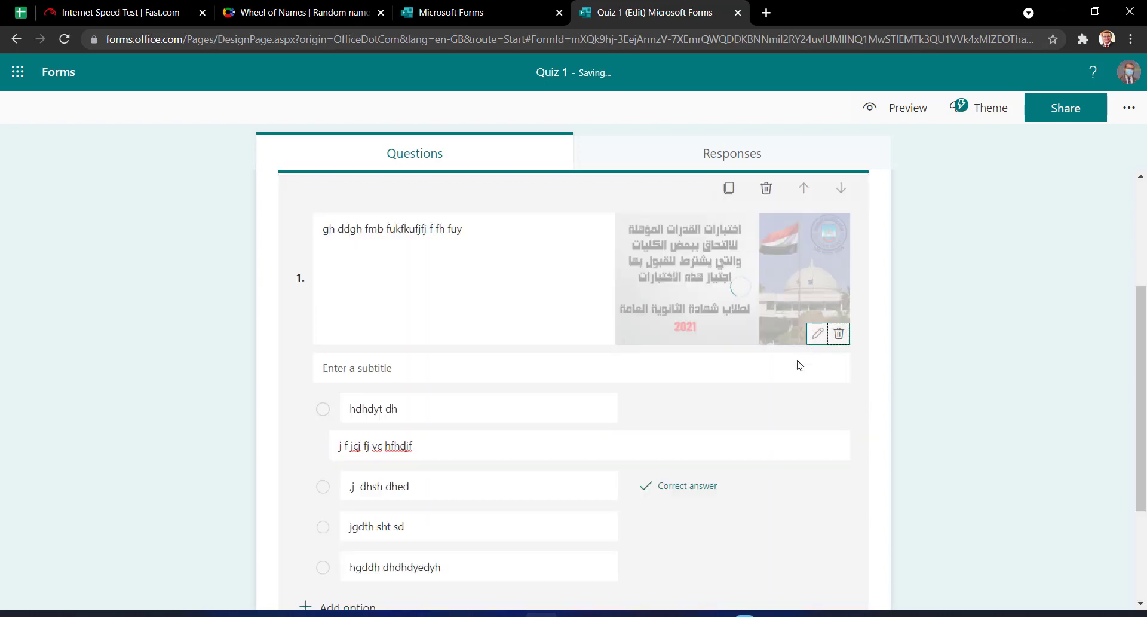
Start inserting a video into question 1, and open the Samsung Galaxy Note 22 Ultra video on YouTube in a new browser tab
click(844, 239)
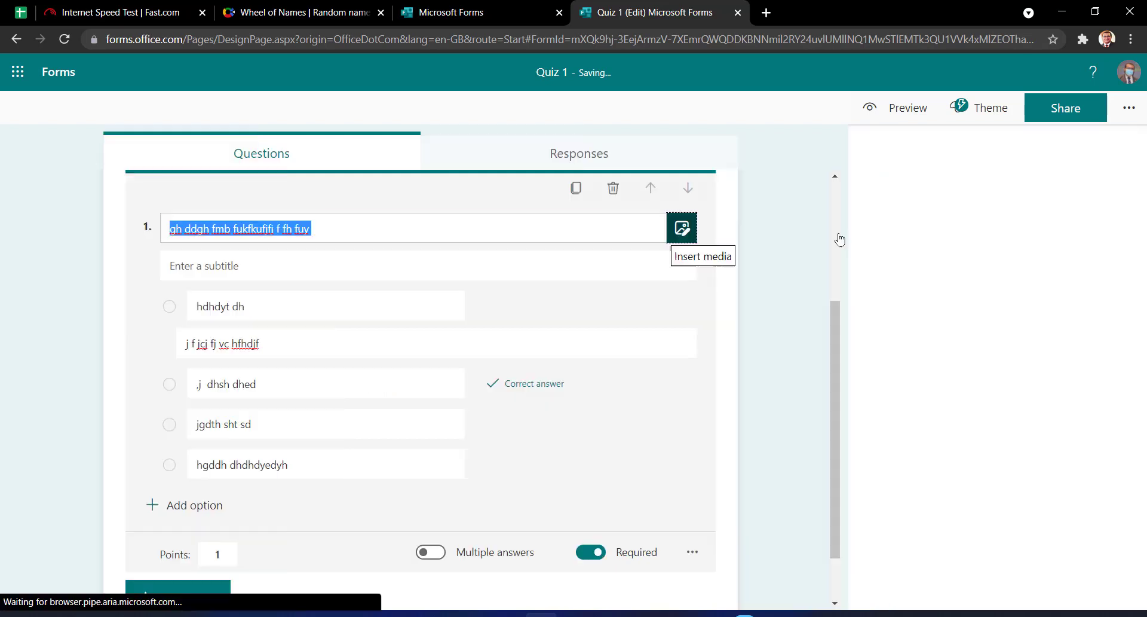
click(942, 271)
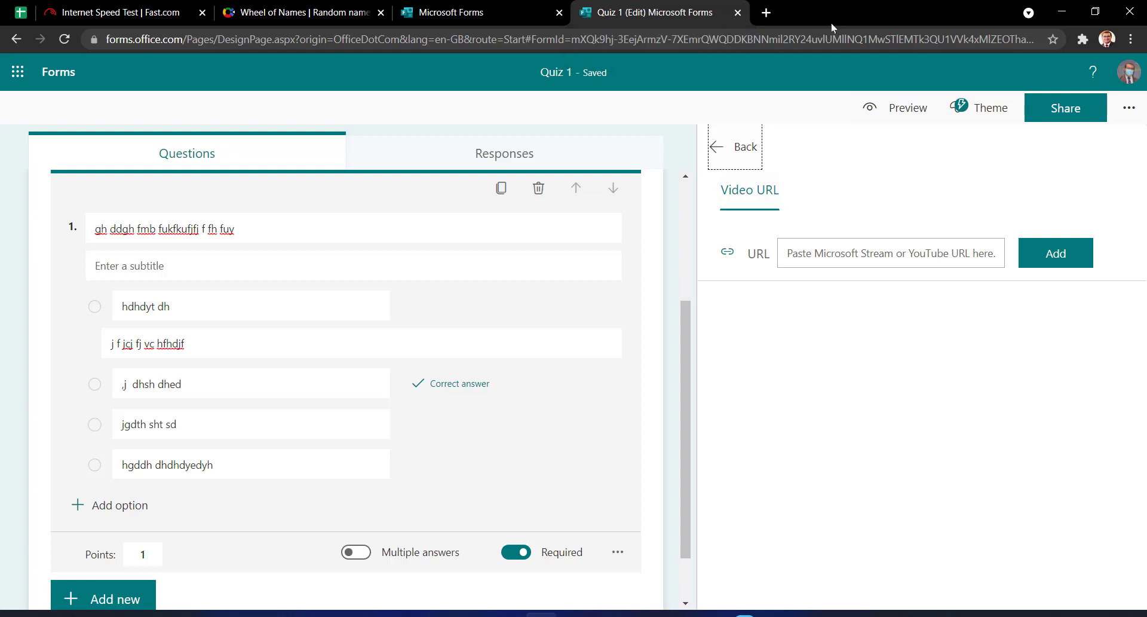
click(763, 22)
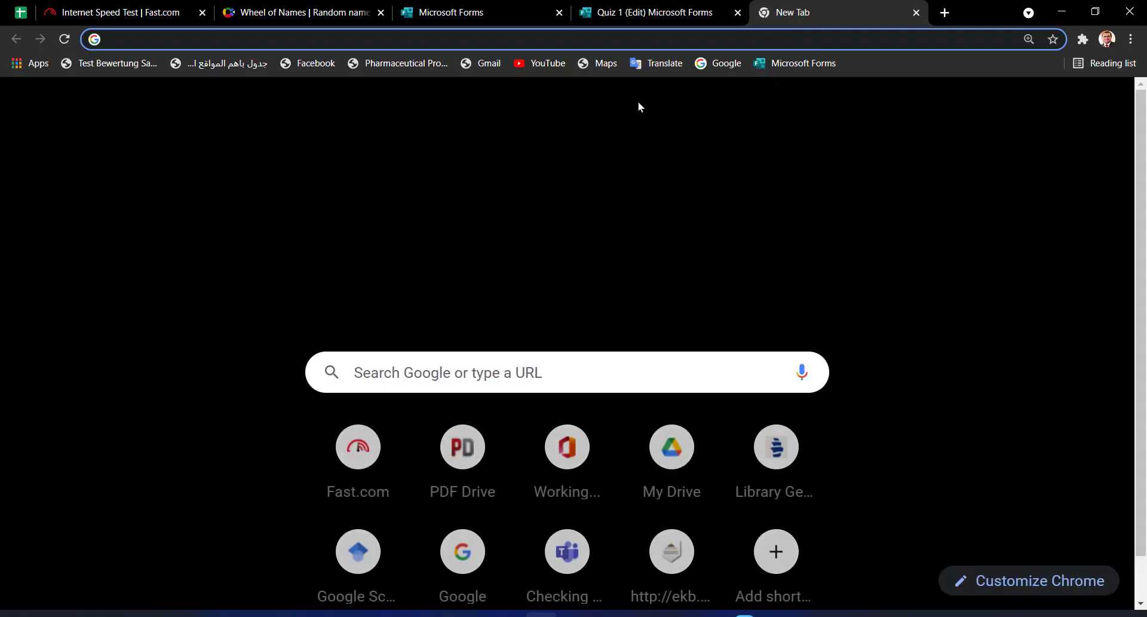
text(y)
key(Return)
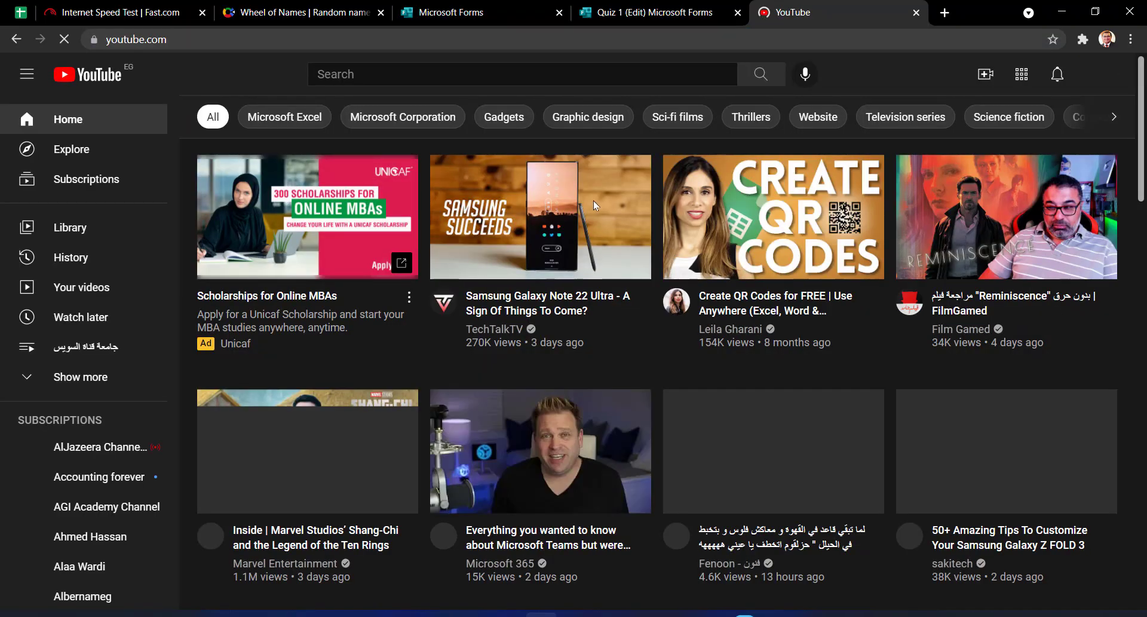
click(551, 212)
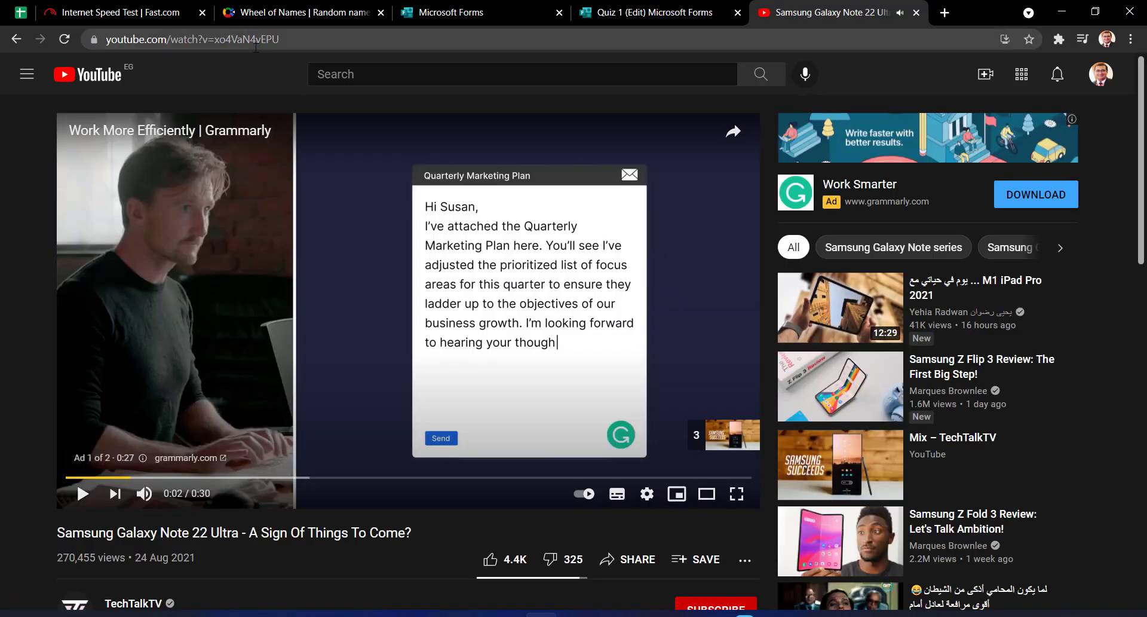
Copy the YouTube video's address, return to the Quiz 1 form and add the link as question 1's video
click(251, 39)
right_click(247, 42)
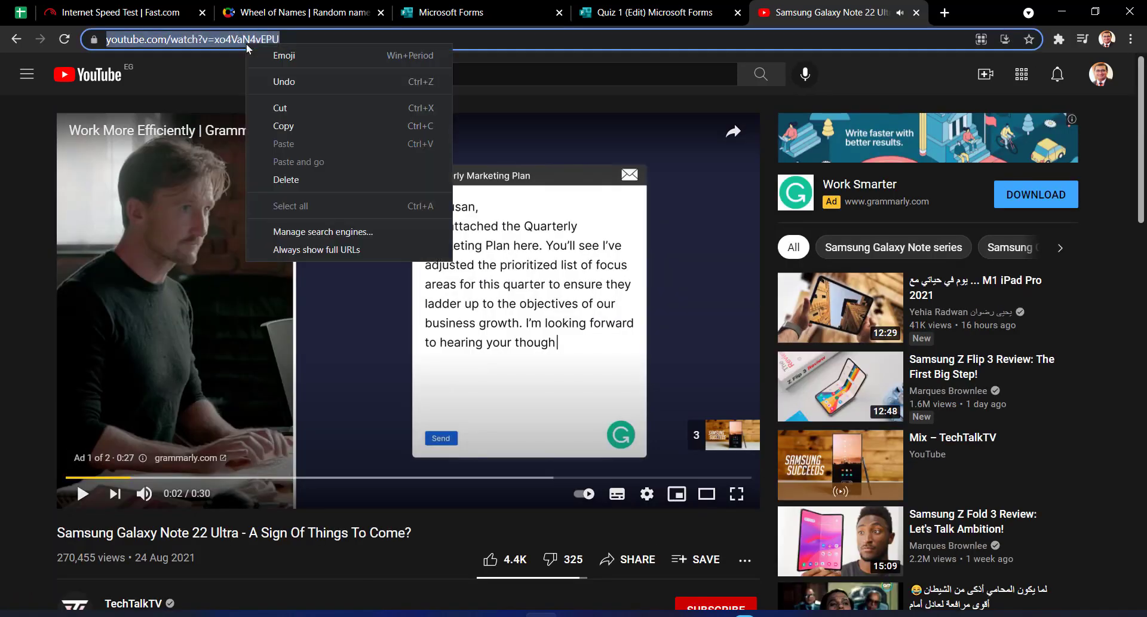
click(279, 127)
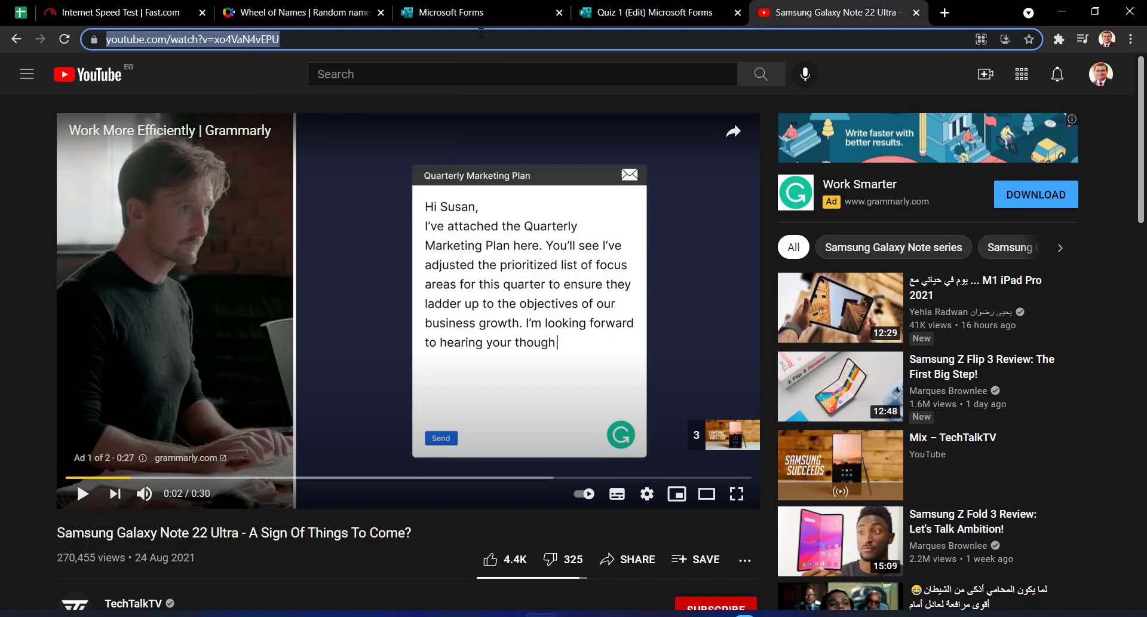
click(614, 24)
click(828, 254)
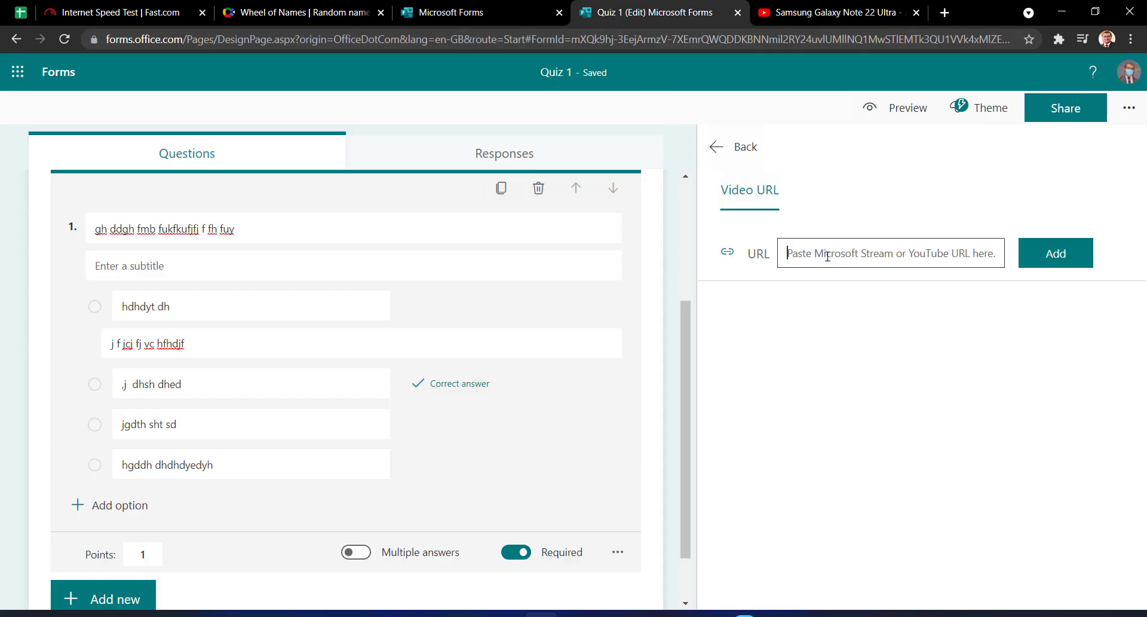
right_click(827, 256)
click(889, 375)
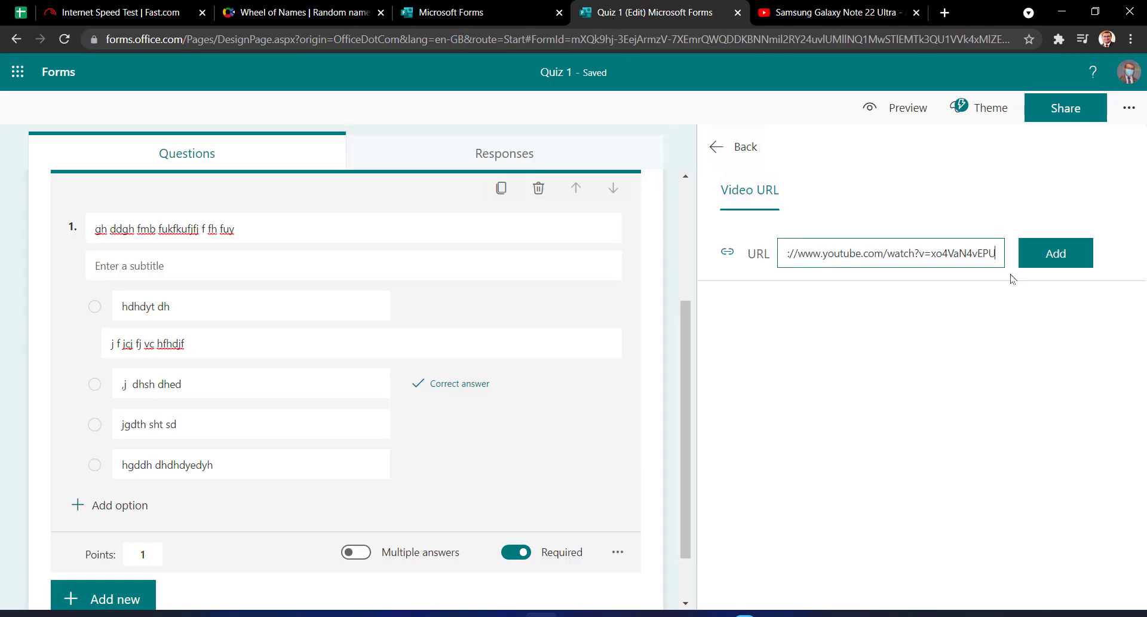
click(1056, 254)
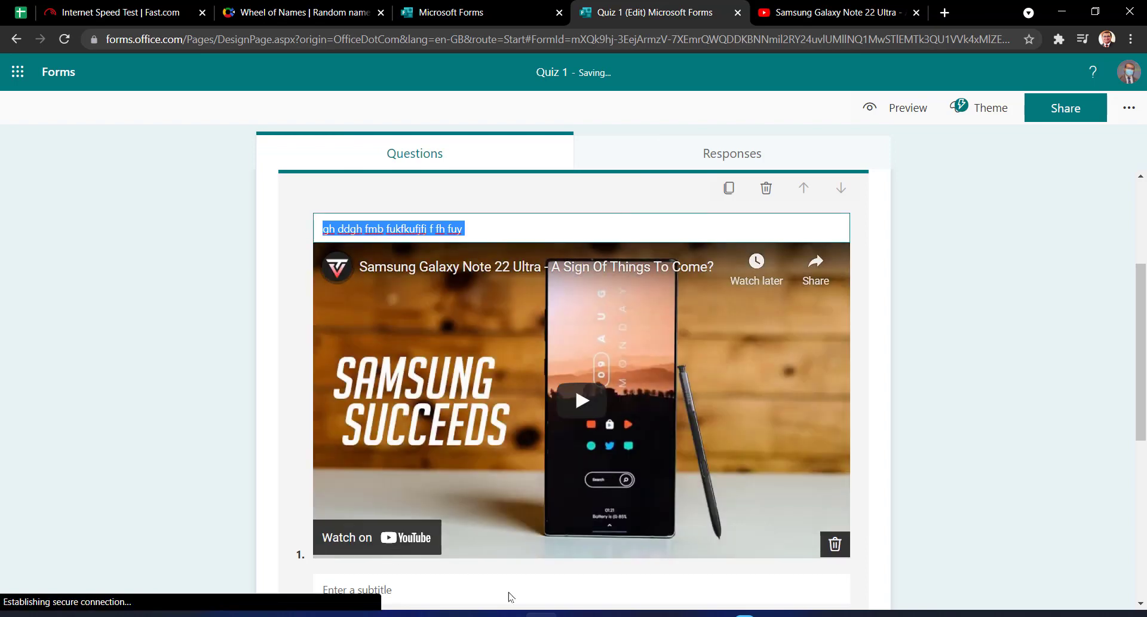
Play question 1's embedded video, skip ahead to about 0:43, pause it, and review how the video and answers appear in the quiz
scroll(912, 336, down, 2)
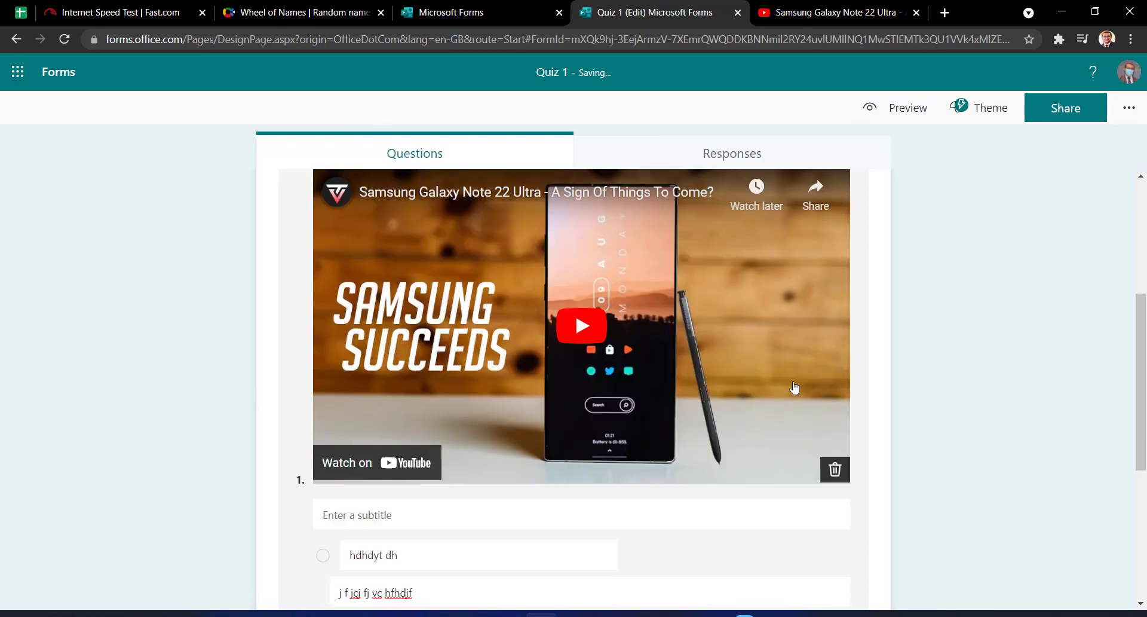
click(913, 335)
scroll(813, 376, up, 2)
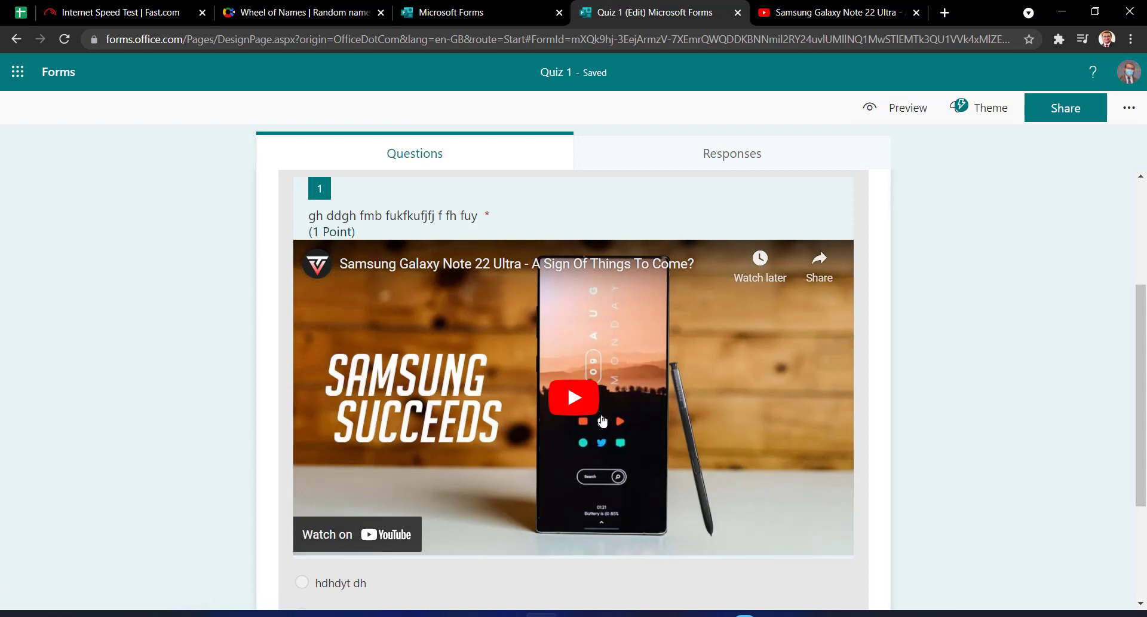
click(585, 402)
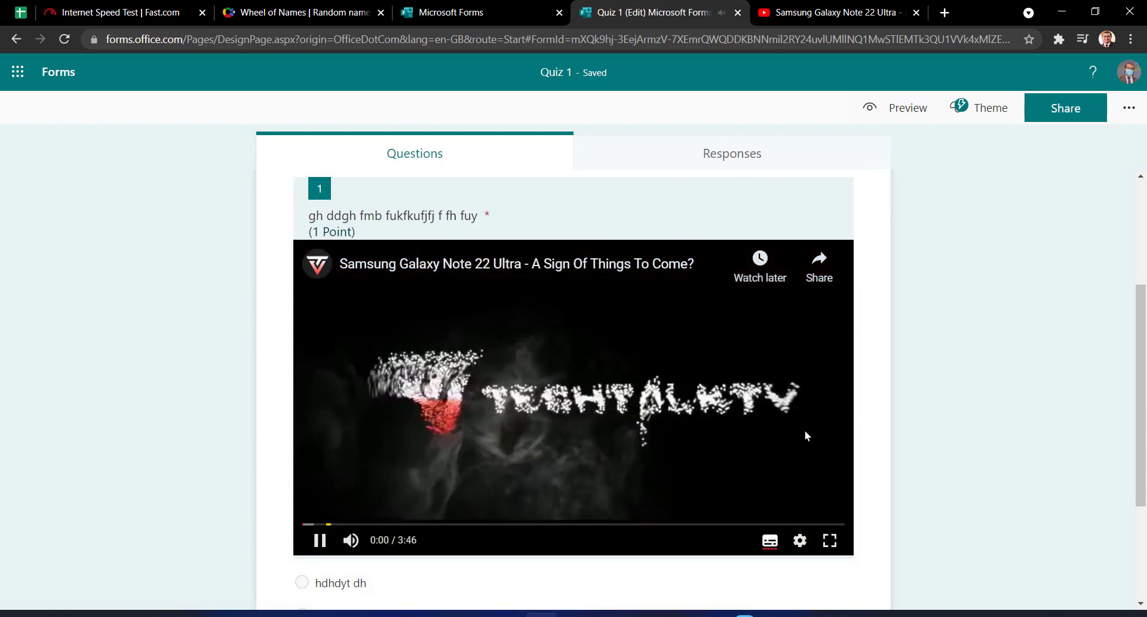
click(408, 524)
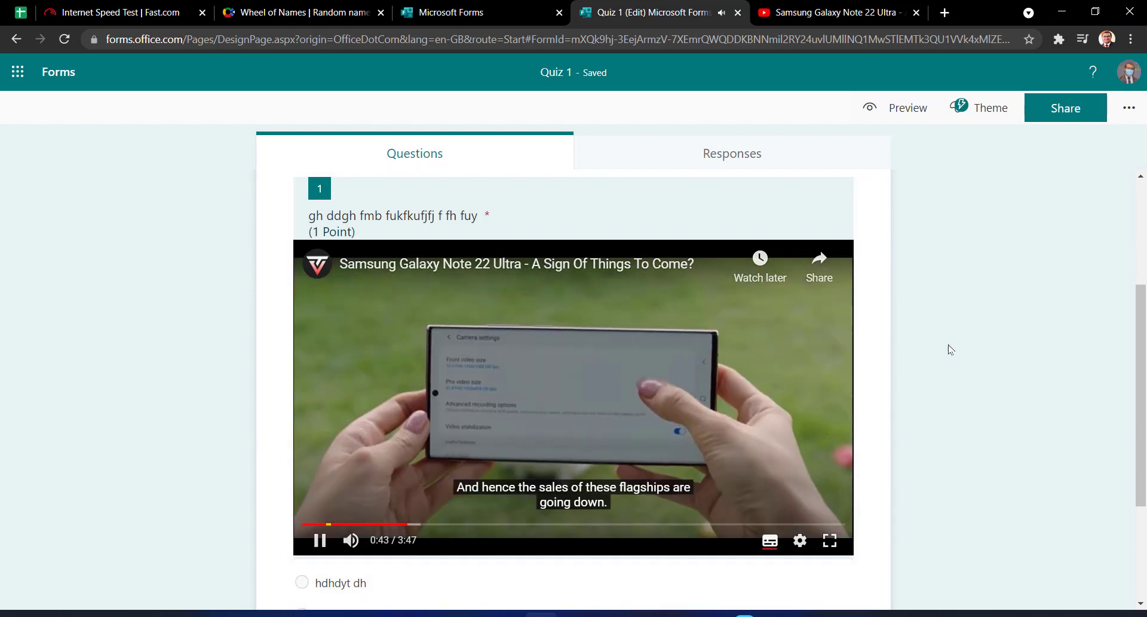
scroll(597, 427, down, 1)
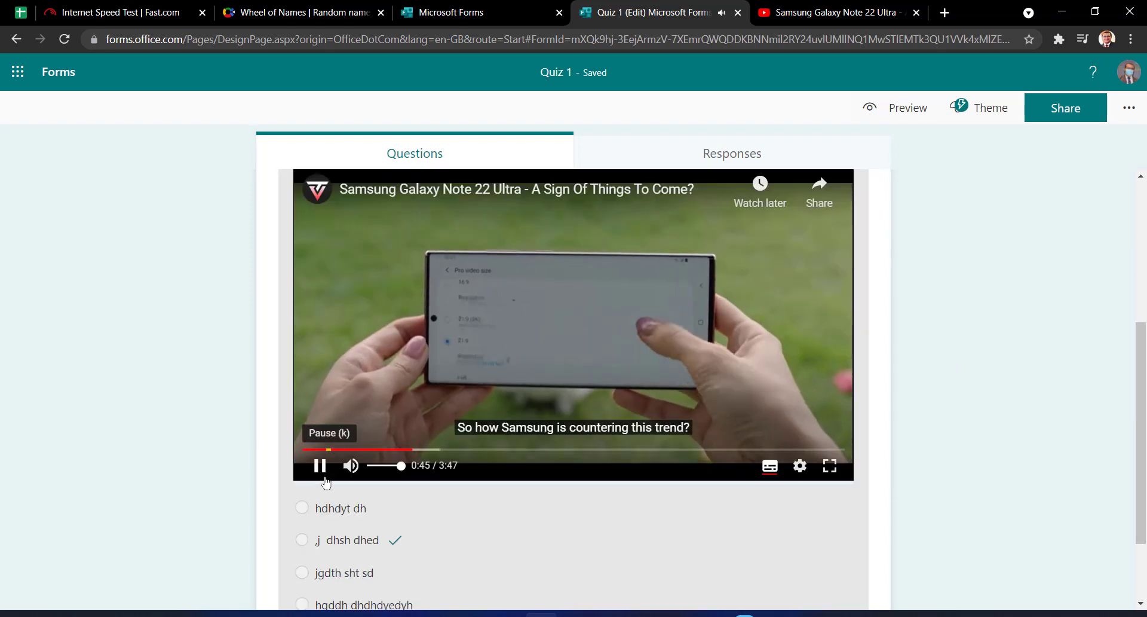
click(319, 465)
scroll(381, 509, down, 2)
scroll(359, 448, up, 4)
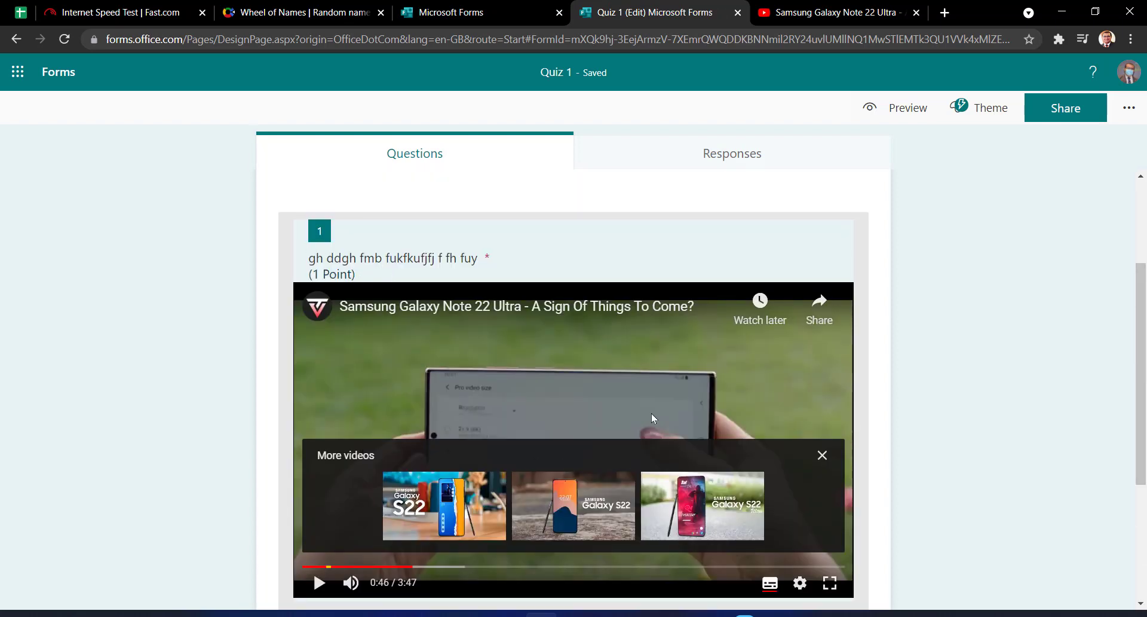
scroll(652, 415, down, 4)
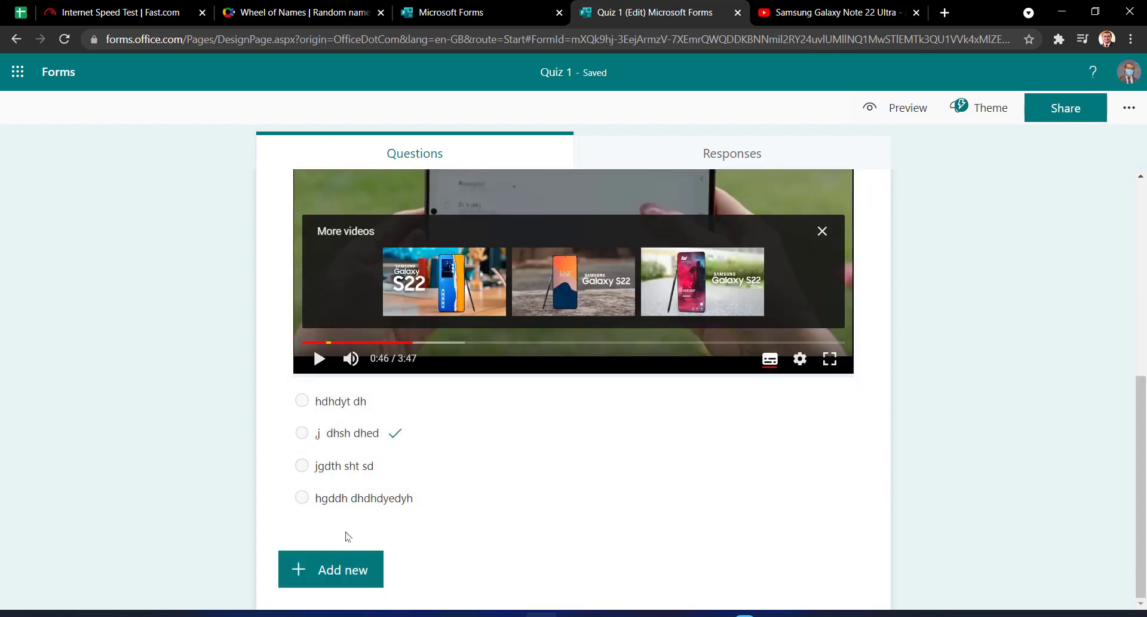
scroll(848, 454, up, 6)
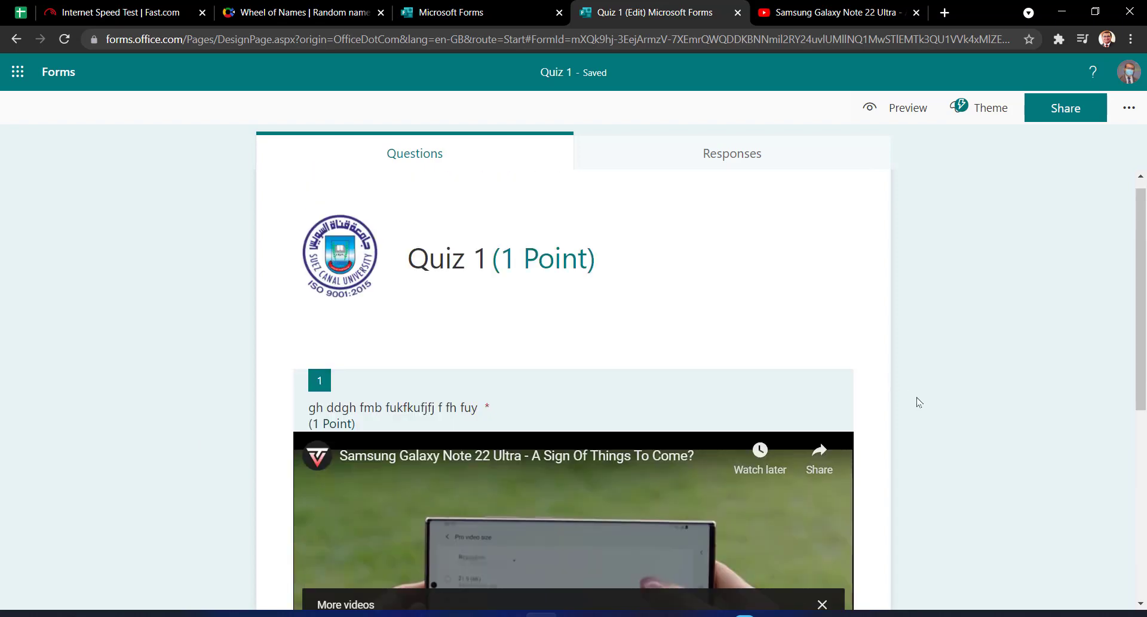
Delete question 1, the one with the embedded video, from the quiz
click(827, 412)
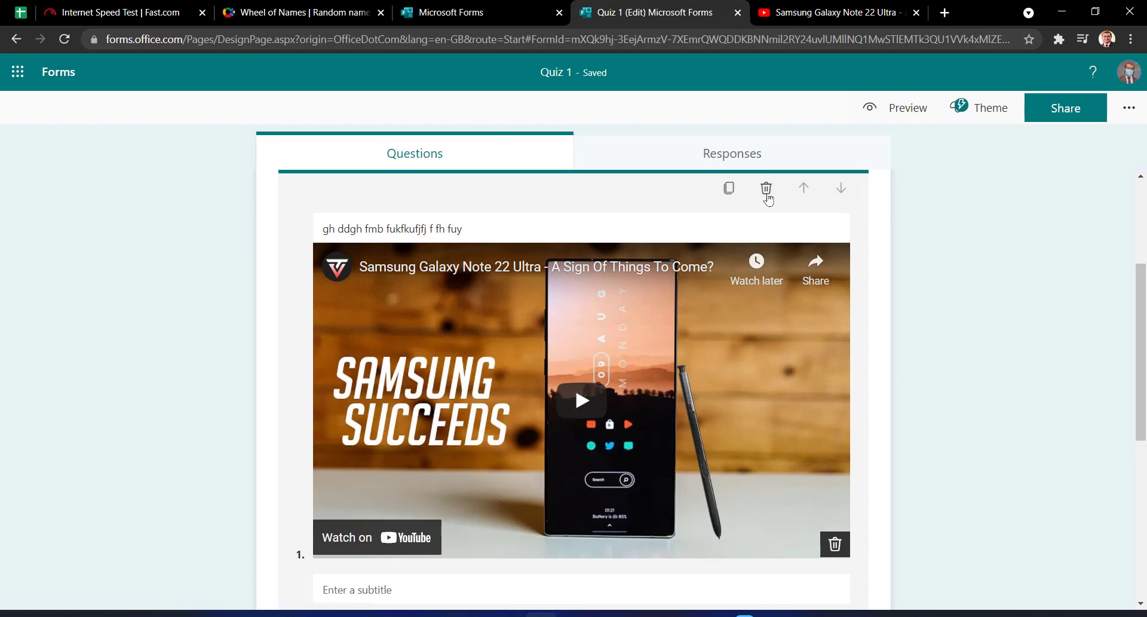
click(766, 188)
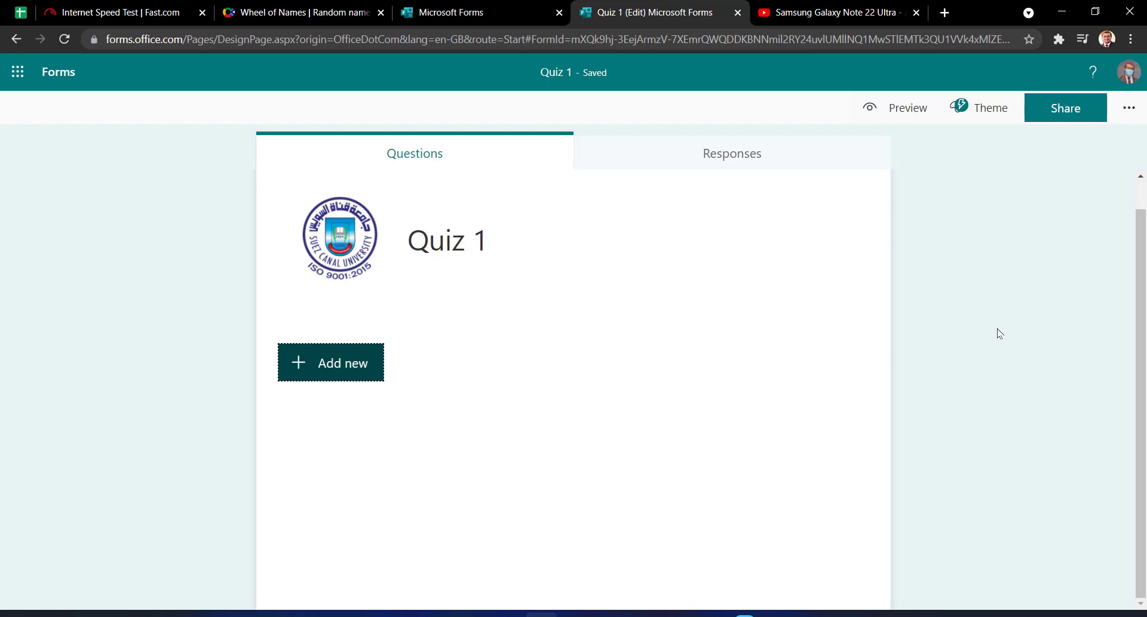
key(ctrl+z)
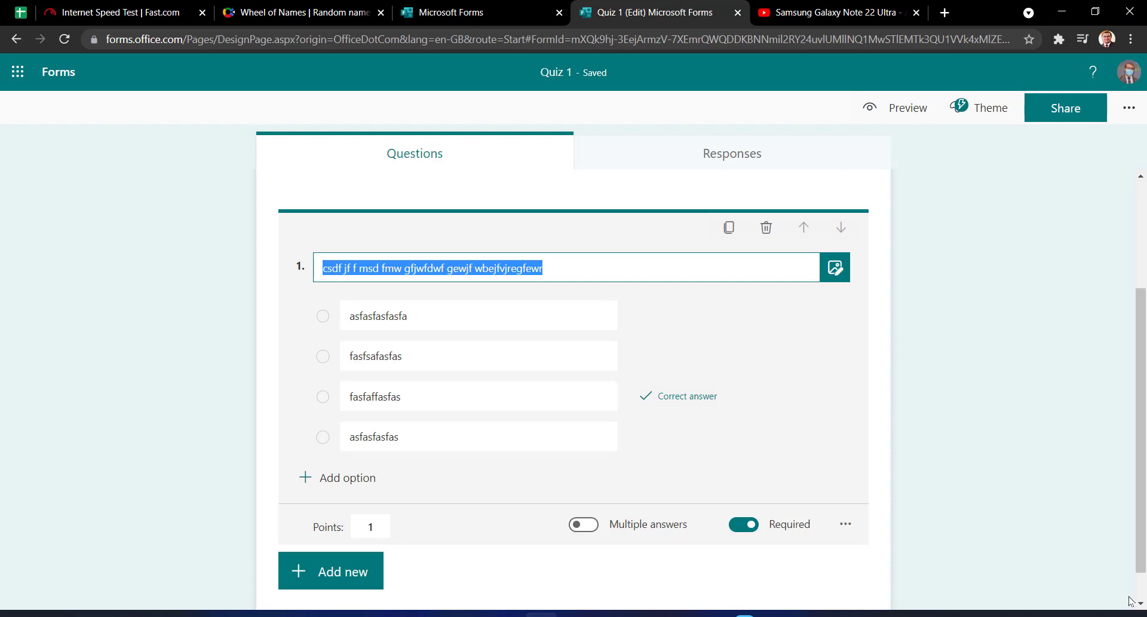
Turn on Shuffle options for question 1, check the setting, and reselect the question for editing
scroll(665, 264, down, 1)
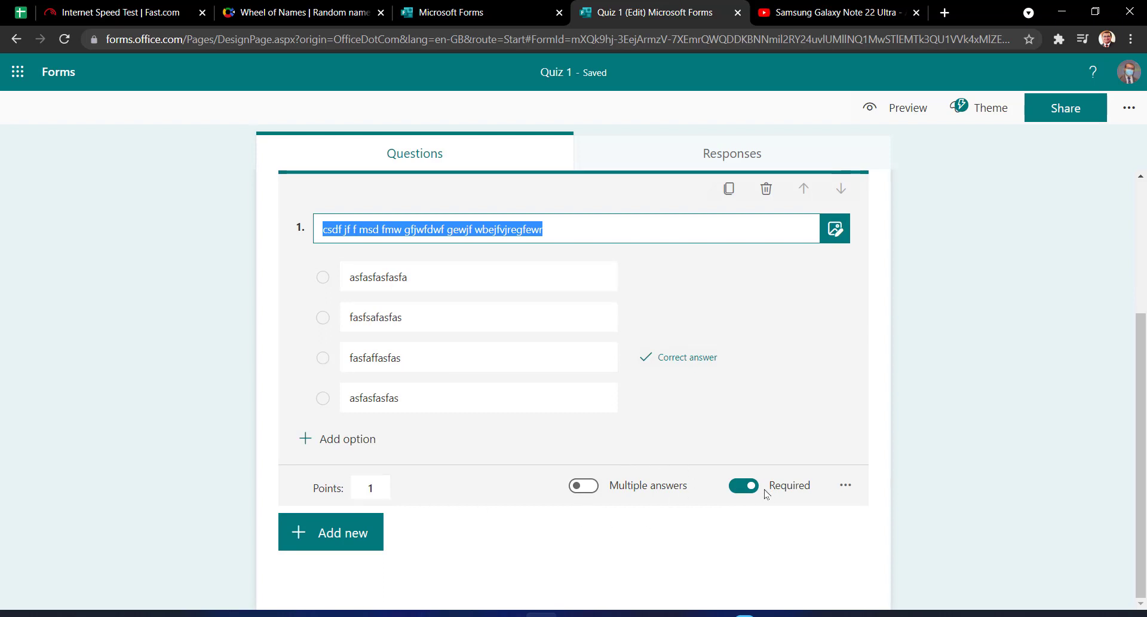
click(845, 485)
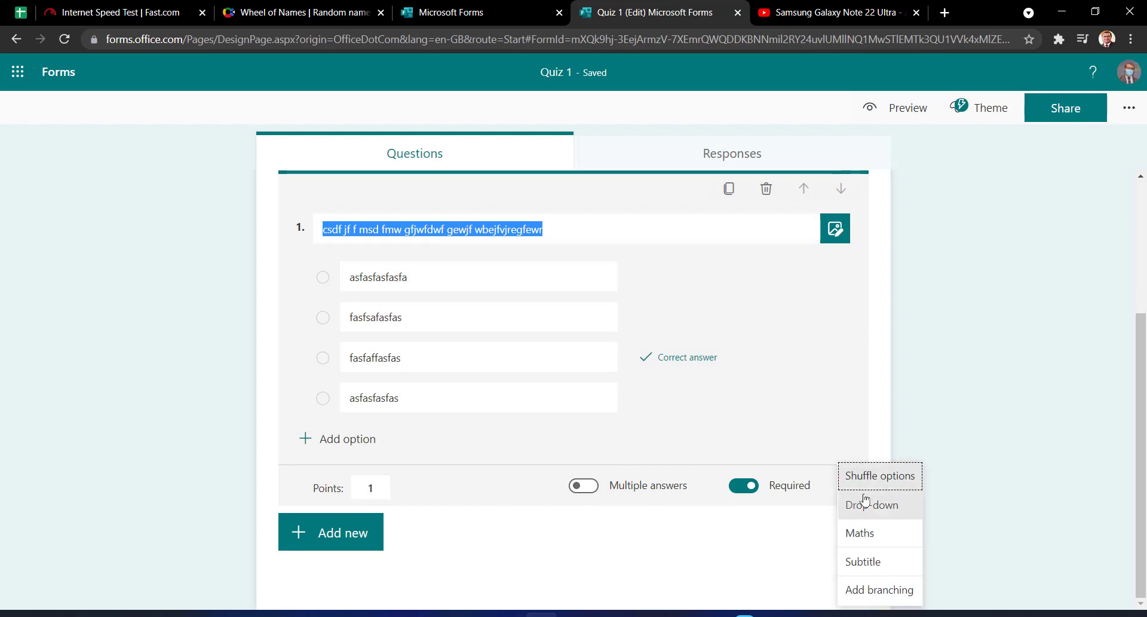
click(902, 481)
click(845, 486)
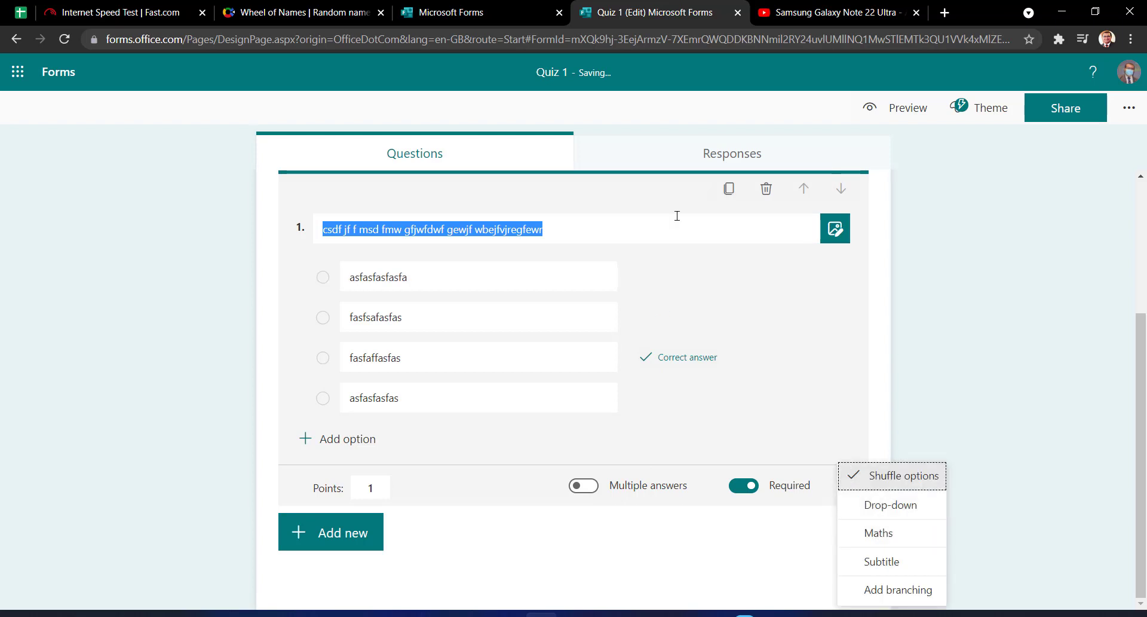
click(968, 285)
click(530, 425)
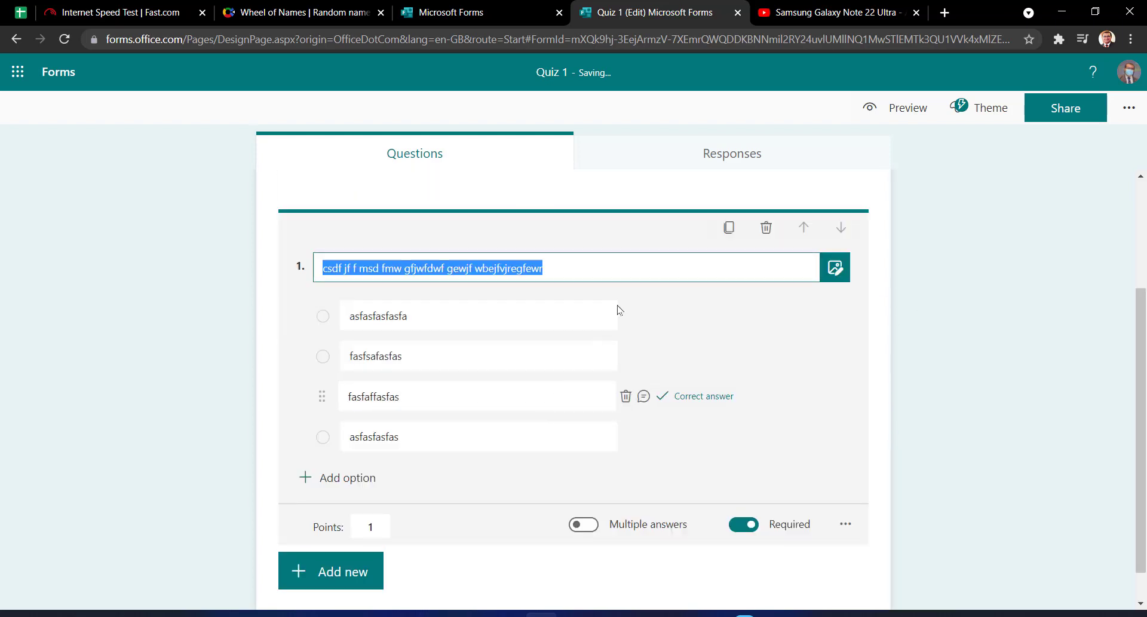
Duplicate question 1 and replace the copy's question text with "gf hjfjf jfjhg"
click(729, 233)
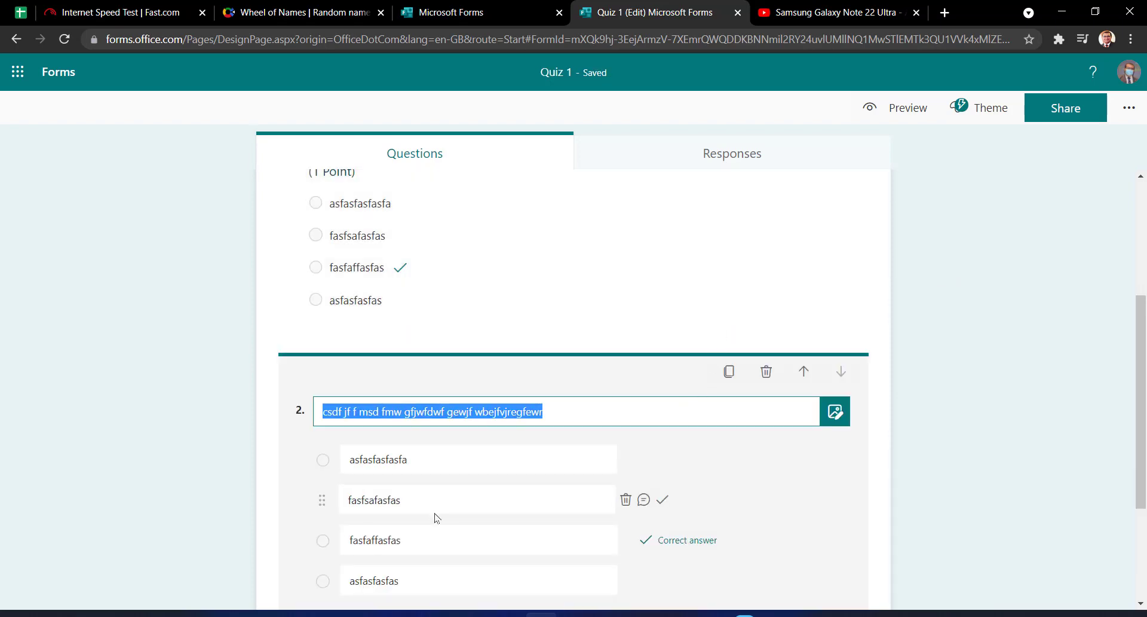
scroll(458, 521, up, 1)
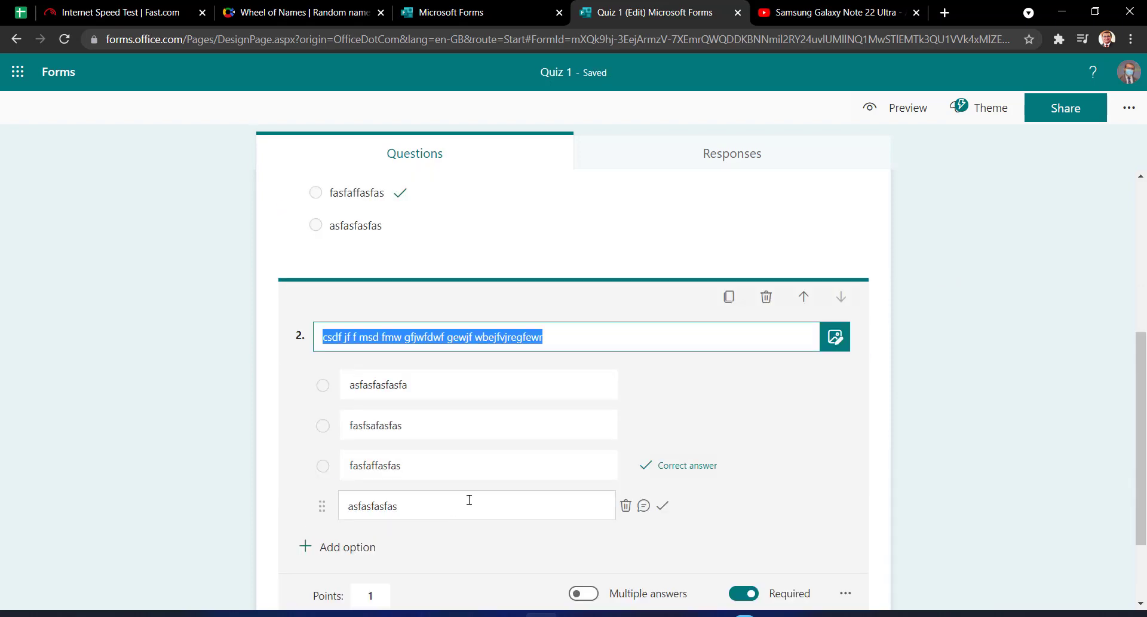
text(g)
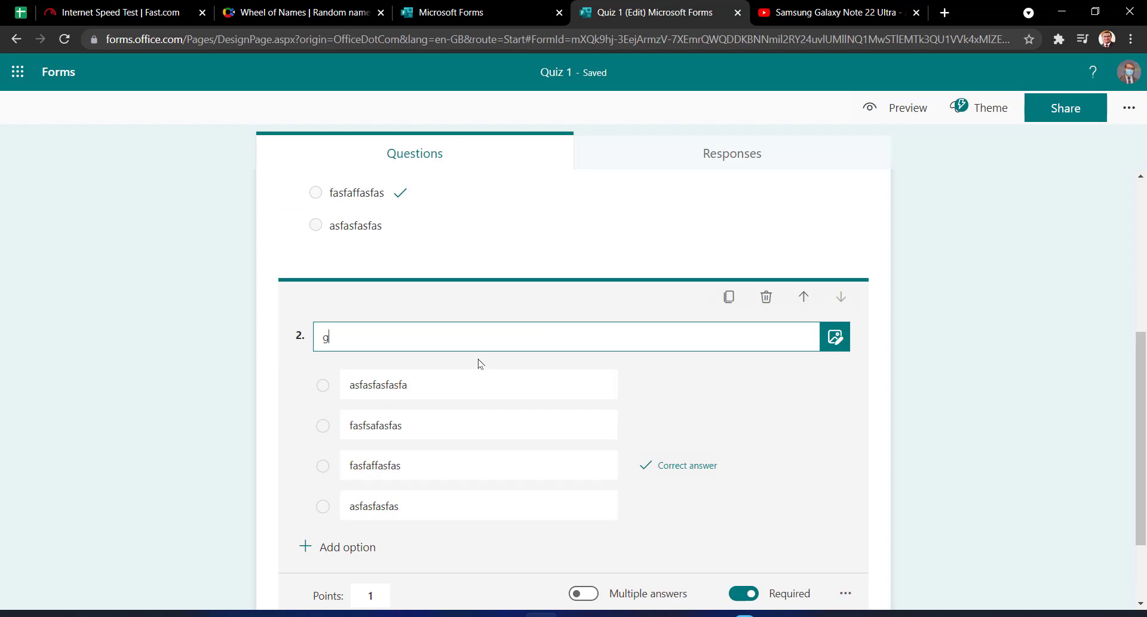
text(f hjfjf jfjhg)
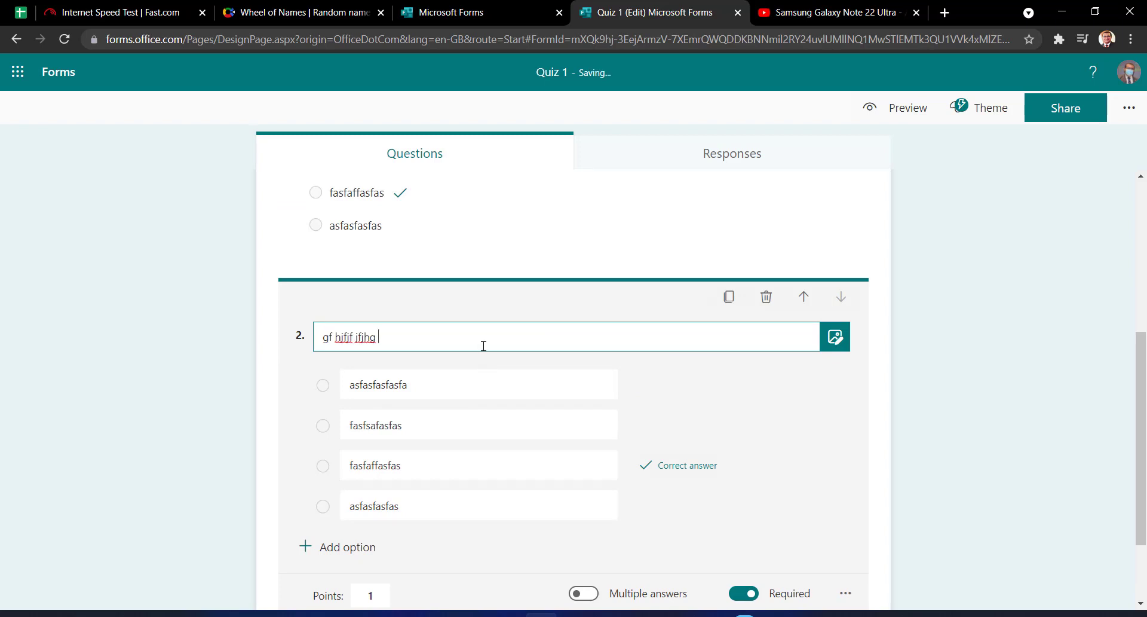
Change question 2's first option to "mnfvjhfj" and third to "kgfuf", and mark "fasfsafasfas" as the correct answer
click(436, 387)
text(mnfvjhfj)
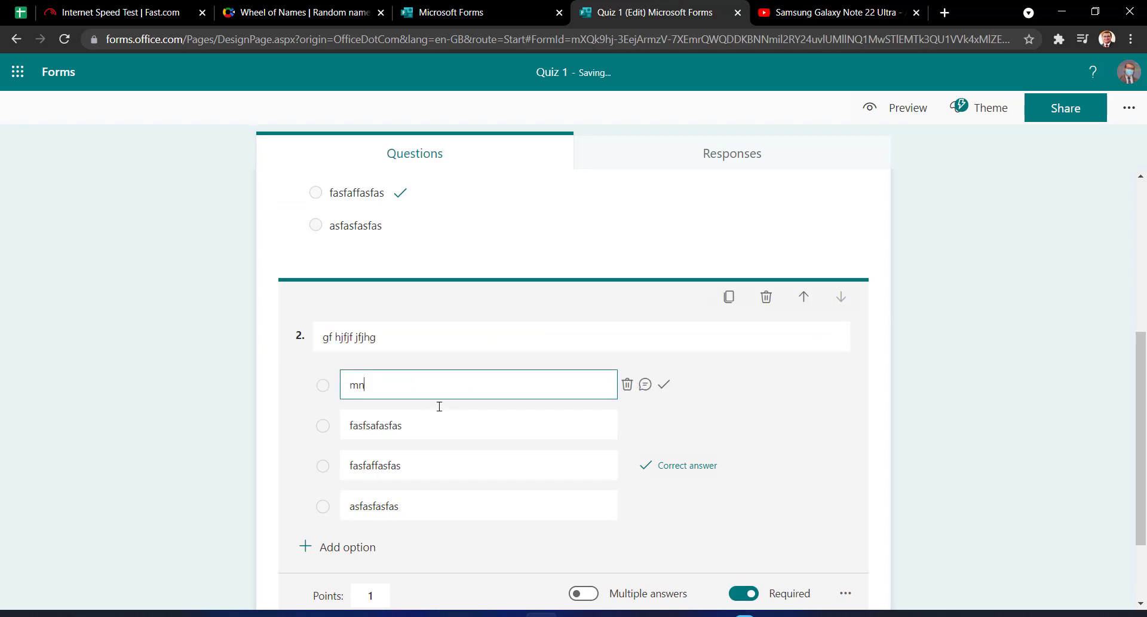
click(472, 460)
text(kgfuf)
click(668, 426)
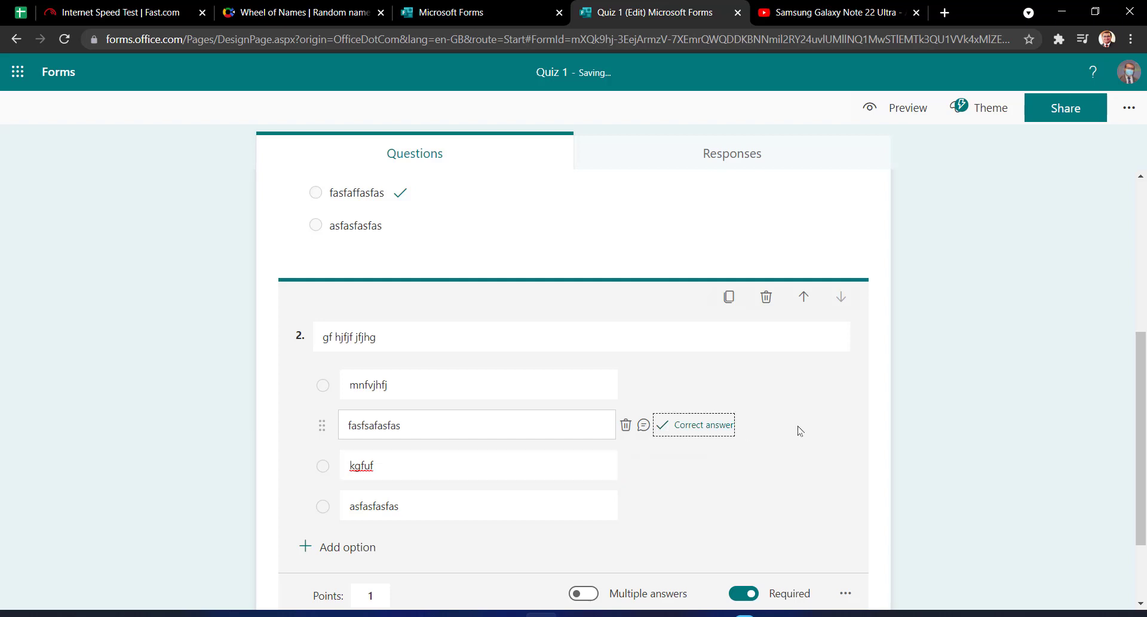
click(947, 423)
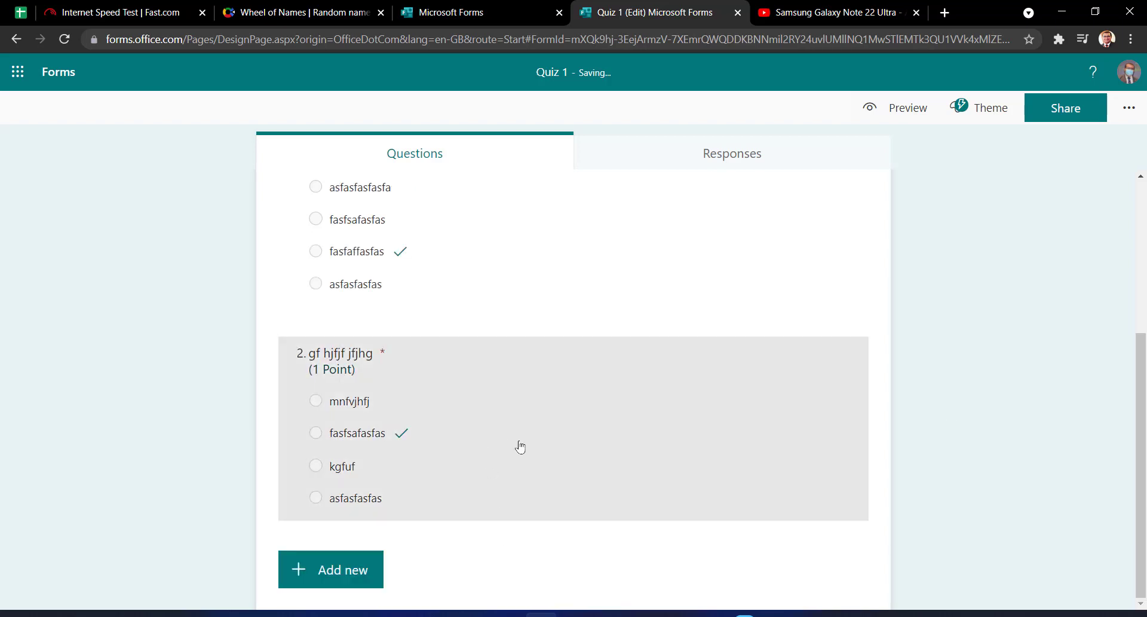
Duplicate question 2, "gf hjfjf jfjhg", and close the copy's editor
scroll(520, 445, up, 3)
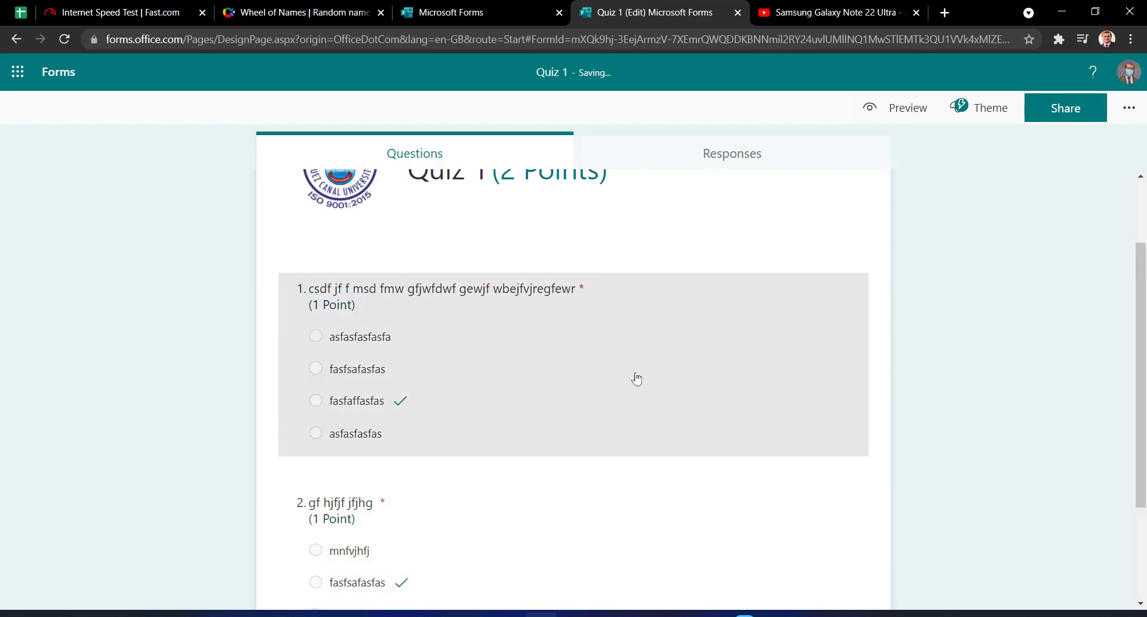
scroll(666, 353, down, 1)
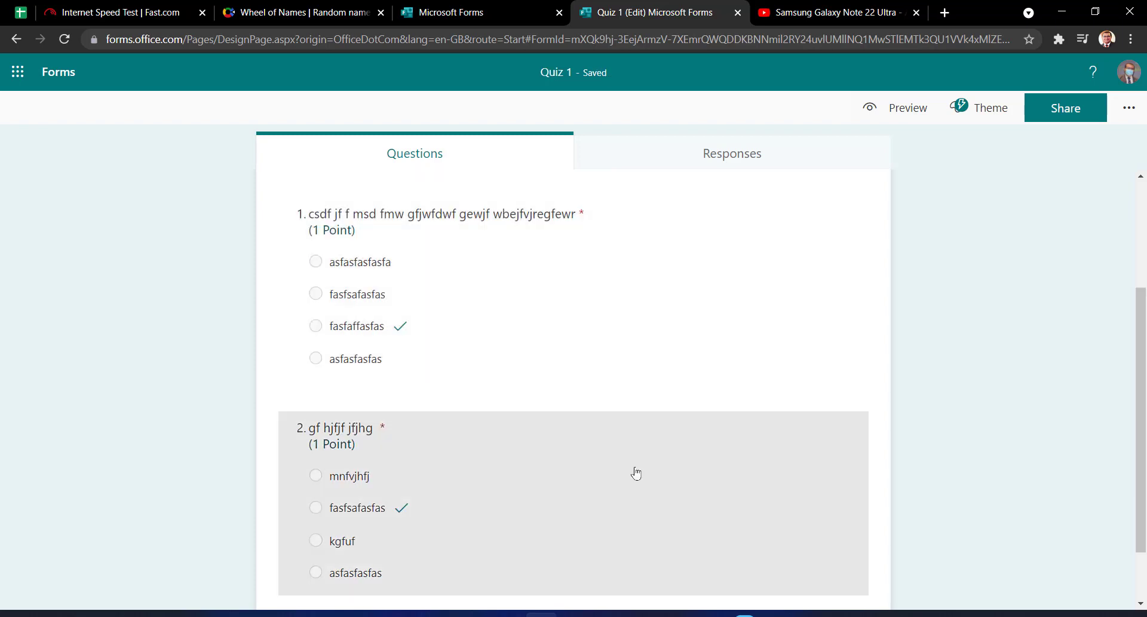
scroll(525, 354, down, 1)
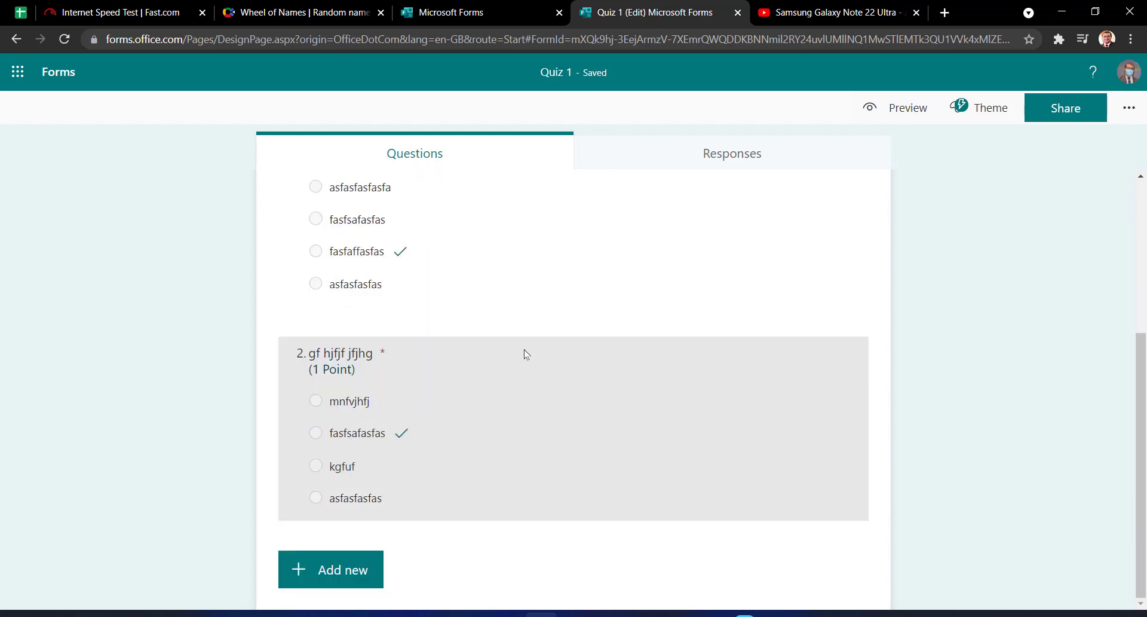
click(573, 443)
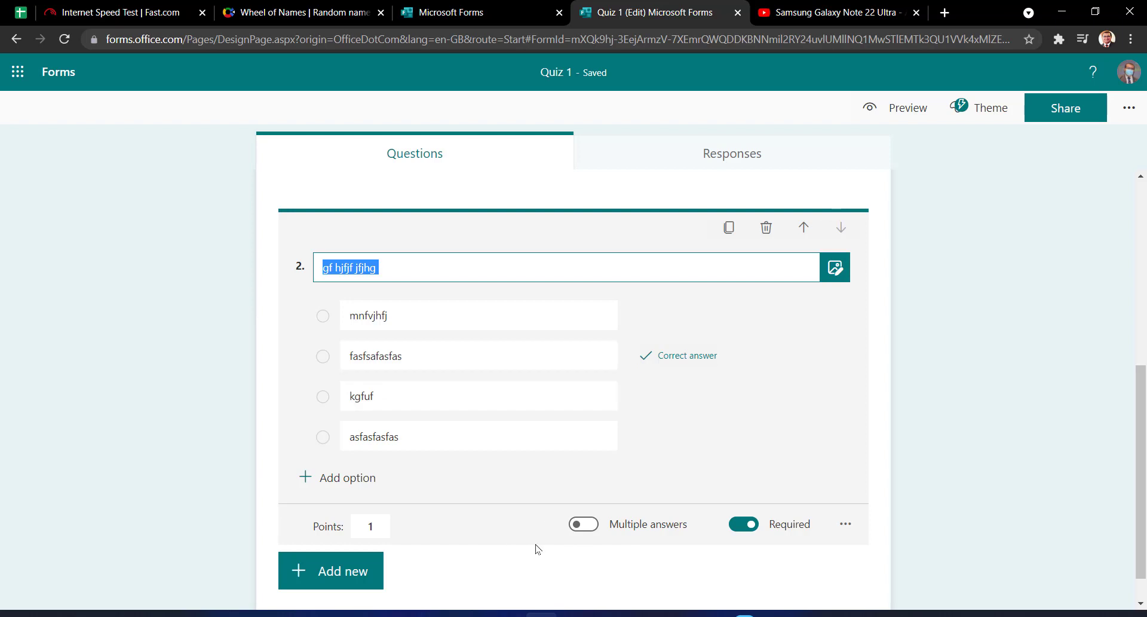
scroll(538, 547, down, 1)
click(729, 189)
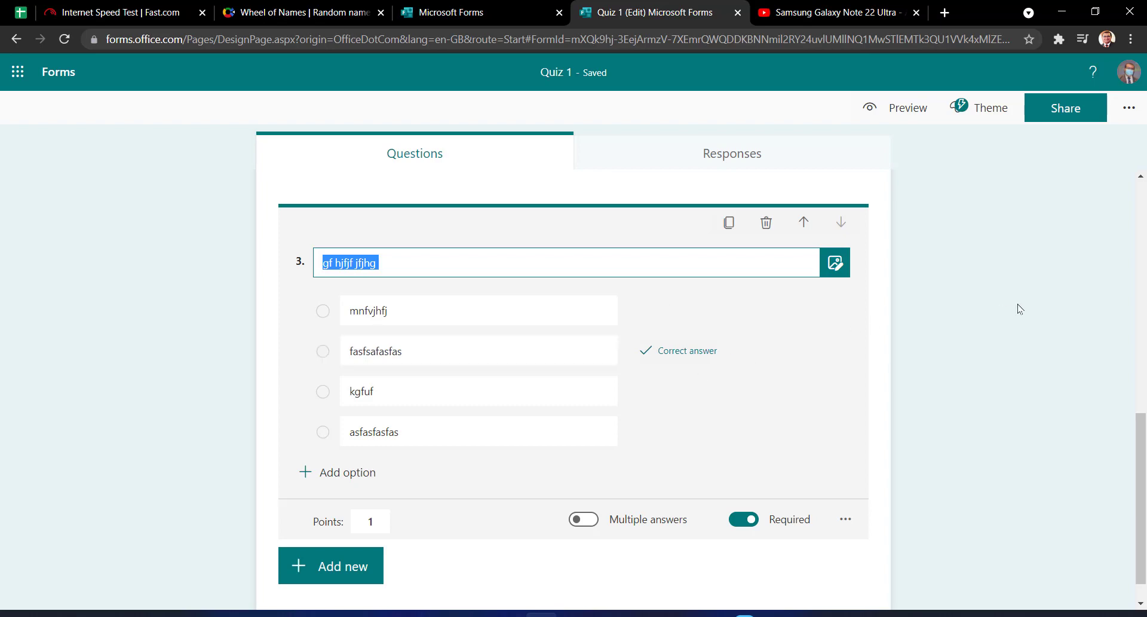
click(907, 297)
Add a new Choice question at the end of the quiz with the text "kgj jfjdfh xkduk ddjh"
scroll(909, 298, up, 10)
scroll(910, 298, down, 3)
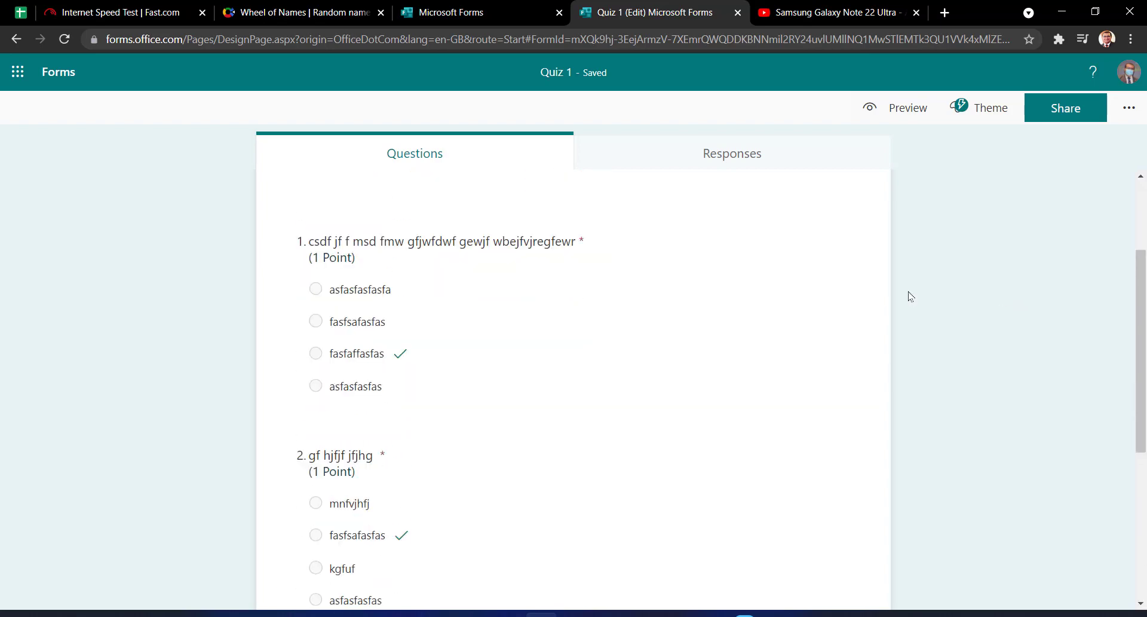
scroll(909, 297, down, 5)
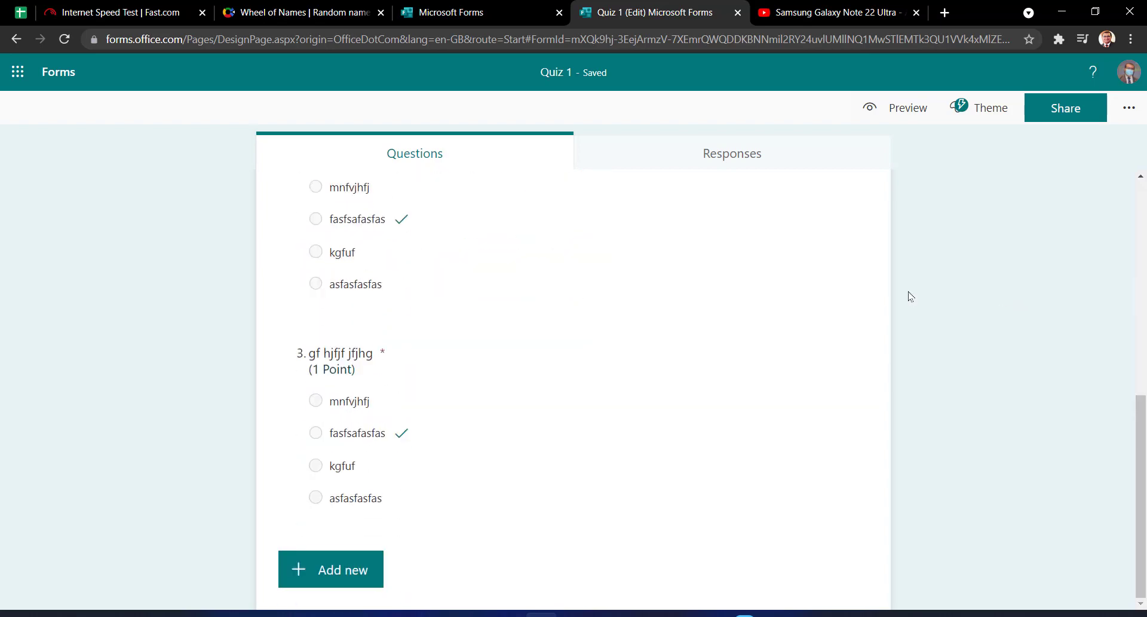
click(366, 577)
click(372, 577)
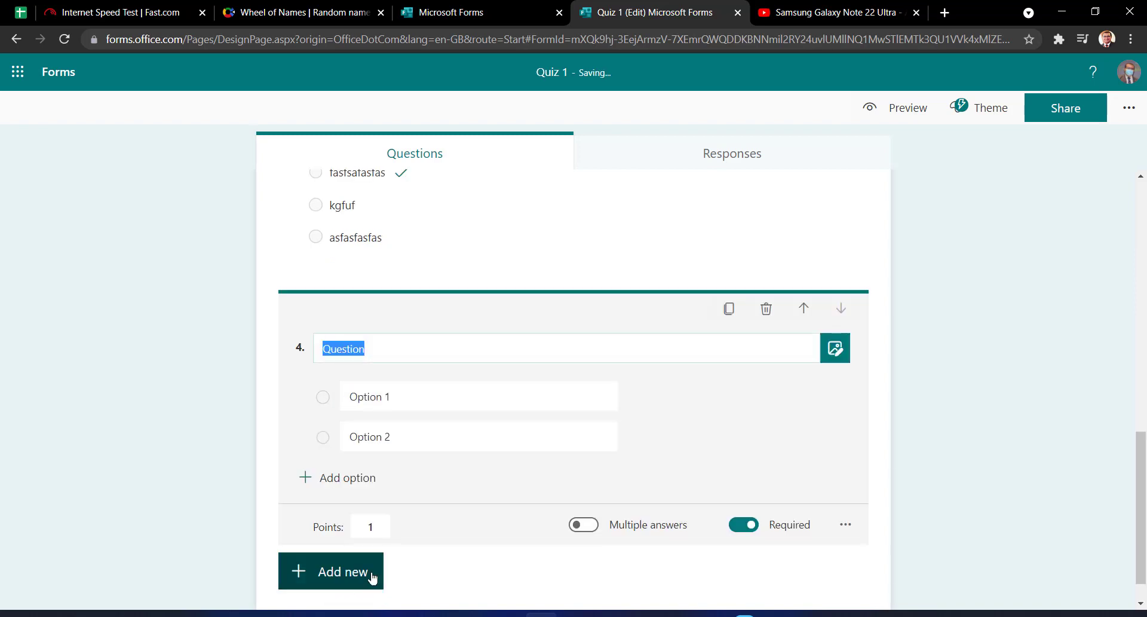
text(kgj)
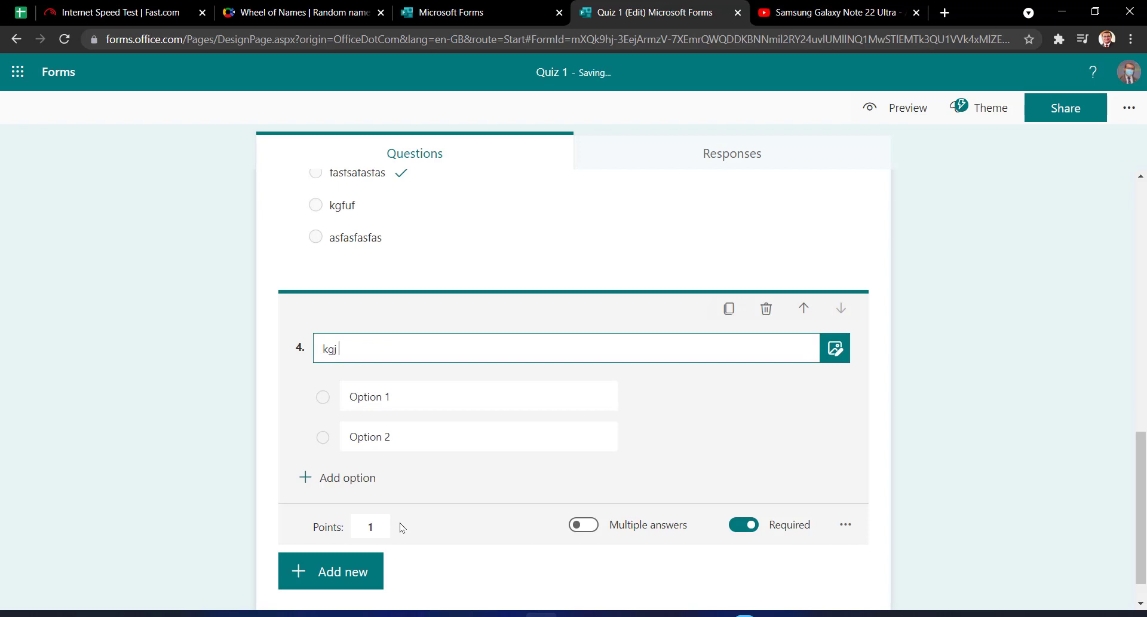
text( jfjdfh xkduk ddjh)
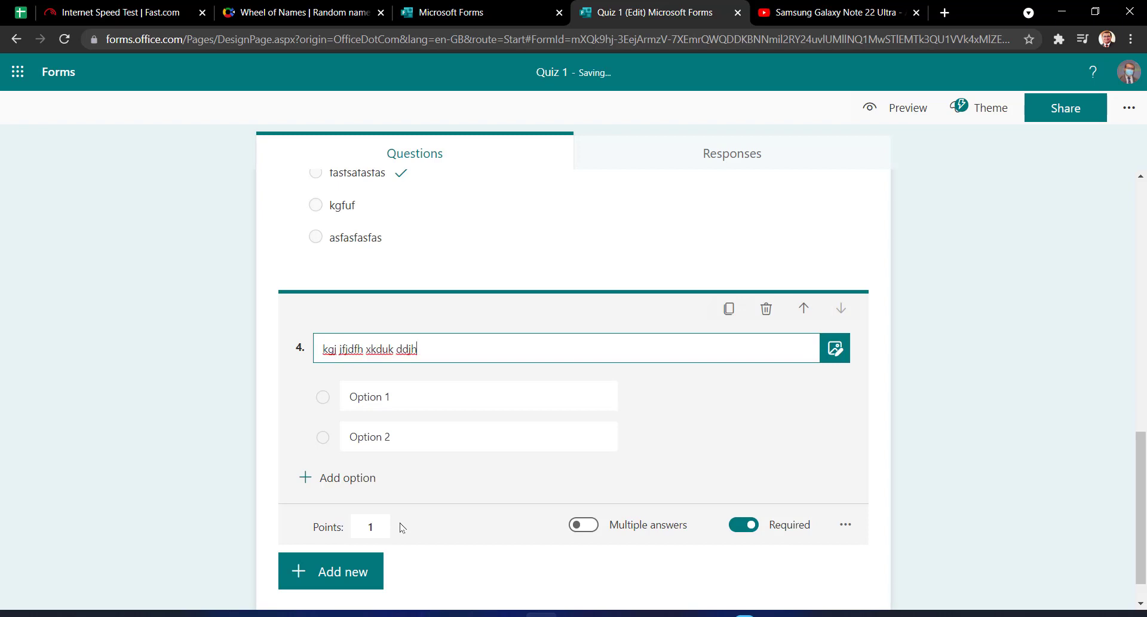
Set question 4's options to "True" and the suggested "False", and mark False as the correct answer
click(400, 397)
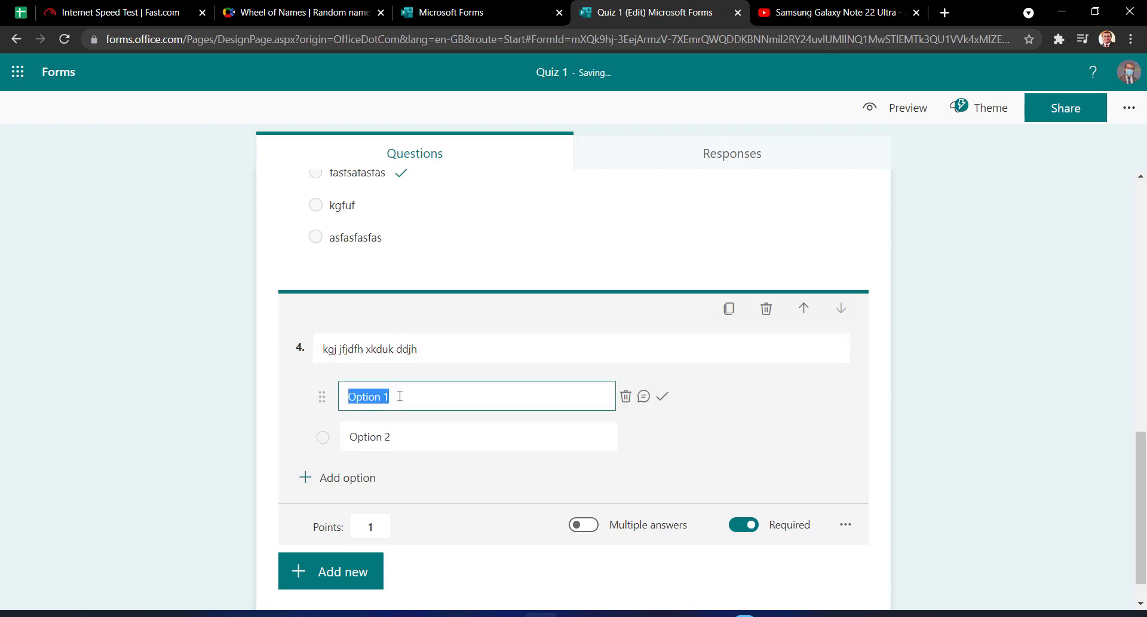
text(True)
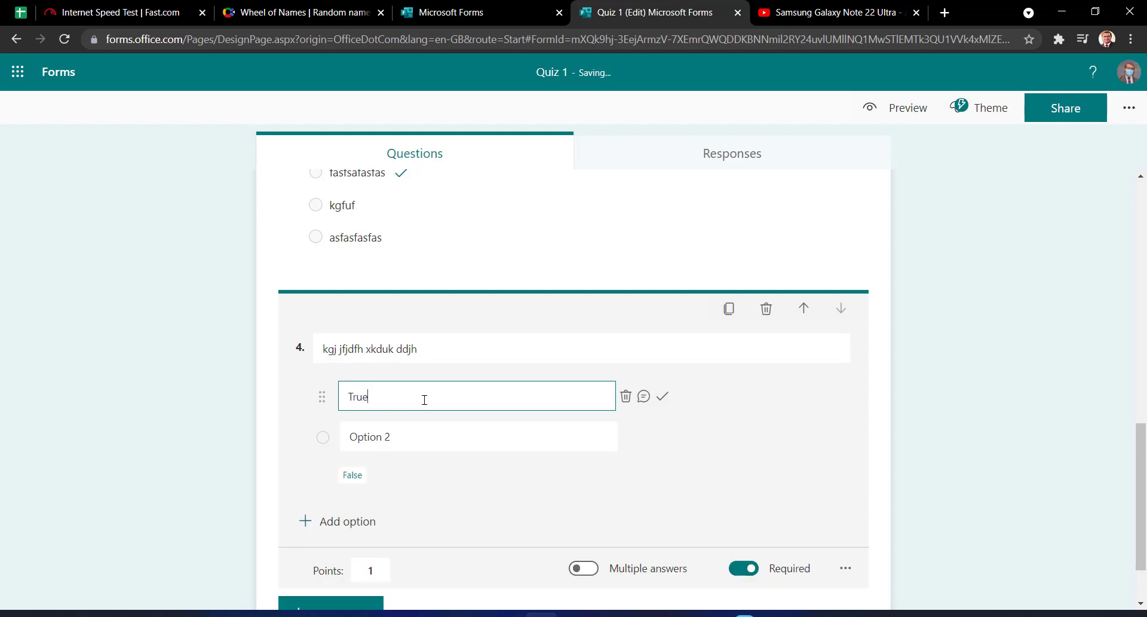
click(352, 476)
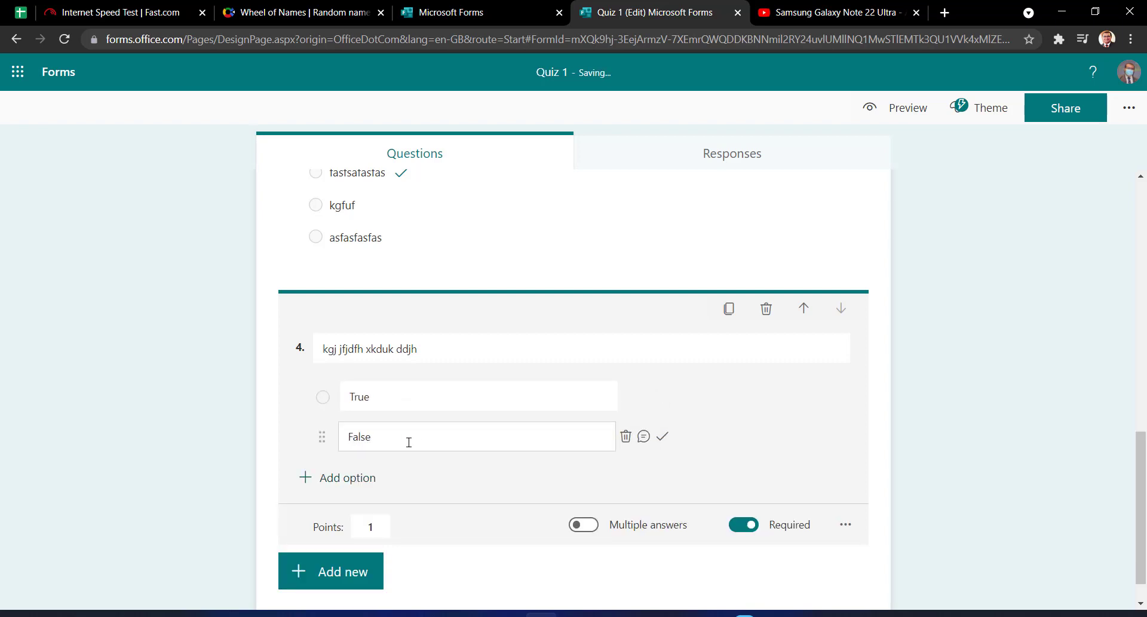
click(662, 437)
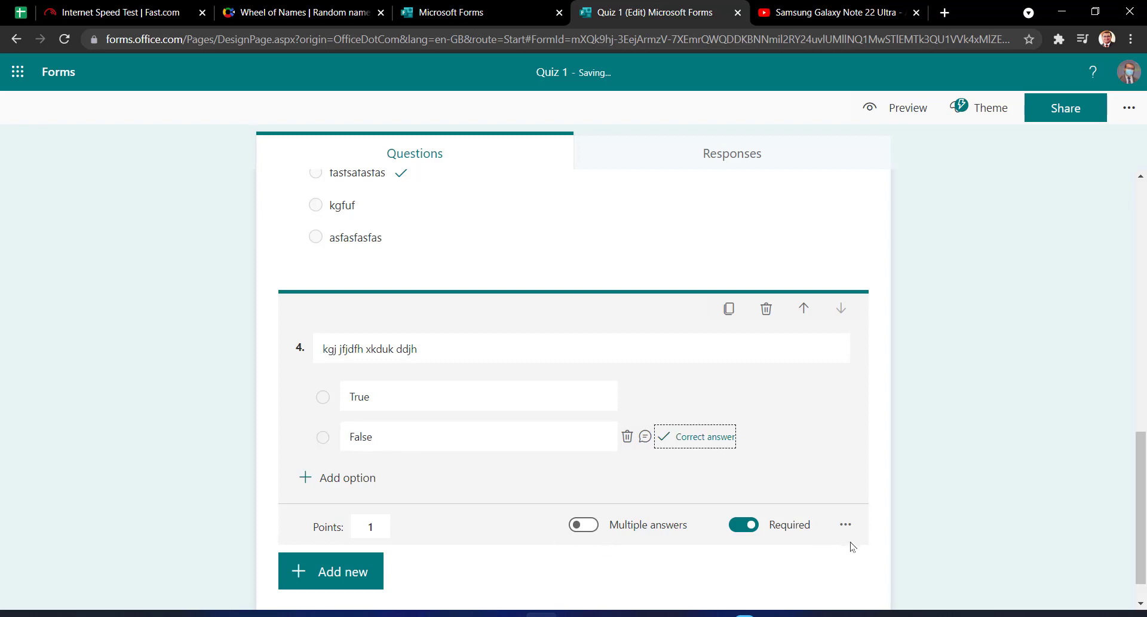
Turn off Shuffle options for question 4, check the setting, and close the question's editor
click(846, 526)
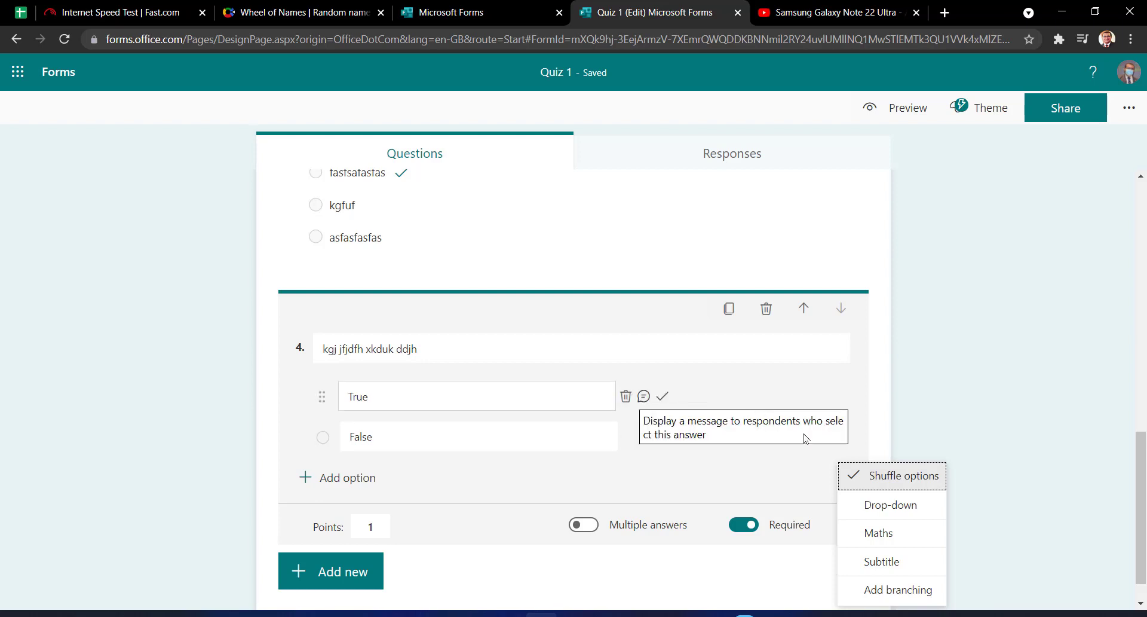
click(875, 477)
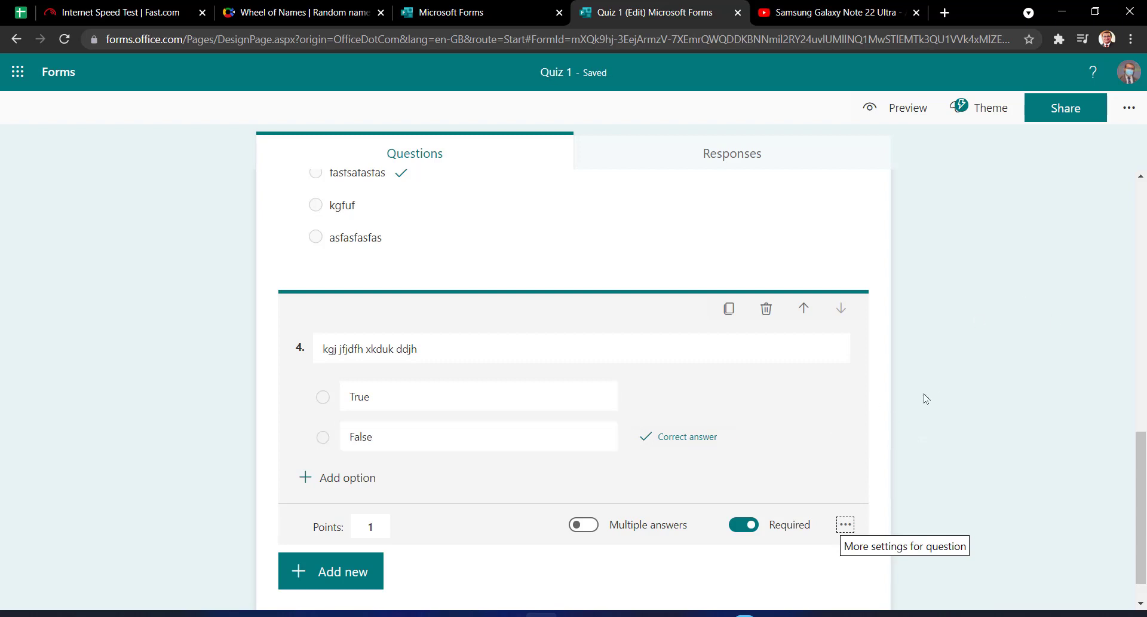
click(846, 525)
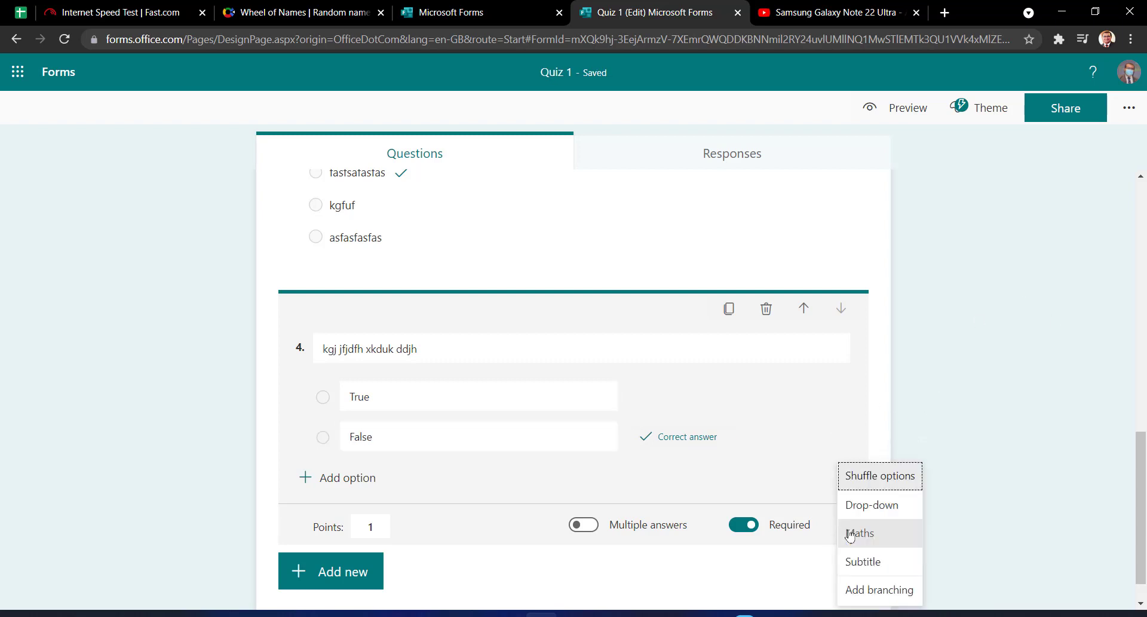
click(954, 389)
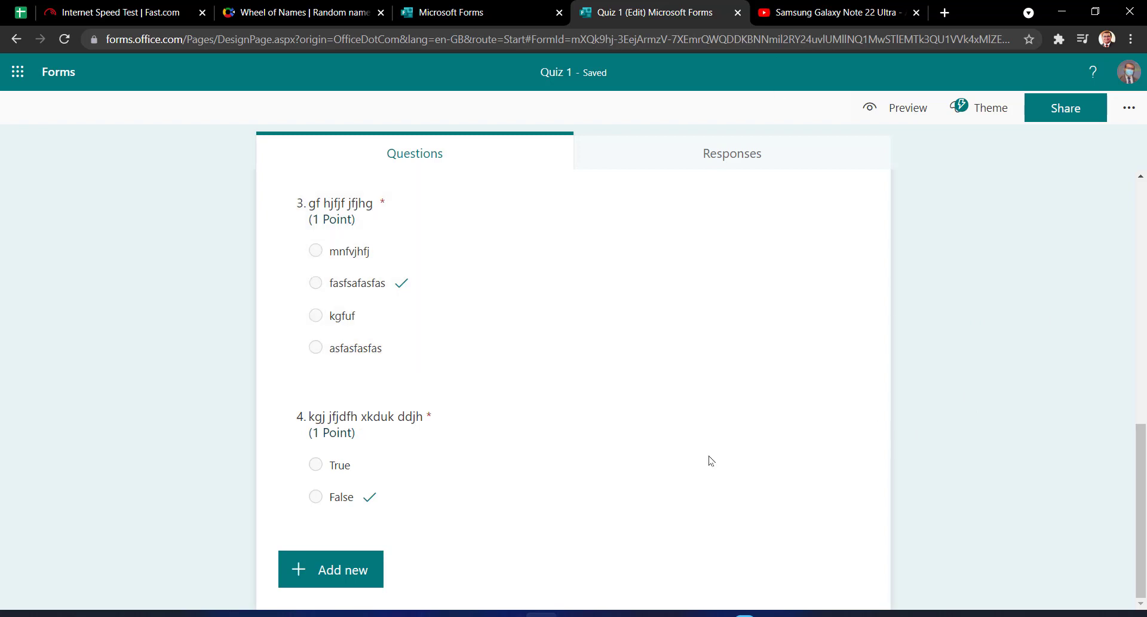
Duplicate question 4, replace the copy's question text with "hjfu edturirikytuio", and mark True as its correct answer
click(542, 457)
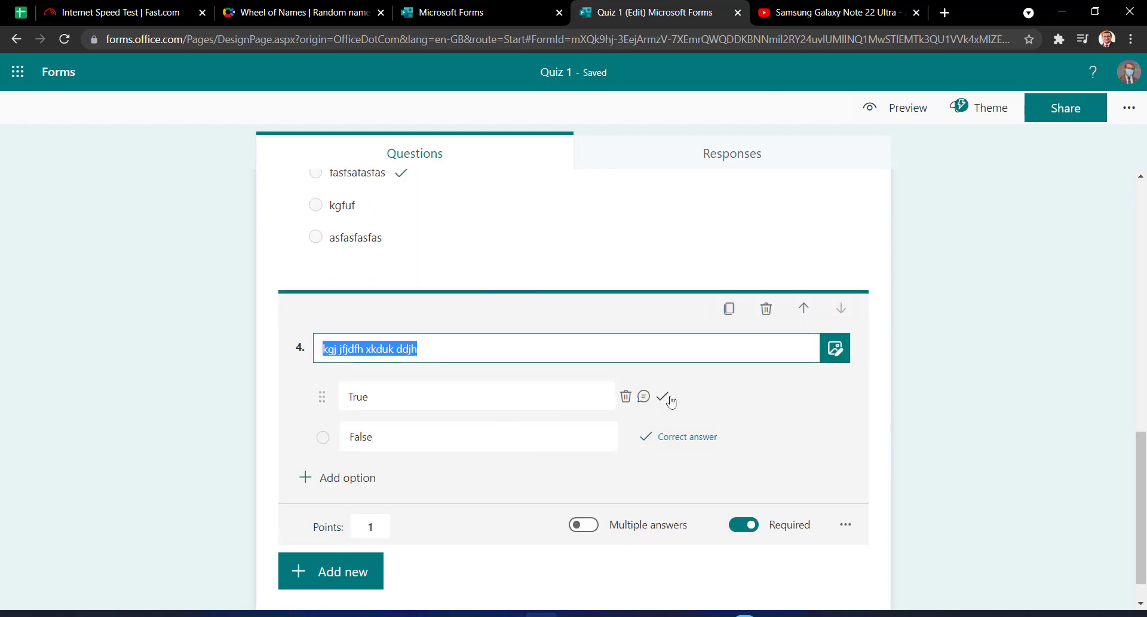
click(724, 316)
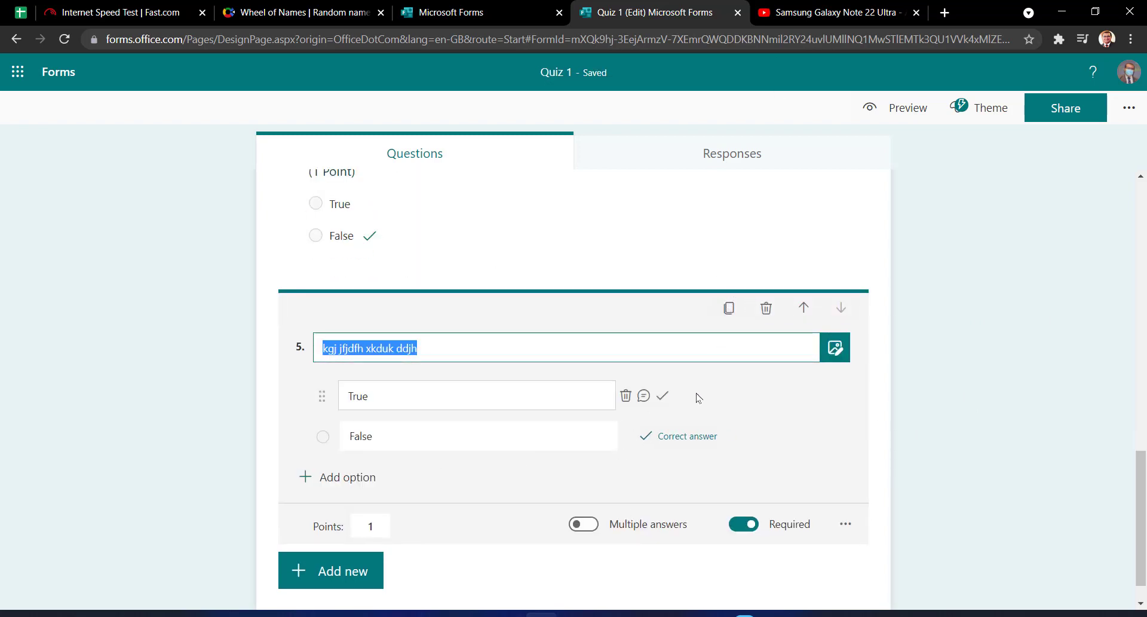
text(hjfu edturirikytuio)
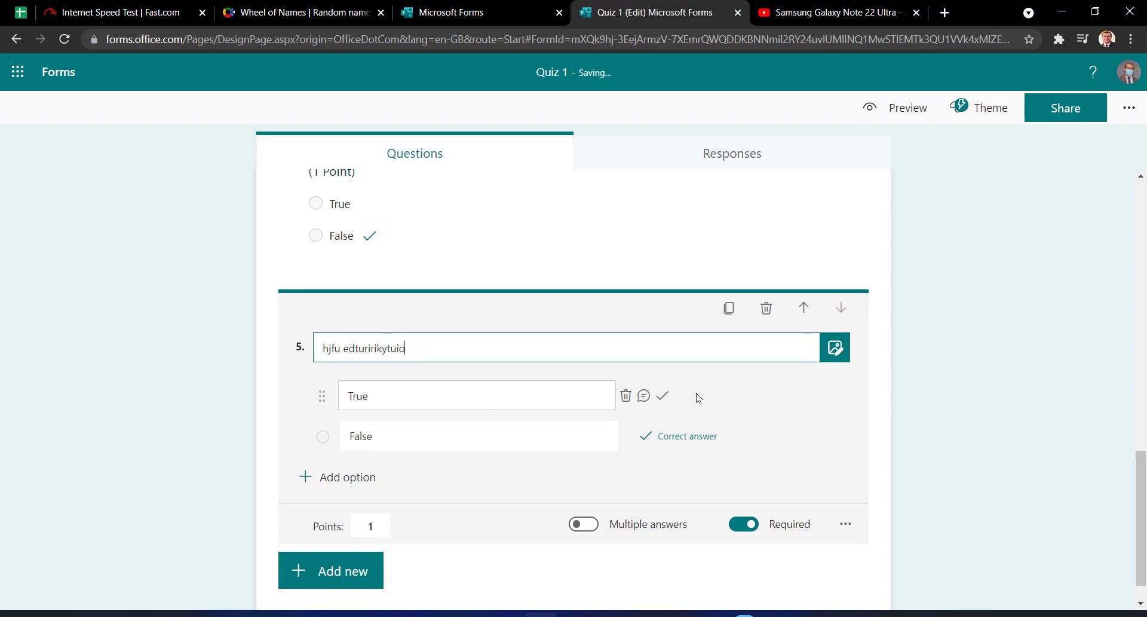
click(662, 395)
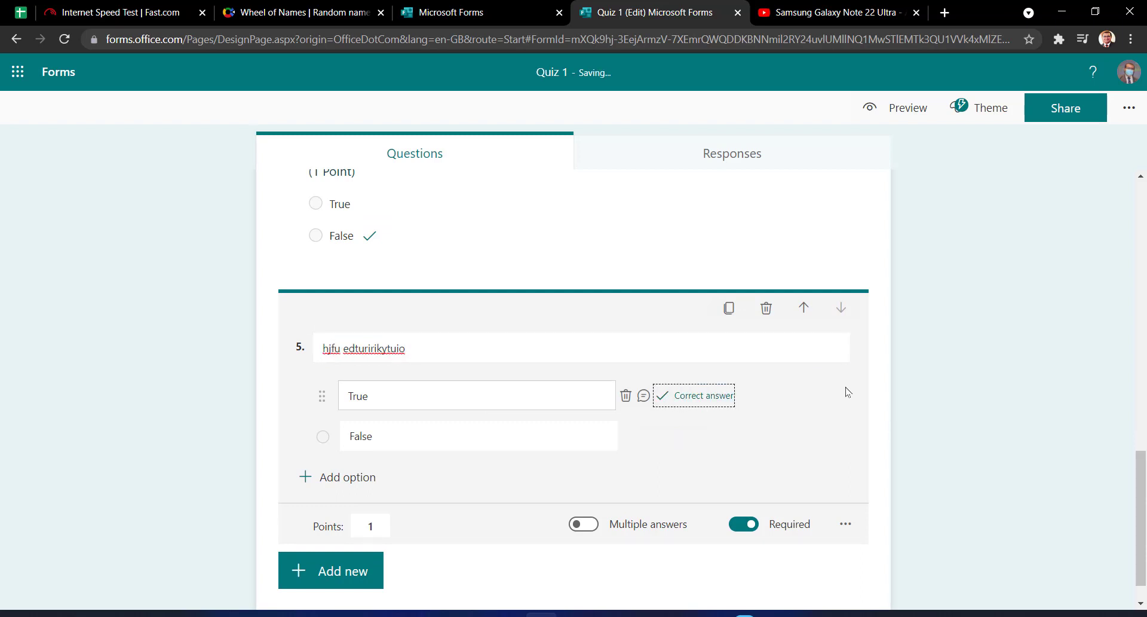
click(937, 360)
Add a Text question after question 5 reading "hjr dh fjjhjkcj cyu dydshdn", a dotted blank, and "gkf fuidfut dhtdhyf yfddfyh"
scroll(913, 366, up, 8)
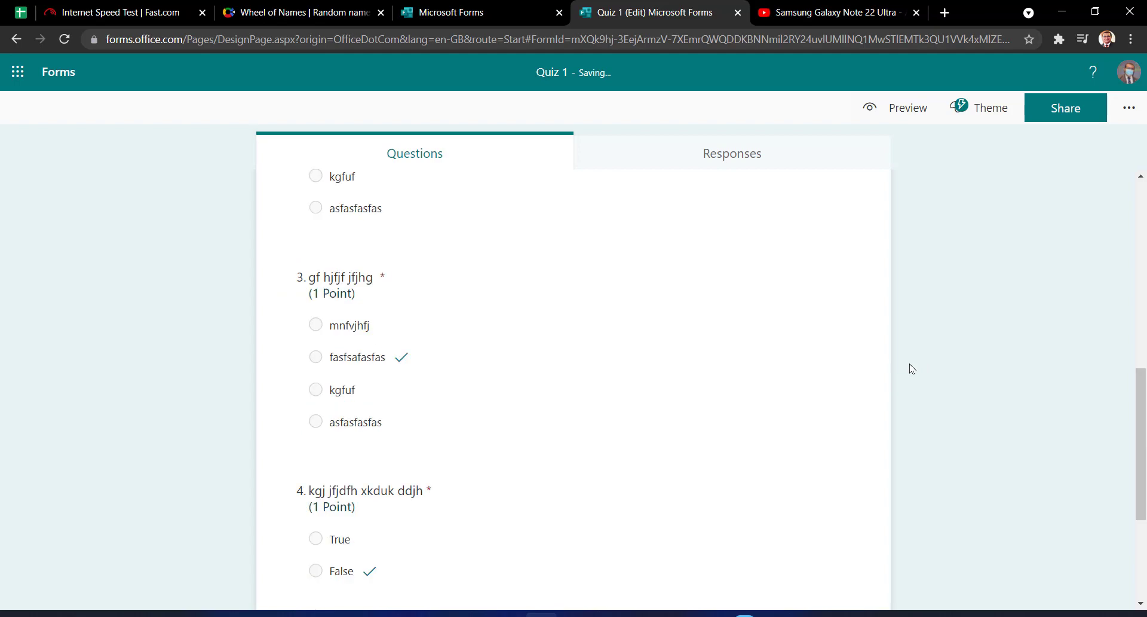
scroll(897, 360, up, 5)
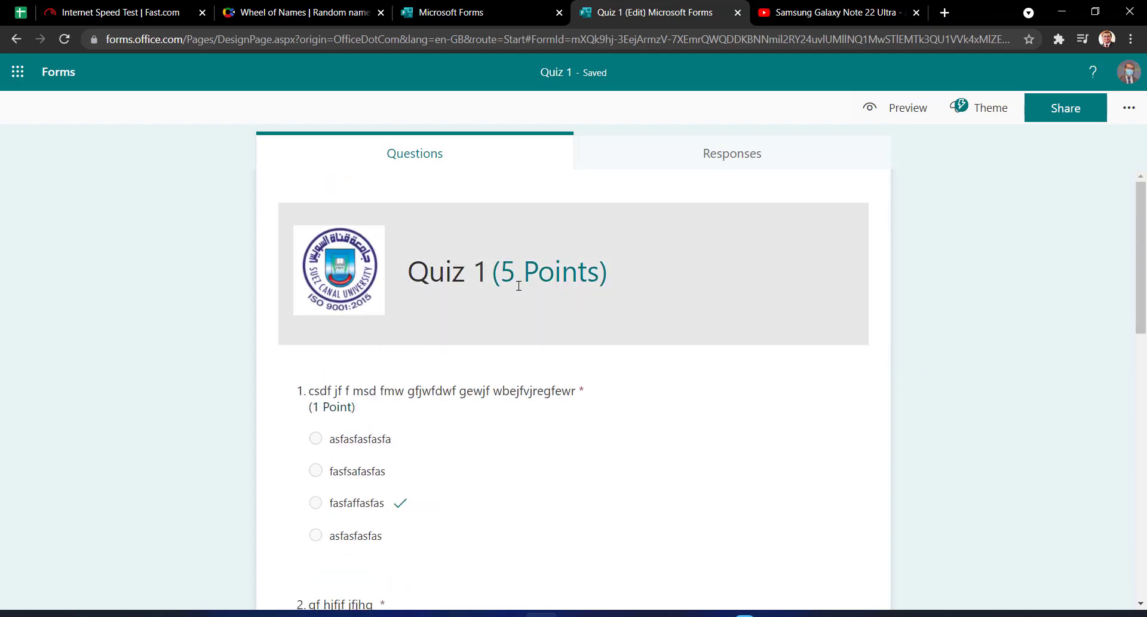
scroll(595, 288, down, 15)
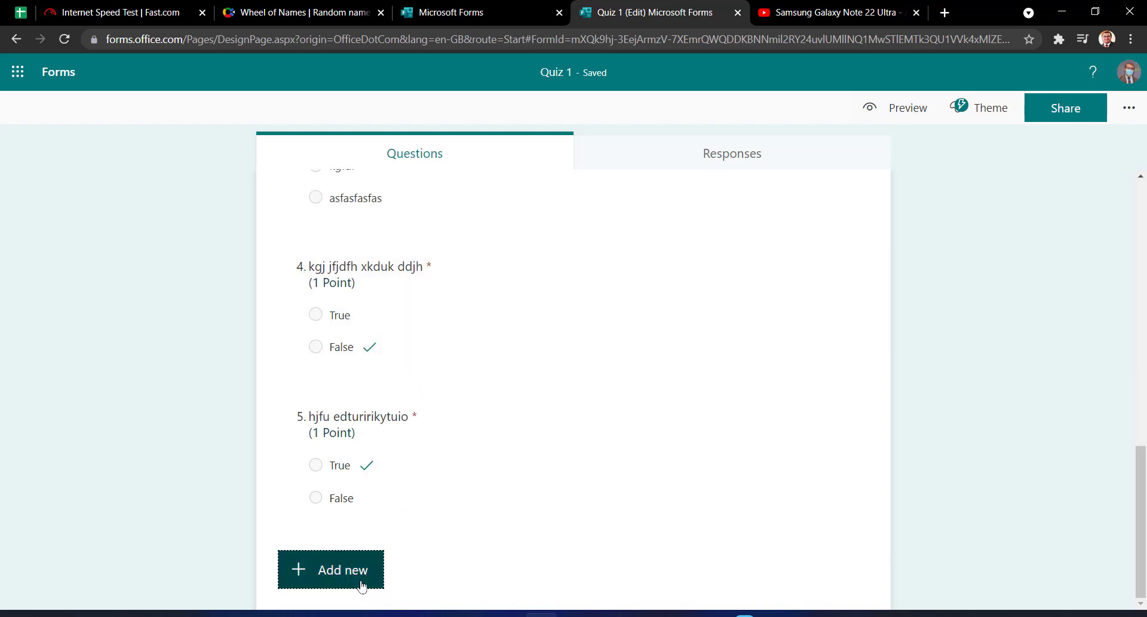
click(360, 585)
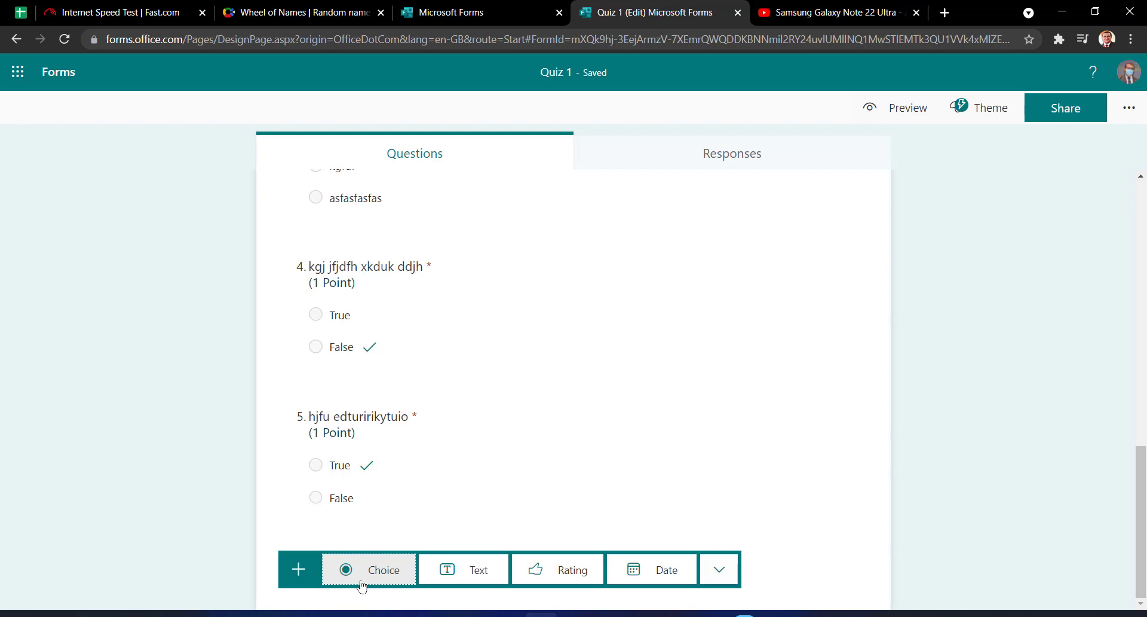
click(471, 574)
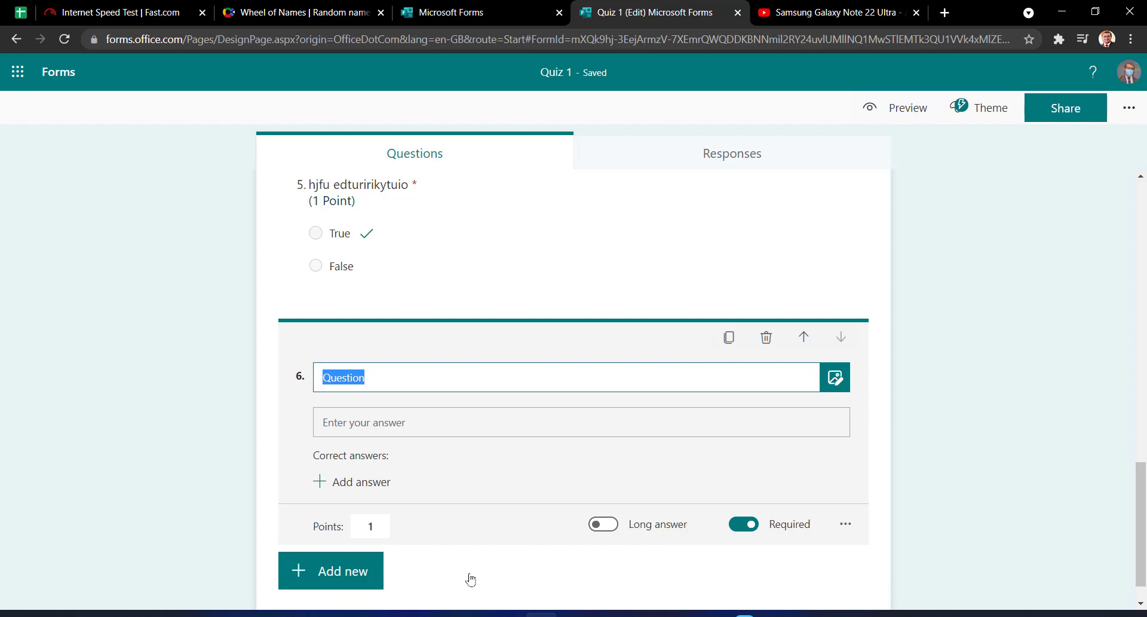
text(hjr)
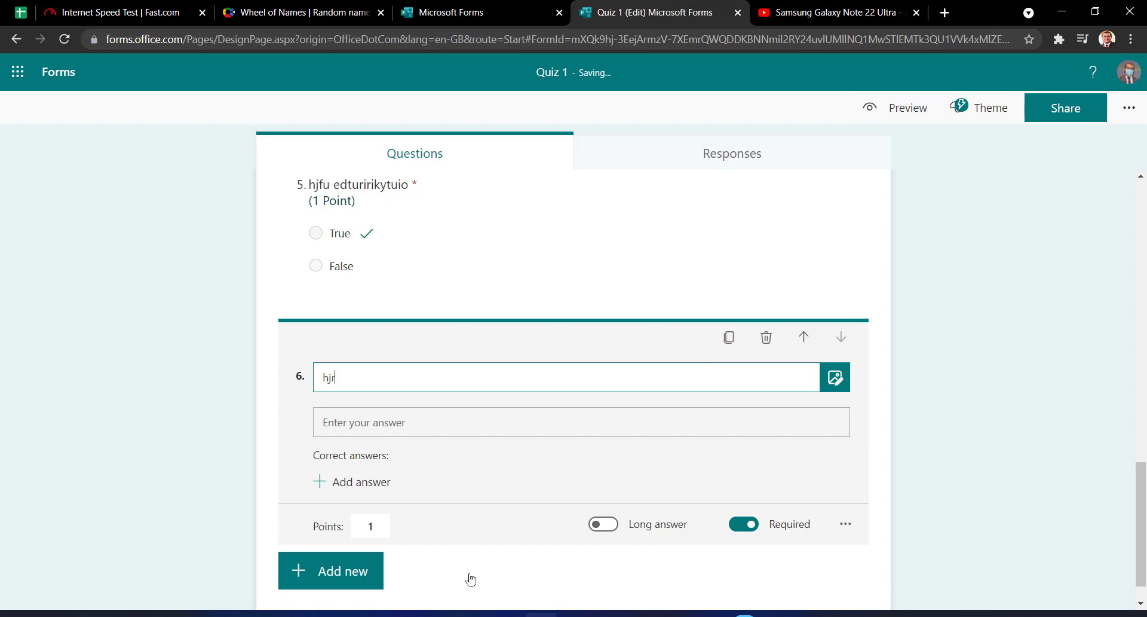
text( dh fjjhjkcj cyu dydshdn)
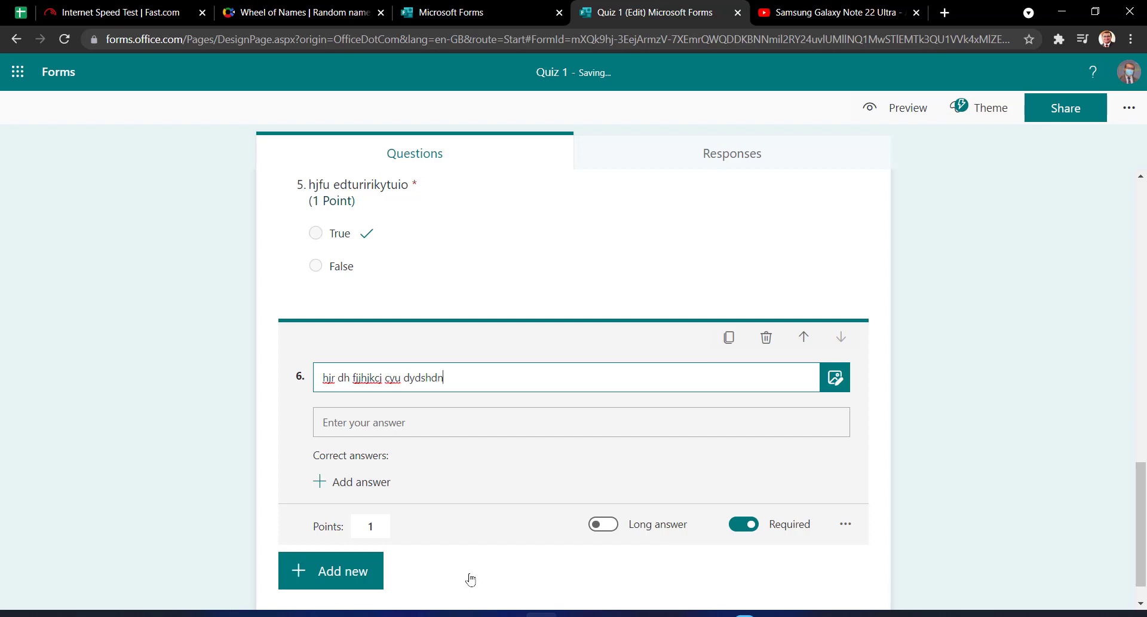
text( ................................. gkf fuidfut dhtdhyf yfddfyh)
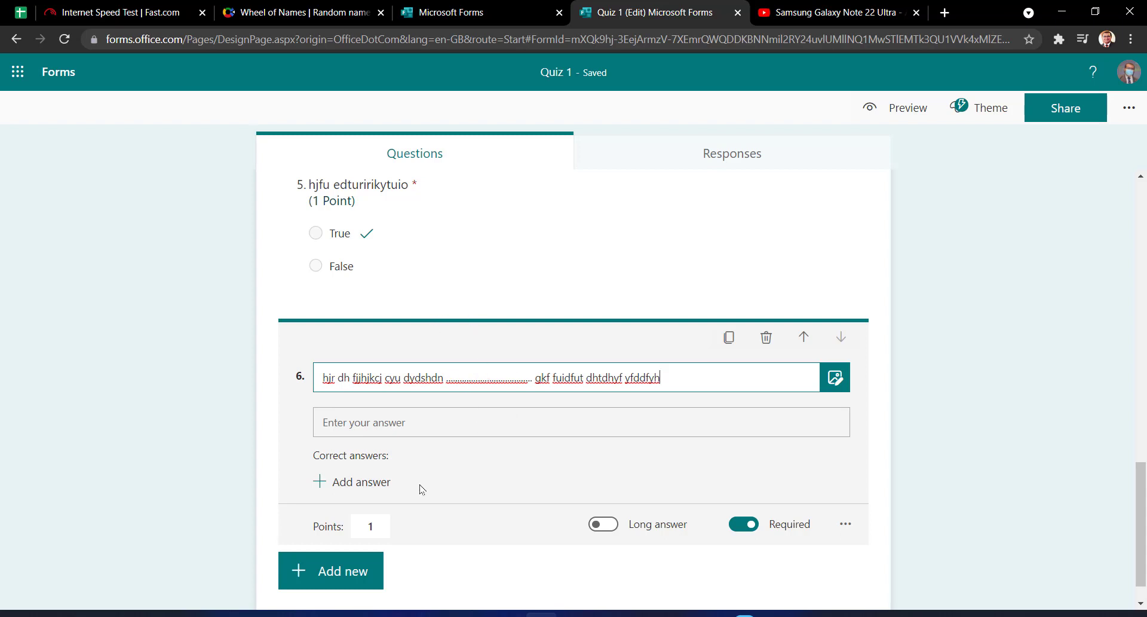
Add "2" as a correct answer for question 6
click(380, 485)
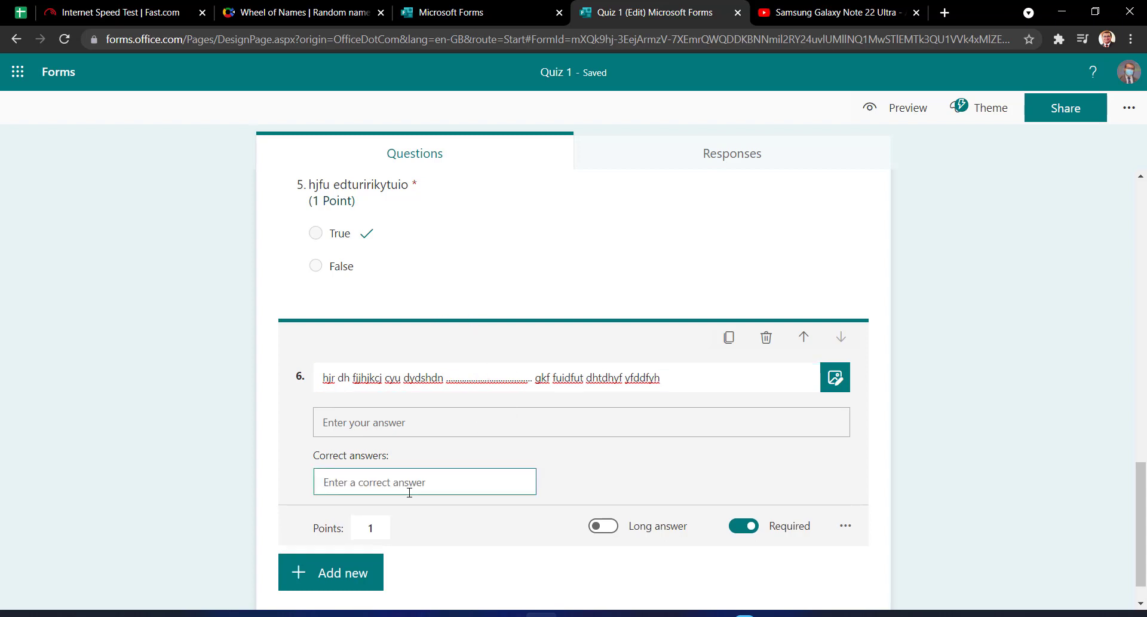
text(2)
click(615, 484)
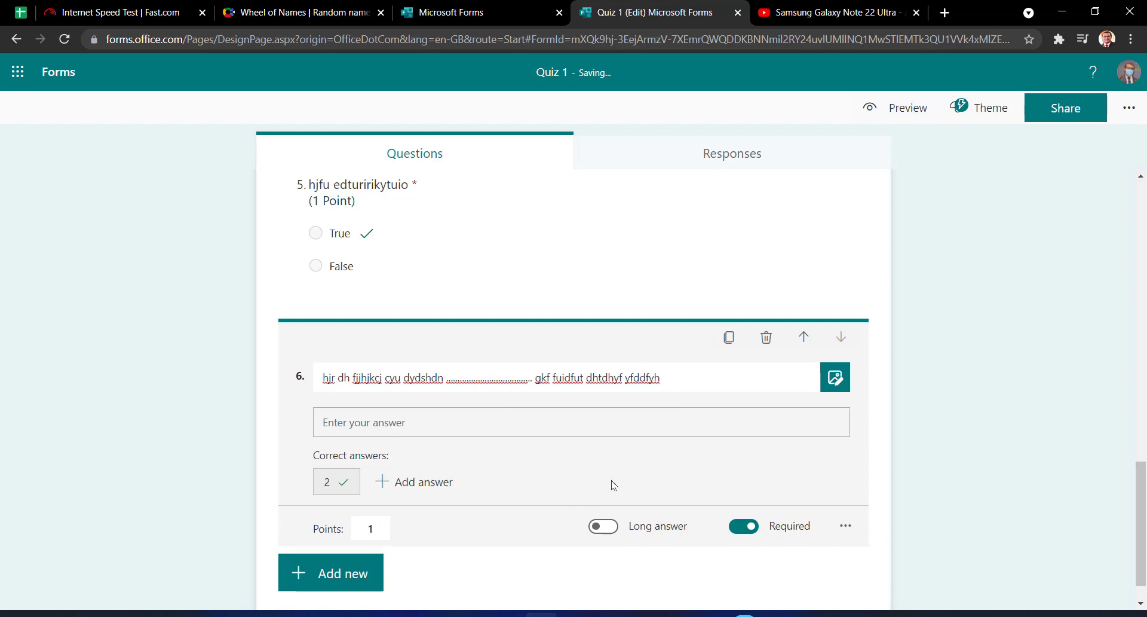
Add "two" as another correct answer for question 6 and close the question's editor
click(424, 484)
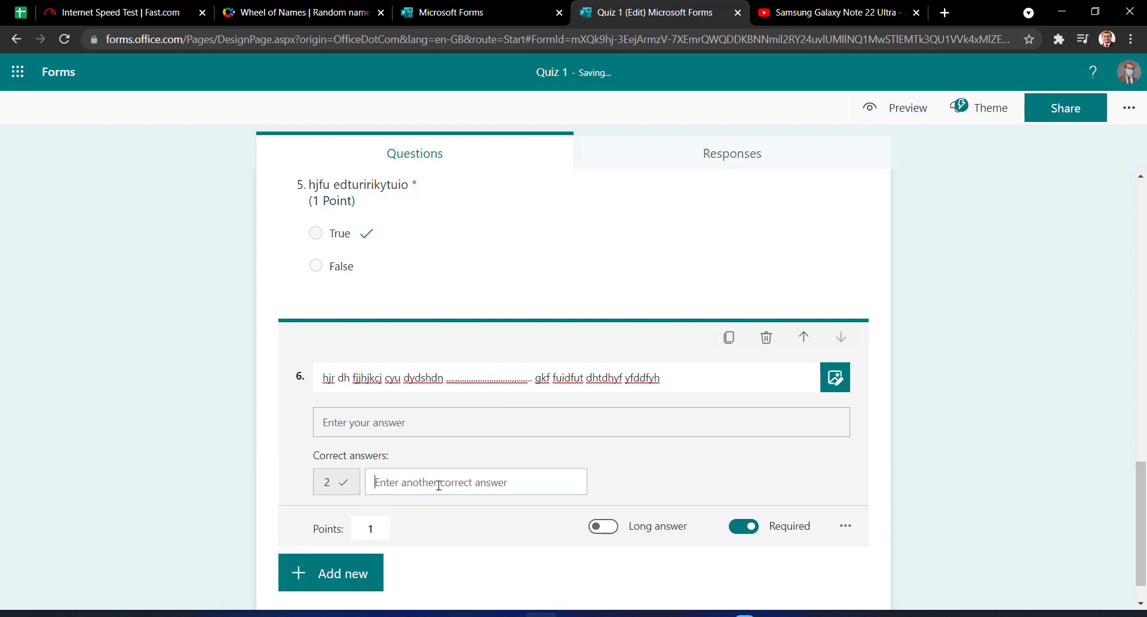
text(tw)
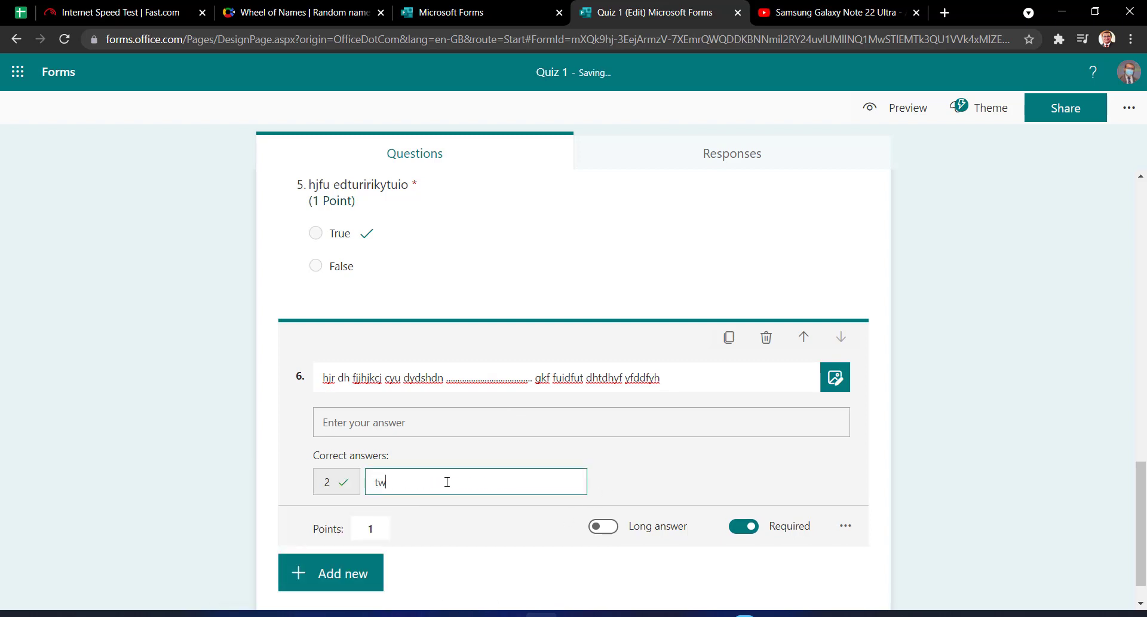
text(o)
click(744, 484)
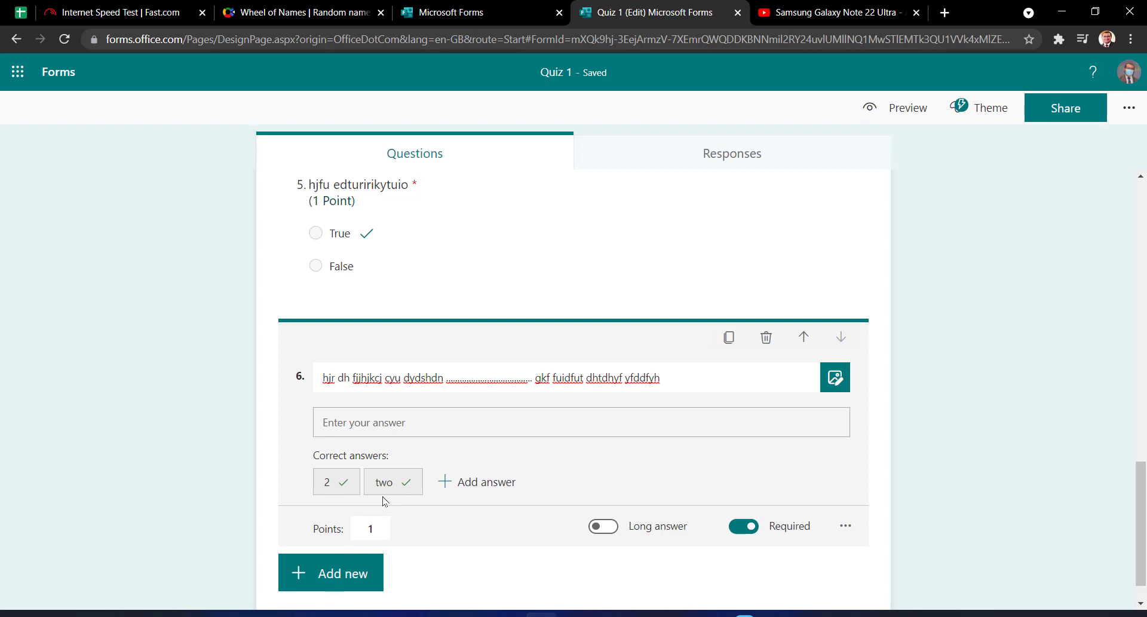
mouse_move(337, 495)
click(965, 338)
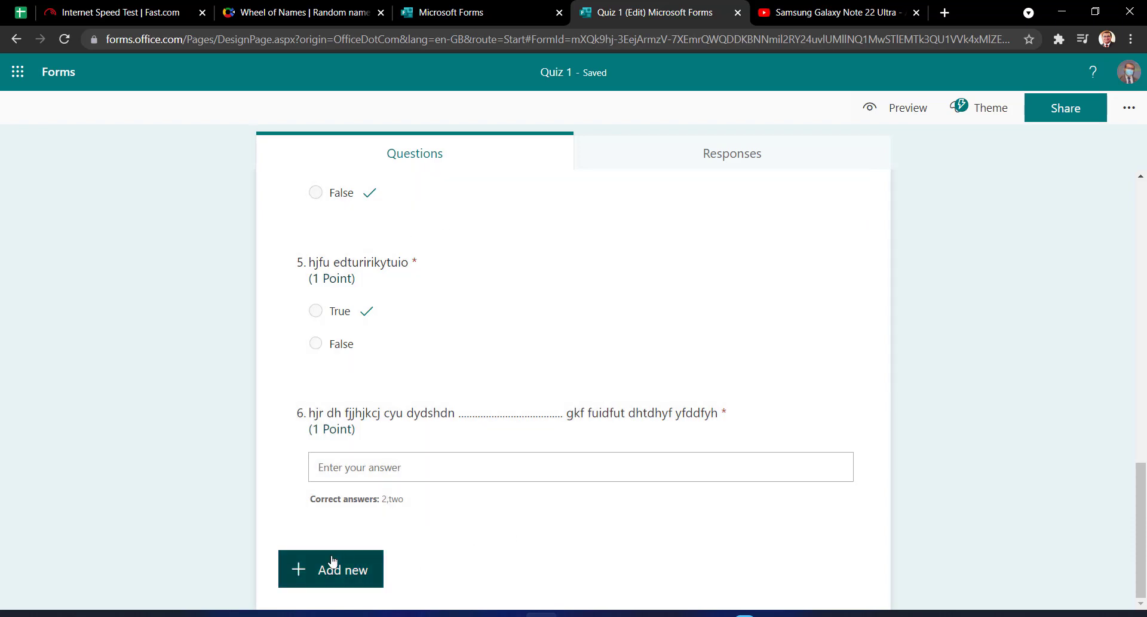
Add a Text question after question 6 with Long answer turned on and the question text "fuf hdhdyiuf7utf7fyughk"
click(331, 565)
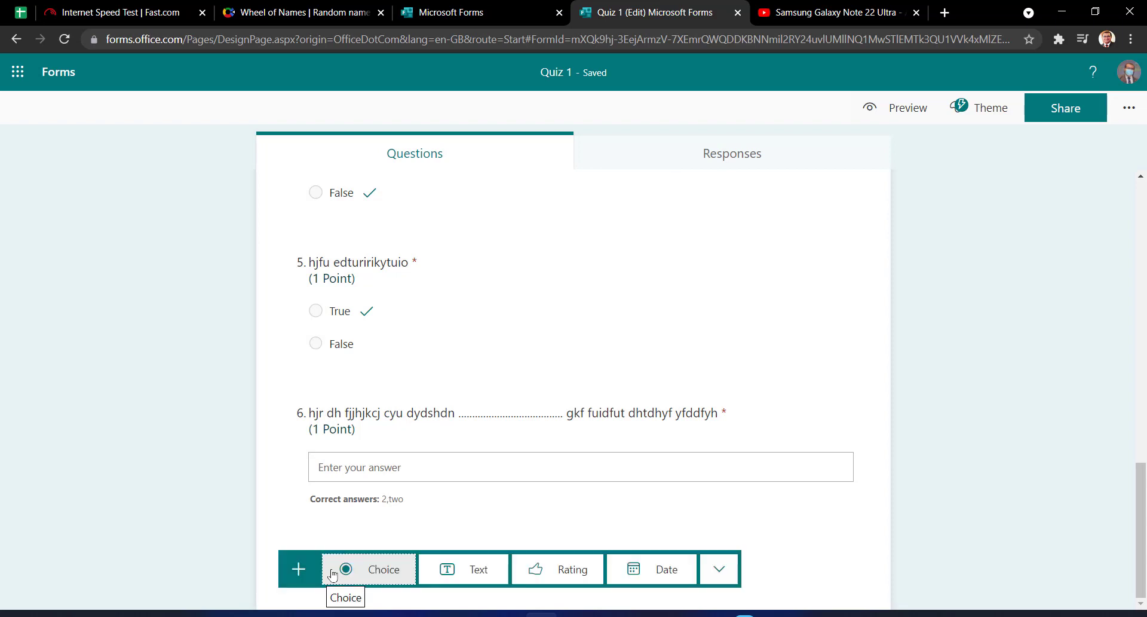
click(466, 571)
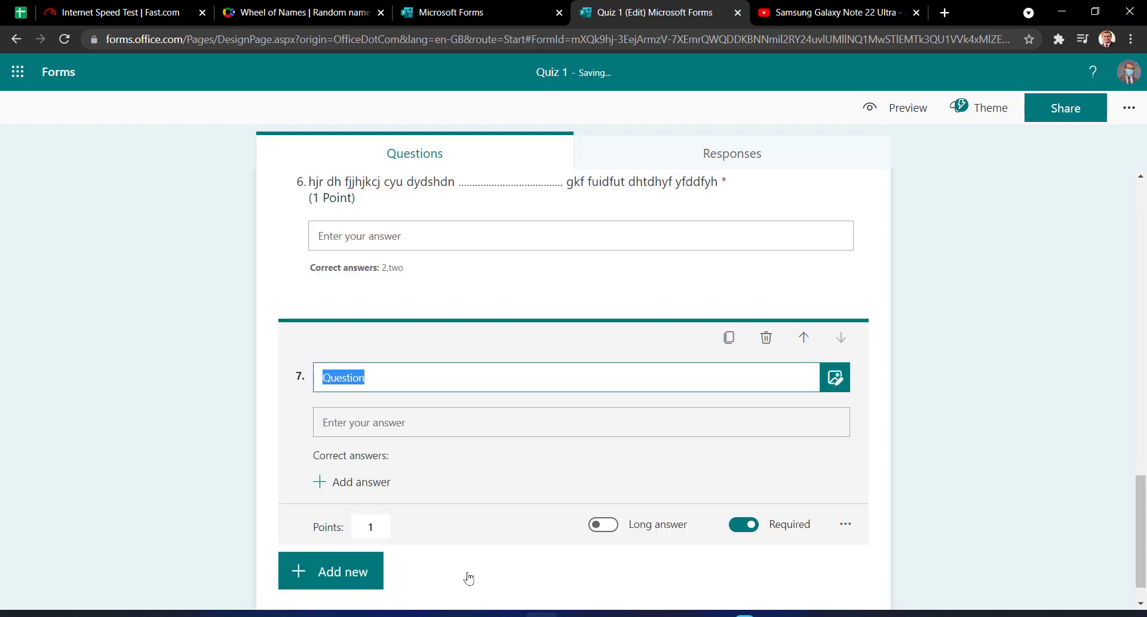
click(605, 526)
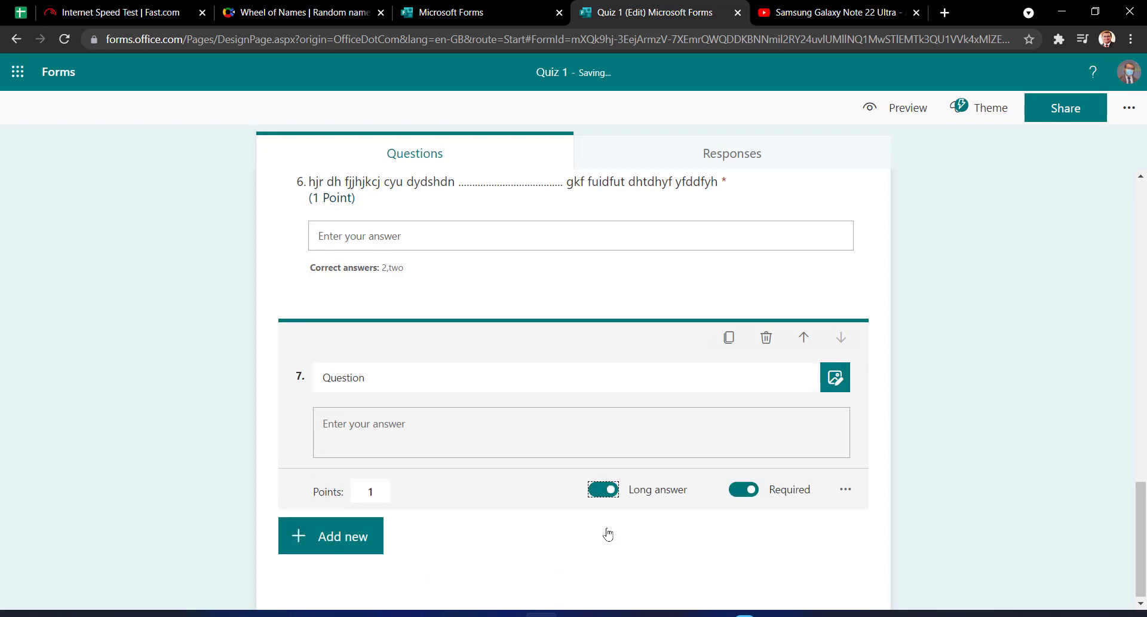
click(469, 372)
text(fuf)
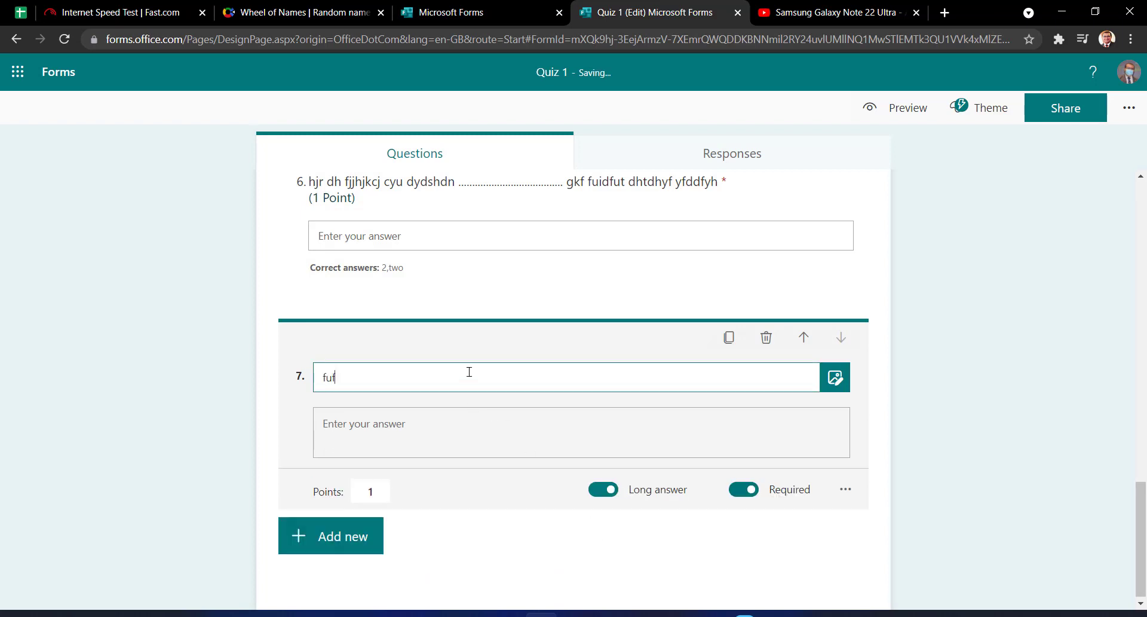
text( hdhdyiuf7utf7fyughk)
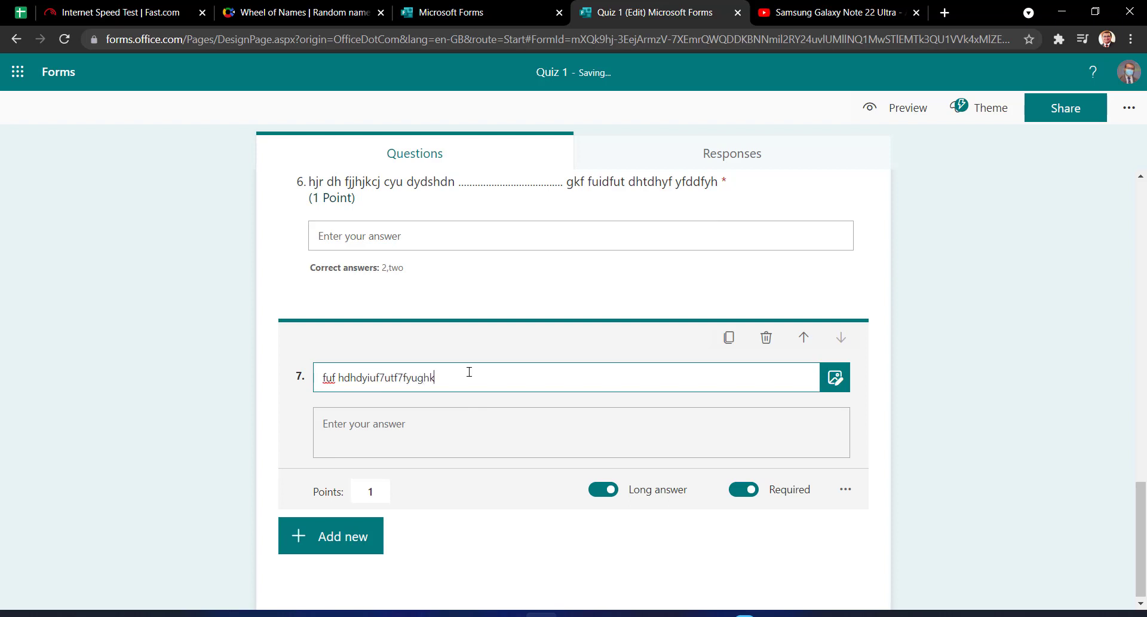
Set question 7's points to 5 and view its media options before closing the question's editor
double_click(371, 492)
text(5)
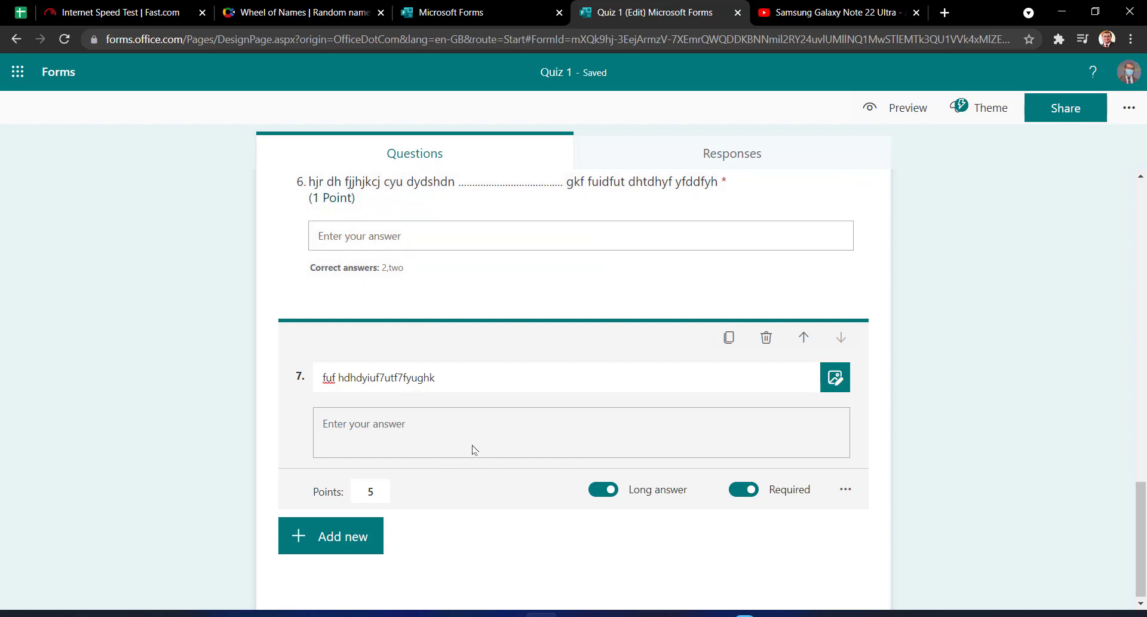
click(838, 378)
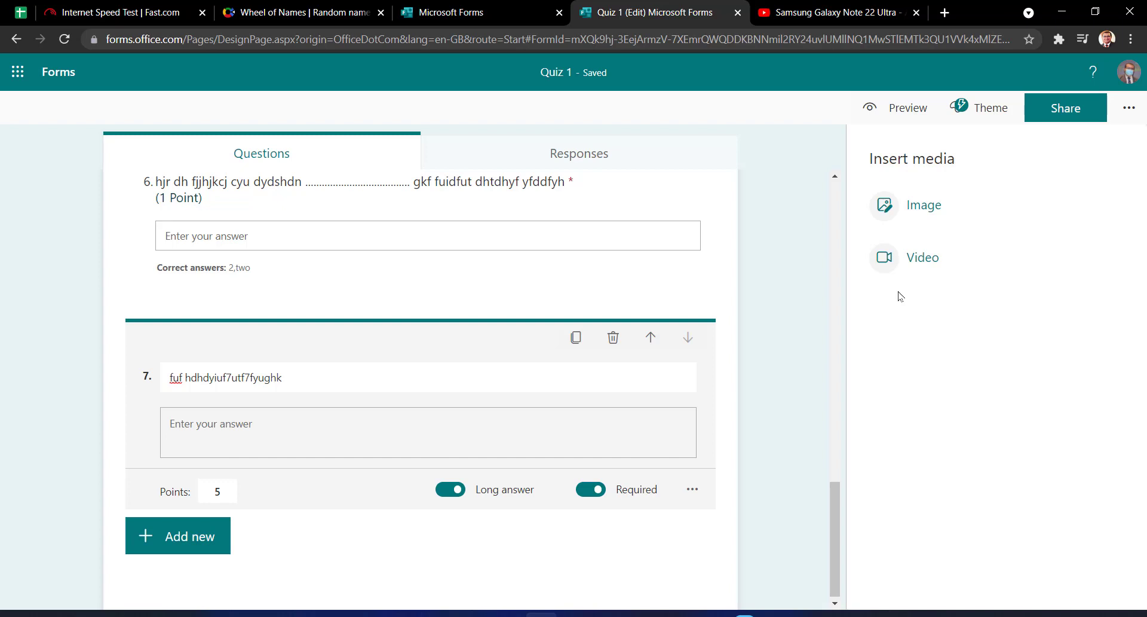
click(808, 333)
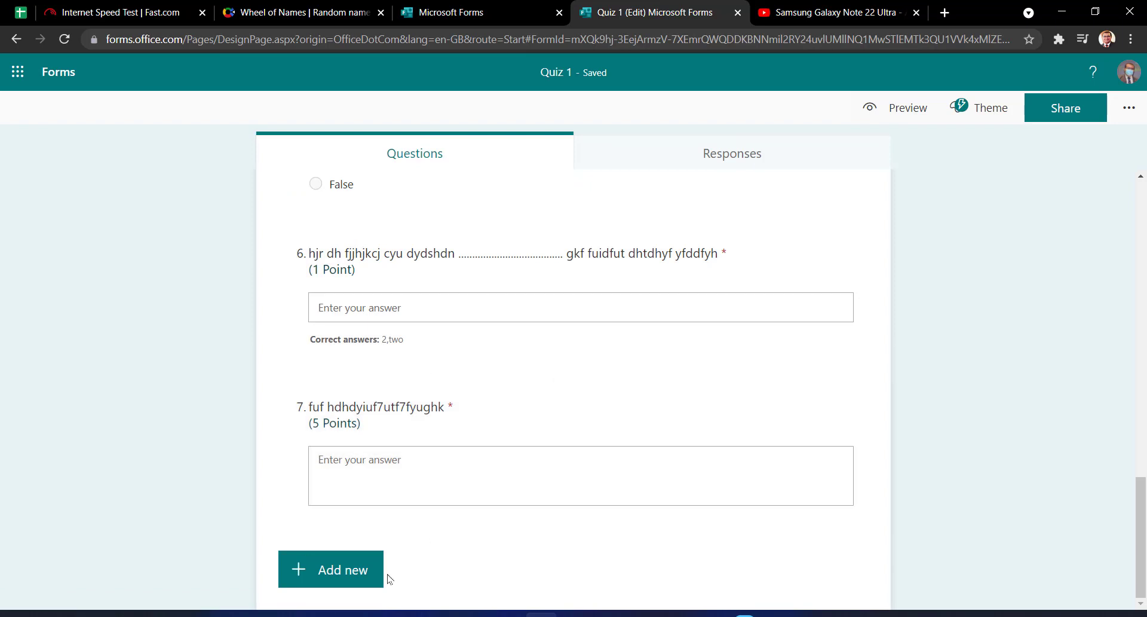
Add a Rating question after question 7 and look through the available numbers of levels
click(387, 576)
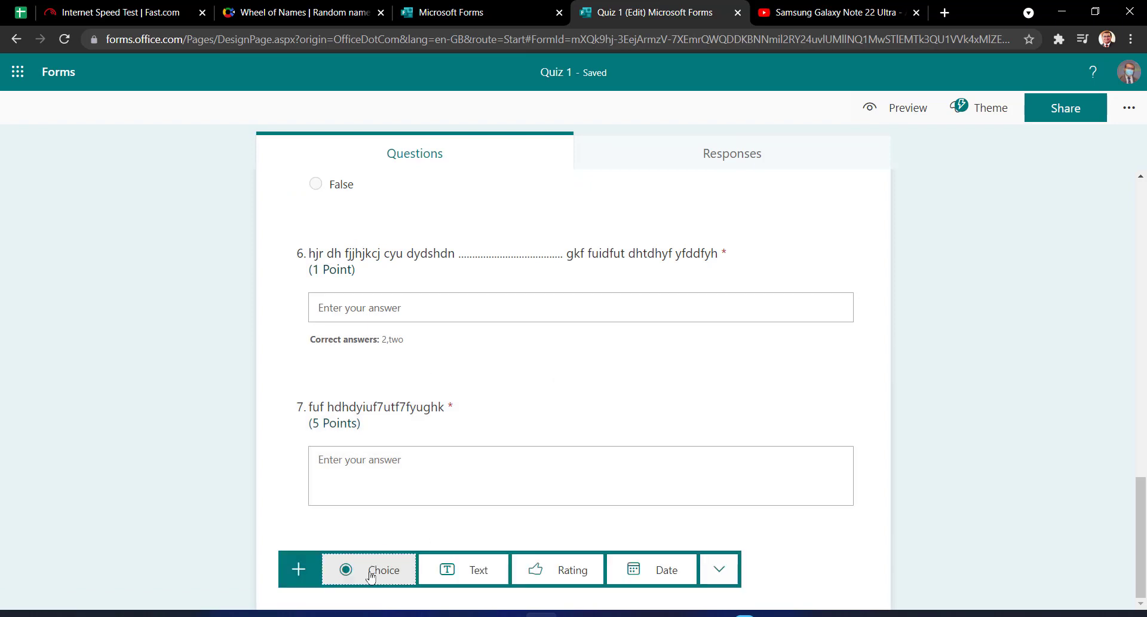
click(560, 575)
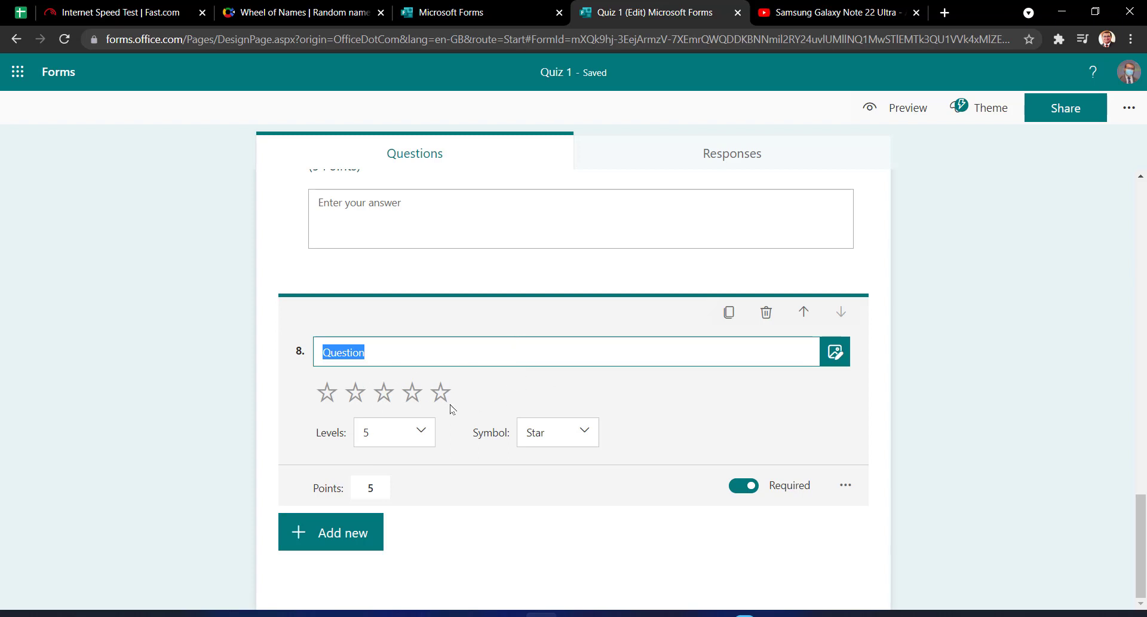
click(428, 432)
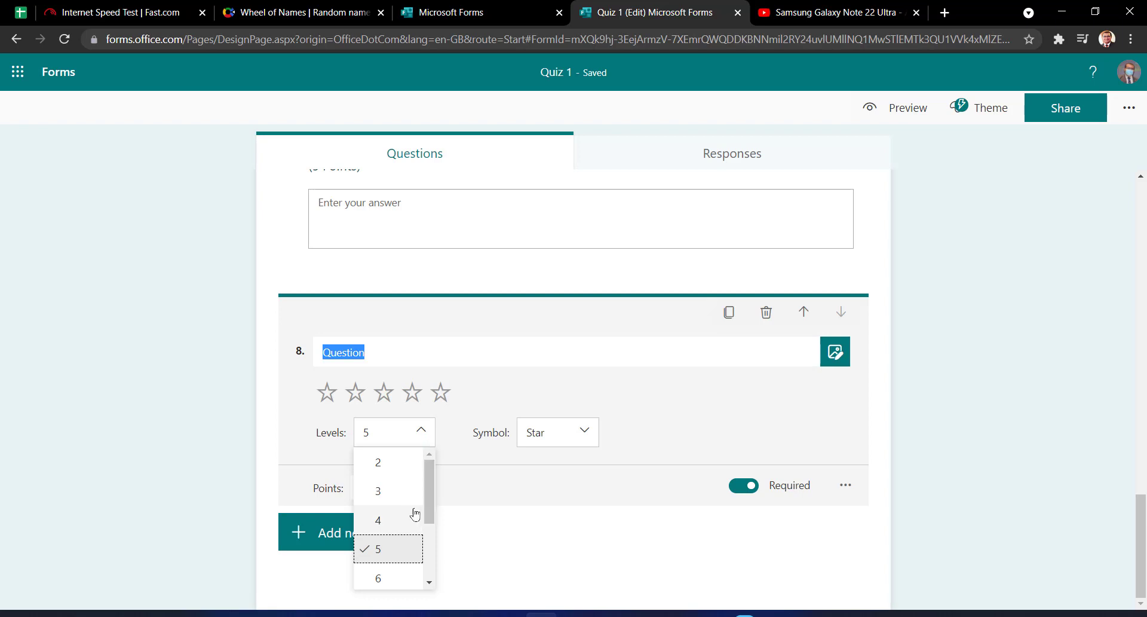
scroll(412, 514, down, 2)
scroll(413, 556, up, 2)
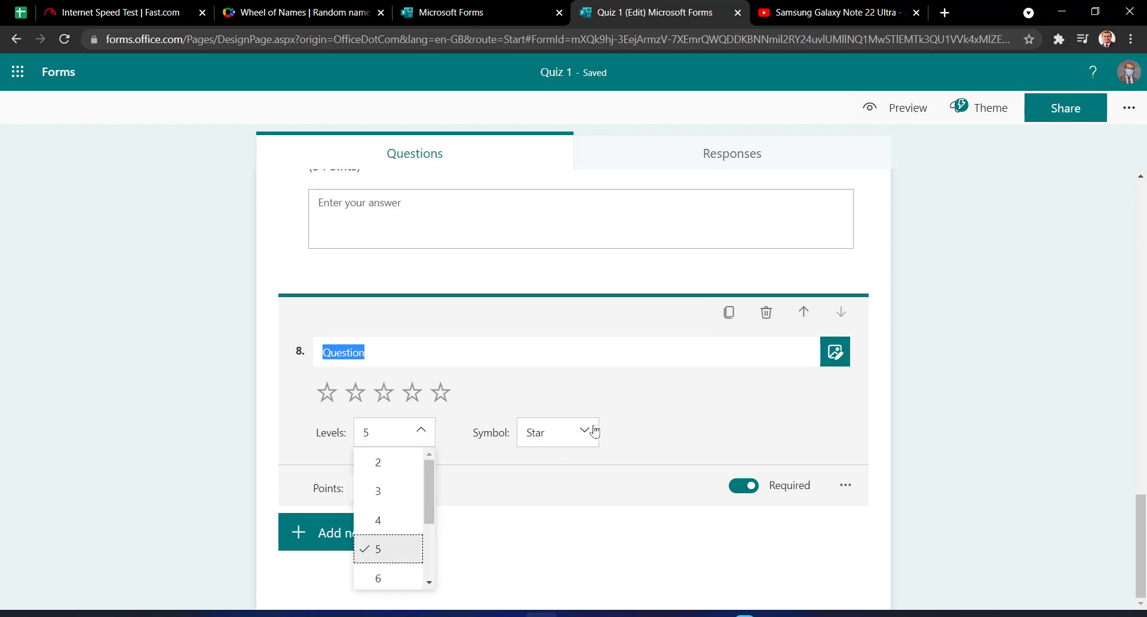
Try the Number symbol for question 8's rating scale and switch it back to Star
click(571, 436)
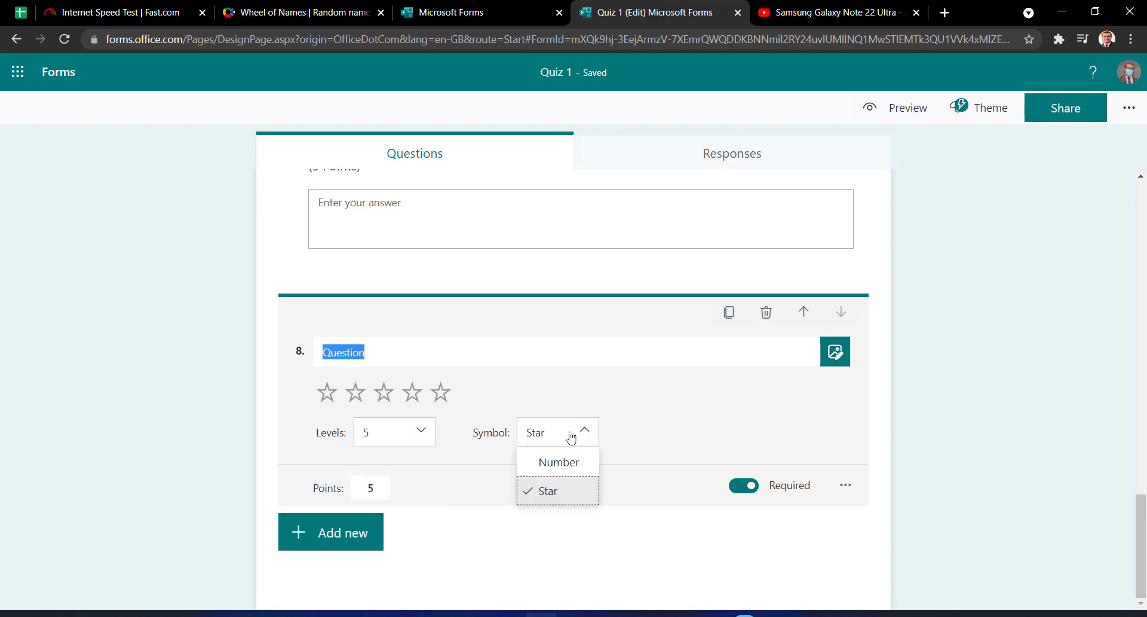
click(559, 462)
click(545, 453)
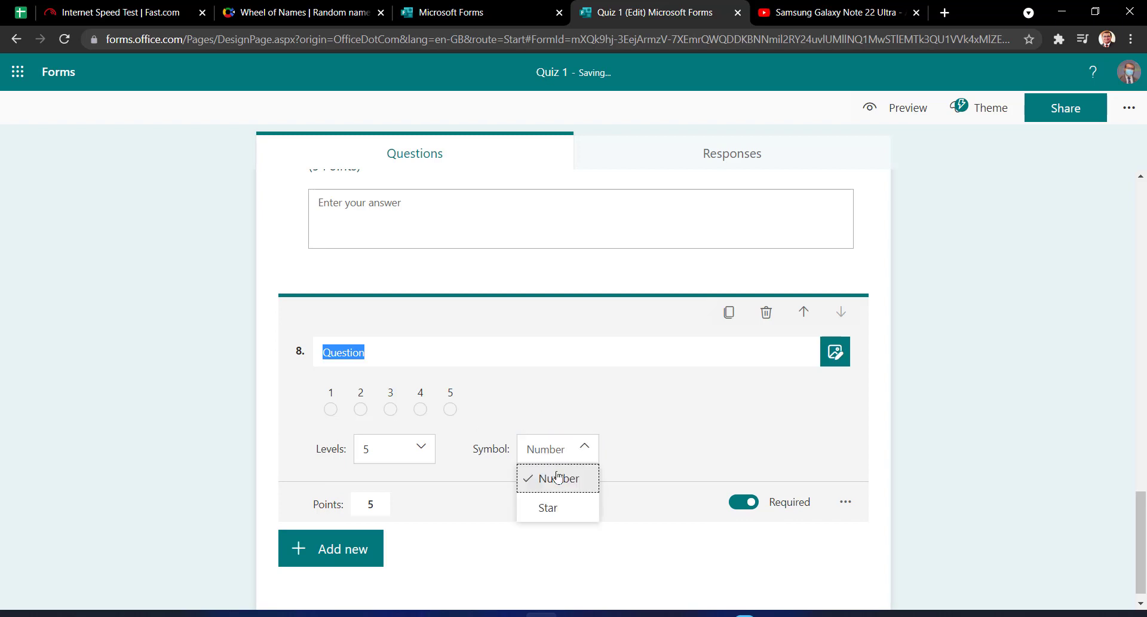
click(571, 514)
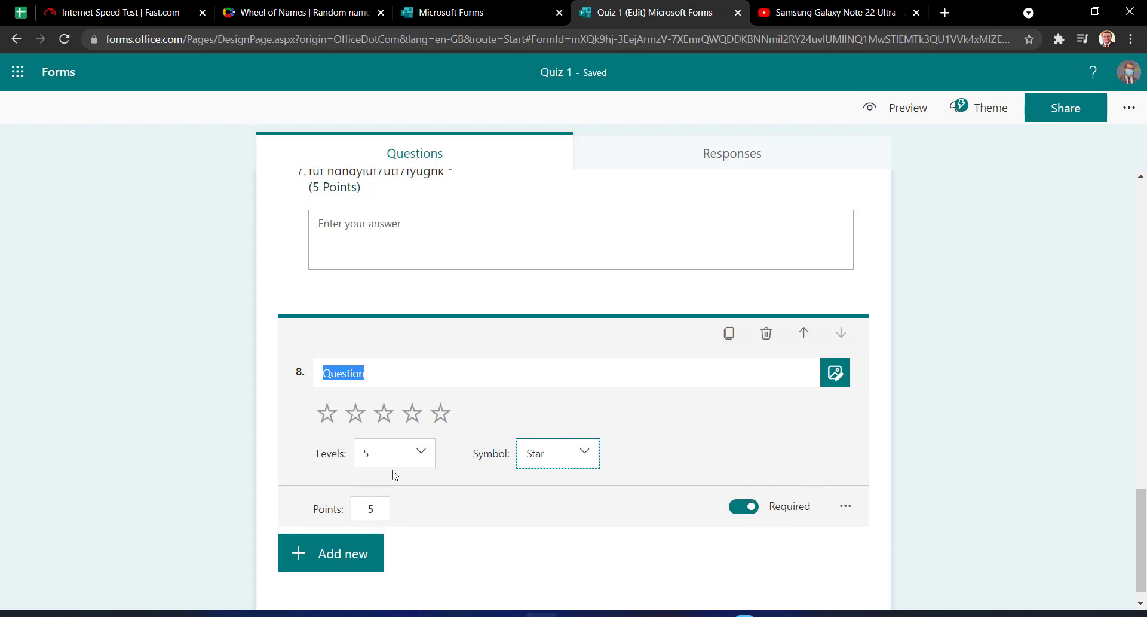
Add a Date question after question 8
scroll(553, 454, down, 1)
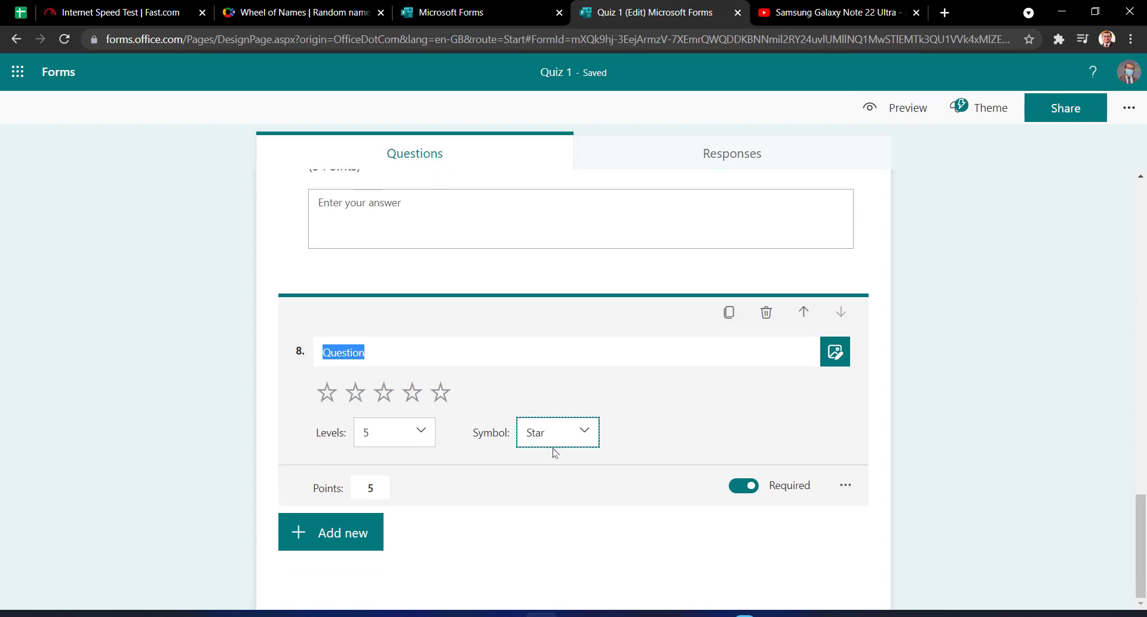
click(332, 532)
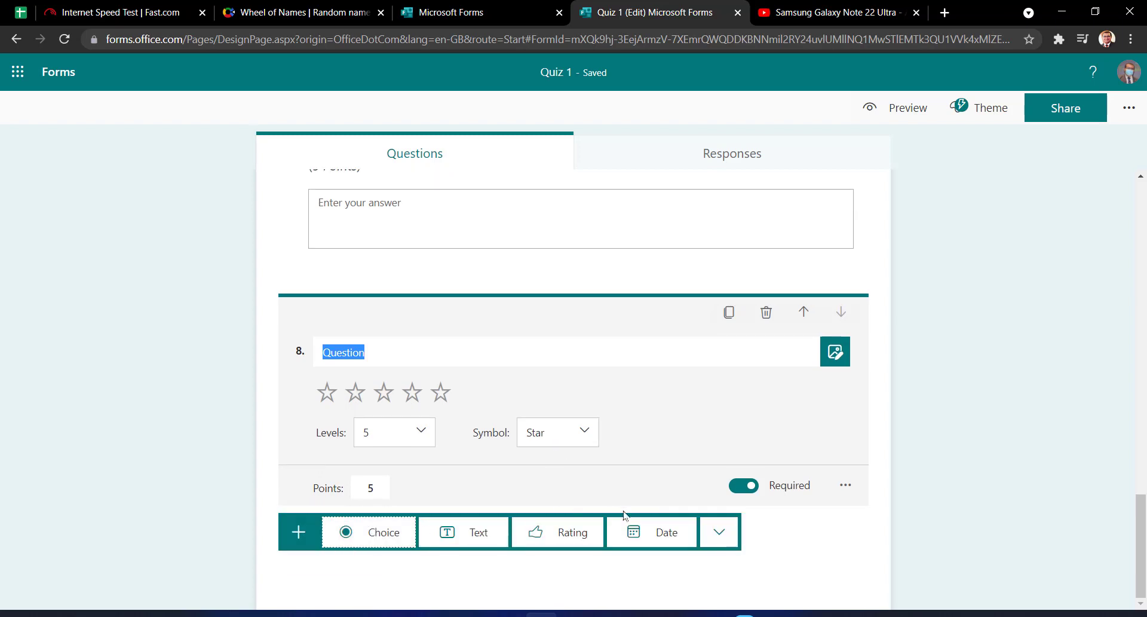
click(655, 533)
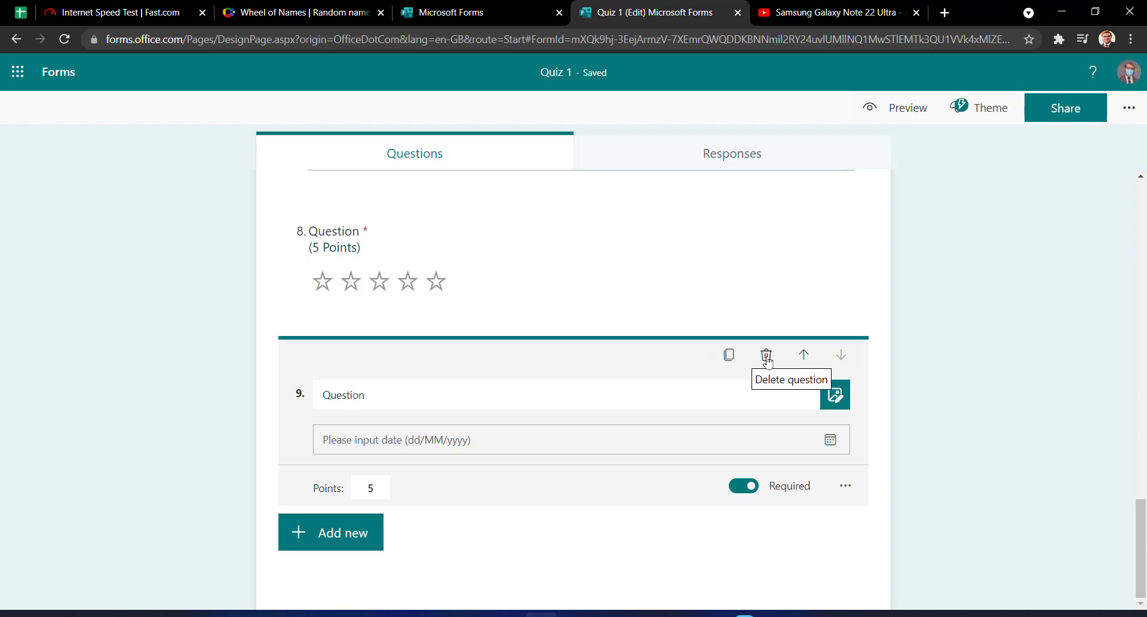
Add a Ranking question after question 9 and give it a fourth option
click(331, 531)
click(725, 532)
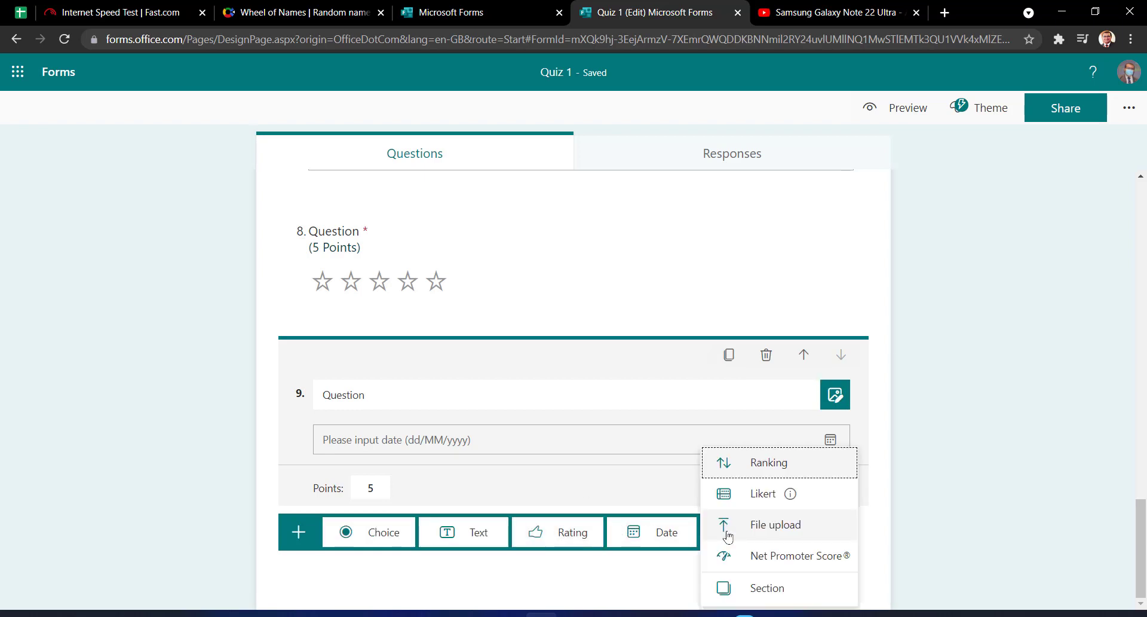
mouse_move(813, 498)
click(769, 465)
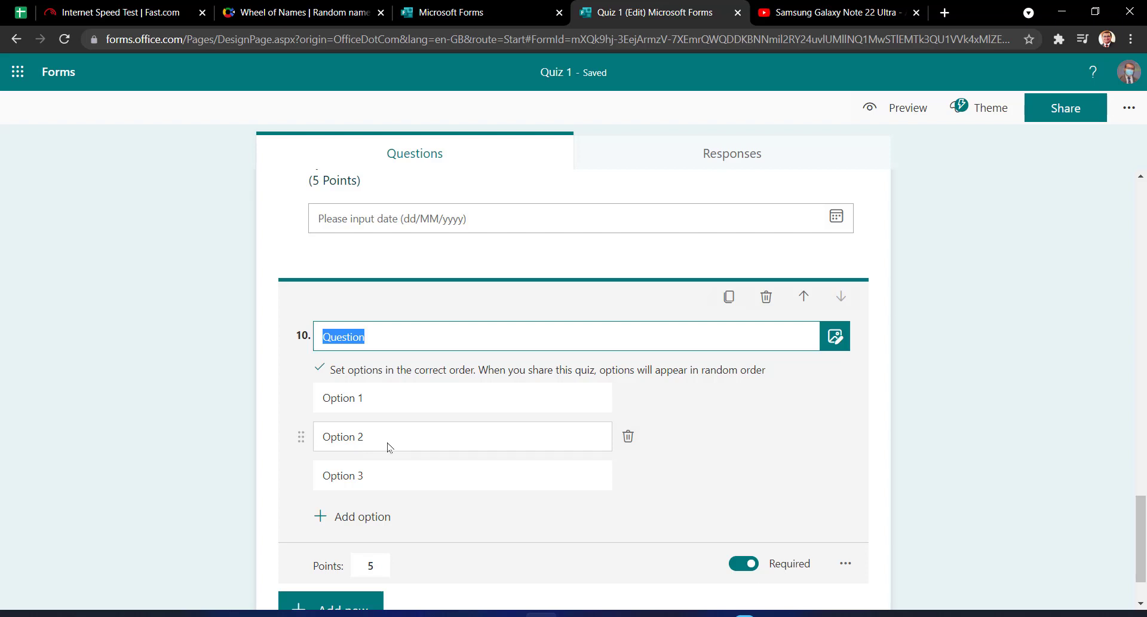
click(371, 524)
scroll(342, 517, down, 1)
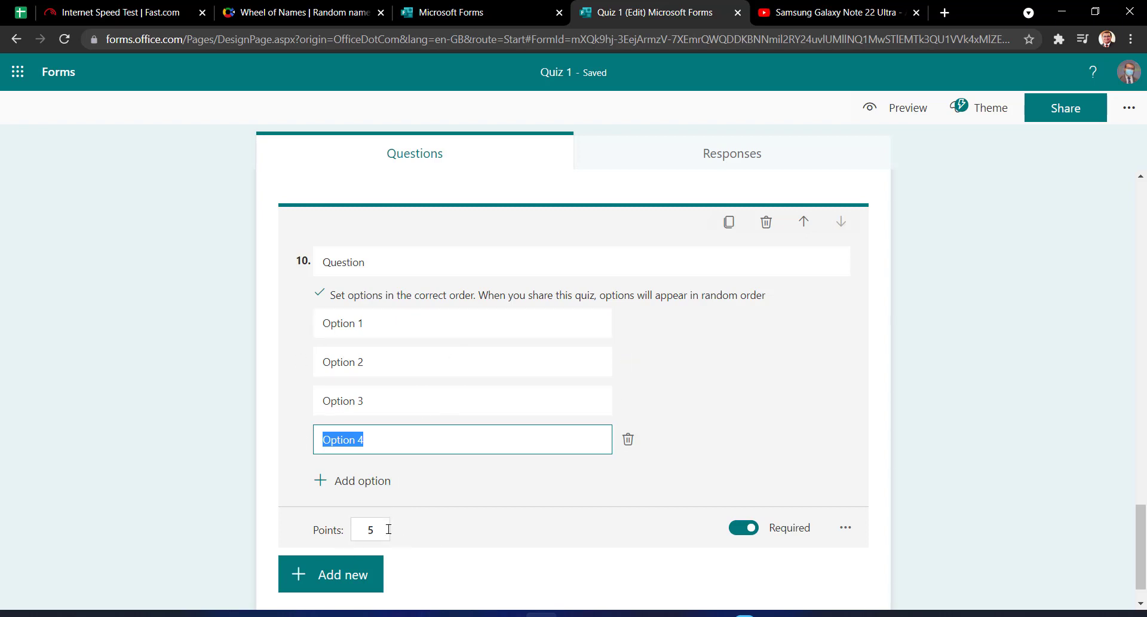
Set question 10's text to "vf hfrjv b kf,kf kf, djku"
click(398, 259)
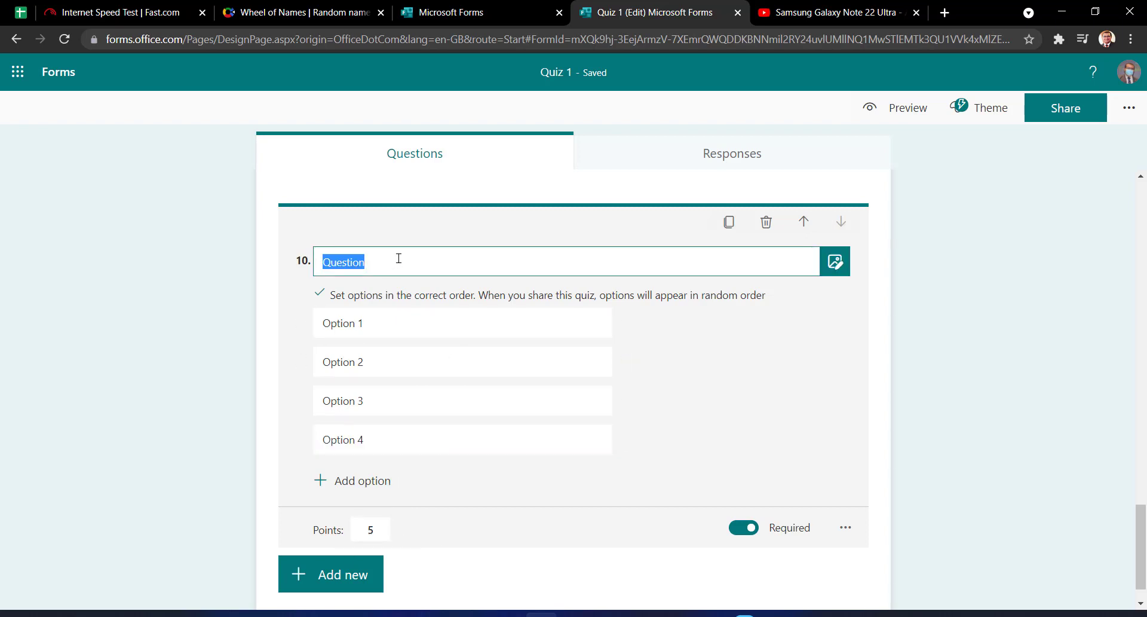
text(vf hfrjv  b)
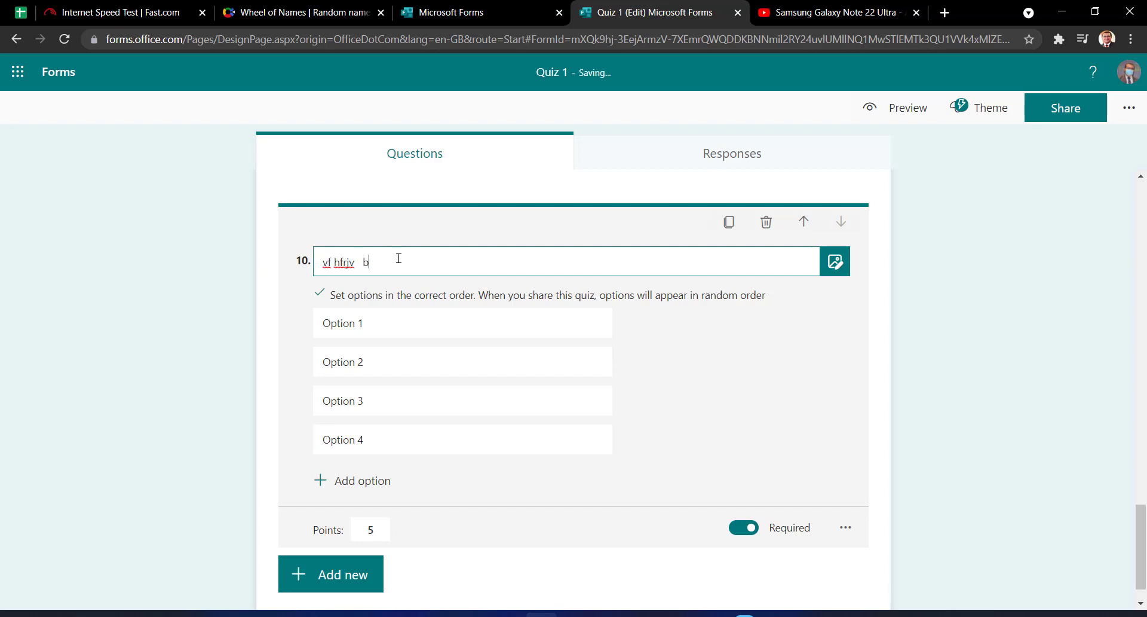
text( kf,kf kf, djku)
Name question 10's four ranking options, in order, "cxxvcx", "xcbbdvbd", "dgreger" and "vrgdfhbhdr"
click(438, 327)
click(439, 324)
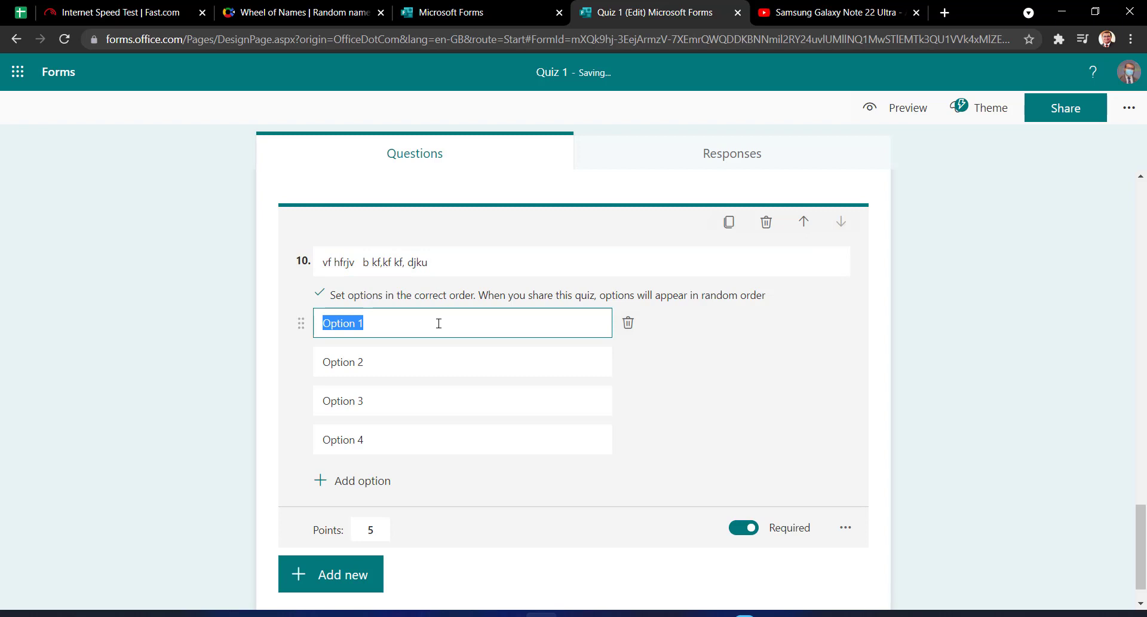
text(cxxvcx)
click(428, 355)
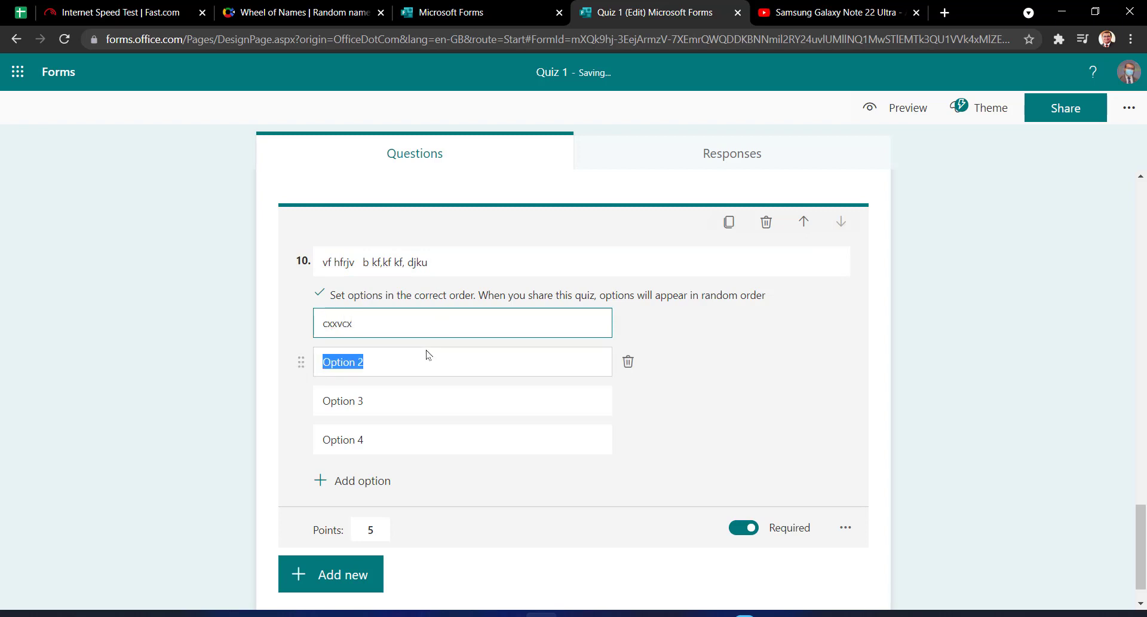
text(xcbbdvbd)
click(415, 401)
text(dgreger)
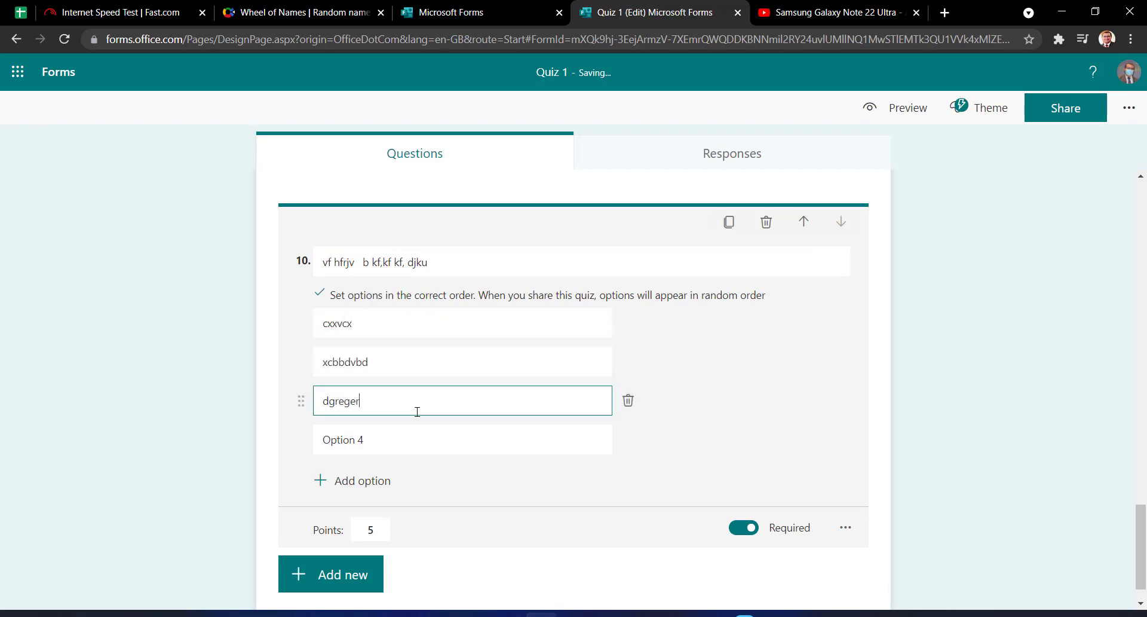
click(425, 449)
text(vrg)
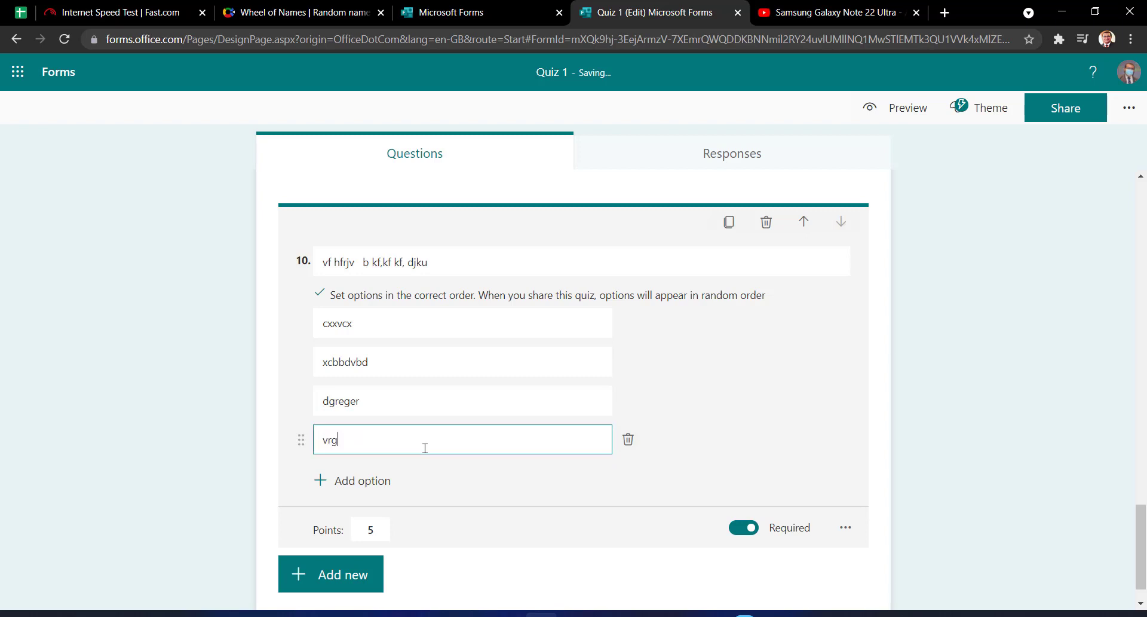
text(dfhbhdr)
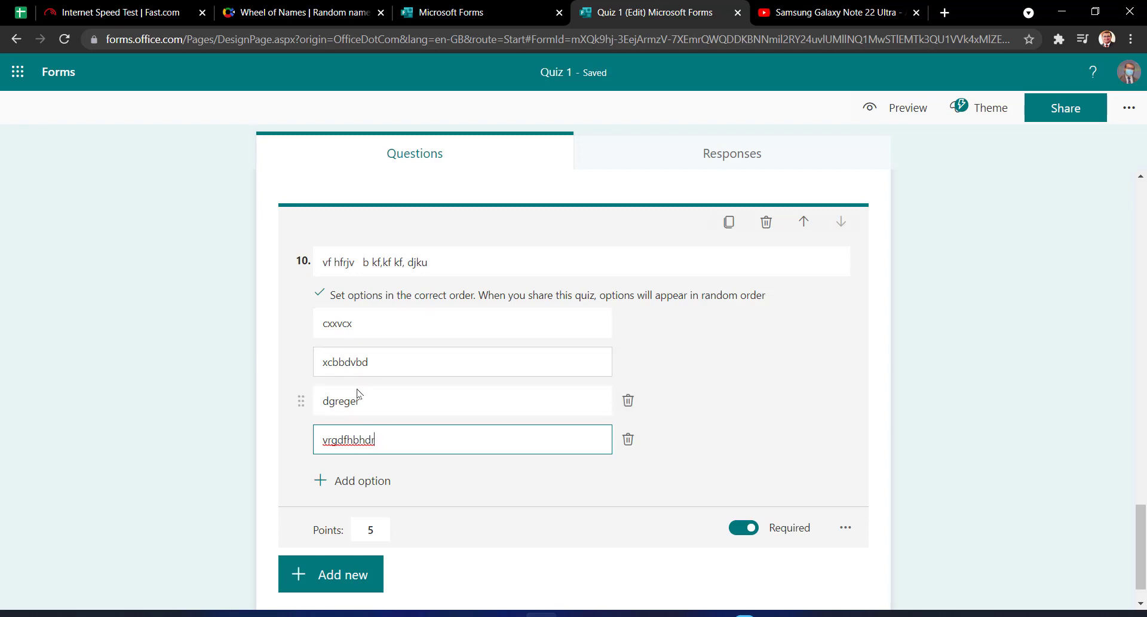
Add a Likert question after question 10
click(345, 572)
click(344, 570)
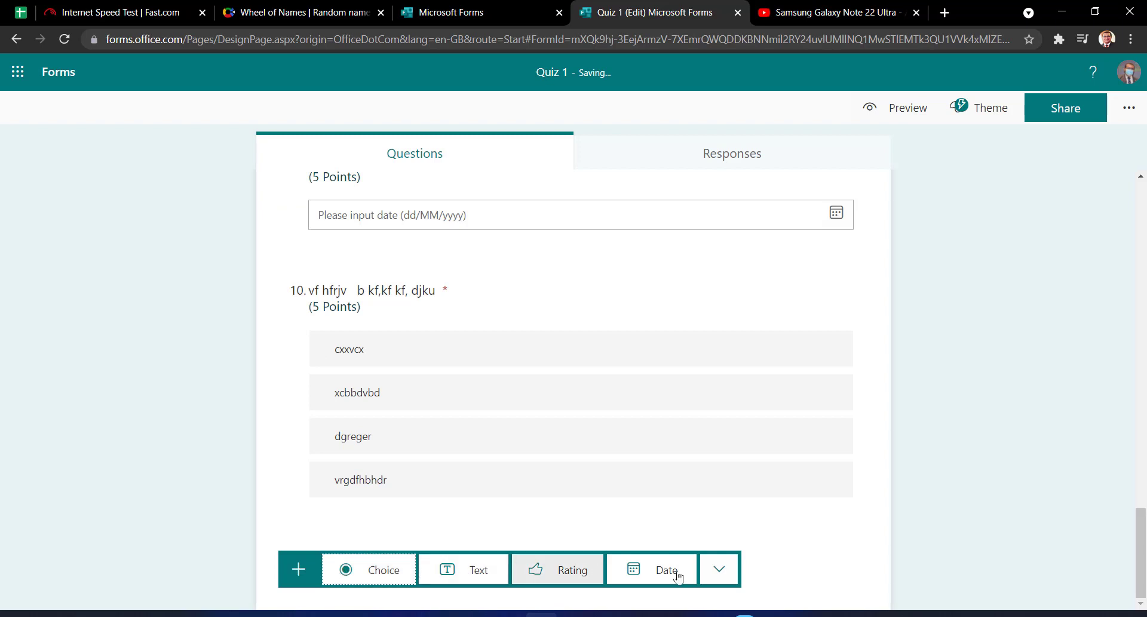
click(725, 571)
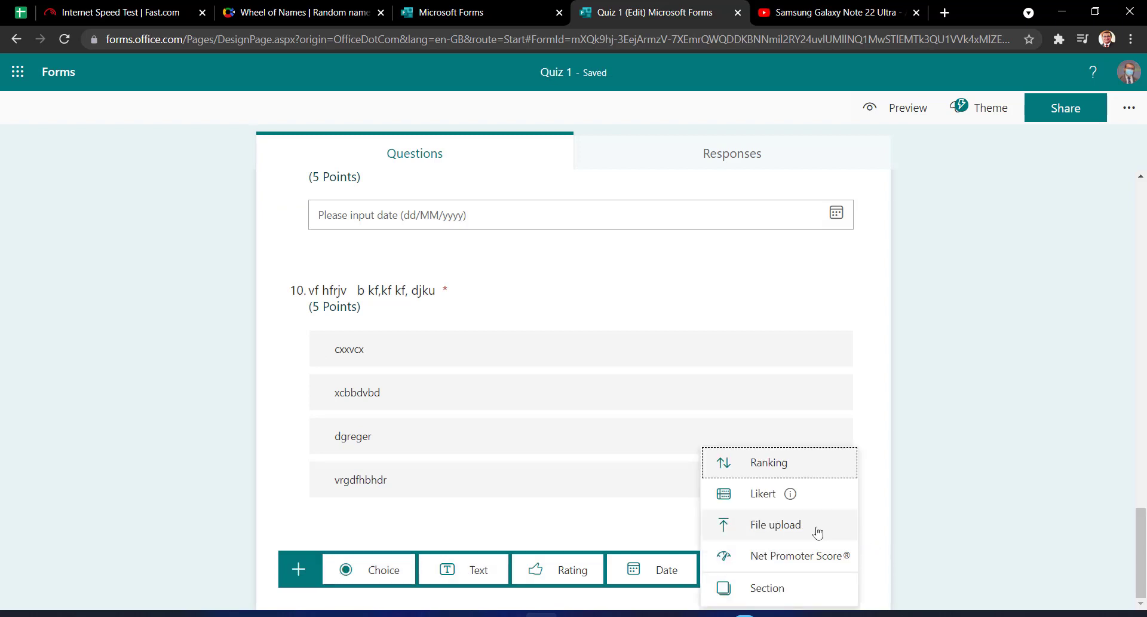
mouse_move(787, 499)
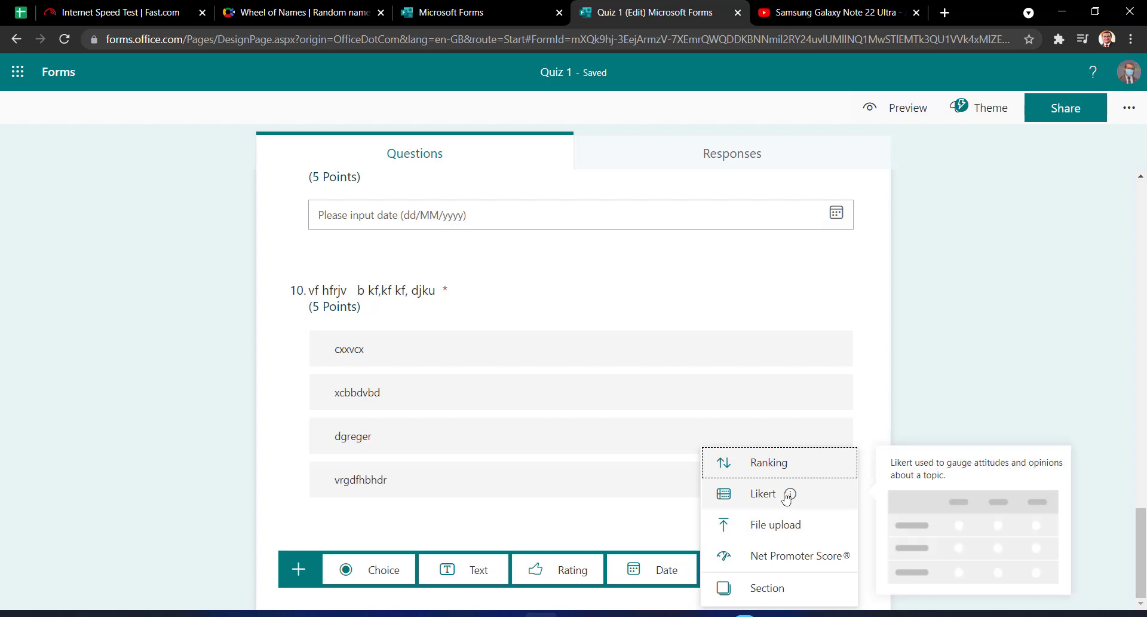
click(784, 496)
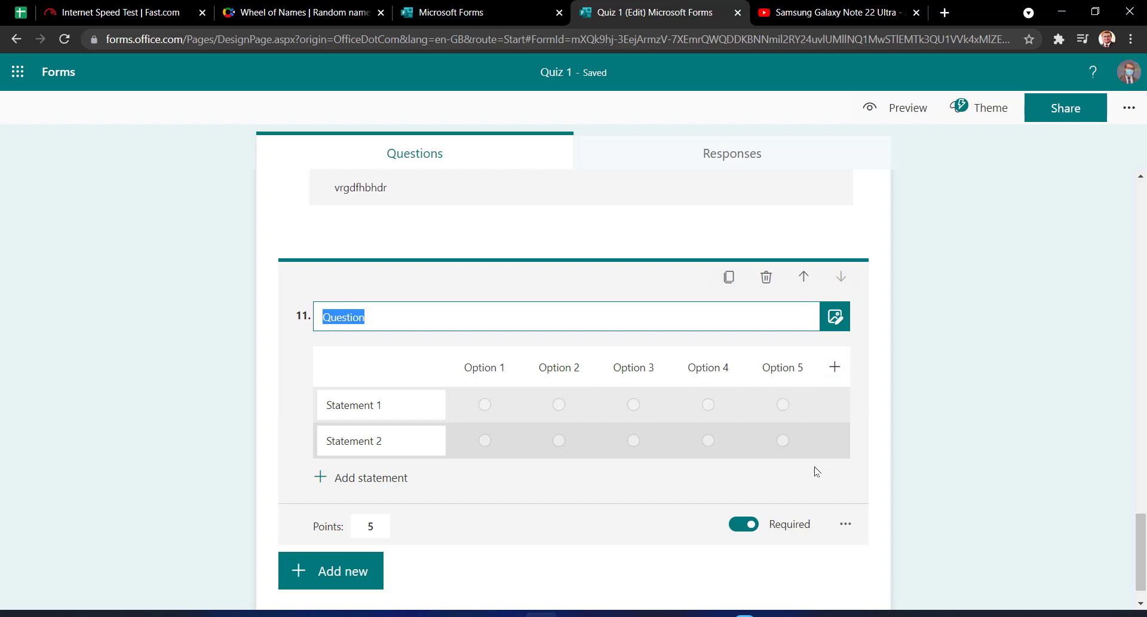
Add a File upload question after question 11, accepting the OneDrive folder notice, and set its text to "dgh hdhgc hd c h dhd ydyd hxy565y"
click(300, 578)
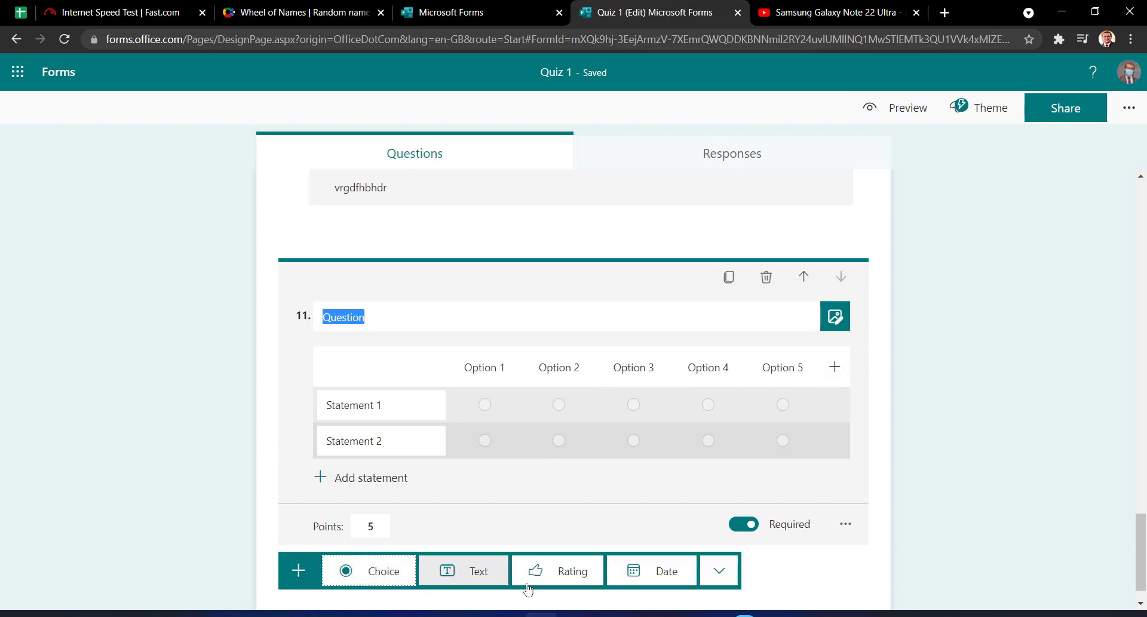
click(720, 571)
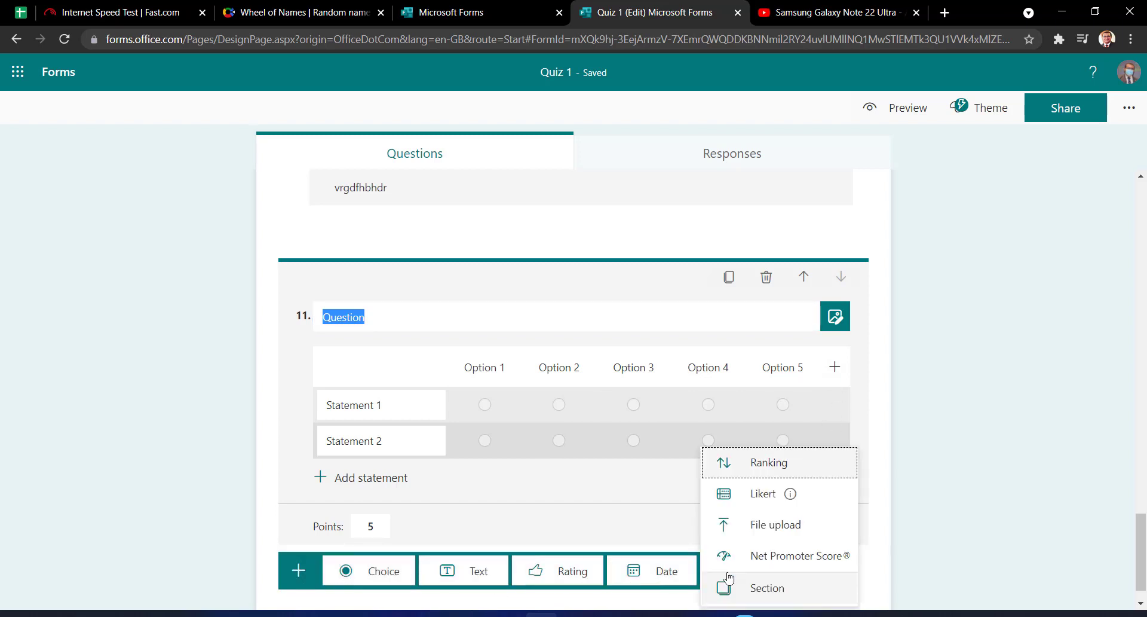
click(811, 537)
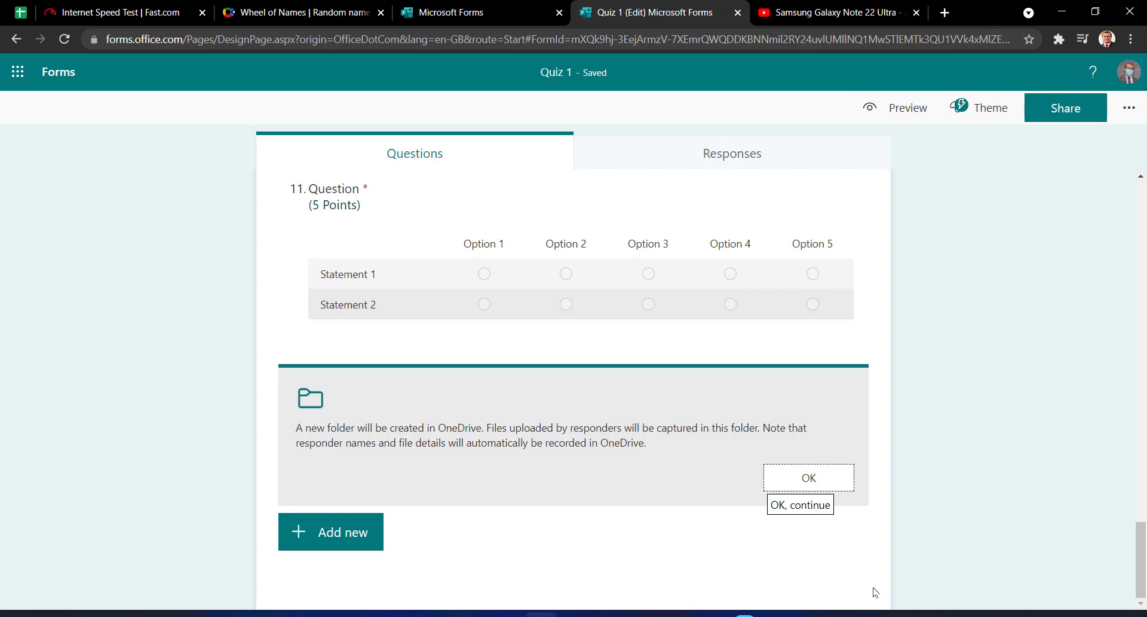
click(808, 483)
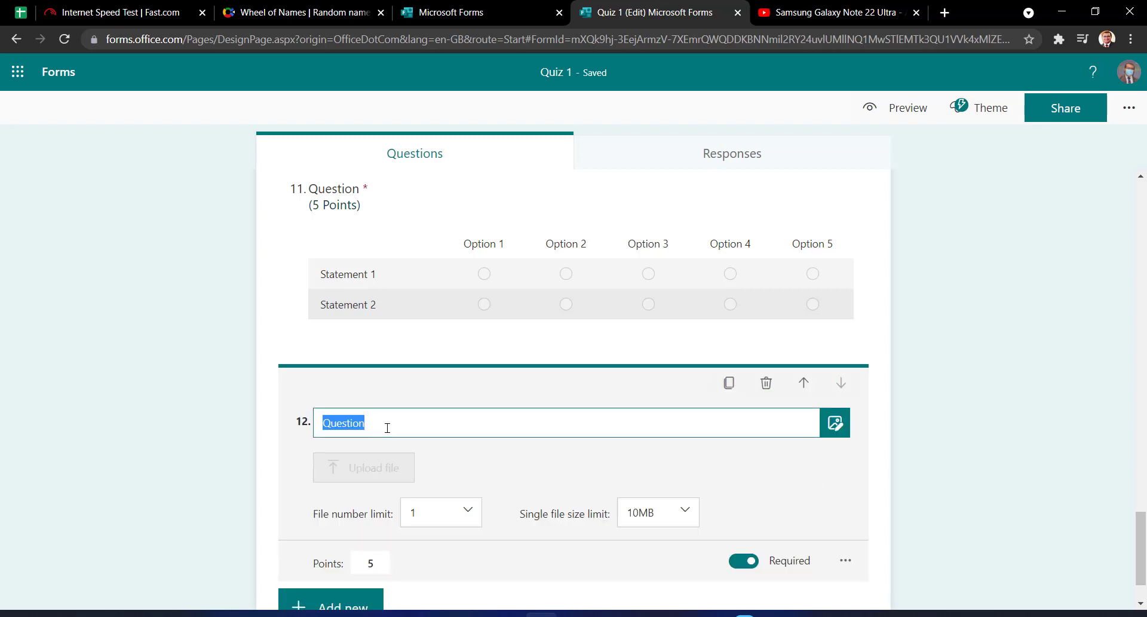
text(dgh hdh)
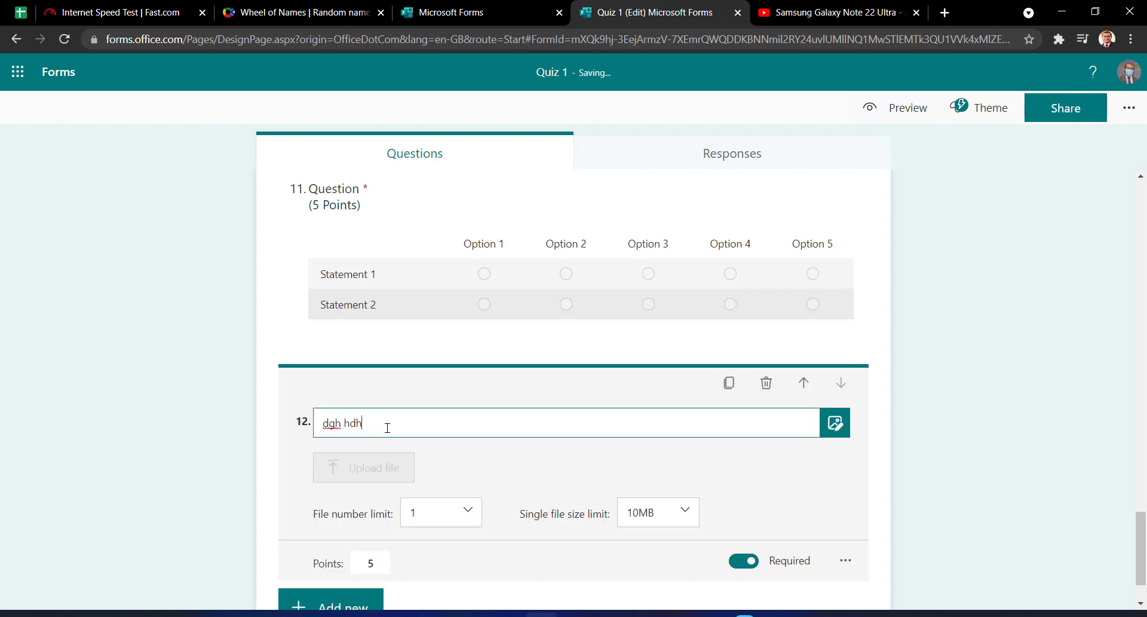
text(gc hdc h dhd ydyd hxy565y)
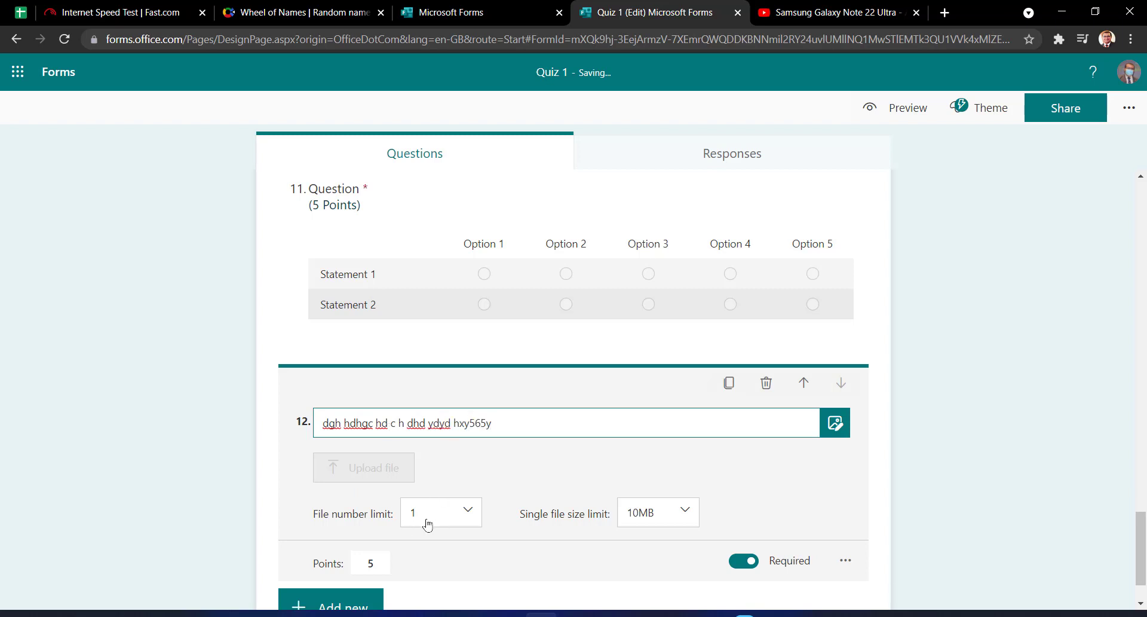
Examine the available file number limits and single file size limits for question 12
scroll(428, 525, down, 1)
click(464, 437)
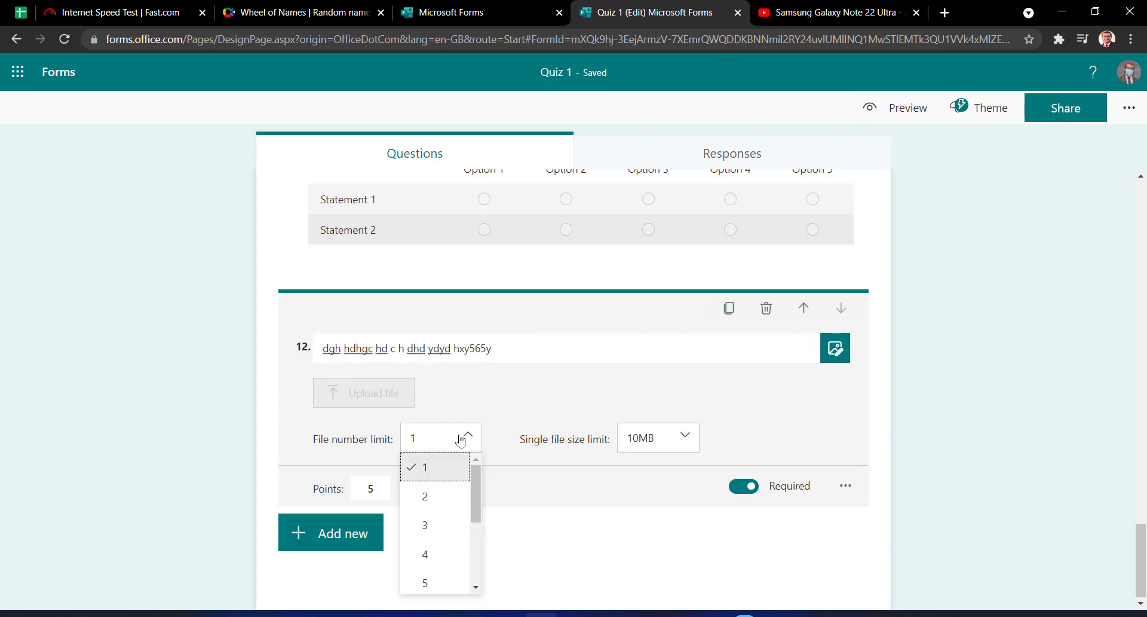
scroll(443, 496, down, 3)
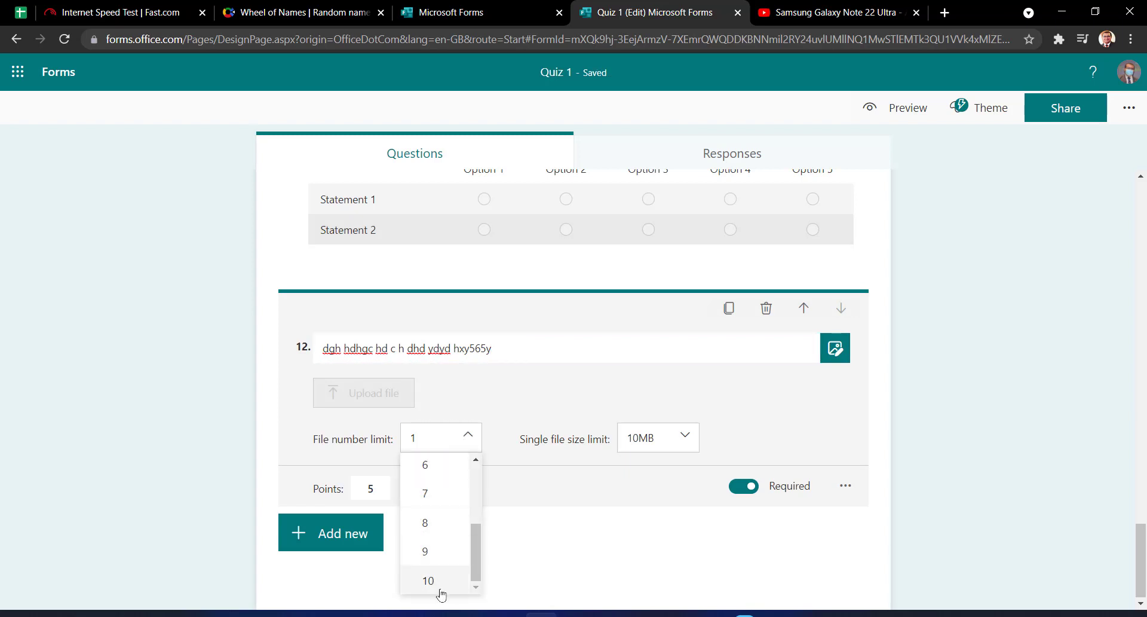
click(570, 430)
click(649, 435)
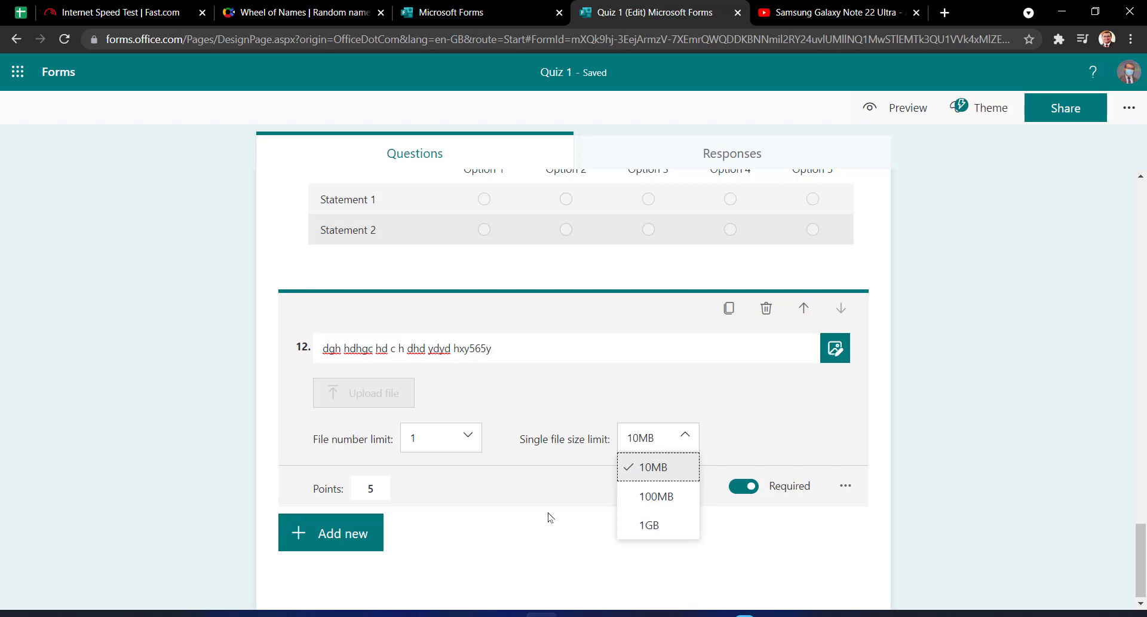
click(975, 493)
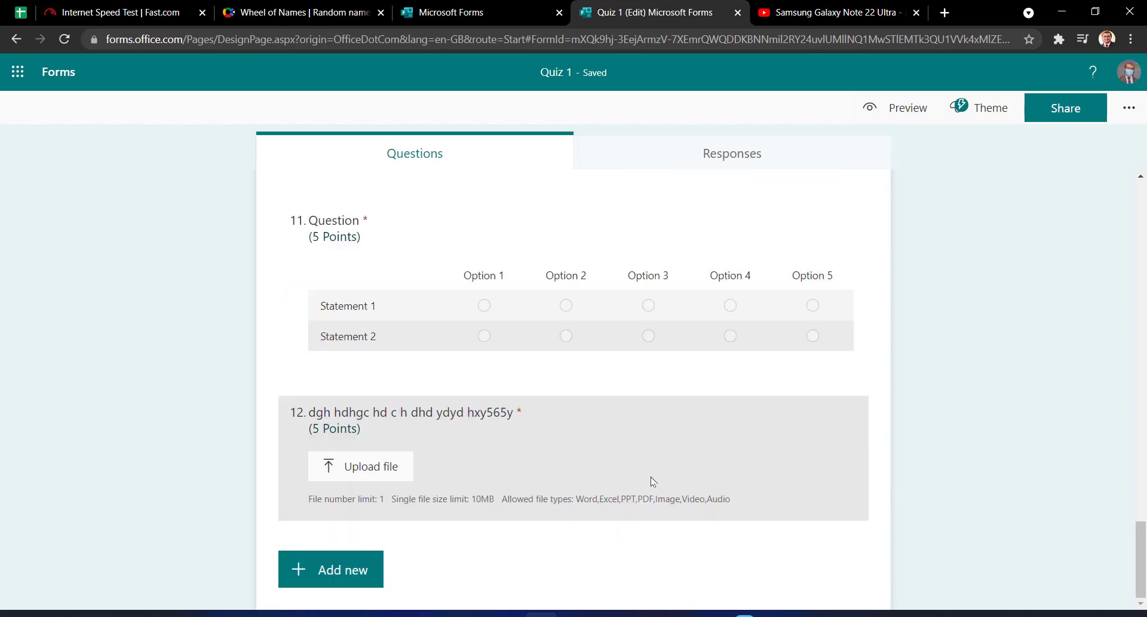
Open the computer preview of the quiz
scroll(838, 363, up, 20)
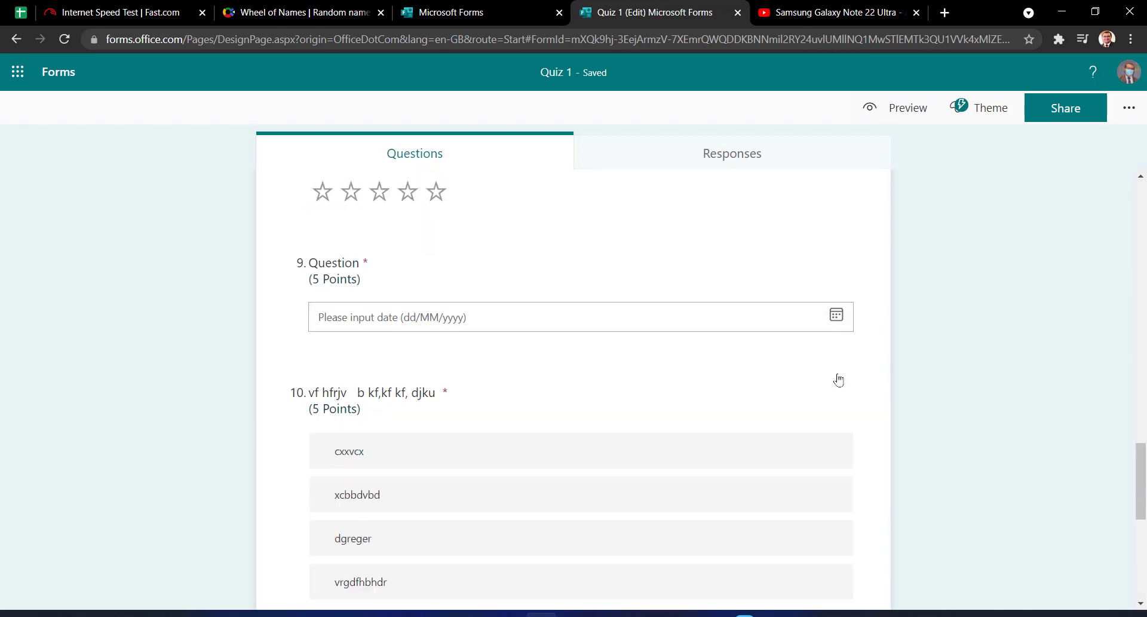
scroll(749, 307, up, 5)
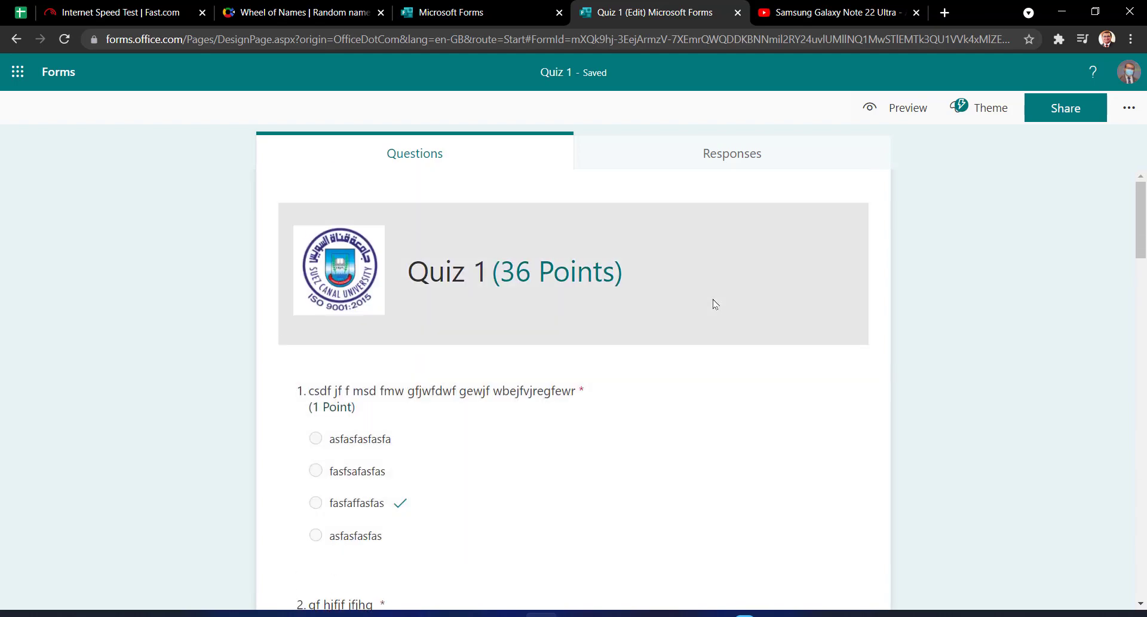
click(899, 114)
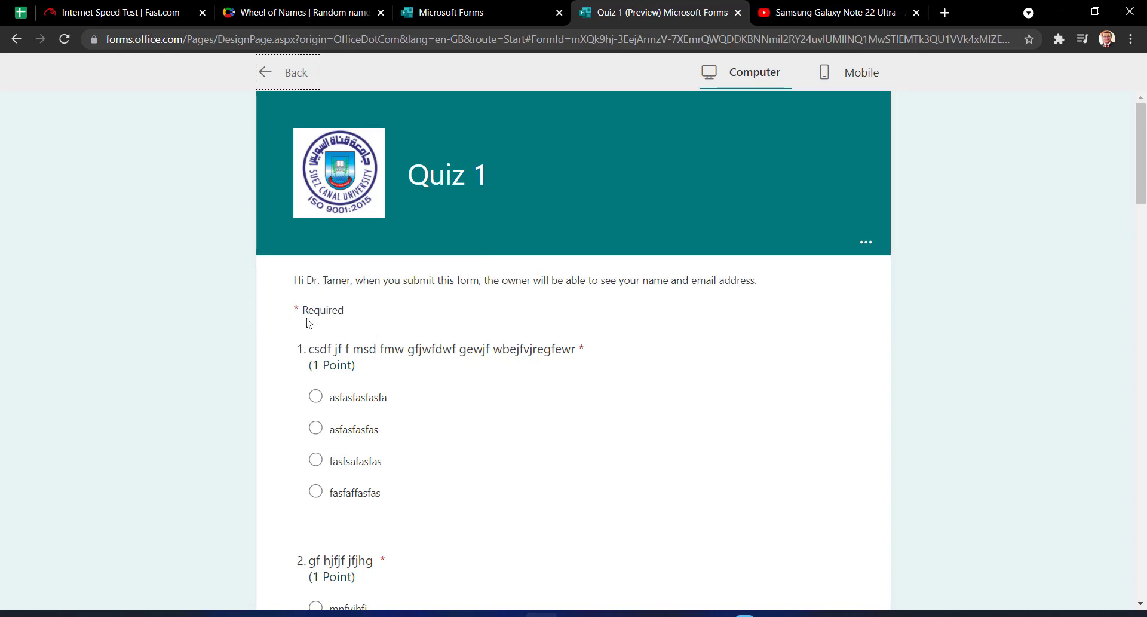
Answer preview questions 1 to 5 with "asfasfasfasfa", "fasfsafasfas", "kgfuf", True and False respectively
scroll(421, 345, down, 2)
click(332, 326)
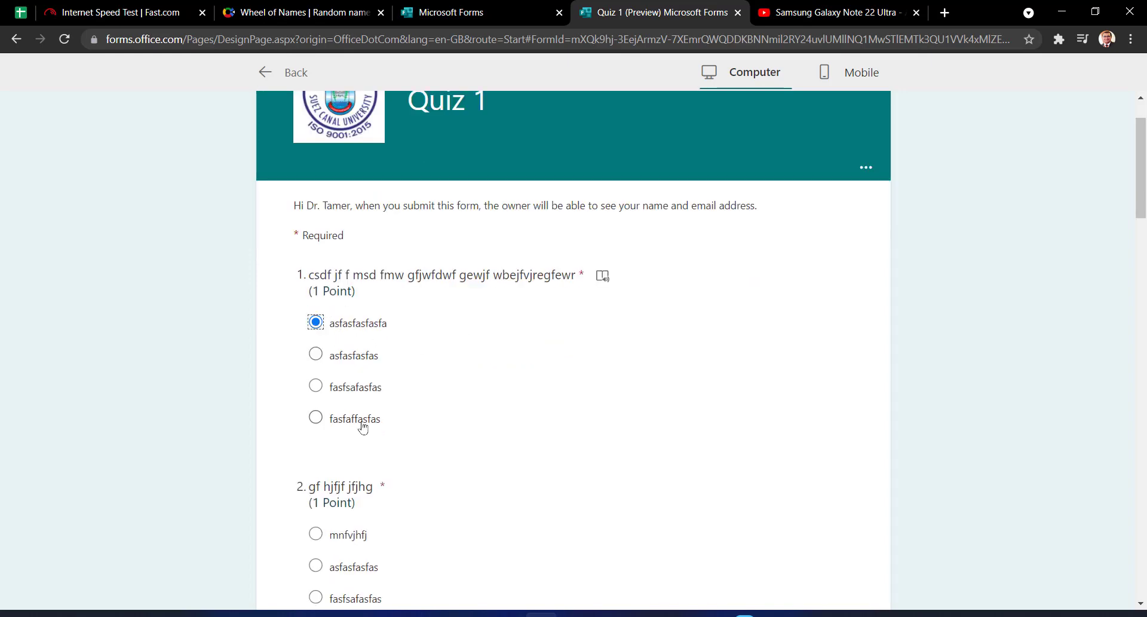
scroll(367, 430, down, 3)
click(354, 381)
scroll(345, 392, down, 3)
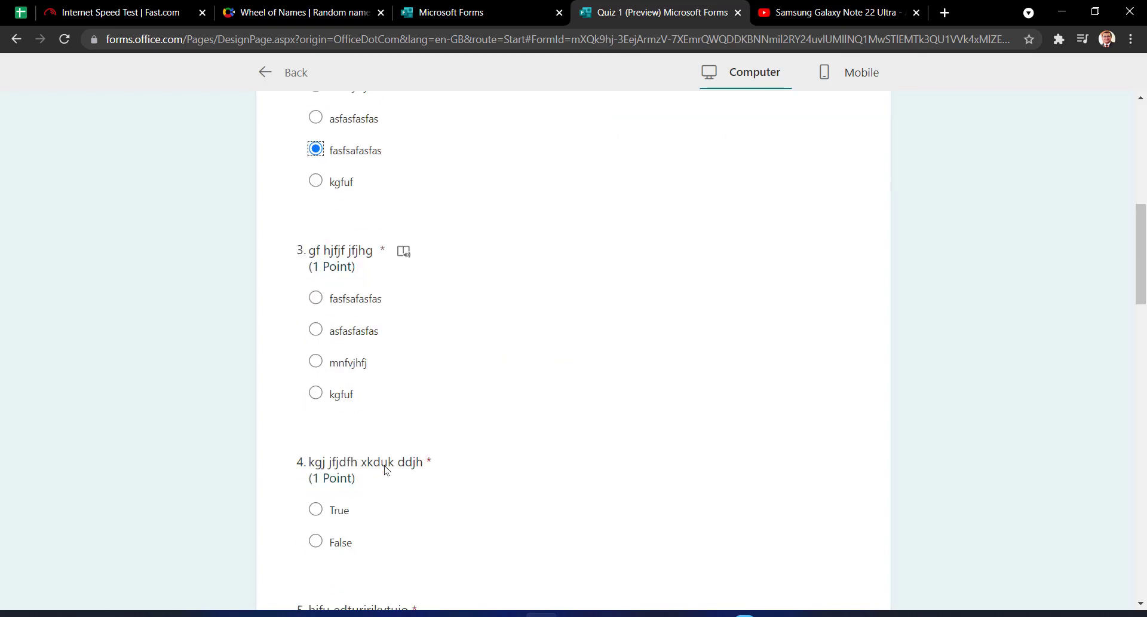
click(343, 392)
click(336, 511)
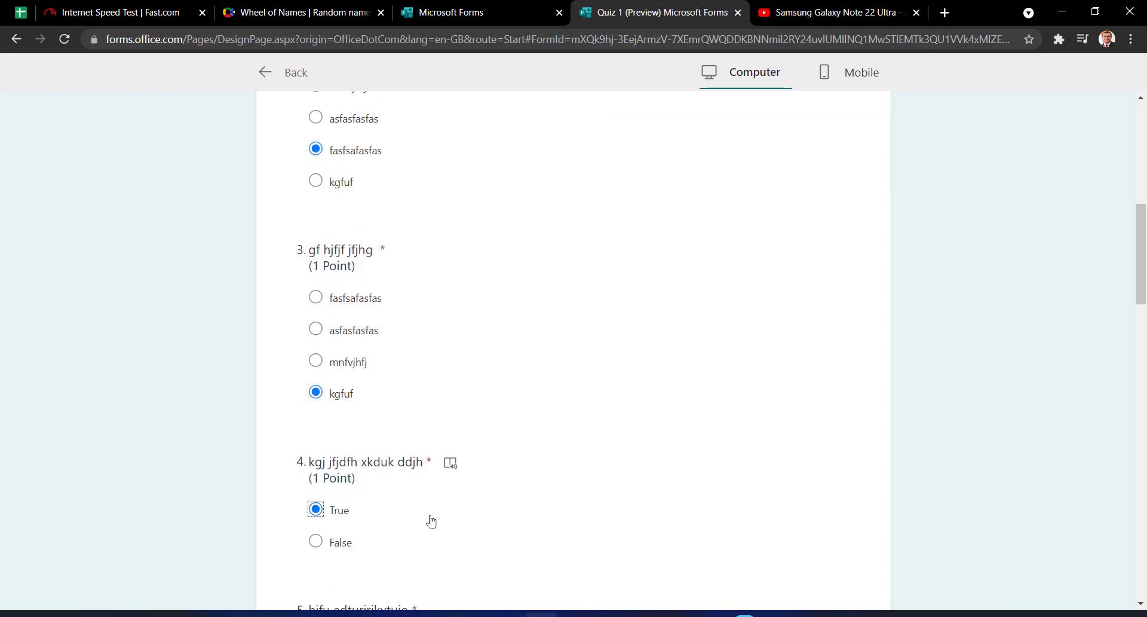
scroll(312, 449, down, 3)
click(336, 465)
scroll(402, 507, down, 2)
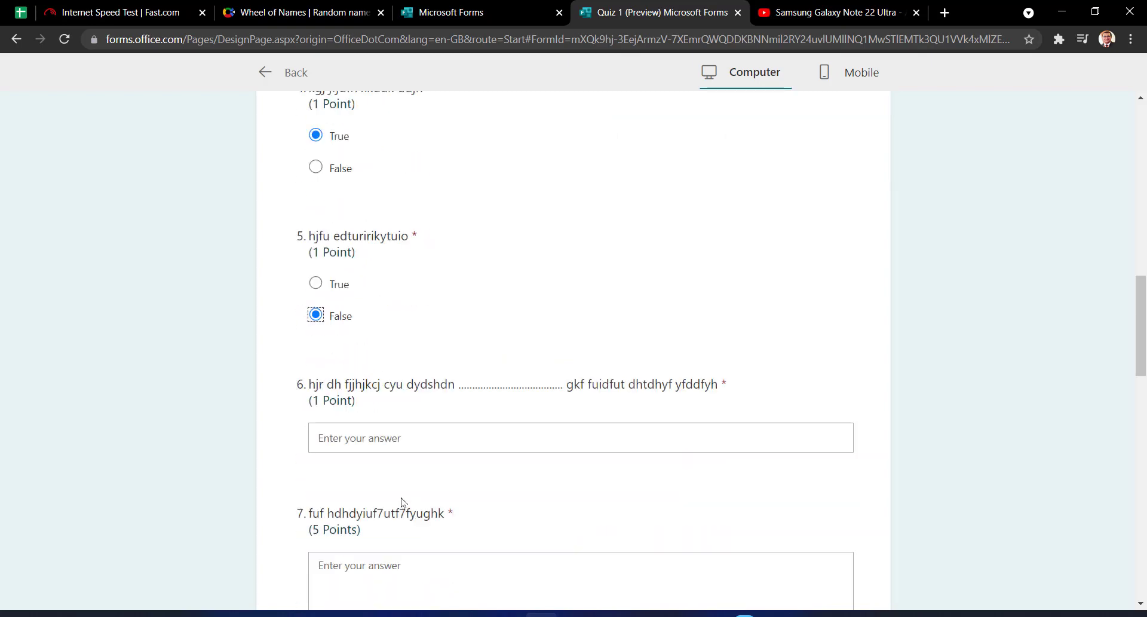
Answer question 6 with "2" and question 7 with "mhfk hgdhgfm gvhm ciyeruiy dhn"
click(383, 437)
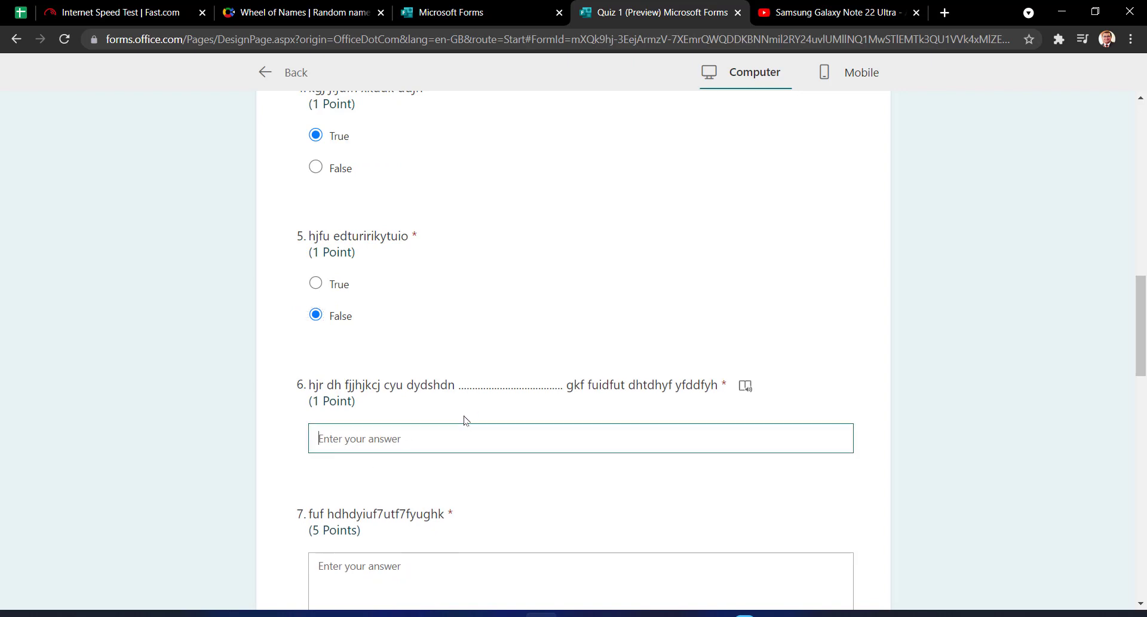
text(2)
scroll(454, 418, down, 2)
click(377, 417)
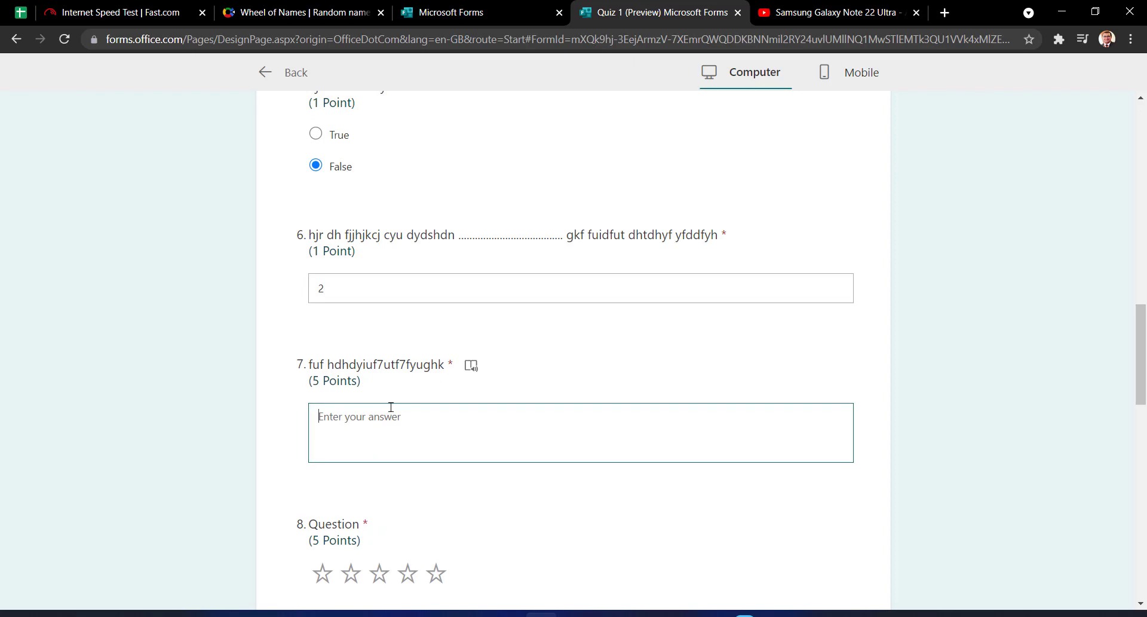
text(mhfk hgdhgfm gvhm ciyeruiy dhn)
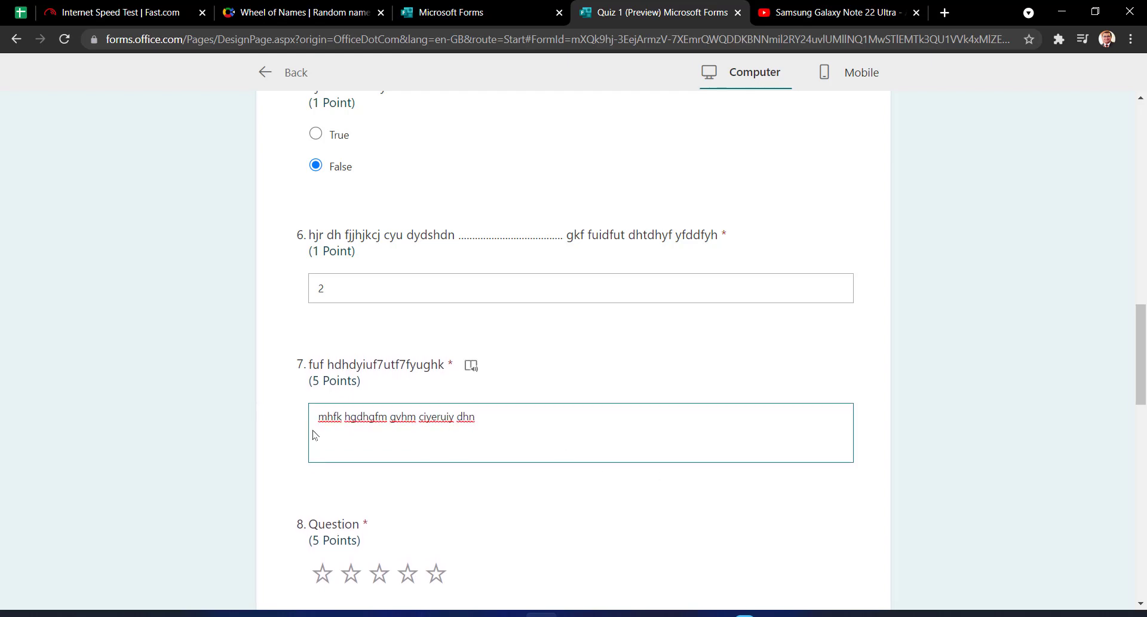
Give question 8 a four-star rating and set question 9's date to 15/08/2021
scroll(655, 410, down, 3)
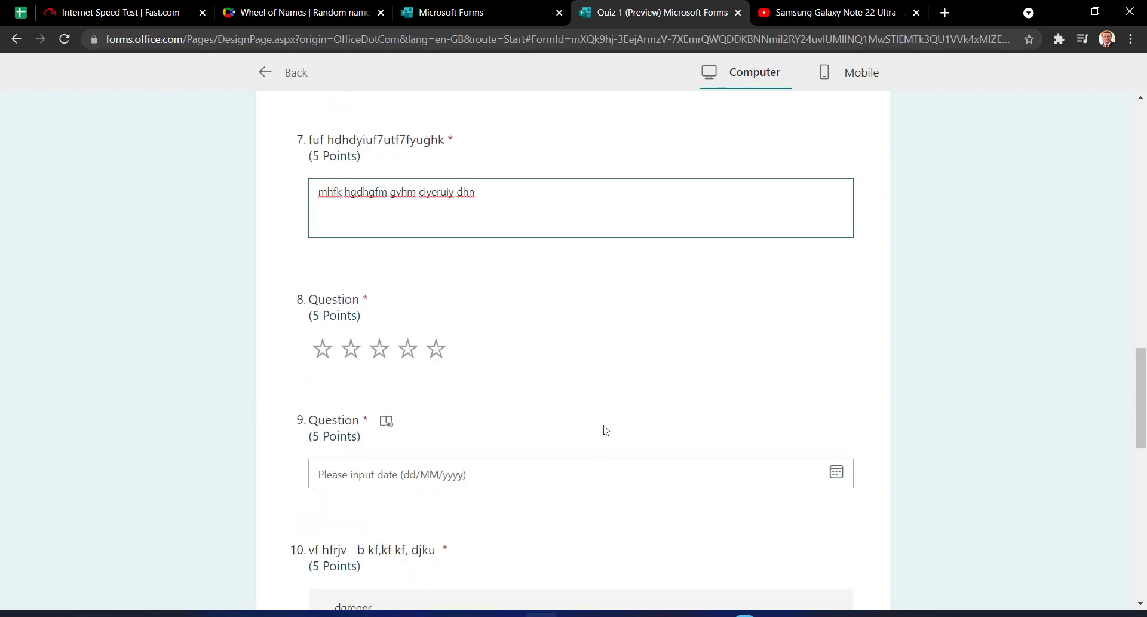
click(409, 353)
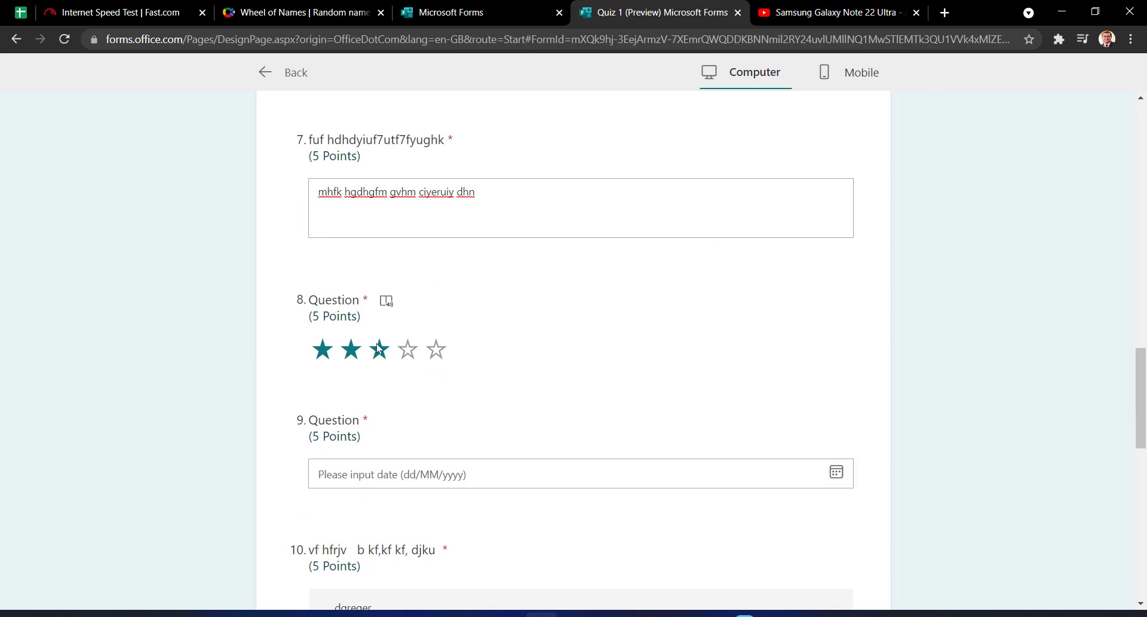
click(438, 475)
scroll(438, 475, down, 3)
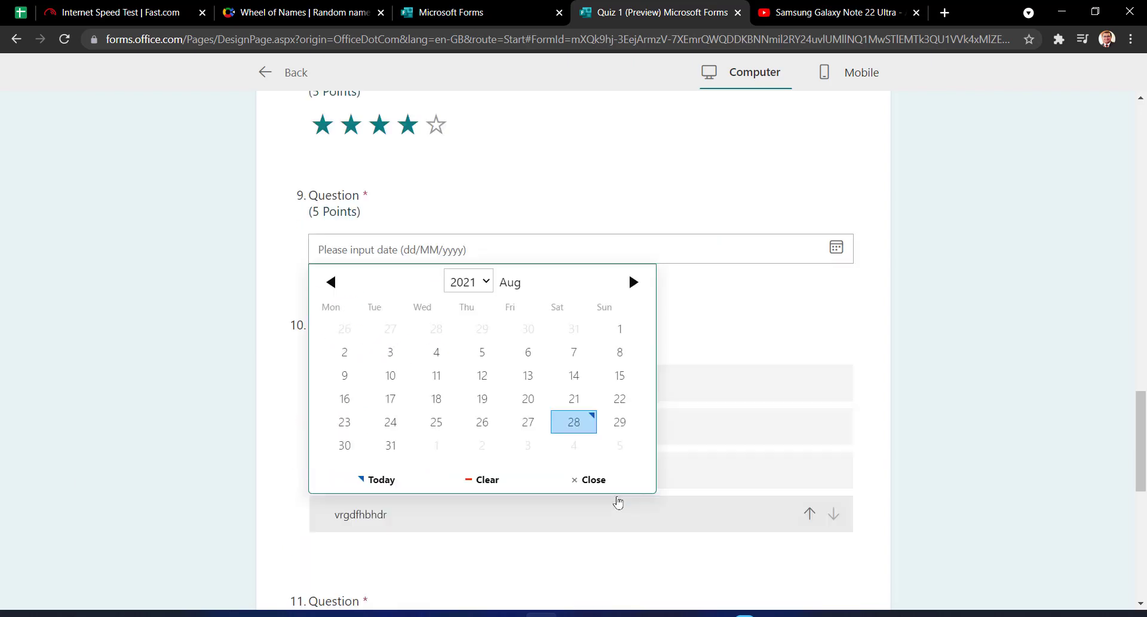
click(620, 375)
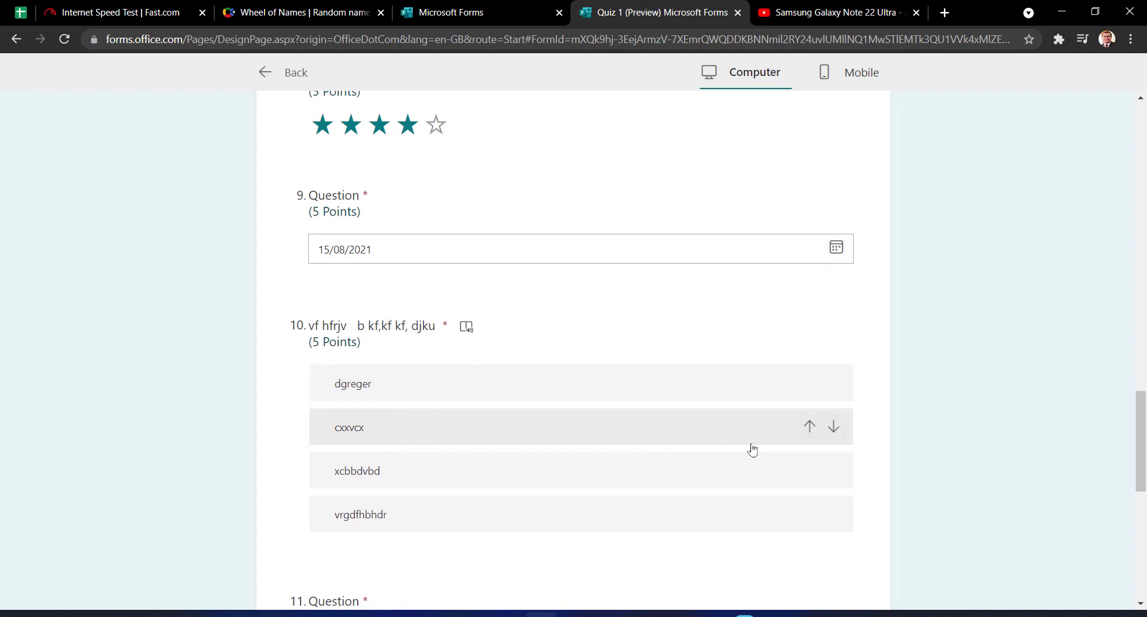
Rank question 10's options in the order "dgreger", "xcbbdvbd", "cxxvcx", "vrgdfhbhdr"
click(811, 428)
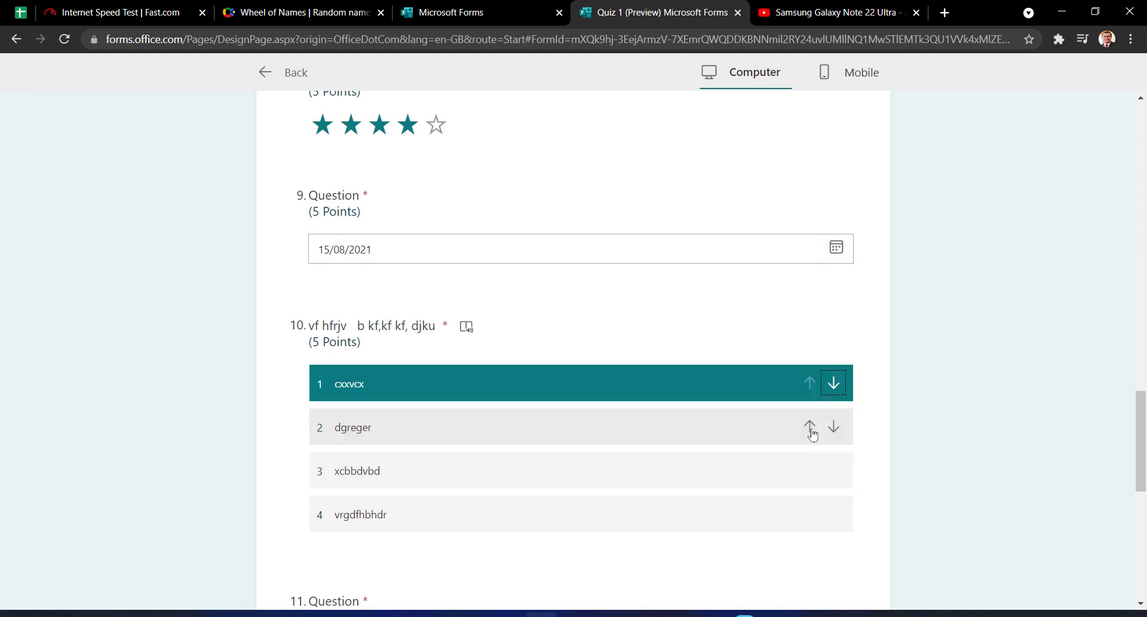
click(833, 427)
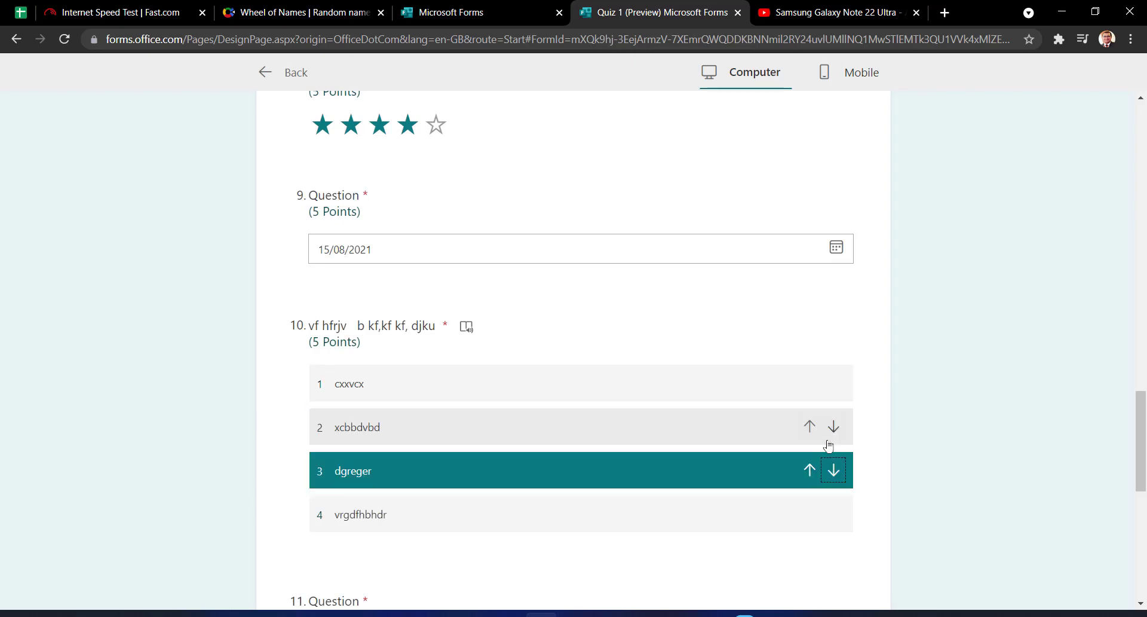
click(834, 469)
drag(725, 483, 663, 434)
drag(582, 387, 588, 475)
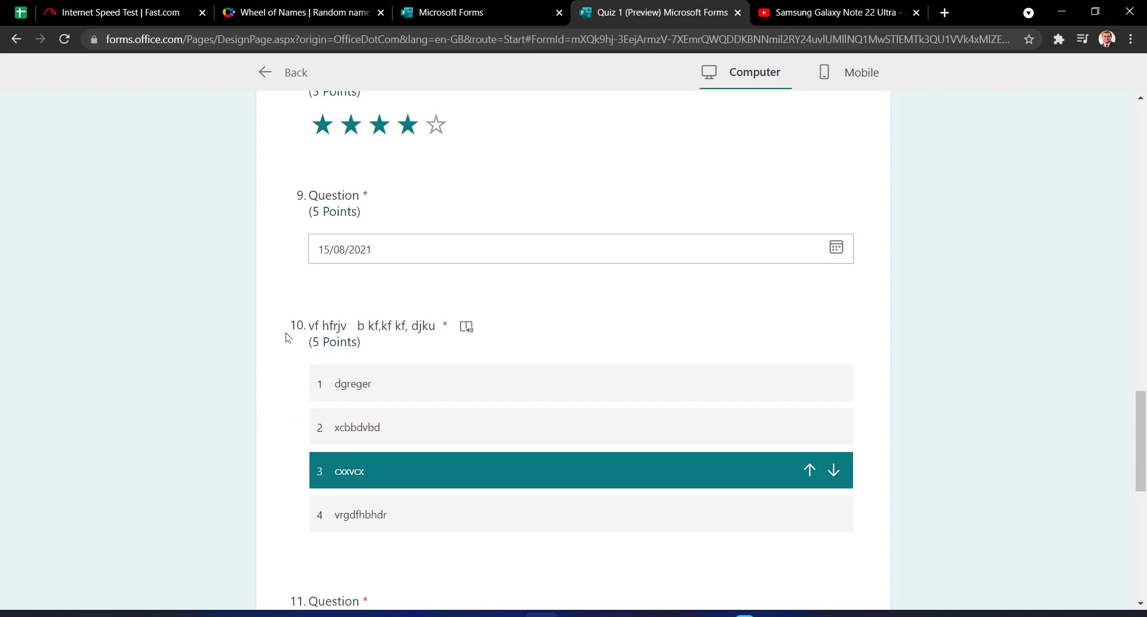
In Likert question 11, choose Option 2 for Statement 1 and Option 3 for Statement 2
scroll(359, 508, down, 1)
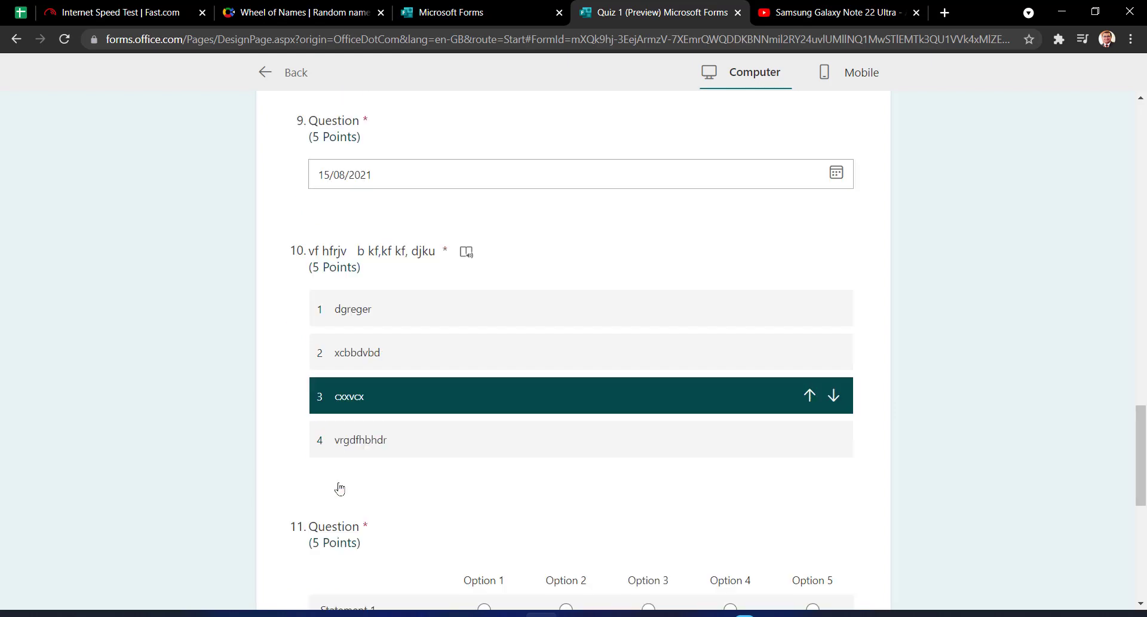
scroll(343, 485, down, 3)
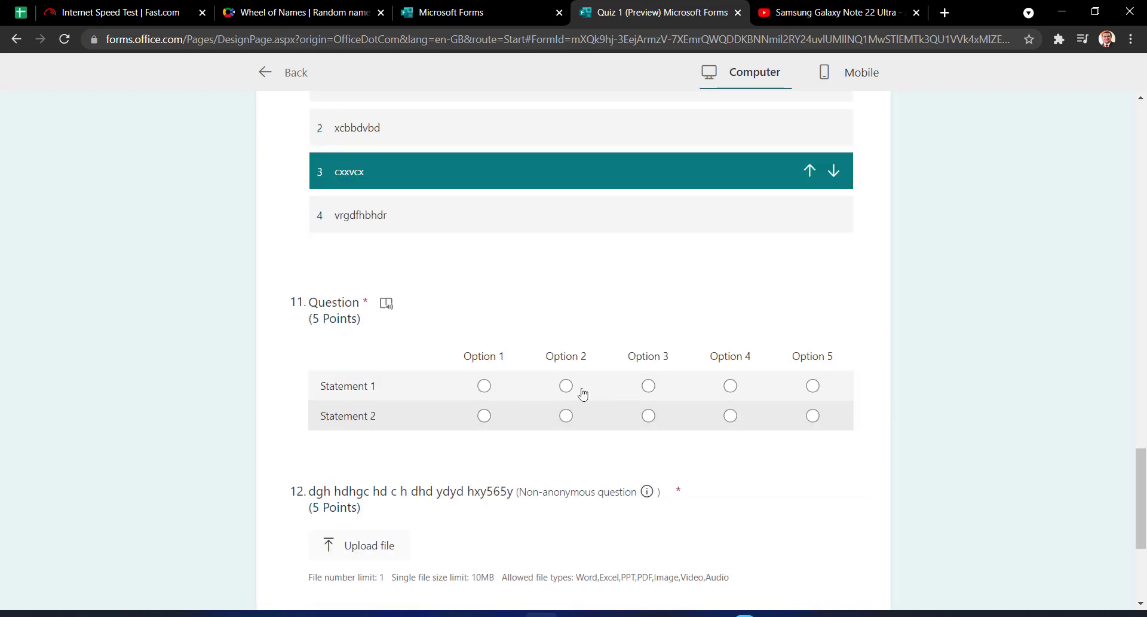
click(566, 385)
click(649, 415)
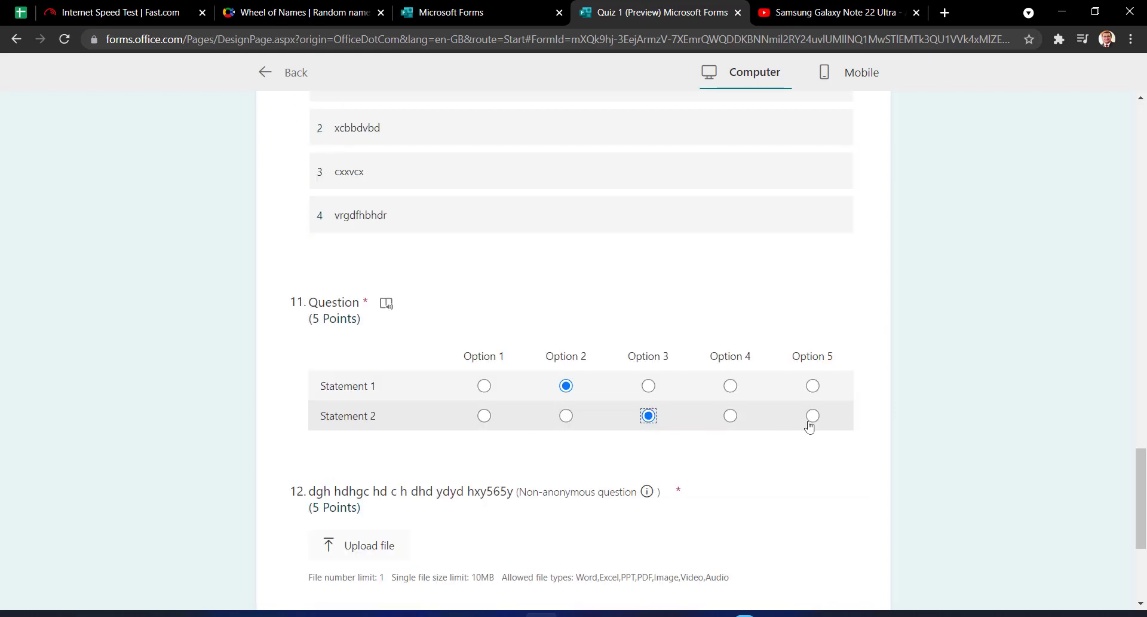
scroll(374, 417, down, 2)
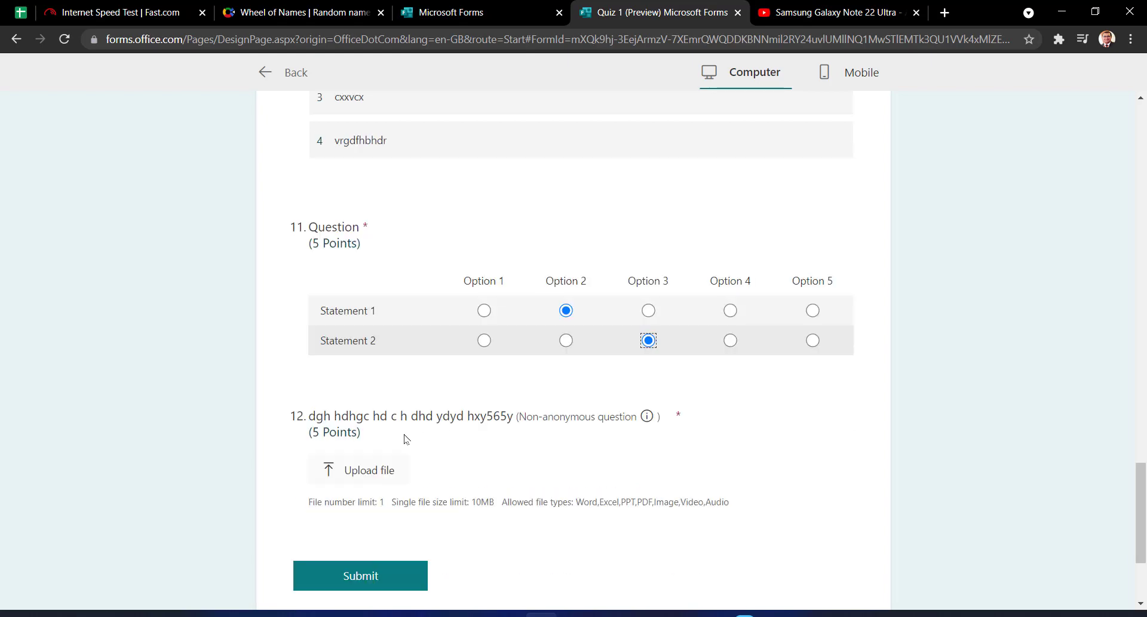
Open and cancel question 12's file picker, and review its single file size limit and allowed file types
click(384, 397)
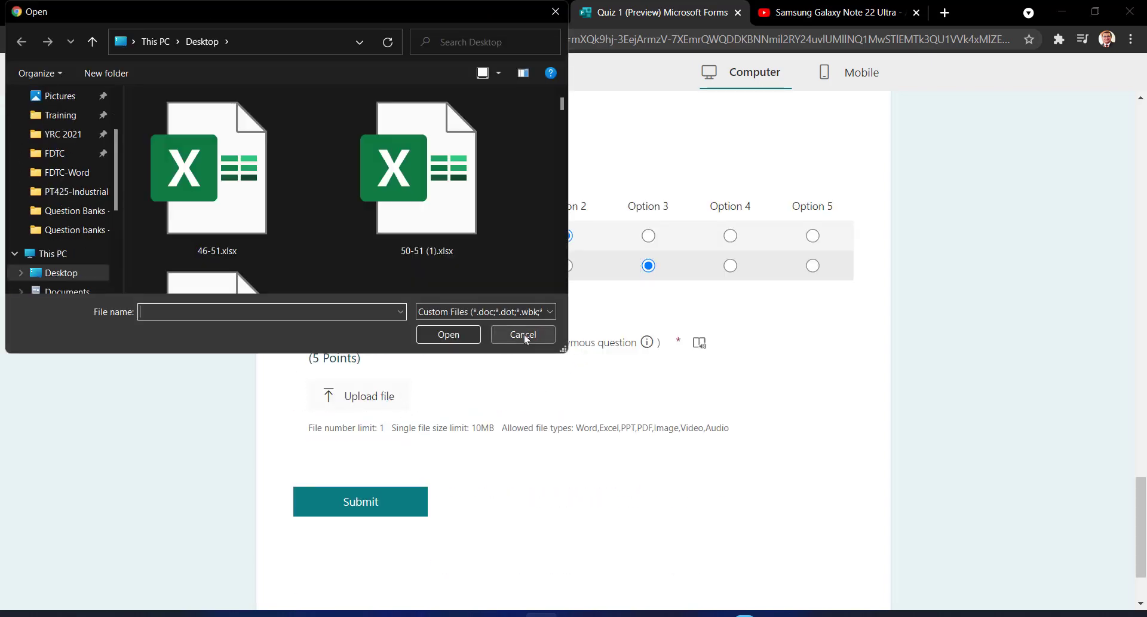
click(525, 335)
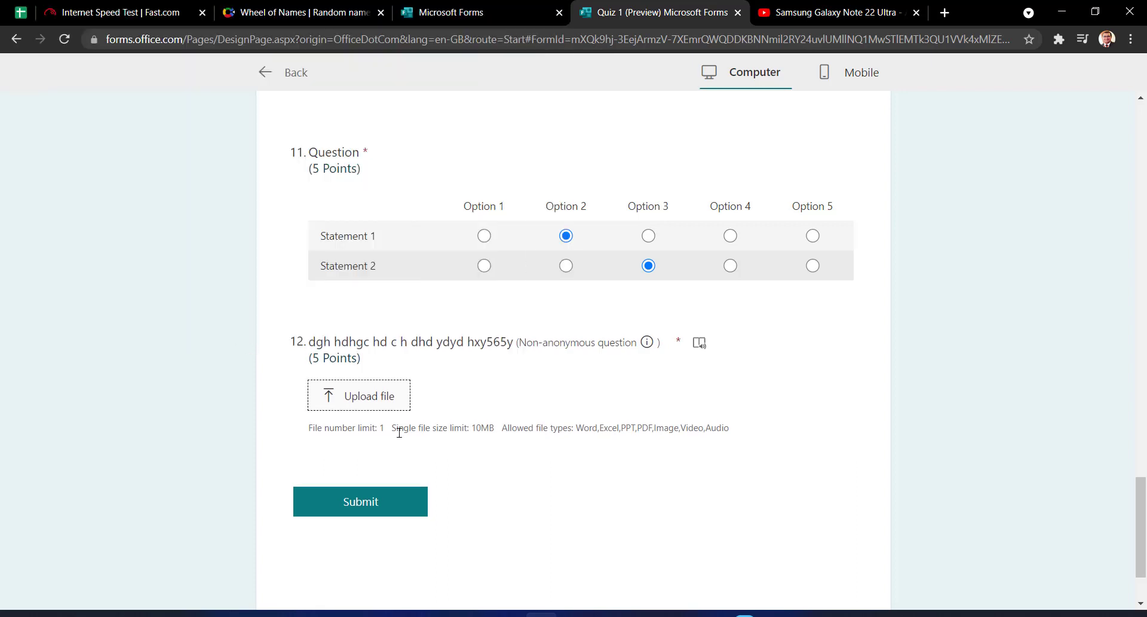
drag(369, 428, 492, 428)
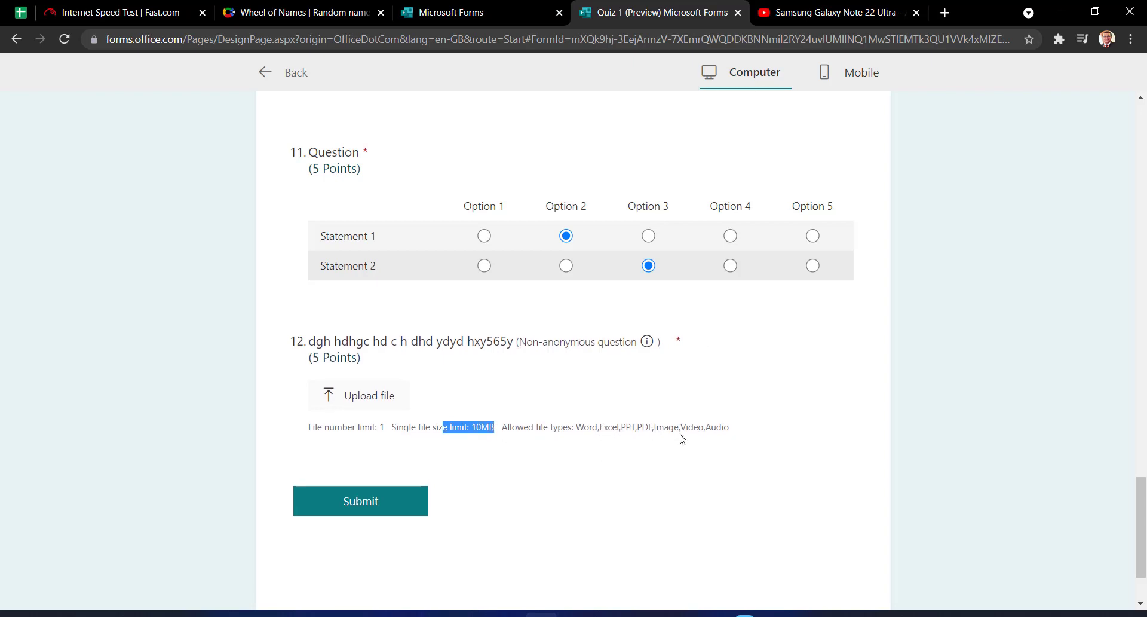
drag(735, 428, 579, 428)
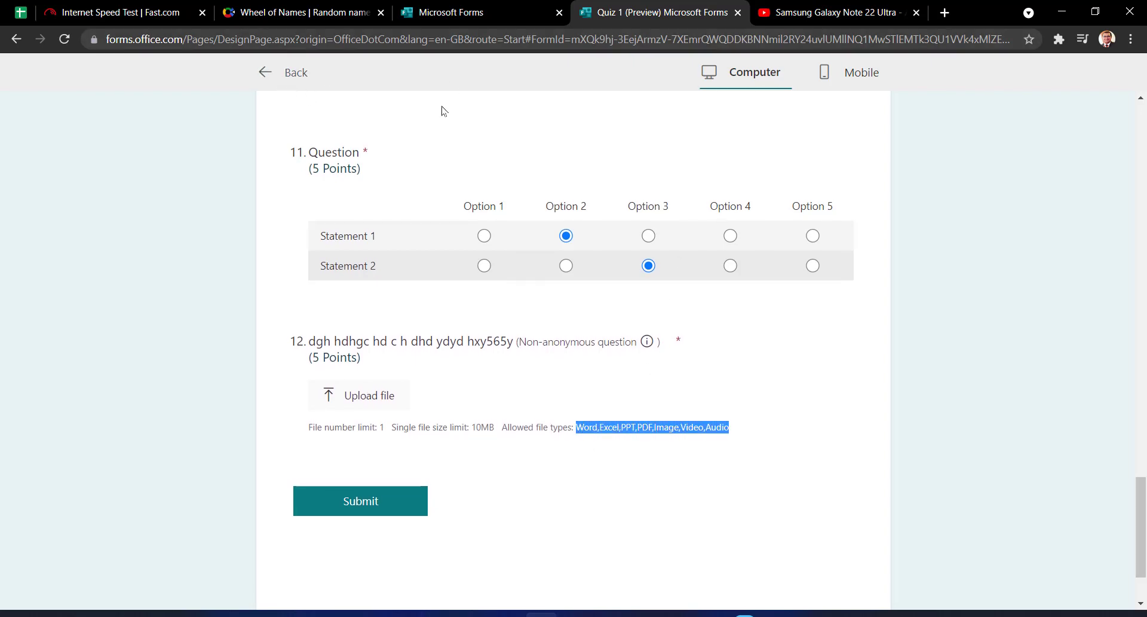
Return to editing and restrict file upload question 12's allowed file type to Word
click(294, 74)
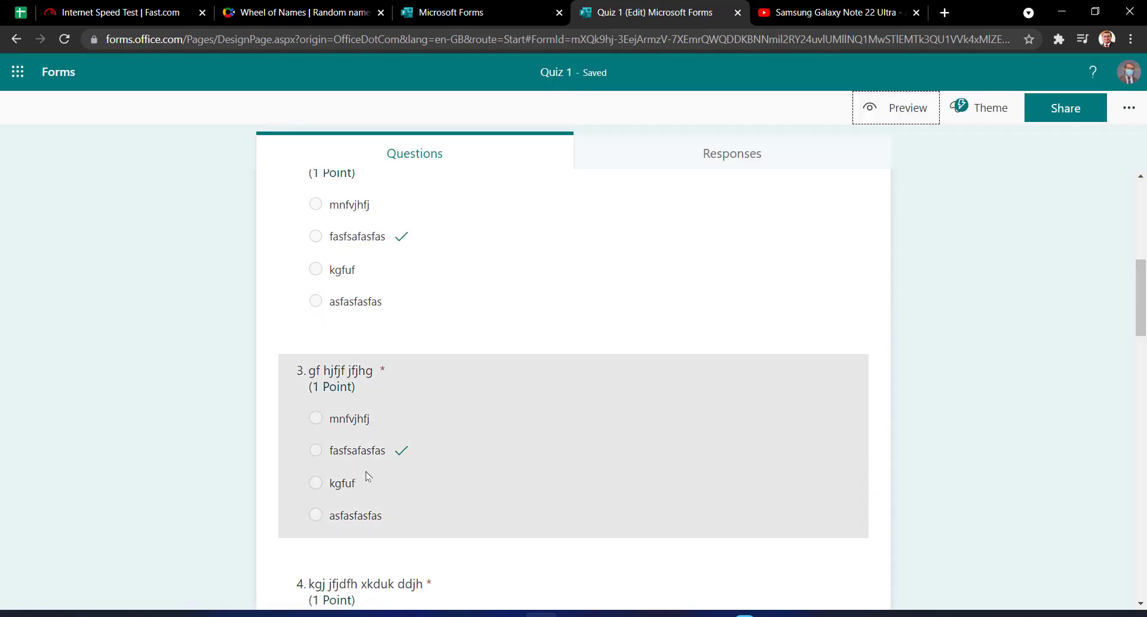
click(530, 443)
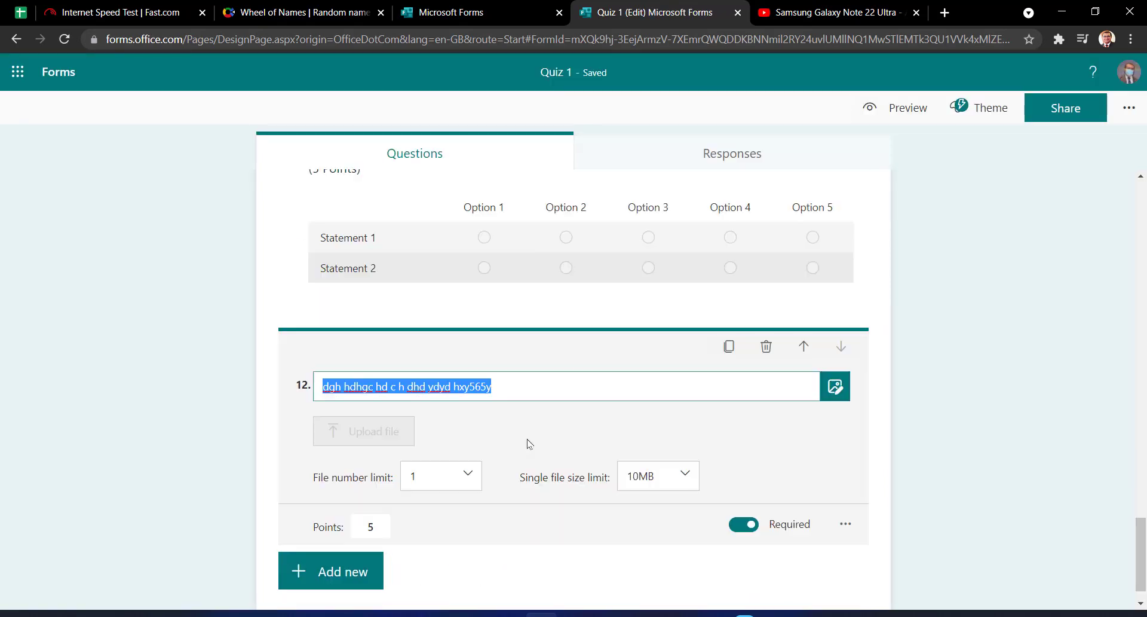
click(847, 526)
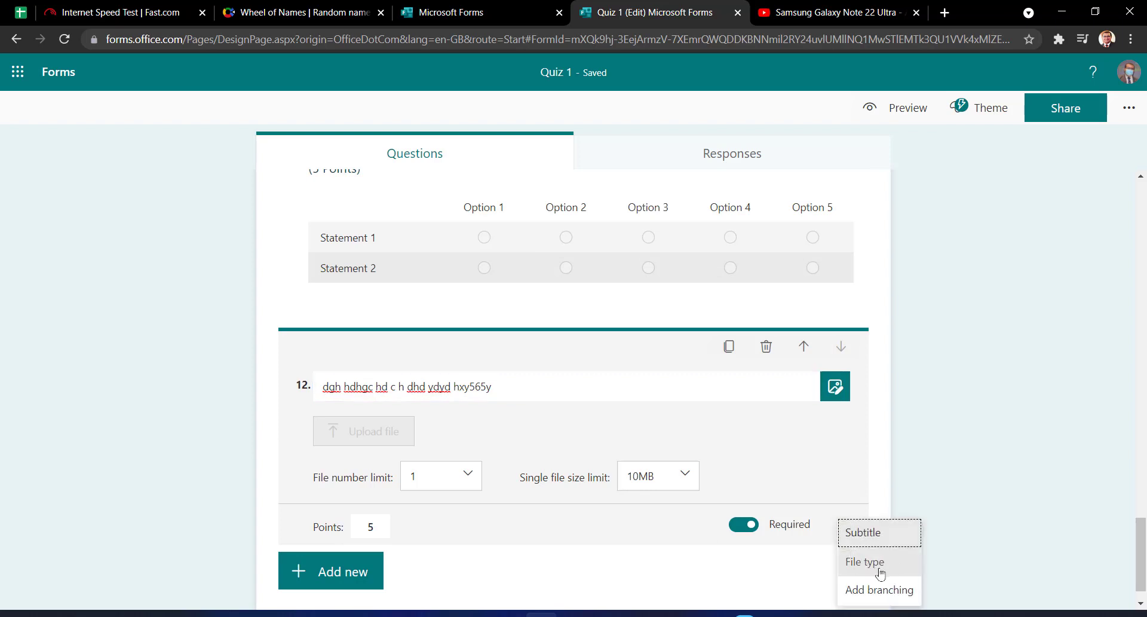
click(870, 570)
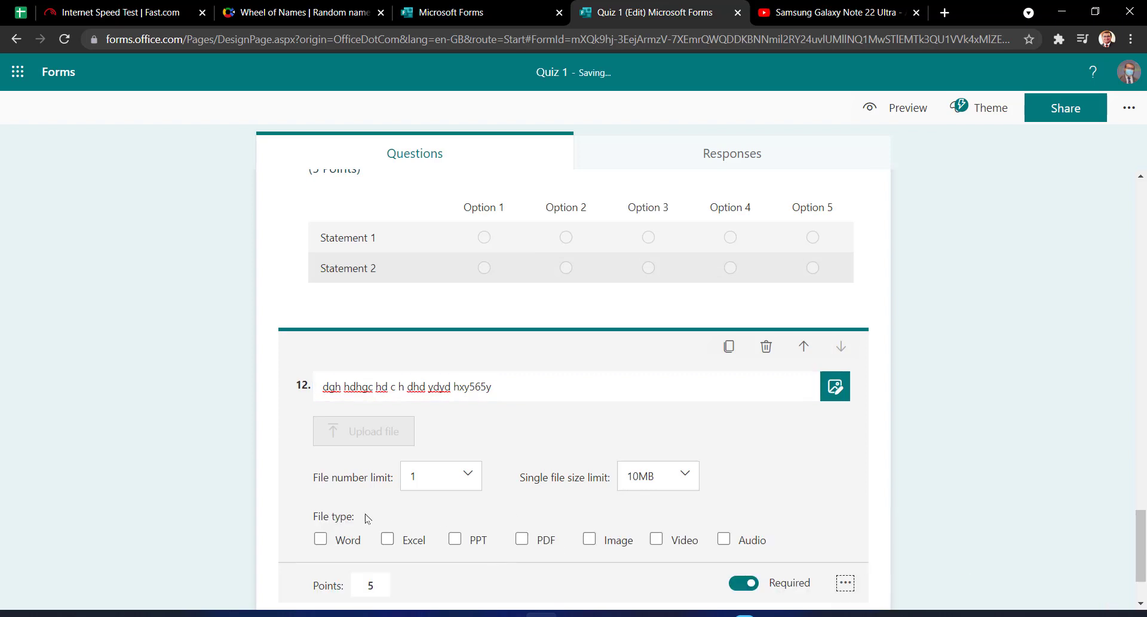
click(323, 539)
scroll(150, 464, down, 1)
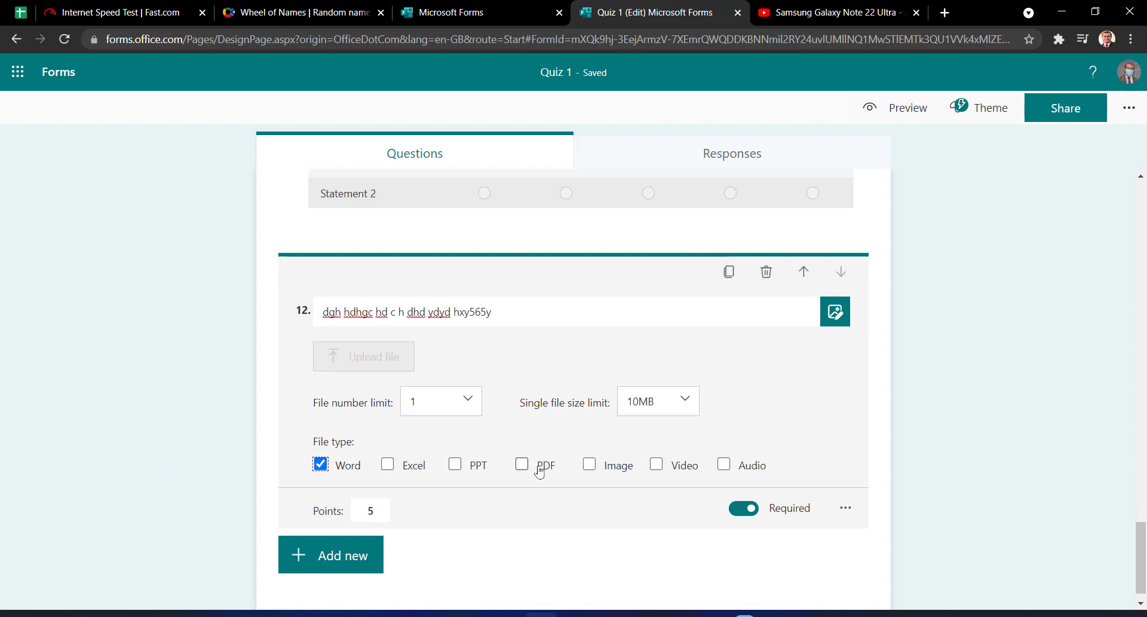
click(892, 272)
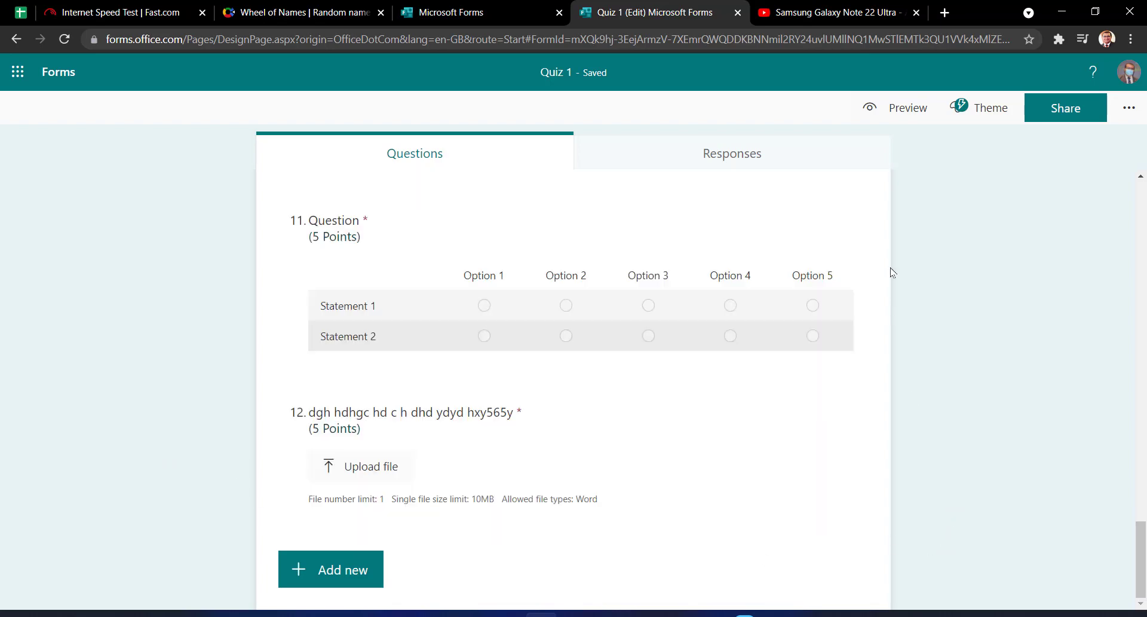
Preview the quiz in computer and mobile layouts, checking the questions down to question 12's upload limits, and return to editing
click(898, 108)
scroll(757, 443, down, 18)
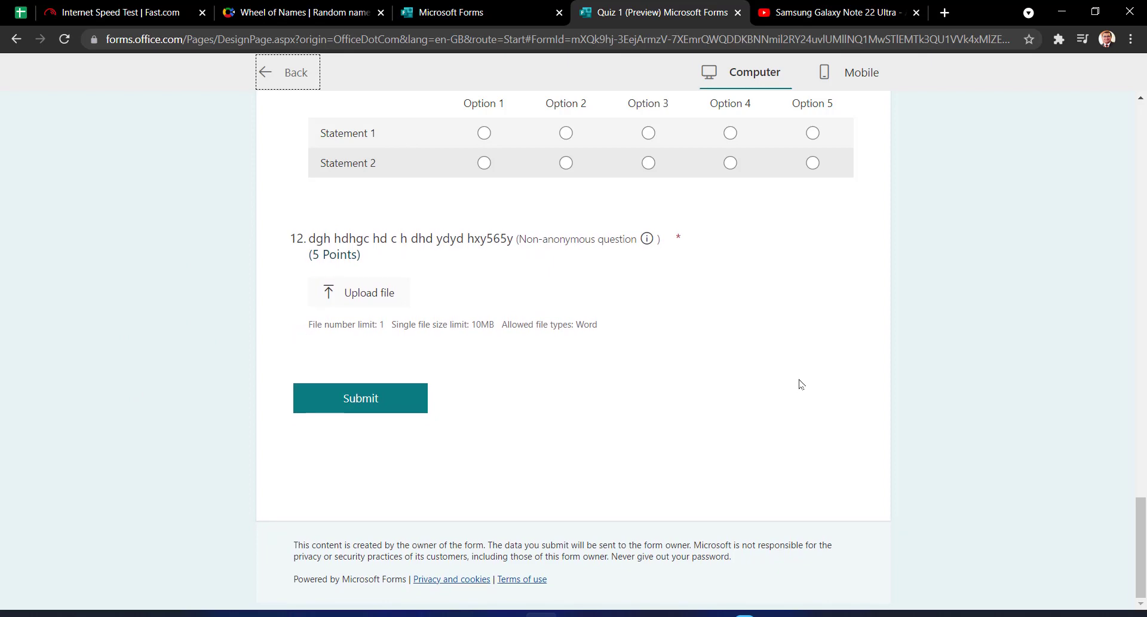
scroll(827, 372, up, 20)
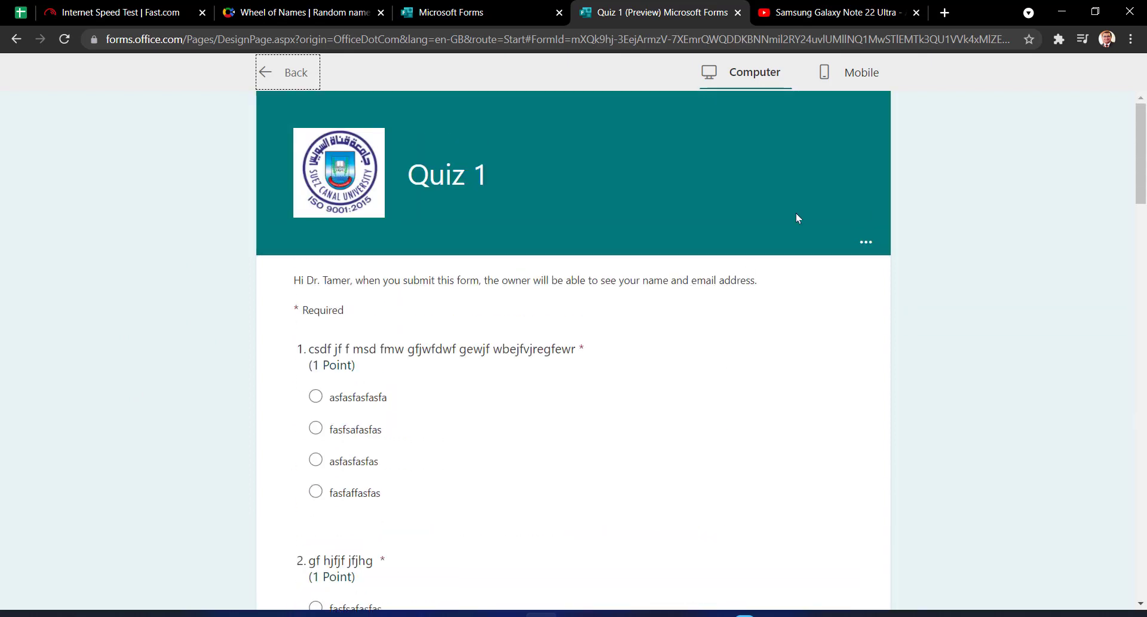
click(846, 74)
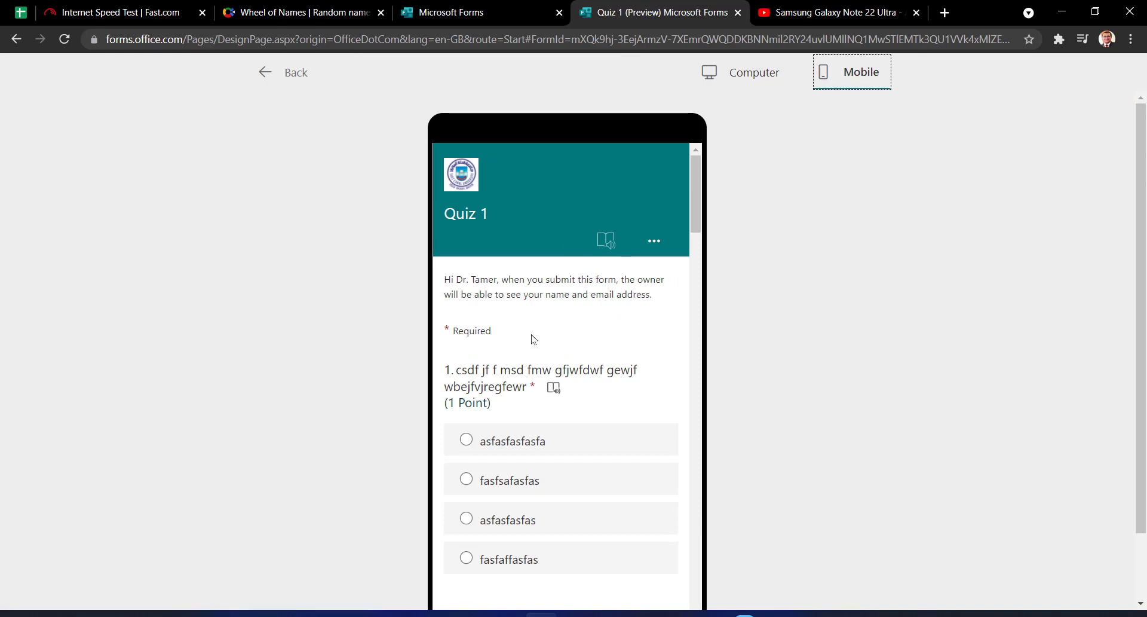
scroll(534, 339, down, 14)
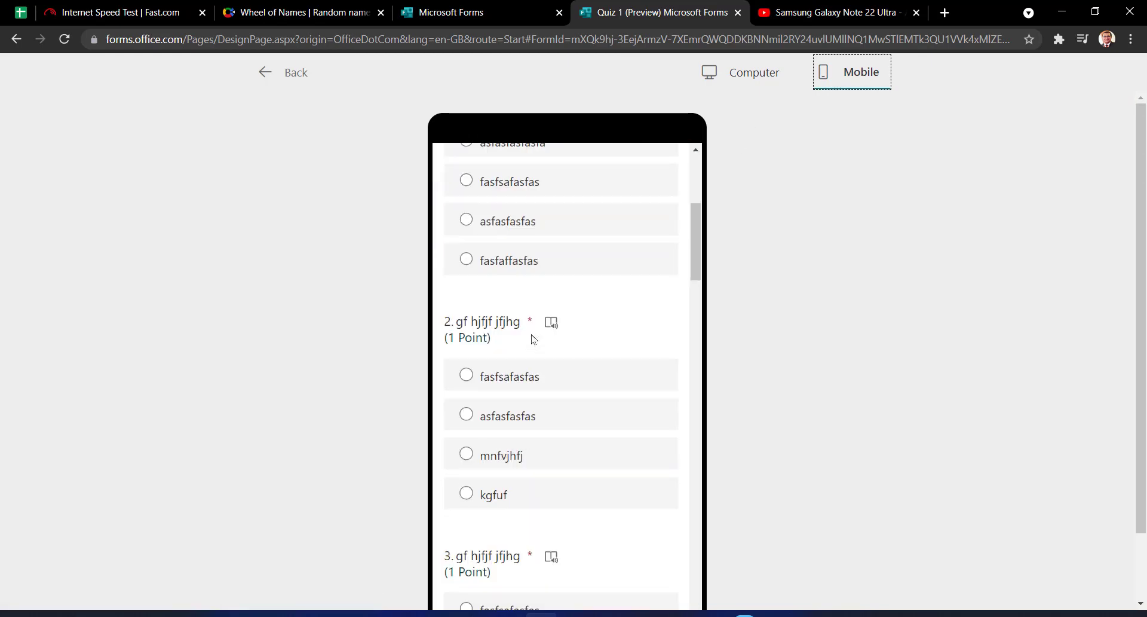
scroll(532, 332, down, 12)
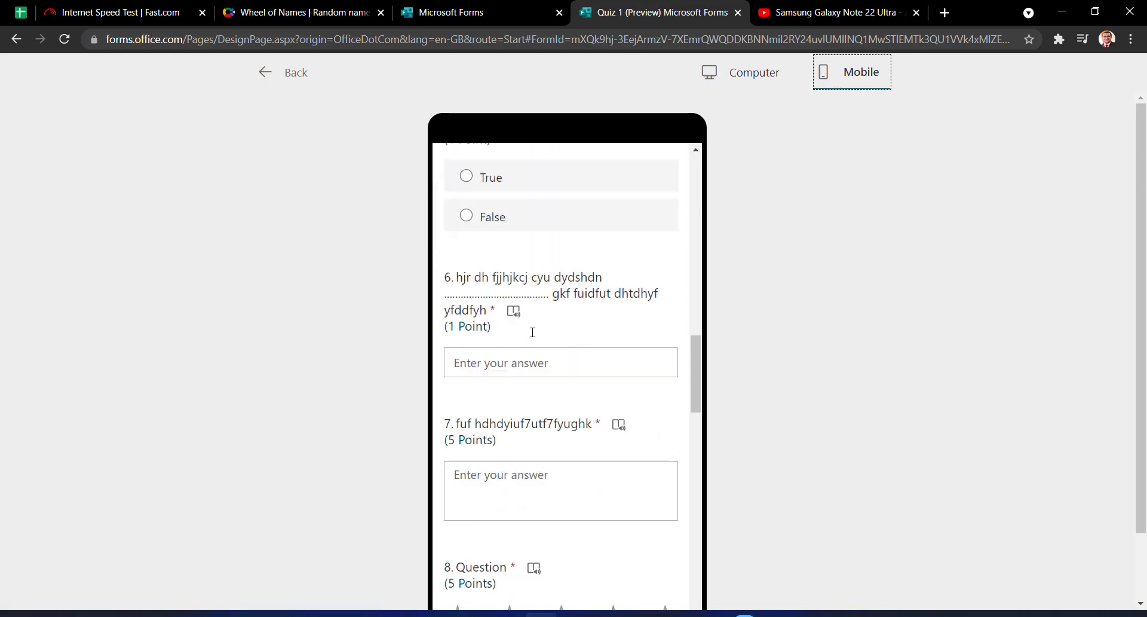
scroll(533, 332, down, 8)
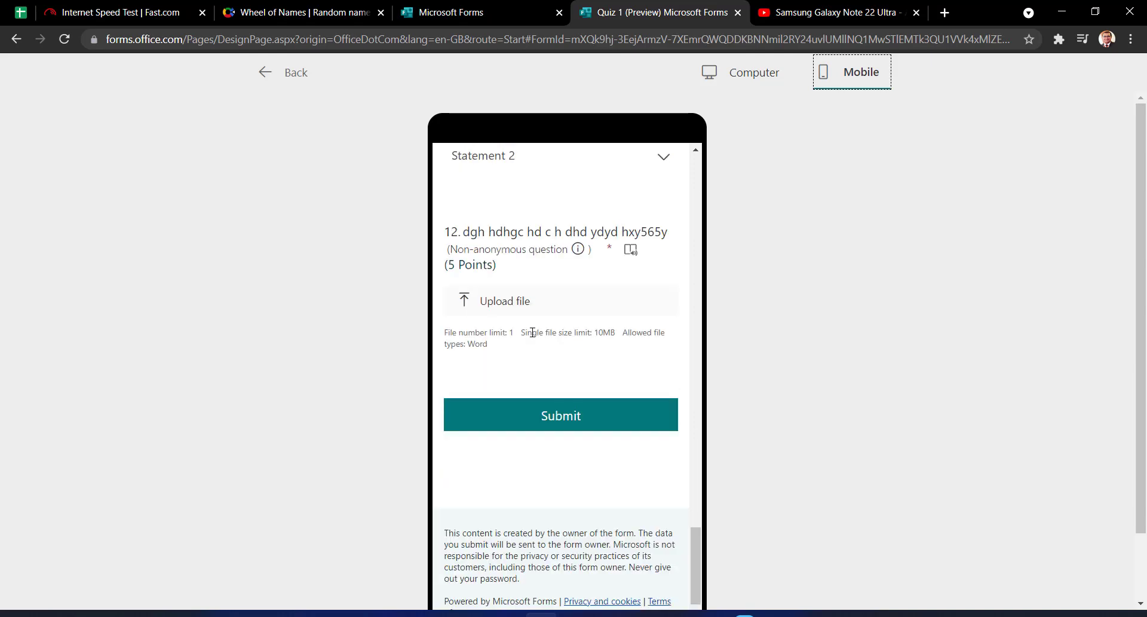
scroll(532, 333, up, 20)
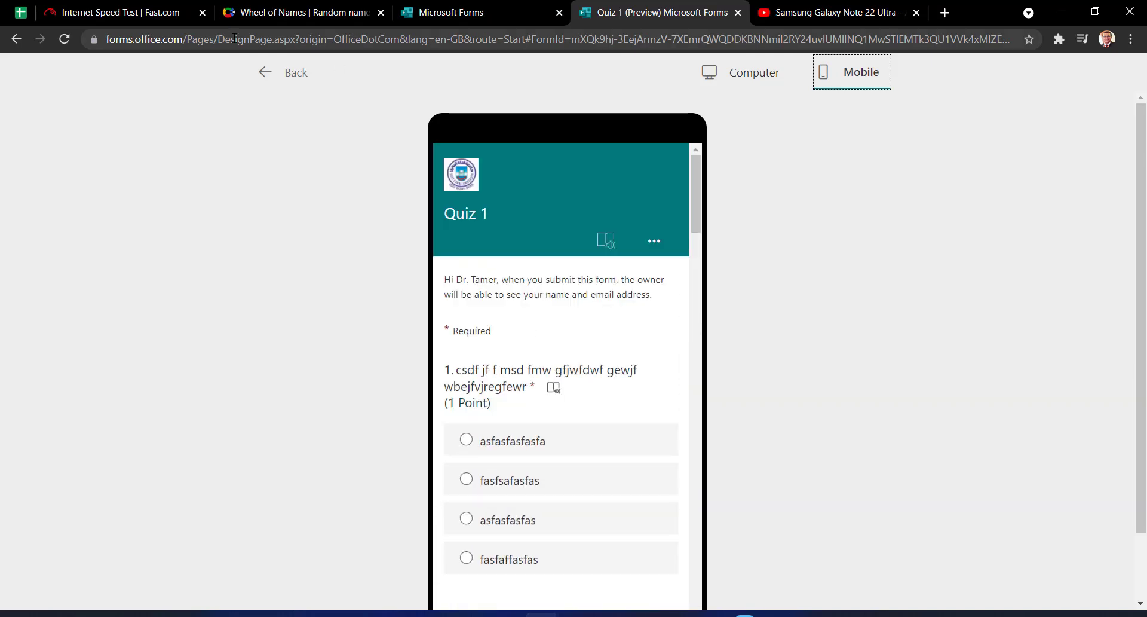
click(276, 73)
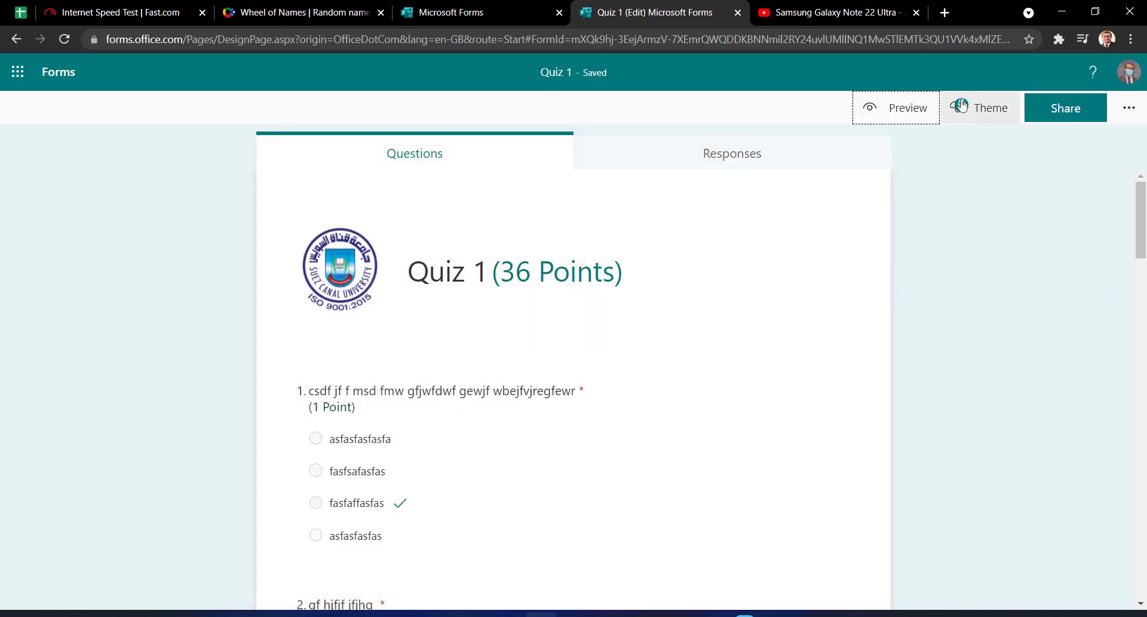
Try the theme with a hand writing with a pen, and apply the theme idea with classroom chairs on a wooden floor
click(971, 106)
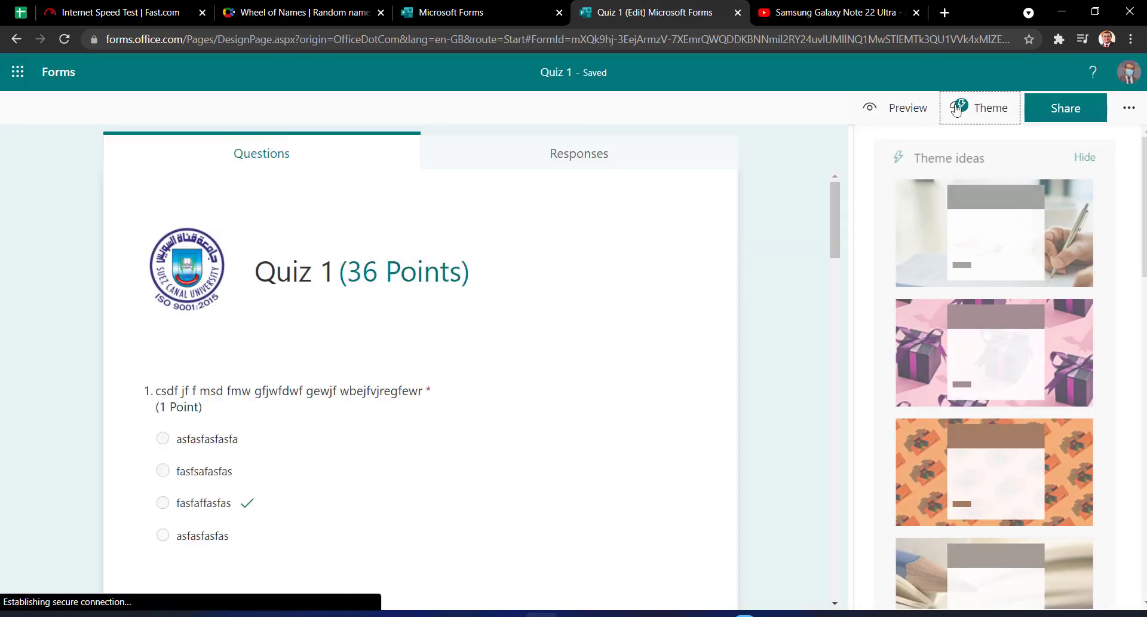
click(1066, 226)
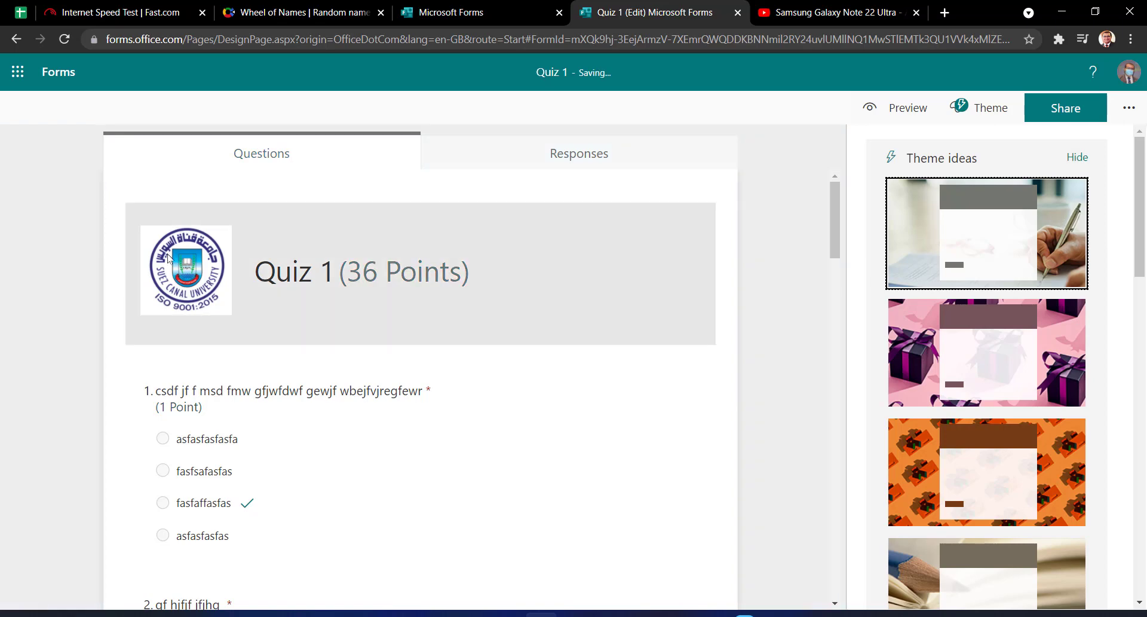
scroll(1053, 401, down, 5)
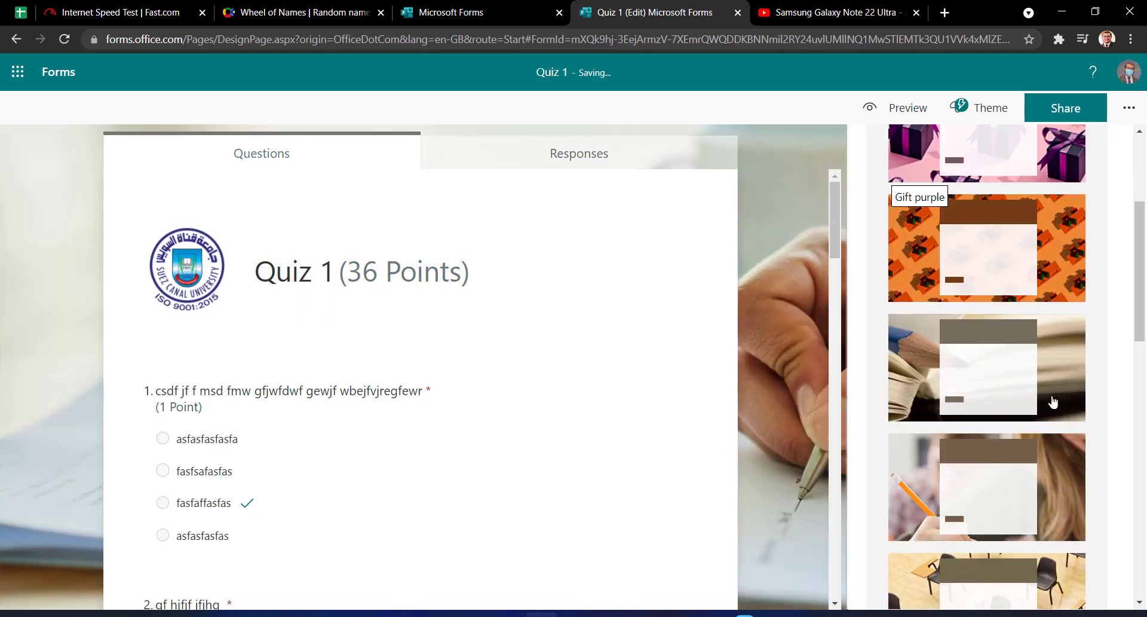
click(1039, 554)
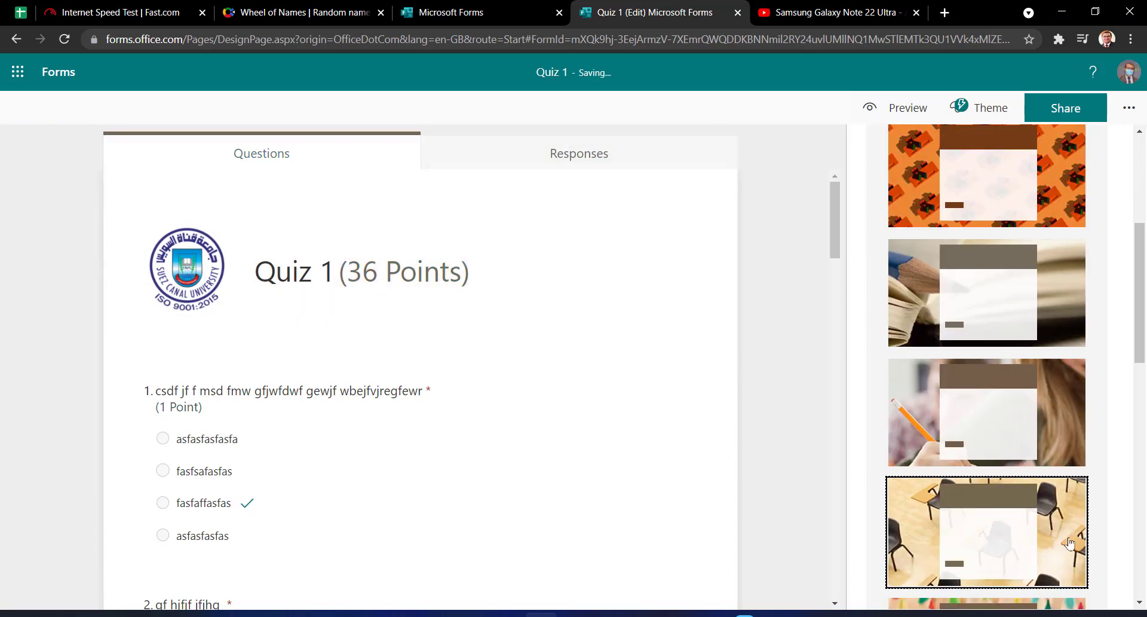
scroll(992, 454, down, 4)
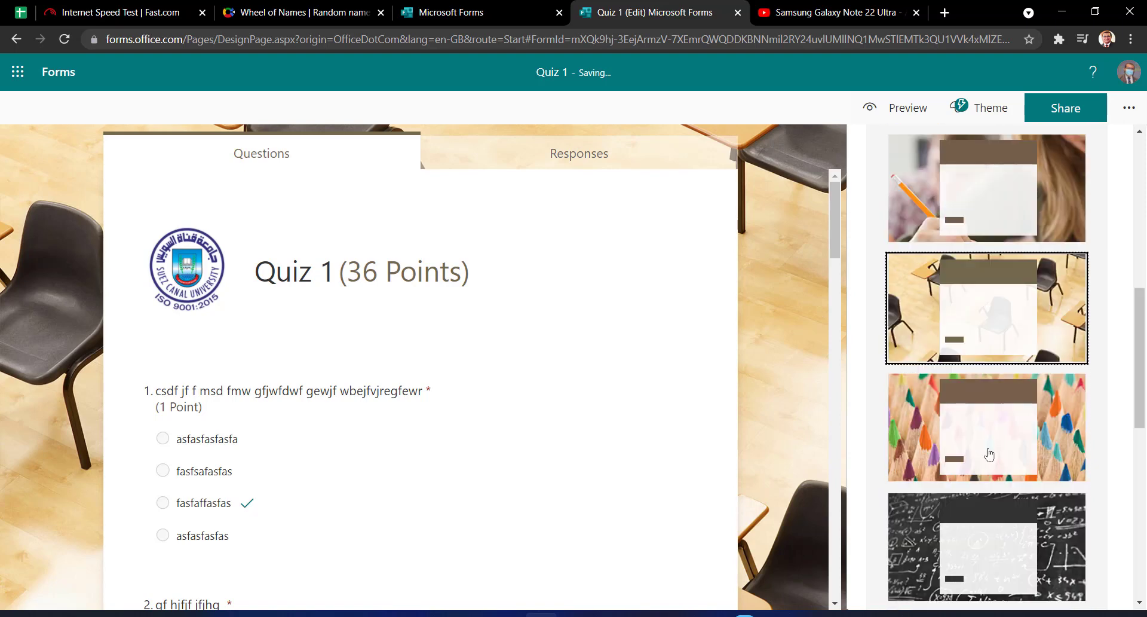
scroll(1061, 457, up, 1)
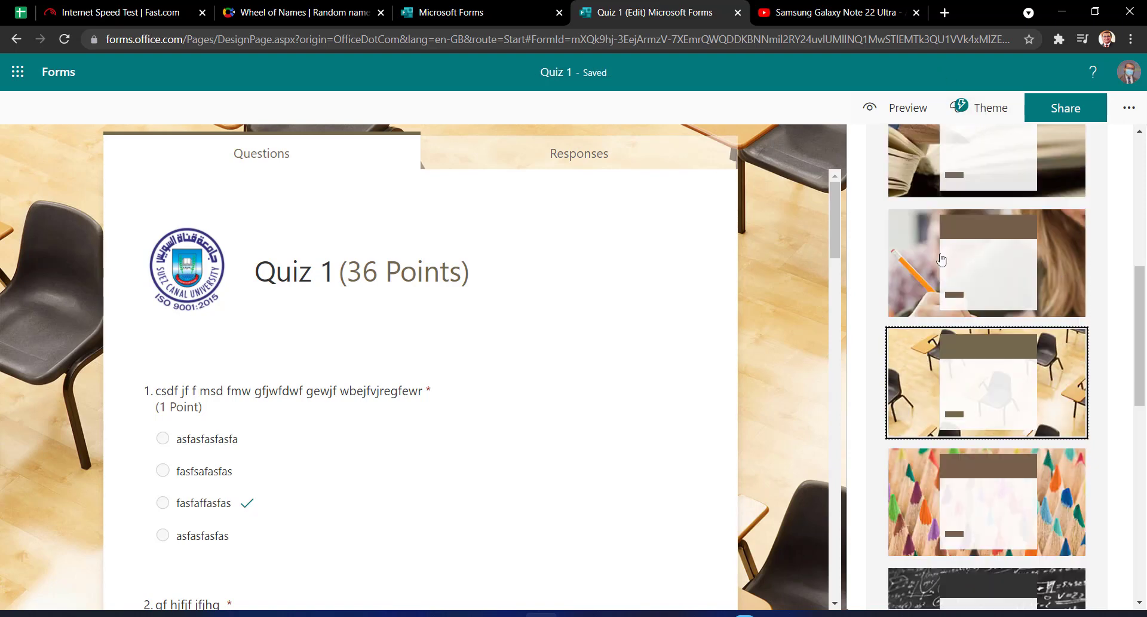
Examine the colour and illustration themes and the custom theme's image upload and hex colour options, and close the theme settings
scroll(956, 299, down, 11)
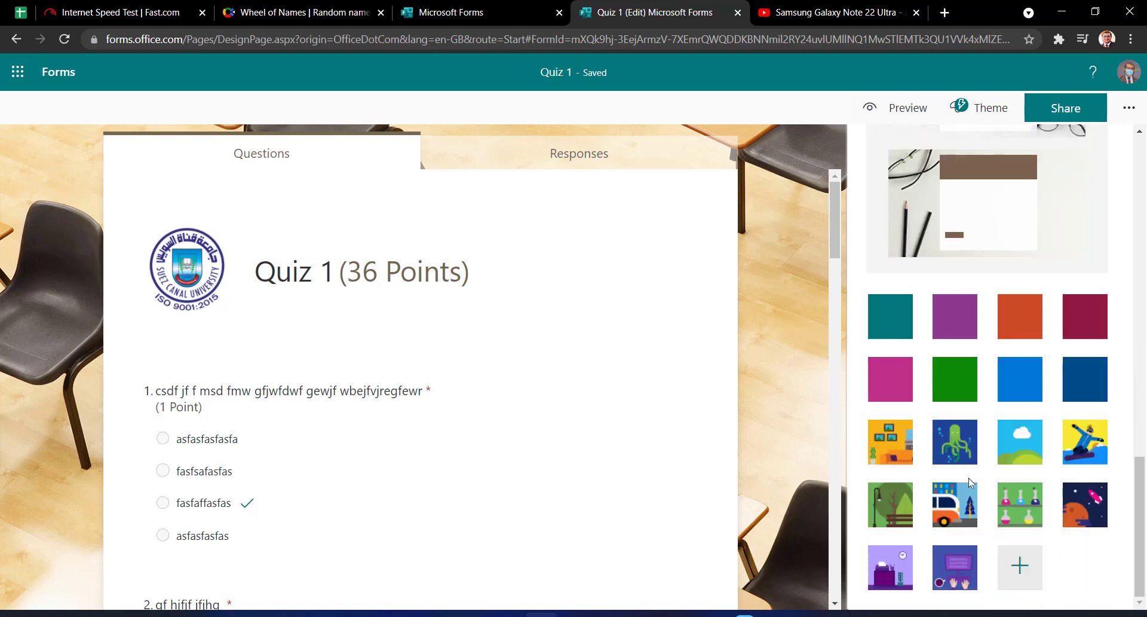
click(1020, 568)
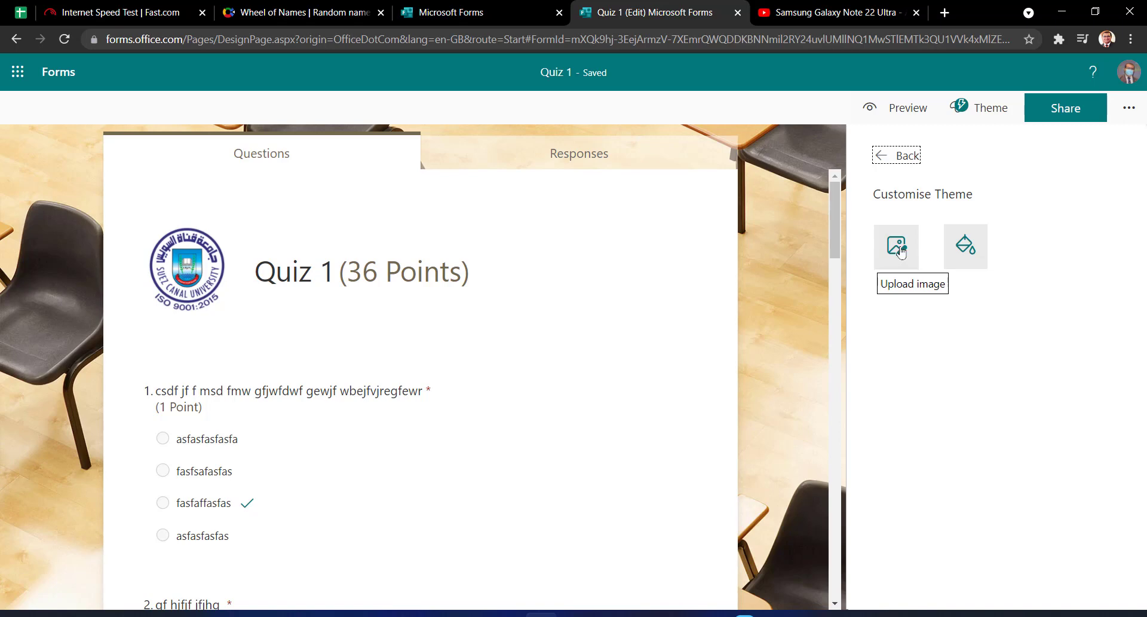
click(964, 246)
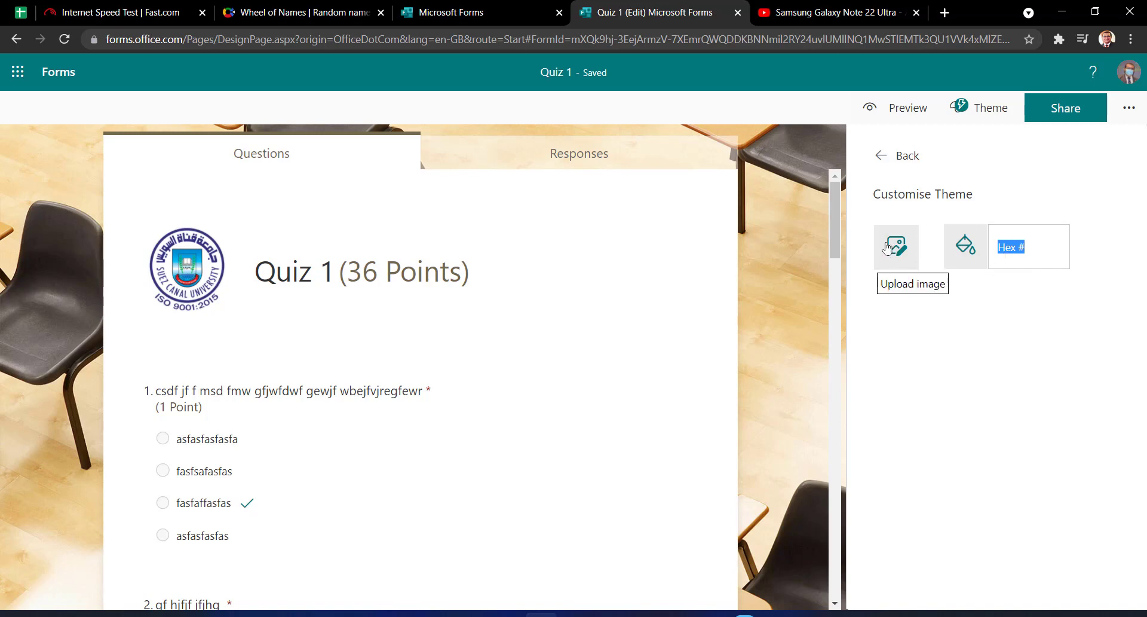
click(879, 155)
scroll(1105, 496, down, 2)
scroll(1105, 499, down, 8)
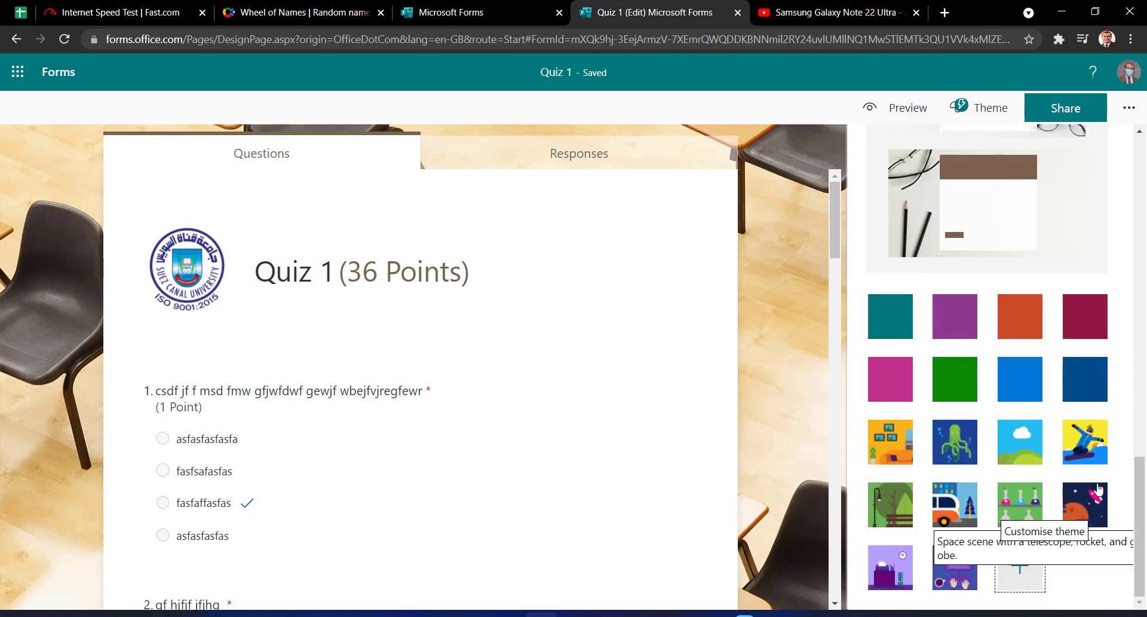
scroll(1016, 359, up, 8)
click(742, 139)
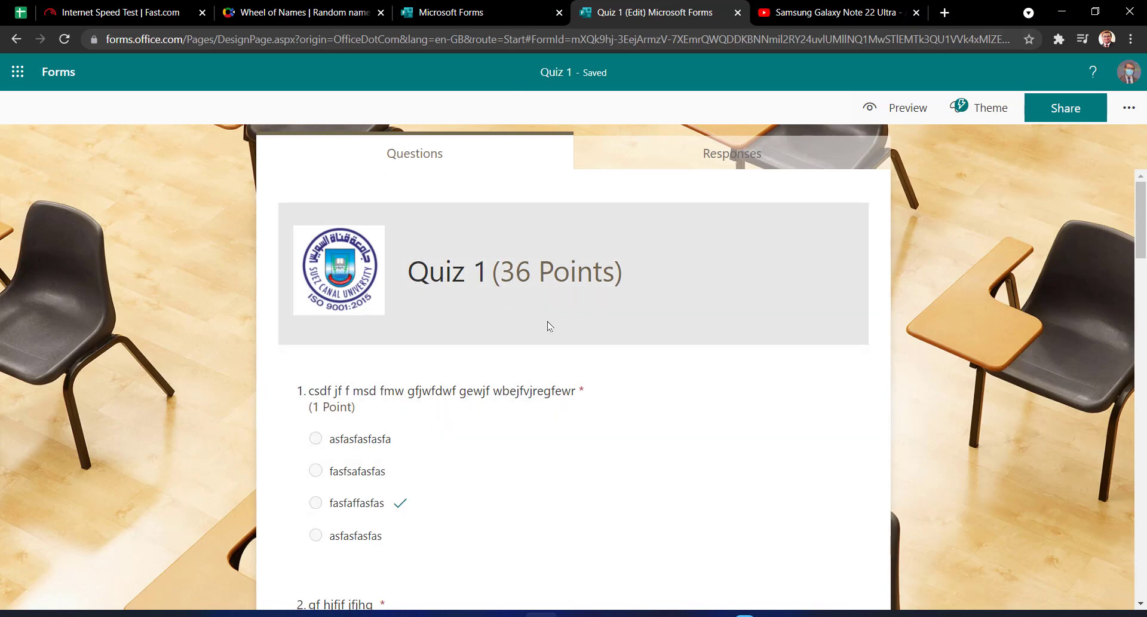
Add a new section after question 12 at the end of the quiz
scroll(811, 391, down, 20)
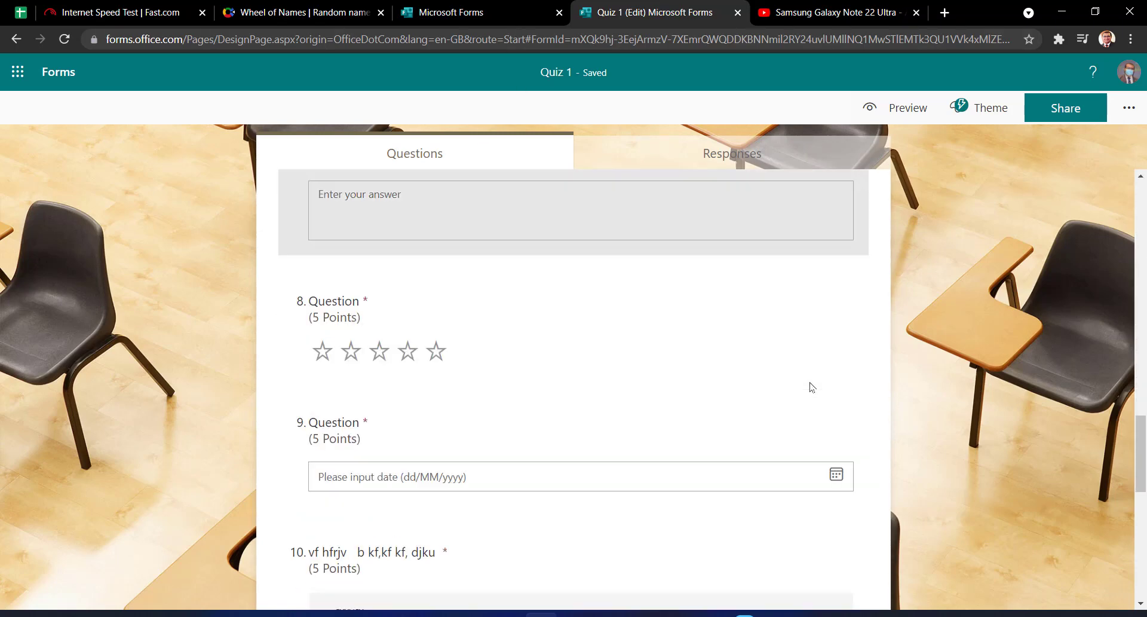
scroll(810, 389, down, 10)
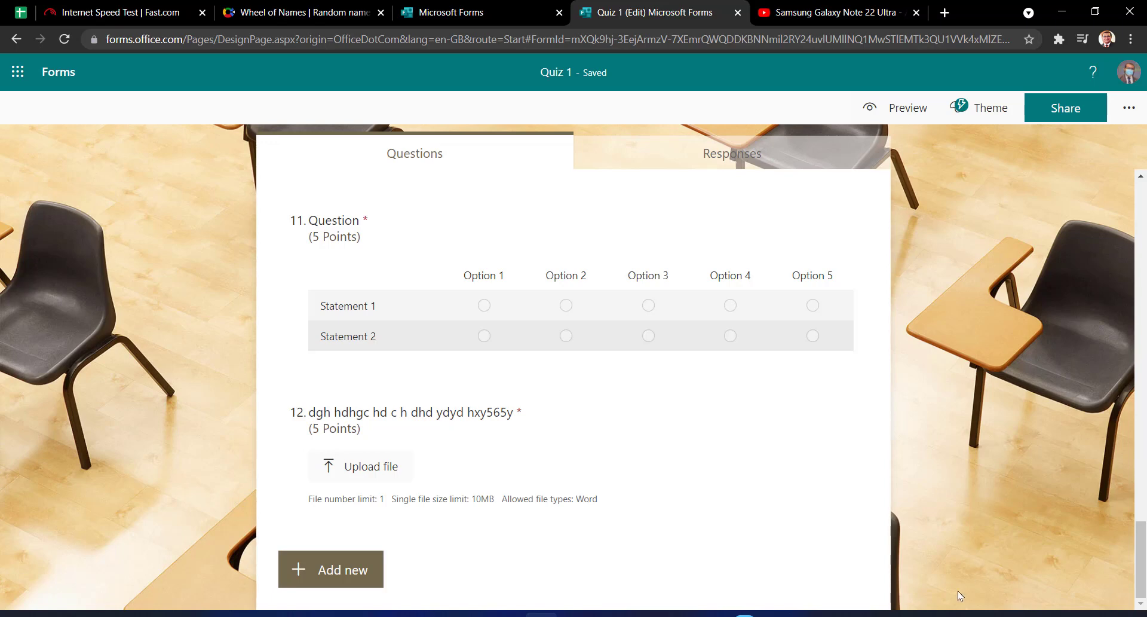
click(328, 571)
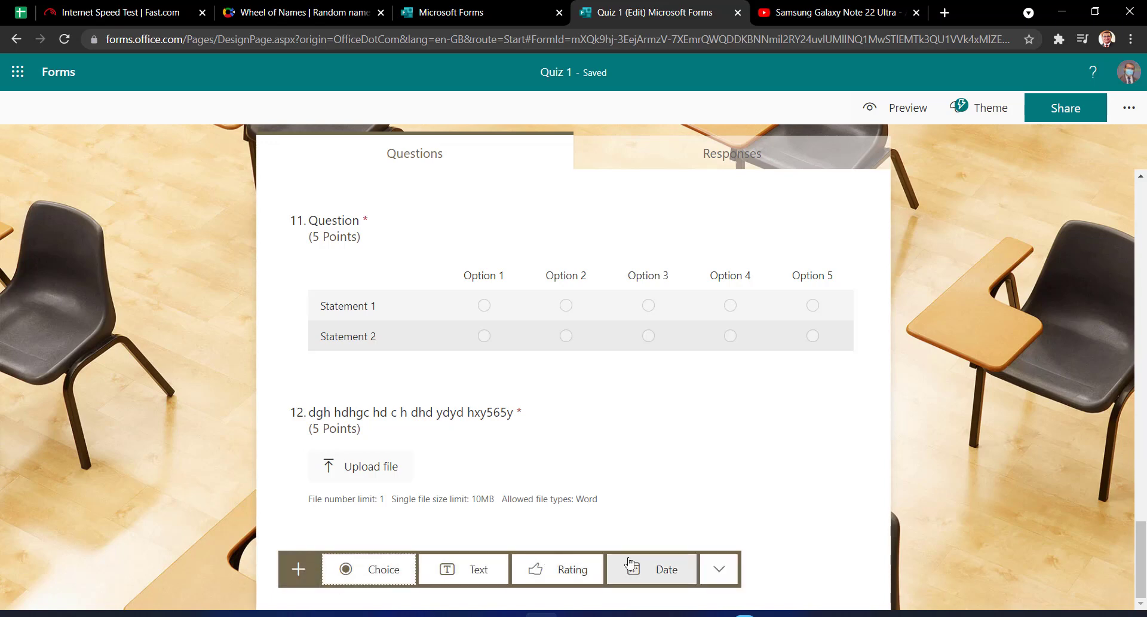
click(721, 569)
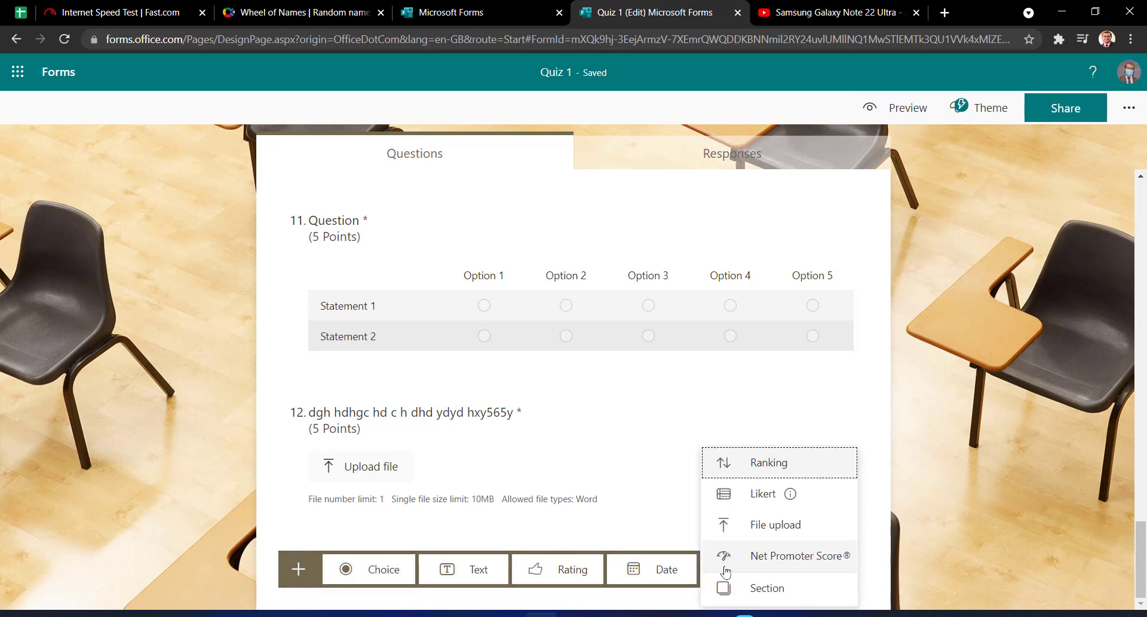
click(771, 588)
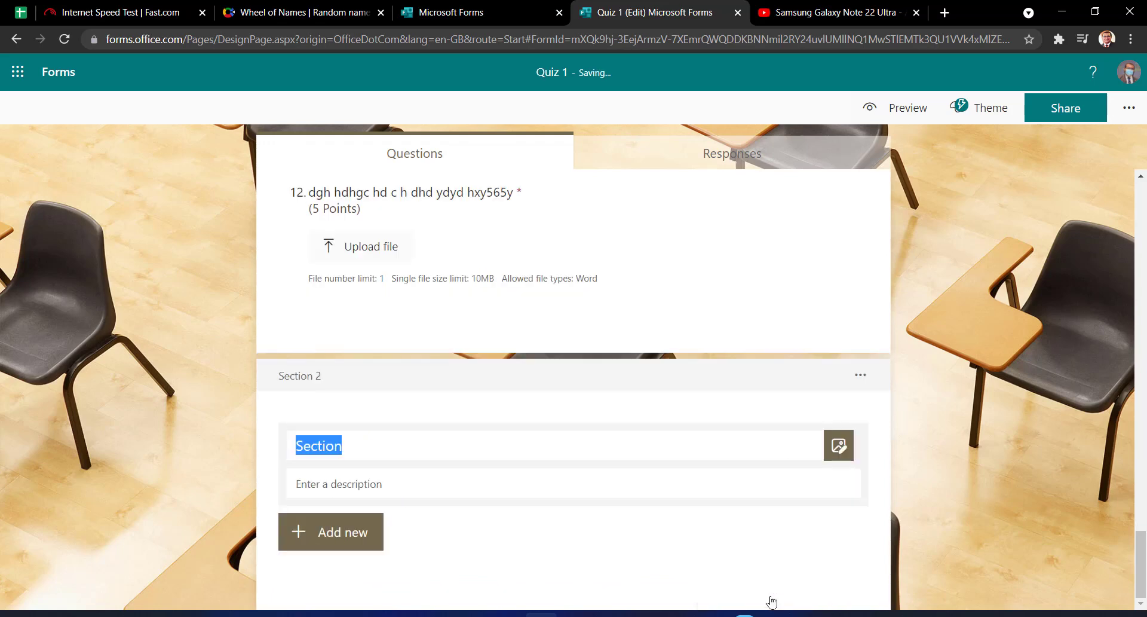
scroll(417, 400, up, 20)
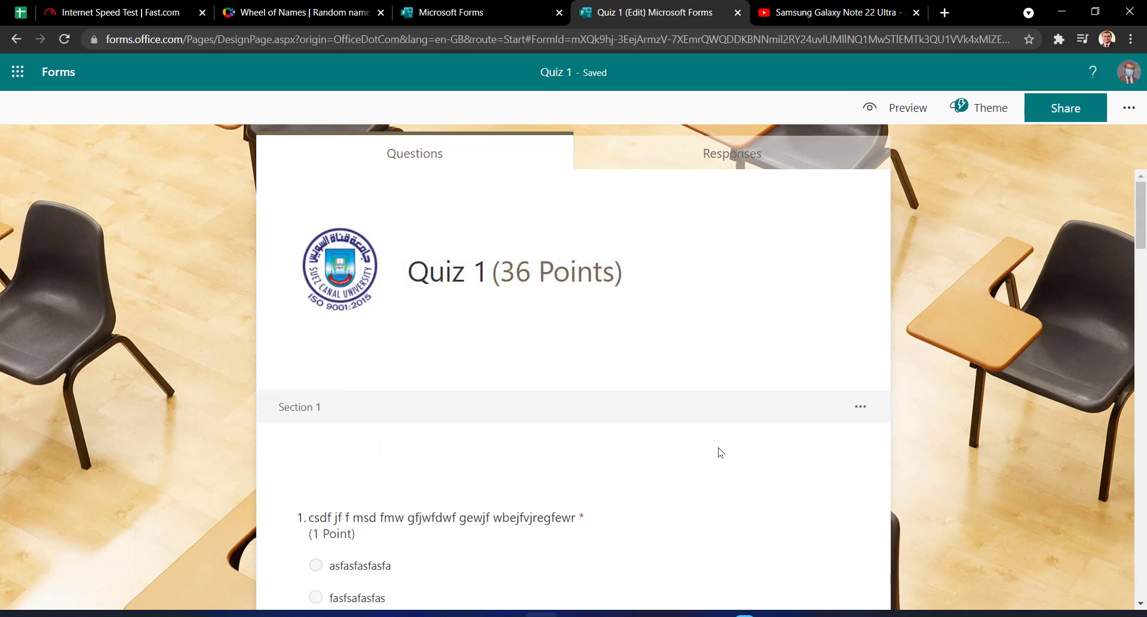
Examine Section 1's options for duplicating, removing, moving and branching the section
click(861, 406)
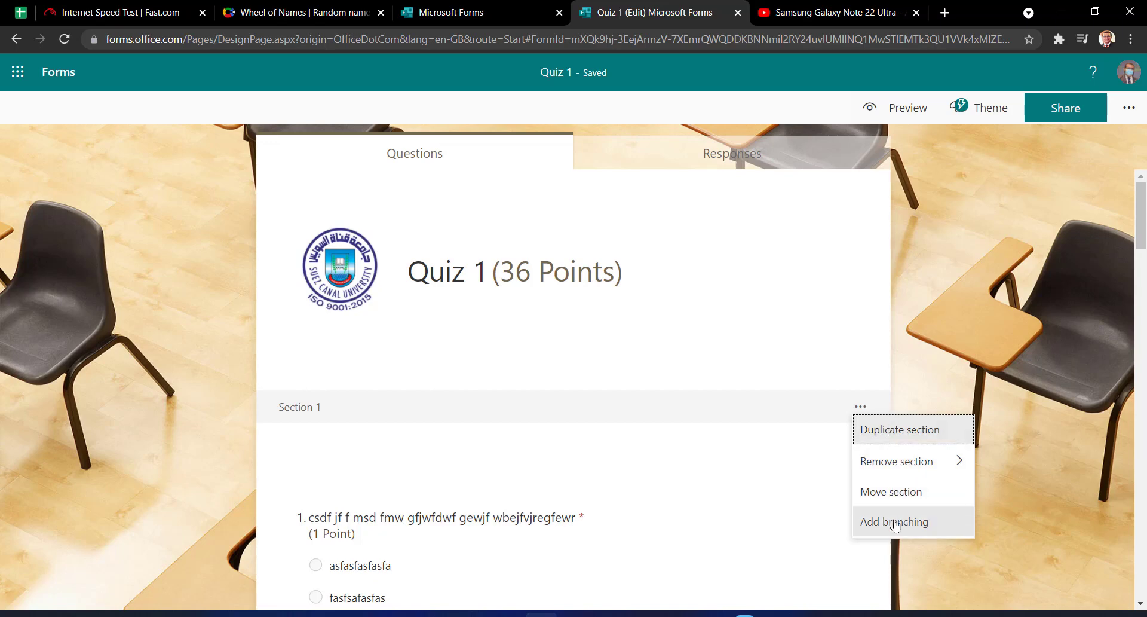
click(319, 408)
double_click(321, 409)
Title Section 2 "Case 2" and check its options for inserting an image or video
scroll(371, 406, down, 15)
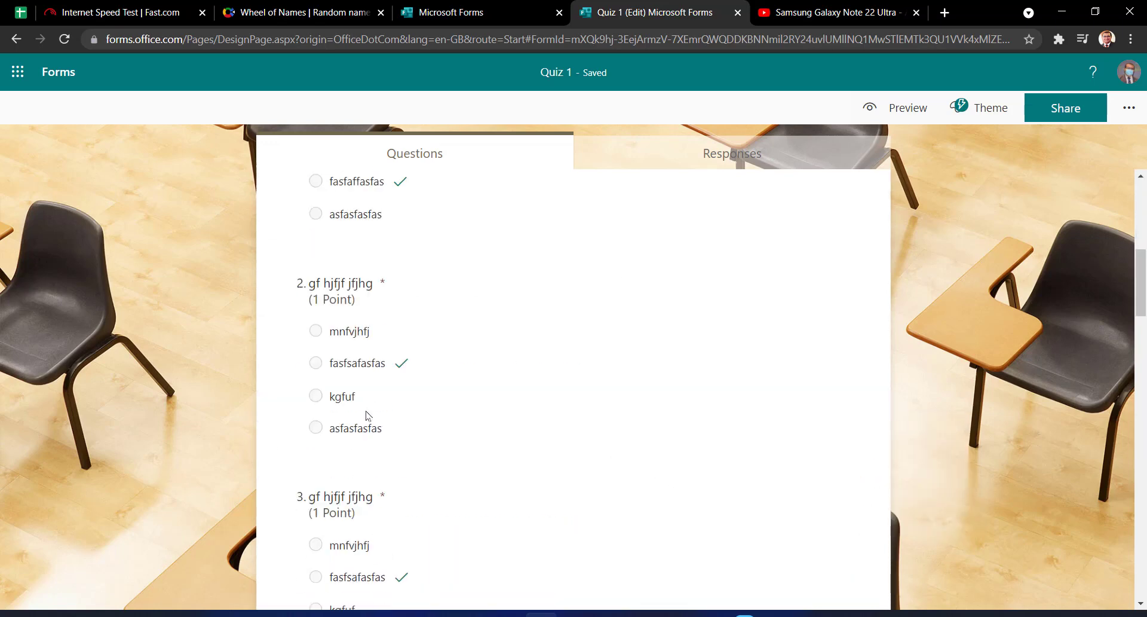
scroll(369, 404, down, 10)
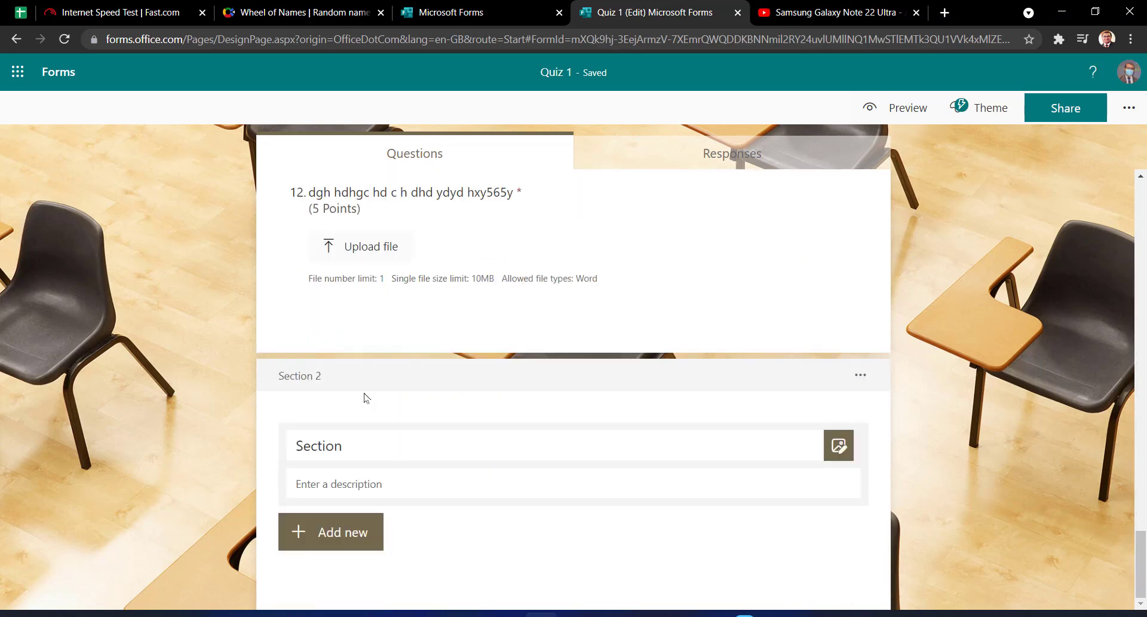
double_click(361, 439)
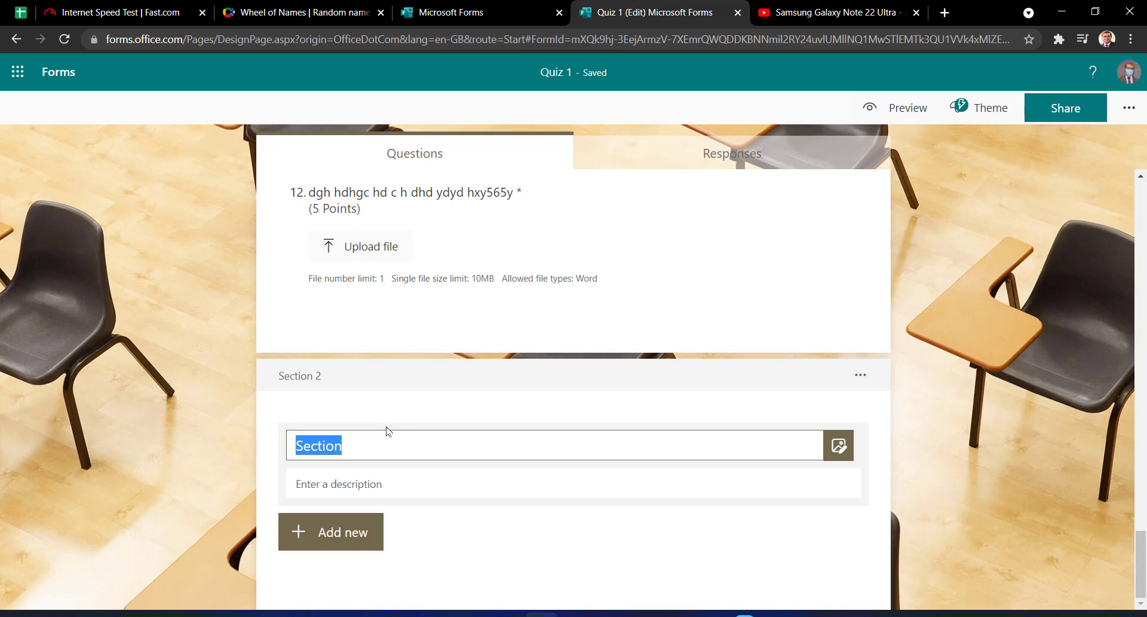
text(Case 2)
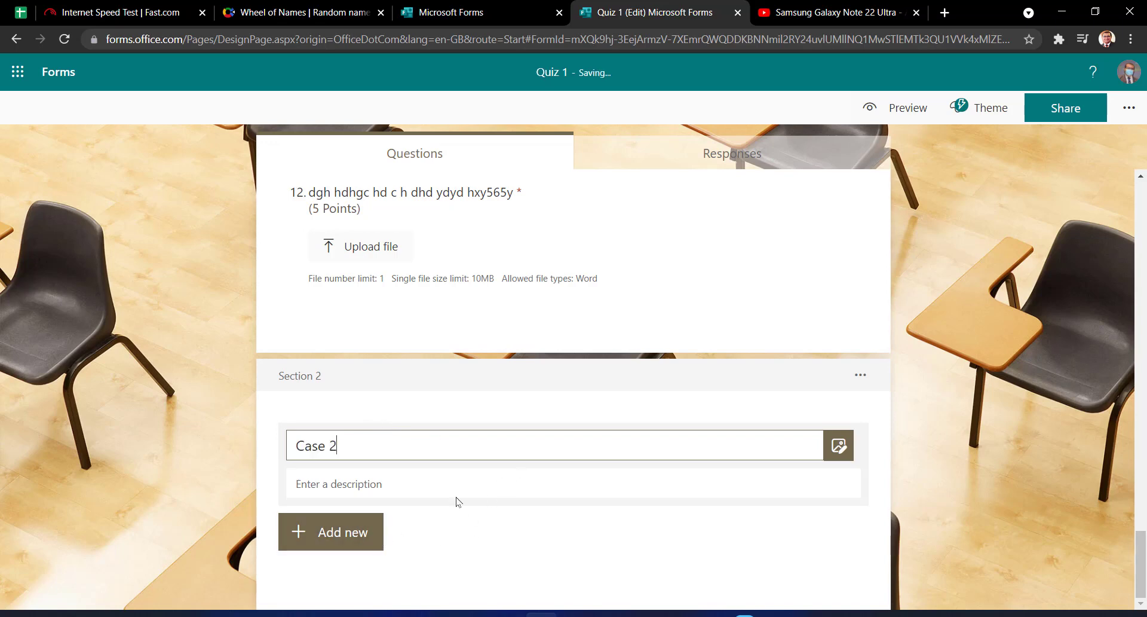
click(839, 446)
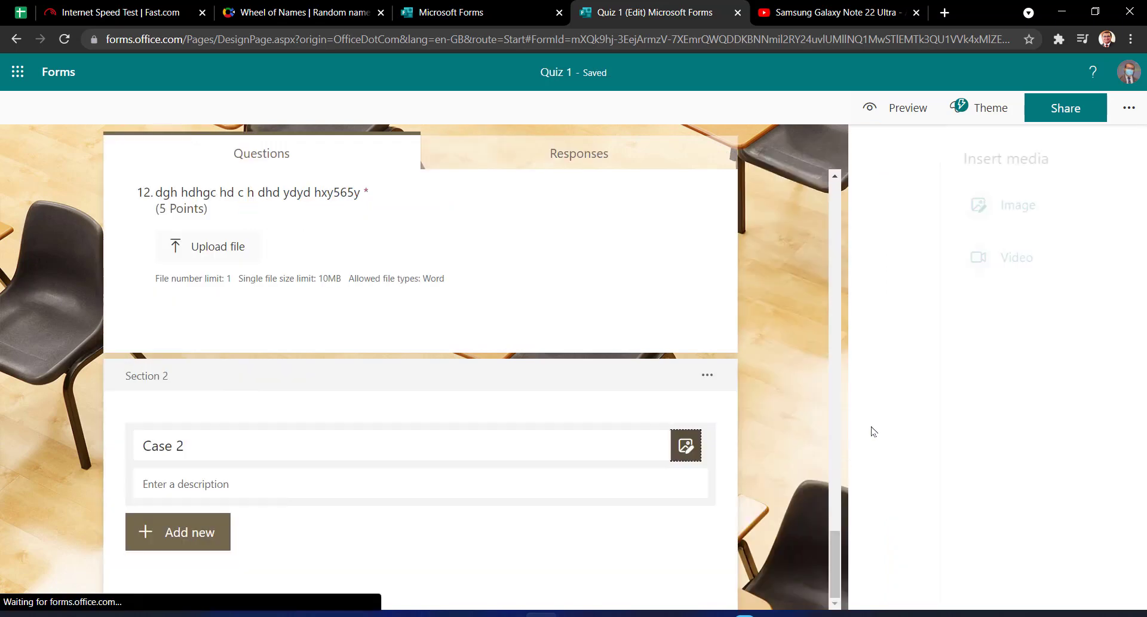
click(801, 421)
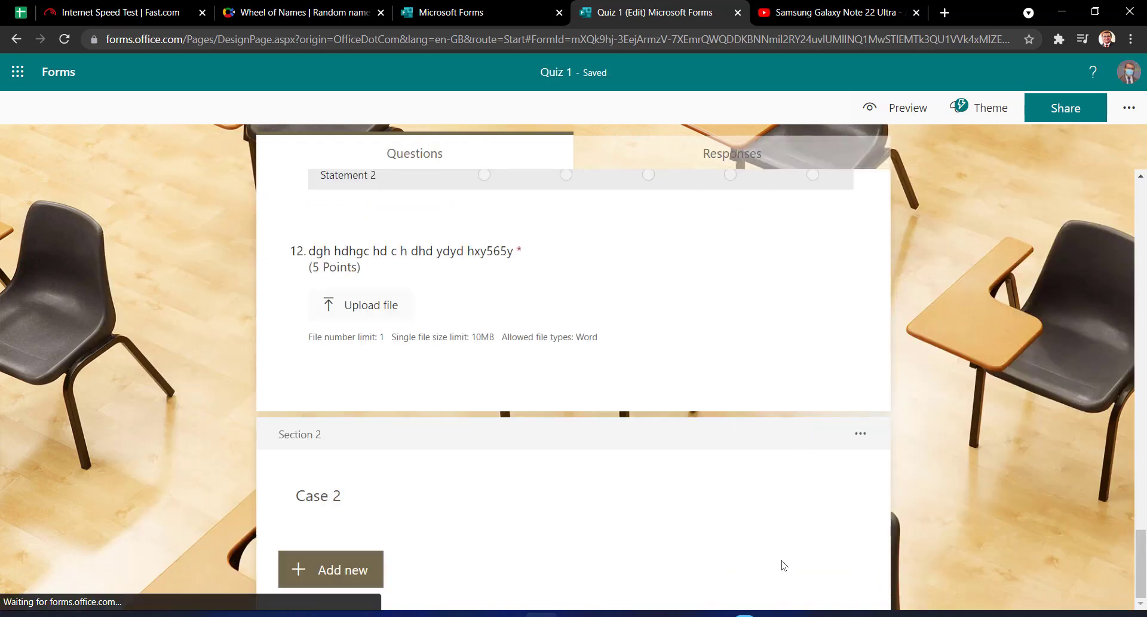
Add choice question 13 "kgfjfj" with the options "kgf" and "jvkvk" to the Case 2 section
click(333, 569)
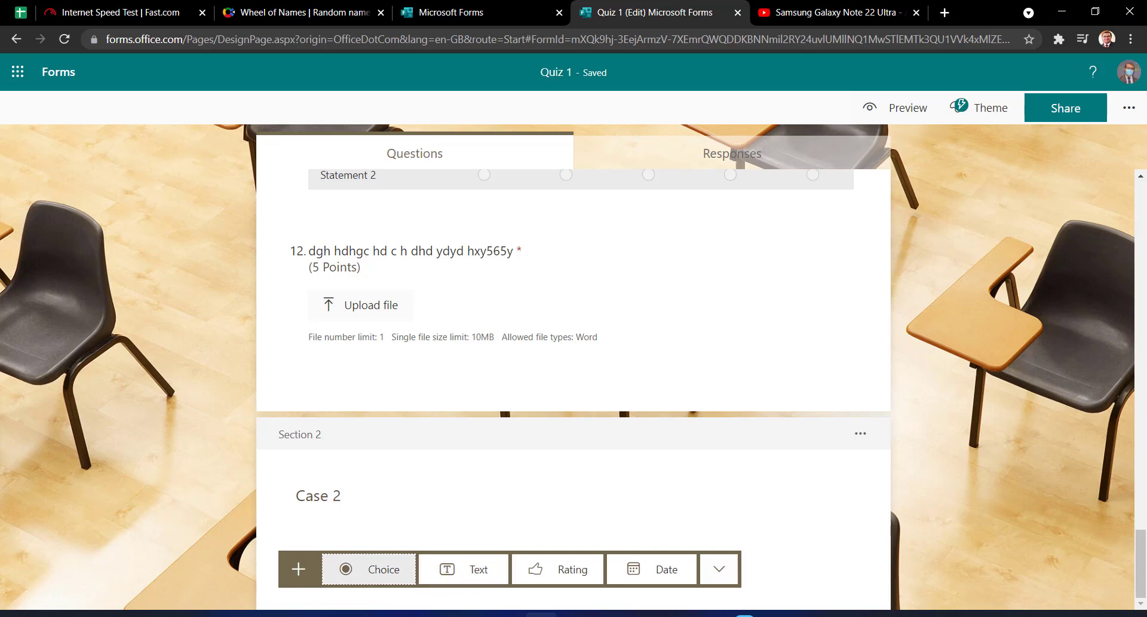
click(368, 577)
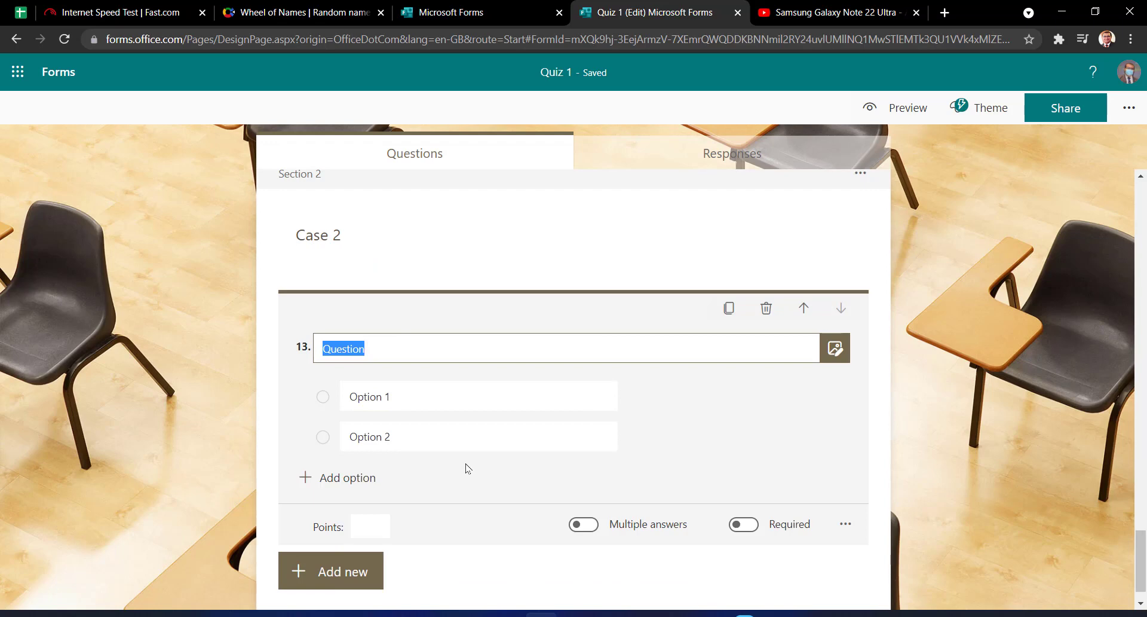
text(k)
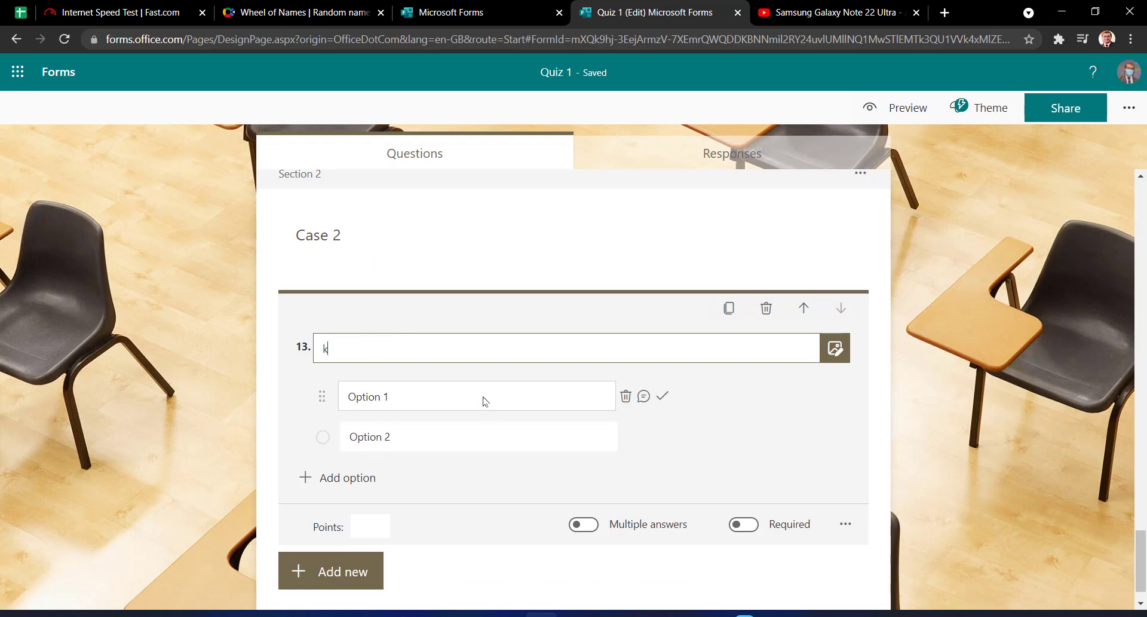
text(gfjfj)
click(483, 398)
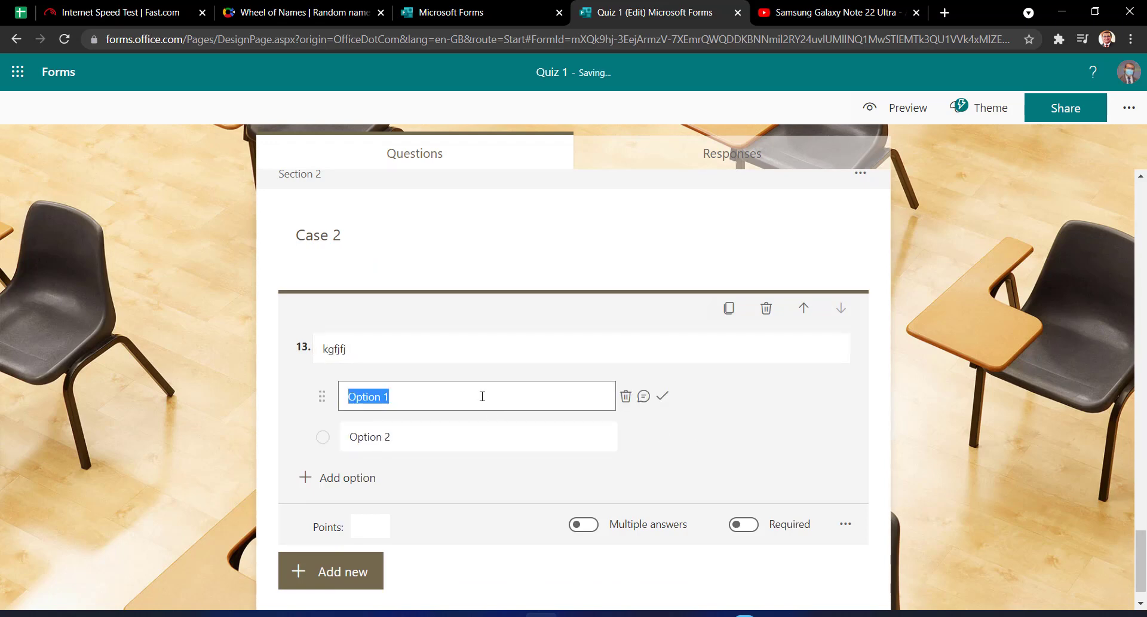
text(kgf)
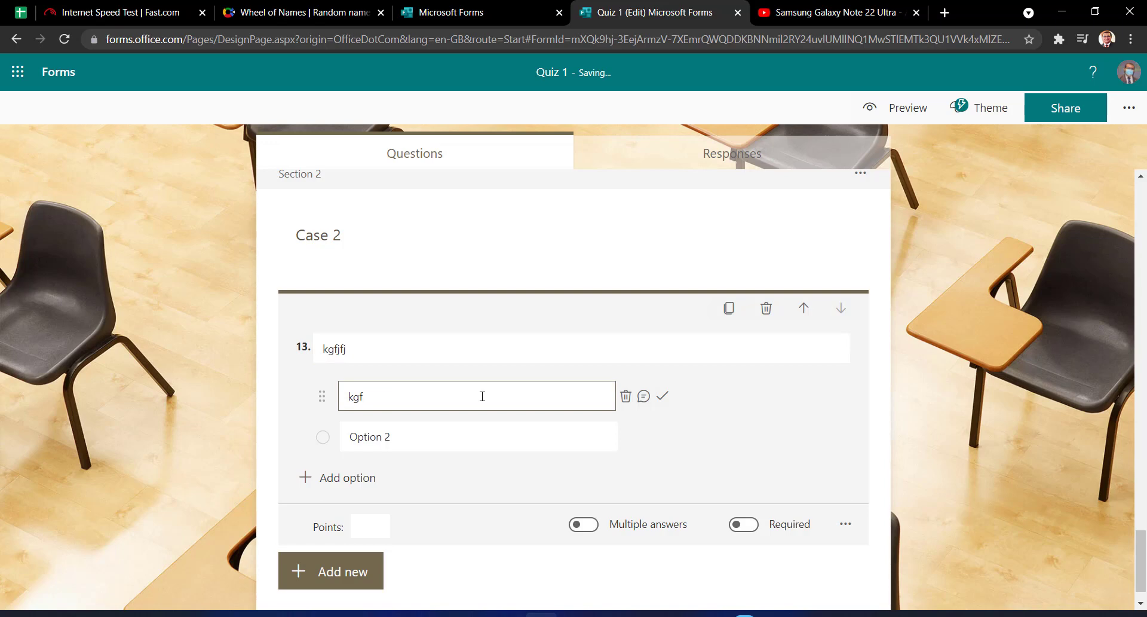
click(480, 439)
text(jvkvk)
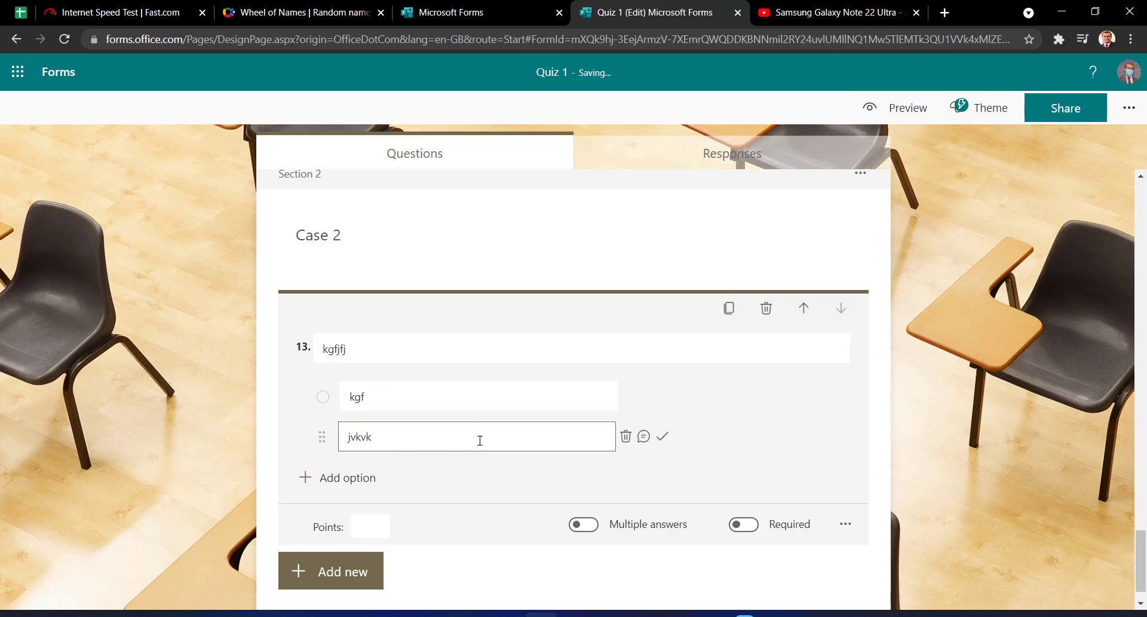
click(968, 357)
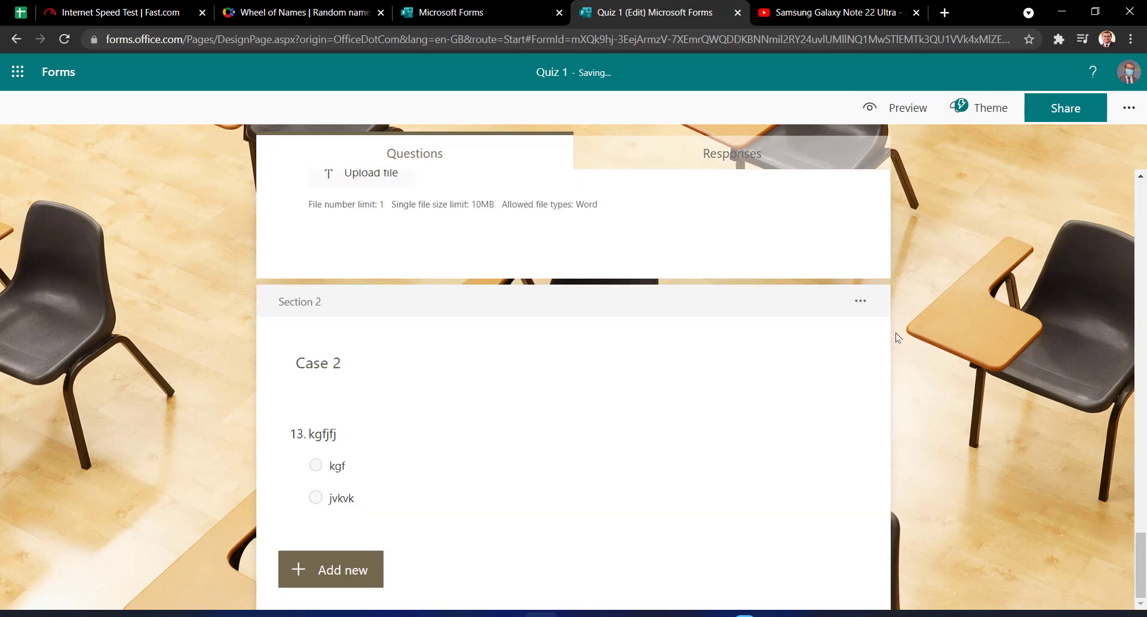
Add a text question titled "v fdyjncvmvm" after the choice question in the Case 2 section
click(327, 365)
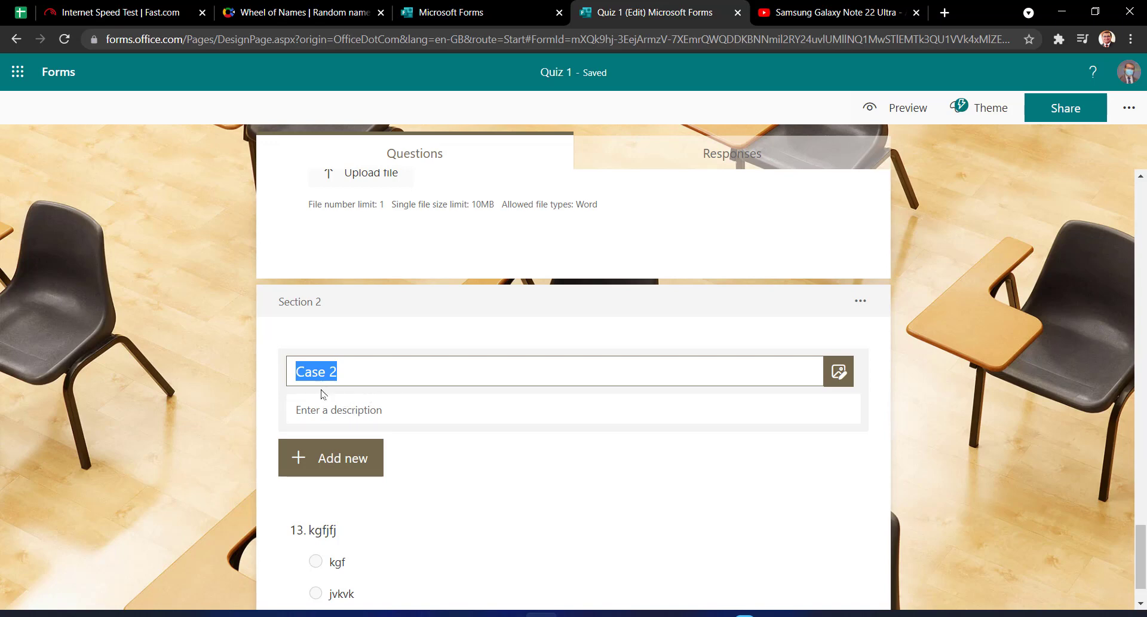
click(237, 390)
click(332, 568)
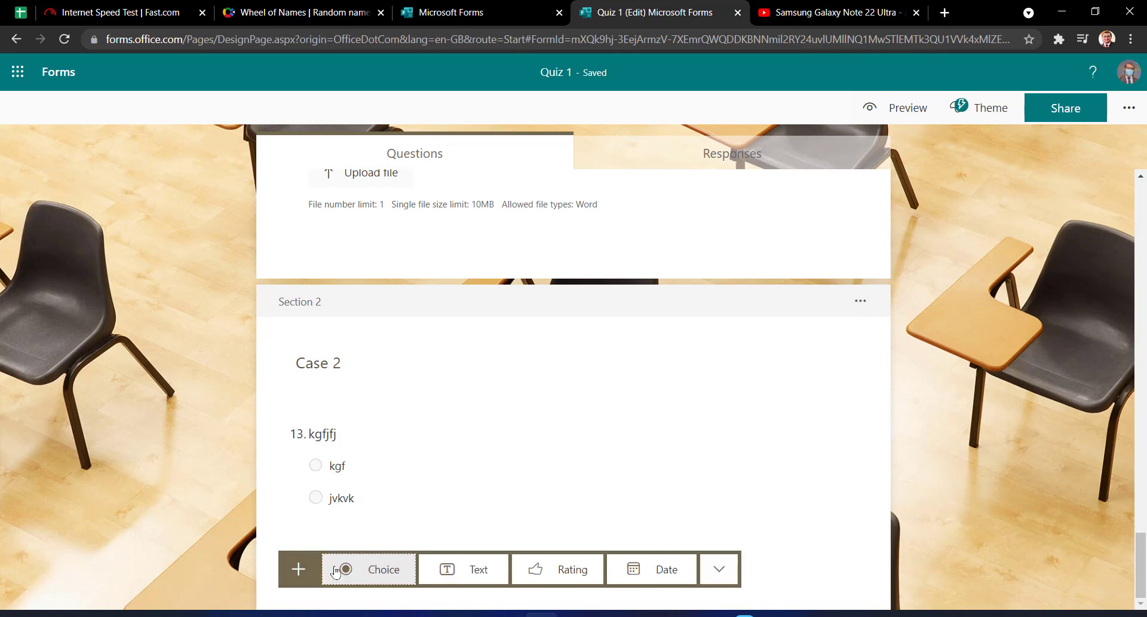
click(466, 594)
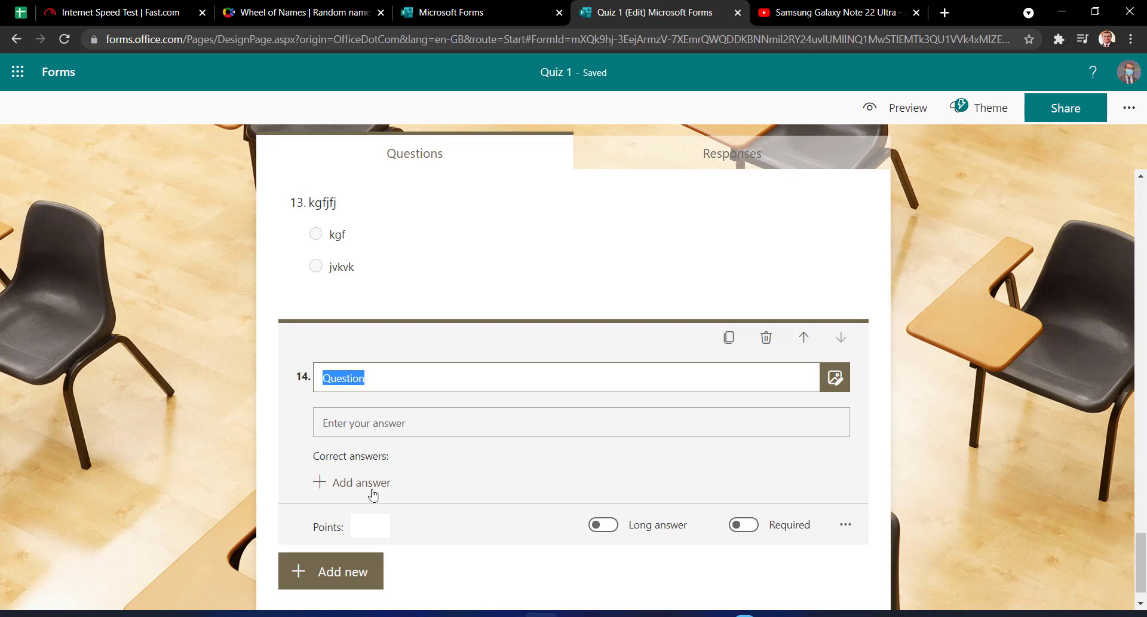
text(v fdyjncvmvm)
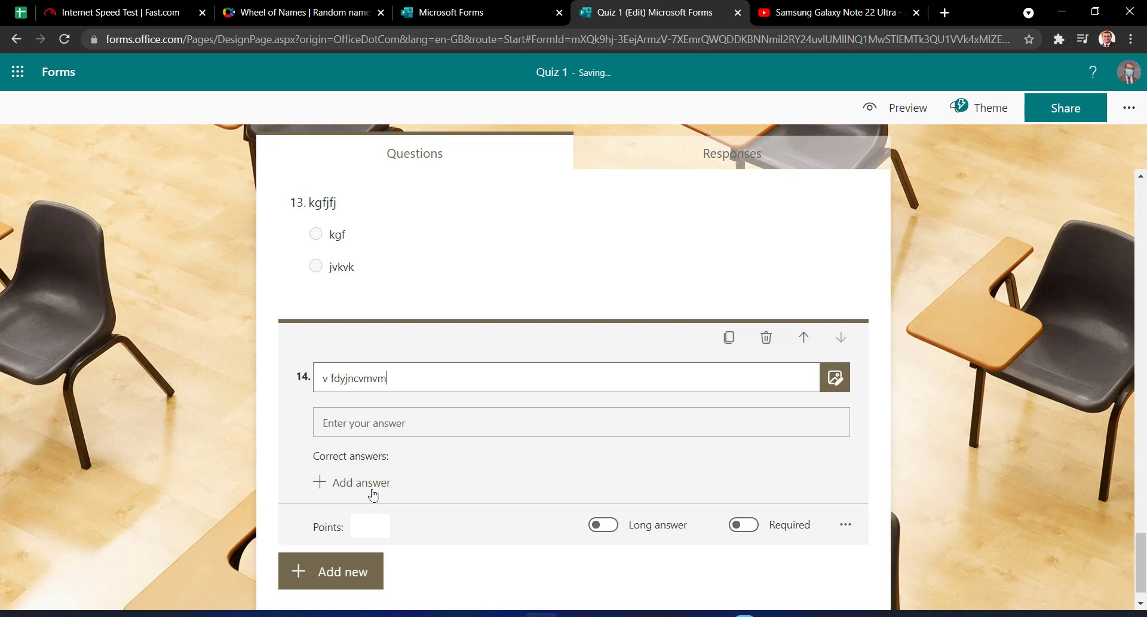
click(944, 362)
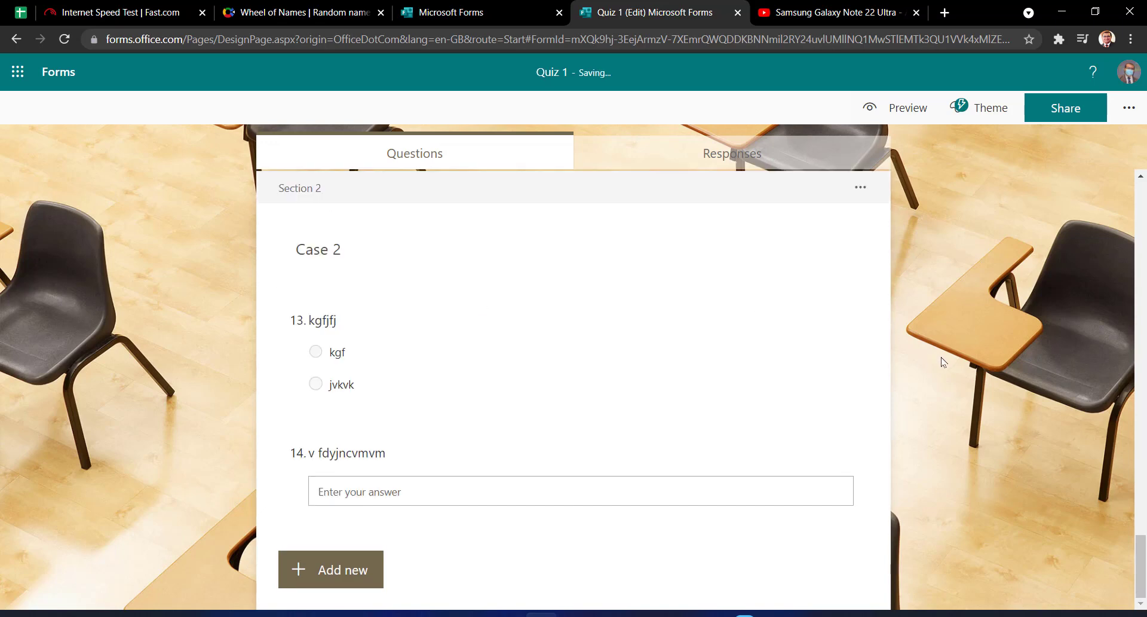
Move the text question "v fdyjncvmvm" above the choice question "kgfjfj" in the Case 2 section
click(428, 454)
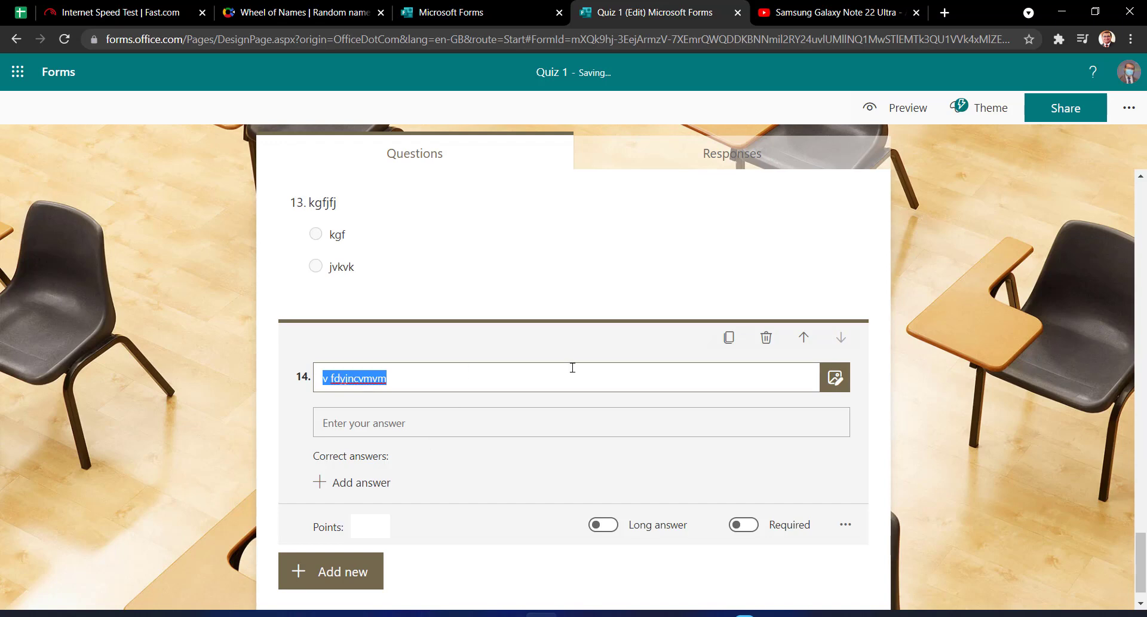
click(804, 338)
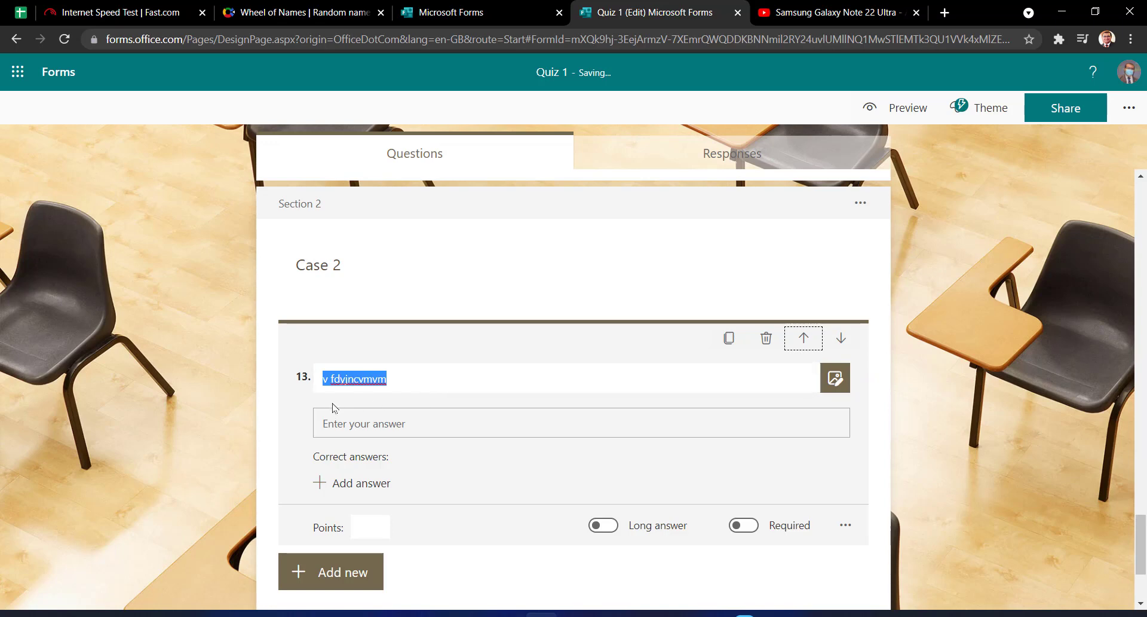
scroll(945, 461, down, 2)
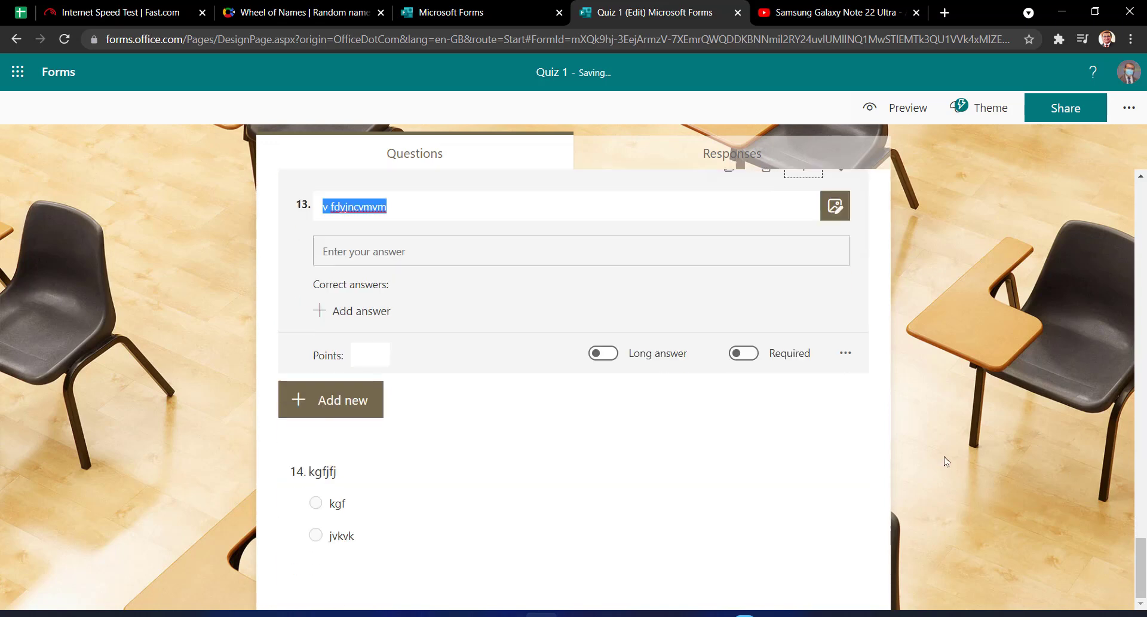
click(164, 502)
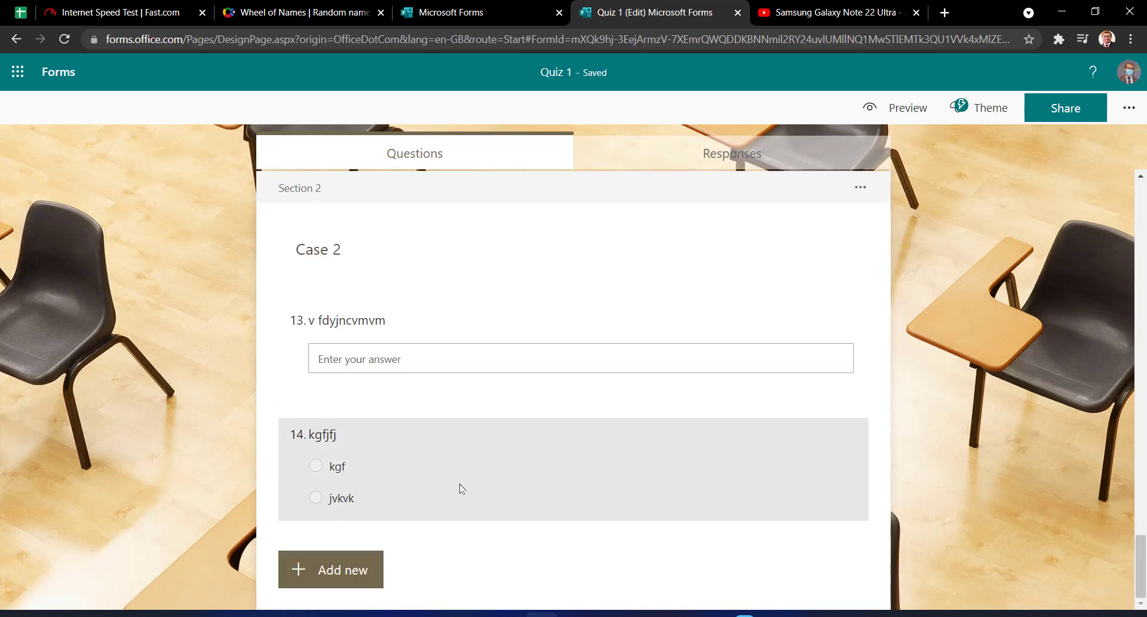
Preview the quiz and try to advance past question 12 to the next section without answering the required questions
click(905, 110)
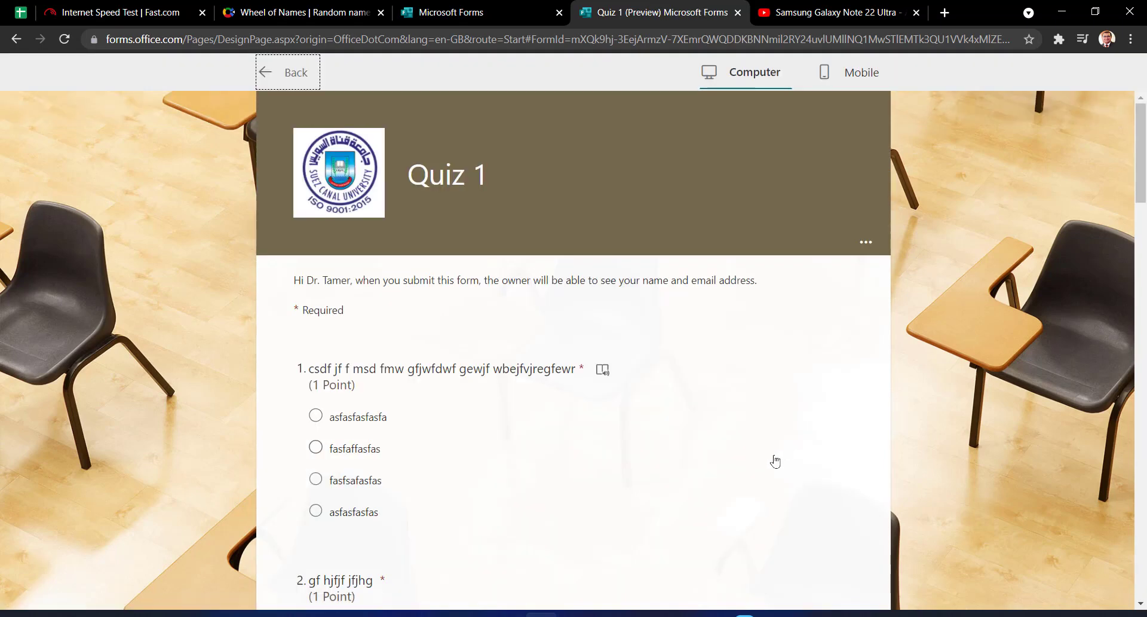
scroll(777, 457, down, 5)
scroll(776, 461, down, 6)
scroll(776, 461, up, 5)
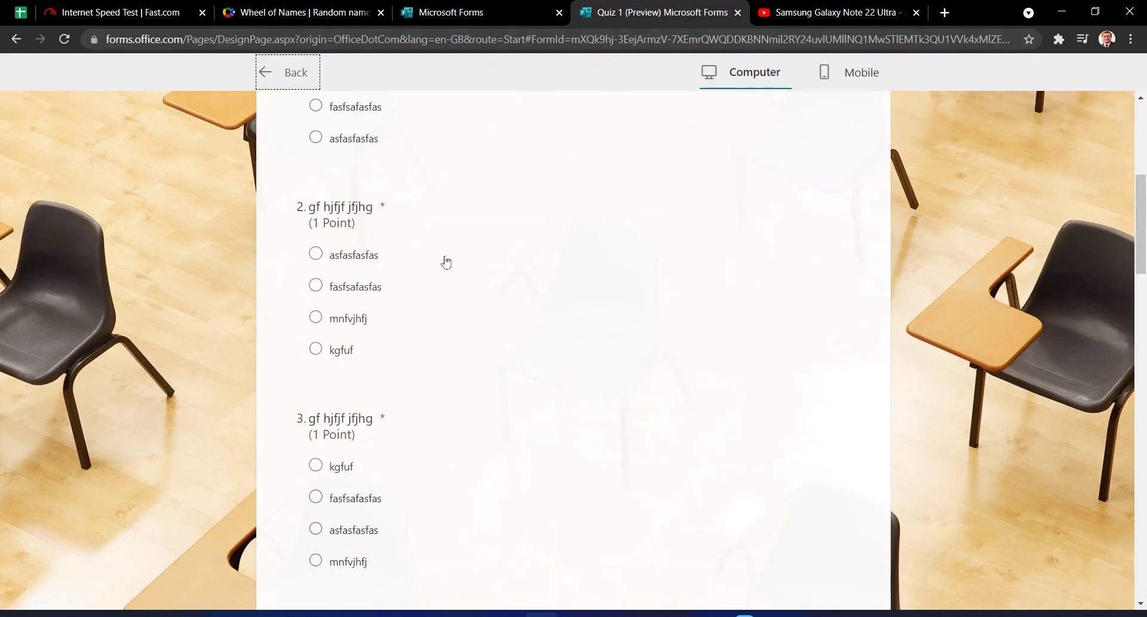
scroll(446, 262, down, 6)
scroll(445, 261, down, 15)
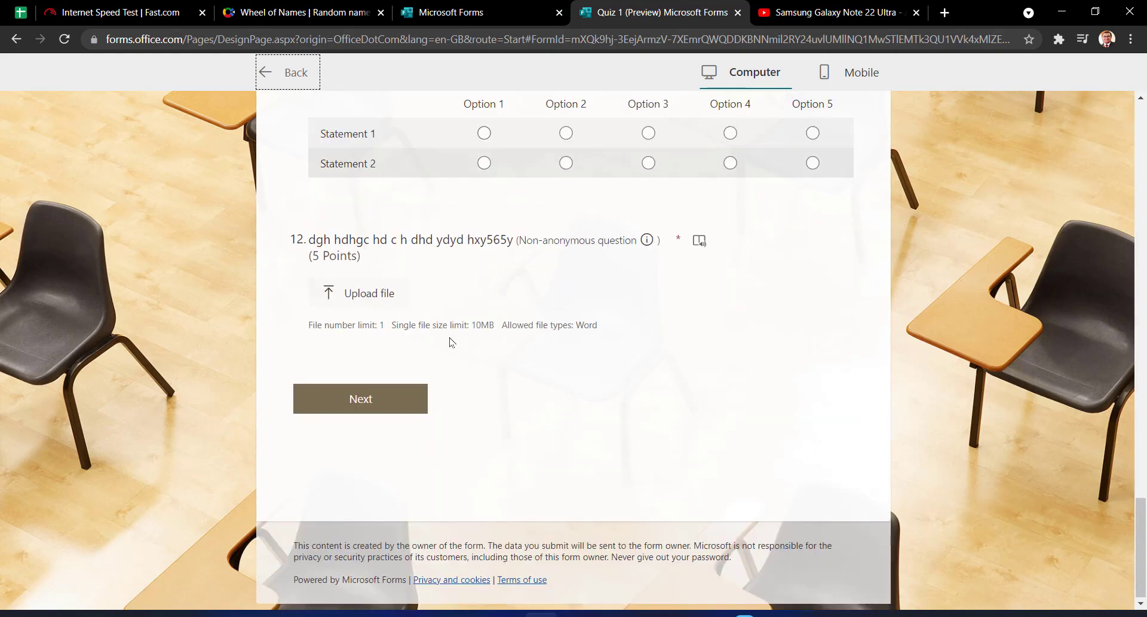
click(359, 406)
scroll(512, 402, up, 8)
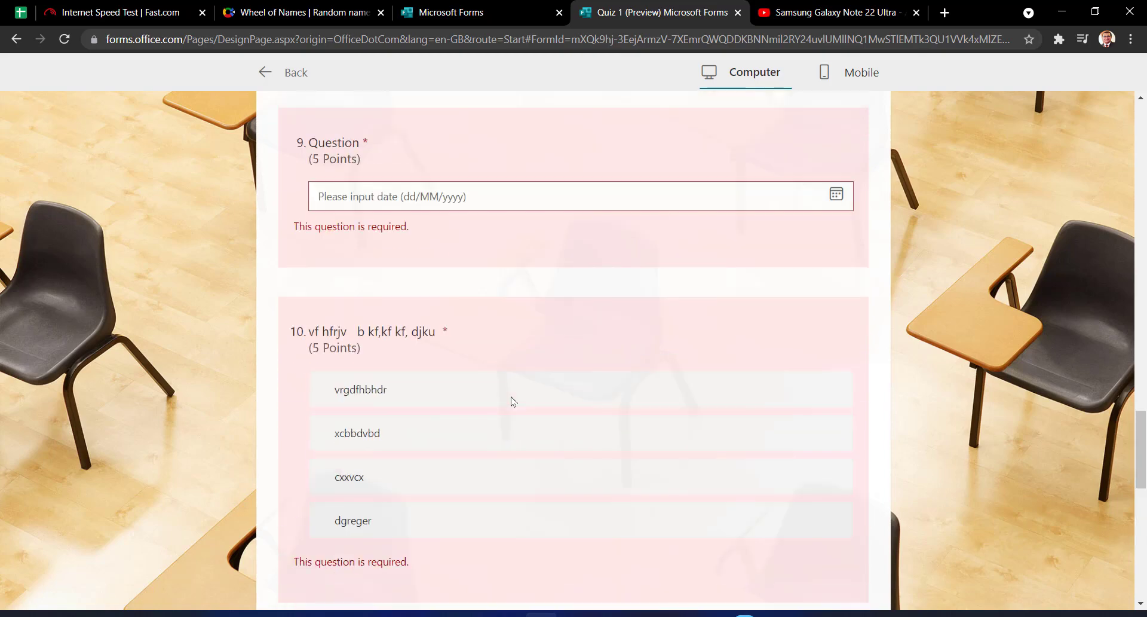
scroll(472, 156, up, 10)
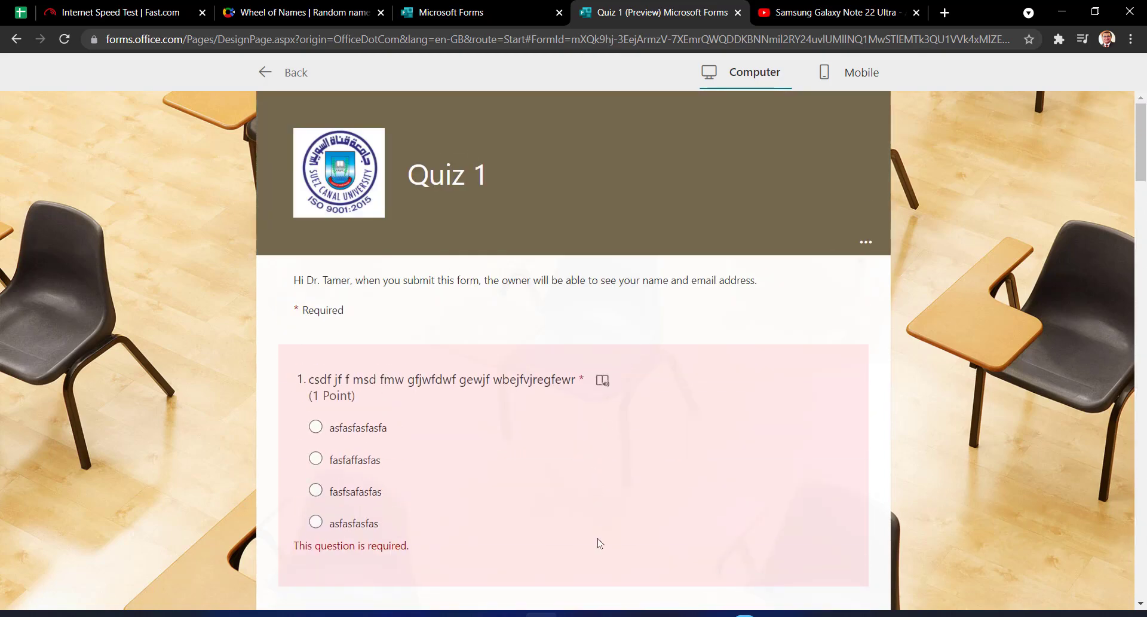
Answer preview questions 1 to 3 with "fasfaffasfas", "mnfvjhfj" and "asfasfasfas"
scroll(602, 444, down, 1)
scroll(603, 444, down, 6)
scroll(600, 476, up, 6)
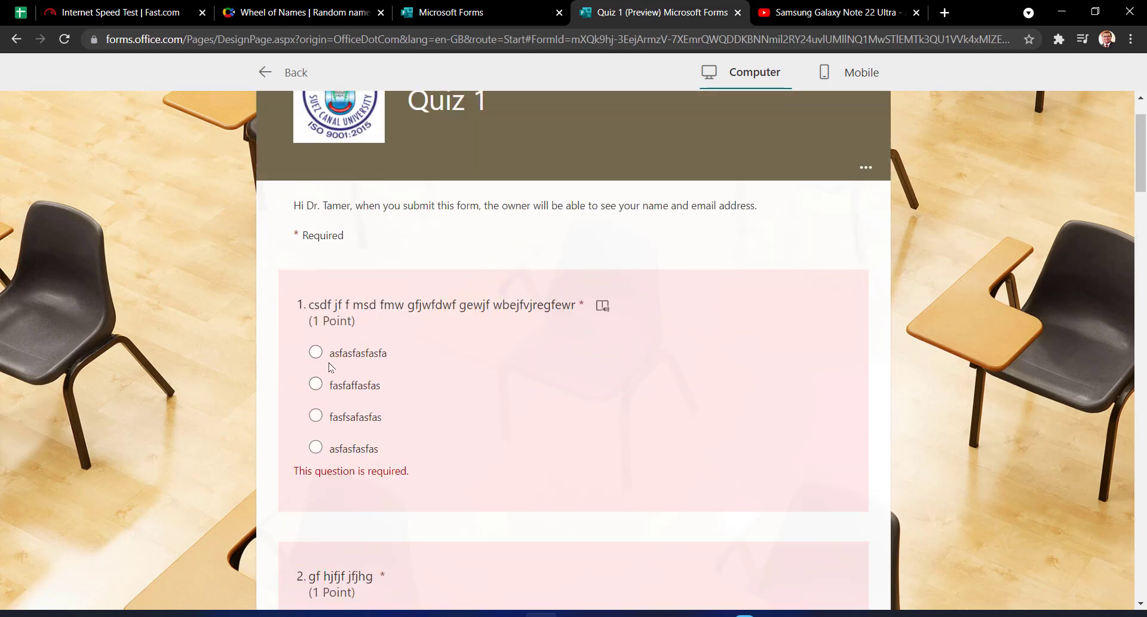
click(344, 385)
scroll(341, 419, down, 3)
click(343, 422)
scroll(343, 456, down, 5)
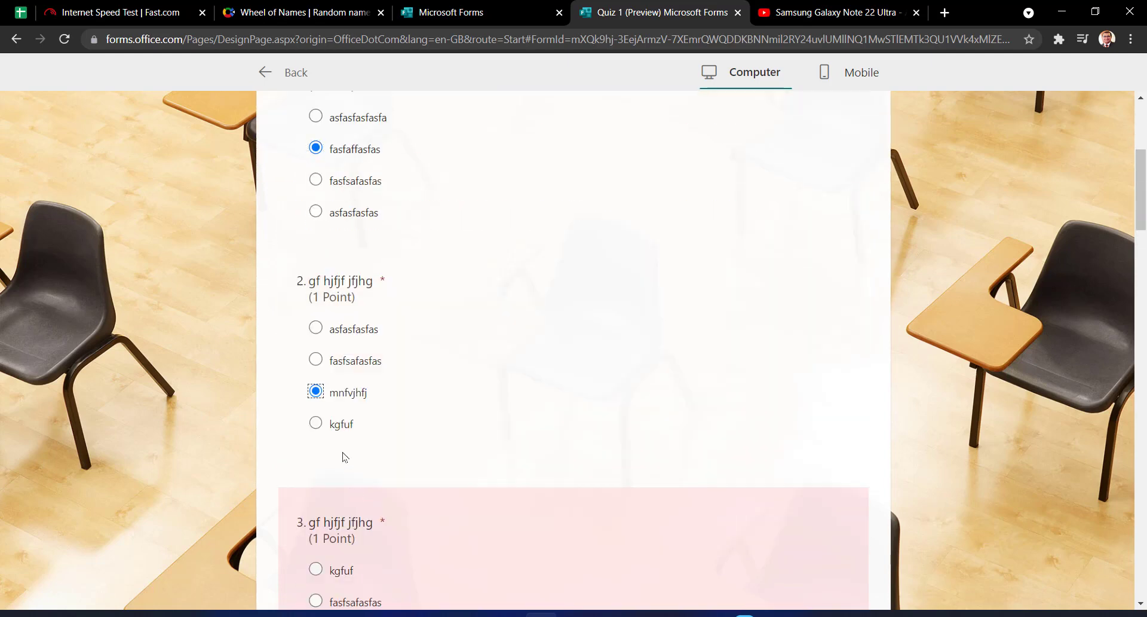
click(335, 337)
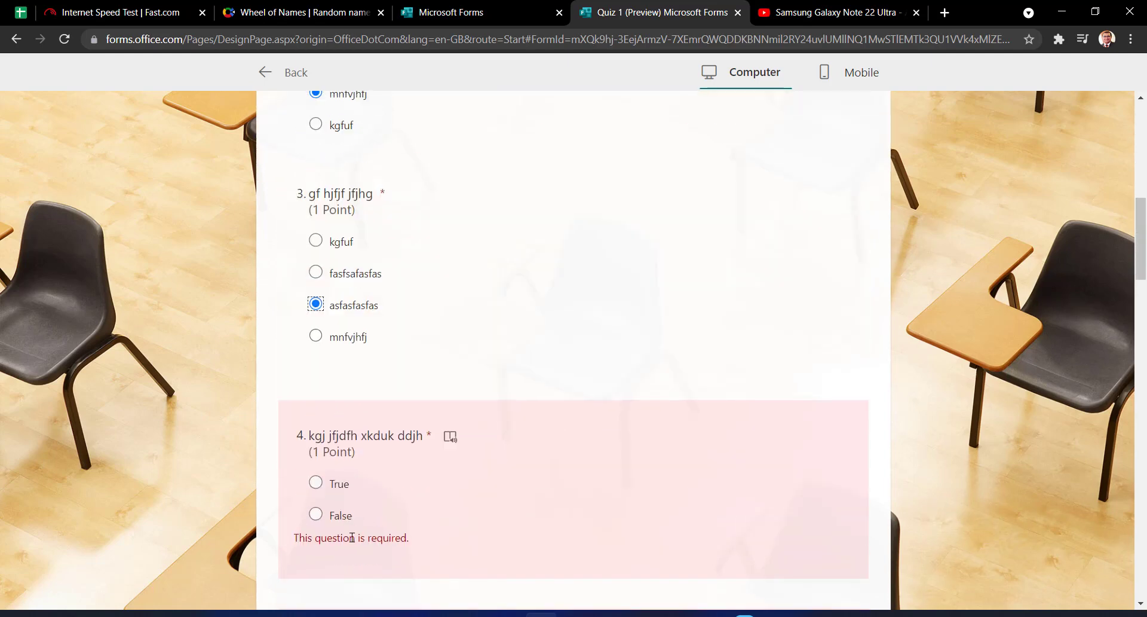
Answer True/False questions 4 and 5 in the preview with False
click(317, 514)
scroll(370, 508, down, 3)
click(338, 436)
Answer question 6 with "12" and question 7 with "hj", and rate question 8 four stars
scroll(352, 487, down, 3)
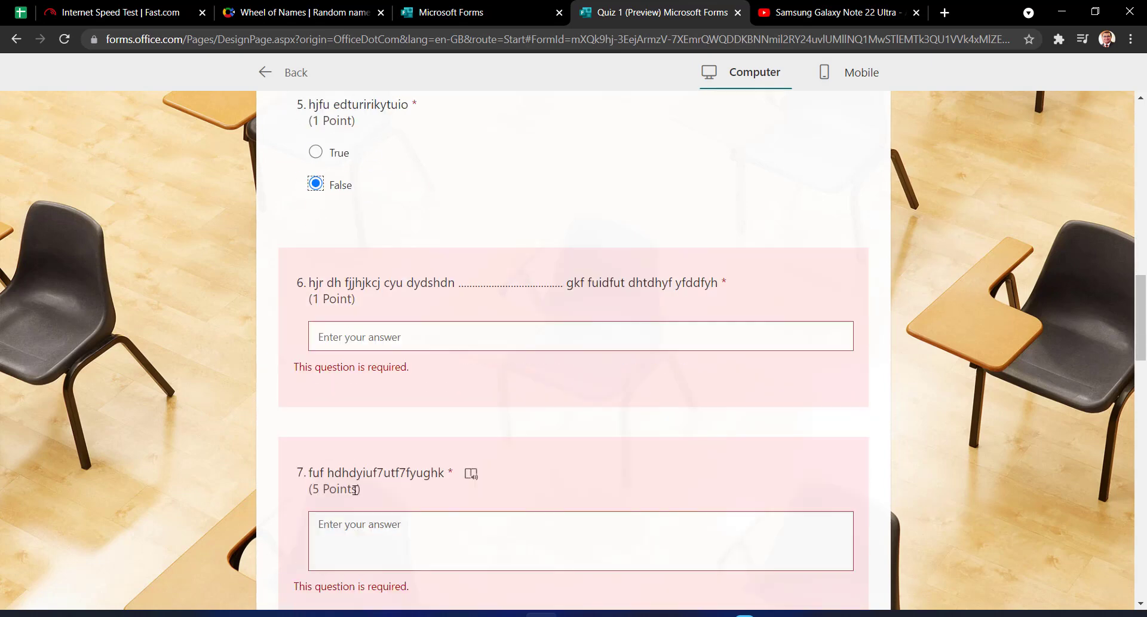
click(391, 336)
text(12)
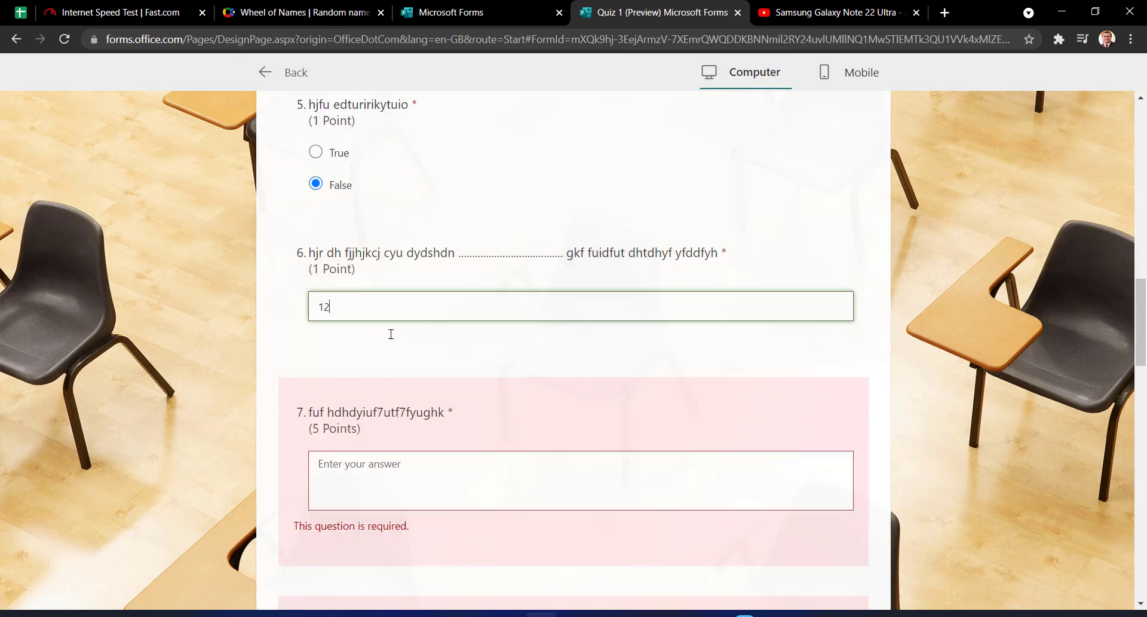
click(388, 496)
text(hj)
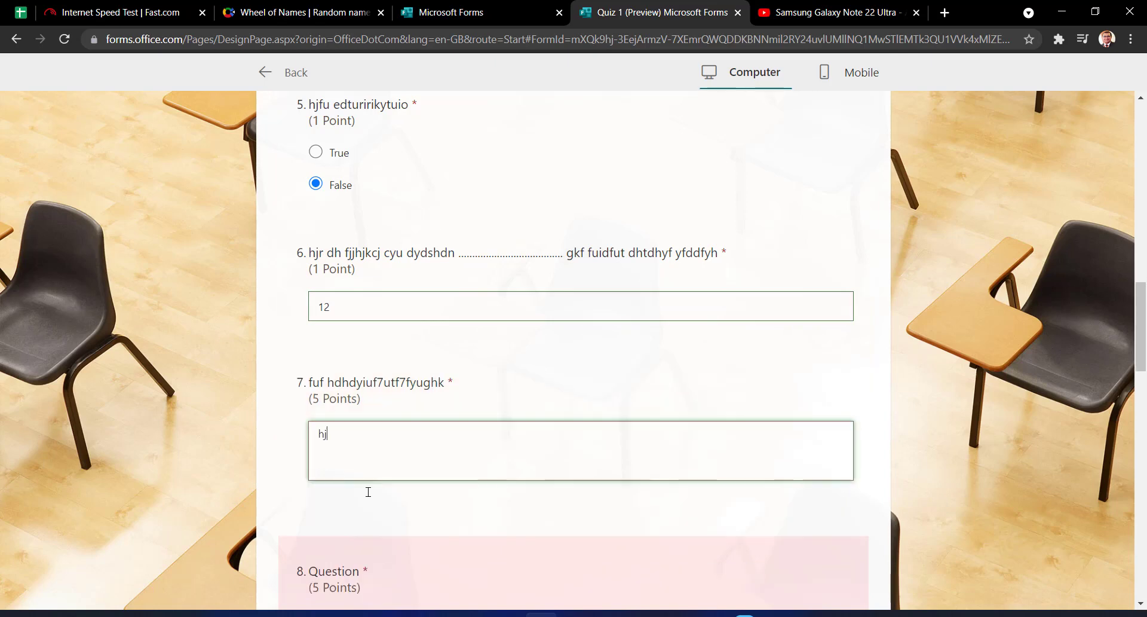
scroll(574, 453, down, 5)
click(408, 323)
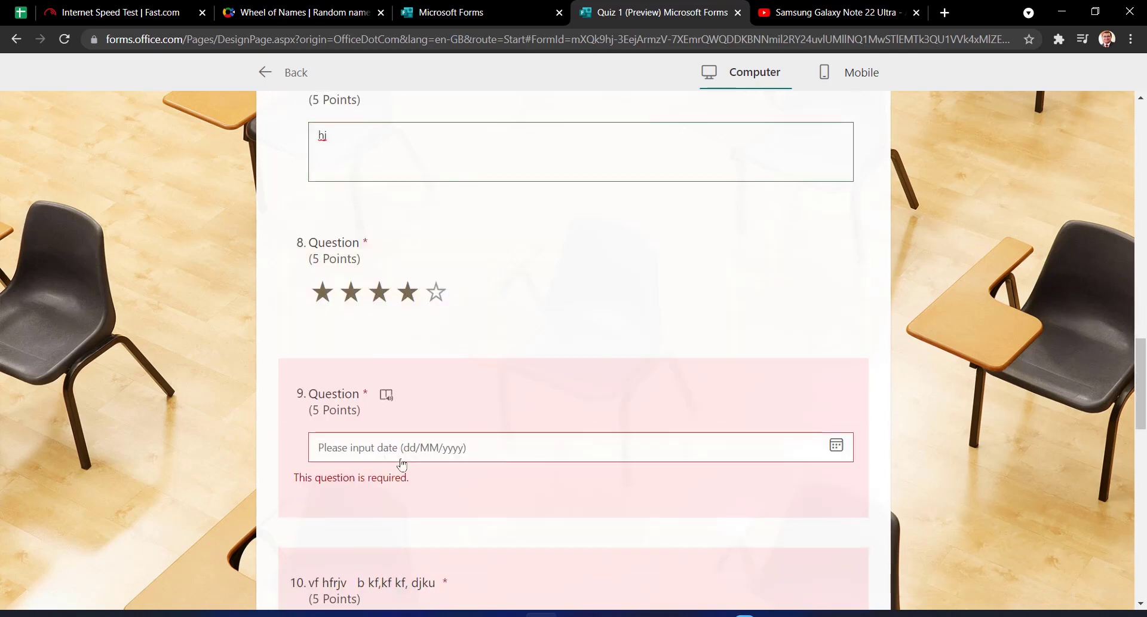
Set the date in question 9 to 04/08/2021 and move "vrgdfhbhdr" to second place in the question 10 ranking
click(405, 454)
click(441, 548)
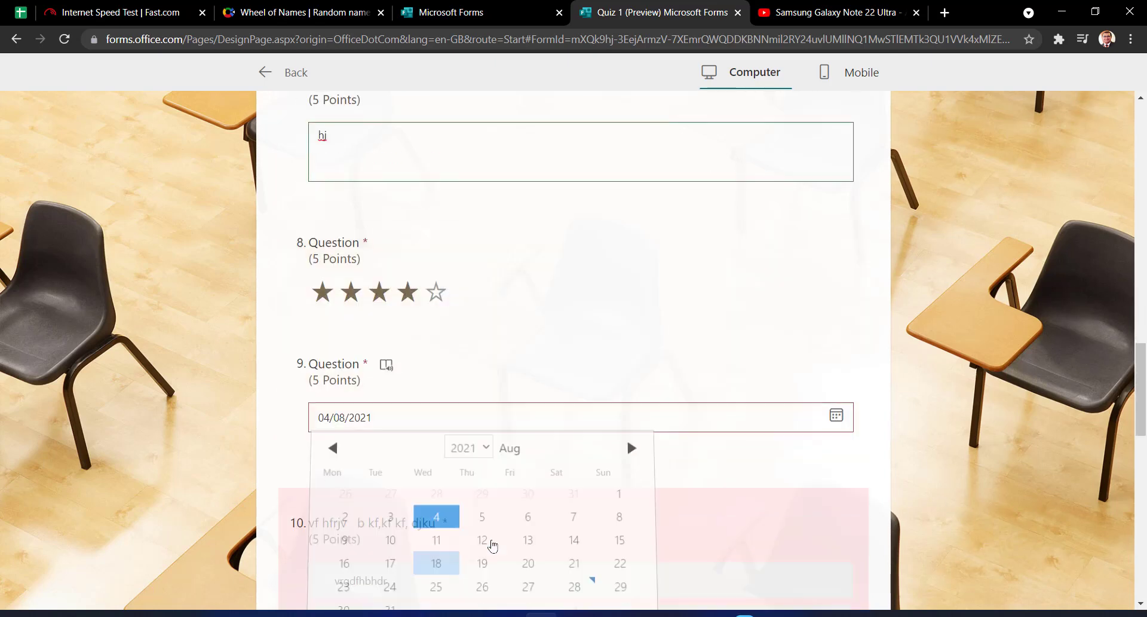
scroll(456, 466, down, 4)
click(388, 365)
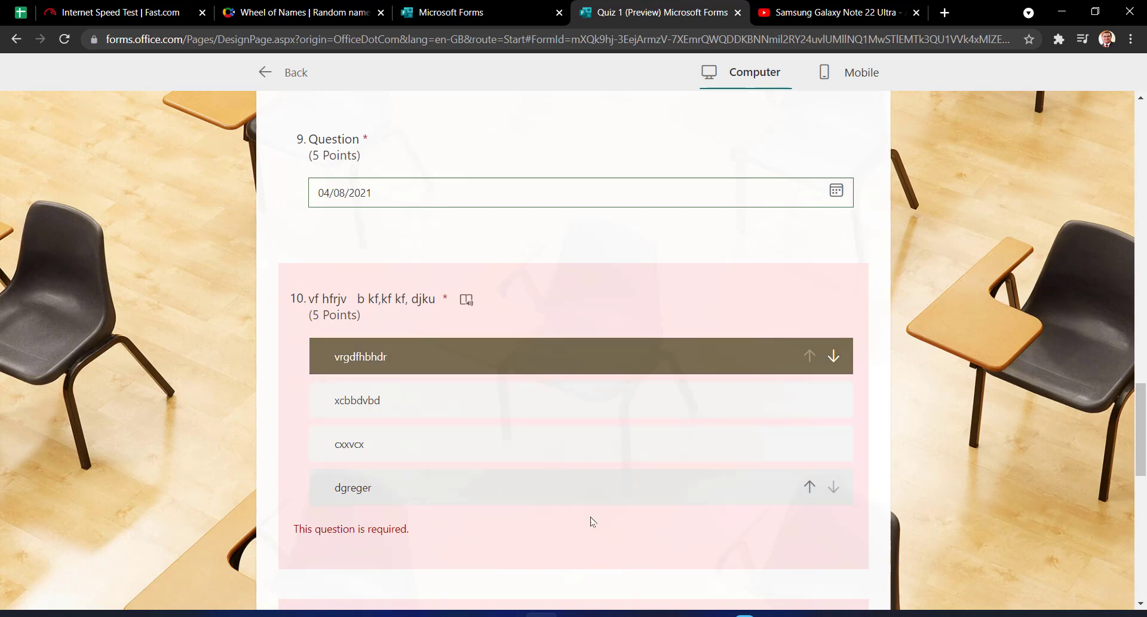
click(834, 356)
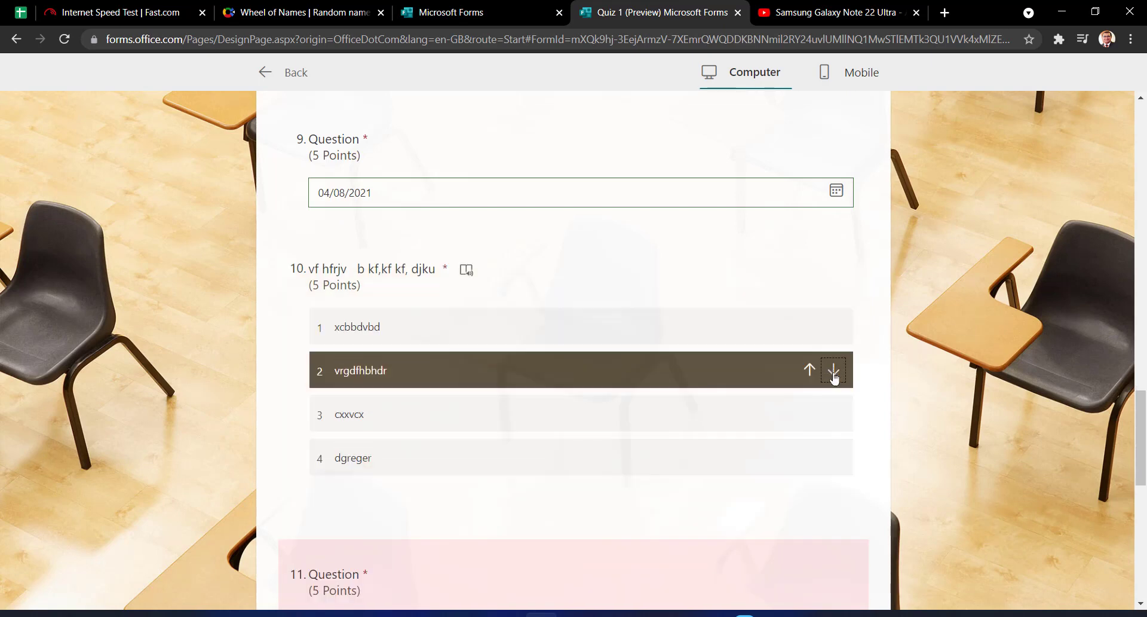
Answer question 11 with Option 2 for Statement 1 and Option 1 for Statement 2
scroll(565, 568, down, 3)
scroll(565, 567, down, 1)
click(566, 434)
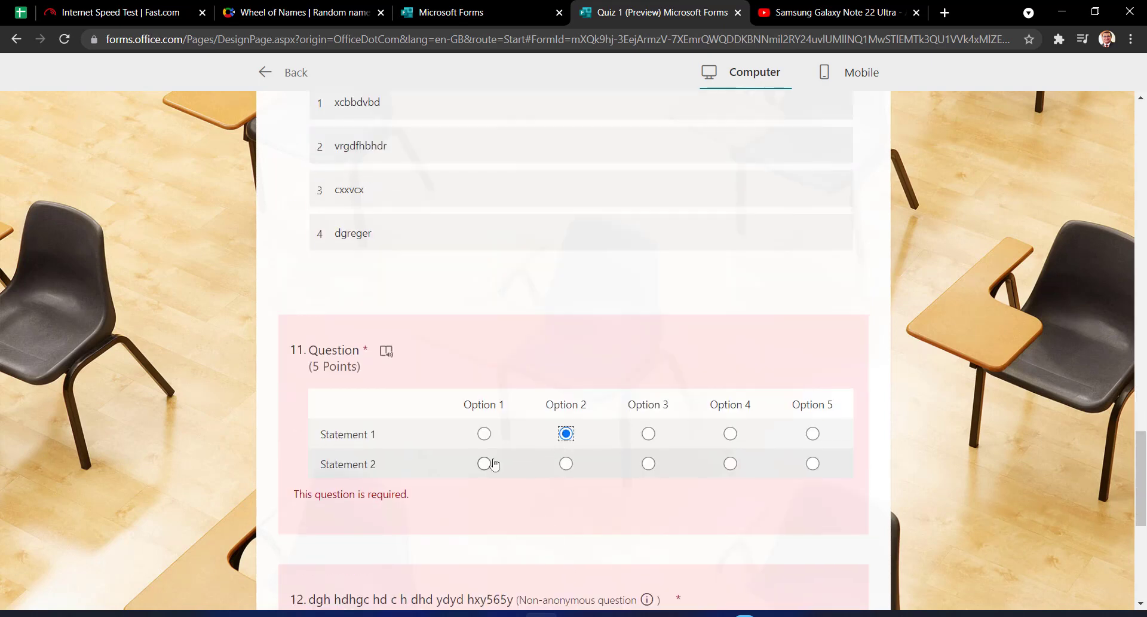
click(484, 463)
Upload the Word document "بيان صحفى قدرات ثانوى عام نهائى 2021.doc" from the Desktop as the answer to question 12
scroll(488, 478, down, 5)
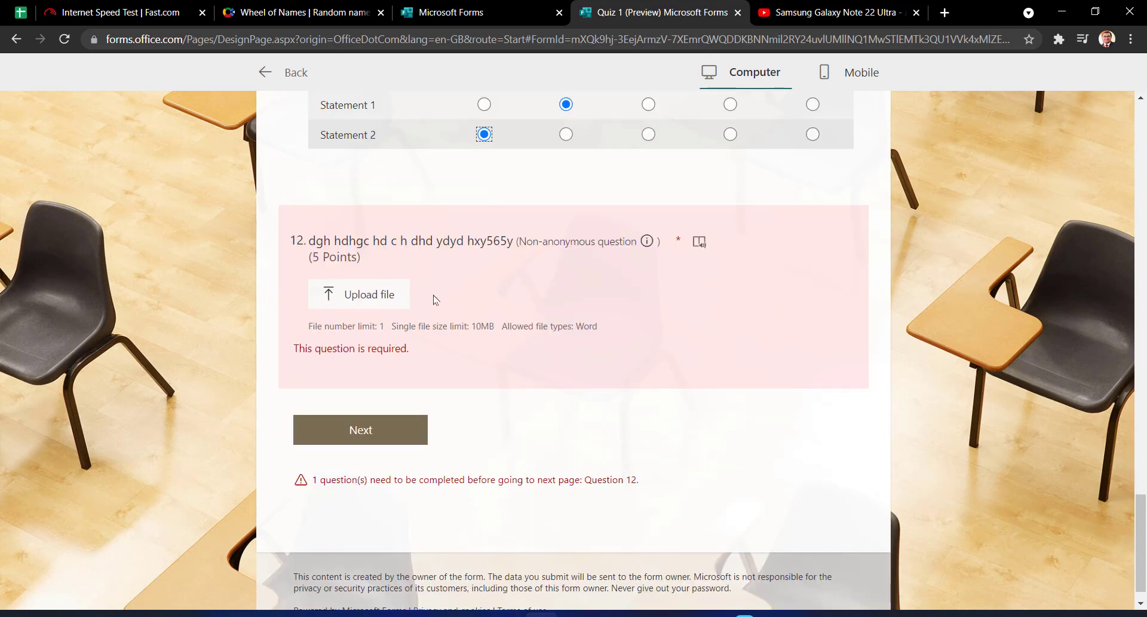
click(376, 296)
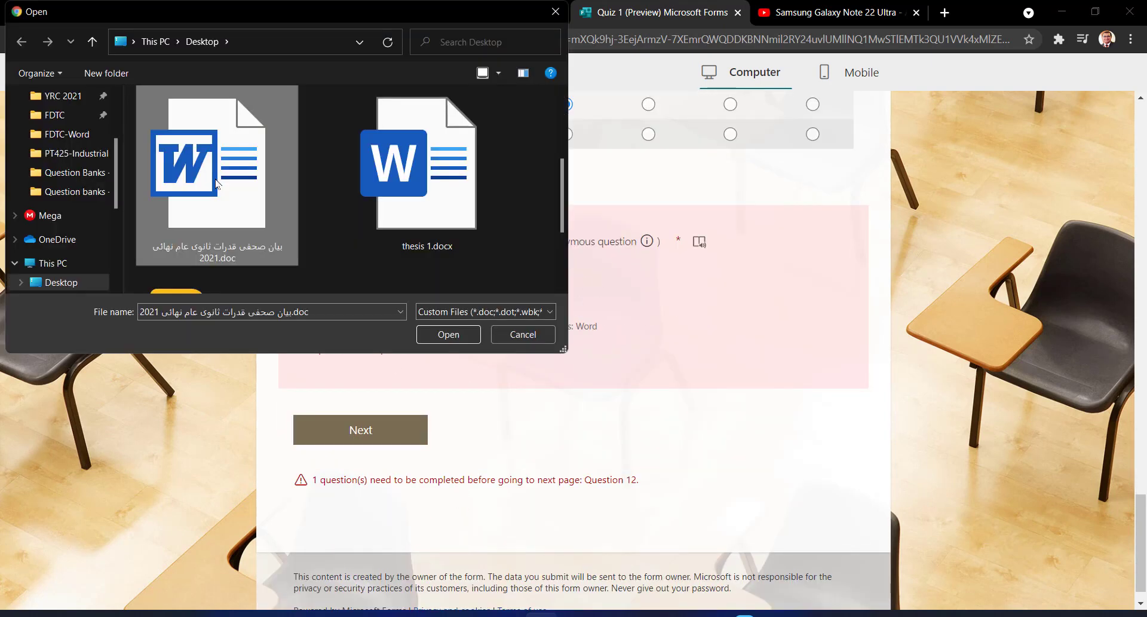
double_click(218, 153)
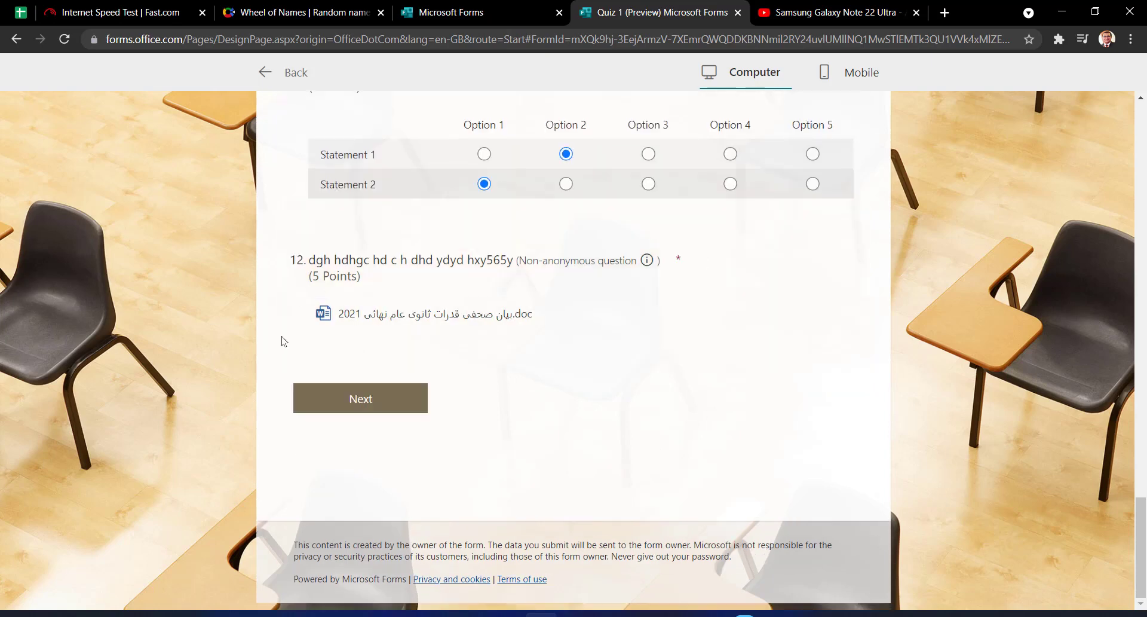
Continue to the Case 2 section and submit the quiz with "kgf" chosen for question 14
click(353, 396)
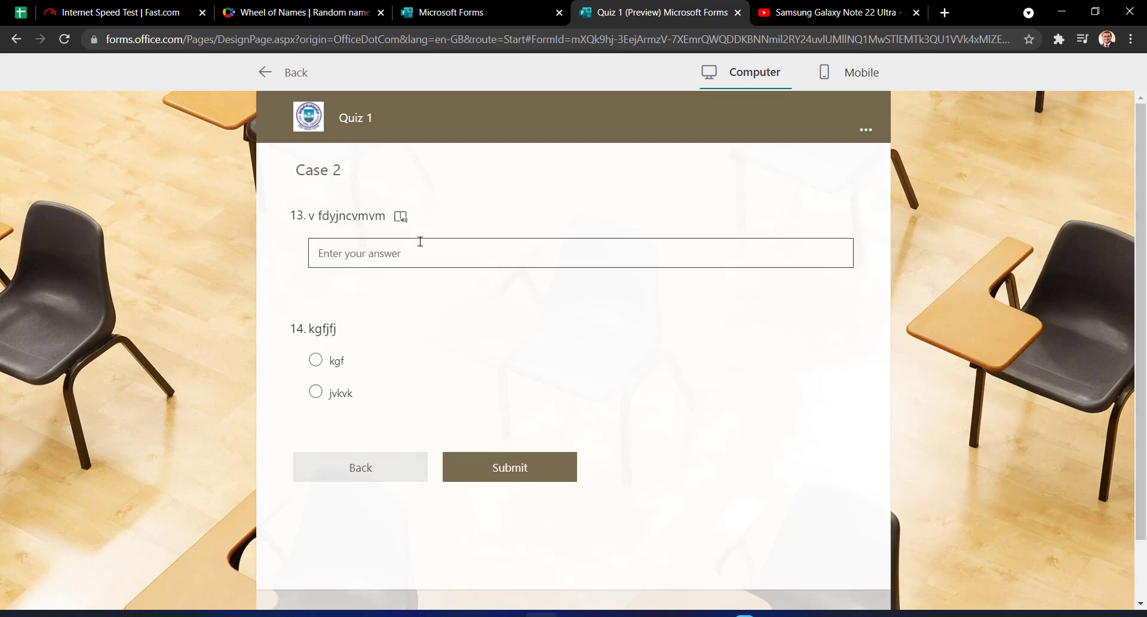
click(337, 368)
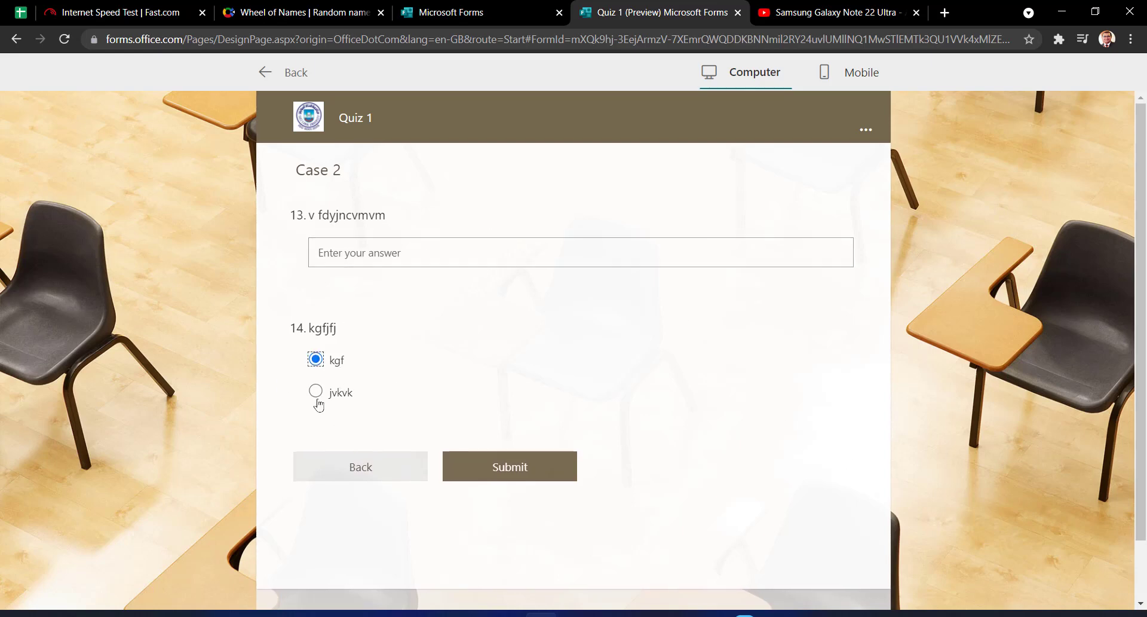
click(518, 483)
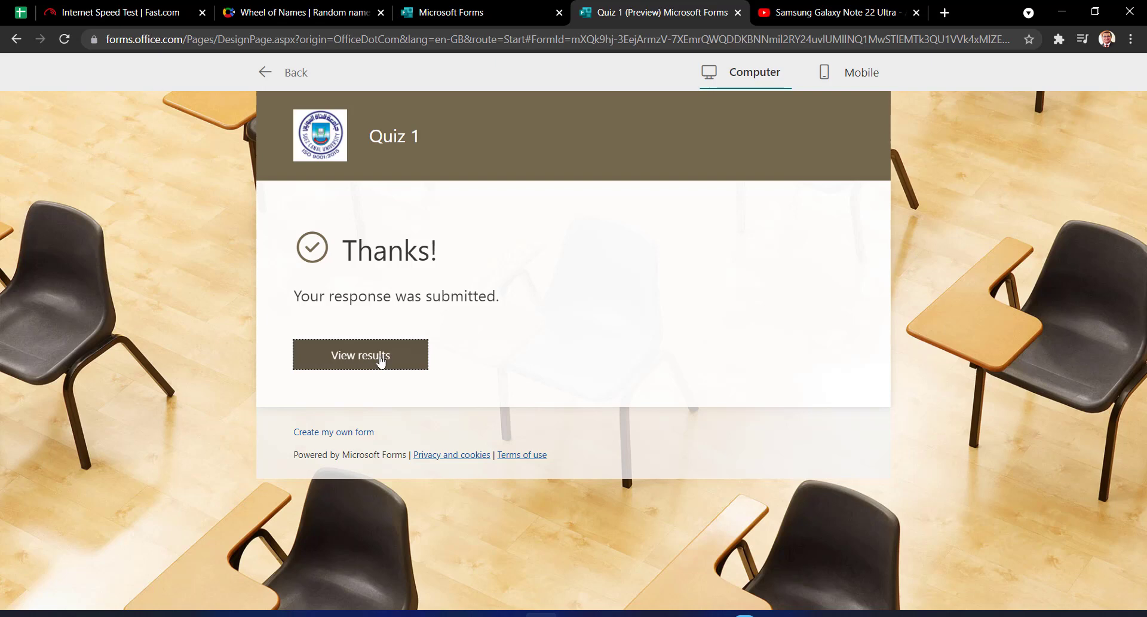
View the submitted quiz's results and check the points and correct answers question by question
click(381, 360)
scroll(461, 424, down, 5)
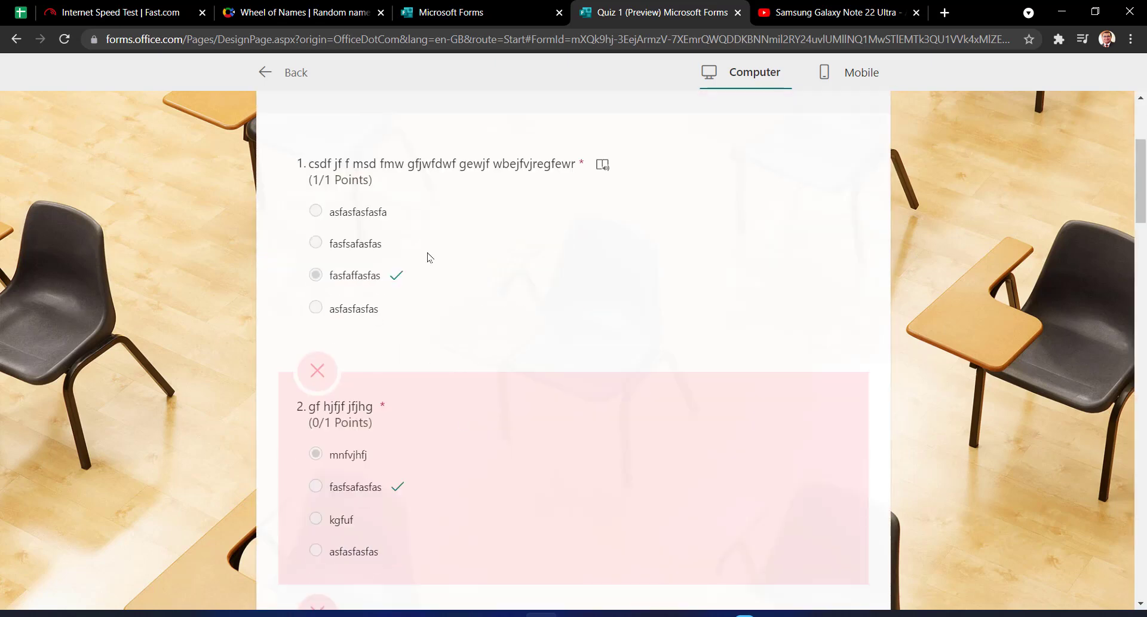
scroll(413, 333, down, 3)
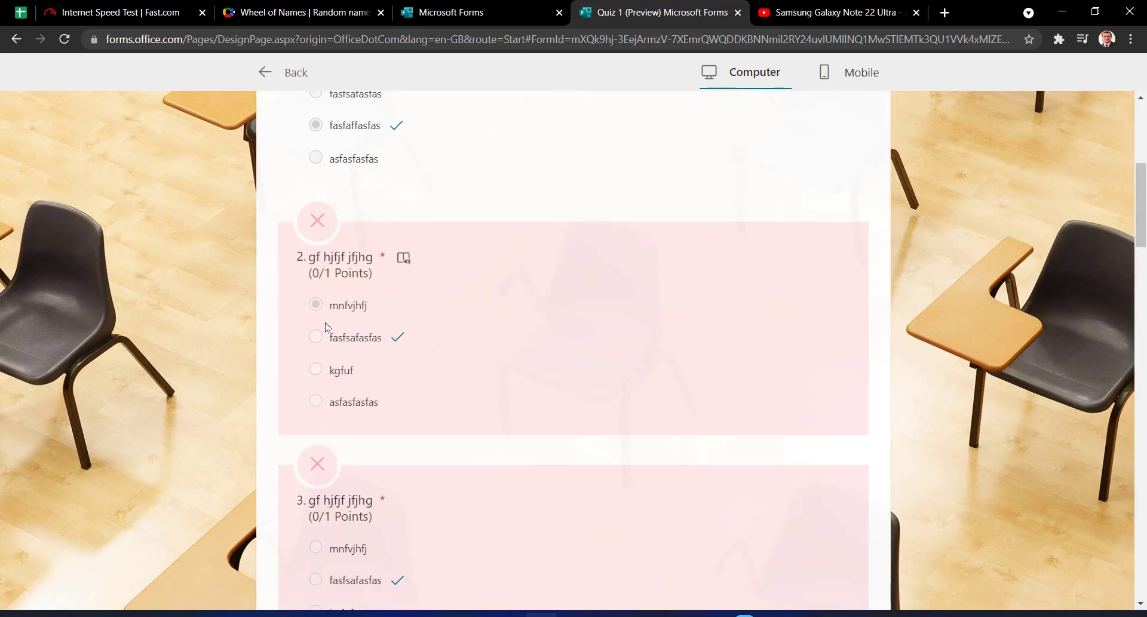
scroll(325, 326, down, 5)
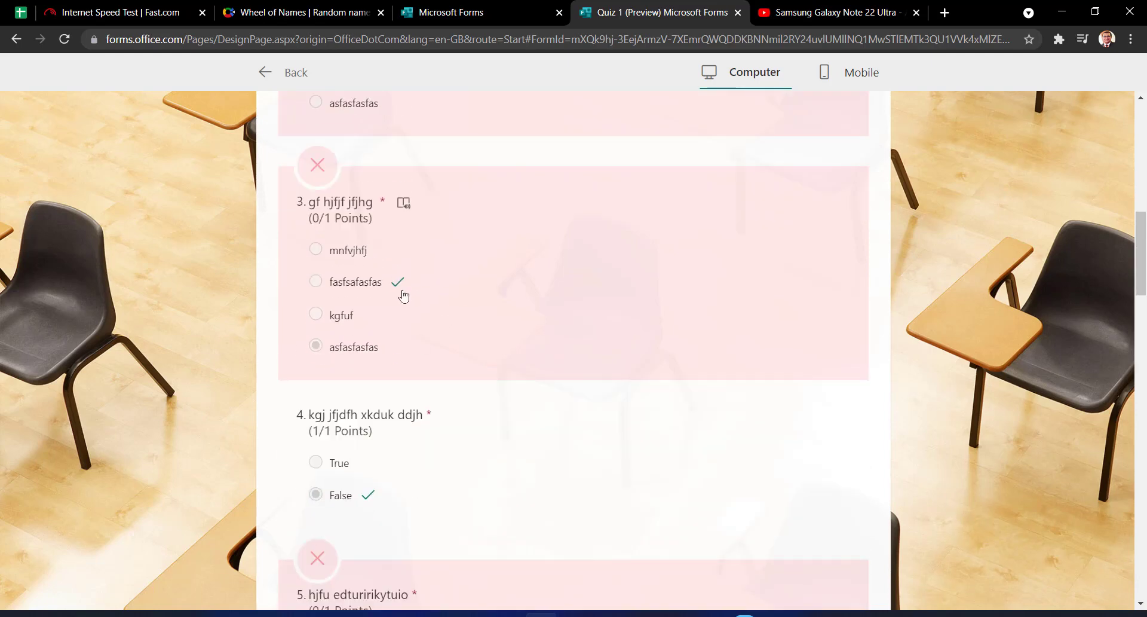
scroll(404, 296, down, 6)
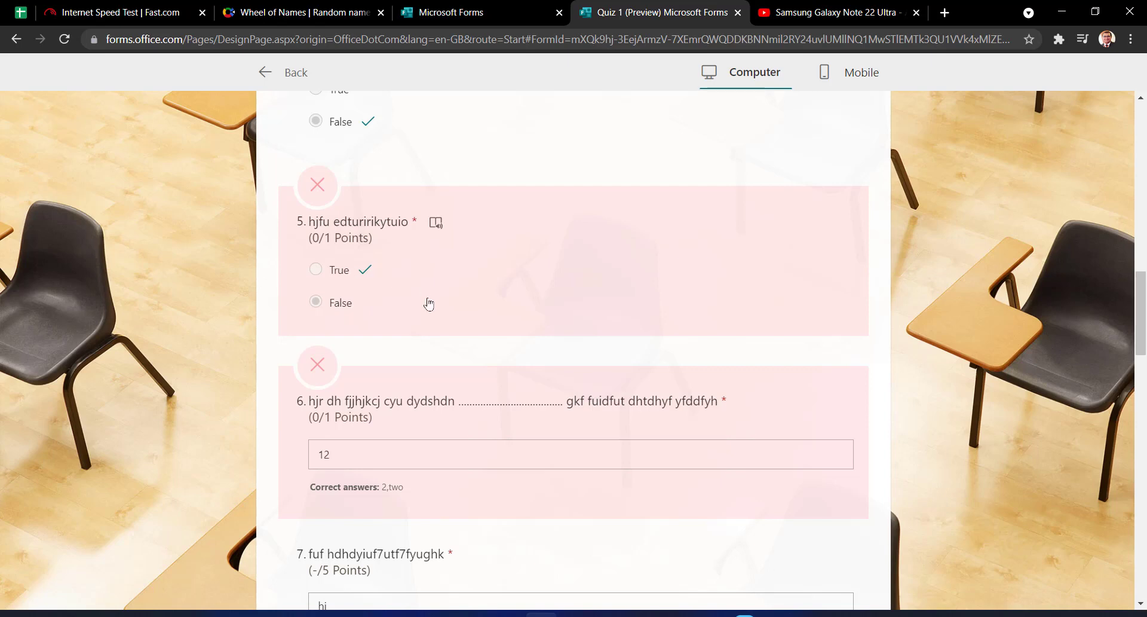
Review the graded answers in the Quiz 1 preview through to question 14, and return to the form editor
scroll(427, 302, down, 3)
scroll(441, 281, down, 3)
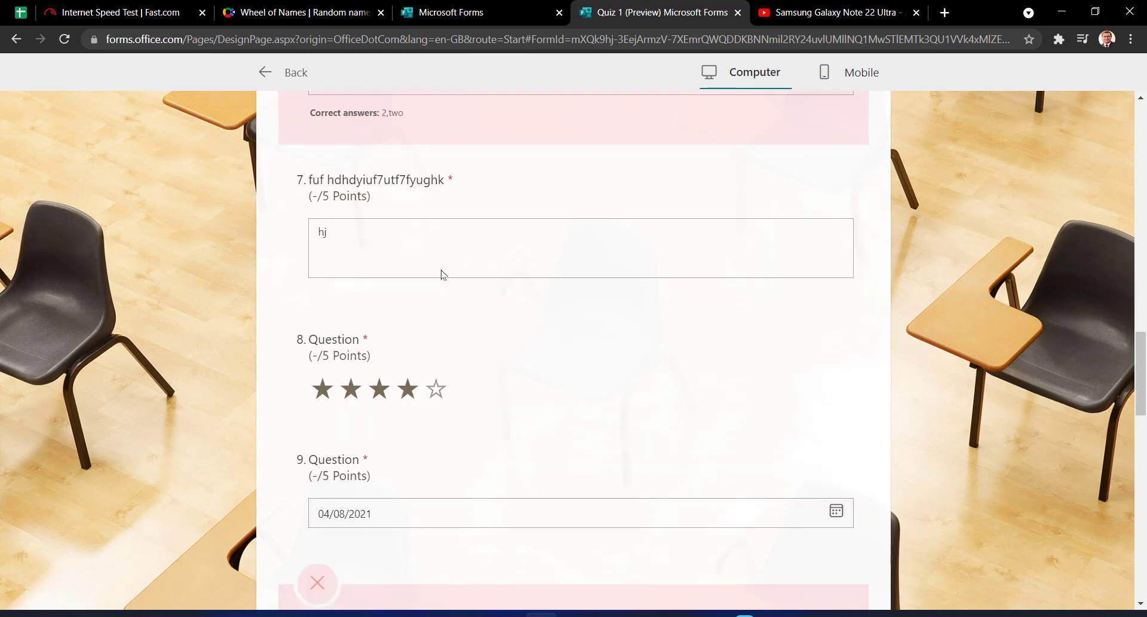
scroll(441, 270, down, 3)
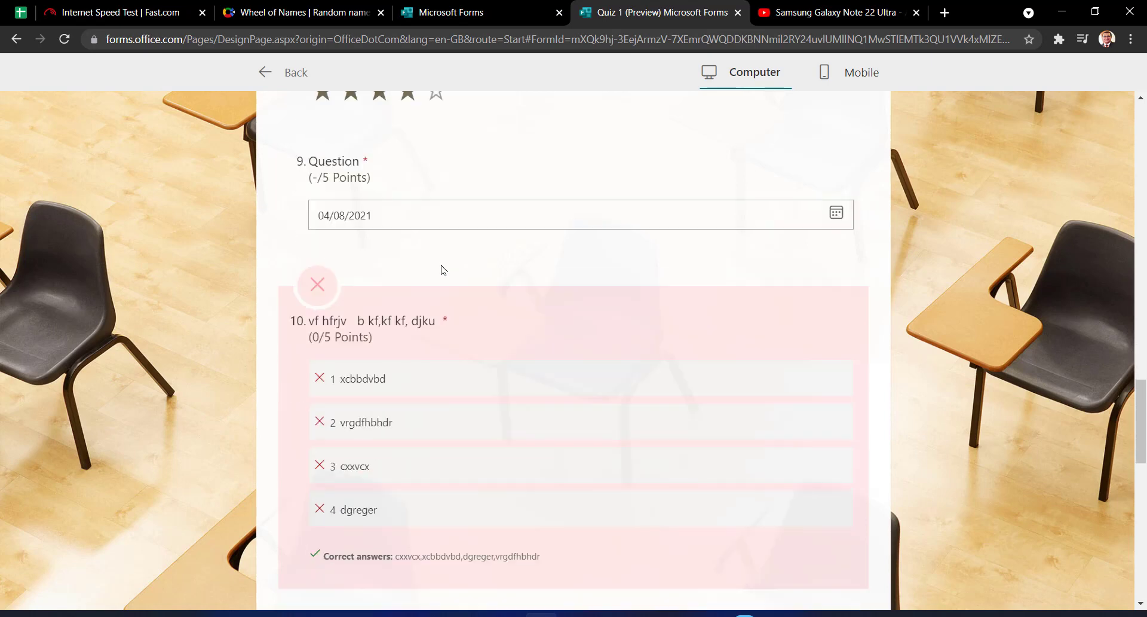
scroll(441, 270, down, 10)
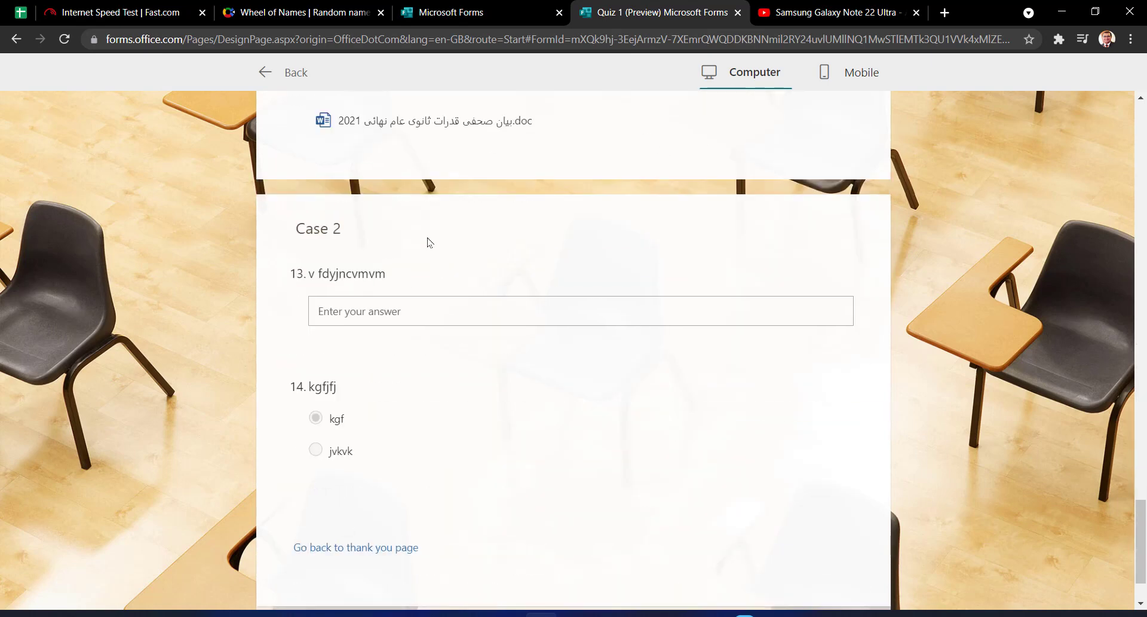
scroll(431, 257, down, 2)
scroll(438, 424, up, 8)
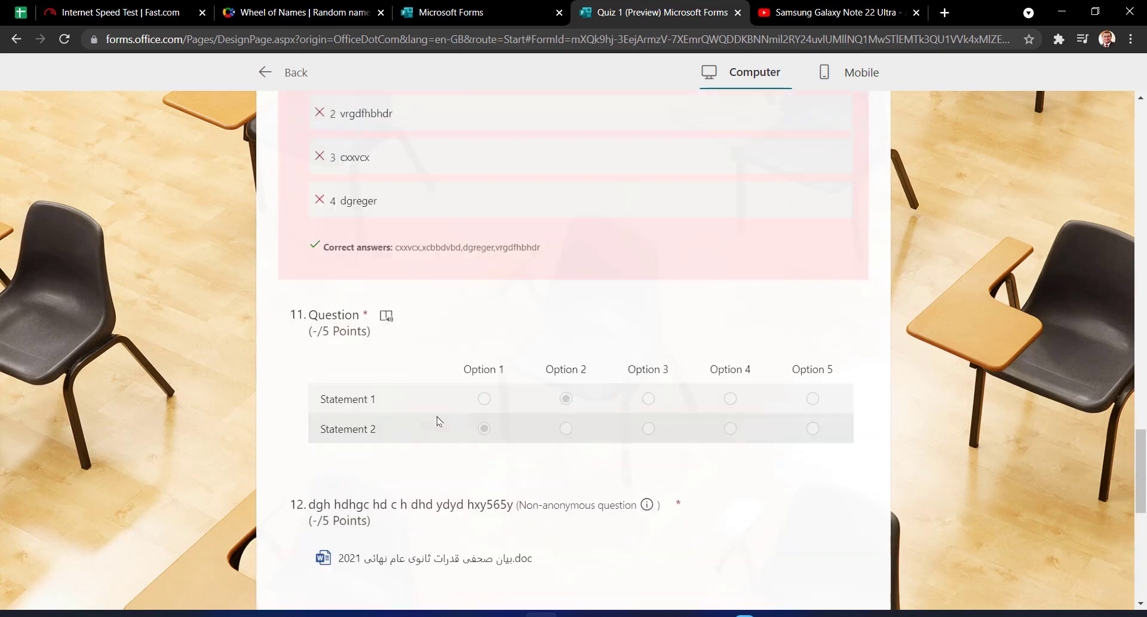
scroll(439, 418, up, 15)
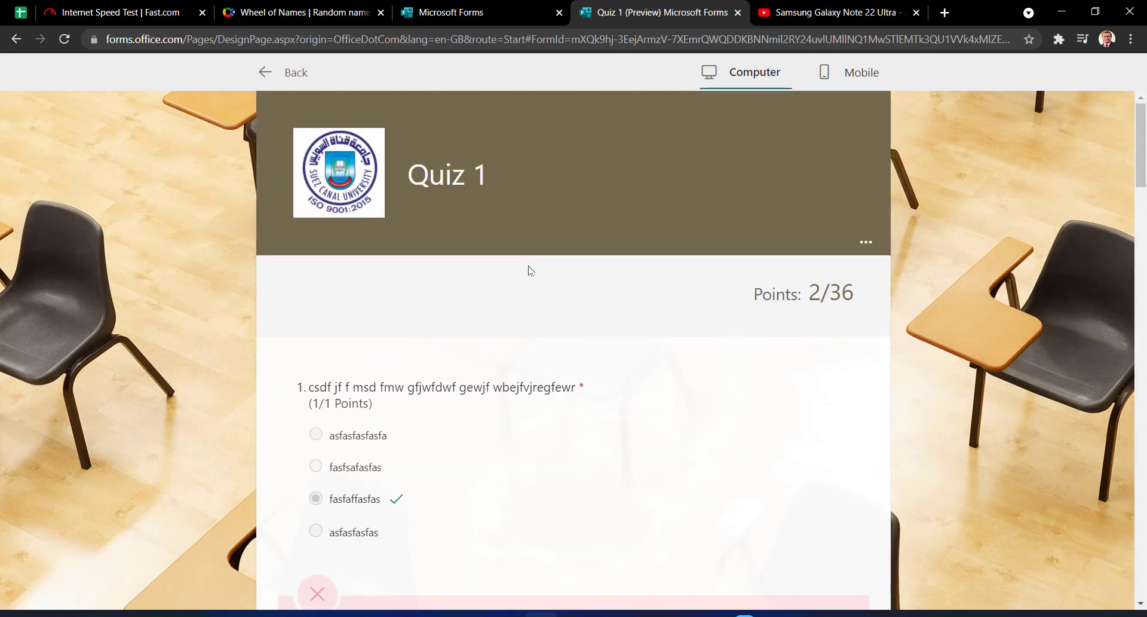
click(289, 74)
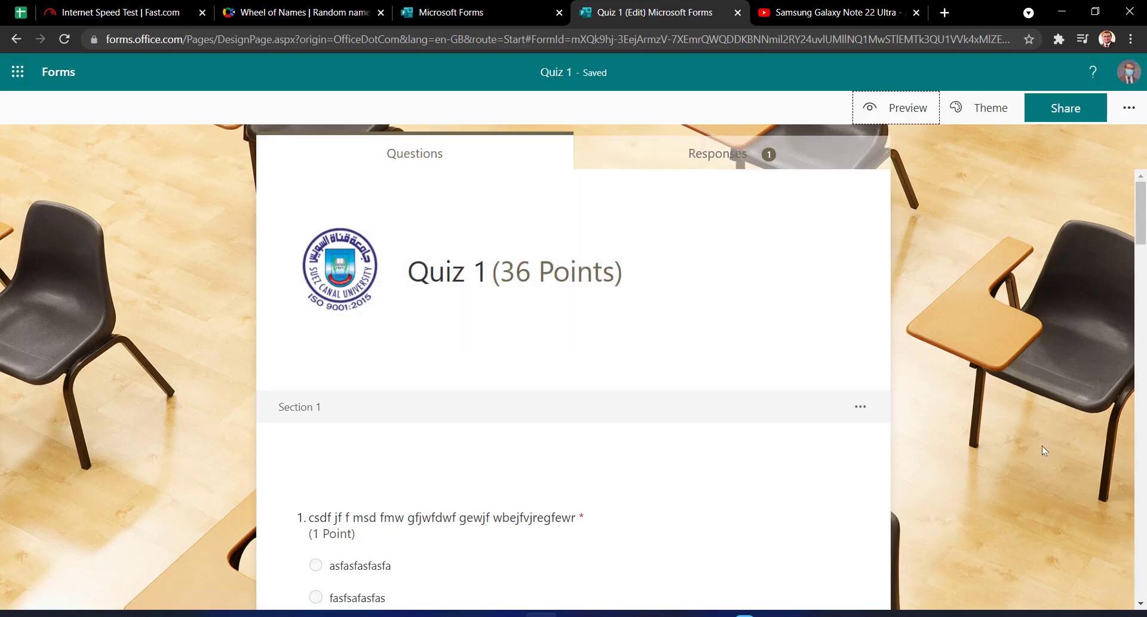
Examine the response summary of Quiz 1 and return to its questions
click(716, 165)
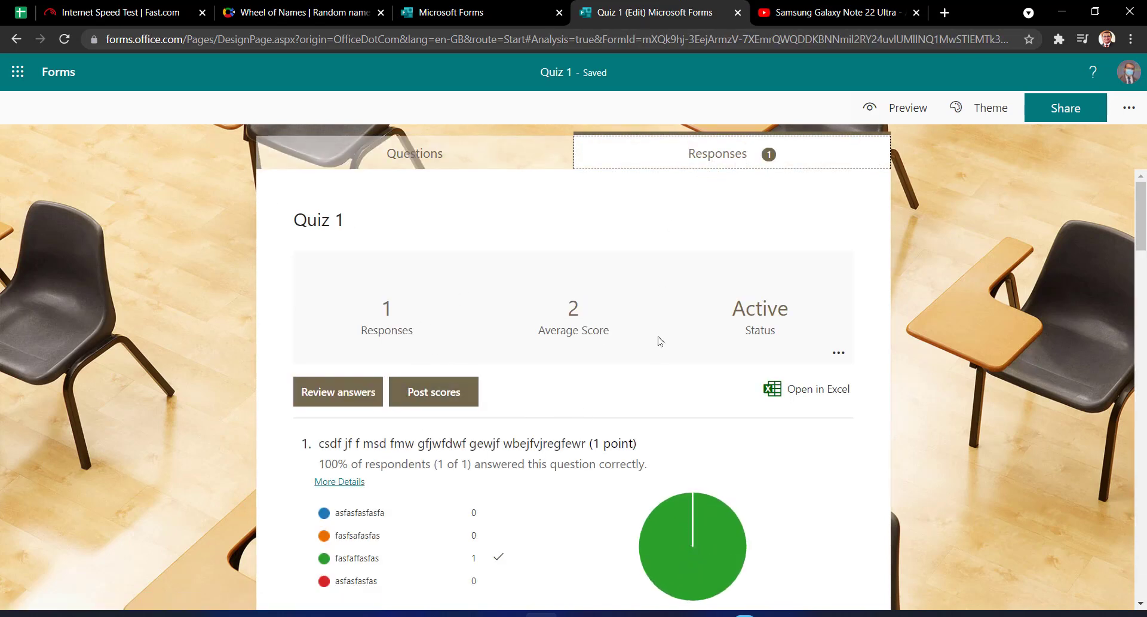
scroll(647, 340, down, 8)
scroll(648, 341, up, 6)
key(Left)
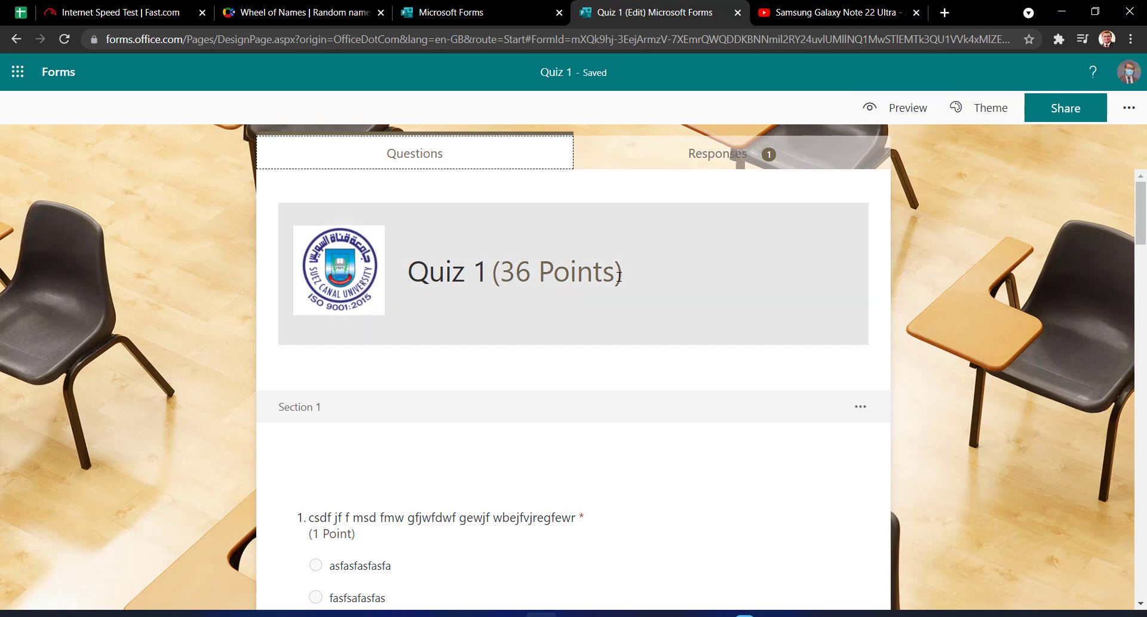
Open the quiz settings and turn off showing results automatically
scroll(619, 276, down, 4)
scroll(519, 417, down, 5)
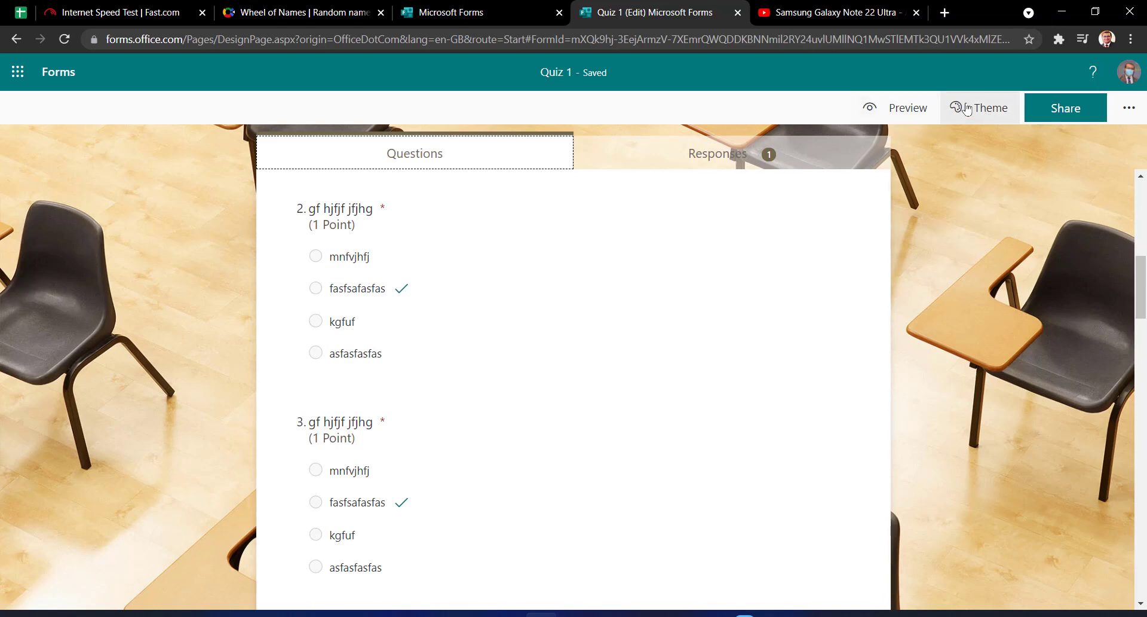
click(1143, 111)
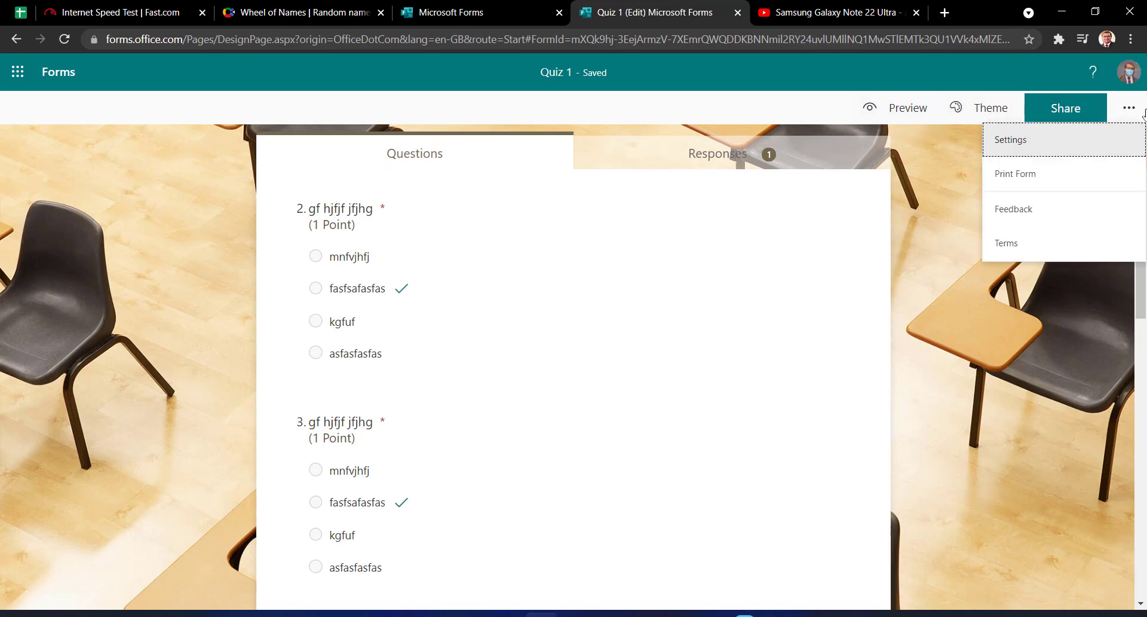
click(1106, 141)
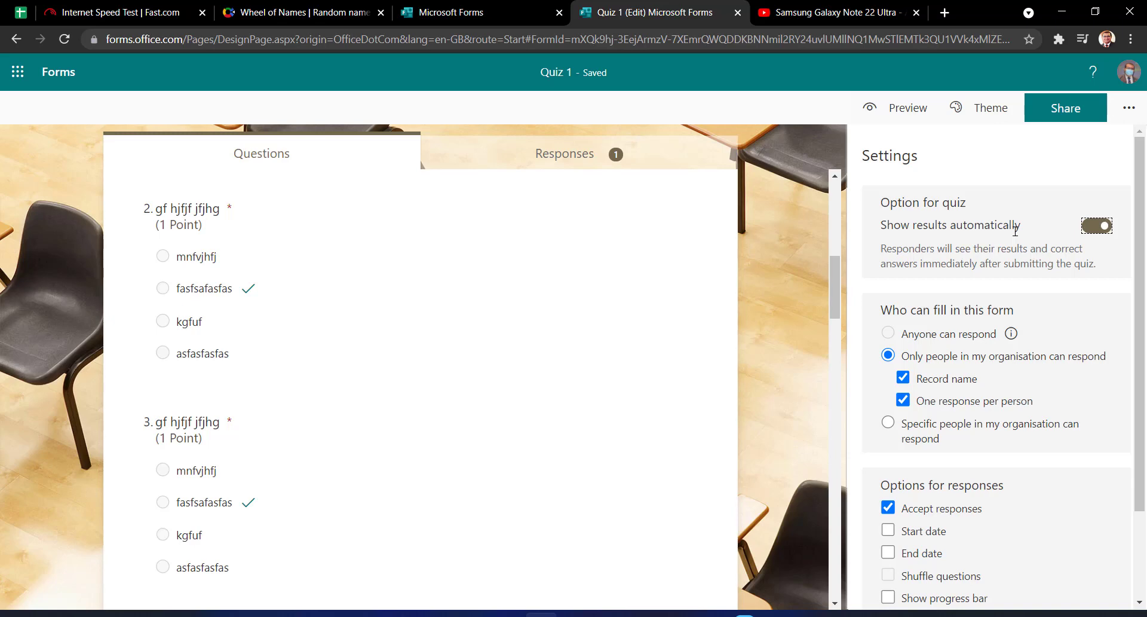
click(1108, 227)
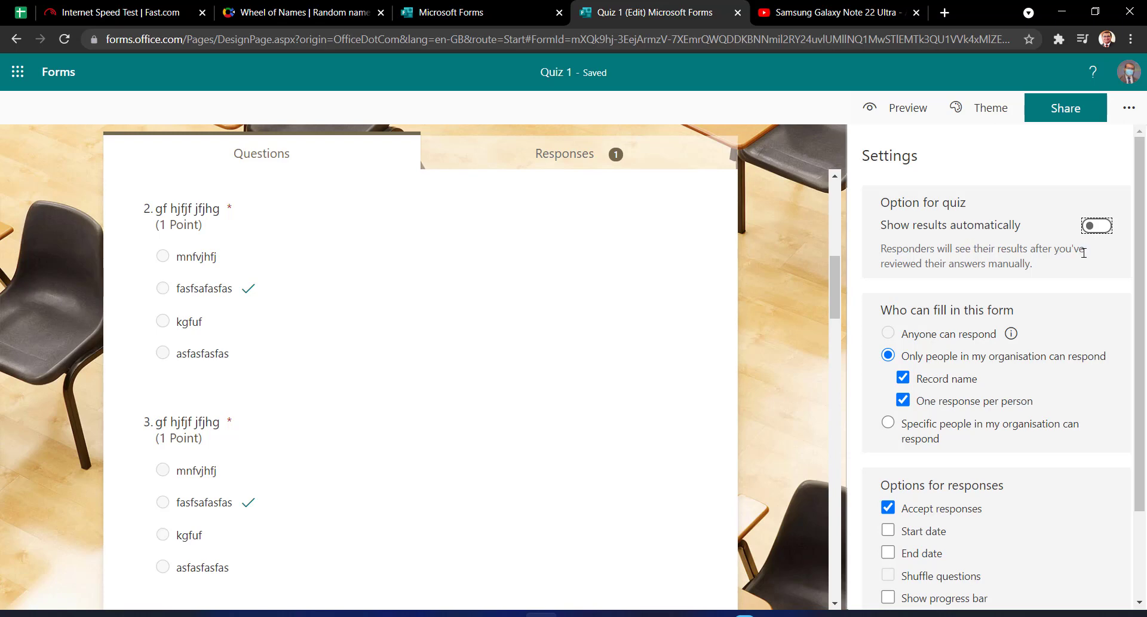
Try to let anyone respond to the form, and check the questions down to the file-upload question 12
scroll(1085, 252, down, 1)
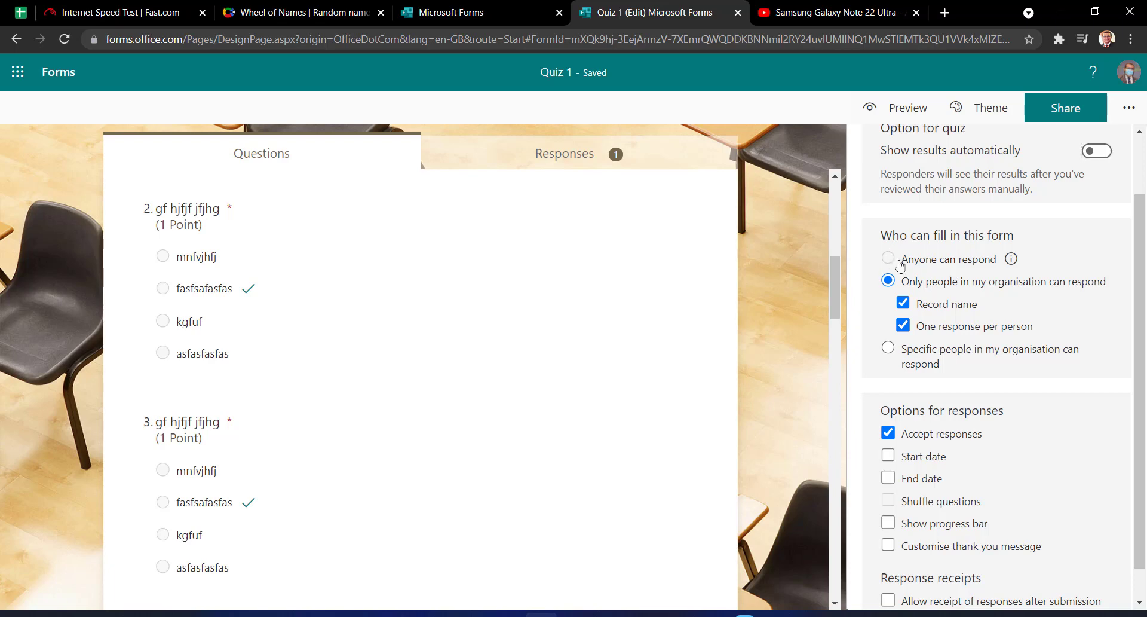
double_click(900, 263)
click(896, 261)
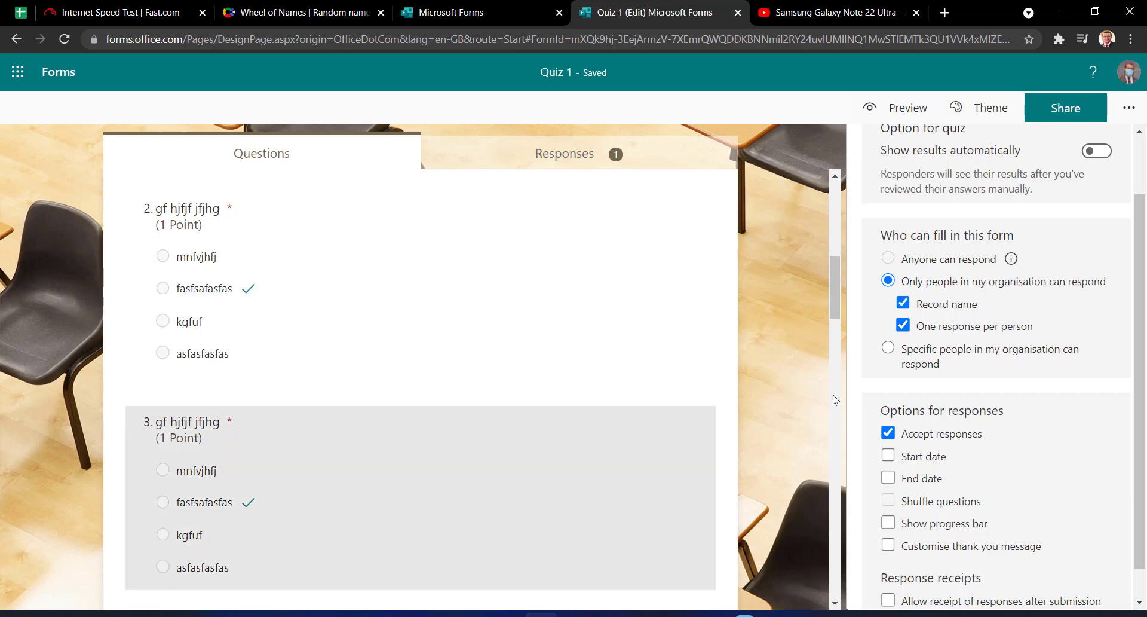
scroll(720, 352, down, 3)
scroll(720, 358, down, 15)
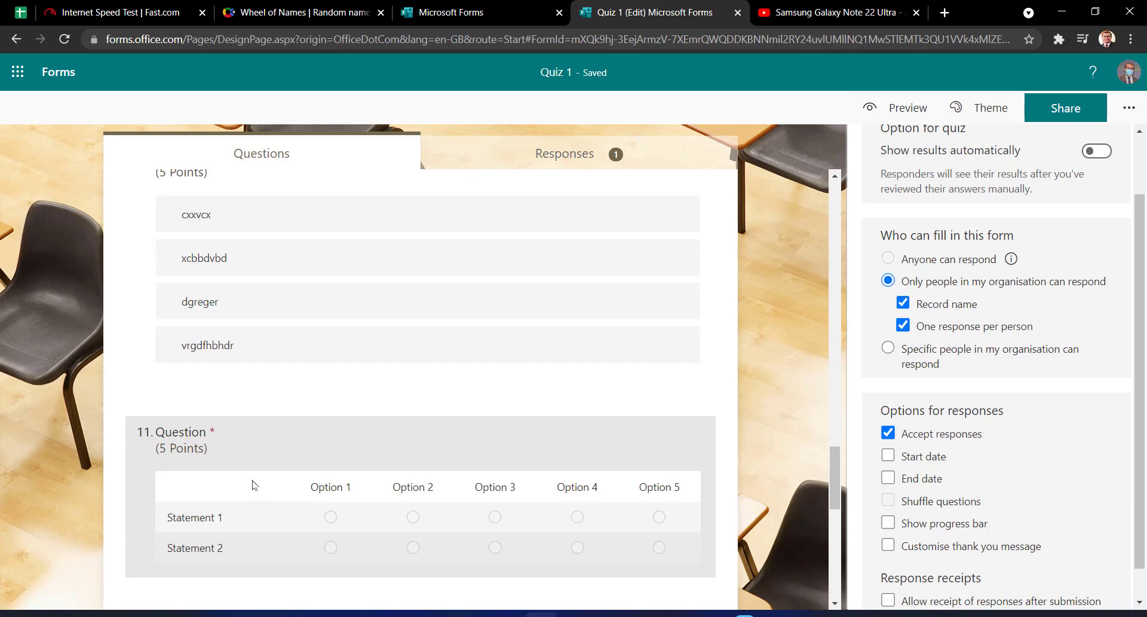
scroll(254, 484, down, 5)
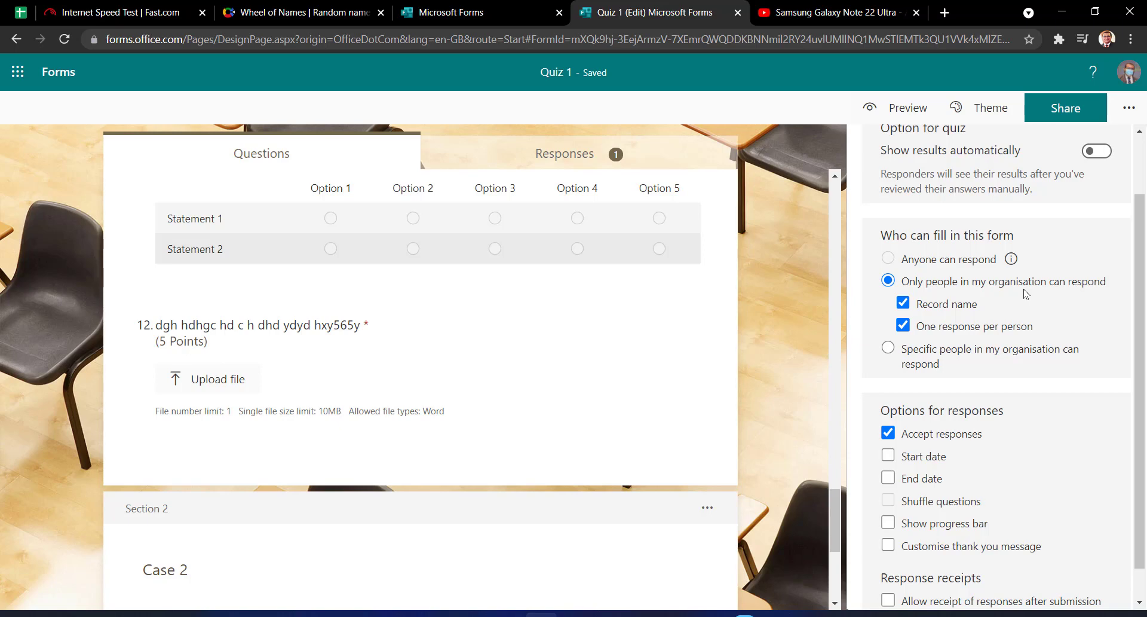
Switch the one-response-per-person limit off and back on, and do the same with accepting responses
click(940, 335)
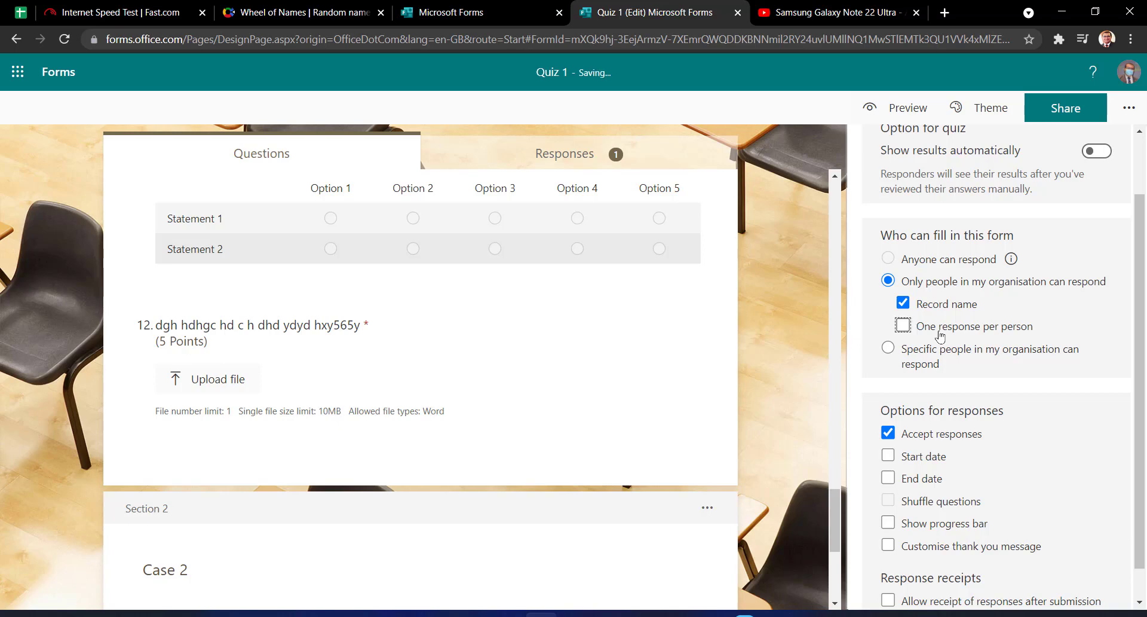
click(940, 334)
scroll(947, 389, down, 1)
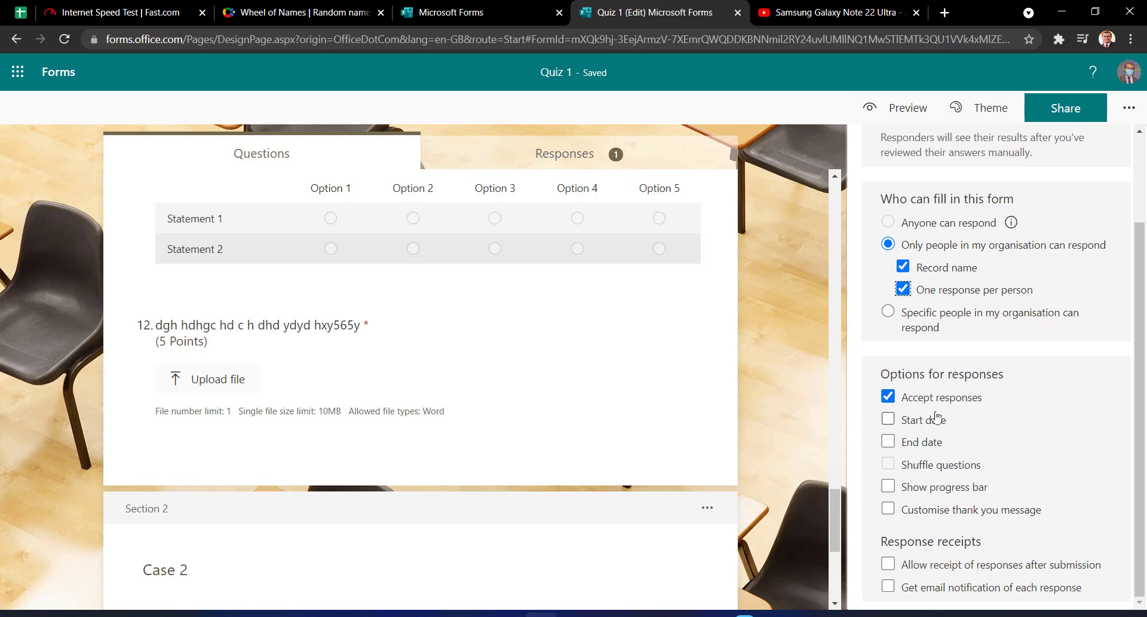
click(965, 399)
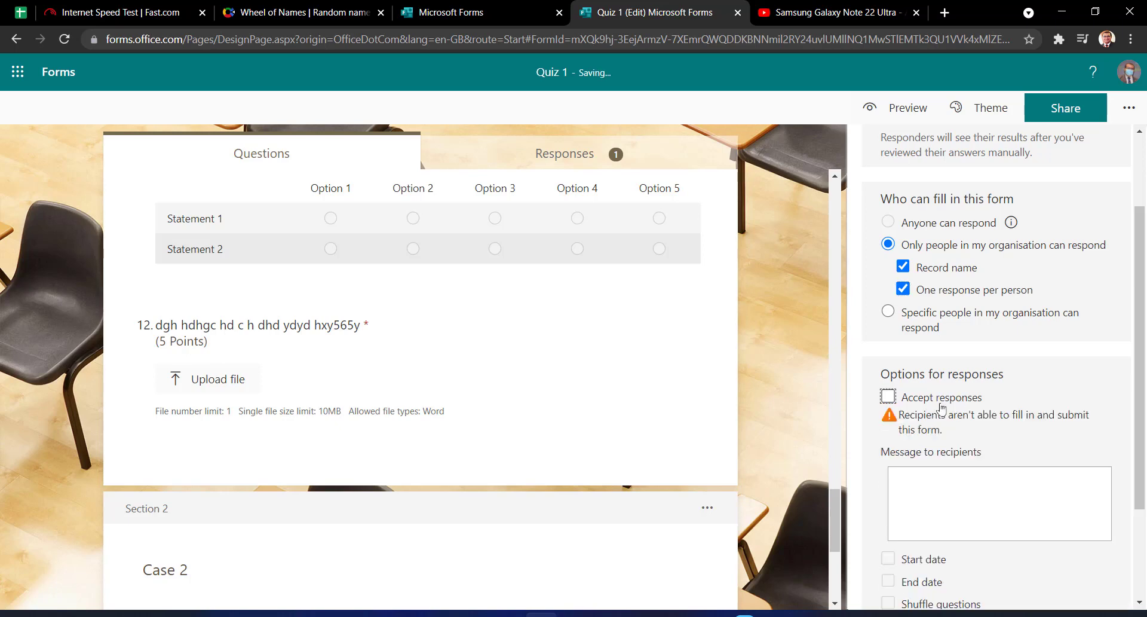
click(934, 481)
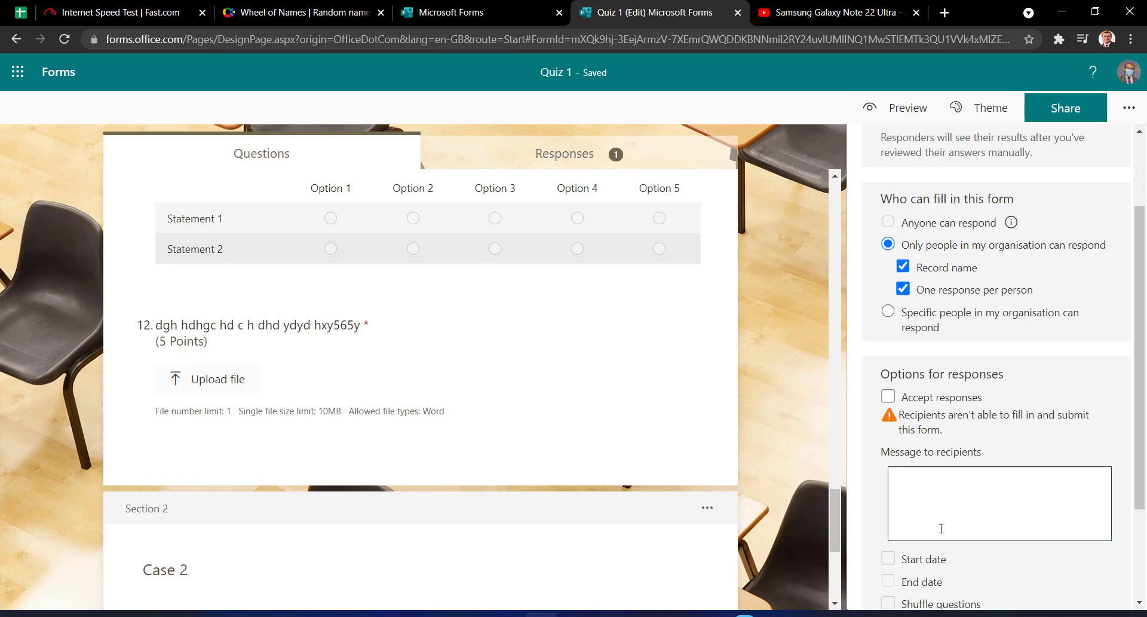
click(941, 509)
click(938, 397)
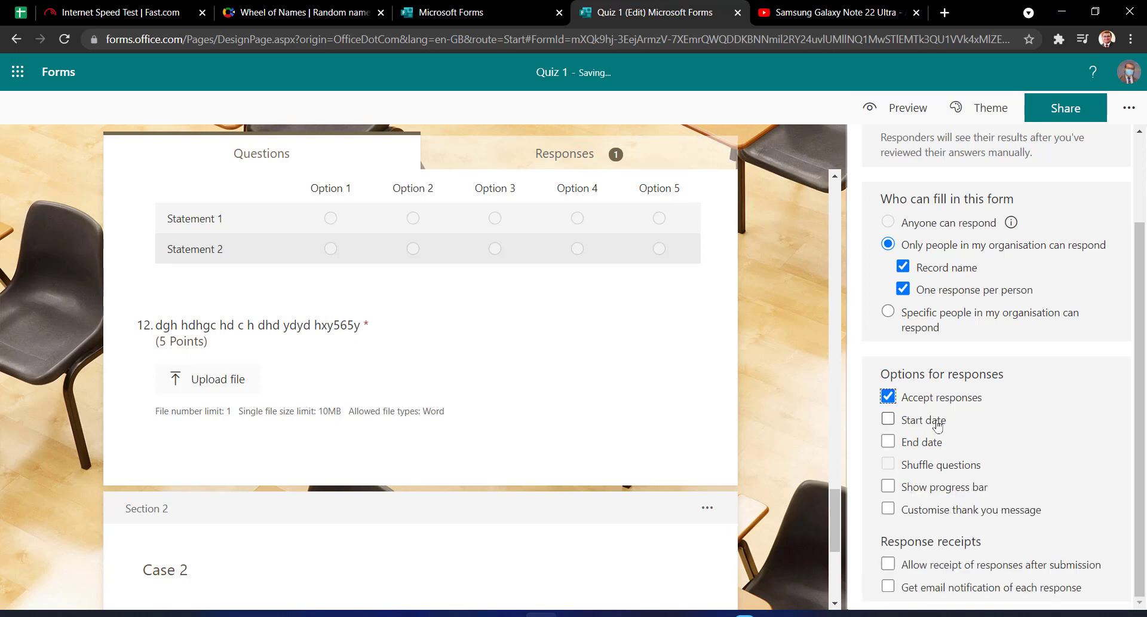
Enable the start and end dates, and set the start to 01/08/2021 at 12:30
click(936, 422)
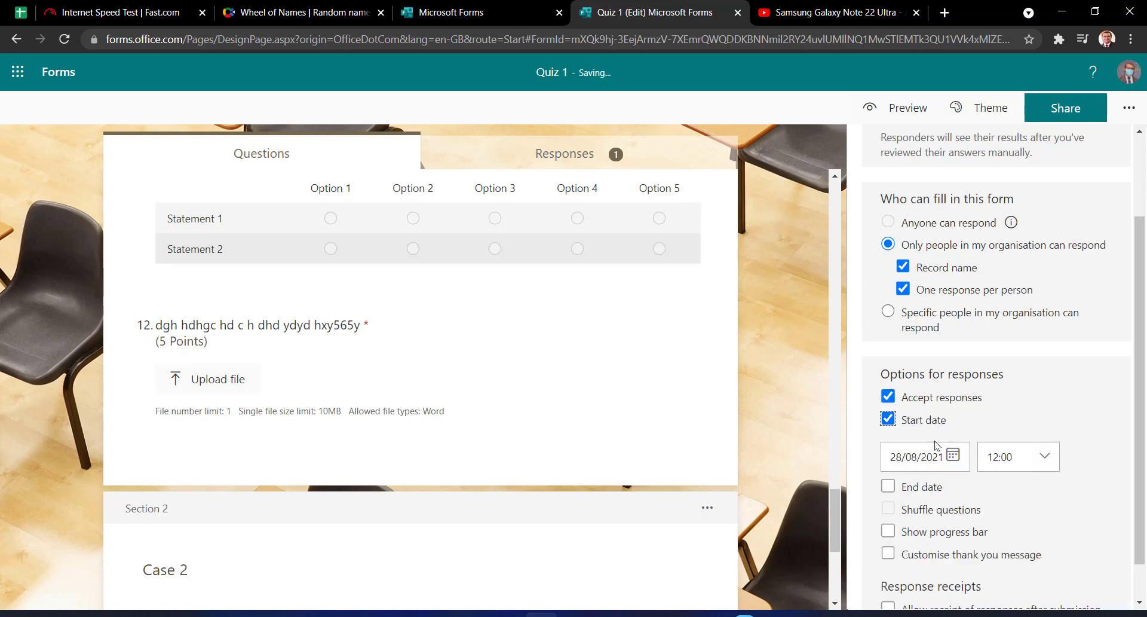
click(920, 488)
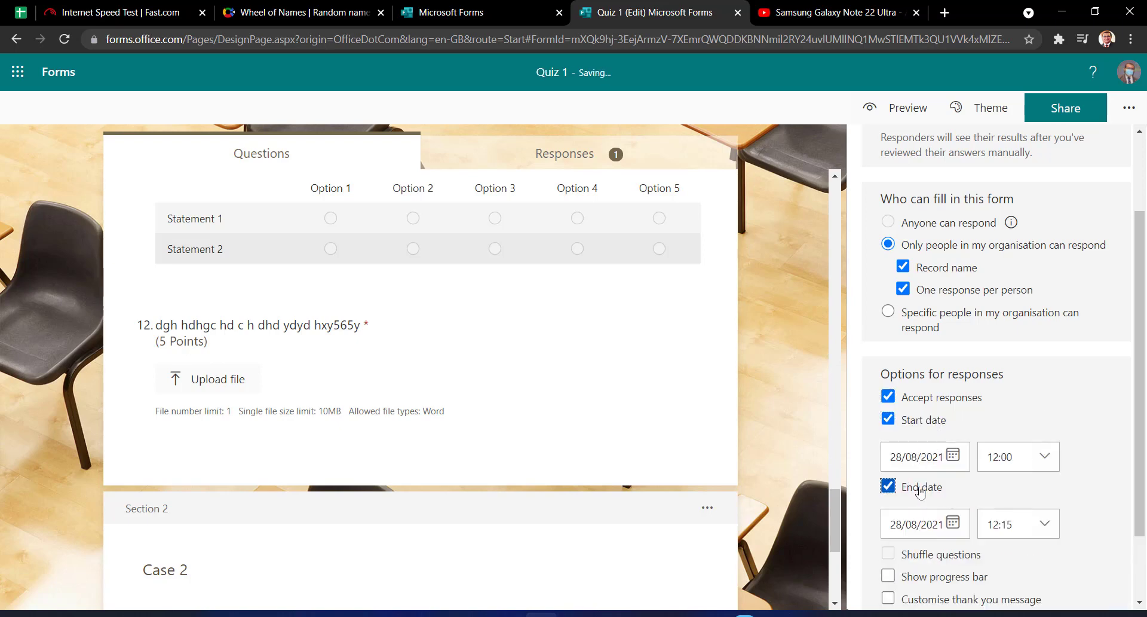
click(954, 455)
scroll(1077, 479, down, 2)
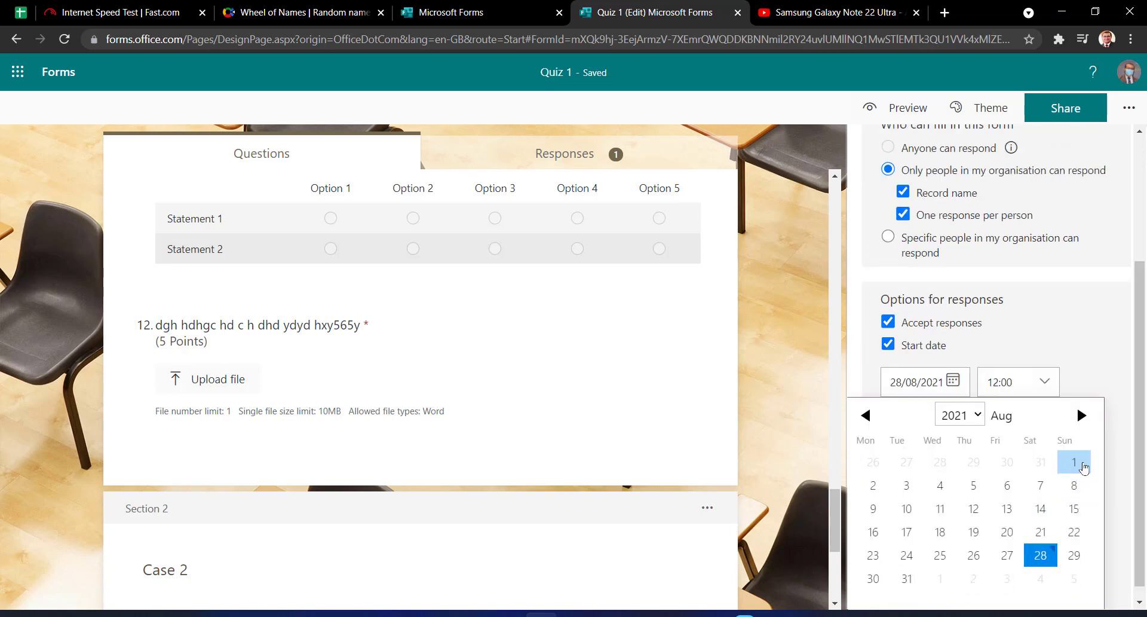
click(1076, 463)
click(1039, 382)
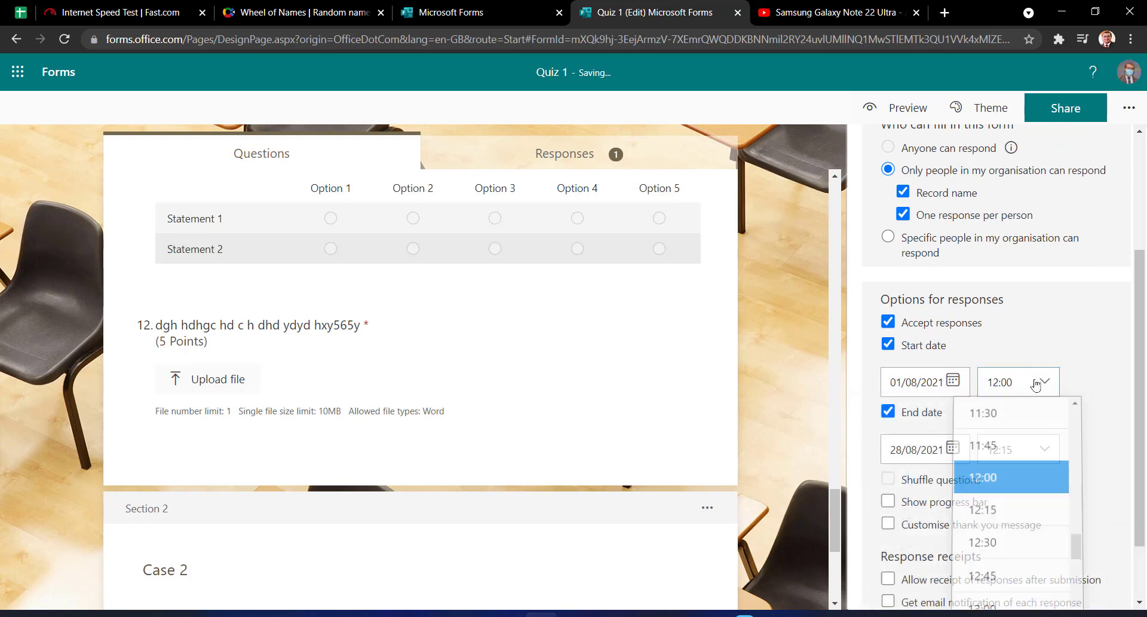
click(1019, 546)
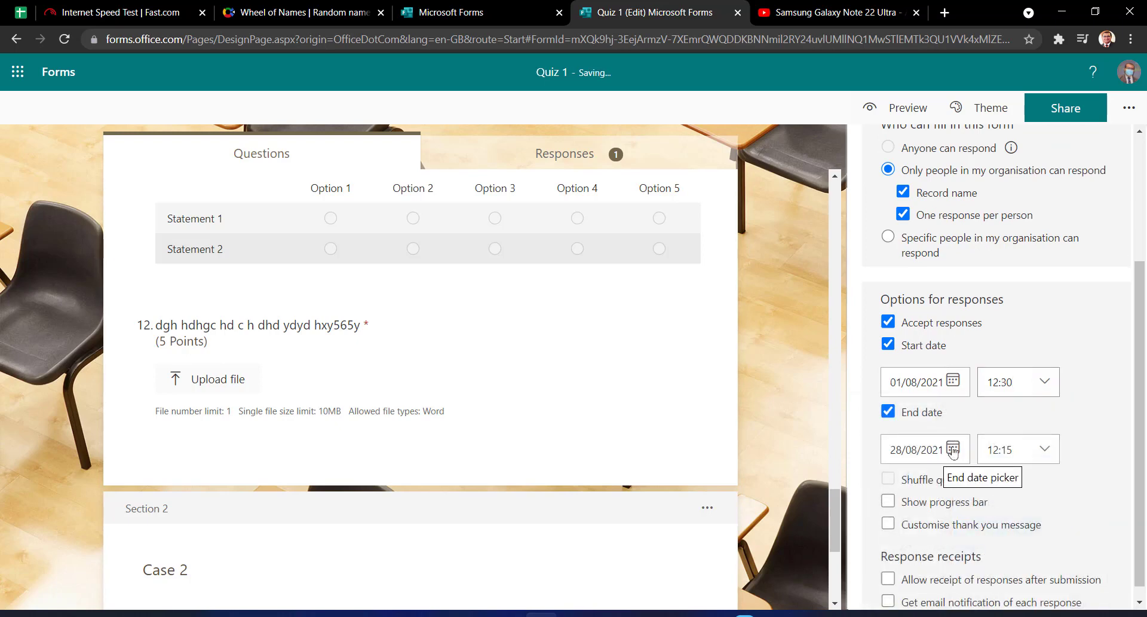
Set the end of the response period to 01/08/2021 at 13:05
click(953, 449)
click(1074, 529)
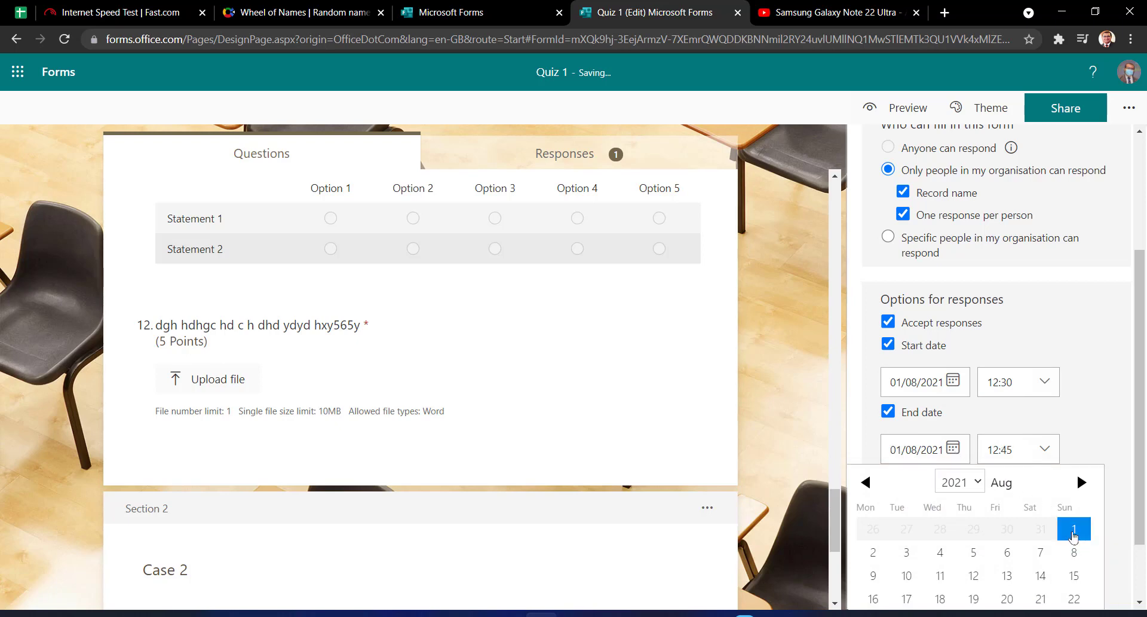
click(1047, 466)
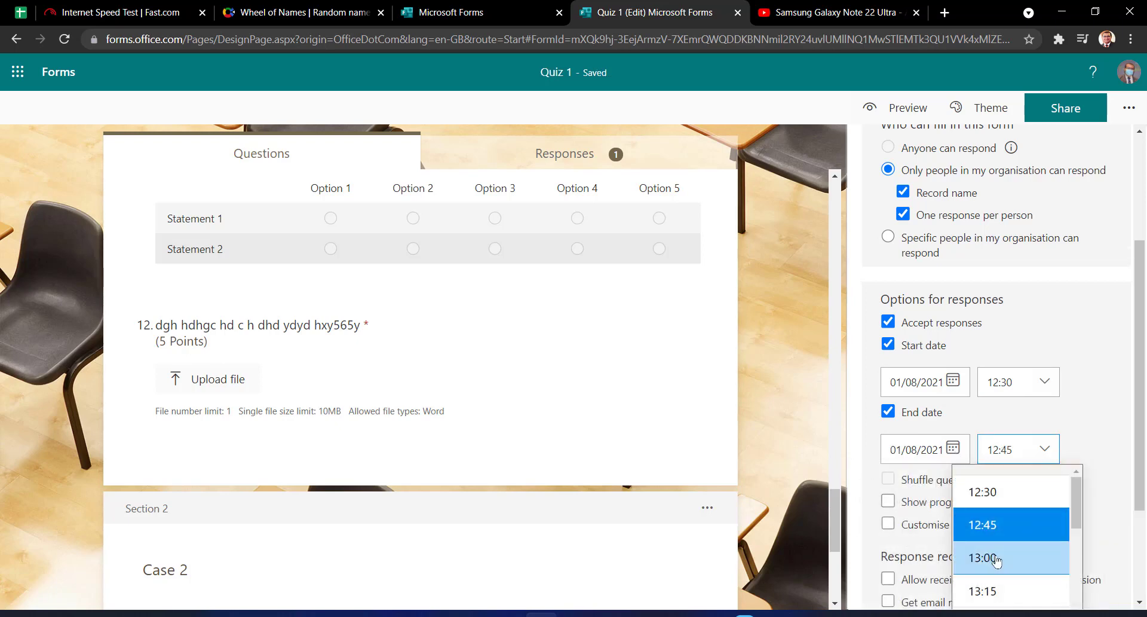
click(1050, 554)
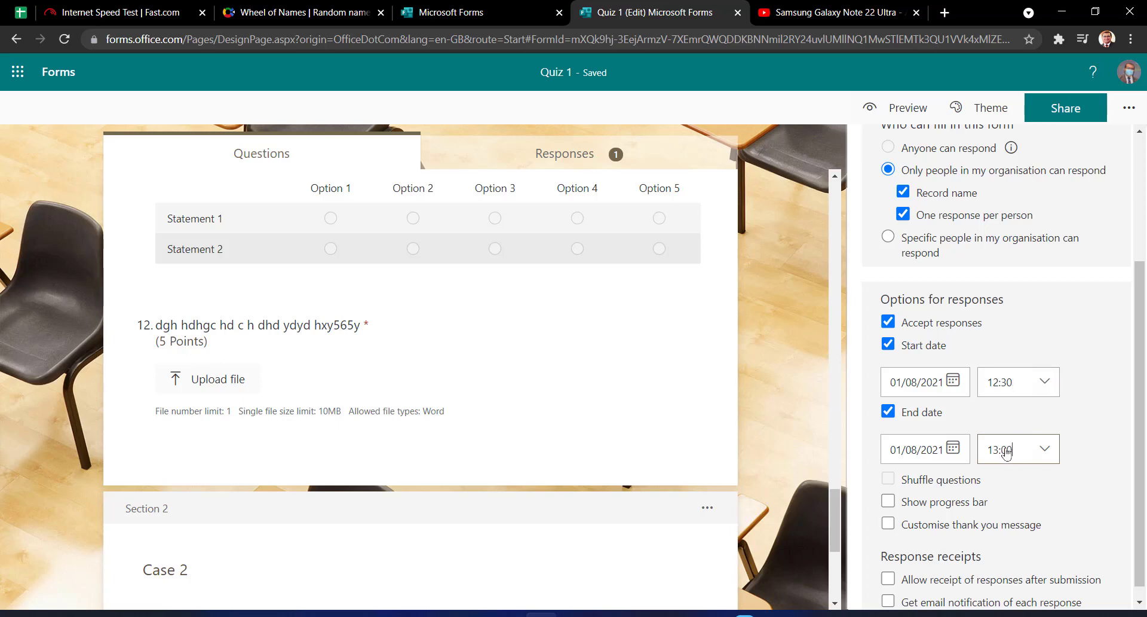
key(shift+Left)
text(5)
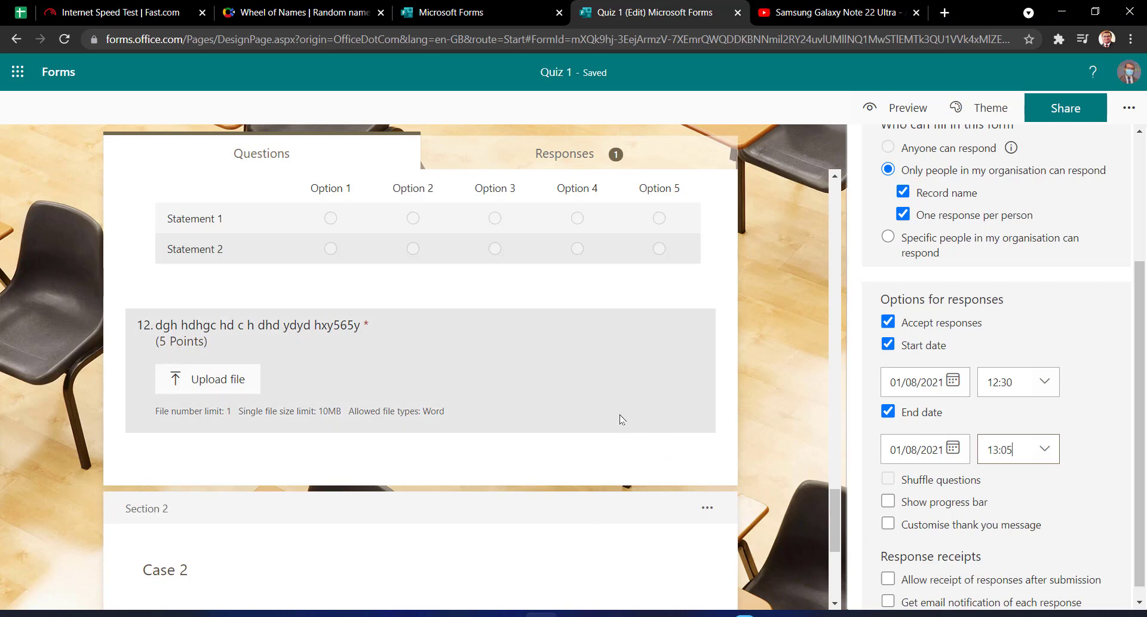
Enable the progress bar and the customised thank-you message, and select the message text
scroll(634, 466, down, 1)
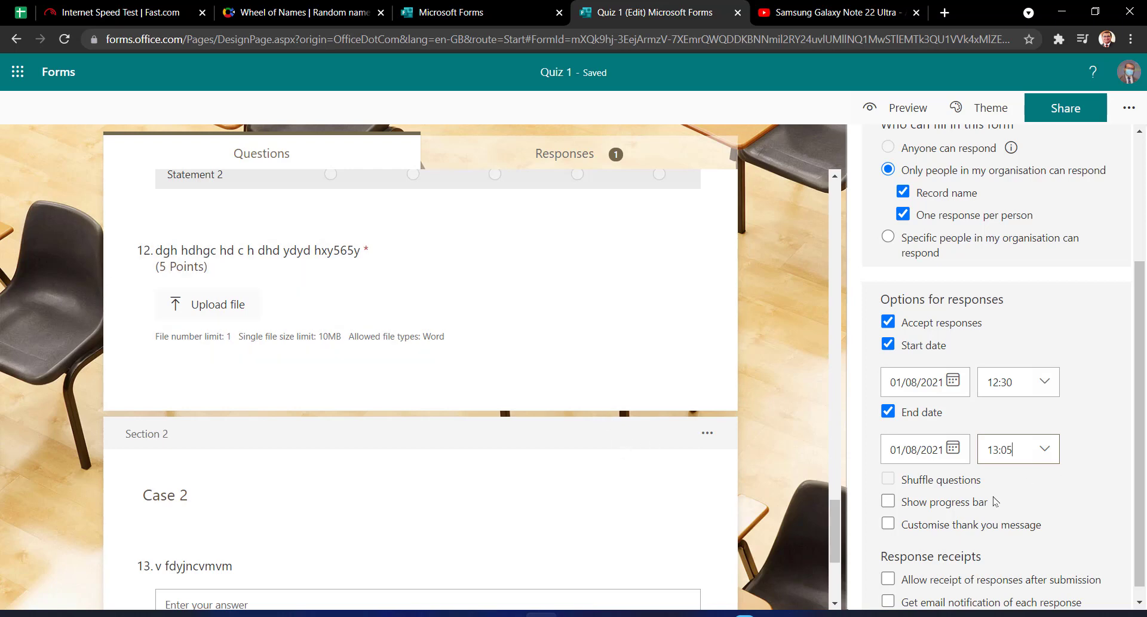
click(926, 507)
click(936, 531)
scroll(920, 561, down, 1)
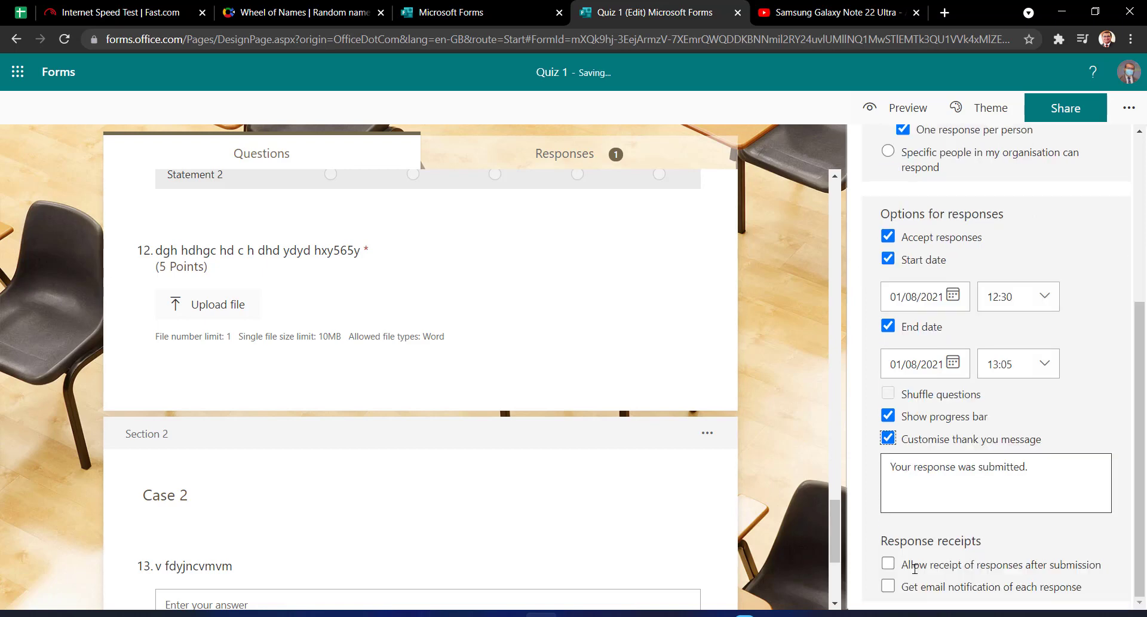
triple_click(984, 468)
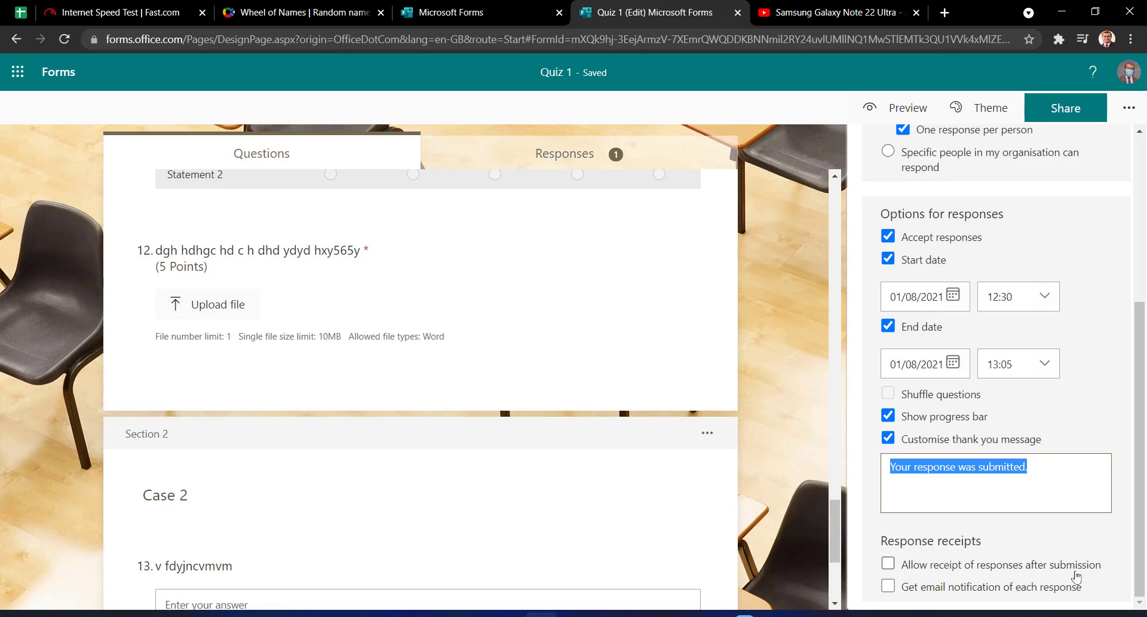
Turn on email notification of each response and turn it off again
mouse_move(1080, 574)
mouse_move(896, 572)
click(888, 587)
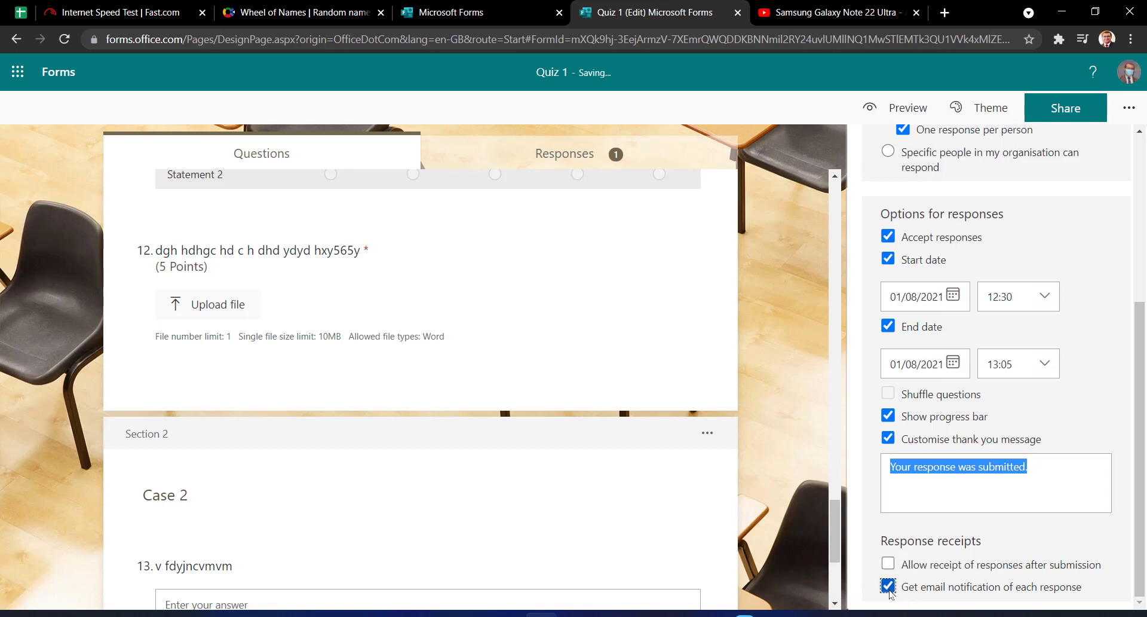
click(888, 587)
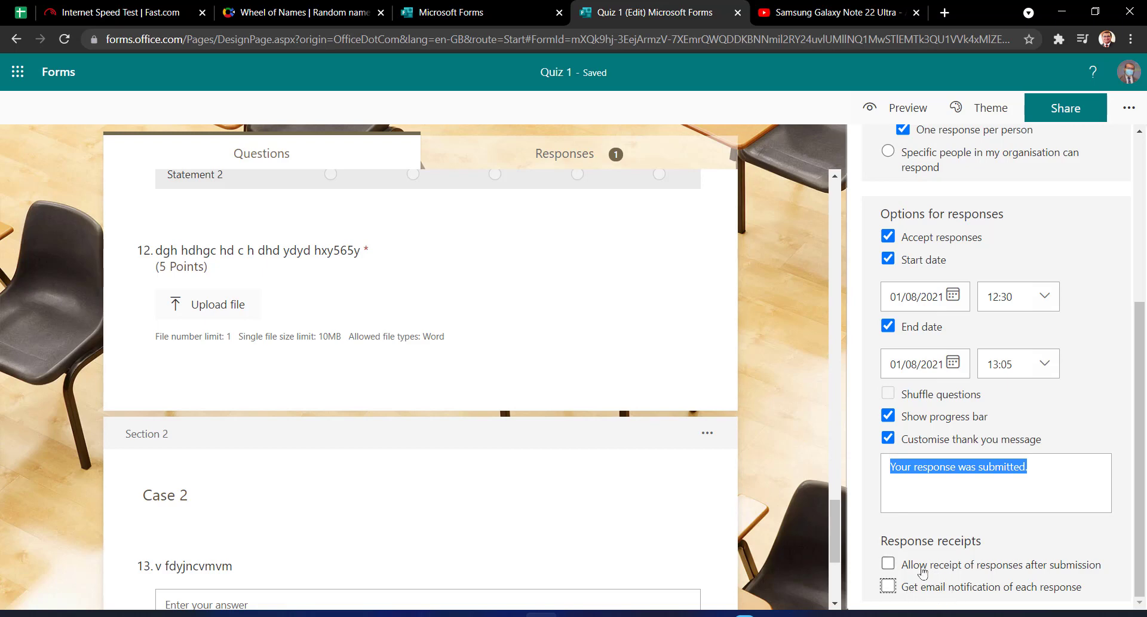
mouse_move(914, 572)
scroll(1040, 526, up, 5)
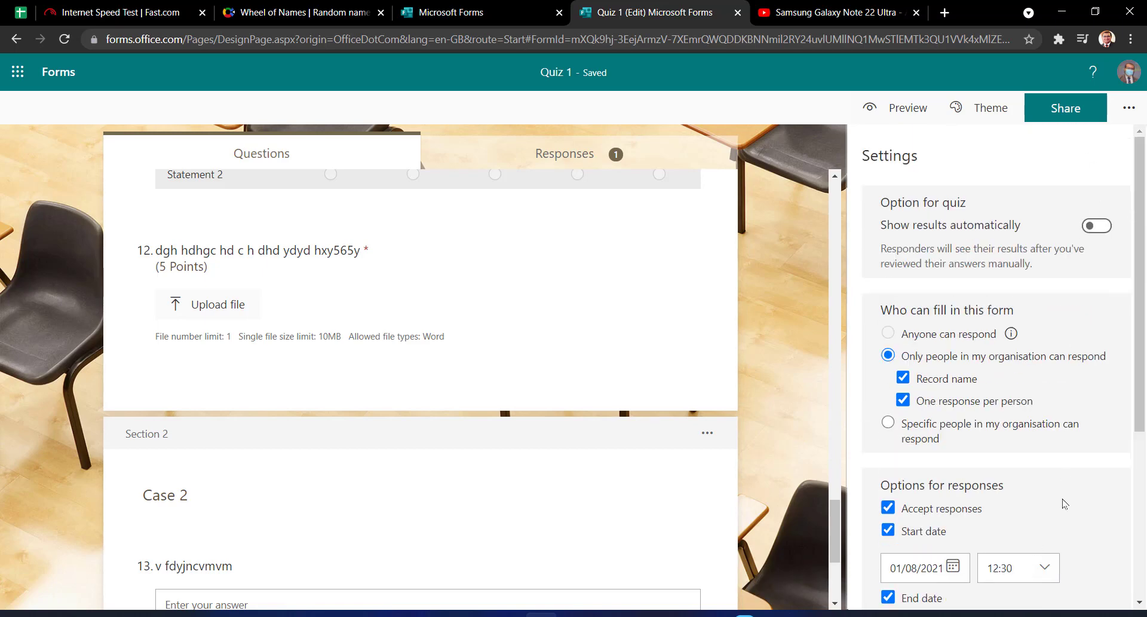
scroll(1063, 538, down, 1)
scroll(1063, 542, up, 1)
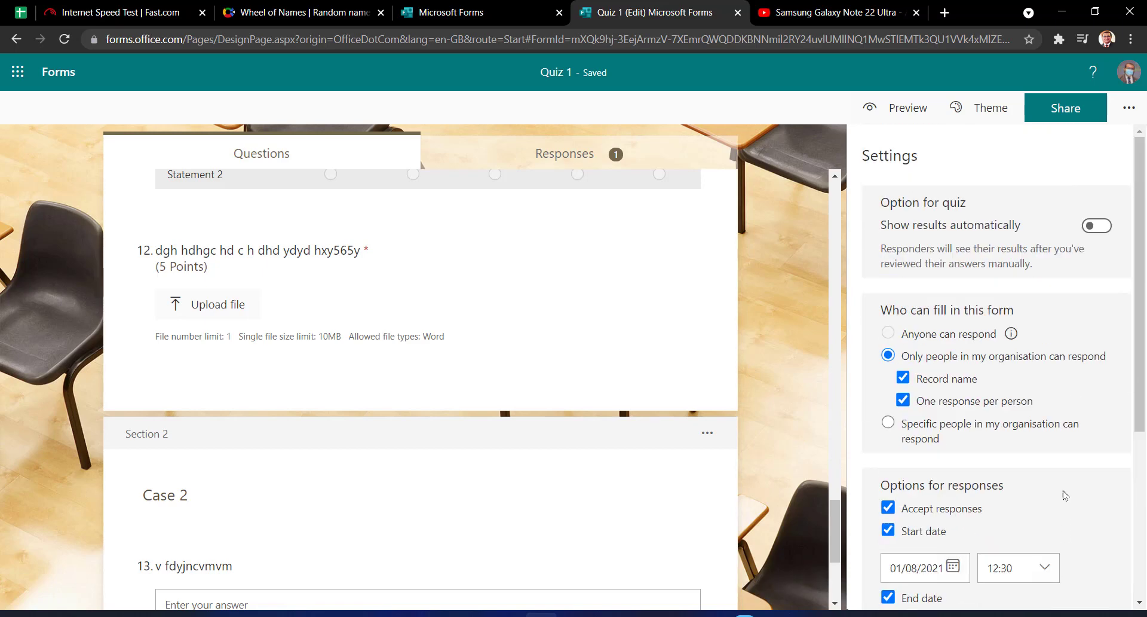
Open the print preview of Quiz 1, and set portrait layout and a custom scale of 100
click(1127, 112)
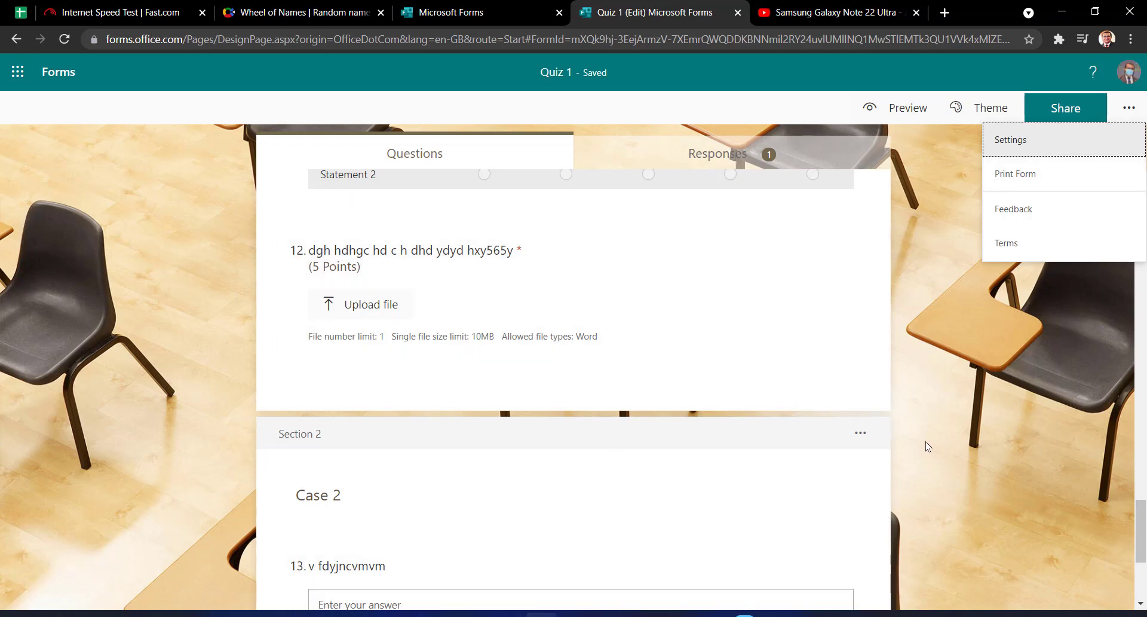
click(1026, 178)
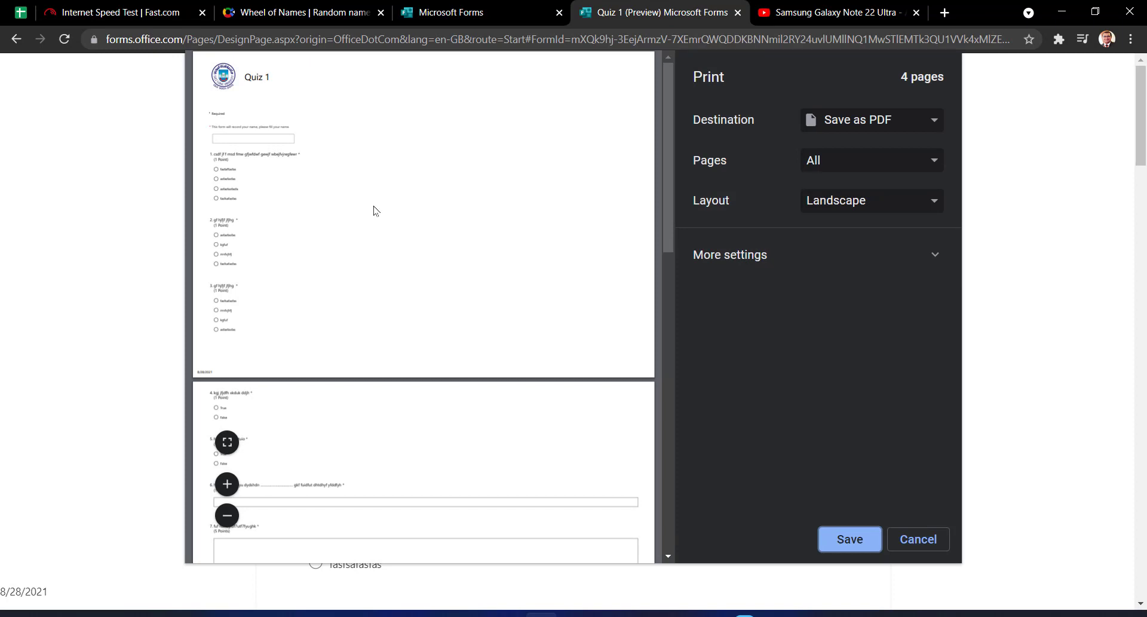
scroll(377, 209, down, 2)
click(842, 205)
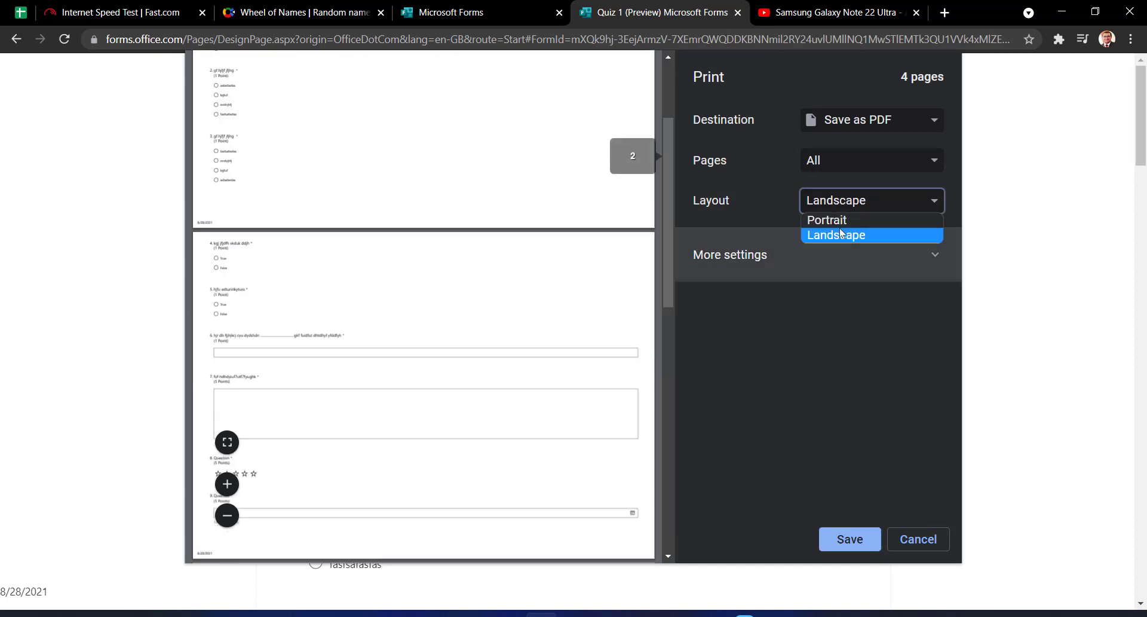
click(839, 220)
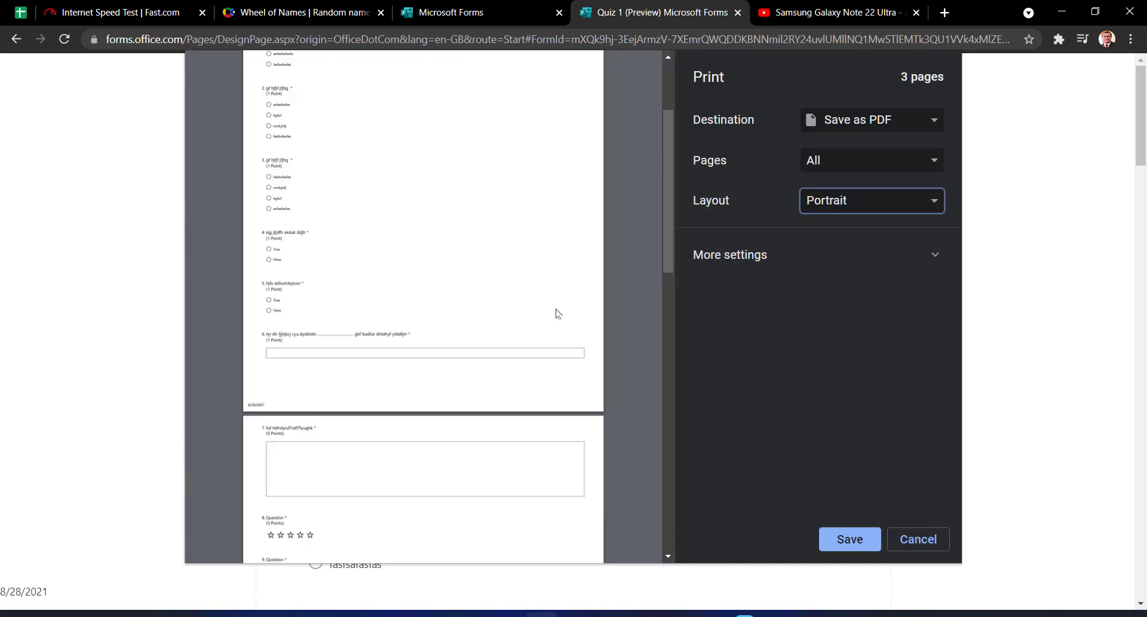
click(779, 253)
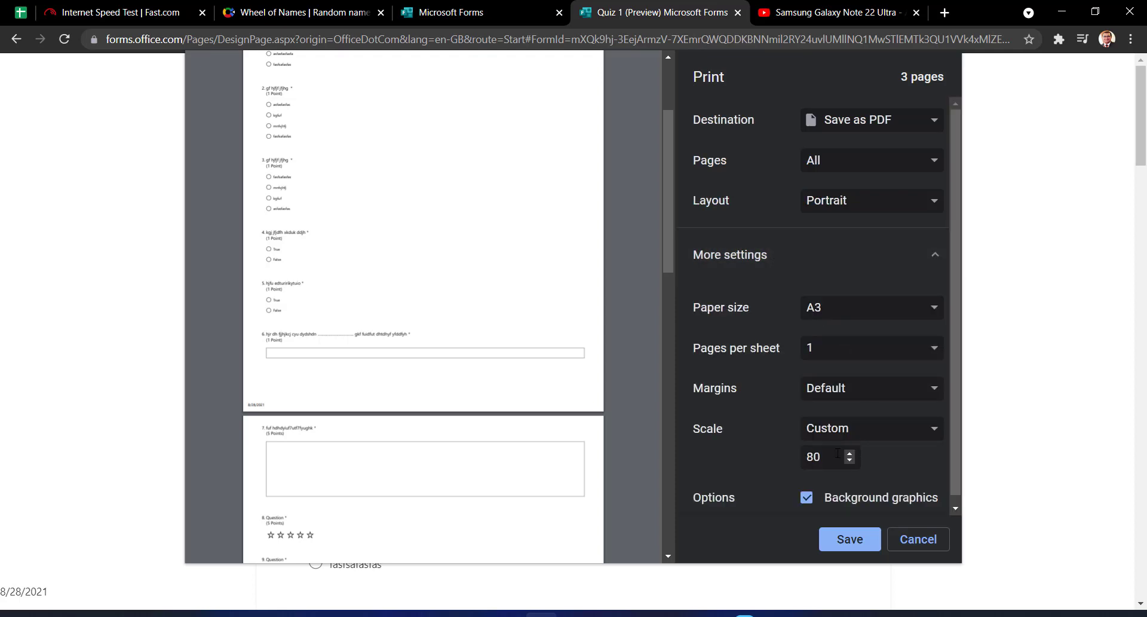
drag(836, 456, 690, 454)
text(100)
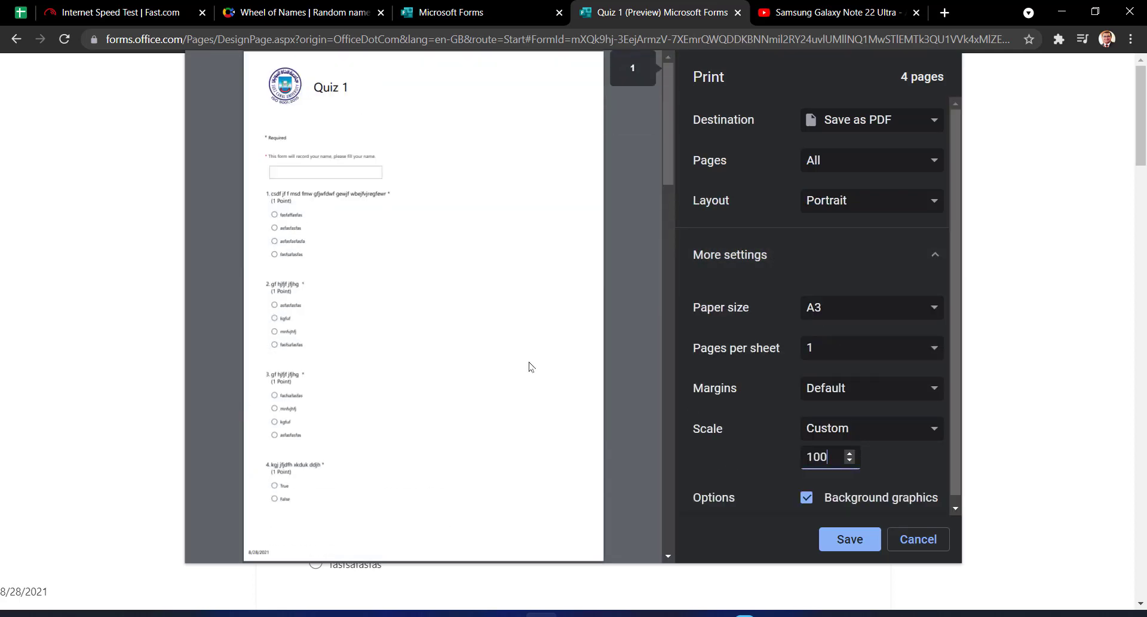
Examine how the quiz questions and sections are laid out across the pages of the print preview, and cancel printing
scroll(335, 230, down, 10)
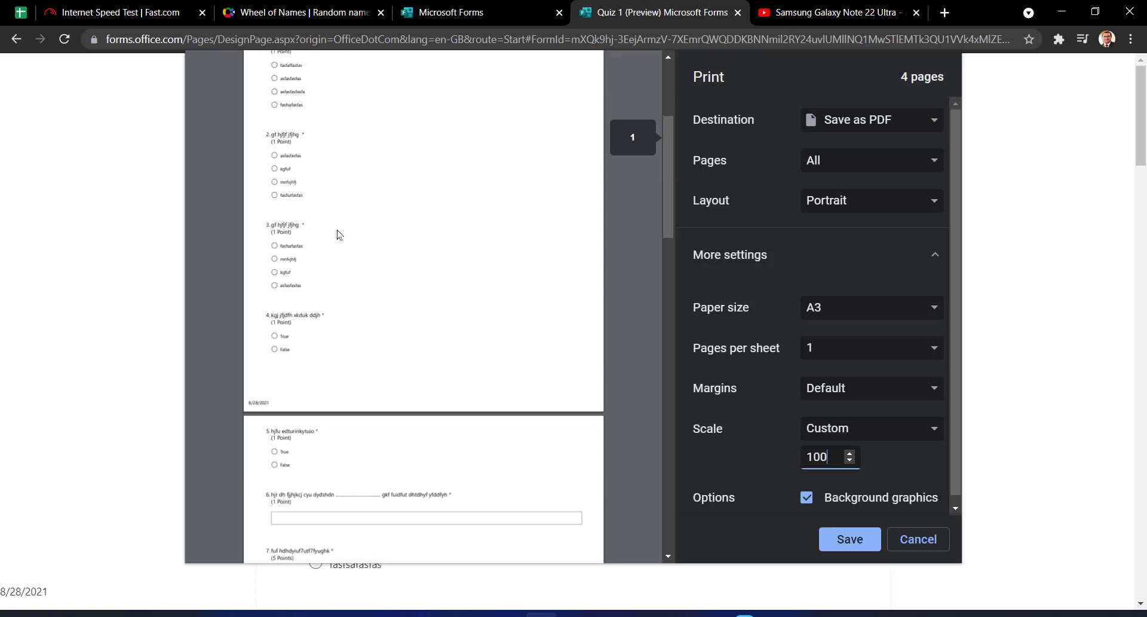
scroll(338, 230, down, 3)
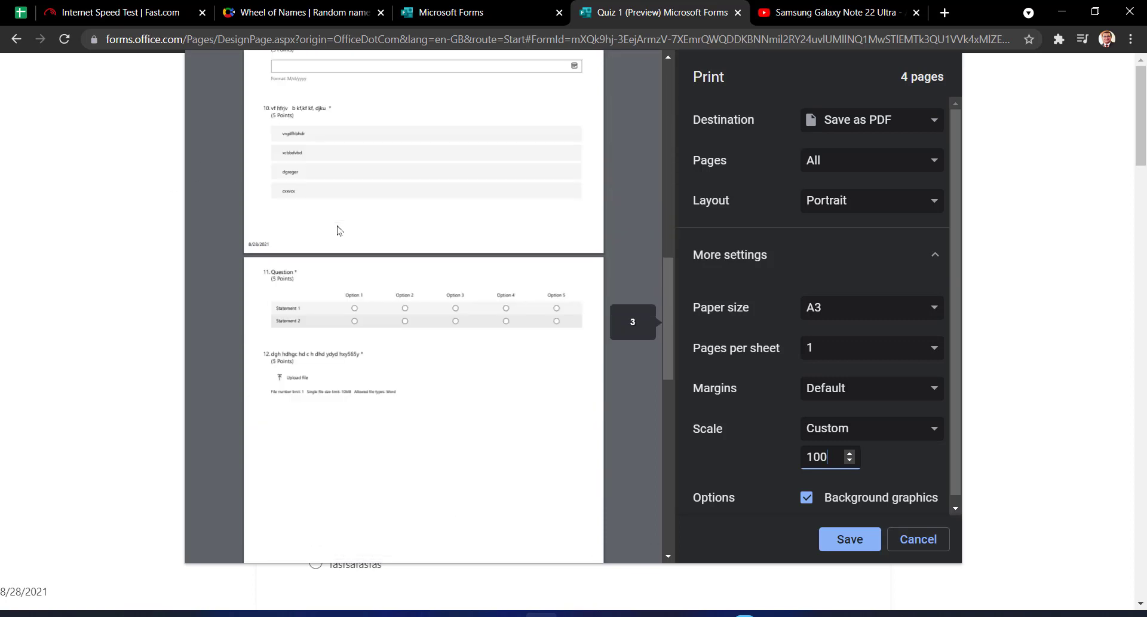
scroll(338, 230, down, 10)
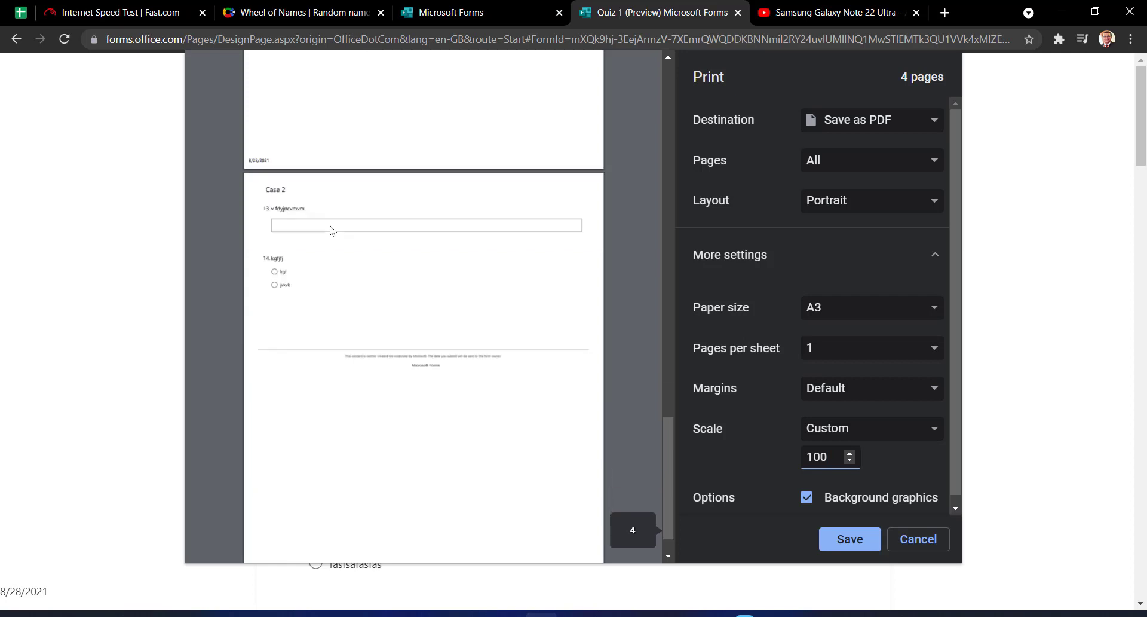
scroll(478, 318, up, 20)
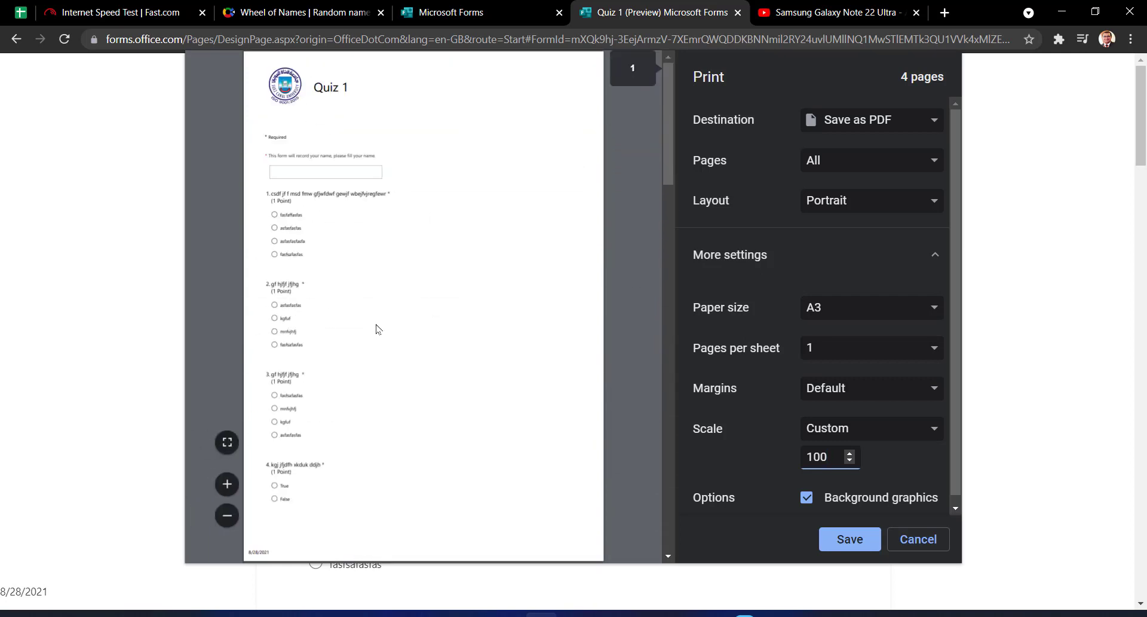
scroll(472, 418, down, 5)
scroll(454, 385, up, 5)
key(Escape)
click(929, 190)
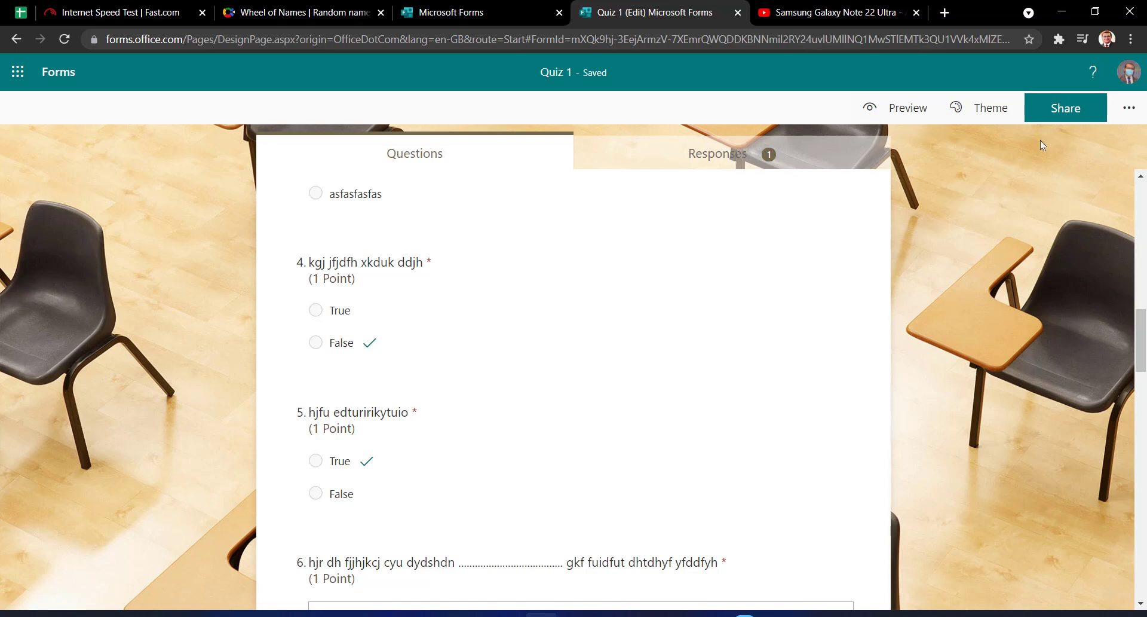
Open the sharing options and select the full response link for people in the organisation
click(1068, 109)
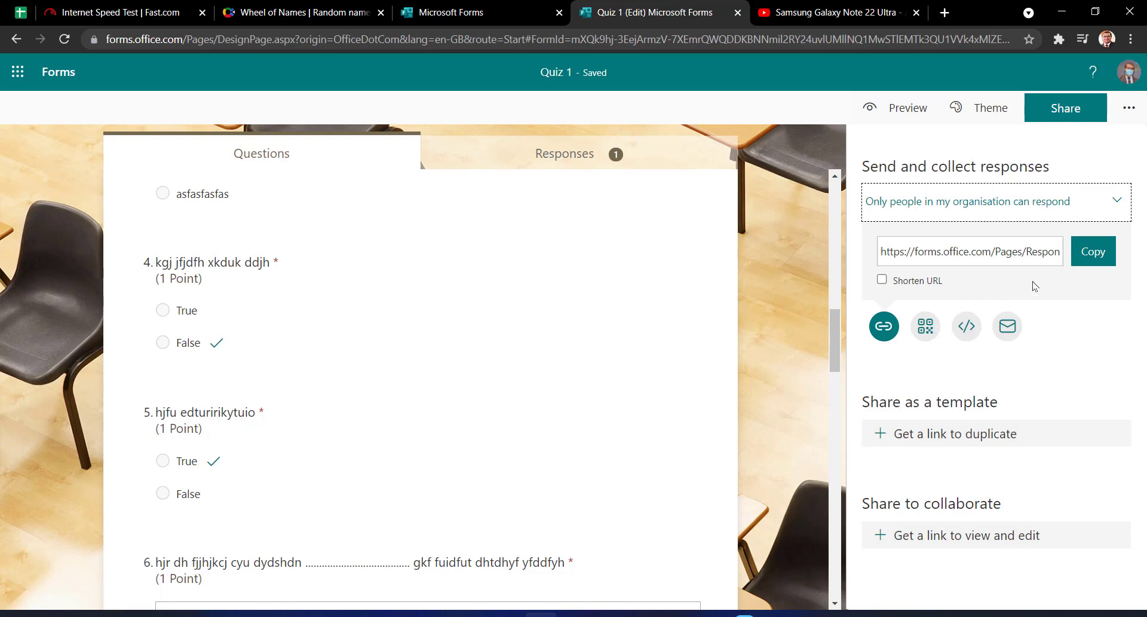
drag(925, 251, 1062, 245)
triple_click(998, 245)
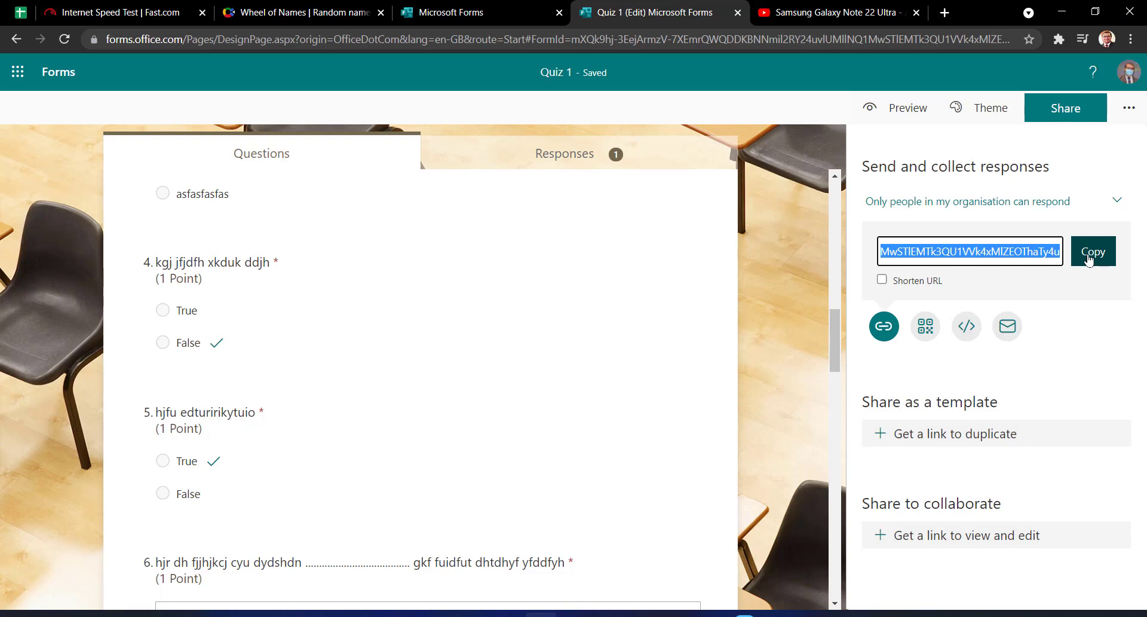
drag(1043, 251, 754, 263)
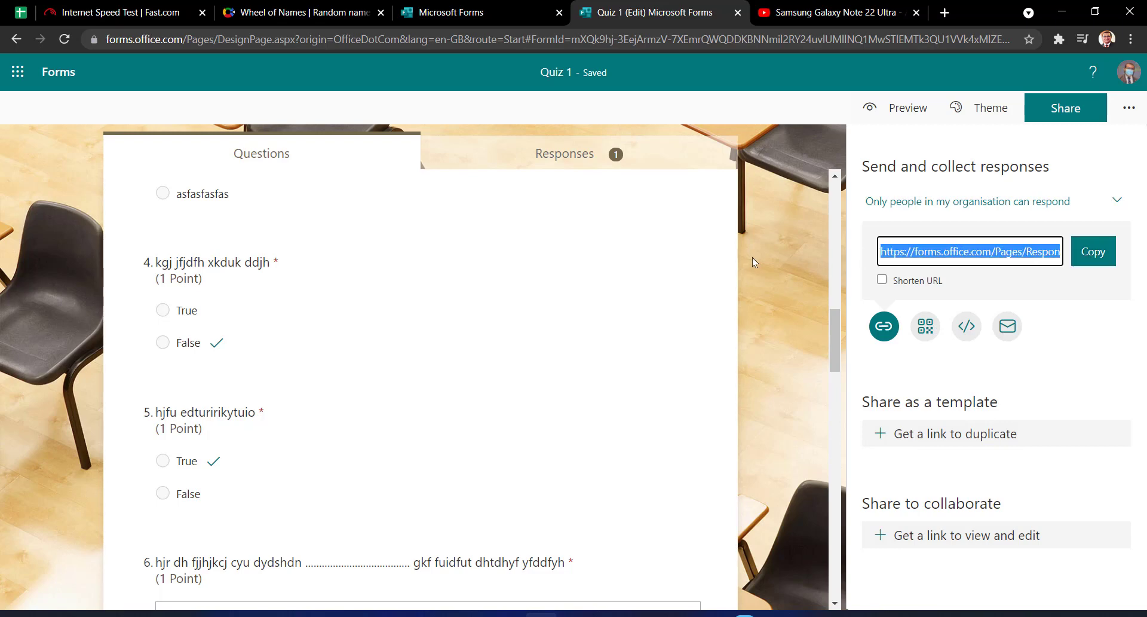
click(755, 263)
Shorten the quiz's response URL and select the shortened link
click(1062, 108)
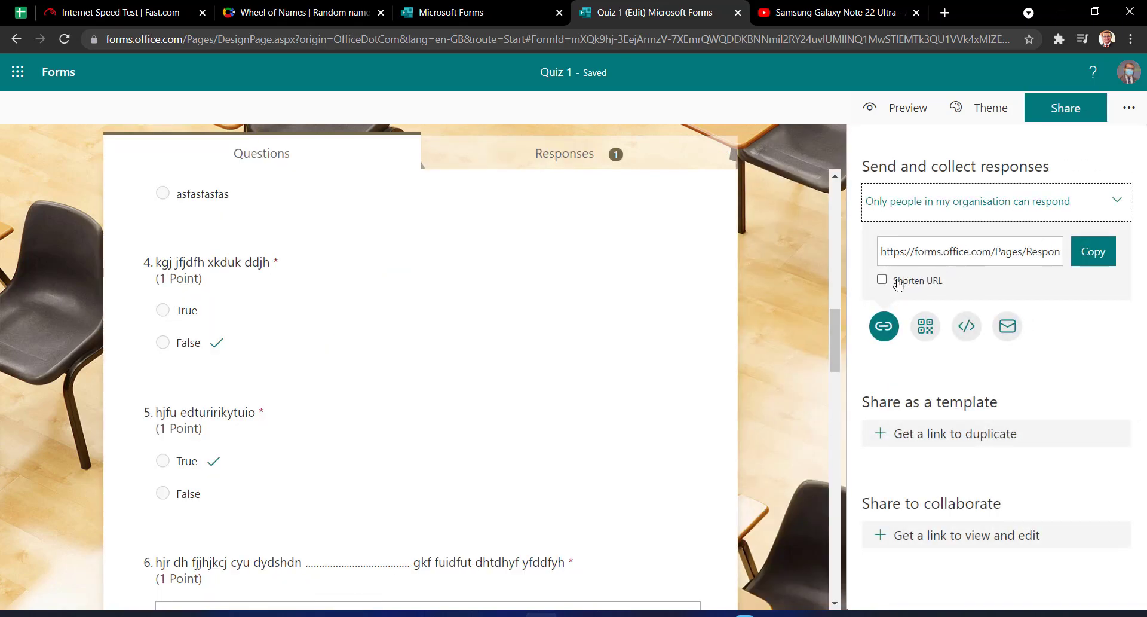
click(926, 288)
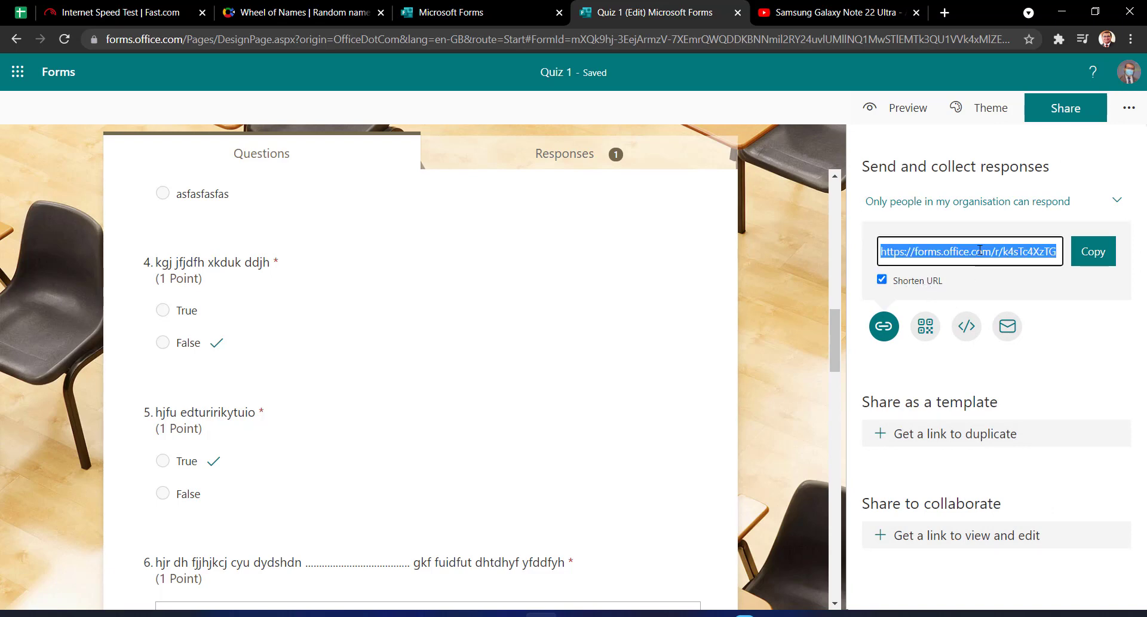
drag(1049, 251, 1065, 252)
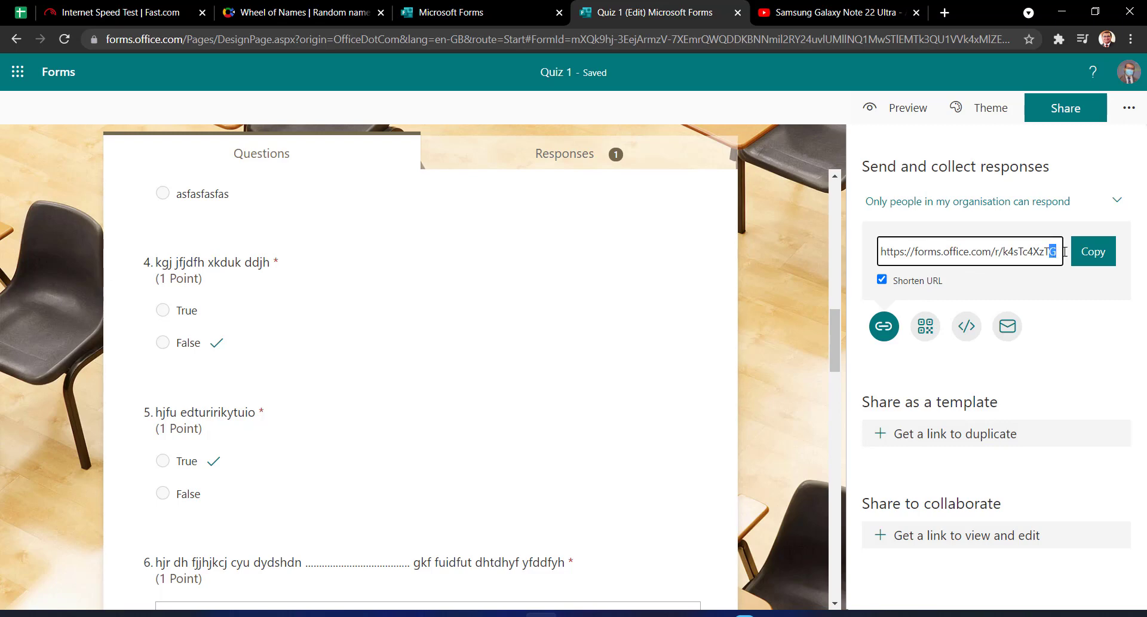
triple_click(1046, 252)
click(1046, 251)
Look at the QR code, embed code and email ways of sharing the quiz, and return to the response link
click(925, 329)
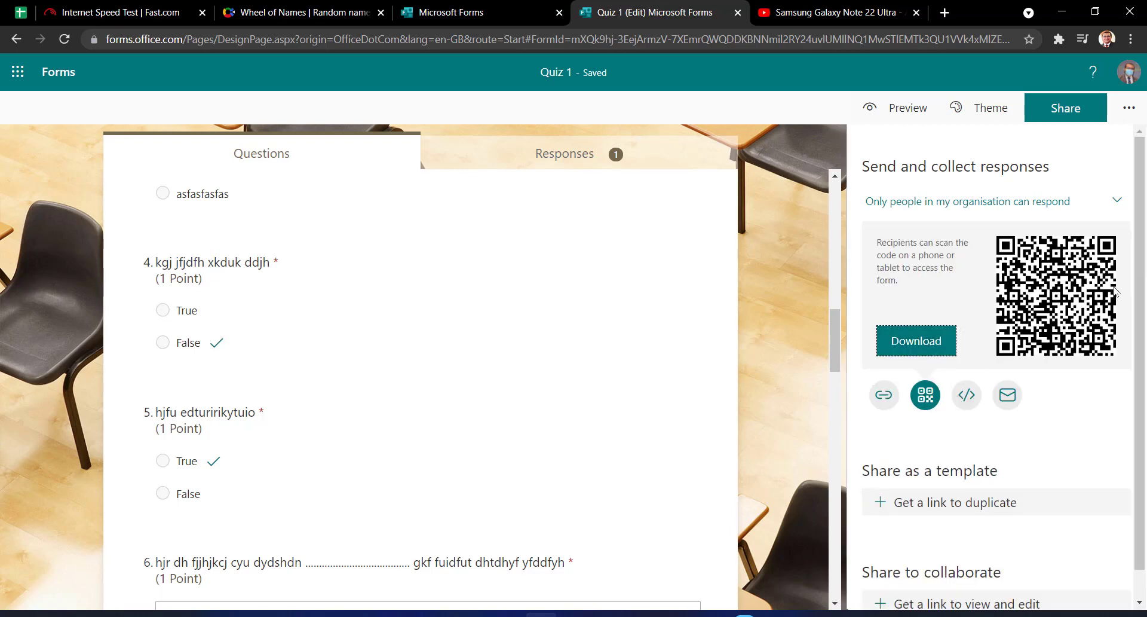
click(1044, 328)
click(966, 394)
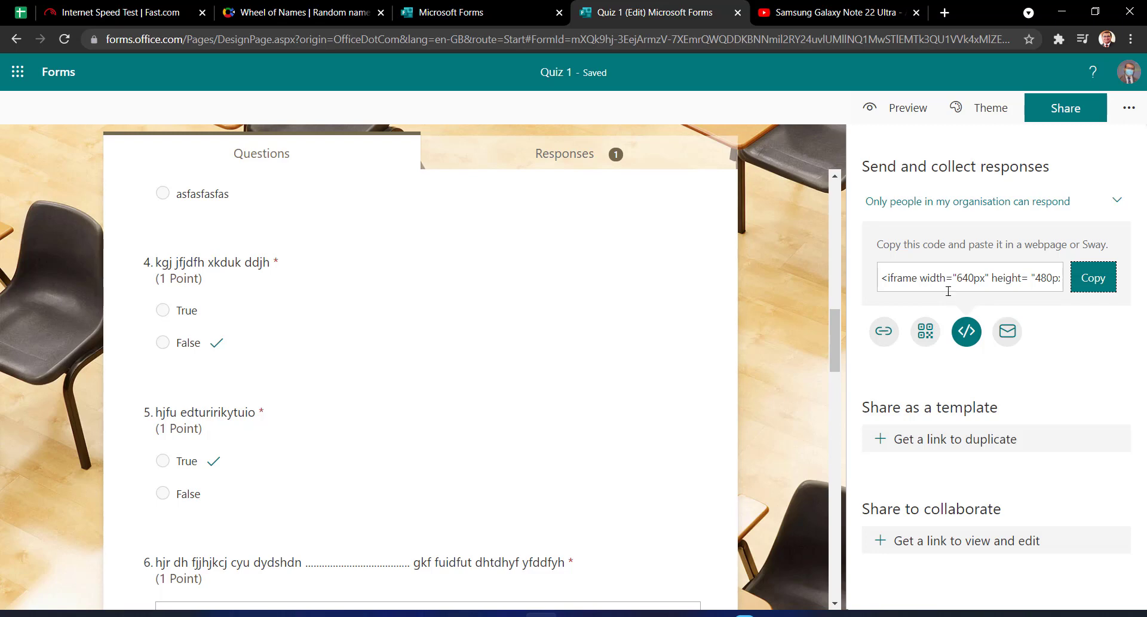
click(1012, 336)
click(882, 333)
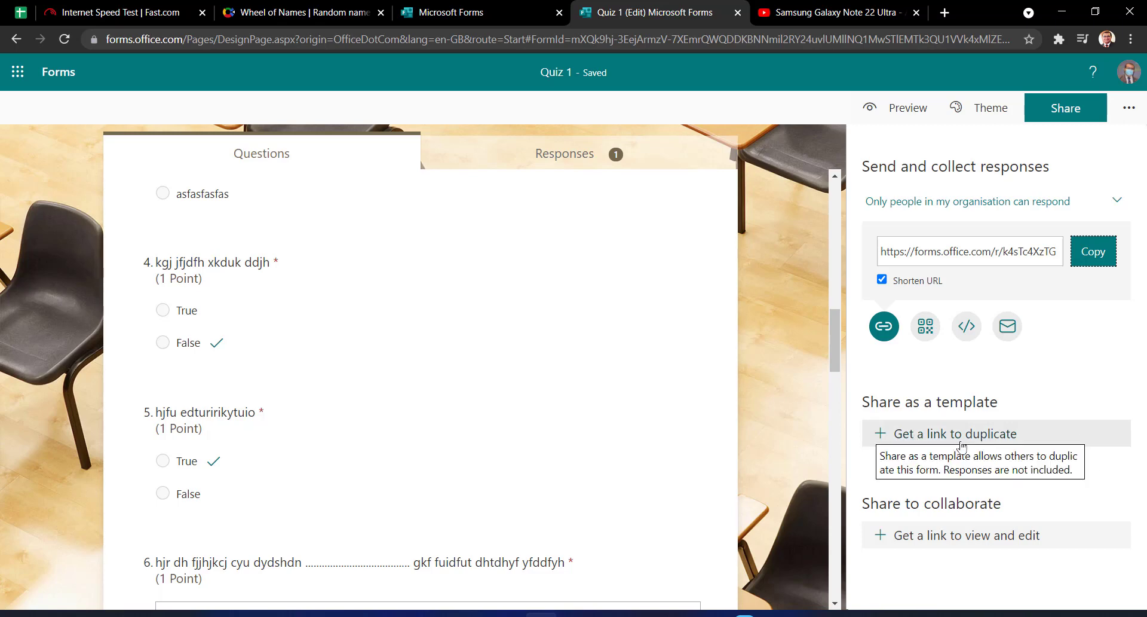
Create and copy a template link for duplicating the quiz, and open it in a new browser tab
click(936, 444)
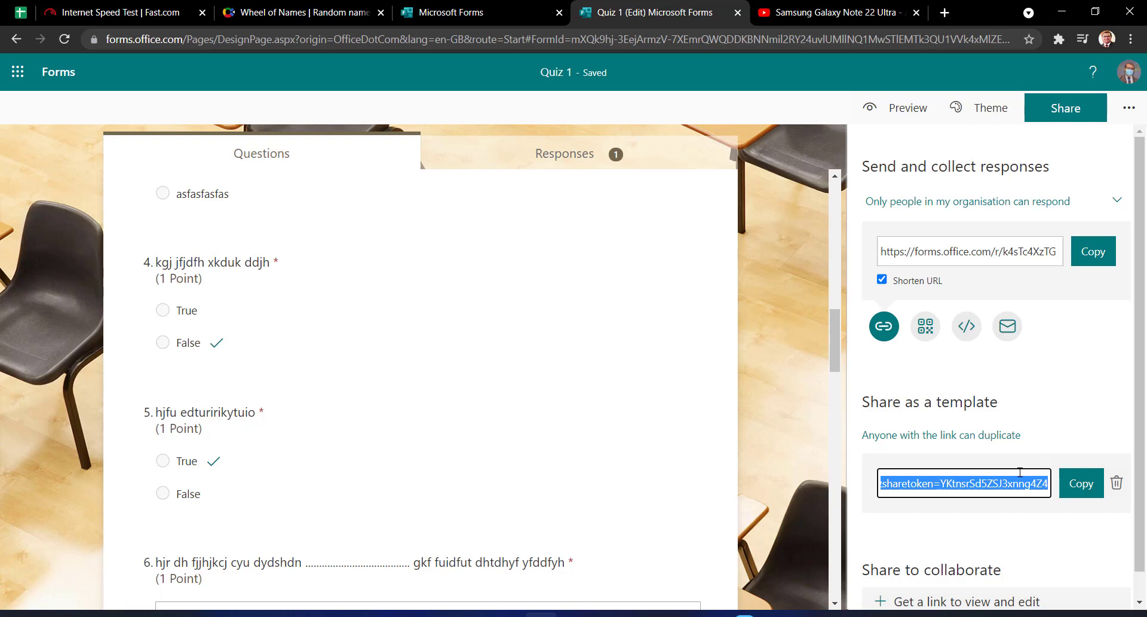
click(1074, 494)
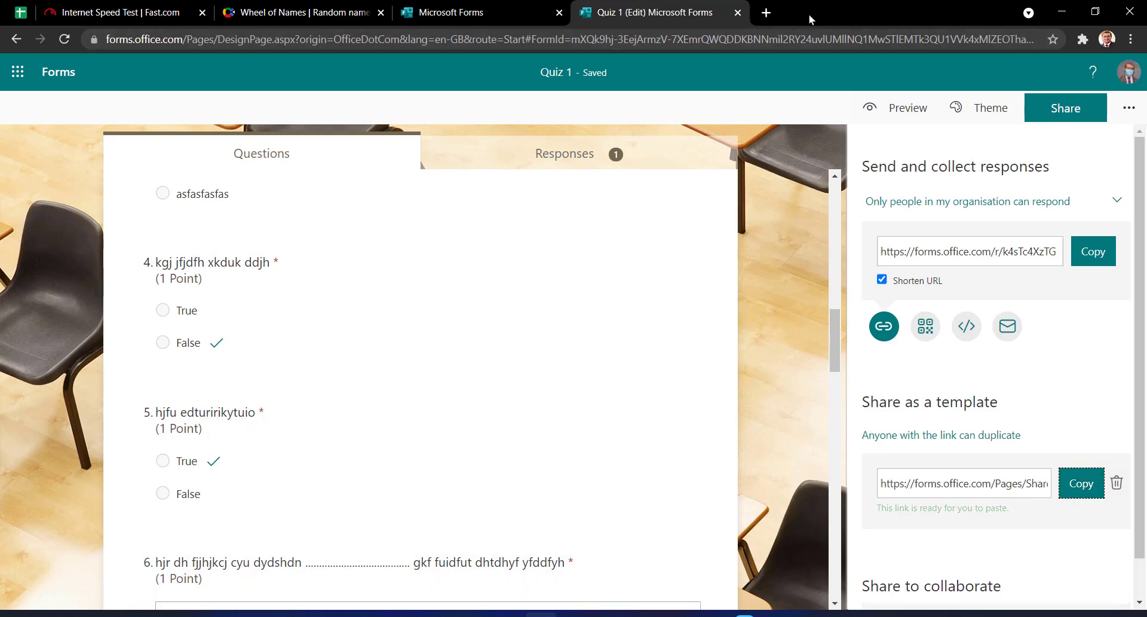
middle_click(808, 13)
click(767, 13)
right_click(758, 42)
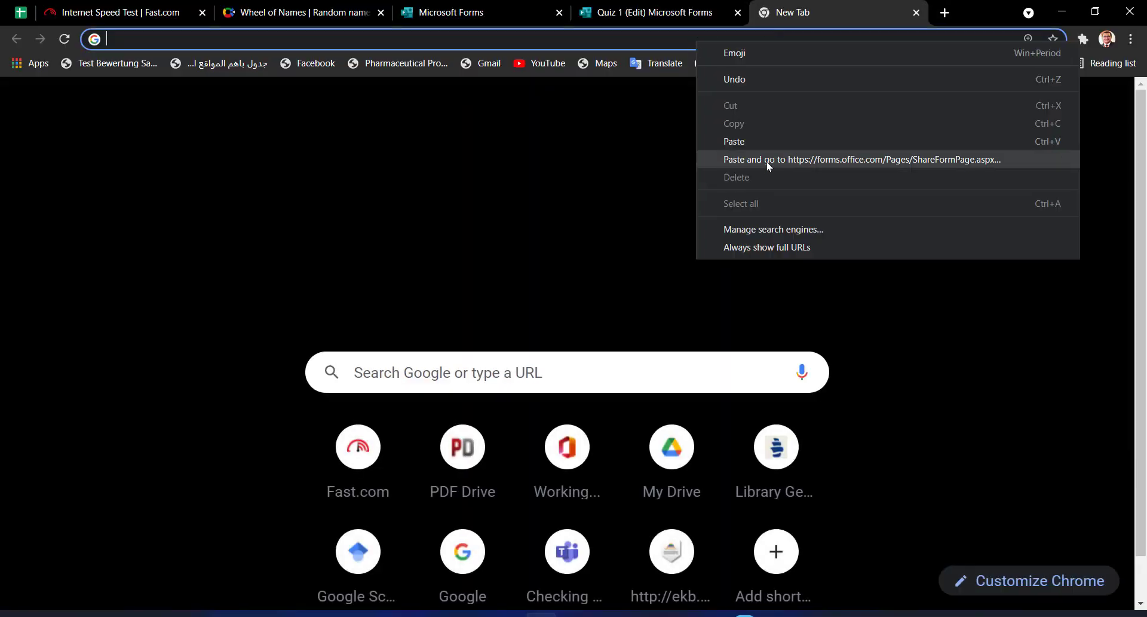
click(766, 162)
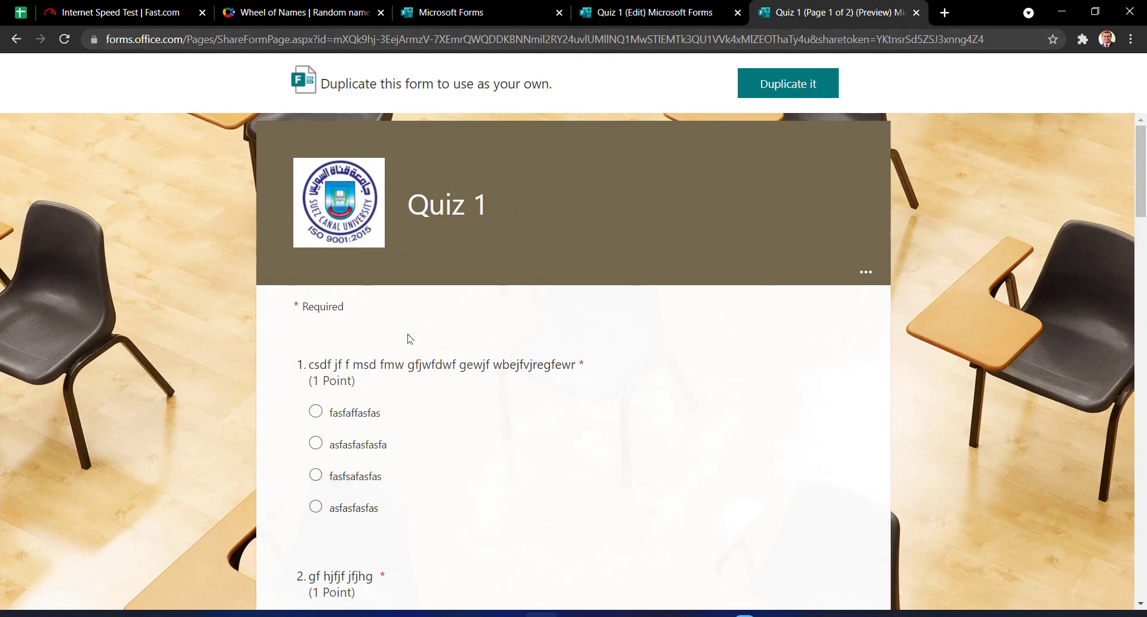
Look through the questions on the duplicable copy's page of Quiz 1, and close its browser tab
scroll(741, 497, down, 3)
scroll(741, 498, down, 7)
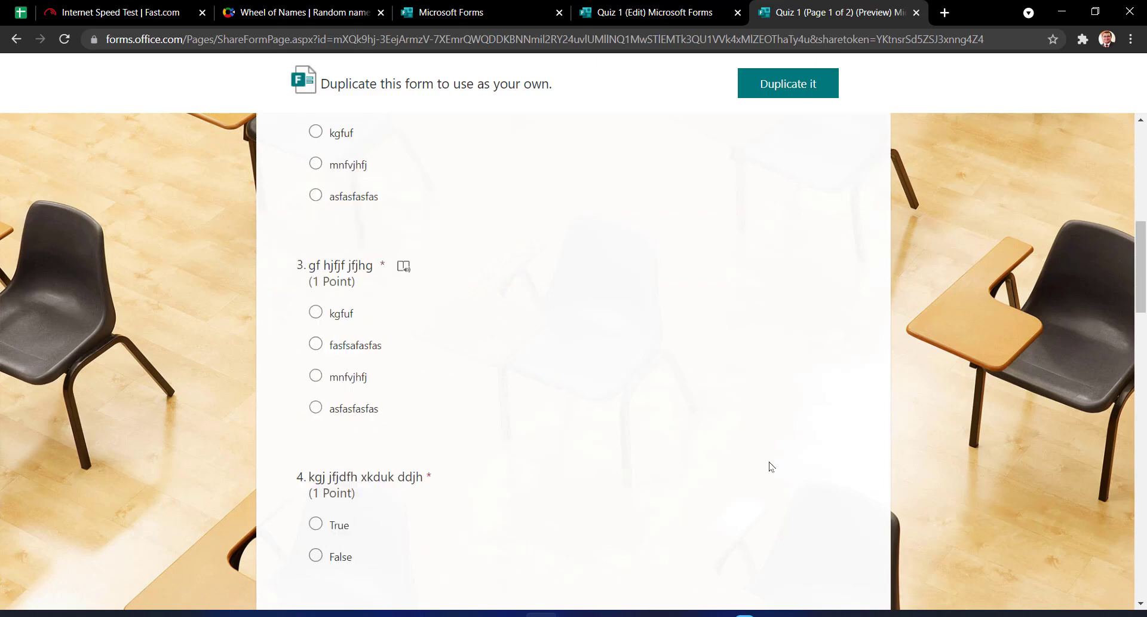
scroll(768, 467, up, 10)
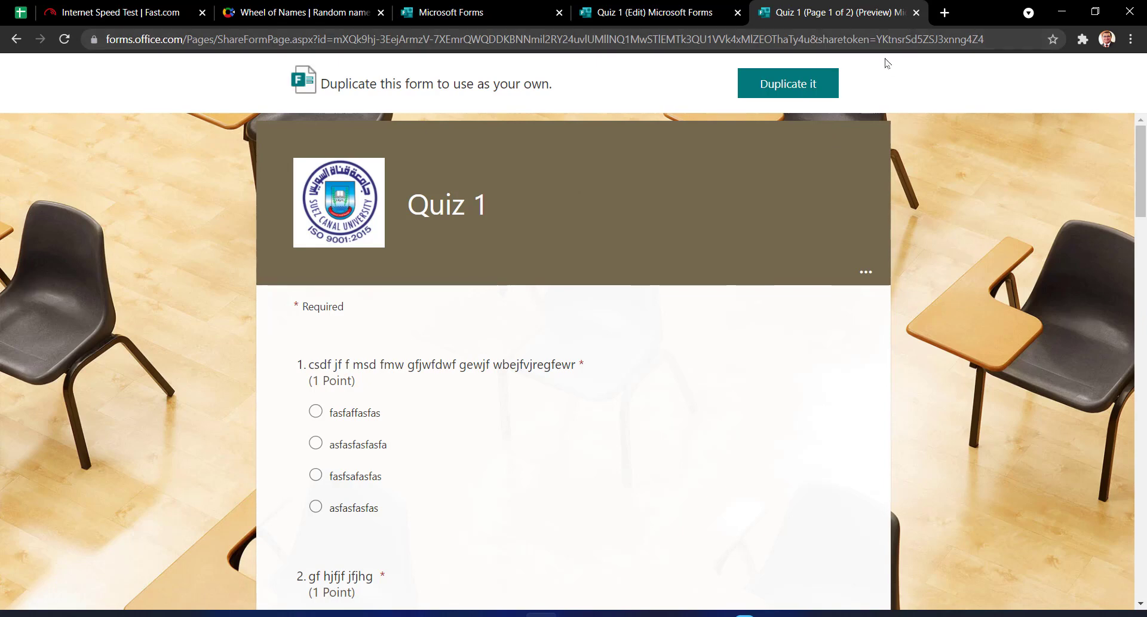
click(916, 15)
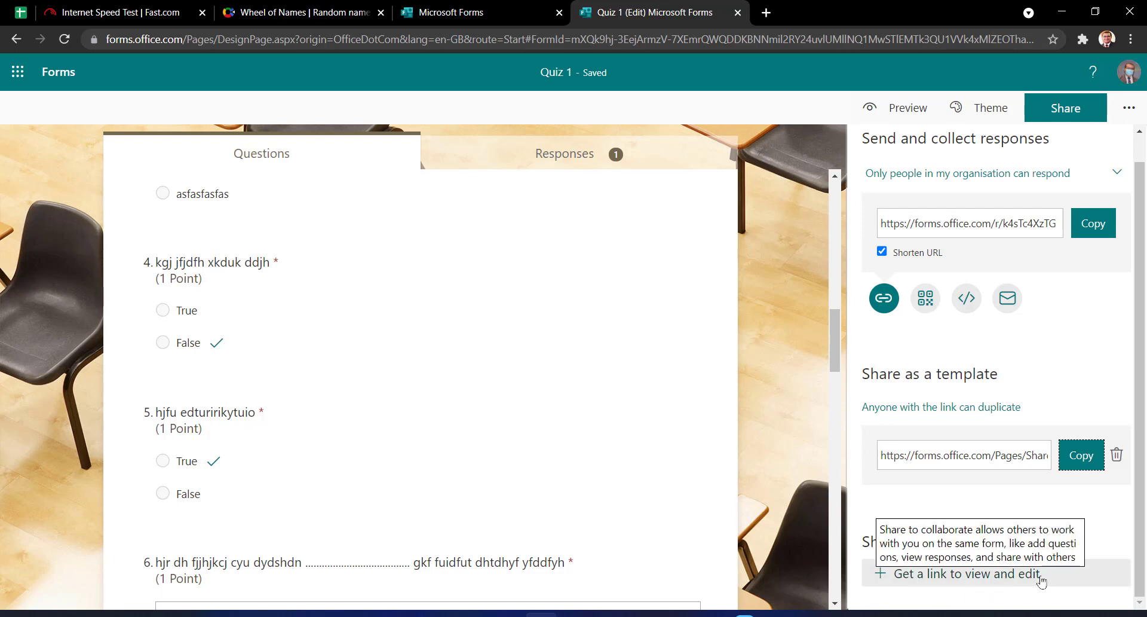
Create a collaboration link to view and edit the quiz, and close the sharing options
click(995, 580)
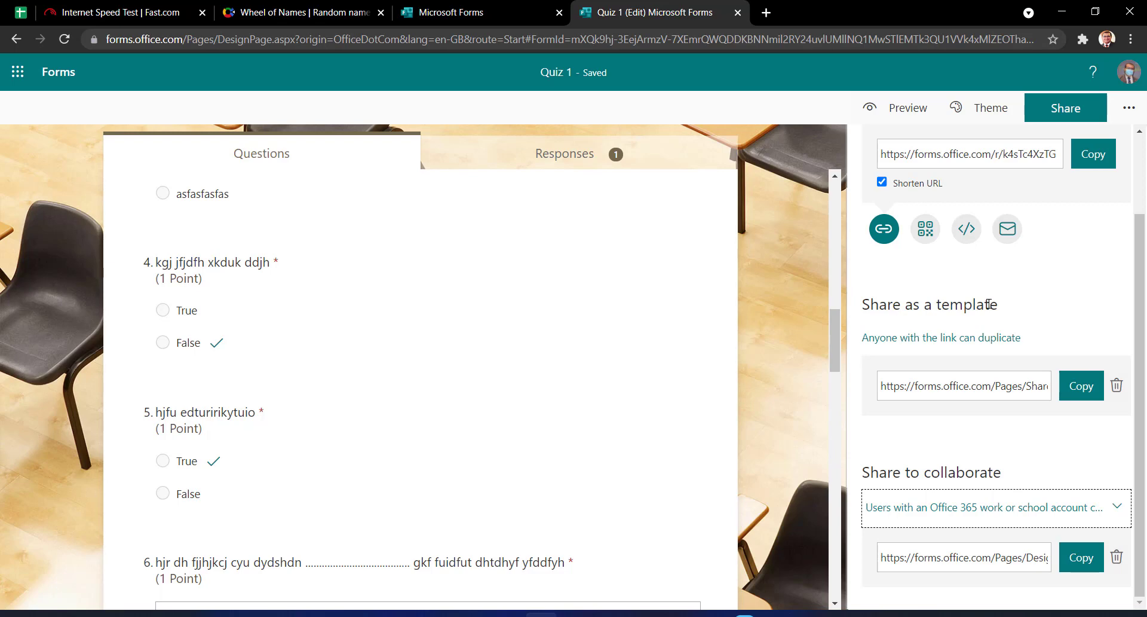
click(829, 274)
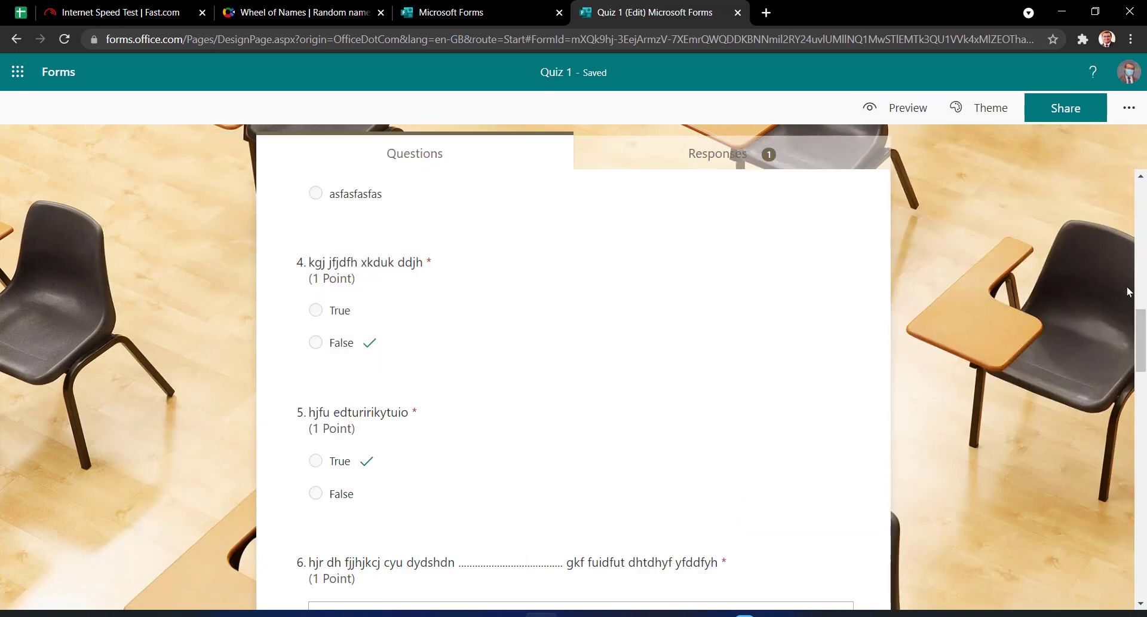
scroll(1127, 286, up, 15)
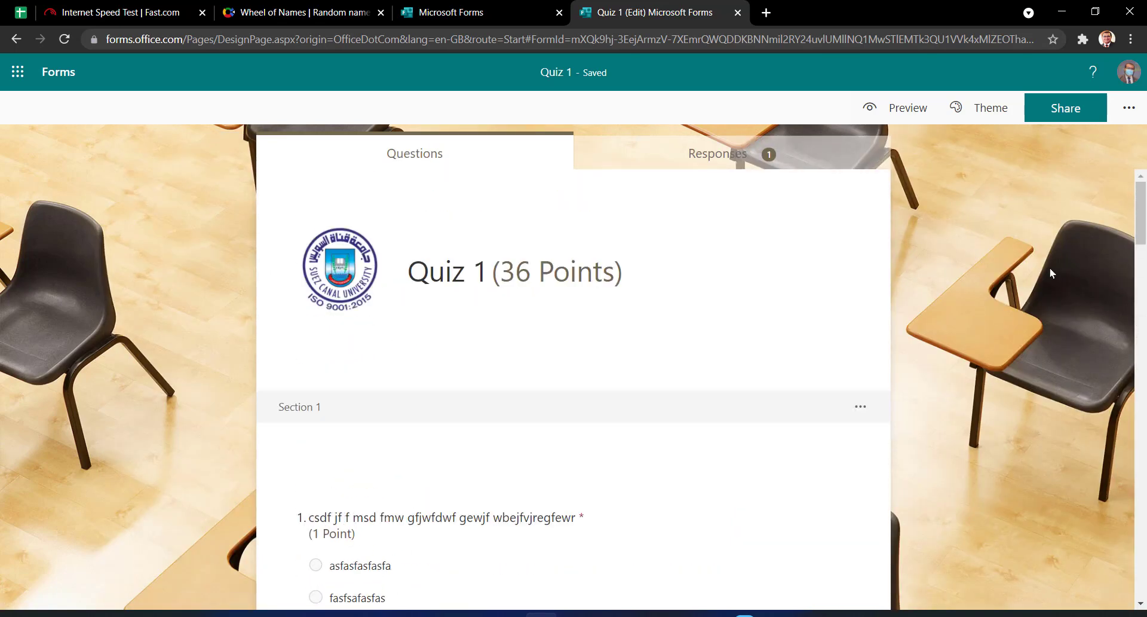
click(1129, 109)
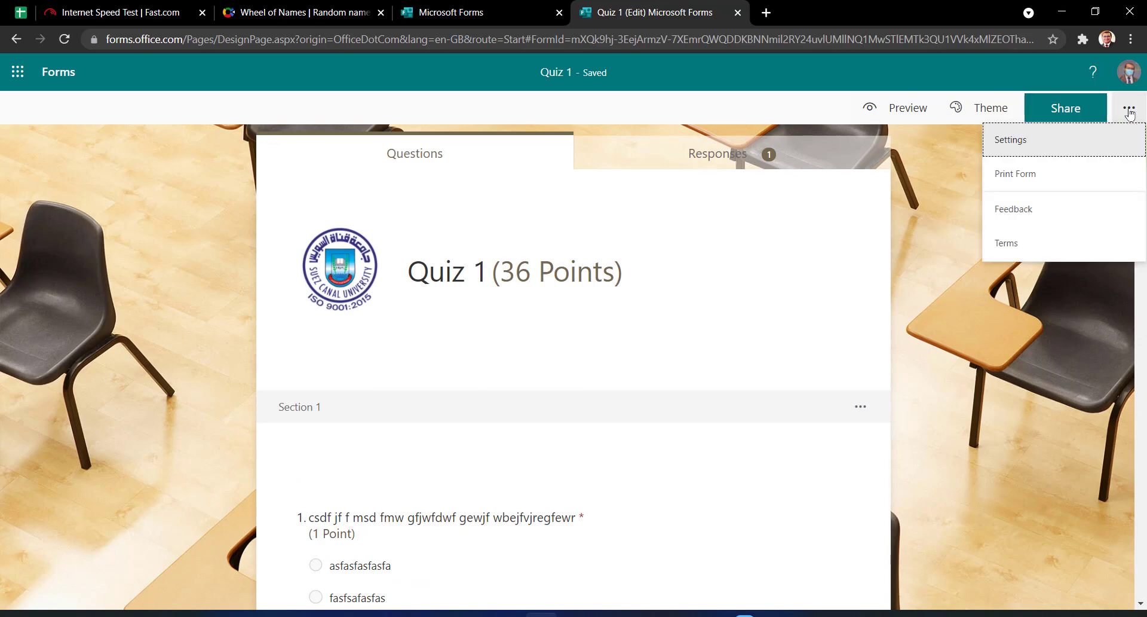
click(1129, 109)
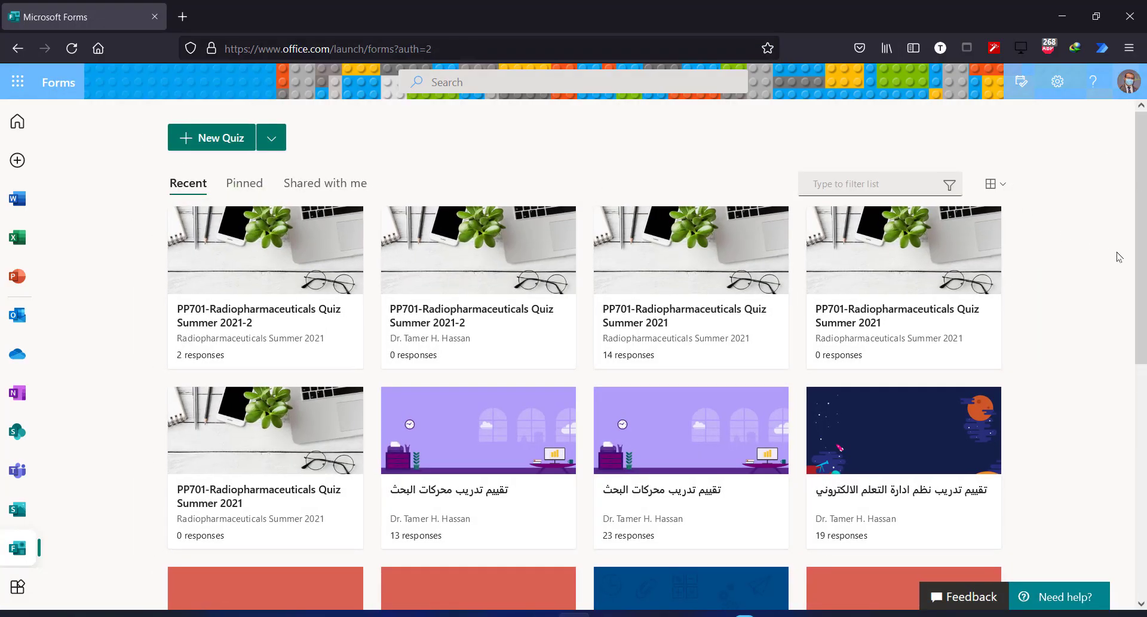
Look through the recent forms and groups on the home page, and open the full list of own forms
scroll(584, 292, down, 5)
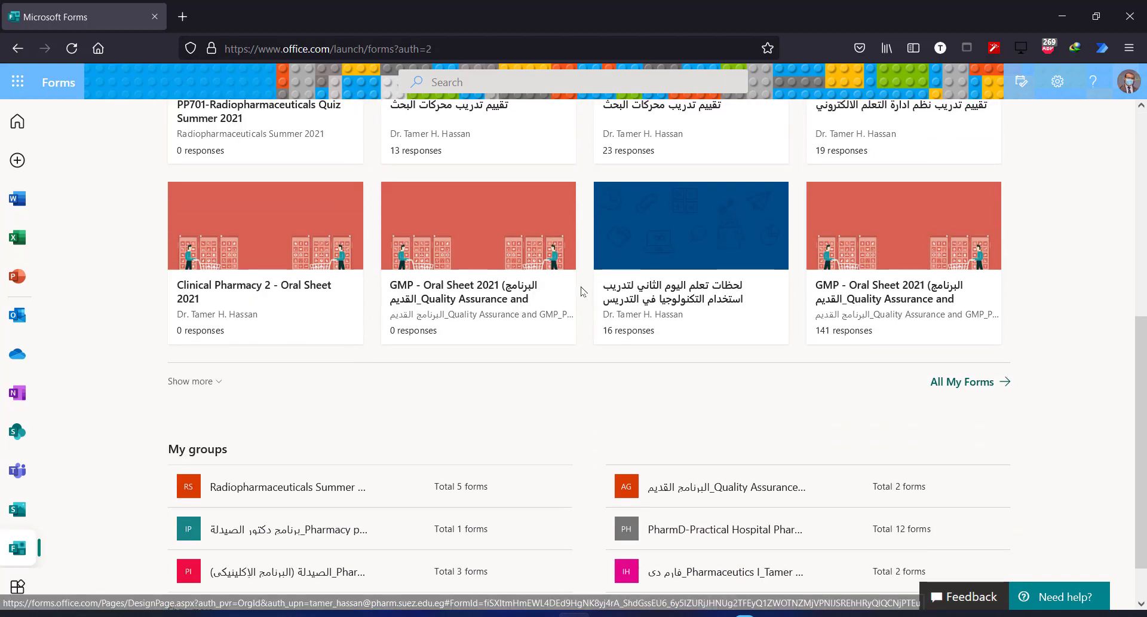
scroll(583, 292, up, 5)
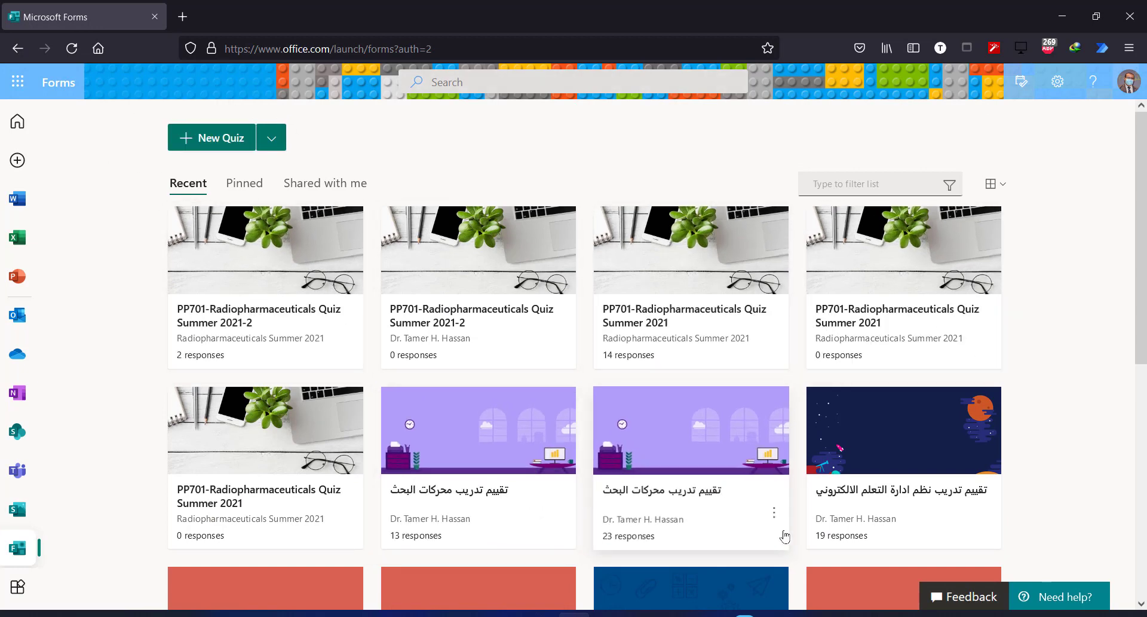
scroll(785, 536, down, 6)
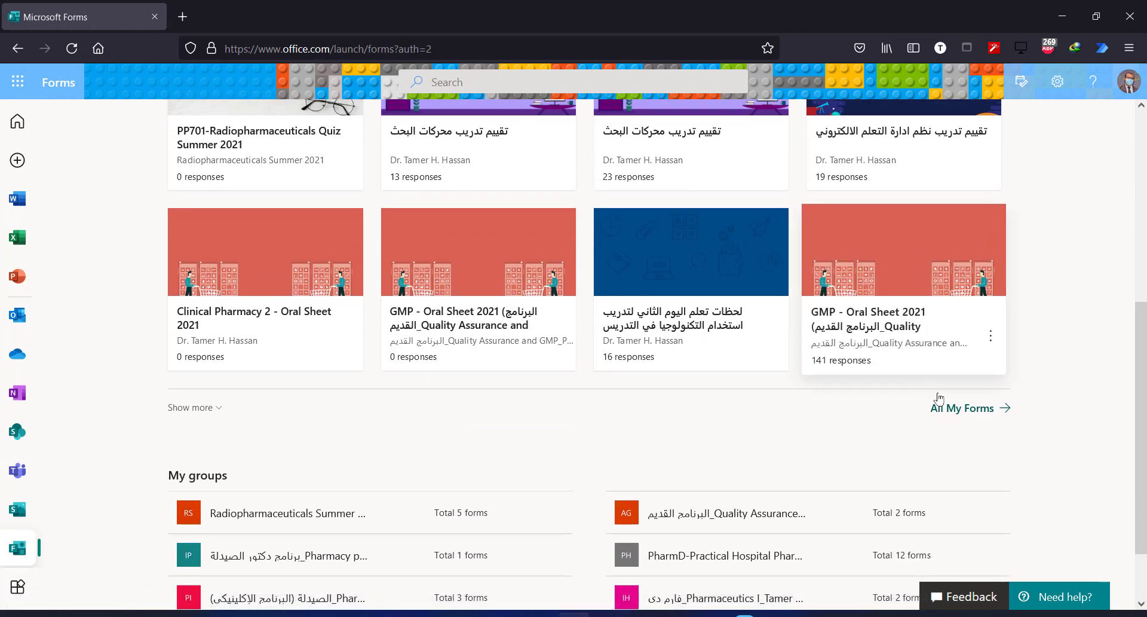
click(969, 411)
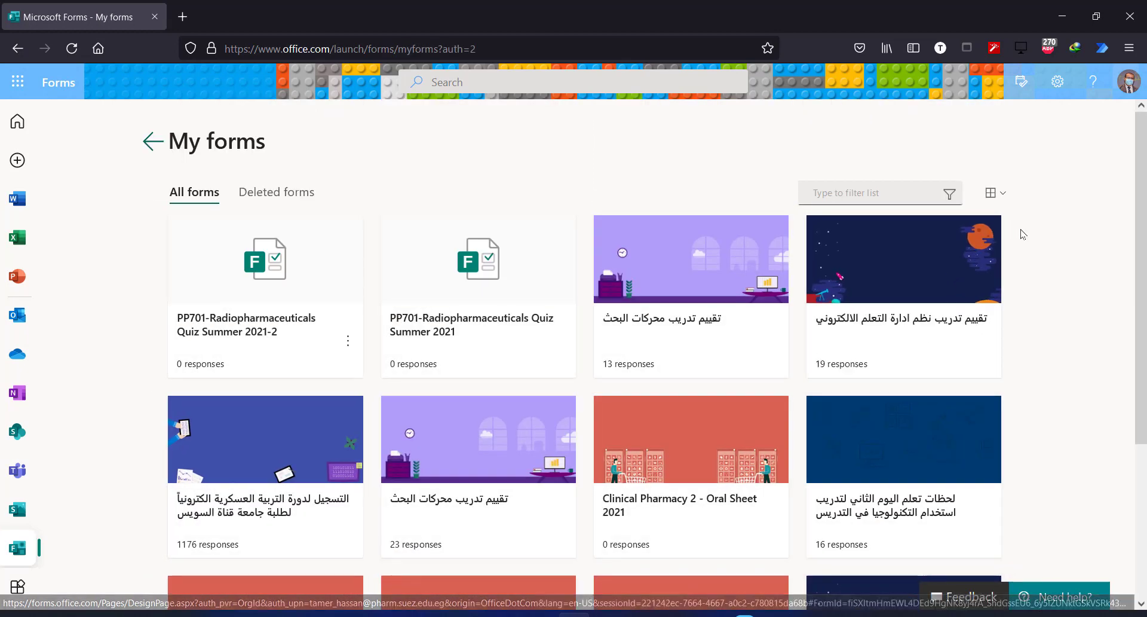
Find the "Calculations for sterile pharmaceutical liquids-4" form among all forms and make a copy of it
scroll(1023, 235, down, 4)
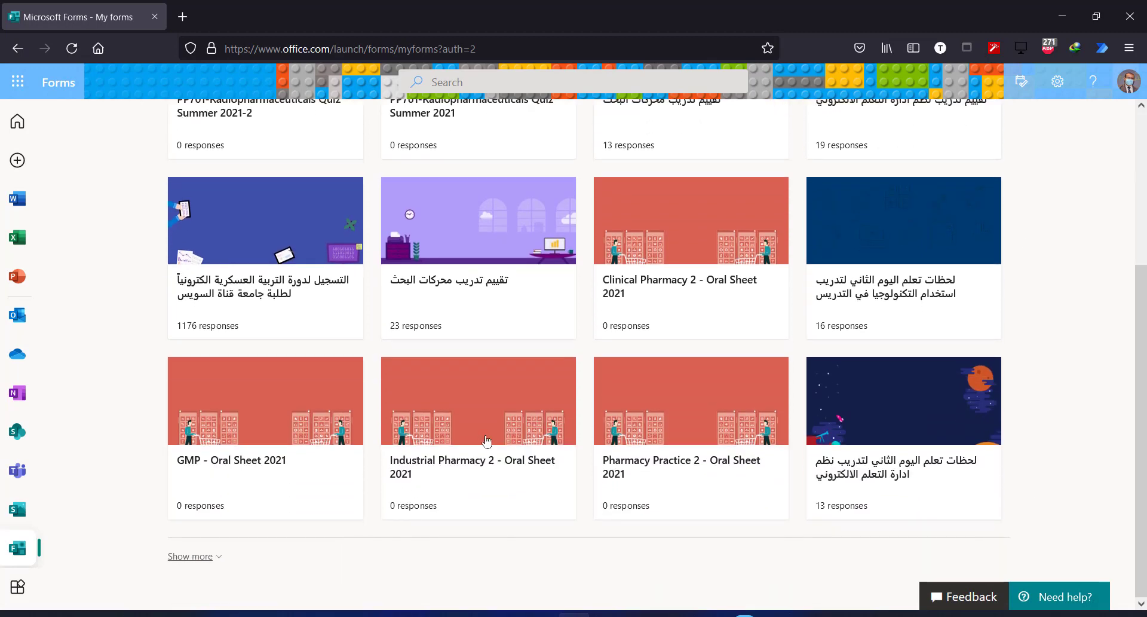
scroll(1082, 396, up, 4)
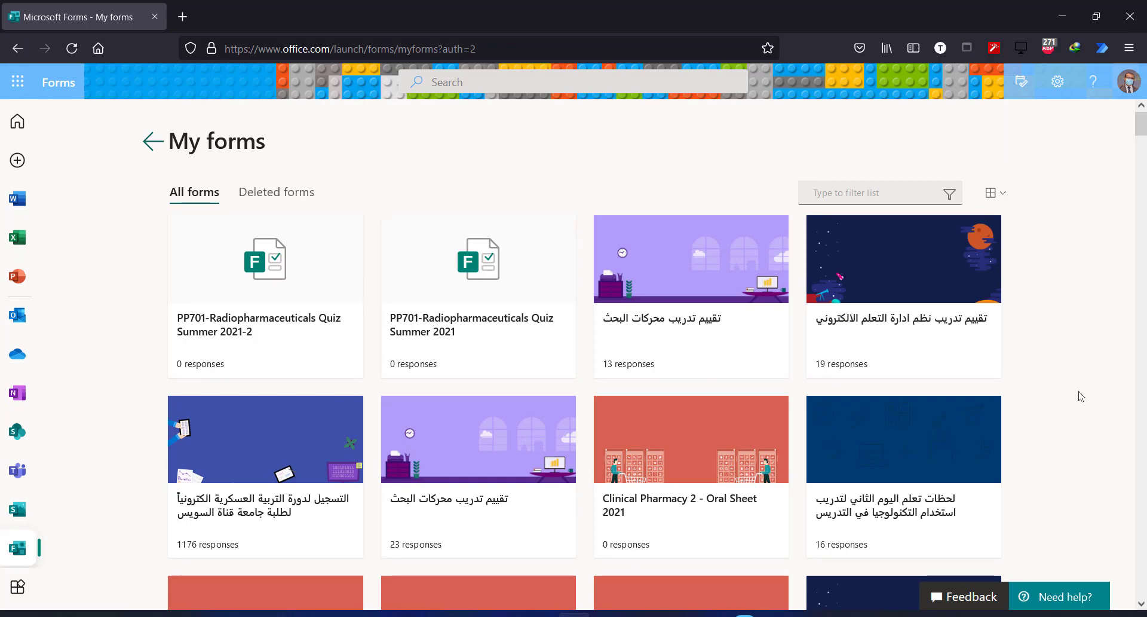
scroll(1057, 370, down, 3)
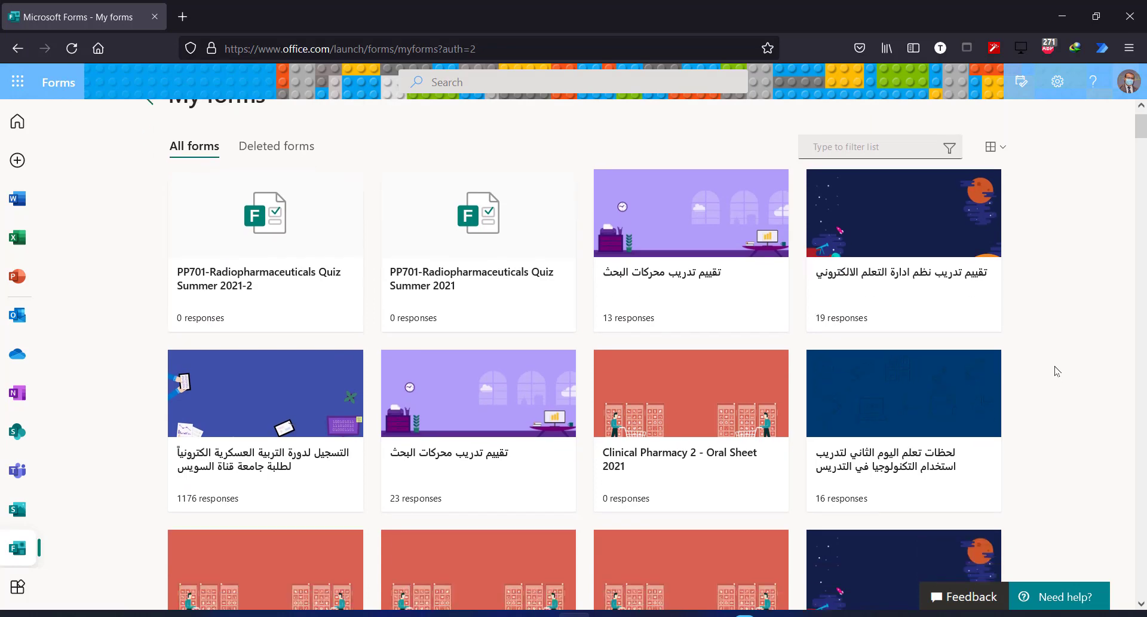
scroll(1057, 369, down, 3)
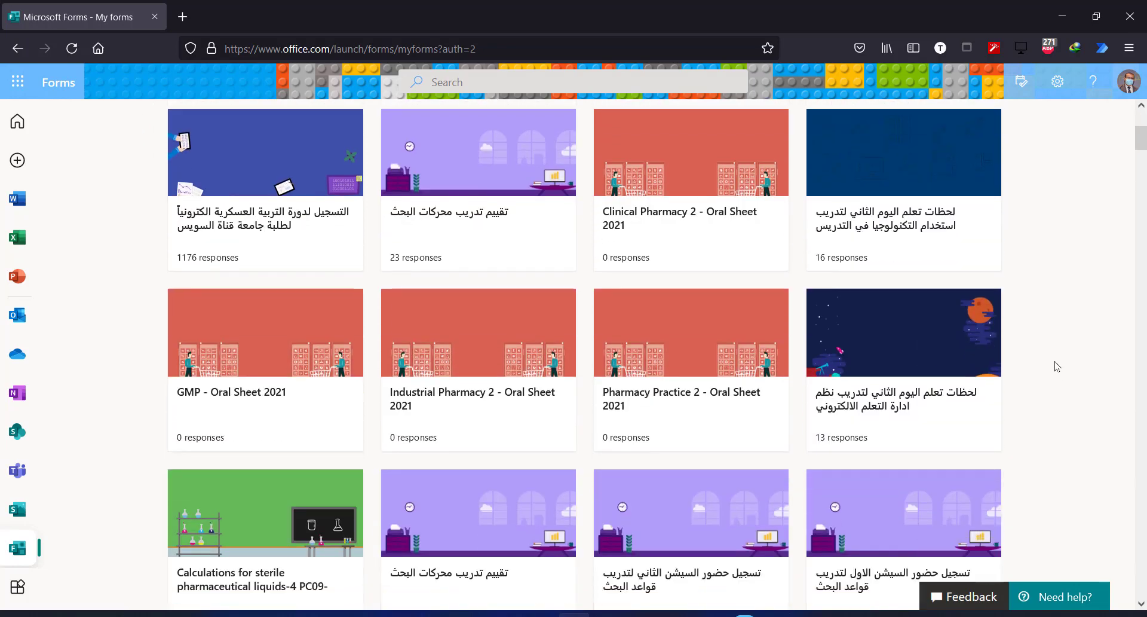
scroll(1056, 366, down, 4)
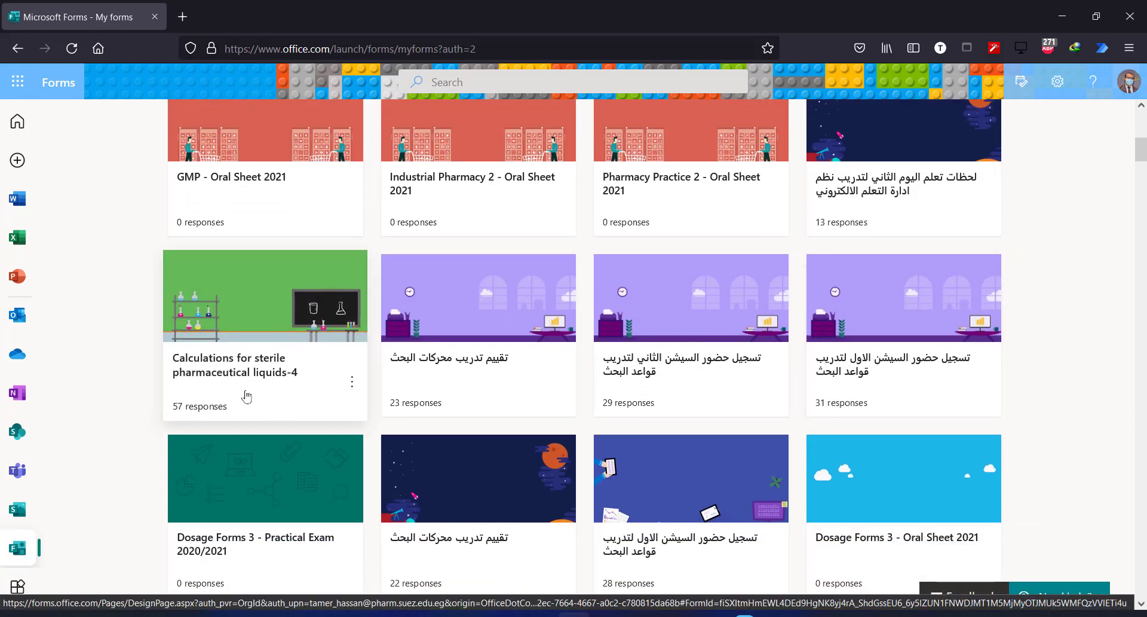
click(353, 385)
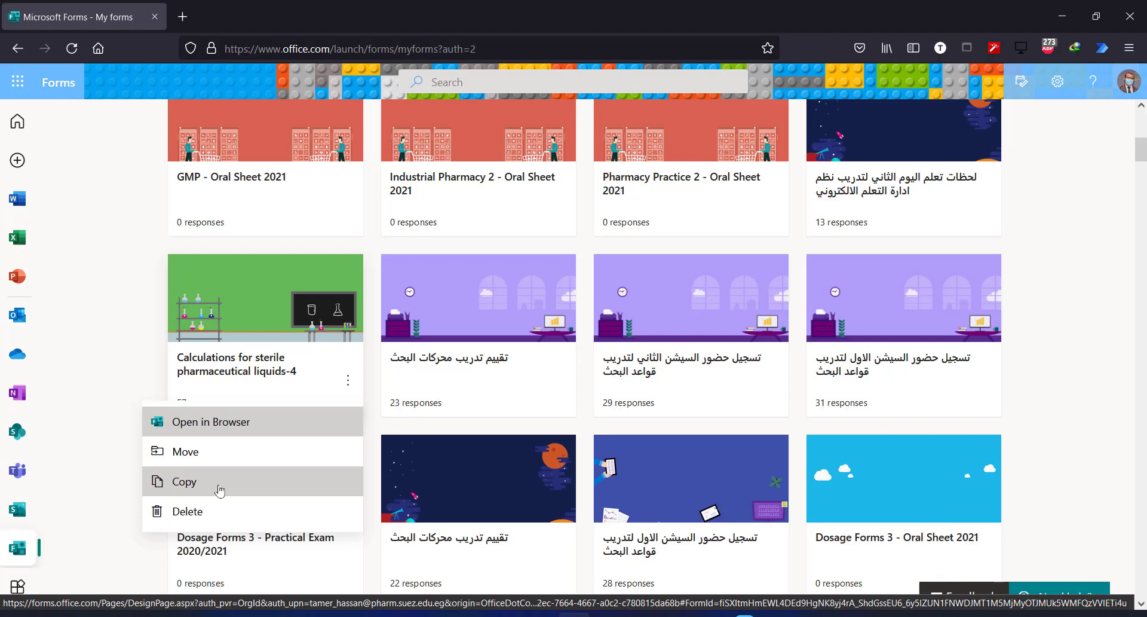
click(220, 489)
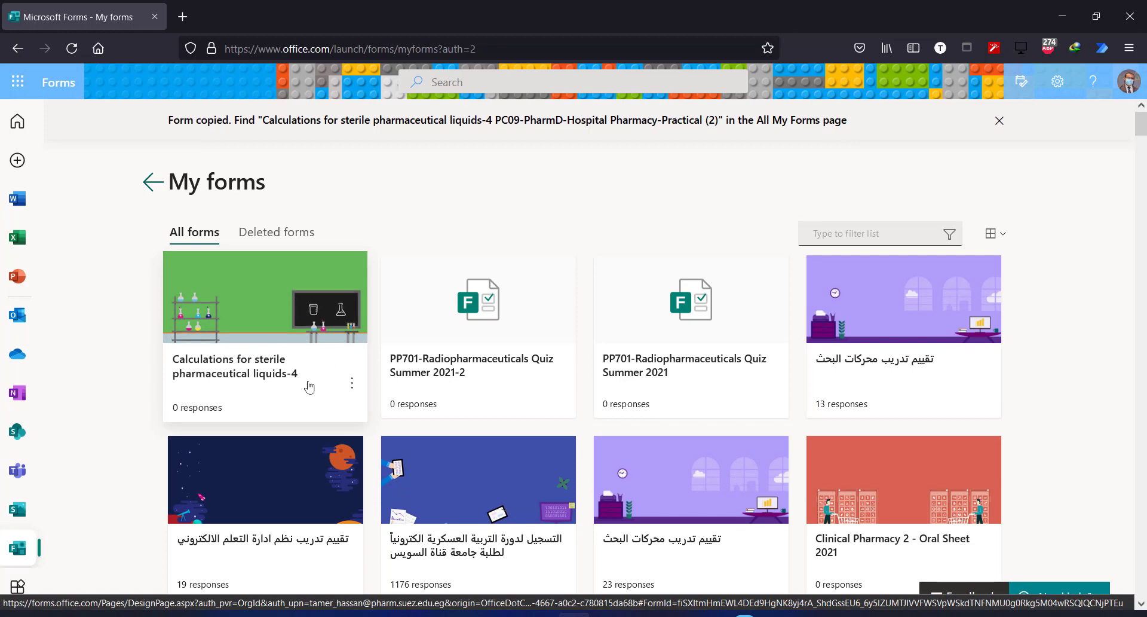
Open the copied "Calculations for sterile pharmaceutical liquids-4" form and look through its questions
click(258, 345)
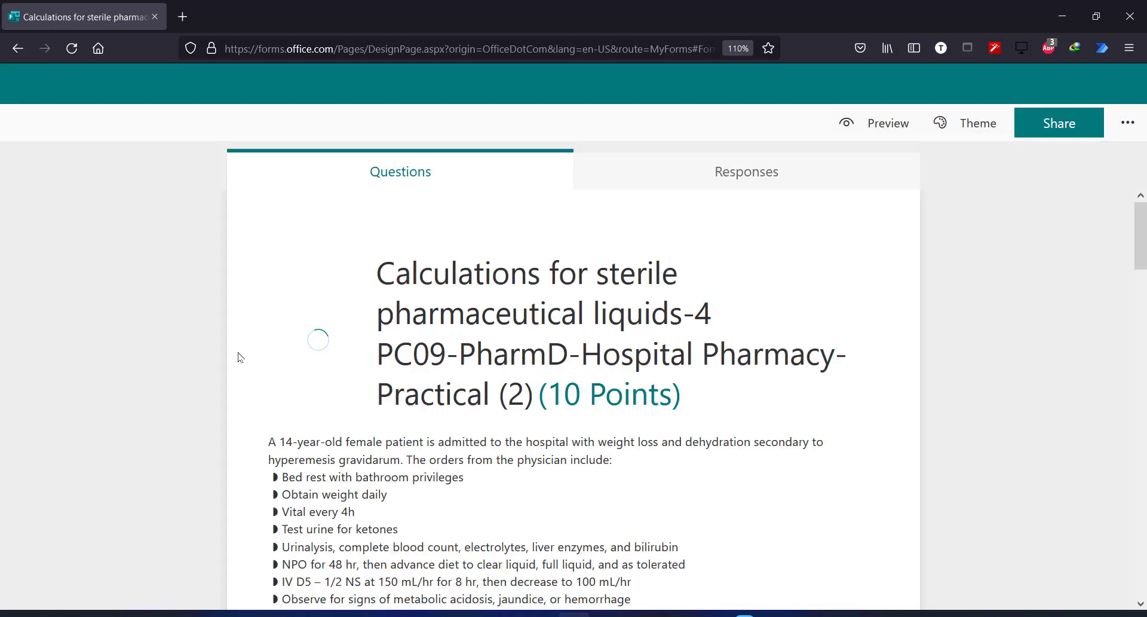
scroll(307, 389, down, 6)
scroll(307, 389, up, 6)
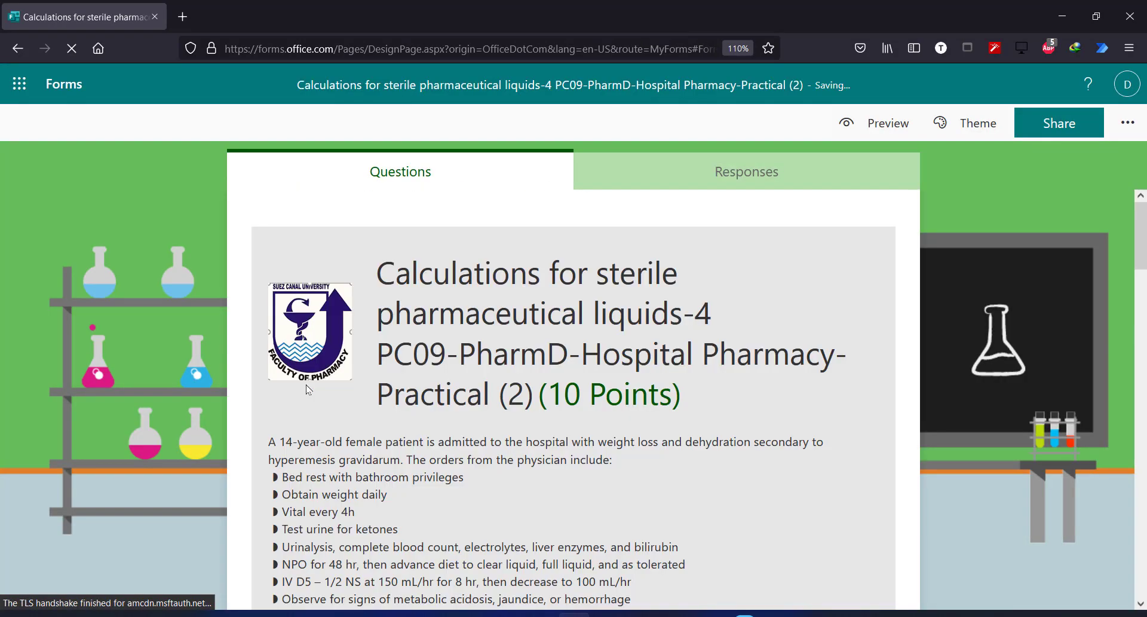
scroll(520, 489, down, 20)
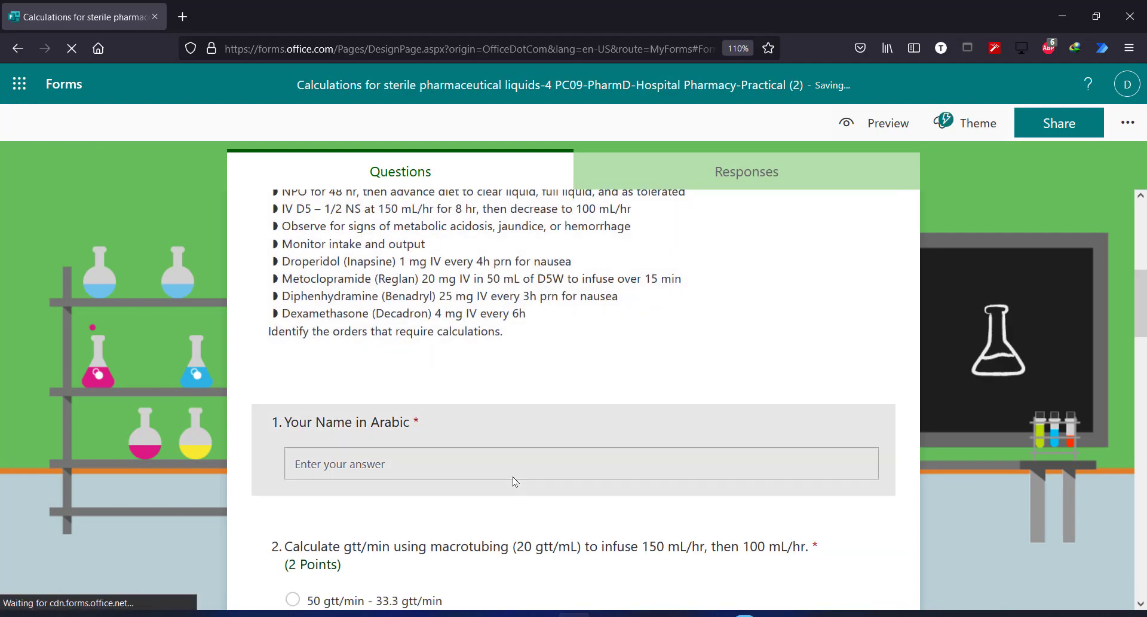
scroll(518, 479, down, 3)
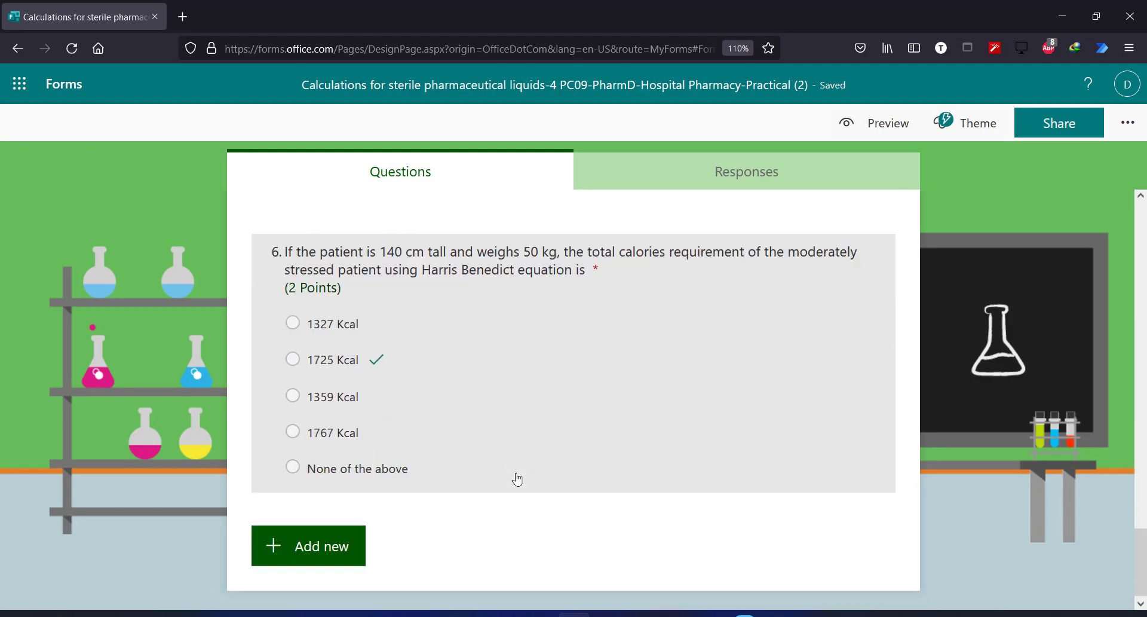
scroll(962, 446, up, 10)
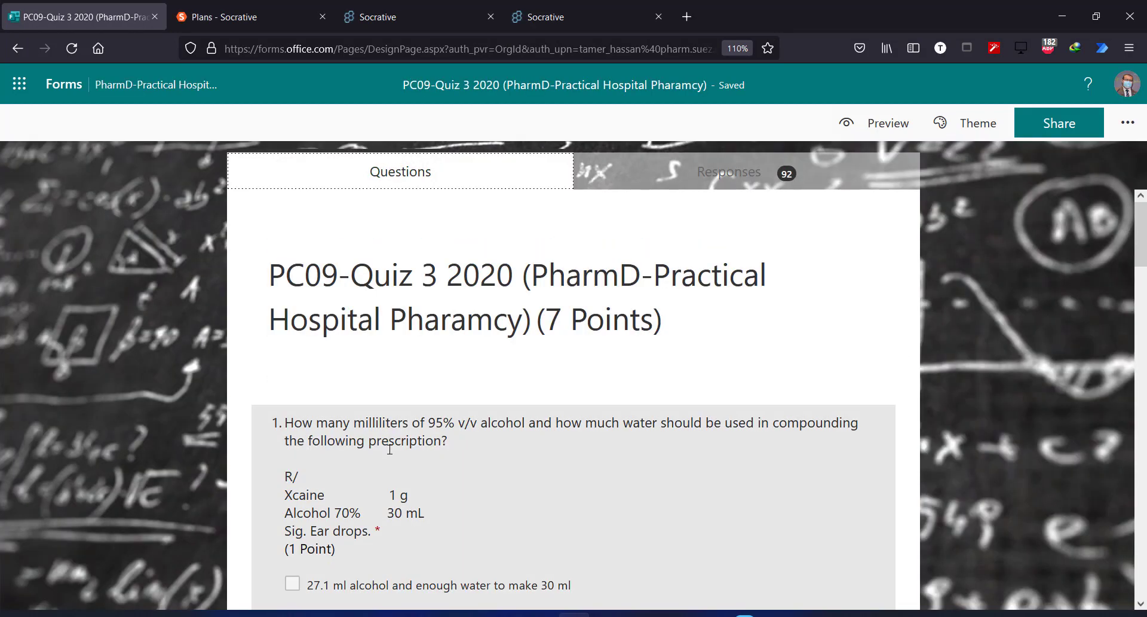
Examine the font colour and font size options for the first question's prompt text in PC09-Quiz 3 2020, leaving the text unformatted
scroll(424, 276, down, 3)
click(424, 276)
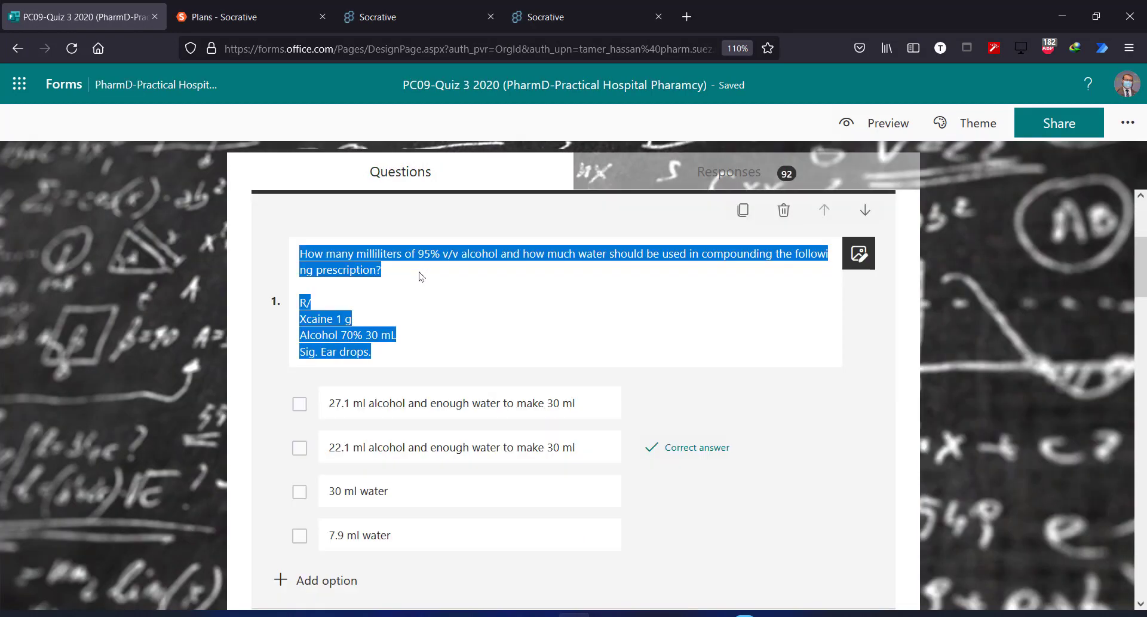
triple_click(364, 270)
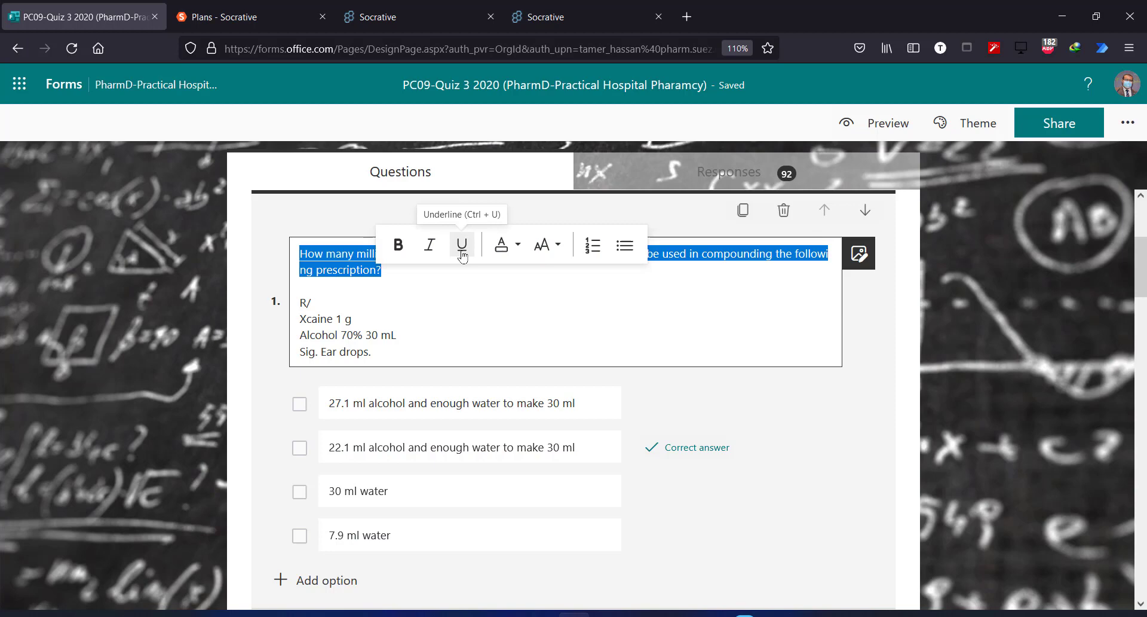
click(517, 252)
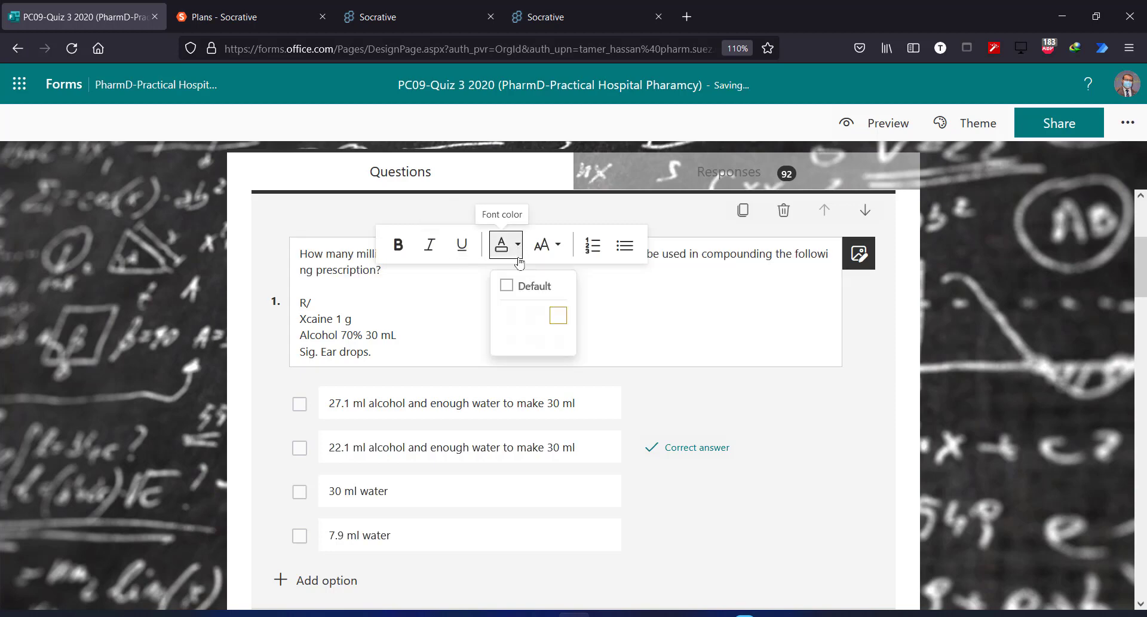
click(557, 246)
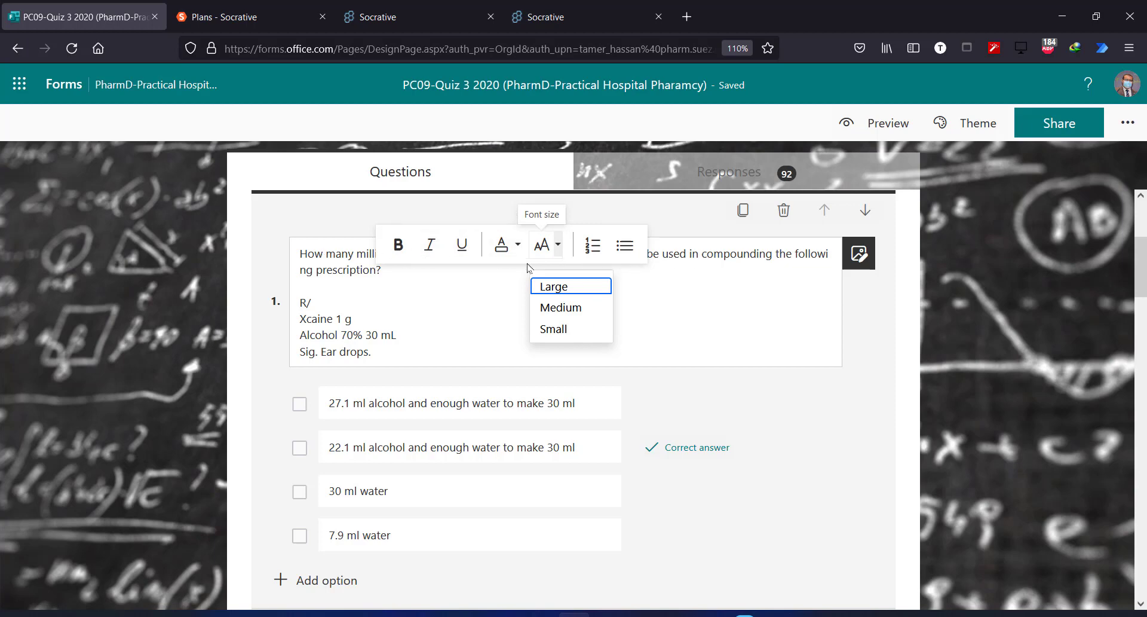
click(677, 283)
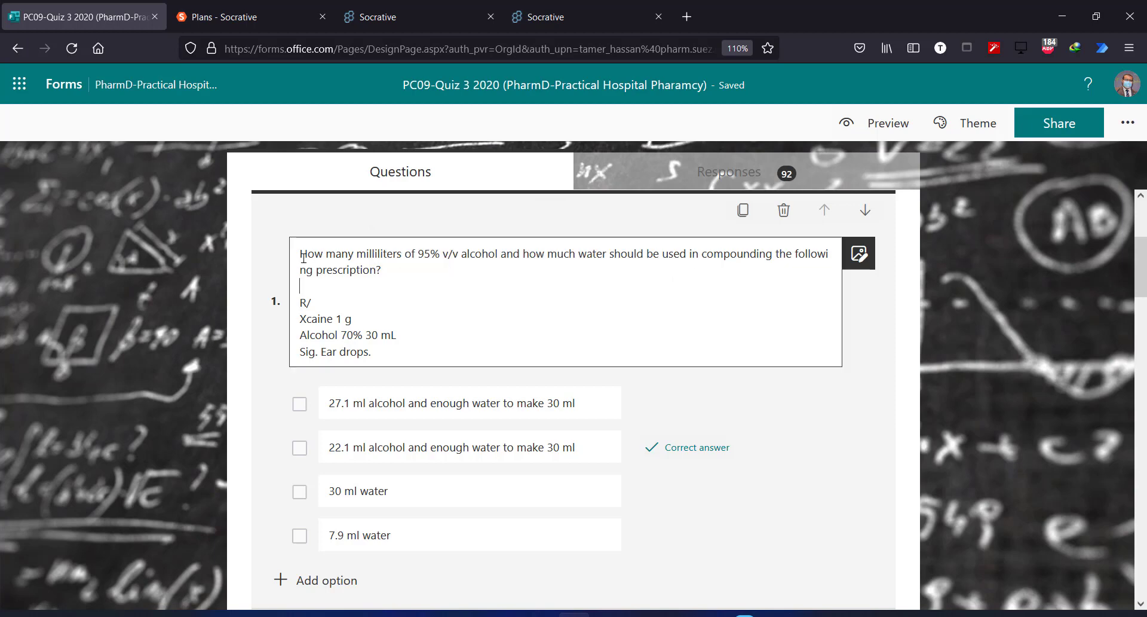
drag(301, 257, 381, 270)
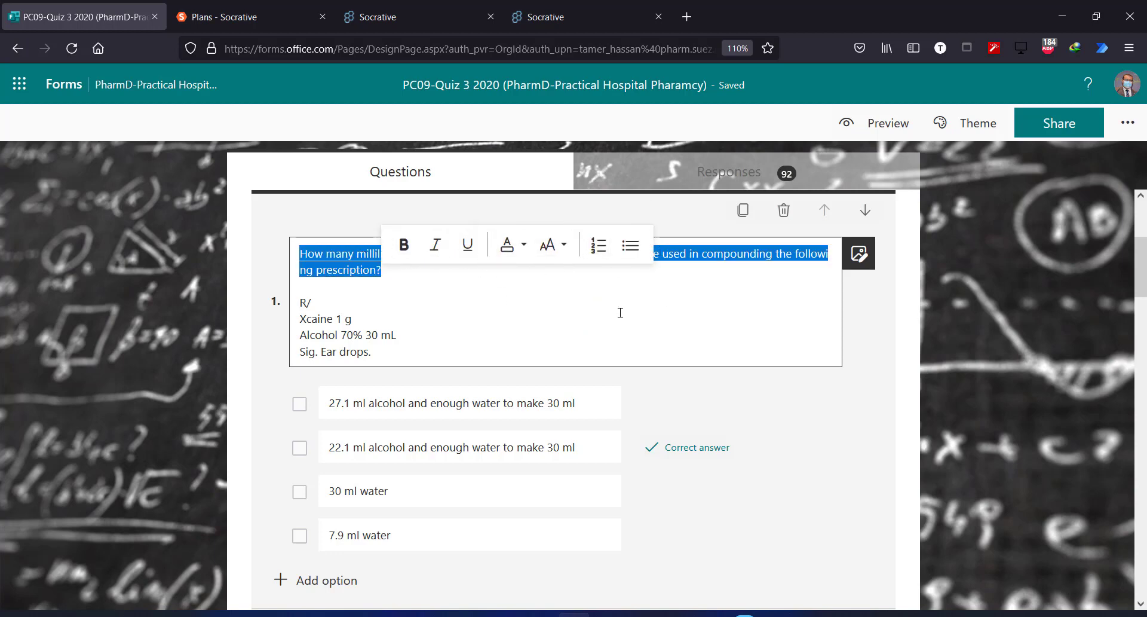
click(1051, 311)
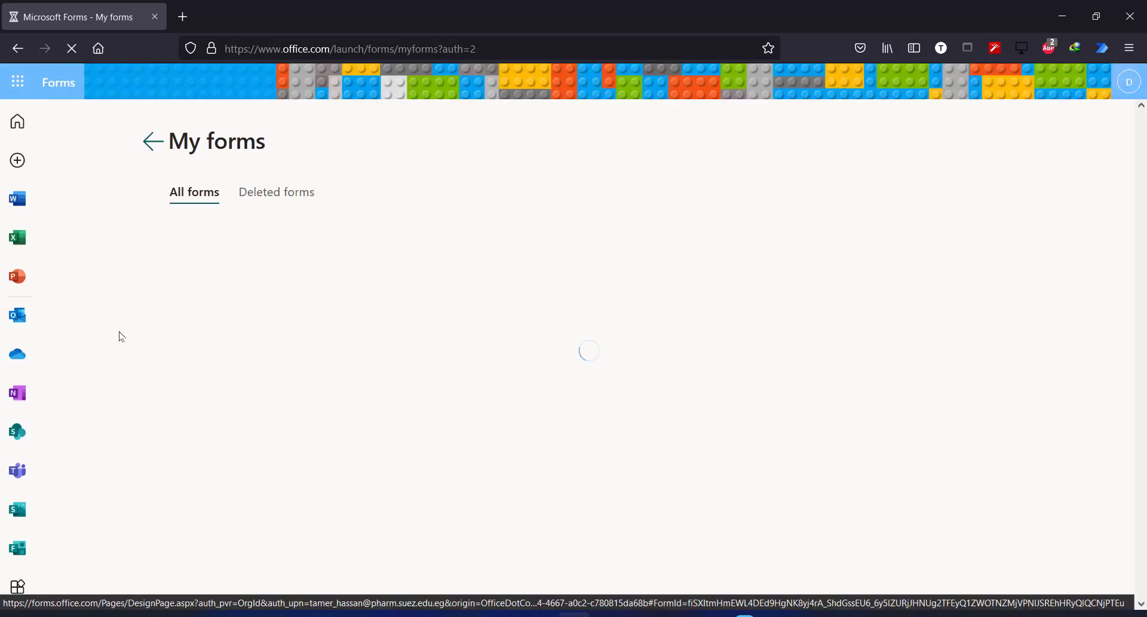
Return from My forms to the home page and open the PharmD-Practical Hospital Pharamcy group's forms
scroll(123, 336, down, 3)
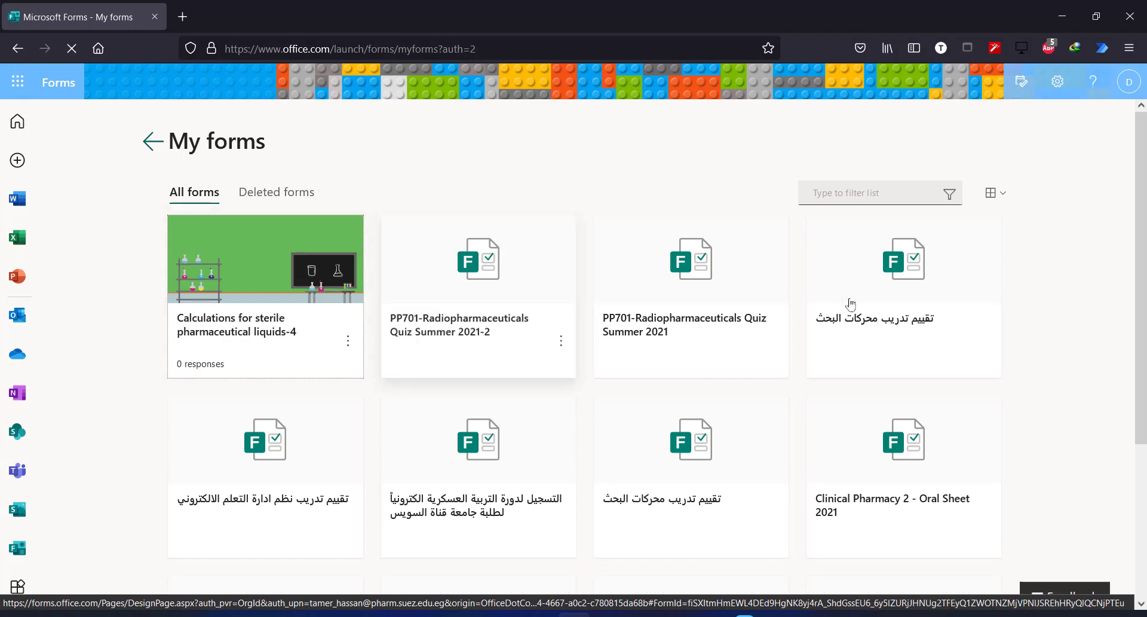
scroll(1037, 452, down, 3)
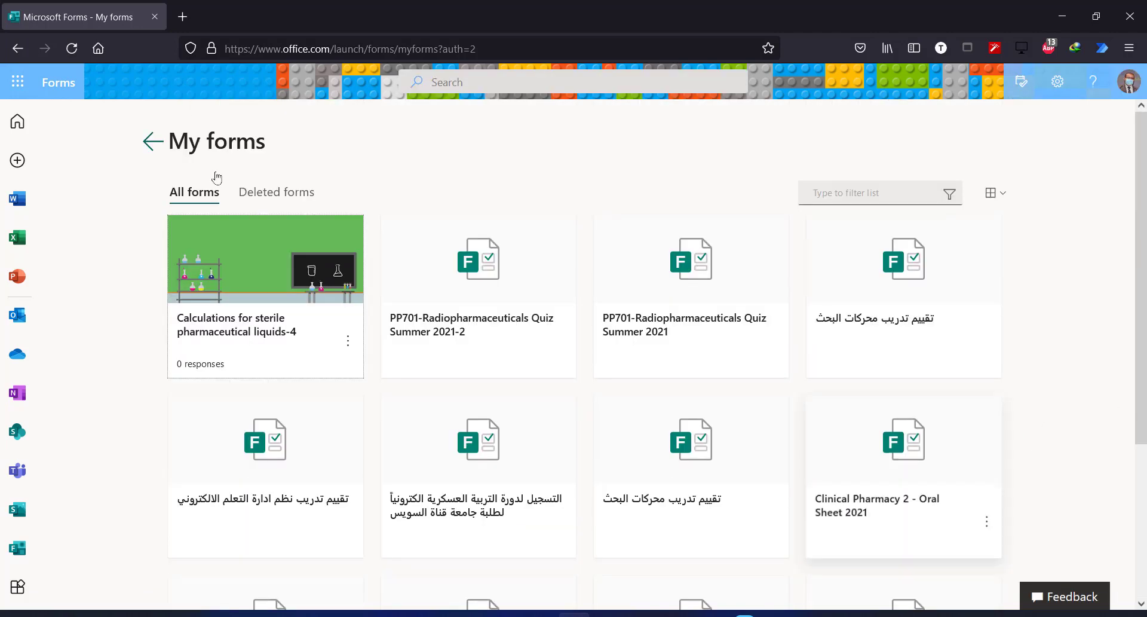
click(156, 148)
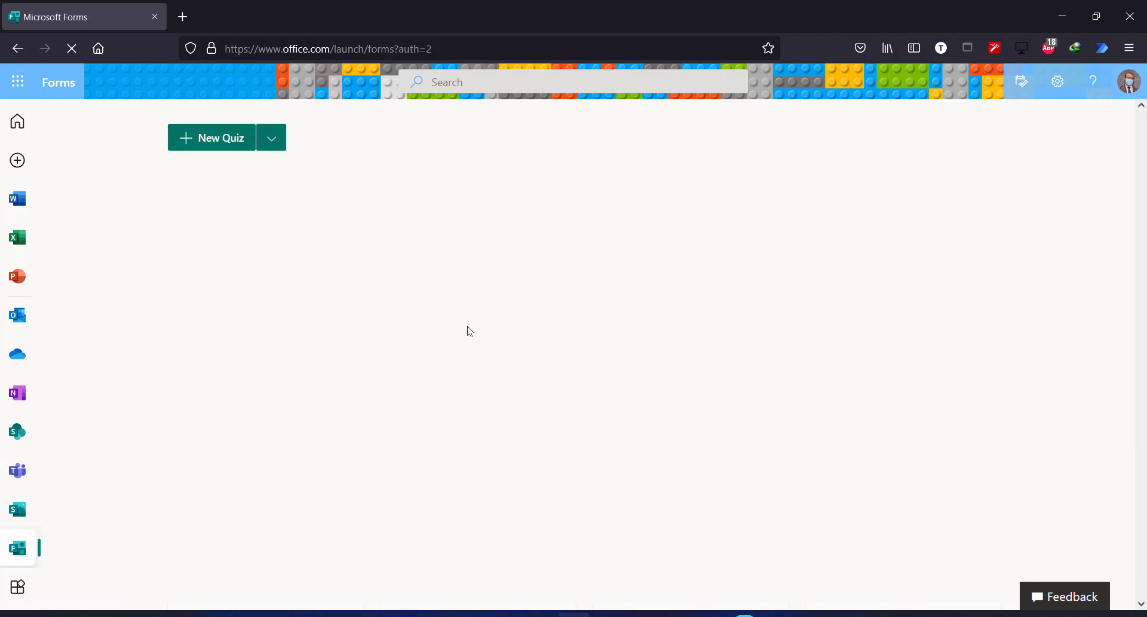
scroll(450, 323, down, 3)
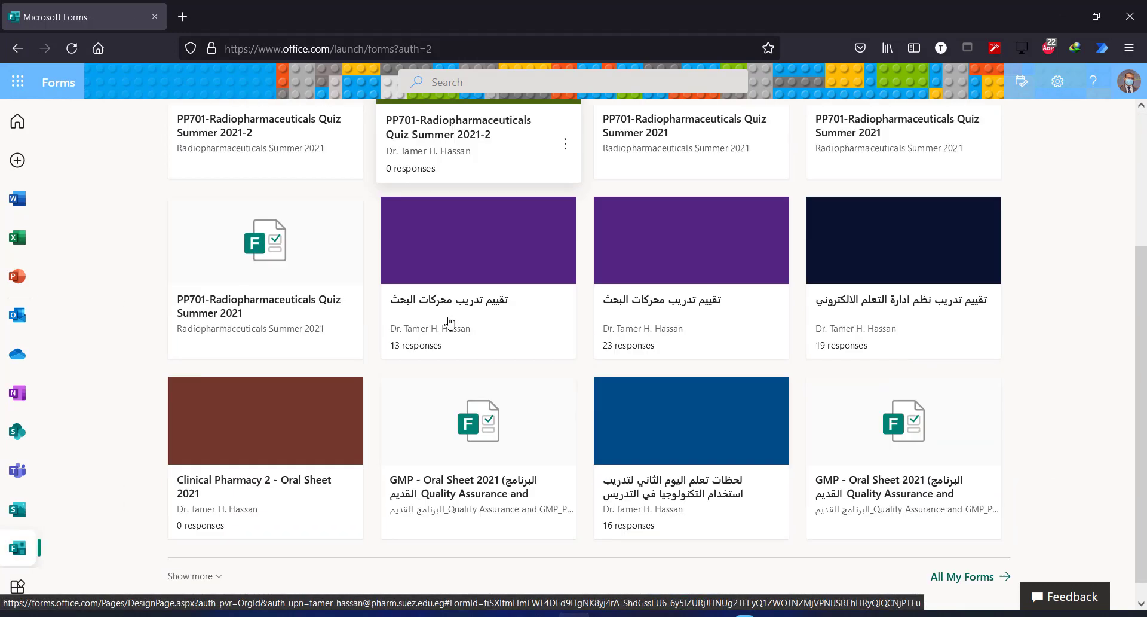
scroll(525, 504, down, 4)
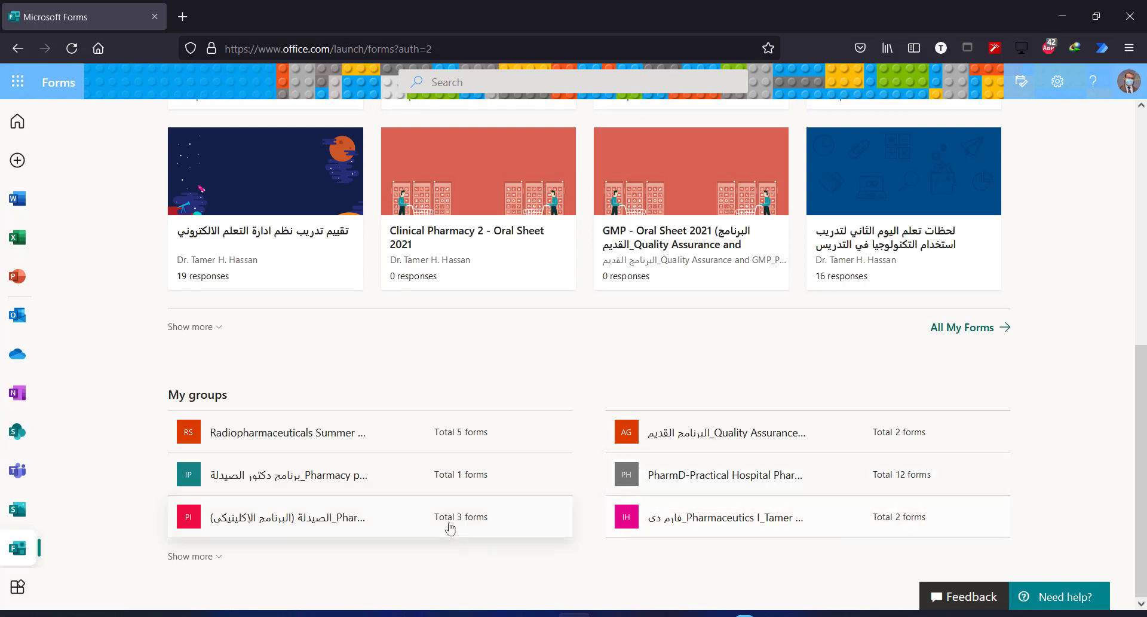
click(678, 485)
click(677, 484)
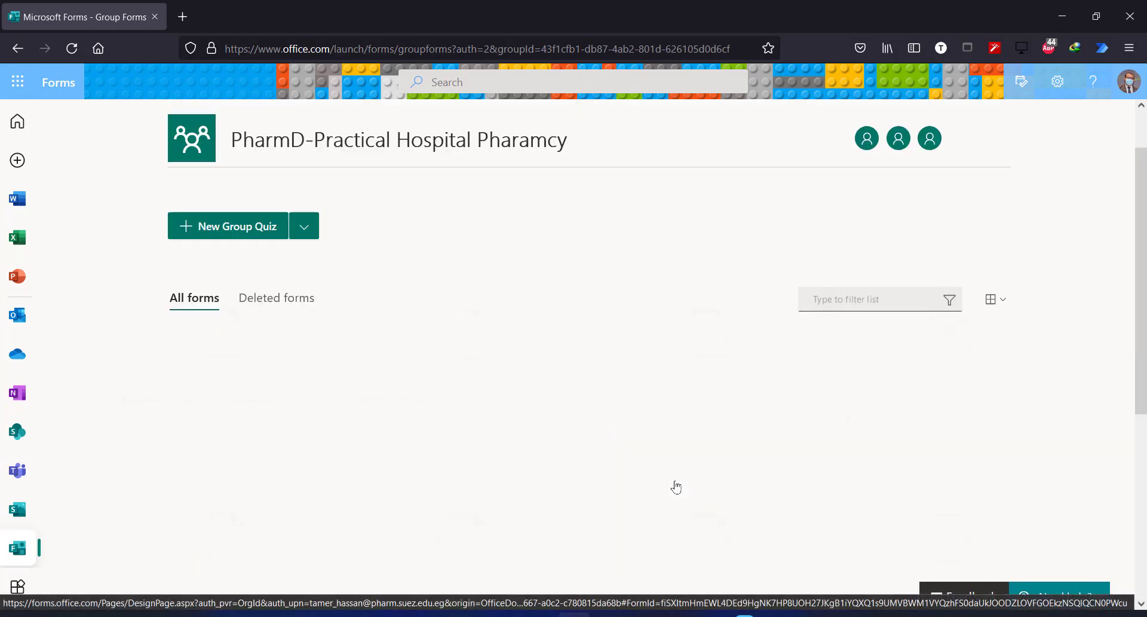
Open PC09-Quiz 3 2020 from the group's forms, look through its questions, and show its responses
scroll(1043, 315, down, 2)
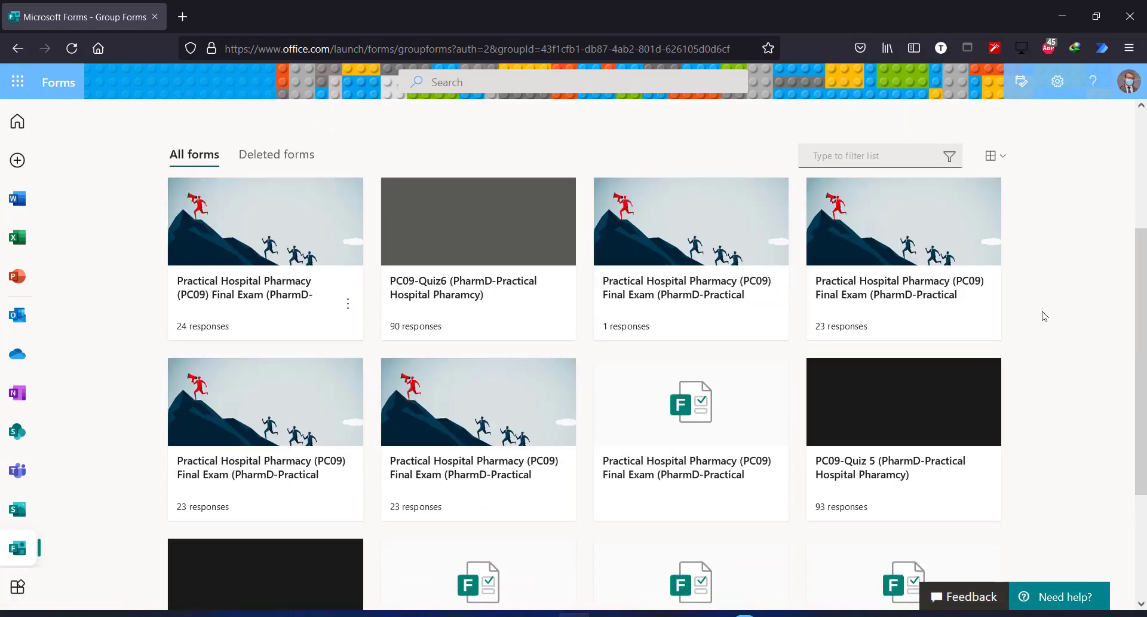
scroll(1070, 332, down, 3)
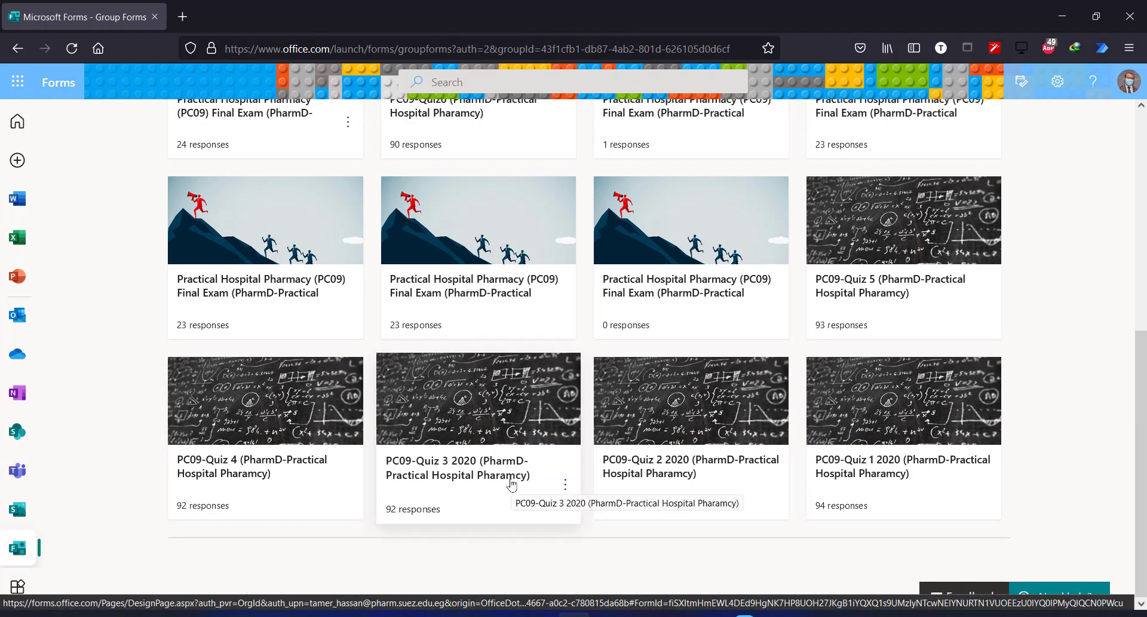
click(480, 428)
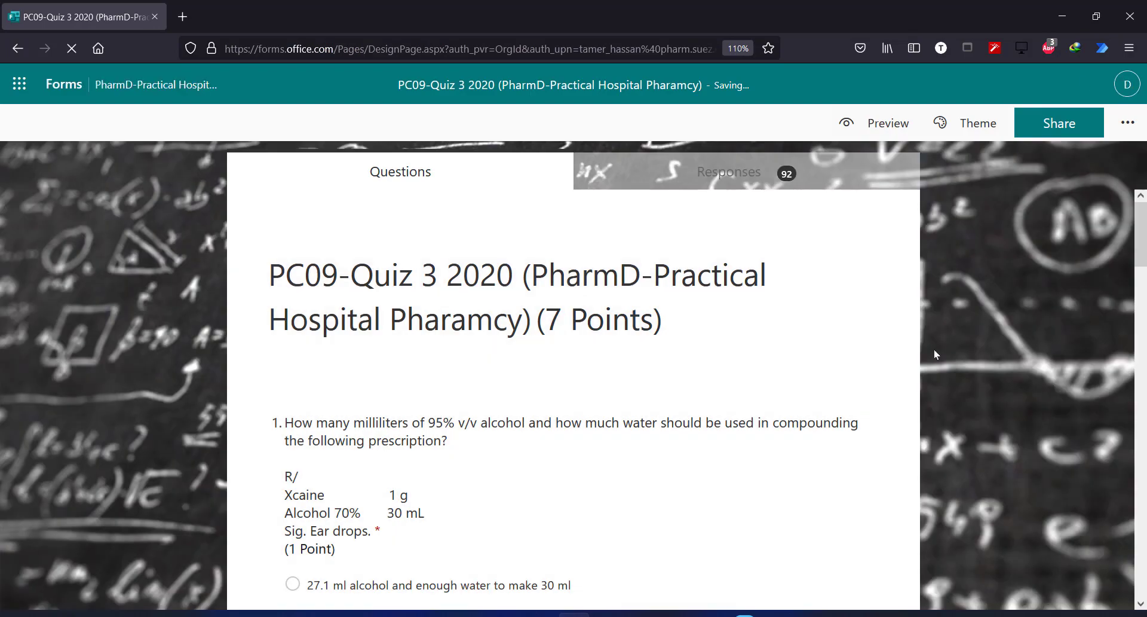
scroll(934, 349, down, 15)
scroll(931, 346, down, 3)
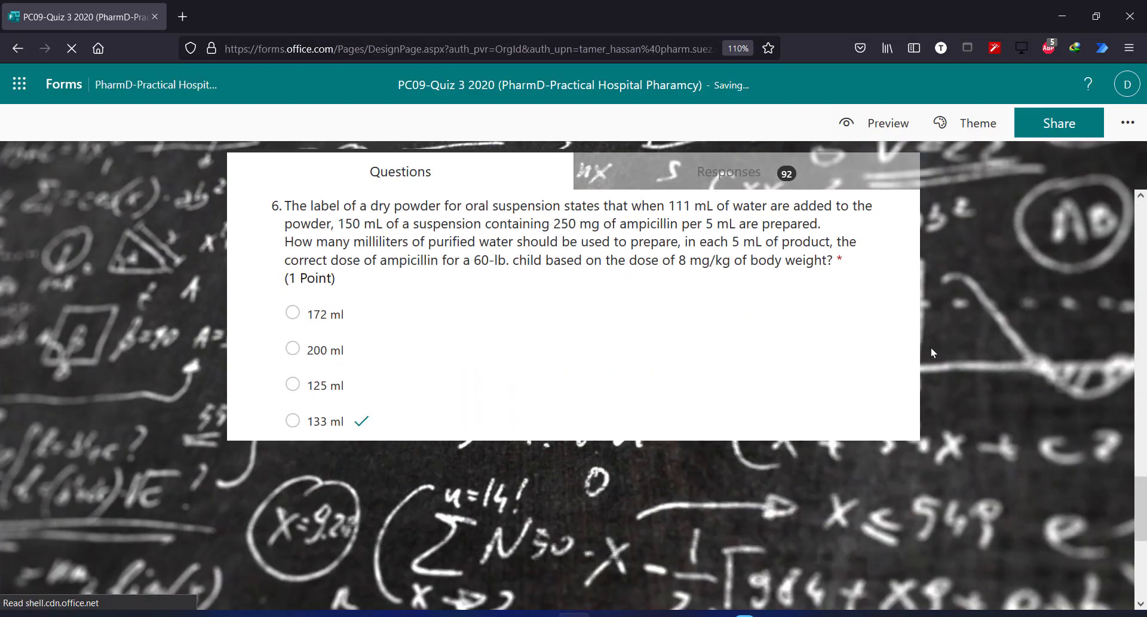
scroll(931, 347, up, 15)
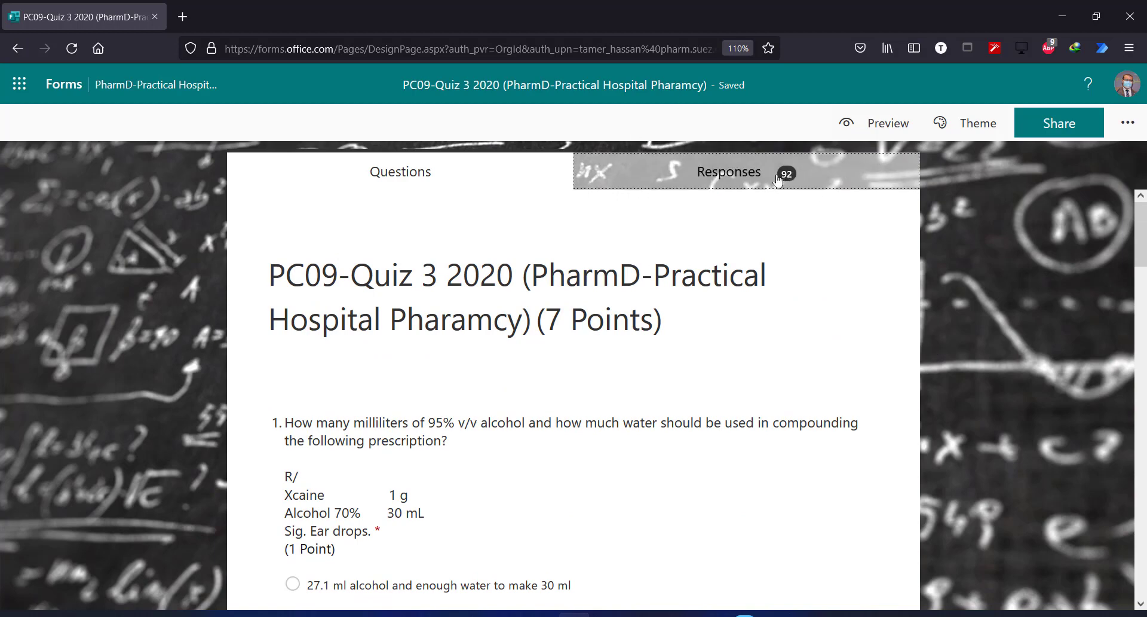
click(664, 176)
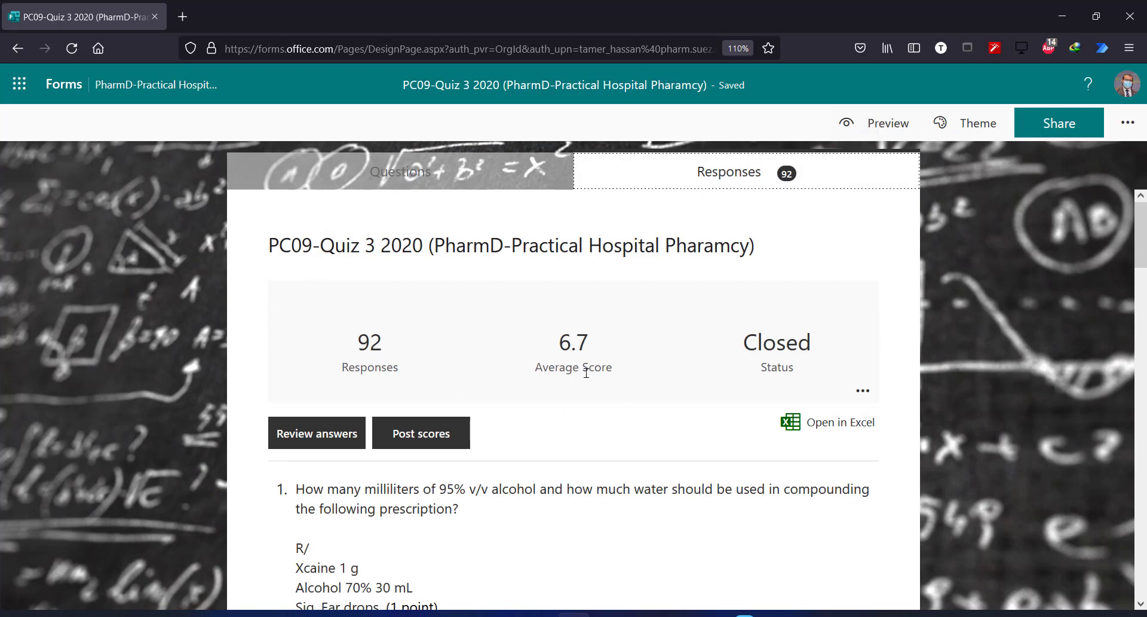
Switch to the quiz's questions and back to its responses, and examine the answer statistics and charts for all seven questions
click(408, 188)
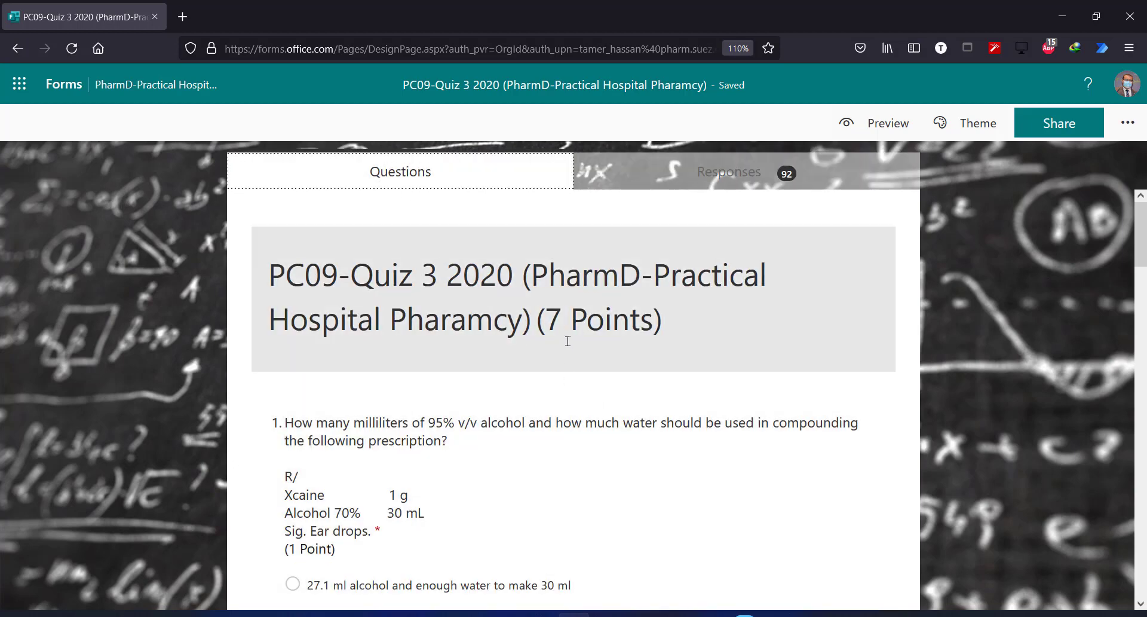
click(729, 172)
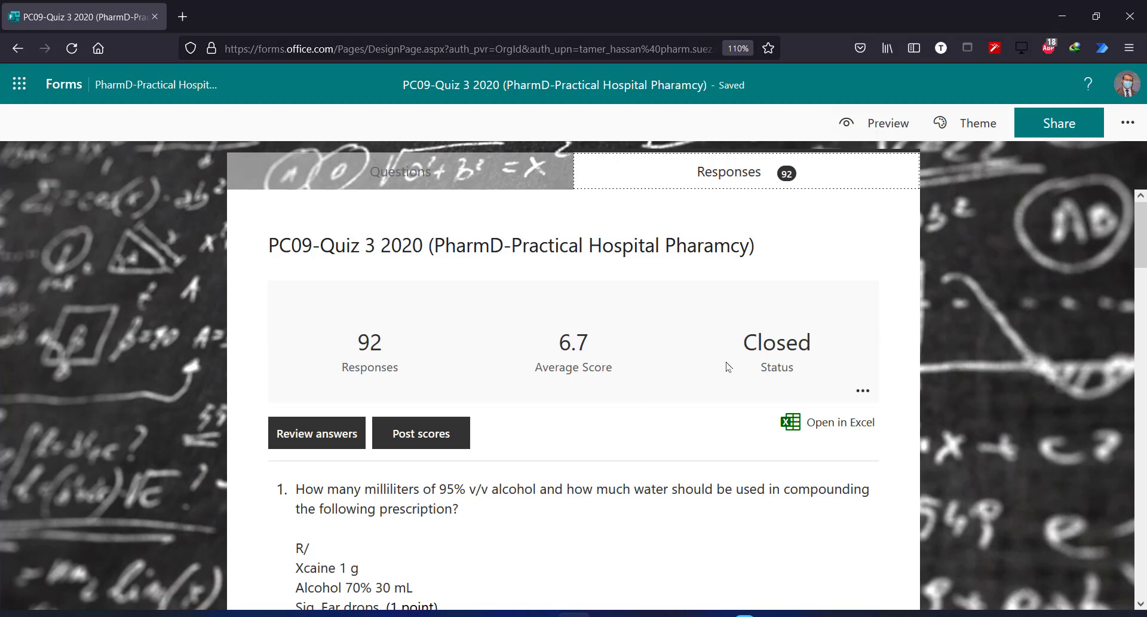
scroll(729, 362, down, 3)
scroll(729, 362, down, 1)
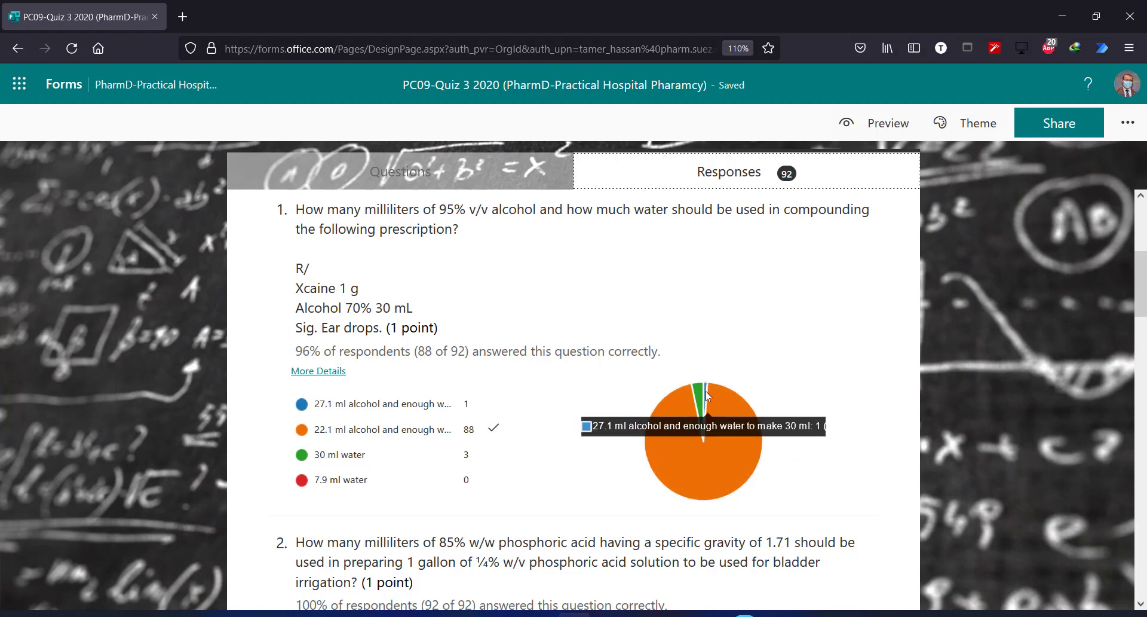
scroll(574, 496, down, 5)
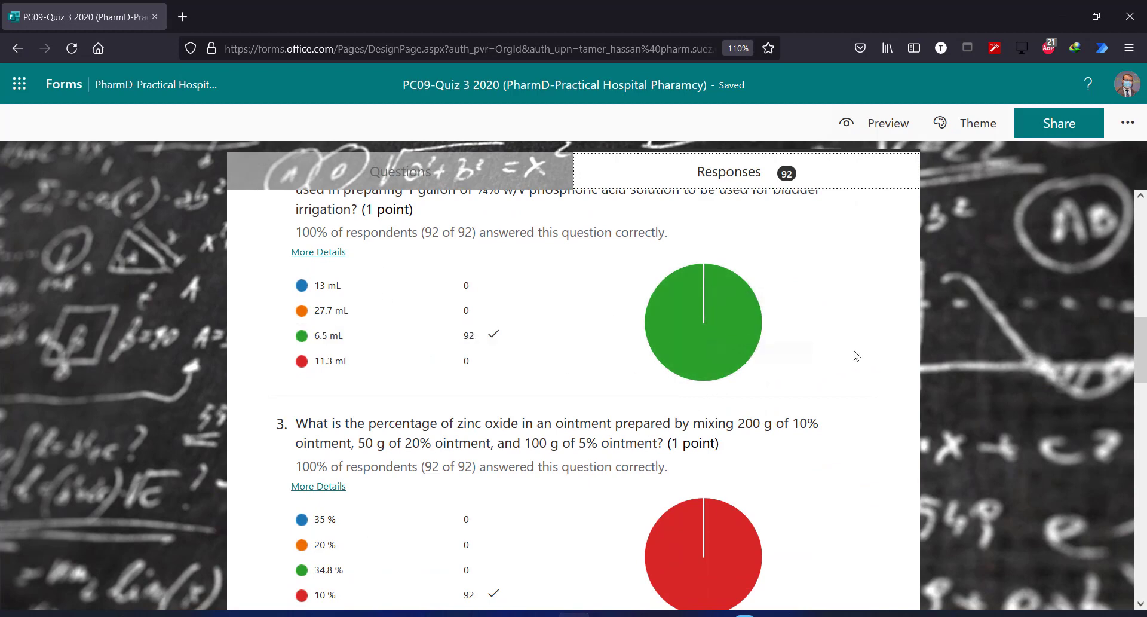
scroll(853, 356, down, 3)
scroll(466, 442, down, 3)
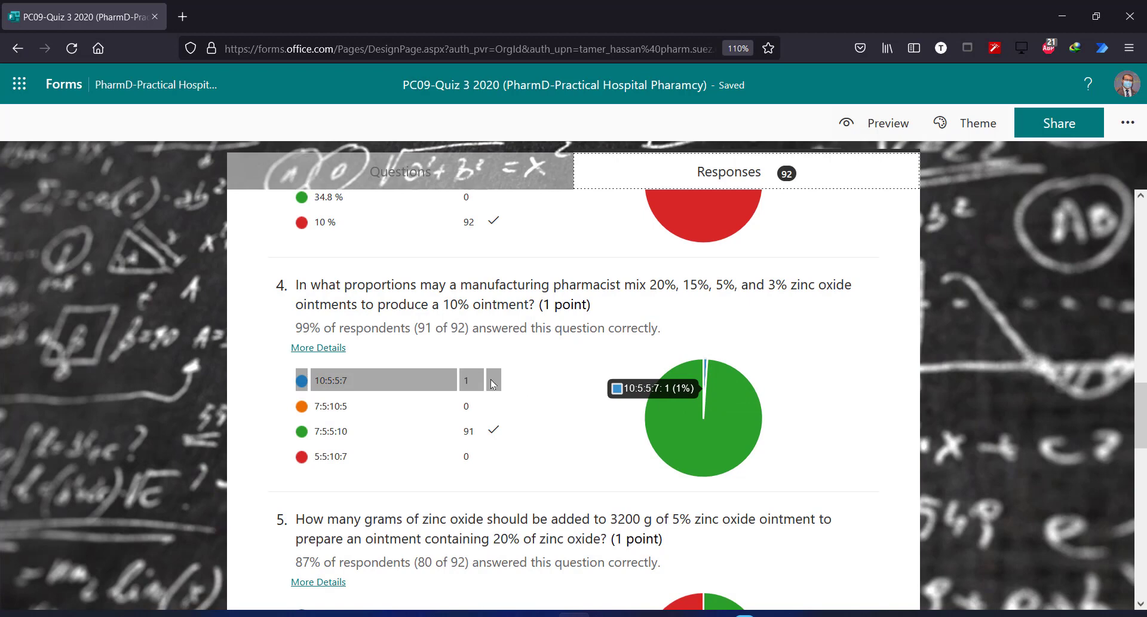
scroll(493, 384, down, 5)
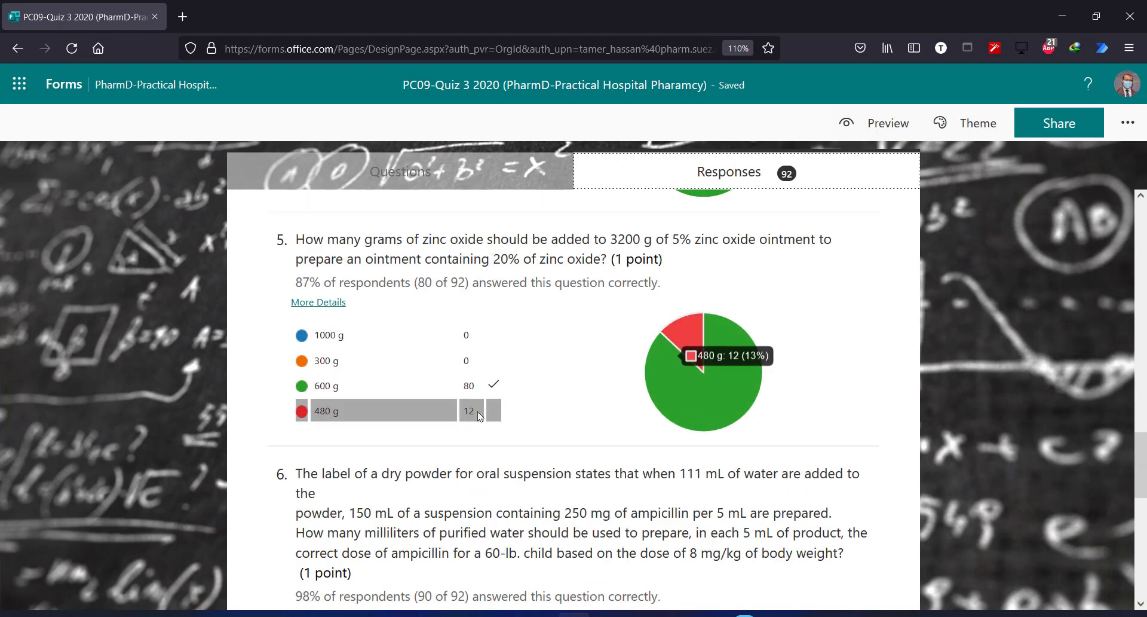
scroll(487, 490, down, 1)
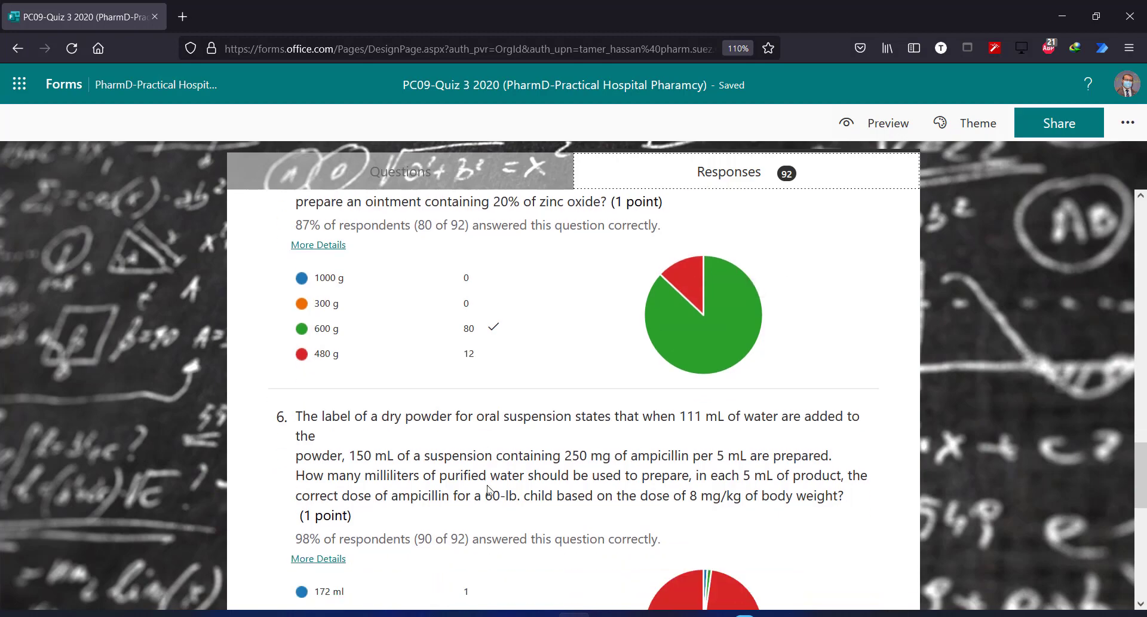
scroll(488, 490, down, 4)
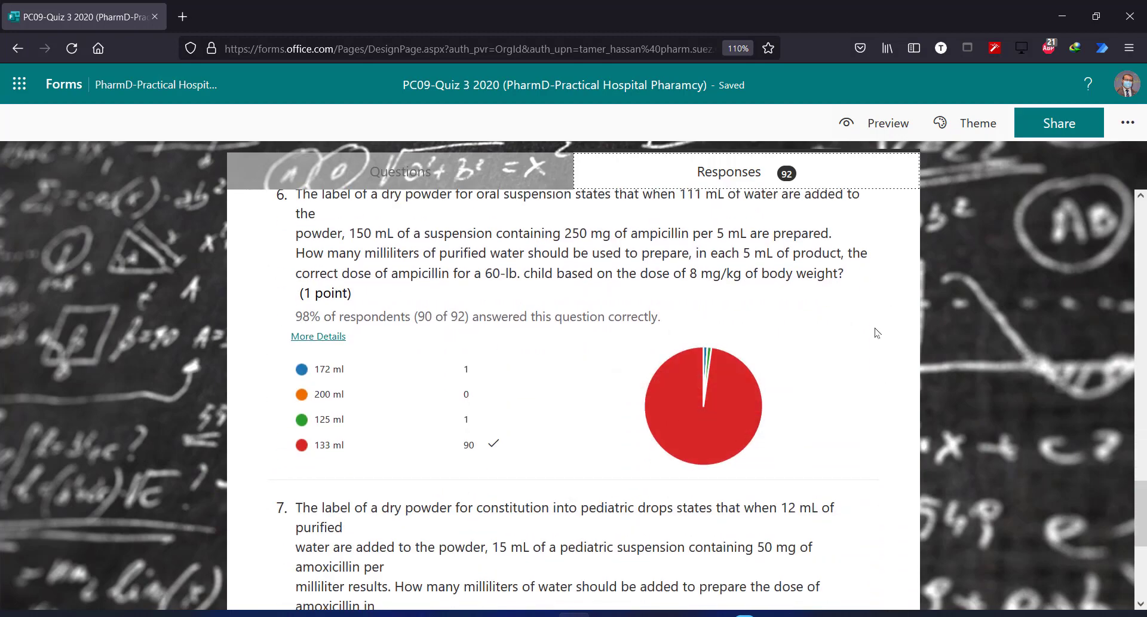
scroll(877, 329, down, 5)
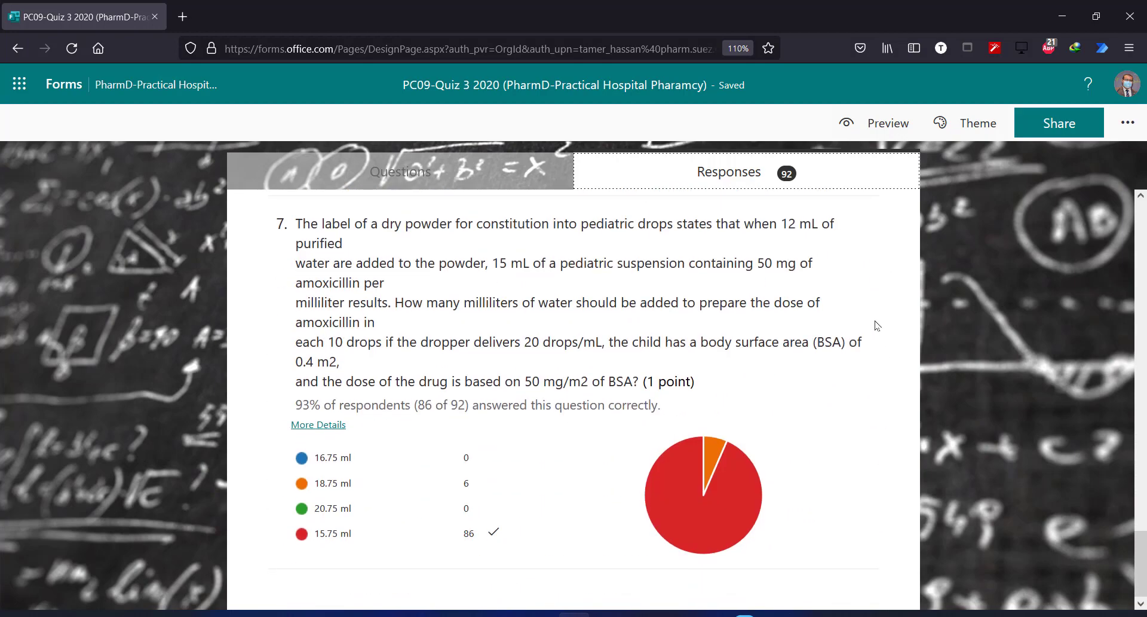
scroll(877, 326, up, 12)
scroll(876, 324, up, 15)
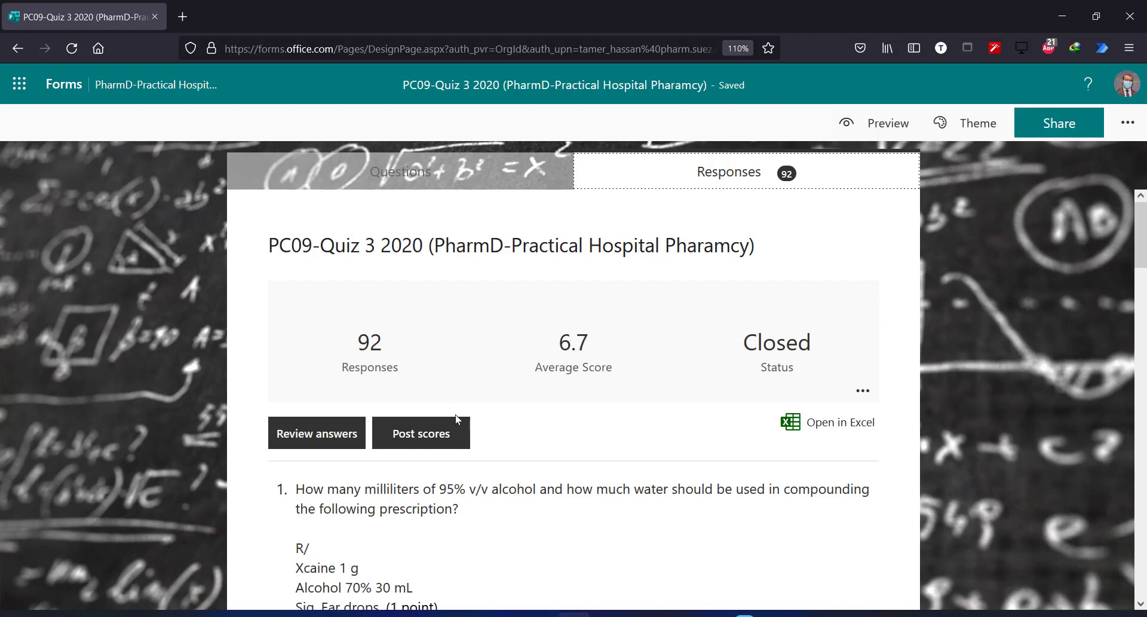
Open the answer review for the quiz and look through the first respondent's graded answers
click(335, 442)
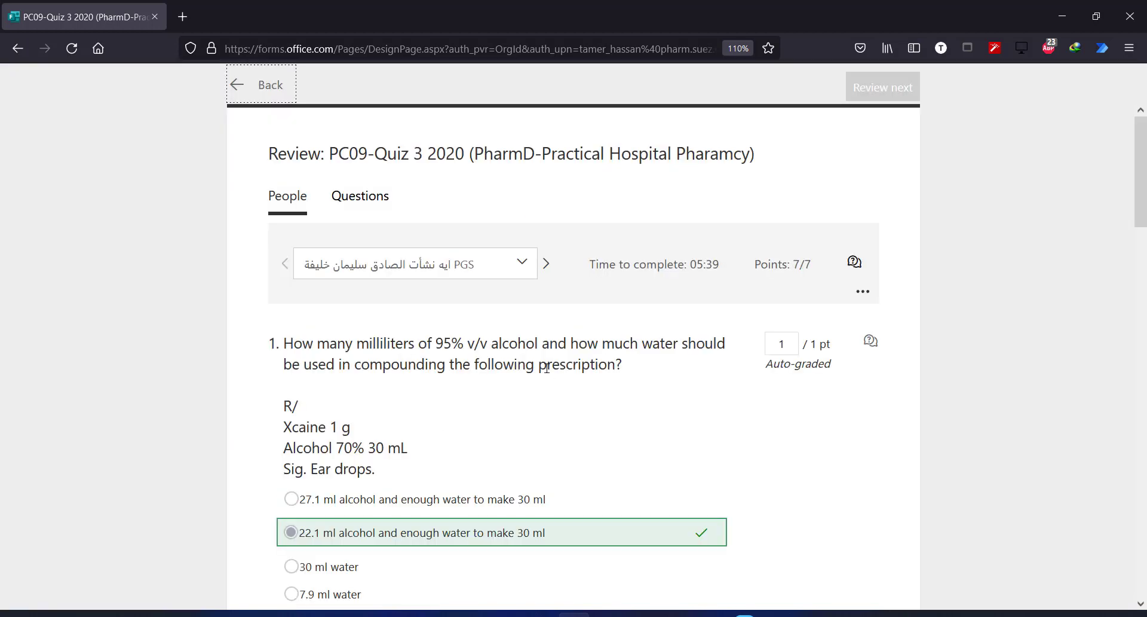
scroll(408, 330, down, 3)
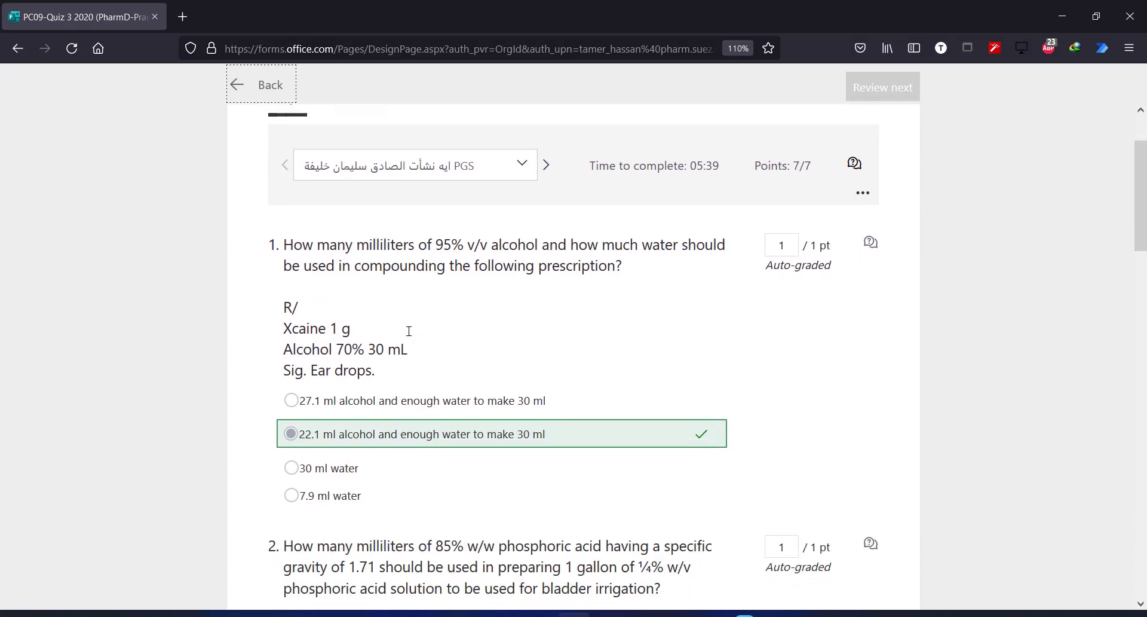
scroll(409, 331, down, 20)
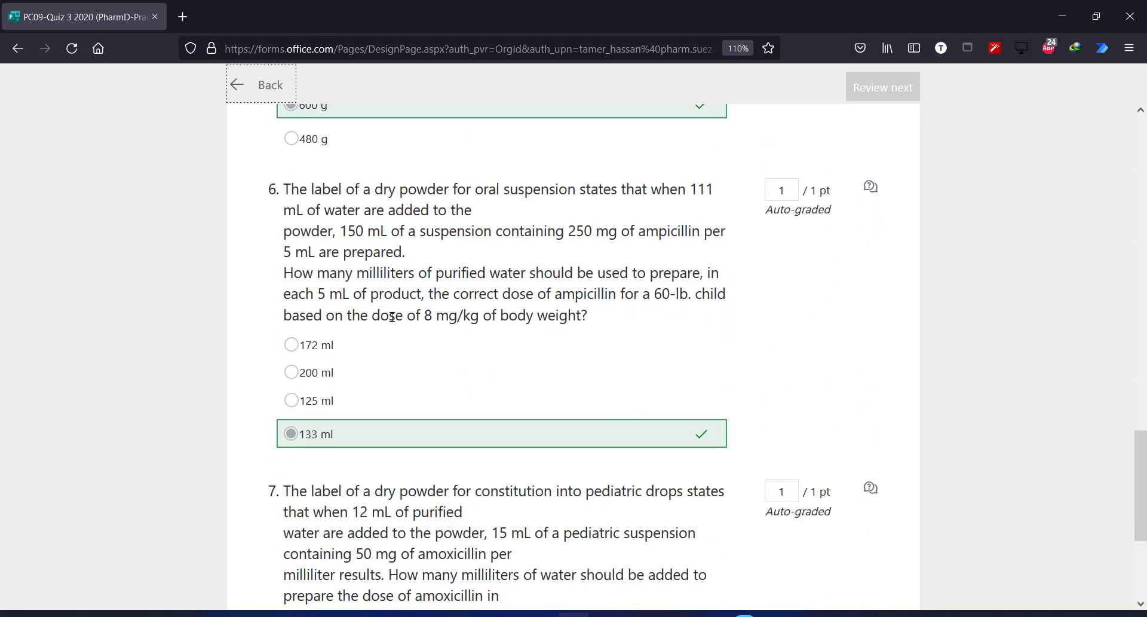
scroll(392, 316, down, 4)
scroll(391, 317, up, 20)
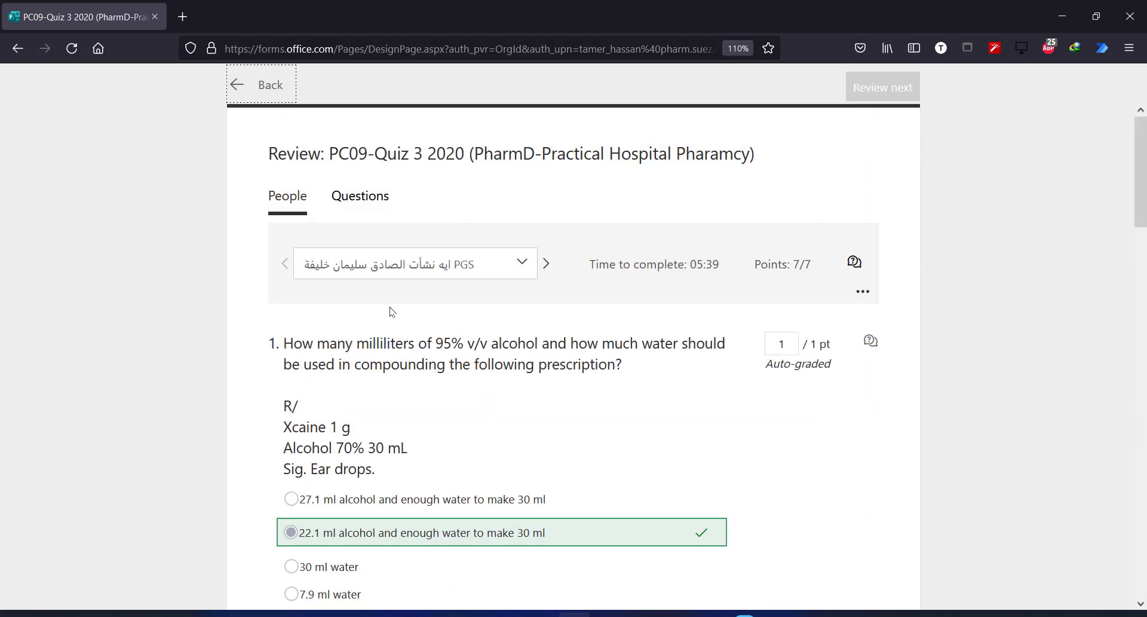
Switch the review to respondent PGS (5), step forward past PGS (10), and go back to PGS (14)
click(523, 266)
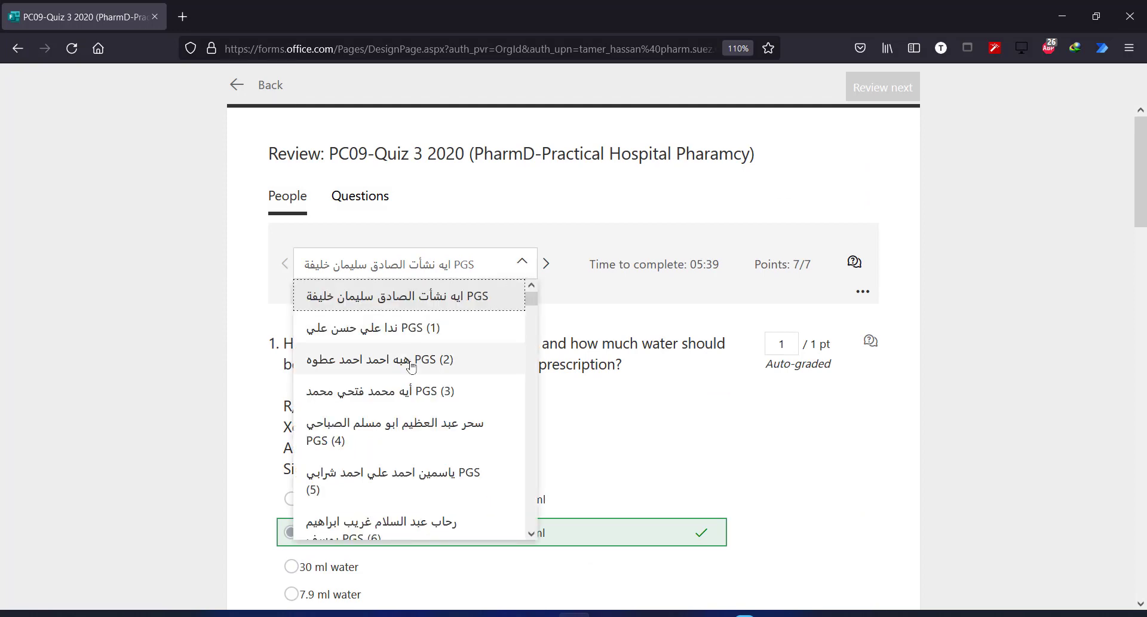
click(462, 479)
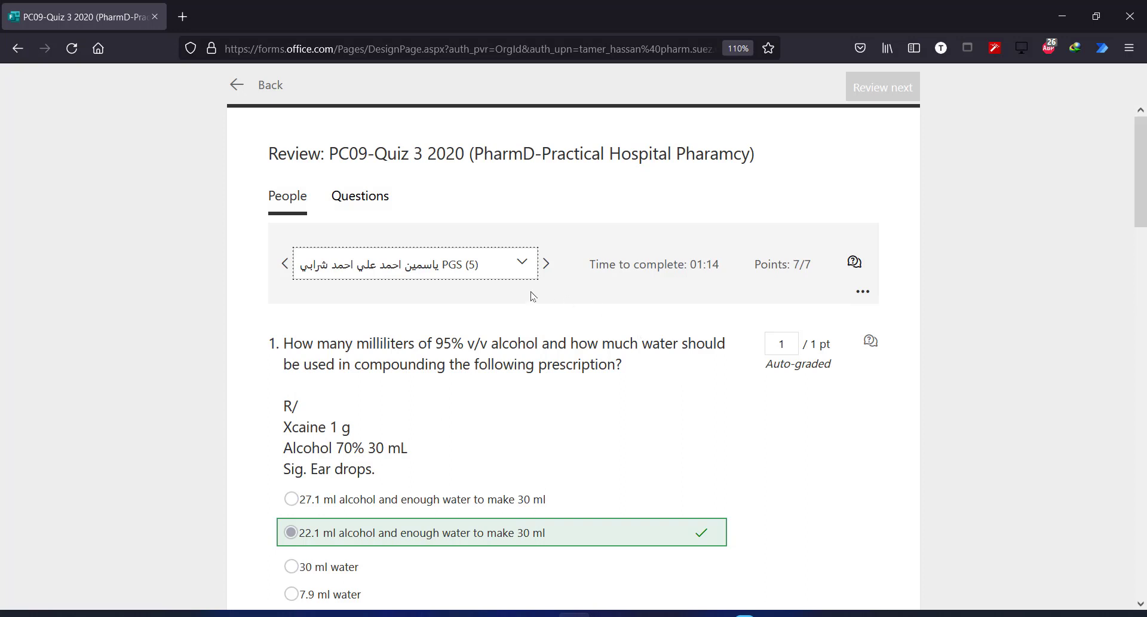
click(545, 263)
click(545, 264)
click(545, 264)
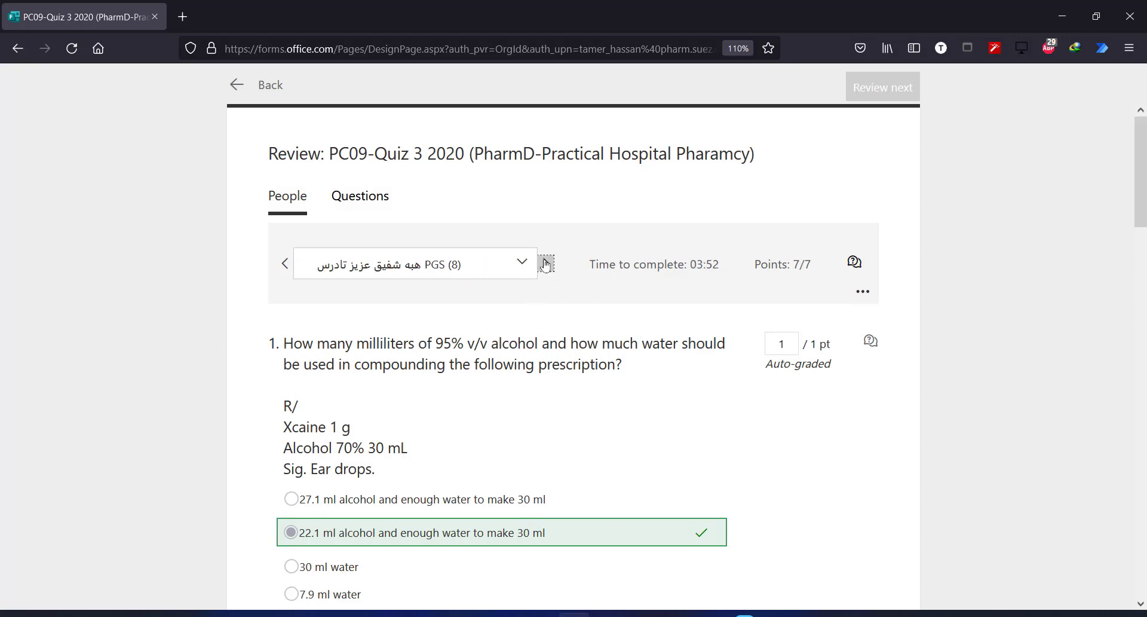
click(546, 264)
click(546, 264)
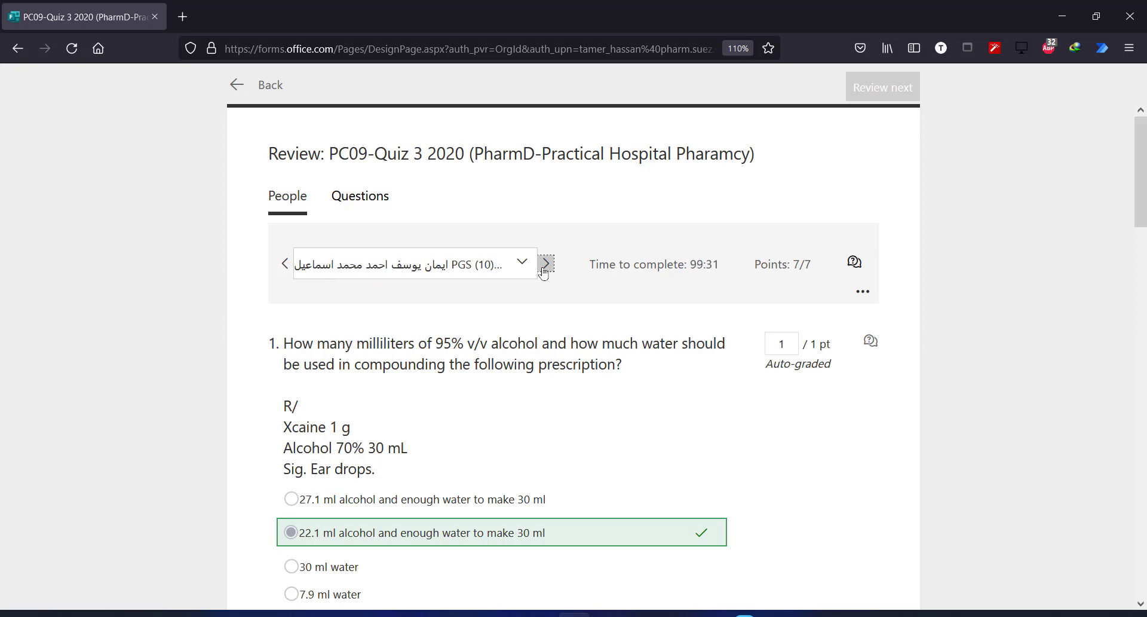
click(546, 264)
click(546, 263)
click(546, 263)
key(Return)
key(Return)
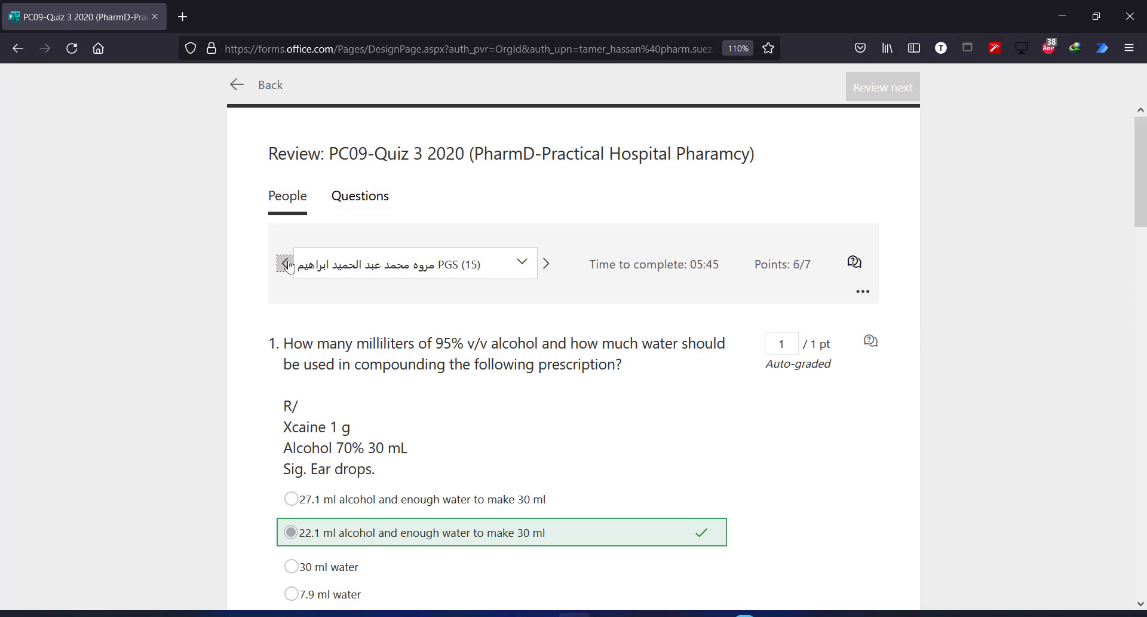
key(shift+Tab)
key(shift+Tab)
key(Return)
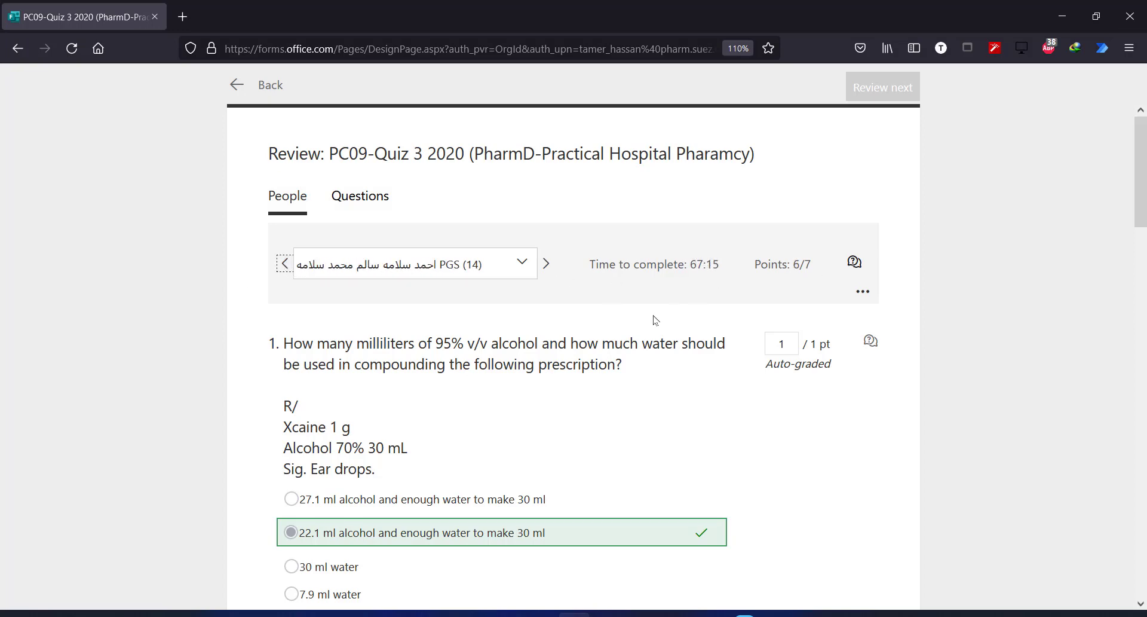
Examine the right and wrong answers and the points per question in respondent PGS (14)'s submission, including question 5
scroll(655, 320, down, 5)
scroll(655, 320, down, 10)
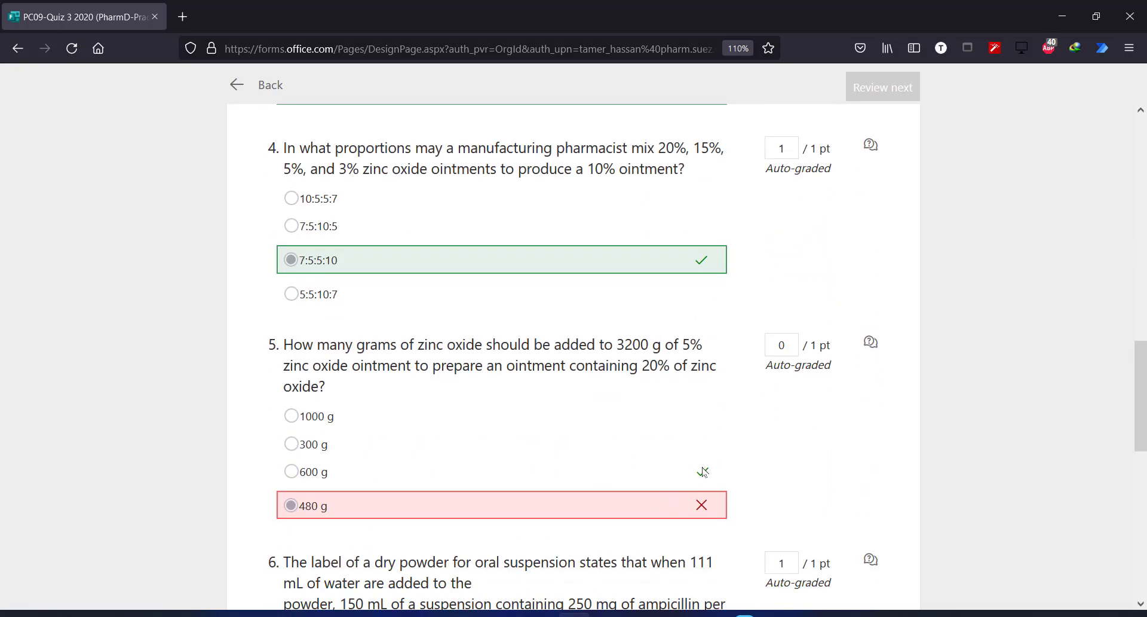
scroll(852, 302, up, 8)
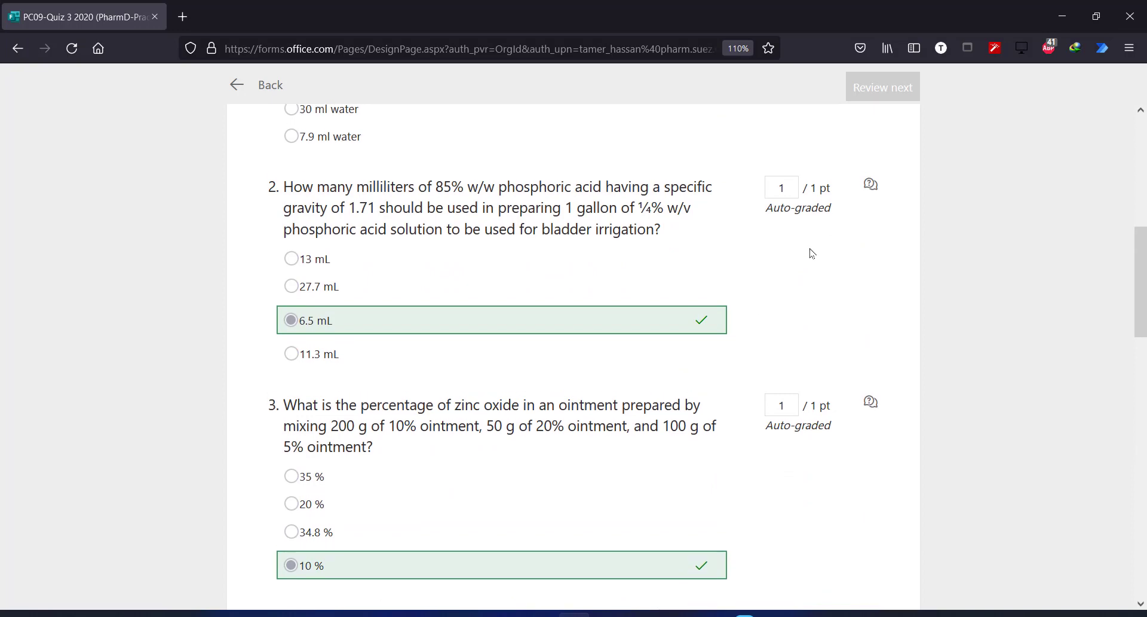
scroll(812, 254, up, 3)
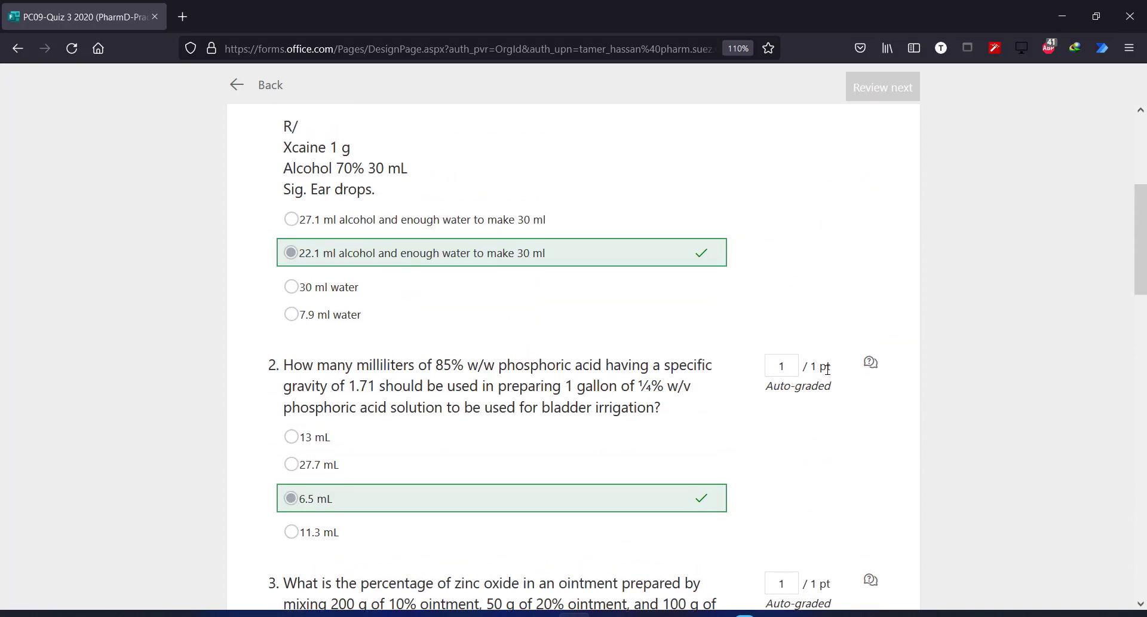
scroll(827, 368, down, 13)
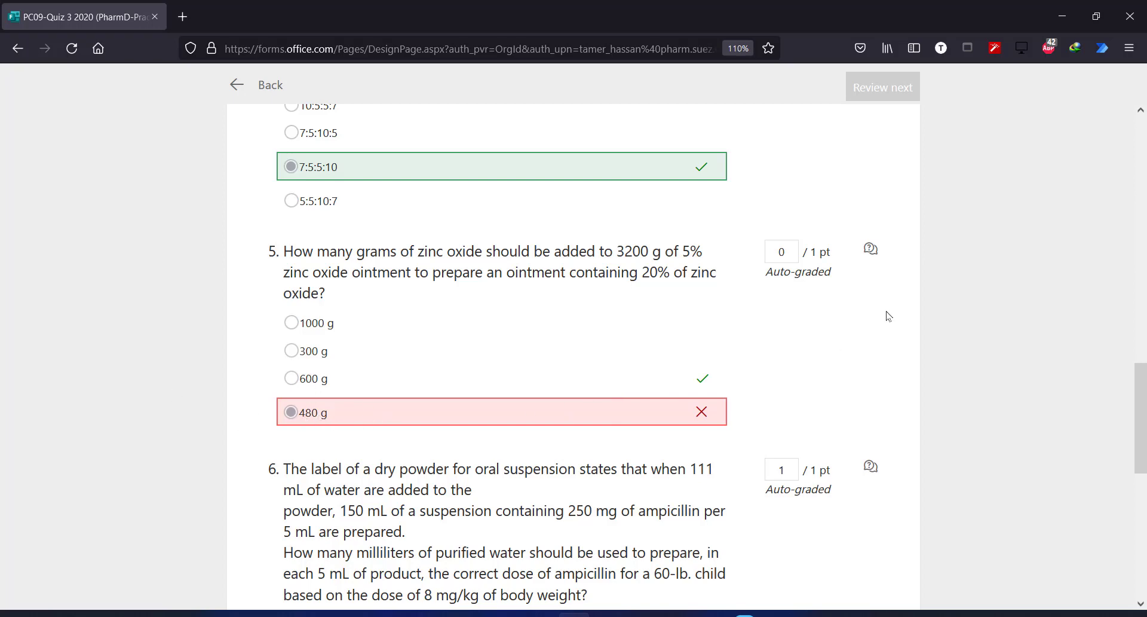
drag(798, 250, 768, 248)
scroll(802, 319, down, 8)
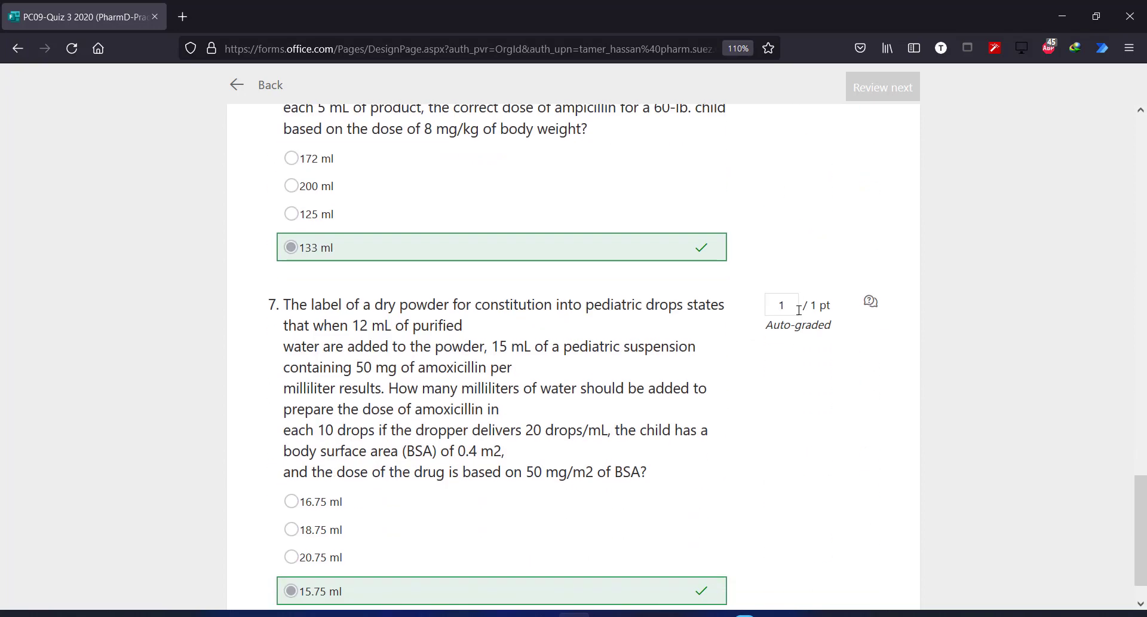
scroll(799, 310, up, 12)
scroll(797, 307, up, 10)
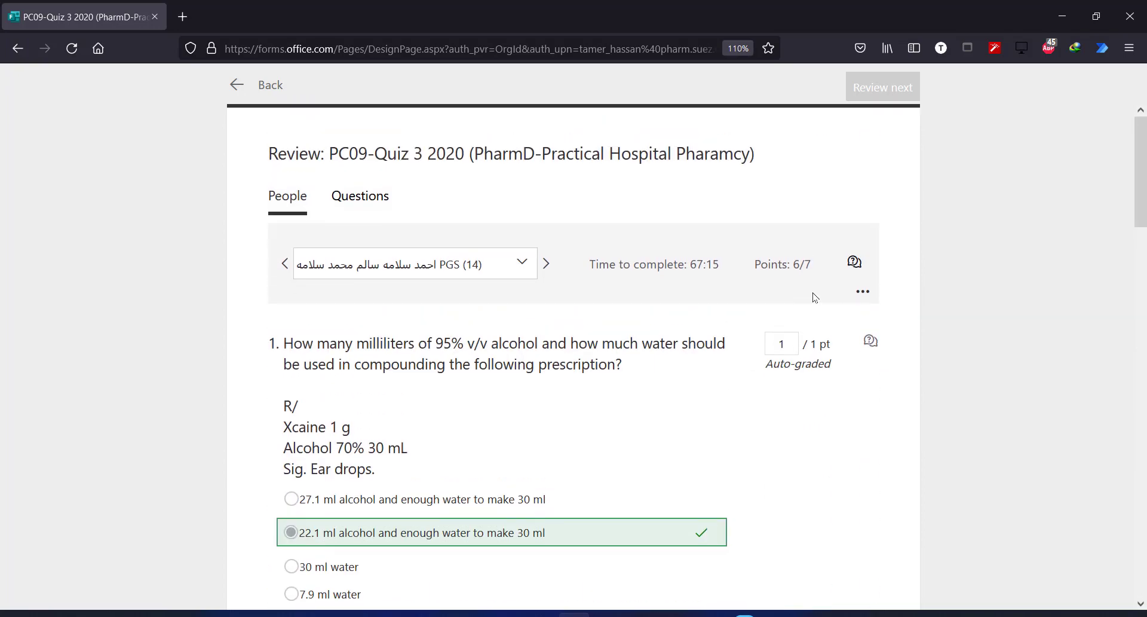
Show the additional options for this respondent's submission and close them without choosing any
click(863, 291)
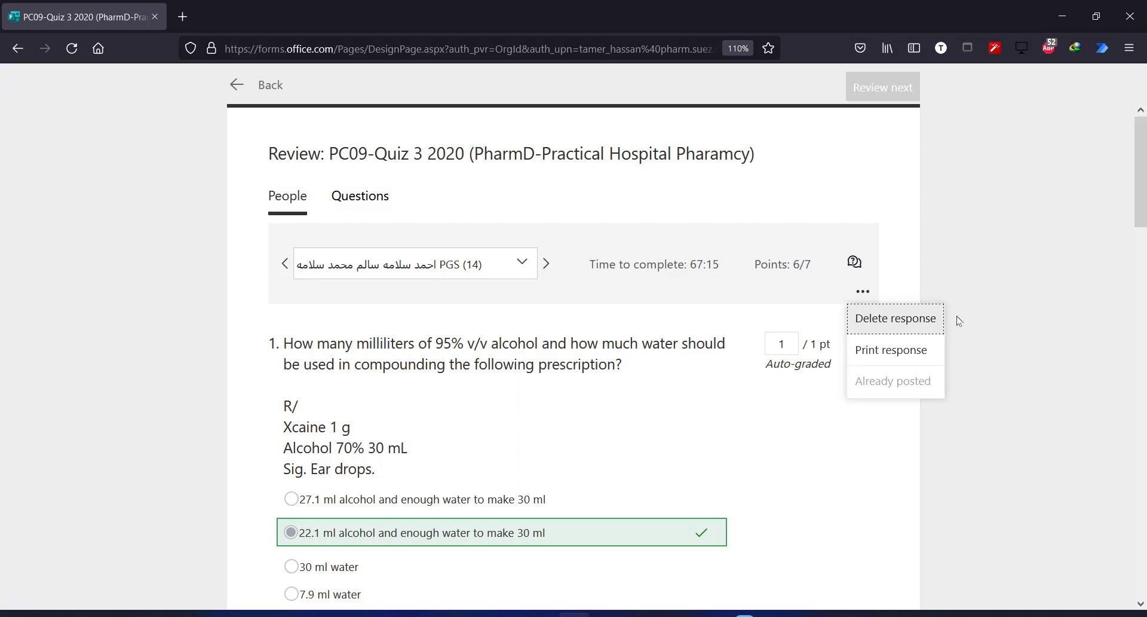
scroll(667, 325, down, 8)
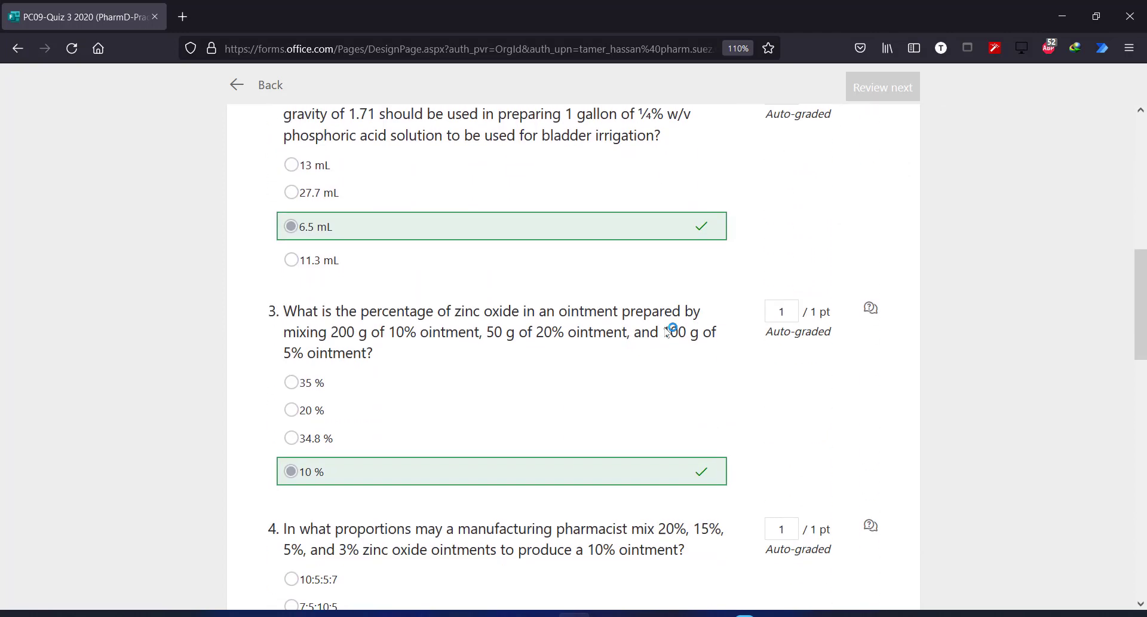
scroll(668, 331, up, 8)
click(644, 361)
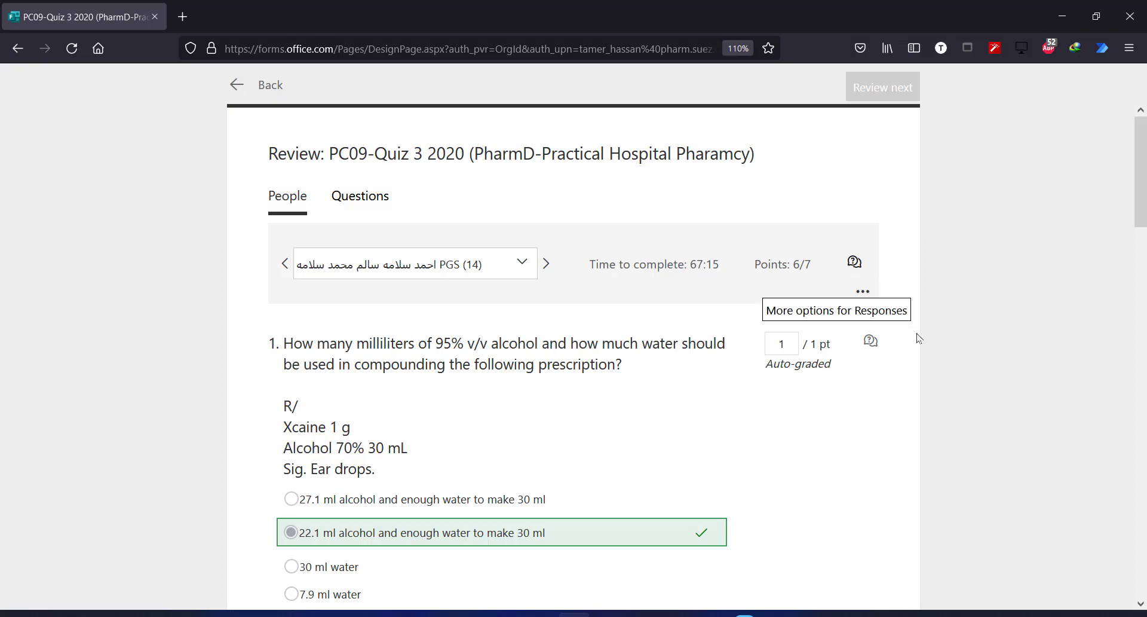
Examine the auto-graded score fields of questions 5, 6 and 7 in this submission, leaving the points unchanged
scroll(890, 400, down, 5)
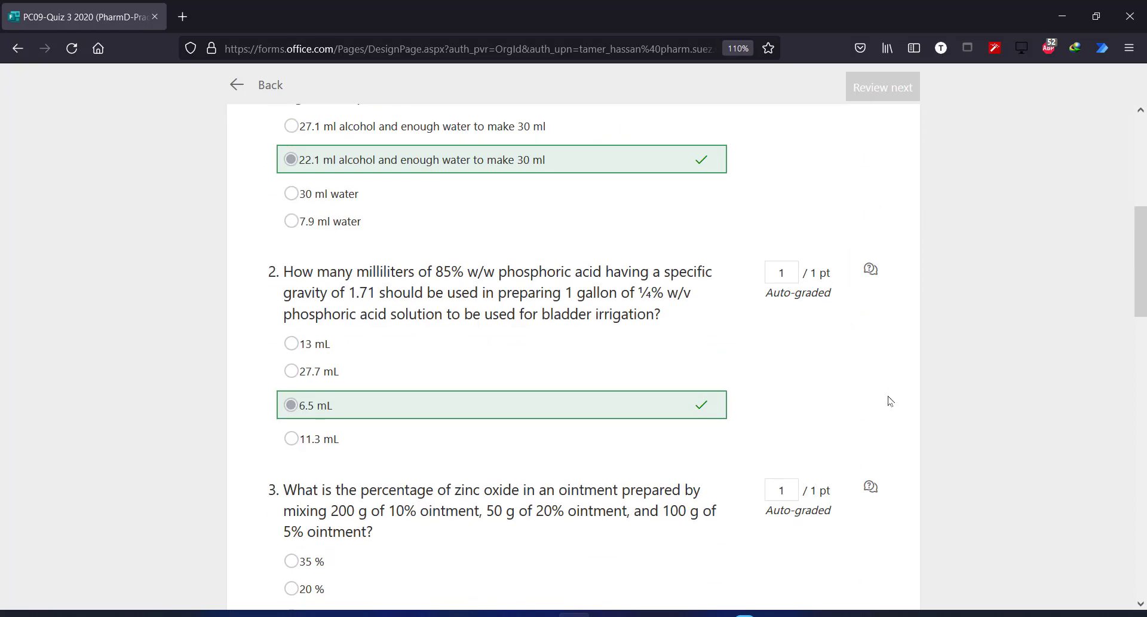
scroll(890, 400, down, 10)
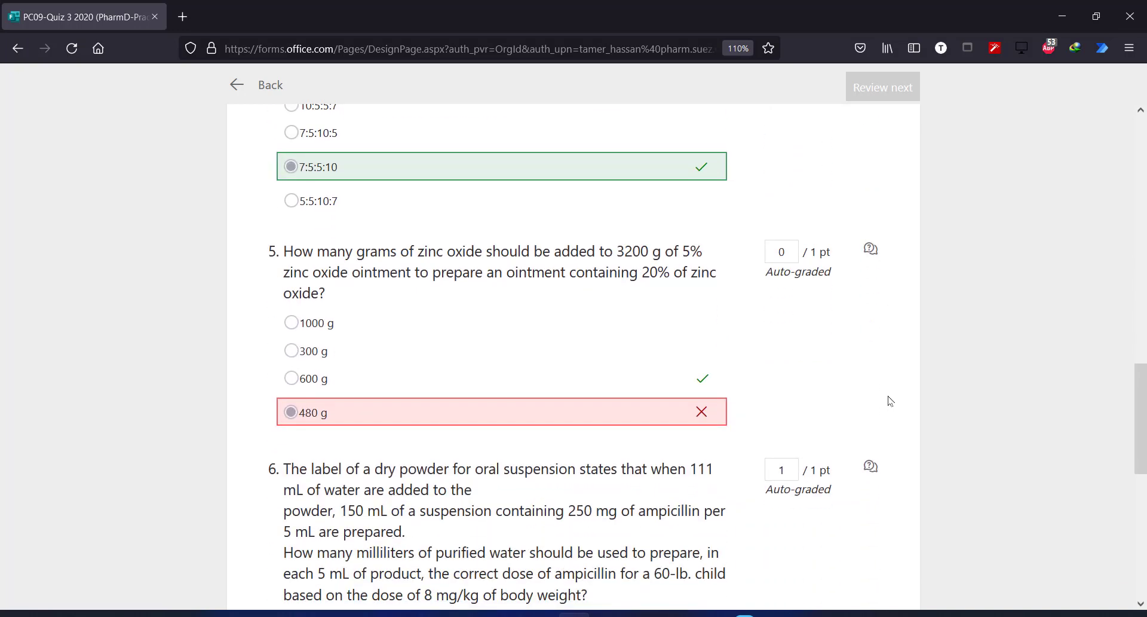
scroll(891, 400, down, 6)
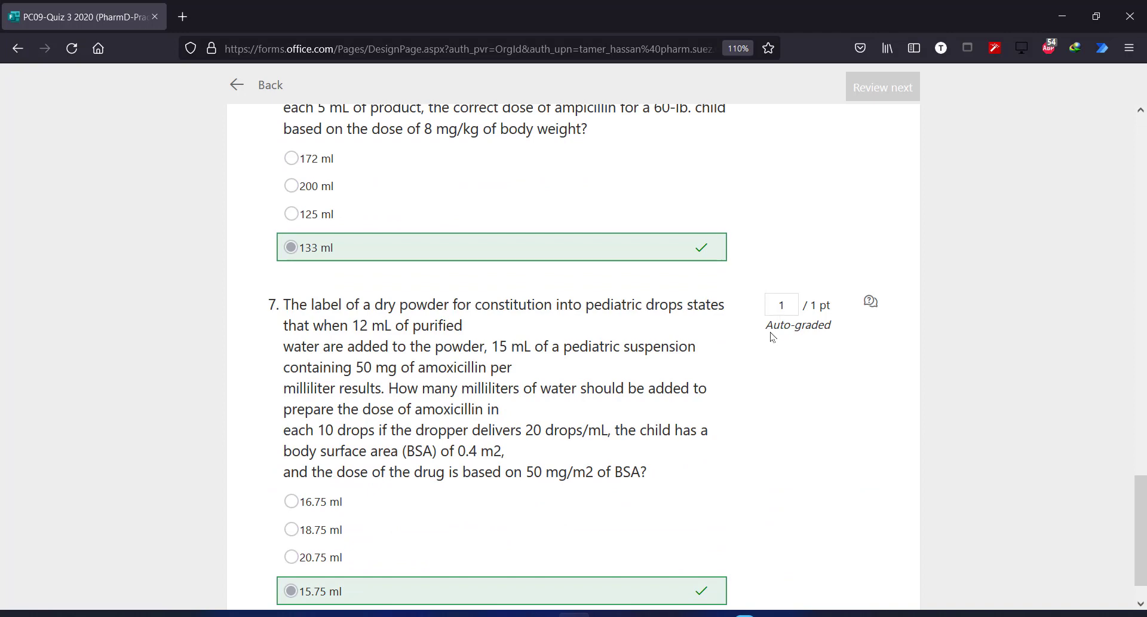
drag(768, 330, 840, 328)
click(810, 331)
scroll(811, 374, up, 5)
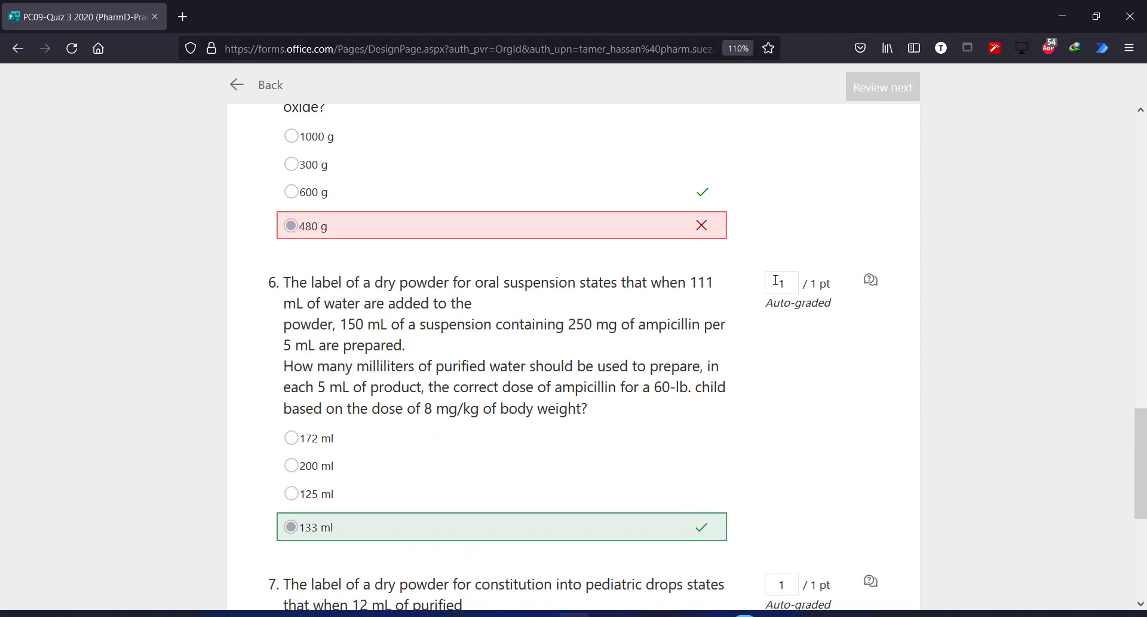
drag(776, 281, 793, 279)
scroll(794, 274, up, 6)
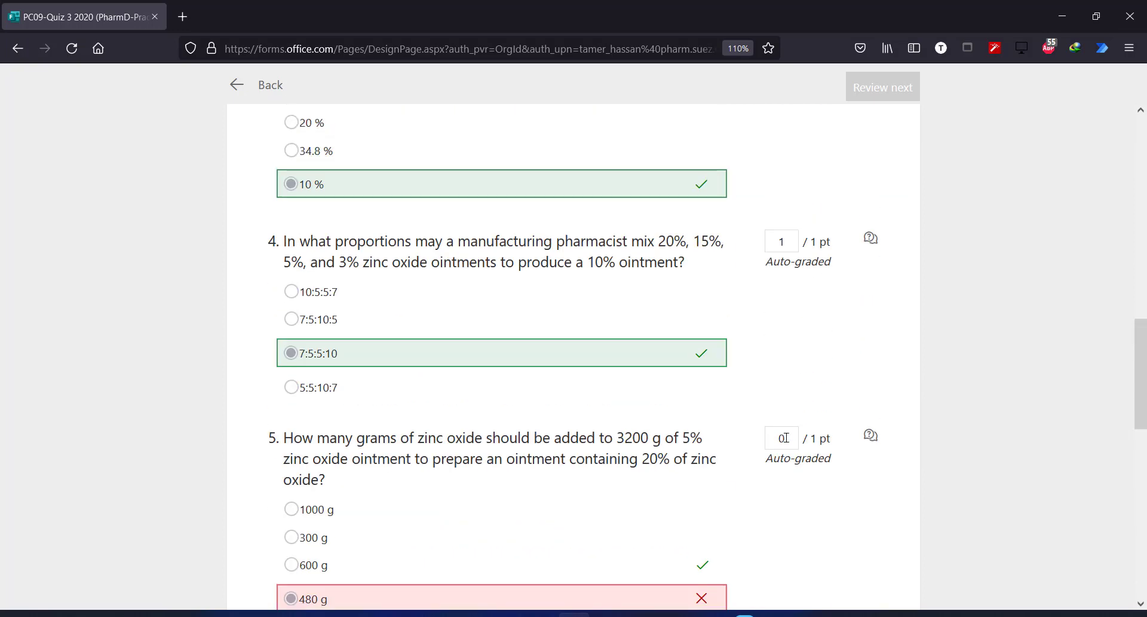
drag(785, 438, 777, 472)
scroll(519, 338, up, 15)
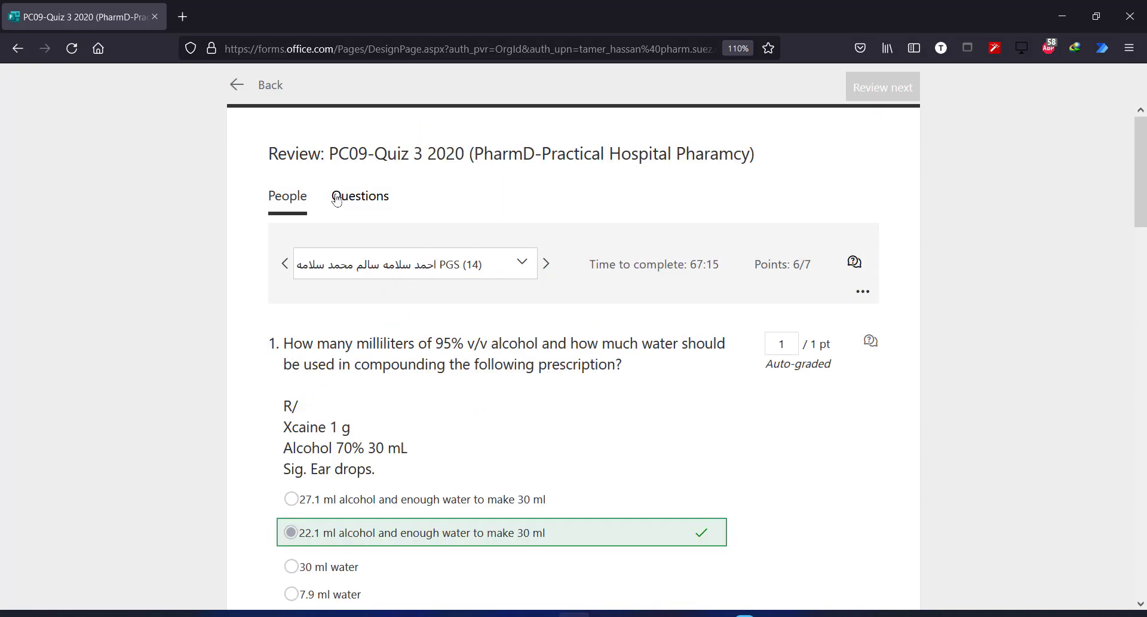
Look through the list of respondents in the answer review and close it without choosing another respondent
click(429, 258)
scroll(434, 389, down, 10)
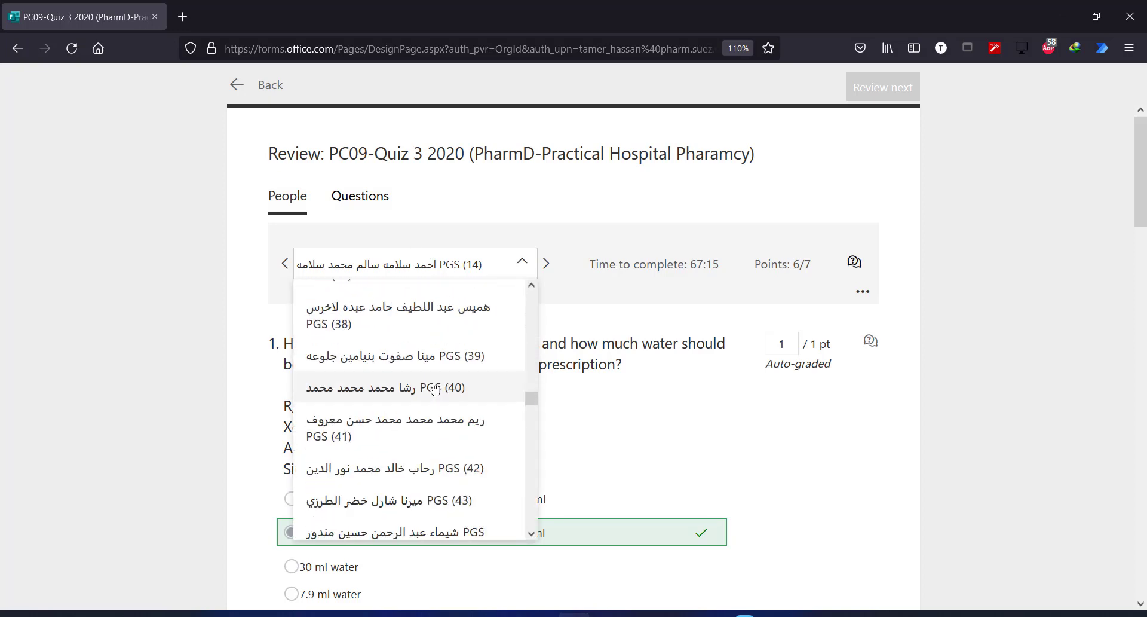
scroll(435, 389, down, 10)
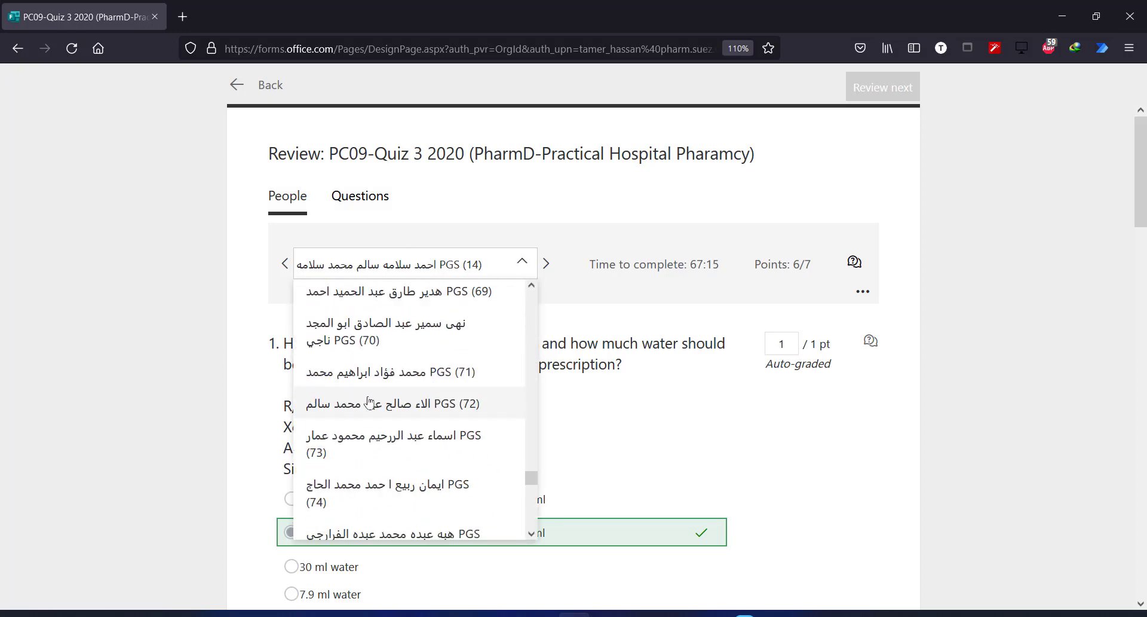
click(255, 333)
Switch the review to the per-question view and examine question 1's answers with their response groups and score fields
click(364, 200)
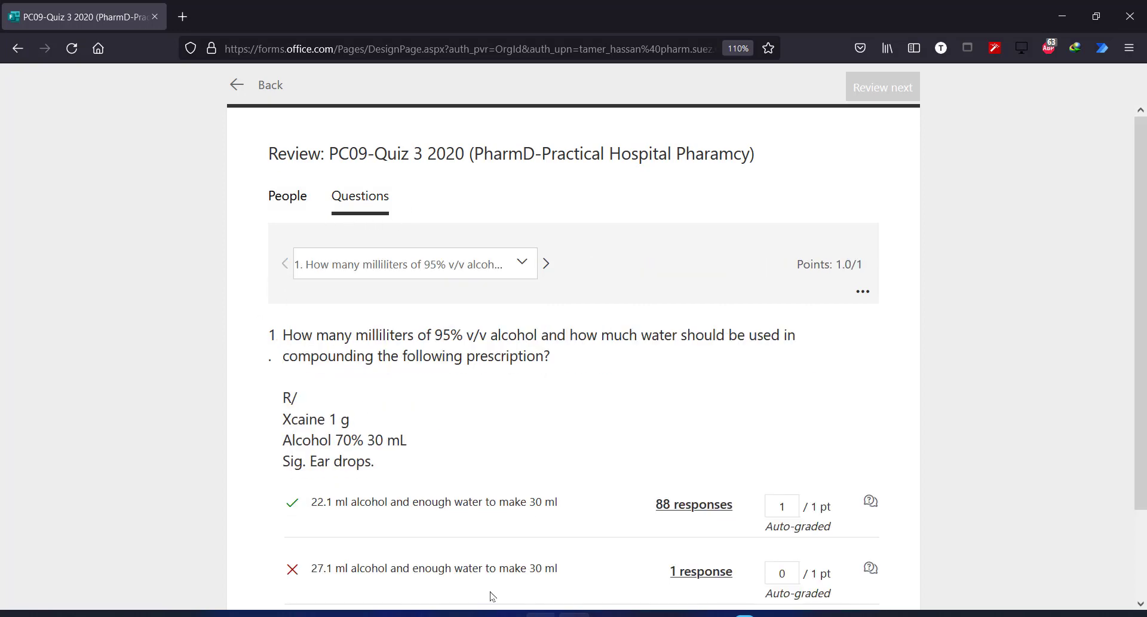
scroll(491, 591, down, 2)
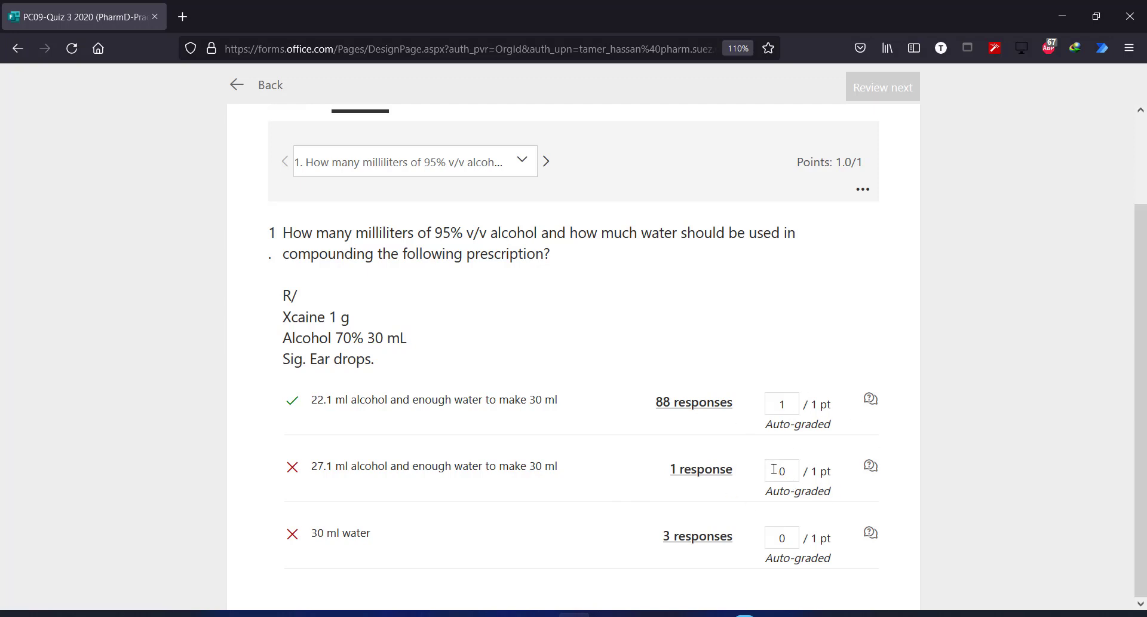
drag(774, 469, 787, 471)
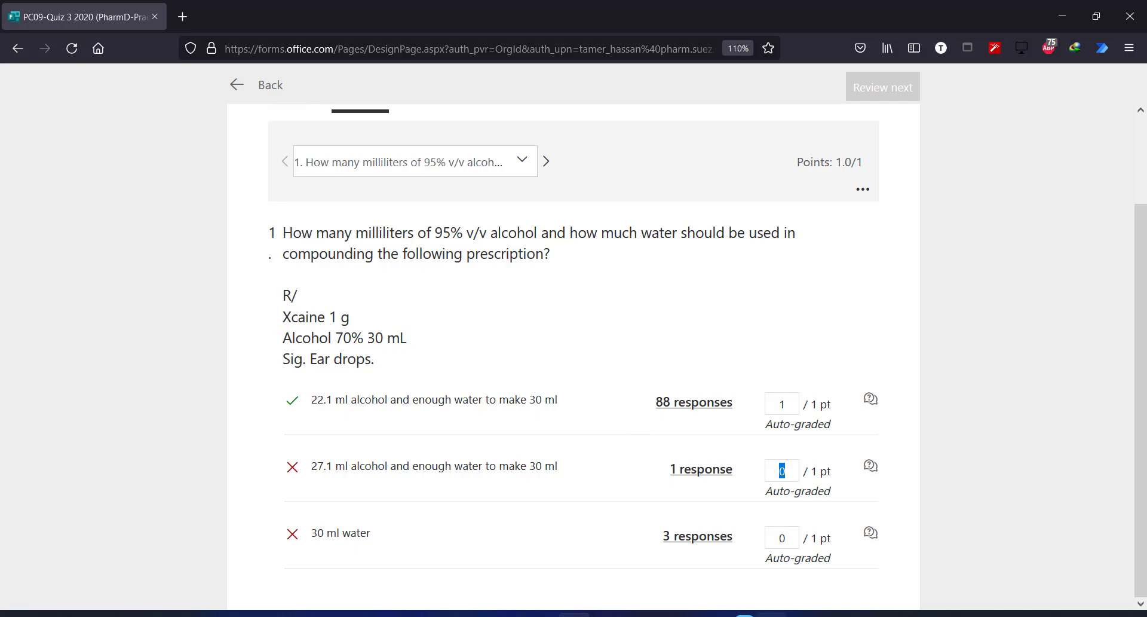
scroll(692, 601, up, 2)
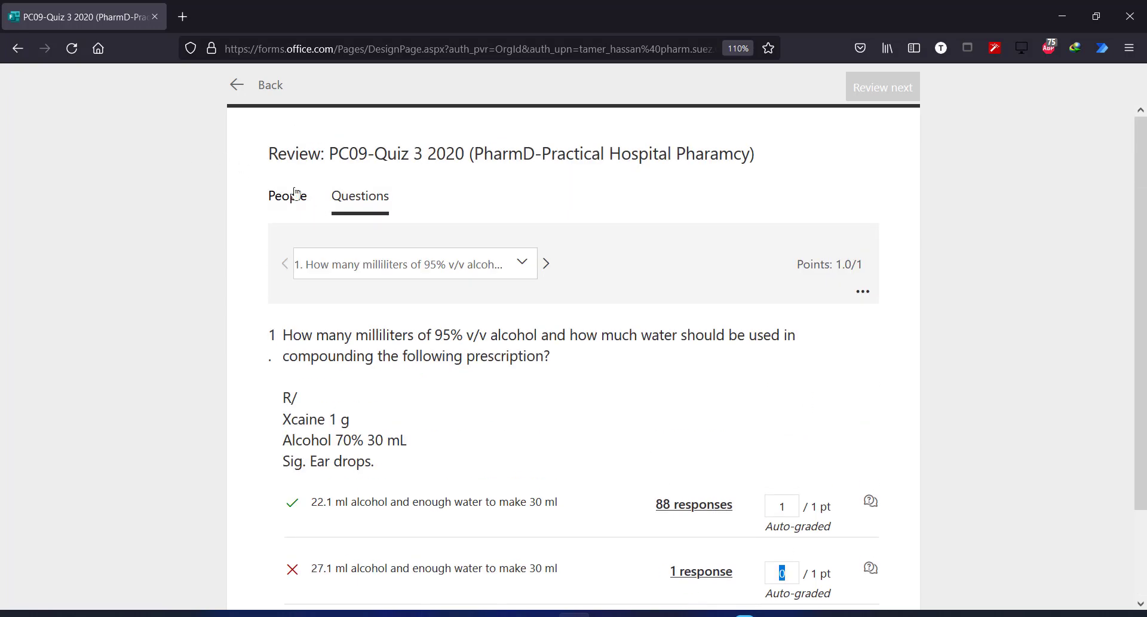
Switch the per-question review to question 2 and on to question 5 about grams of zinc oxide
click(508, 275)
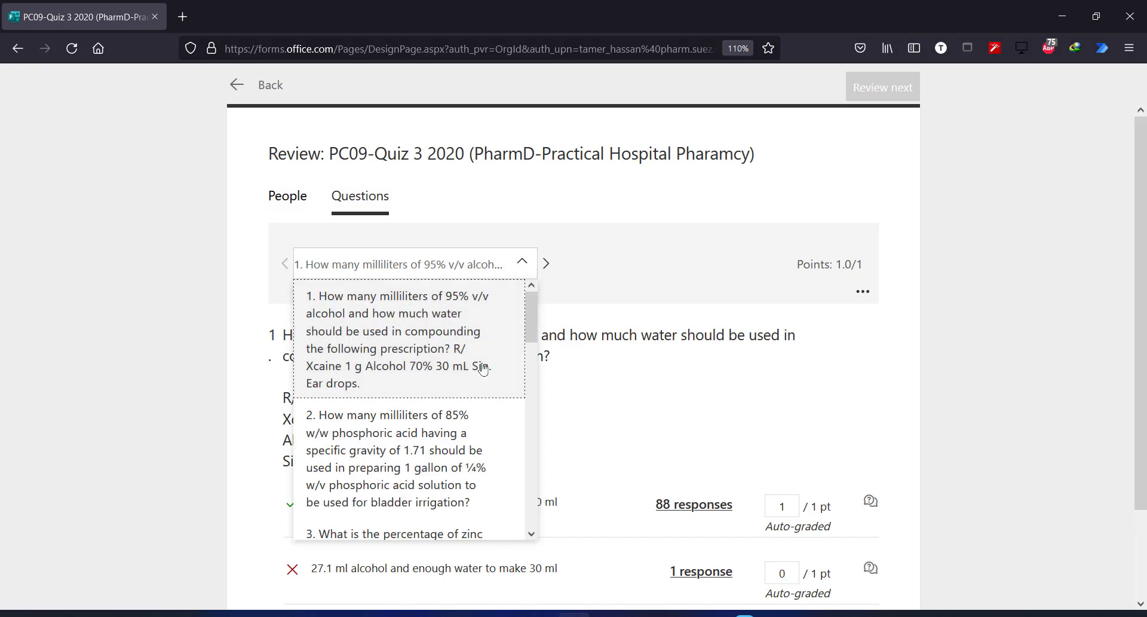
click(453, 446)
click(436, 266)
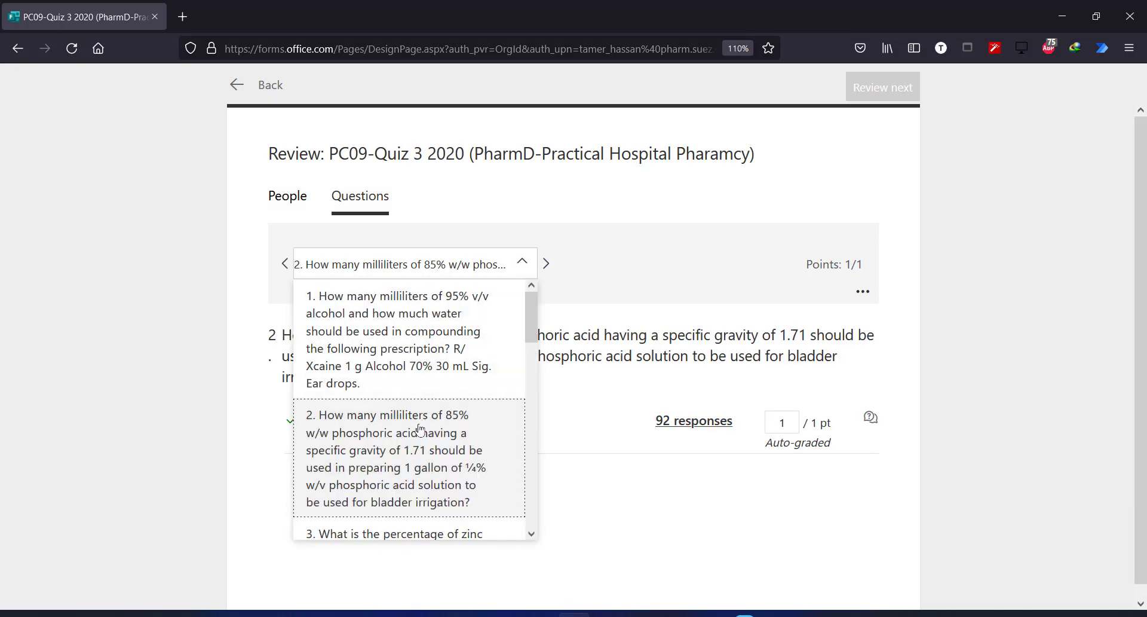
scroll(399, 486, down, 3)
scroll(412, 472, up, 1)
click(430, 466)
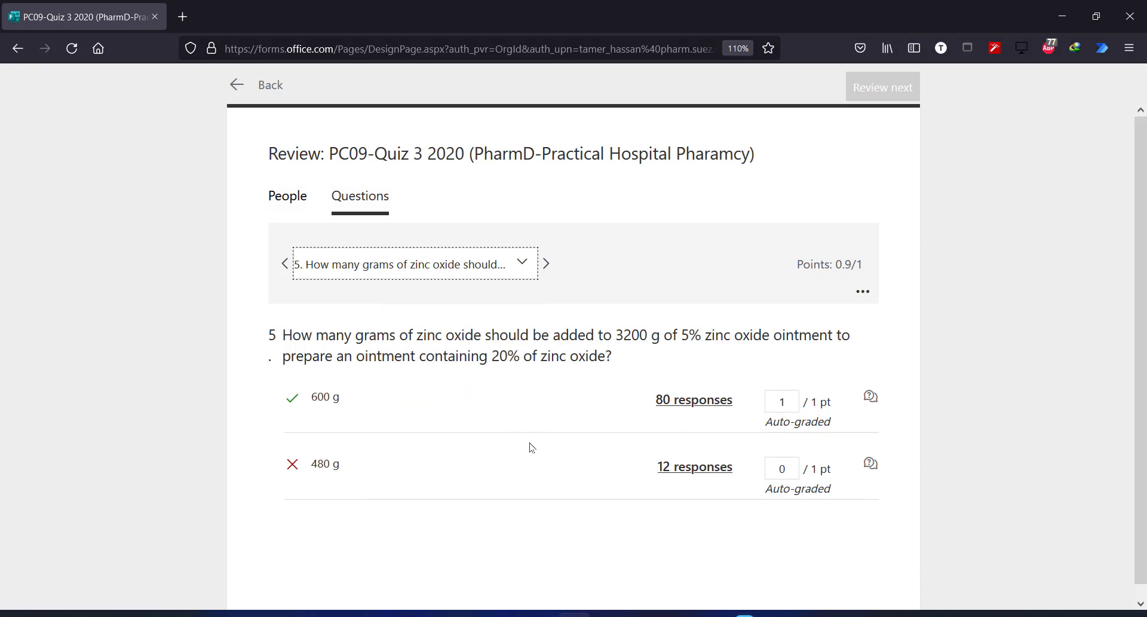
Show the additional options for question 5's review without choosing any, and return to the quiz's responses summary
click(852, 295)
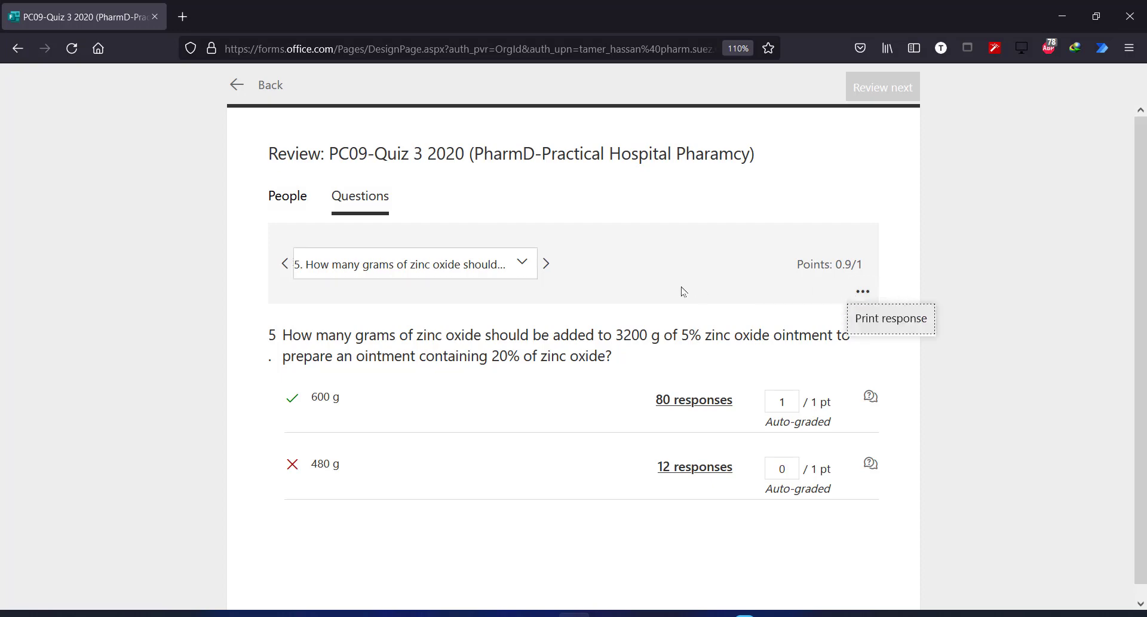
click(288, 197)
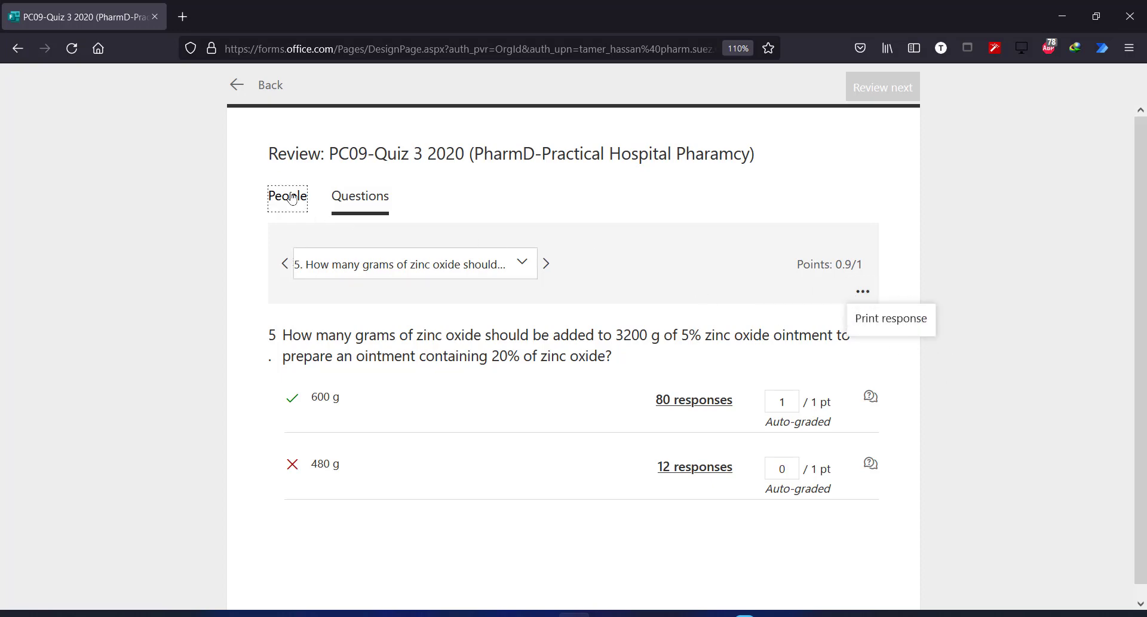
click(237, 90)
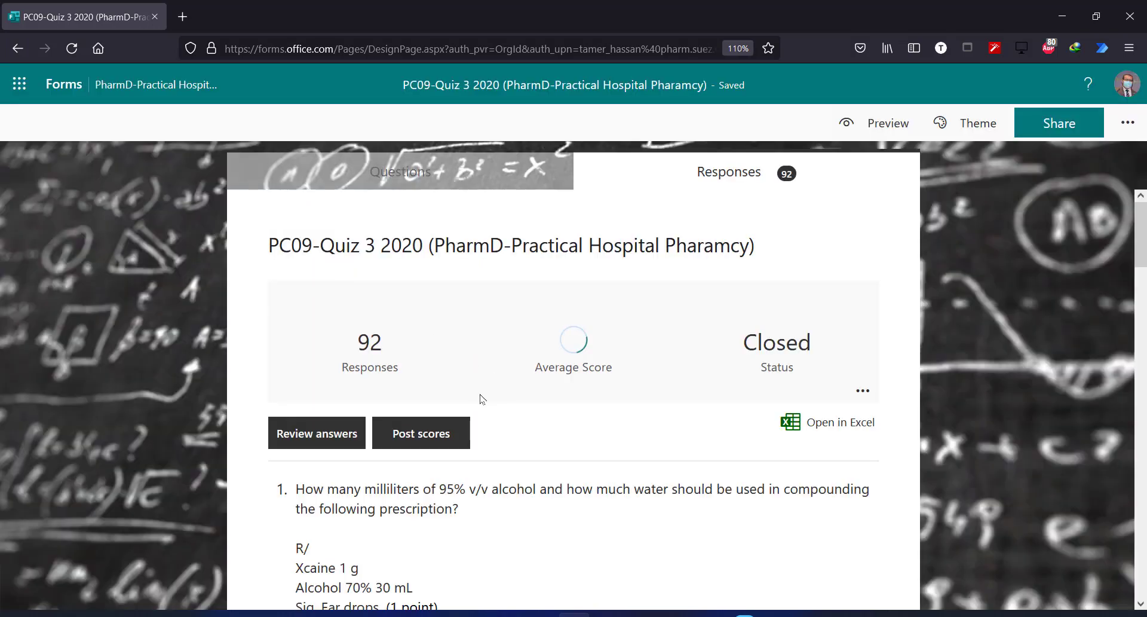
Look through the per-question response charts, reopen the answer review briefly, and return to the responses summary
scroll(479, 412, down, 5)
scroll(480, 423, down, 5)
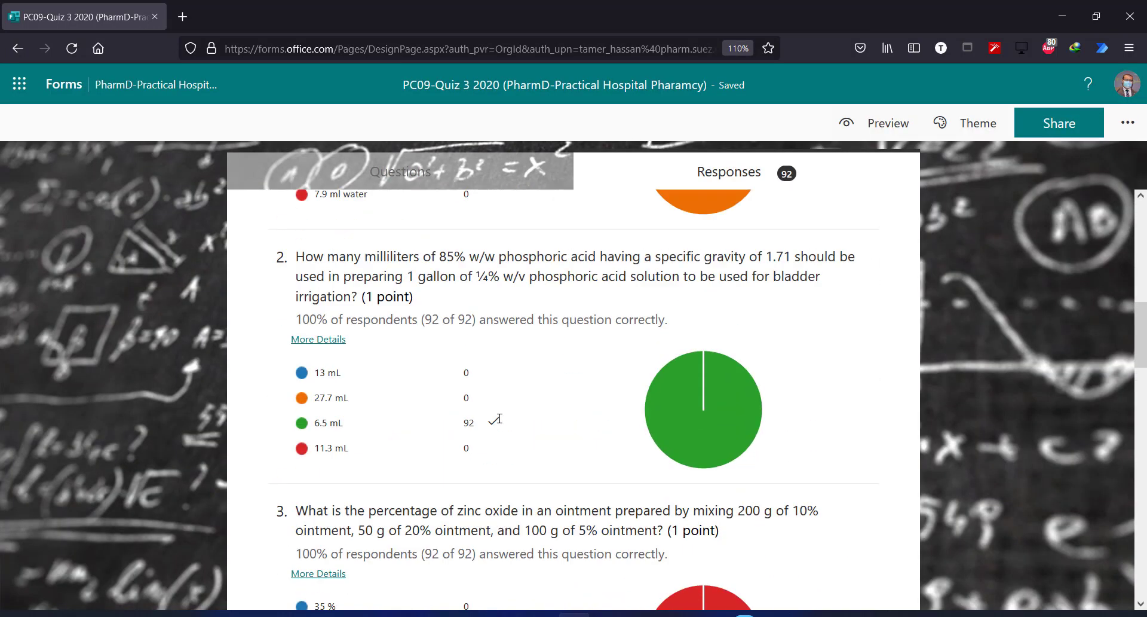
scroll(794, 504, down, 4)
scroll(794, 517, up, 15)
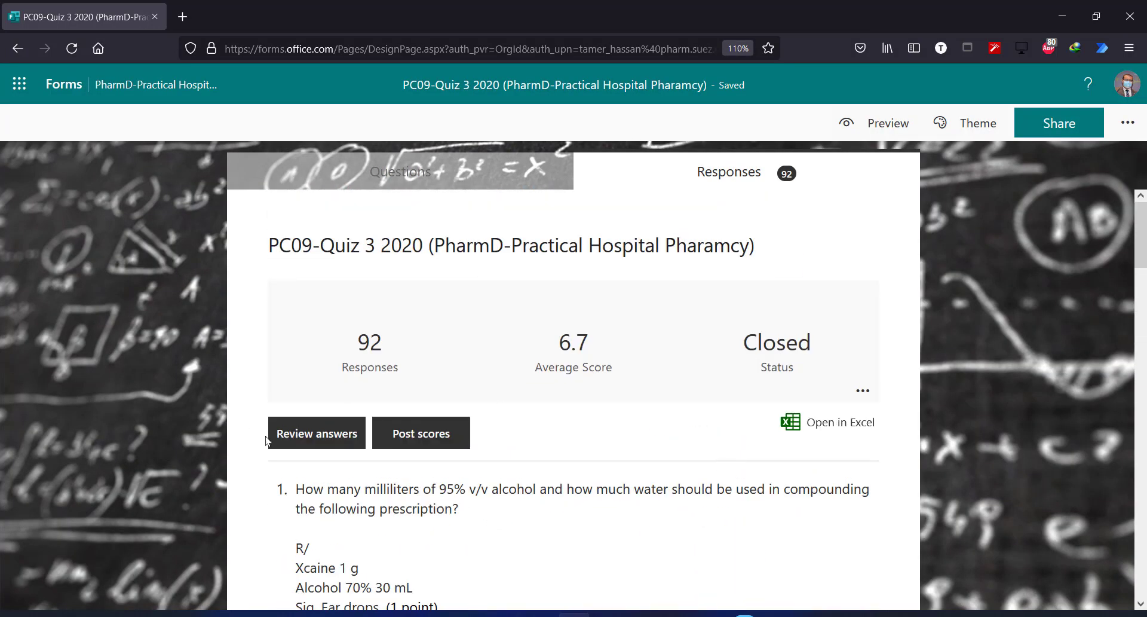
click(298, 435)
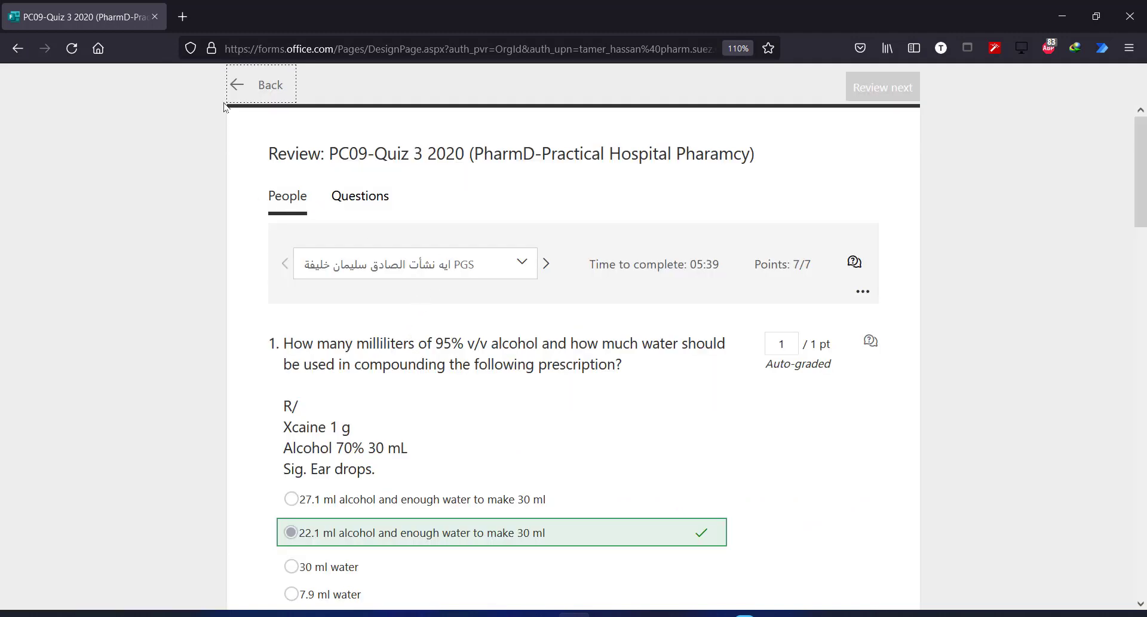
click(251, 87)
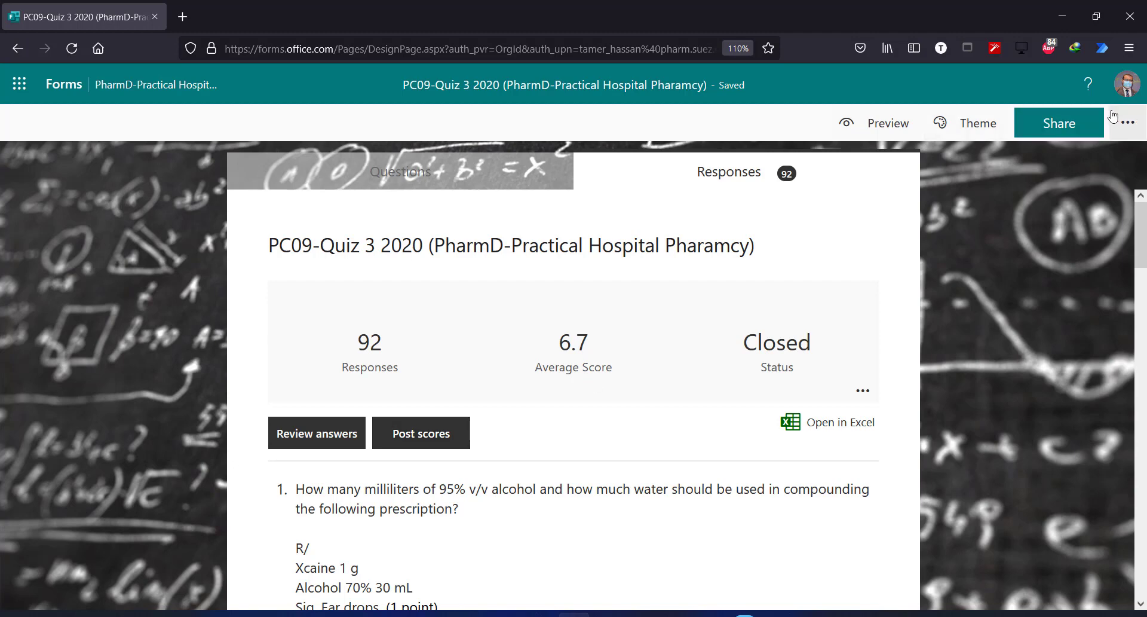
Open the quiz settings to check the option for showing results automatically, and close them without changes
click(1128, 123)
click(1091, 172)
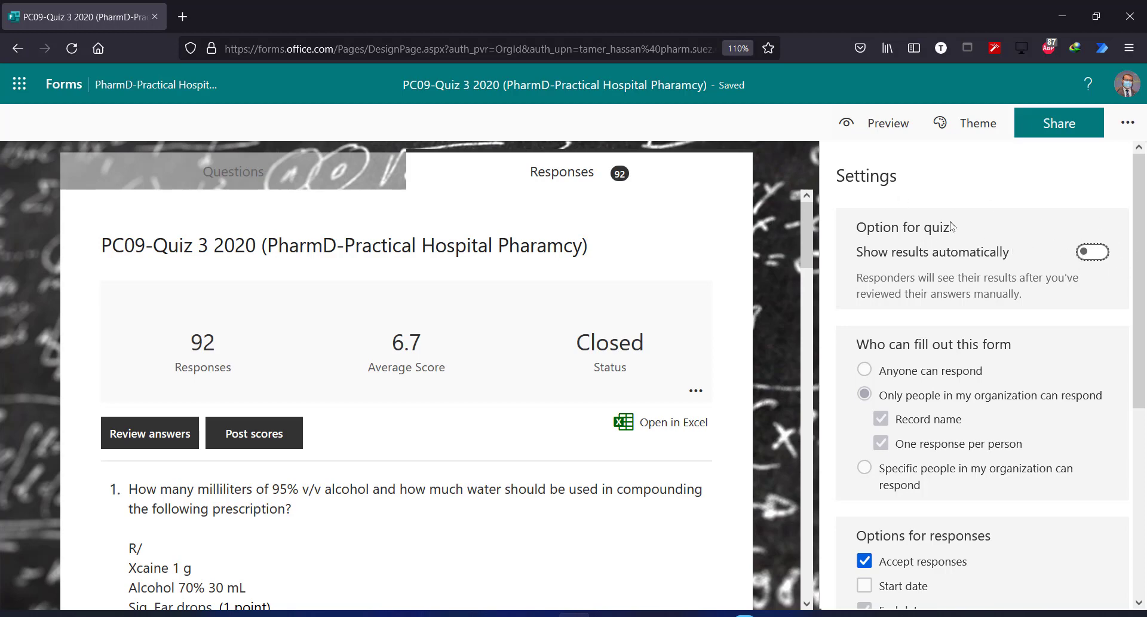
click(787, 249)
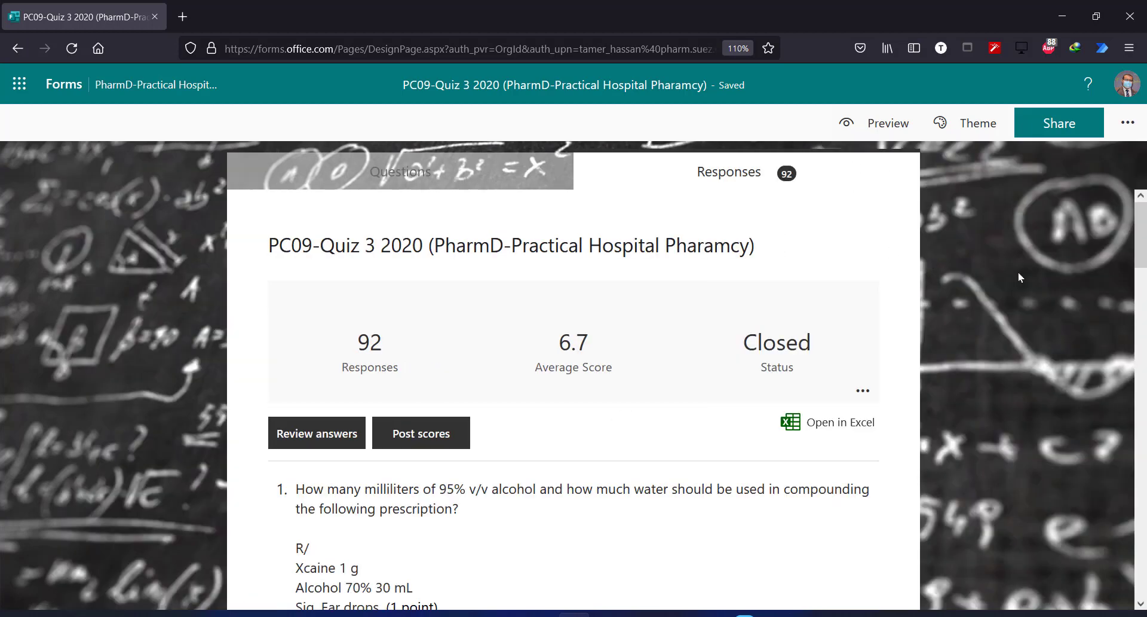
Open the score posting page for the quiz and examine the respondents' posting status and points
click(438, 428)
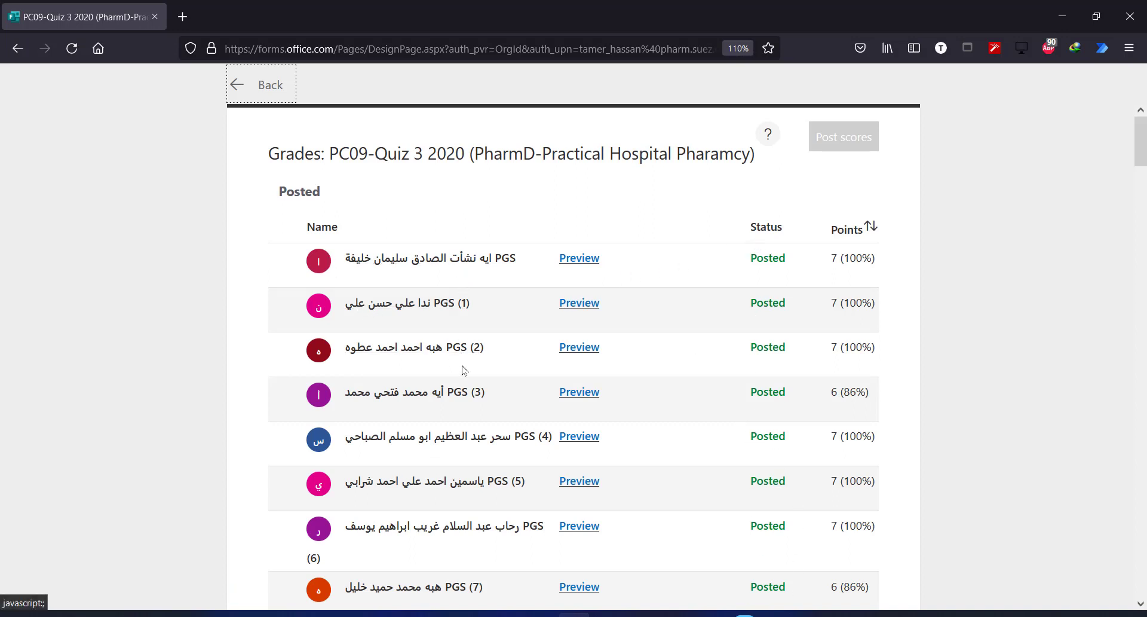
scroll(481, 413, down, 2)
scroll(482, 414, down, 4)
scroll(783, 266, up, 6)
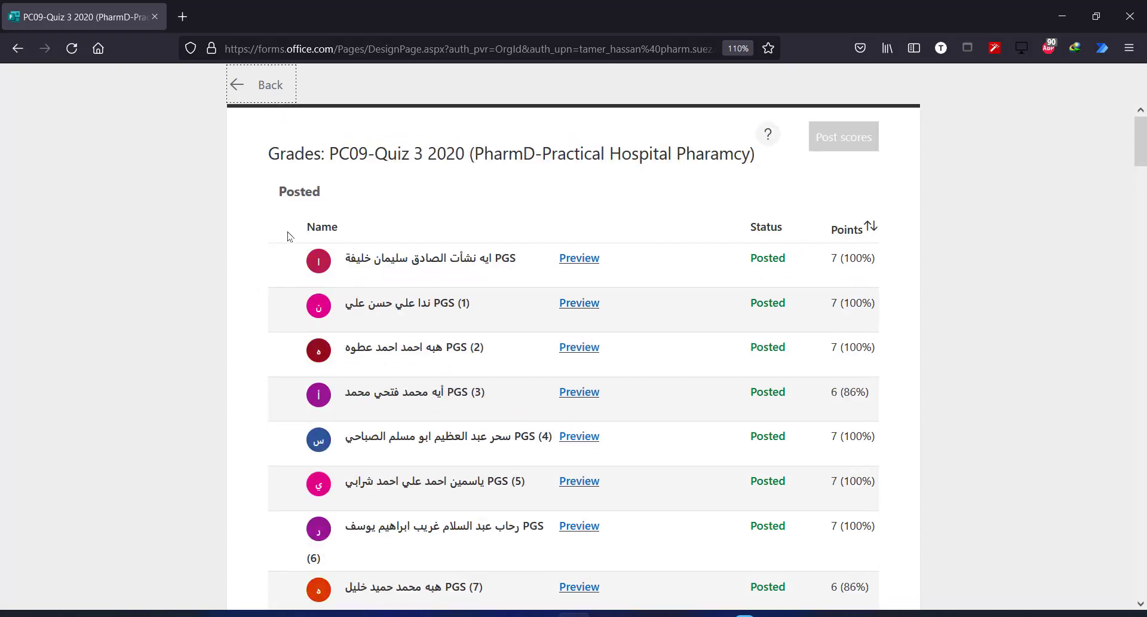
scroll(267, 325, down, 5)
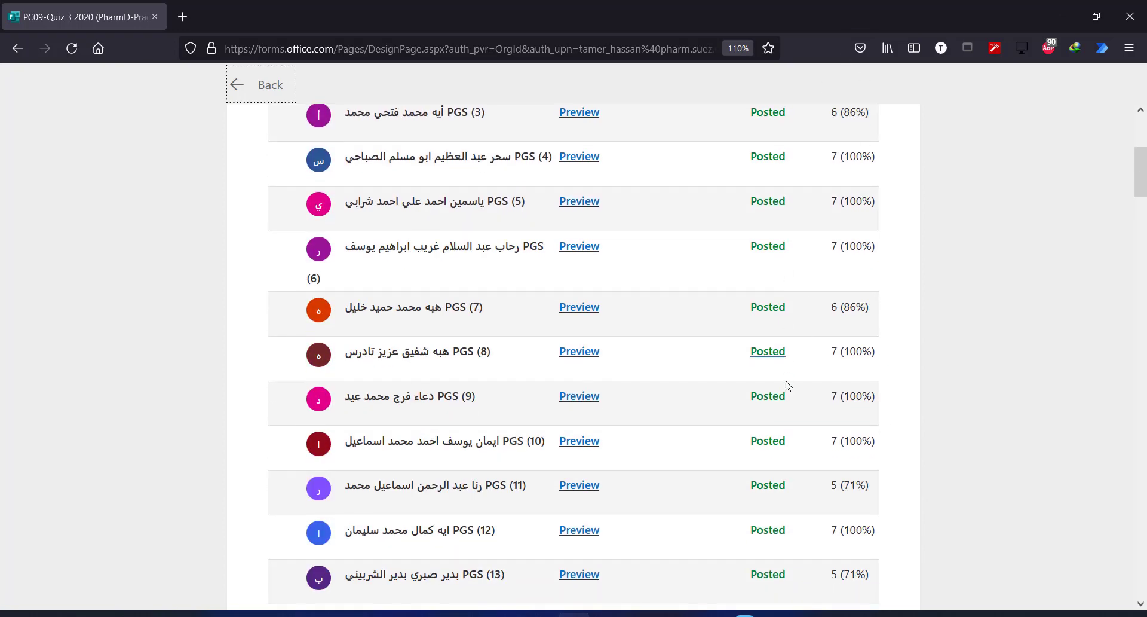
scroll(777, 418, down, 13)
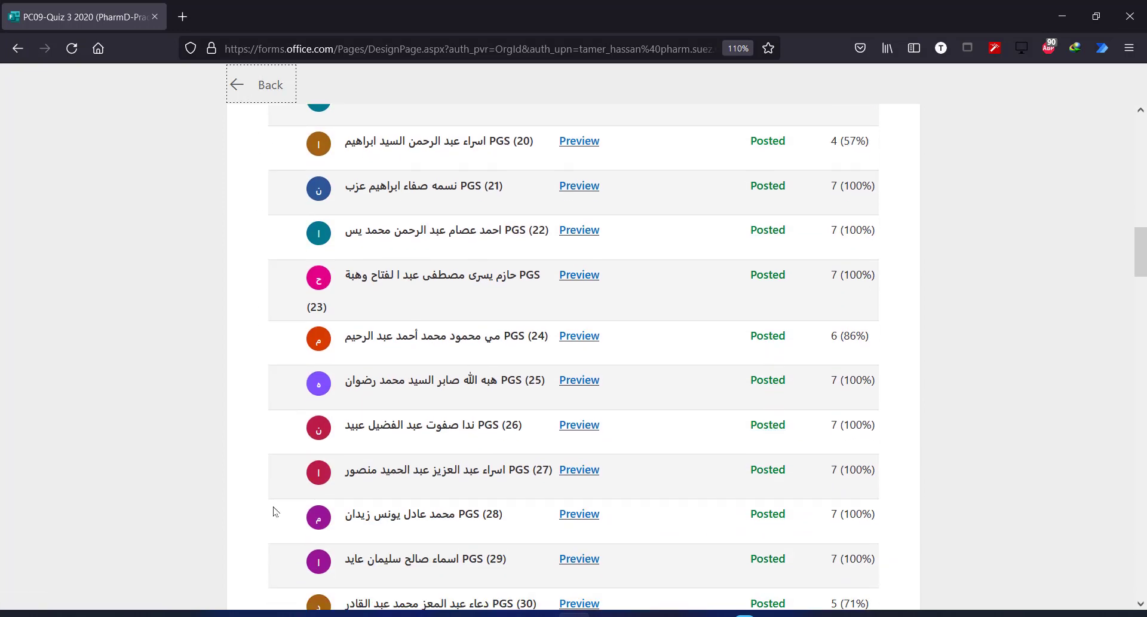
scroll(263, 472, up, 15)
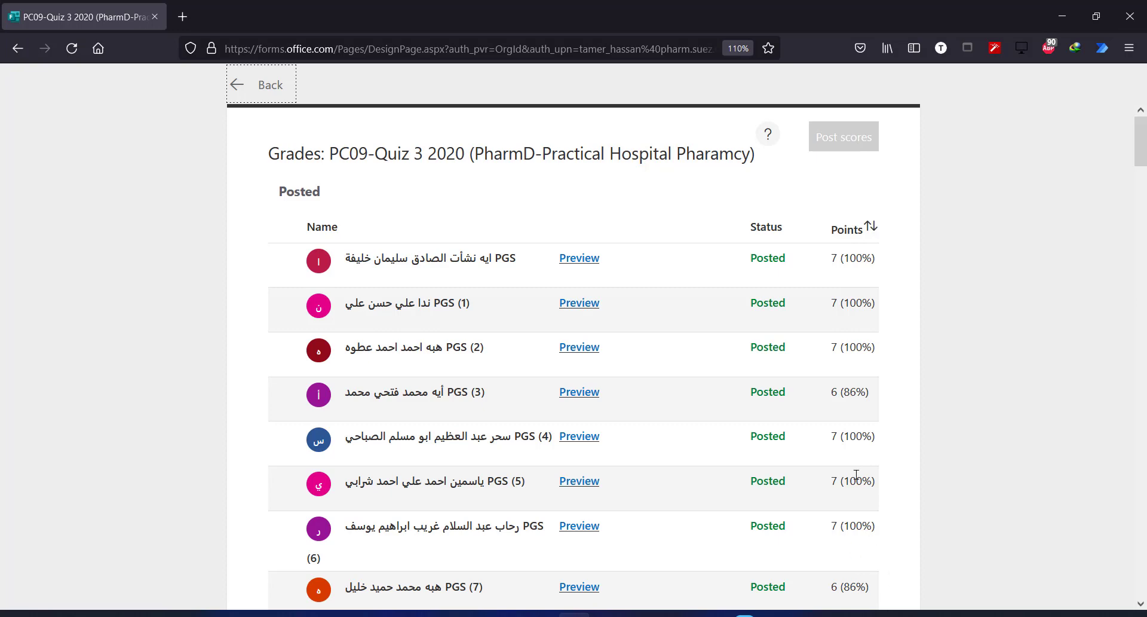
Sort the grades list by points in ascending and then descending order, and look through the sorted respondents
click(873, 227)
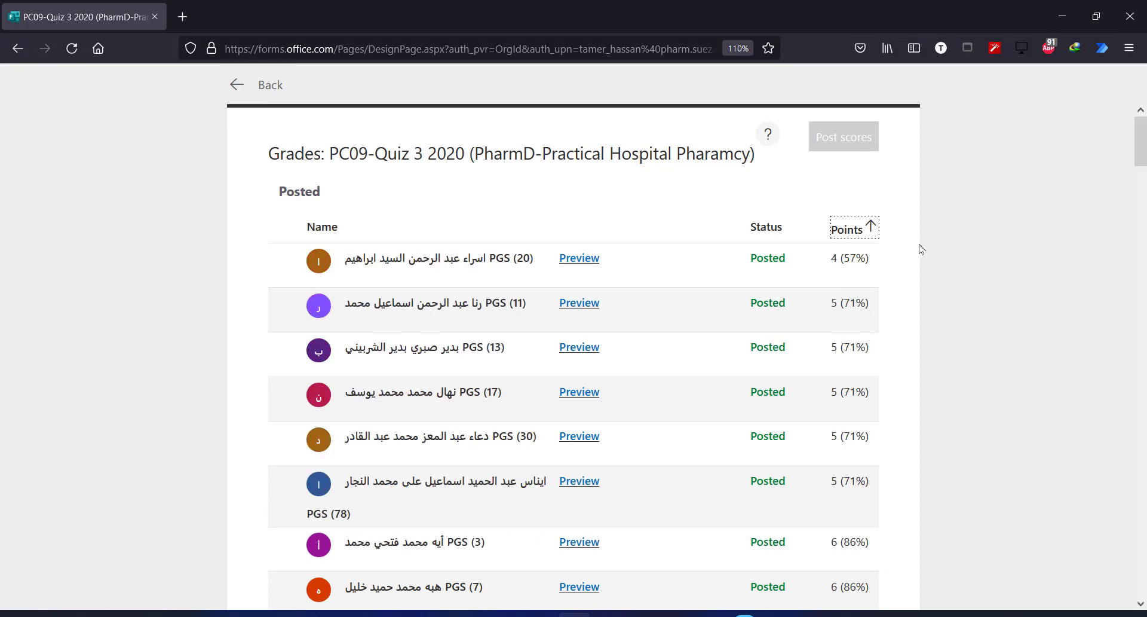
click(873, 230)
scroll(877, 263, down, 1)
scroll(876, 269, down, 15)
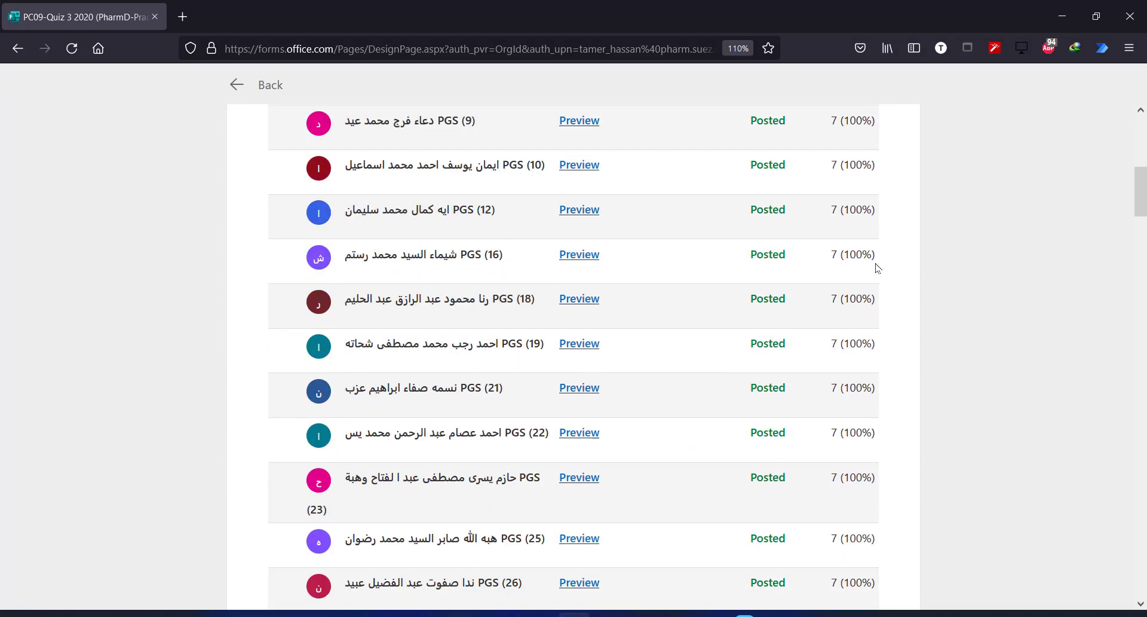
scroll(873, 277, up, 7)
scroll(873, 277, up, 10)
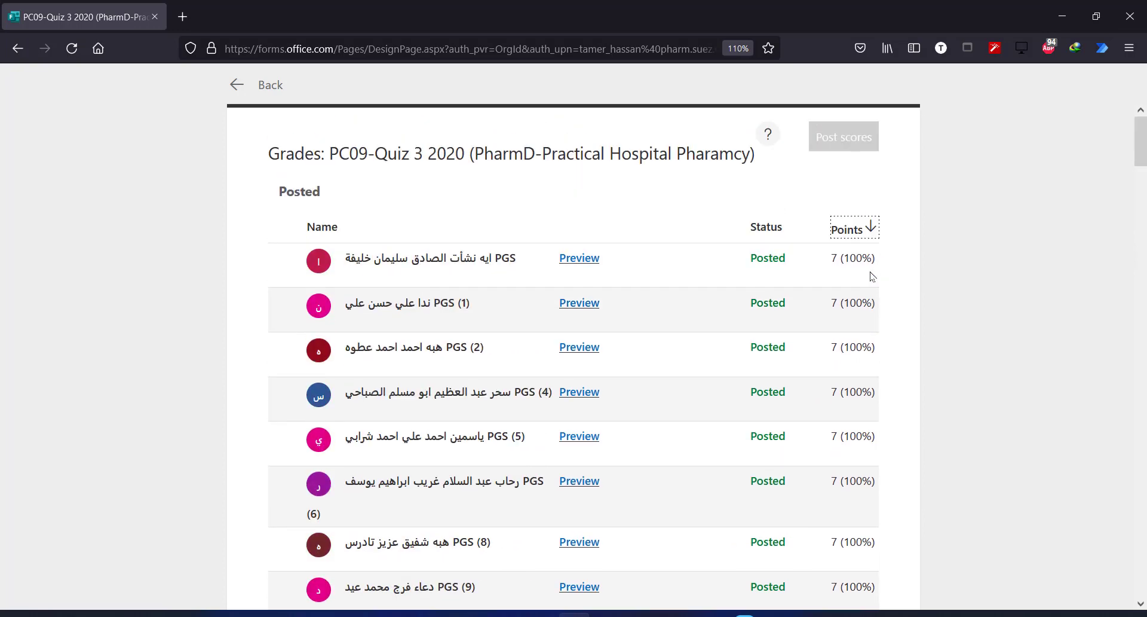
Return to the responses summary and look over the Excel export option and the question charts
click(263, 84)
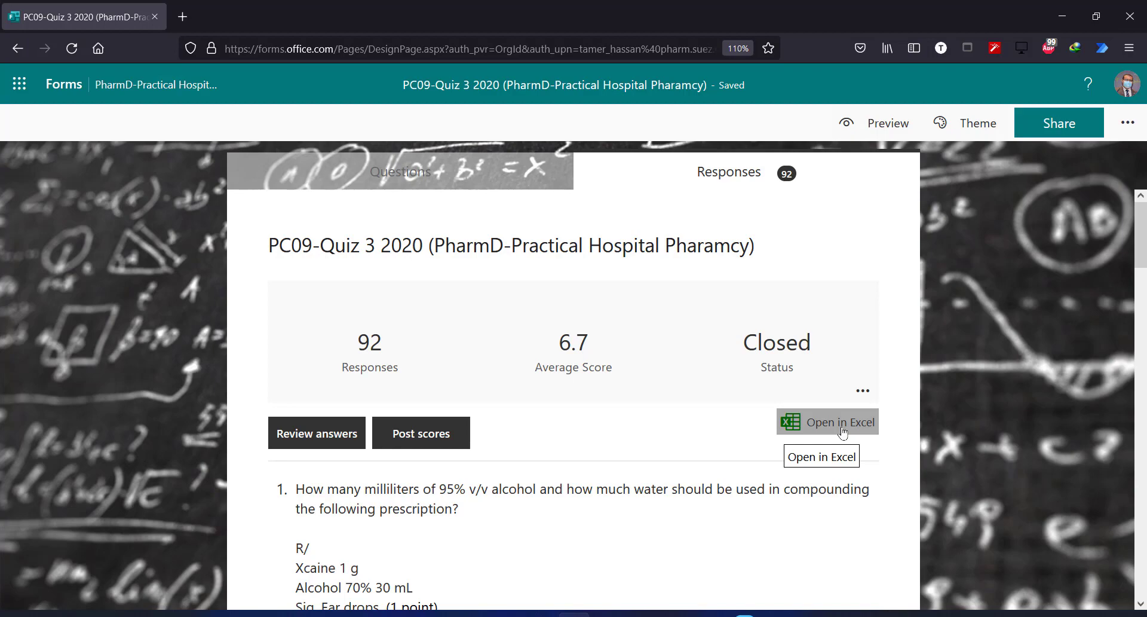
scroll(679, 514, down, 15)
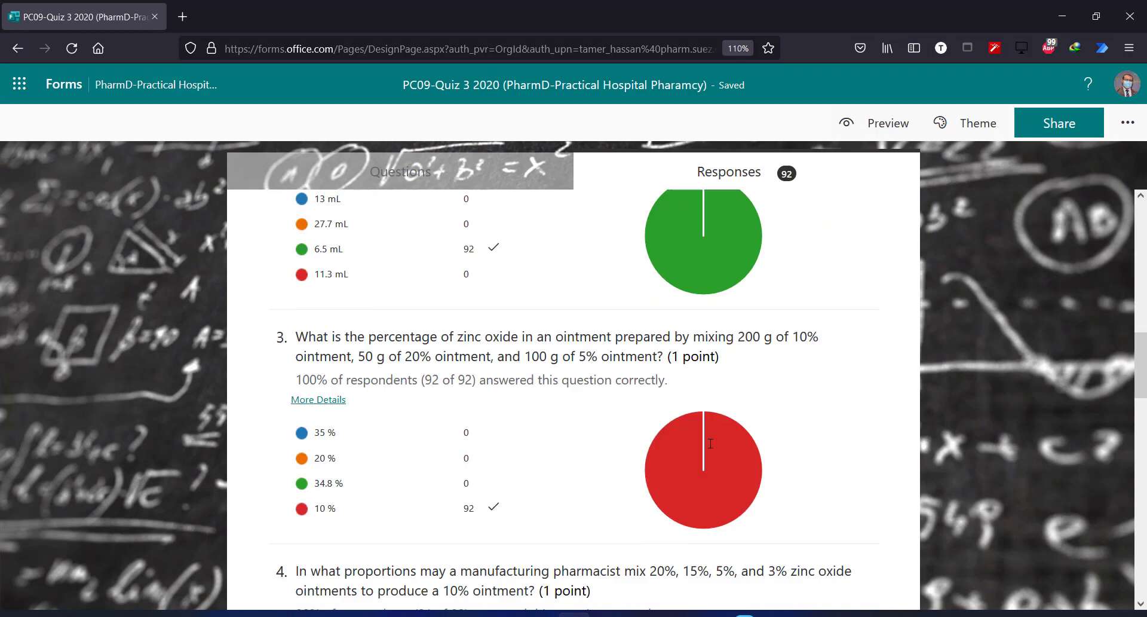
scroll(711, 444, up, 15)
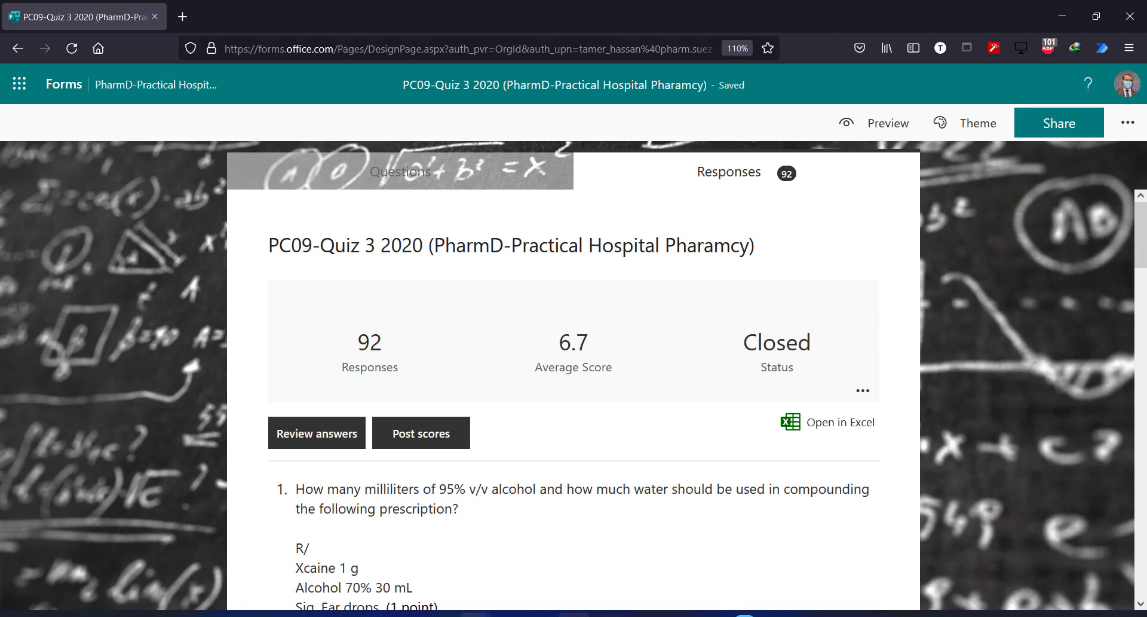
Switch to the main Microsoft Teams window, show the list of teams, and expand and collapse the hidden teams
mouse_move(475, 614)
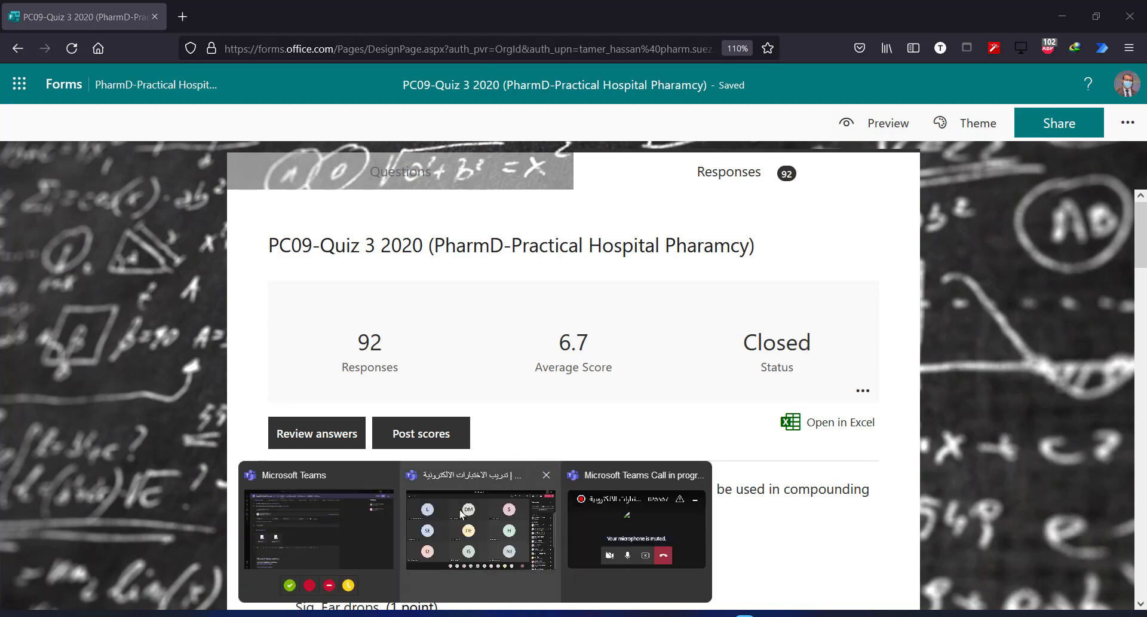
click(326, 512)
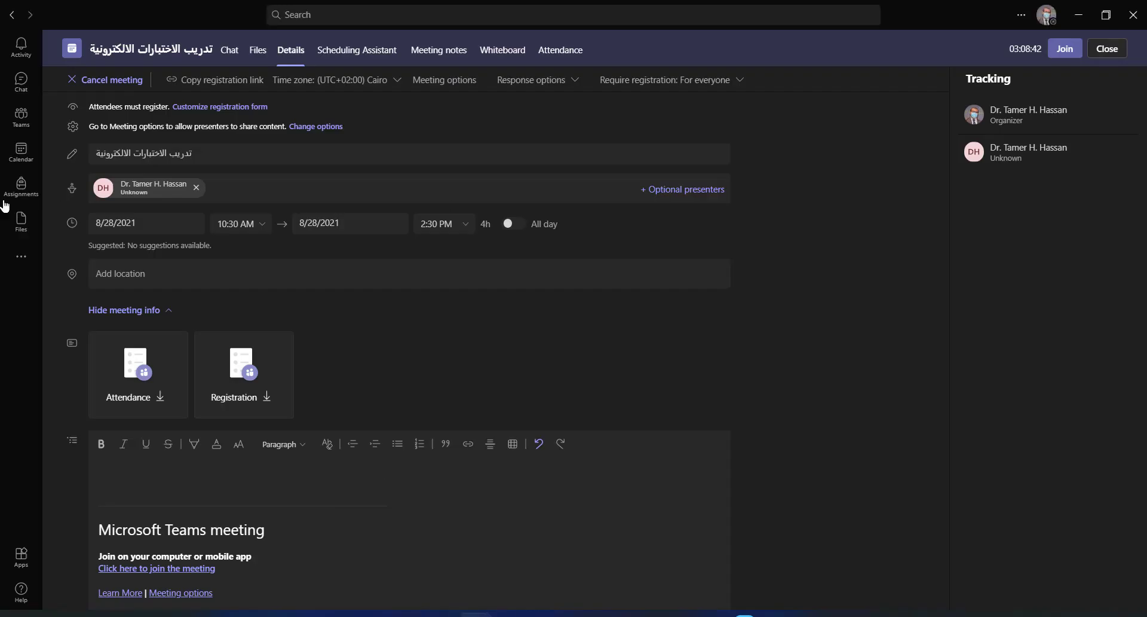
click(21, 117)
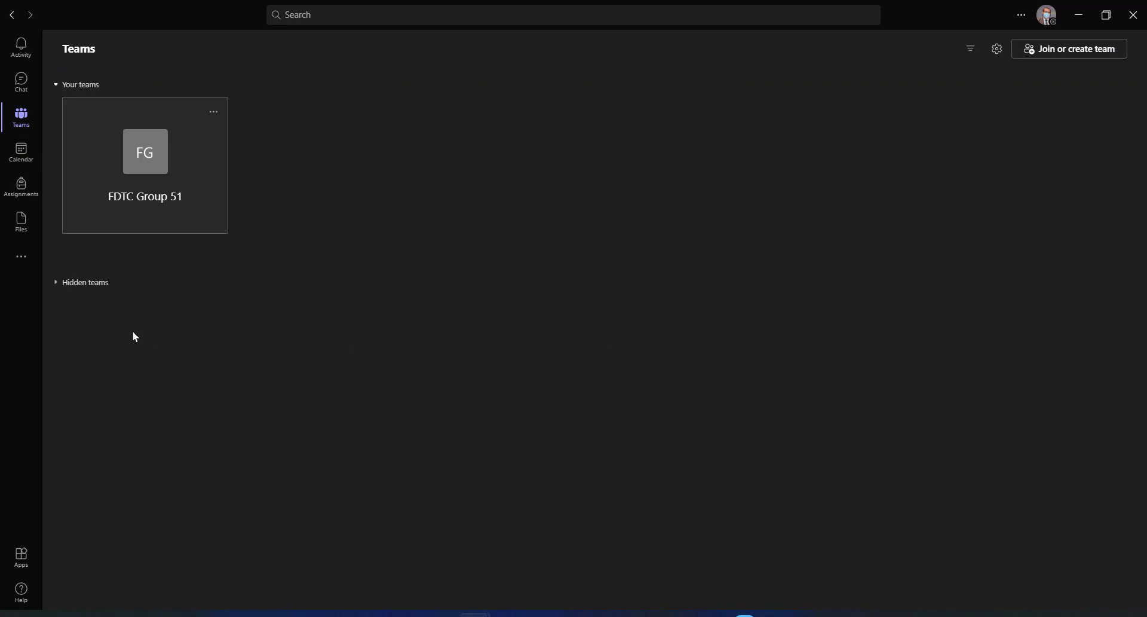
click(87, 286)
click(85, 286)
Create a class team named Test and skip adding students and teachers
click(1073, 57)
click(154, 221)
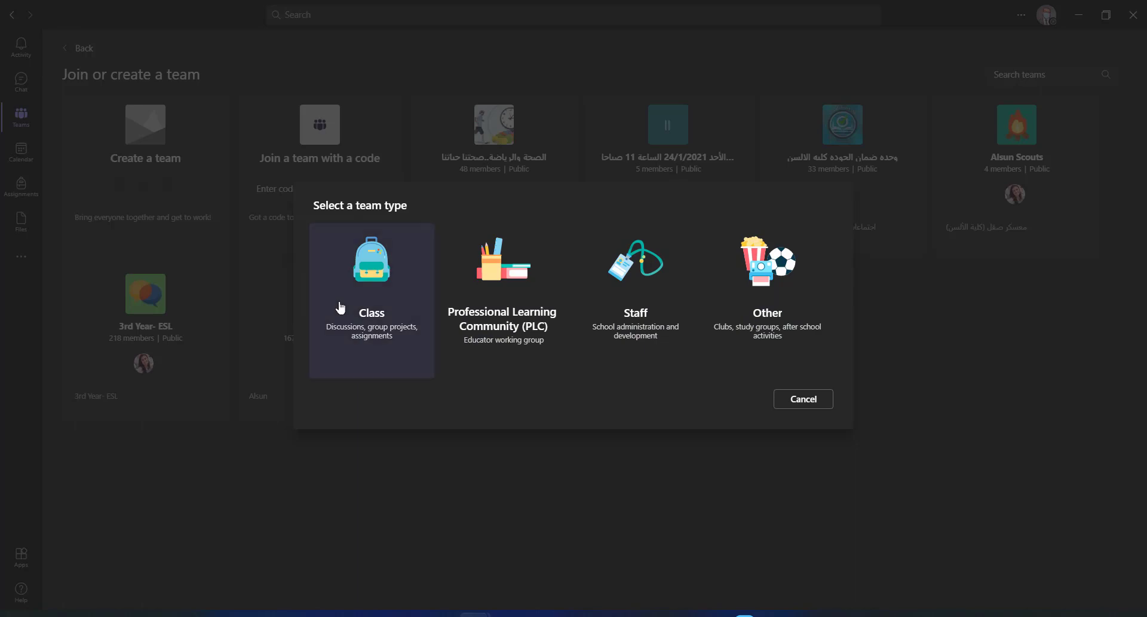
click(338, 305)
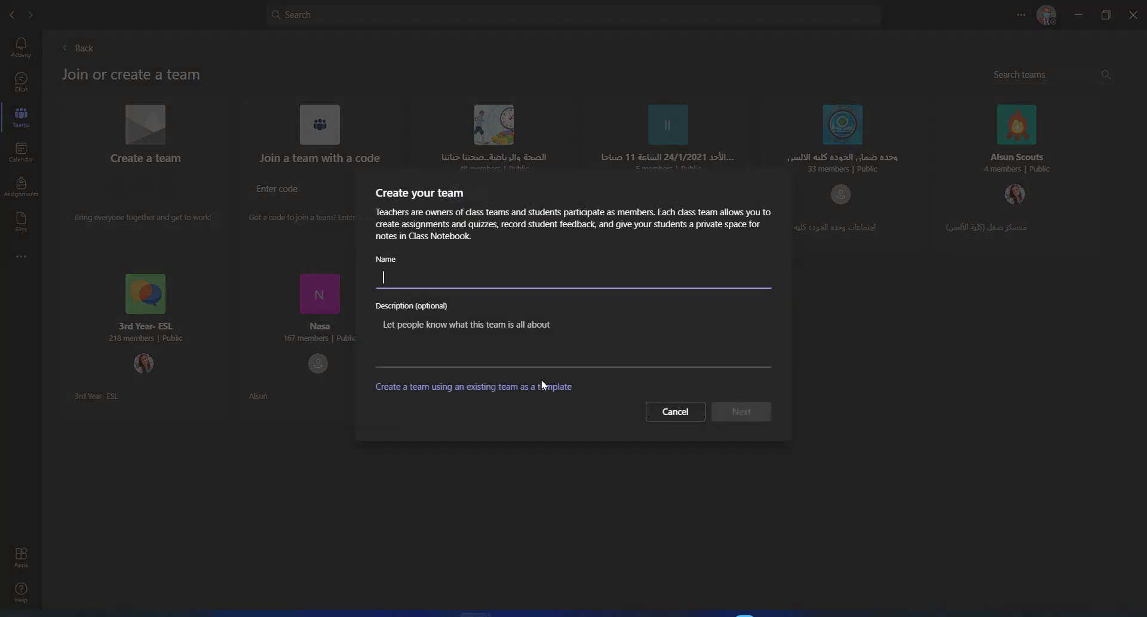
text(Test)
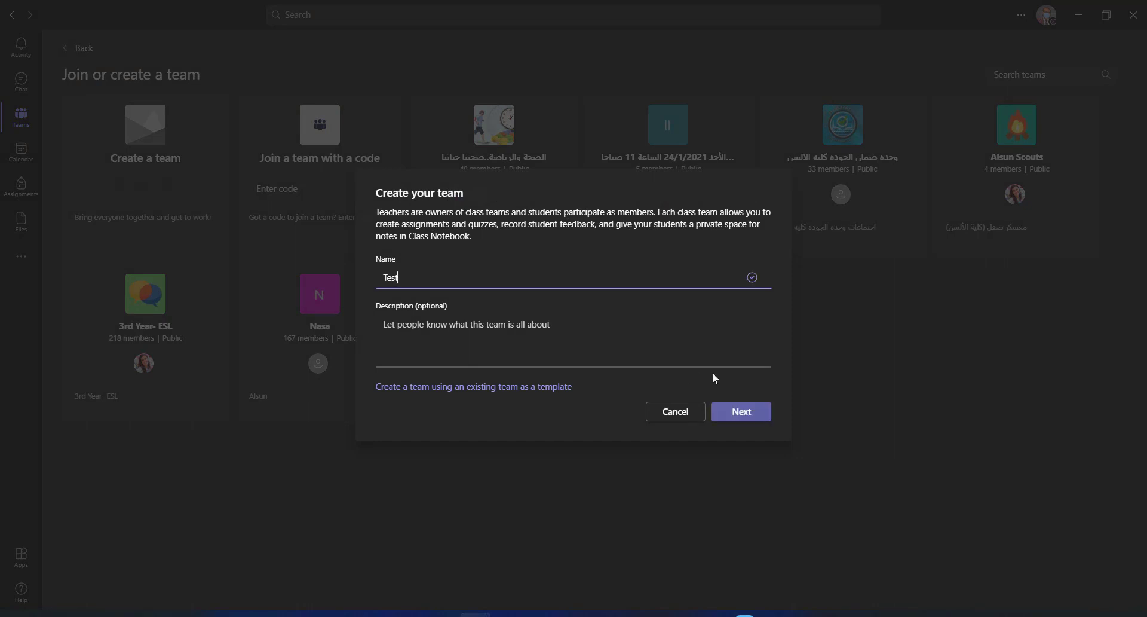
click(745, 414)
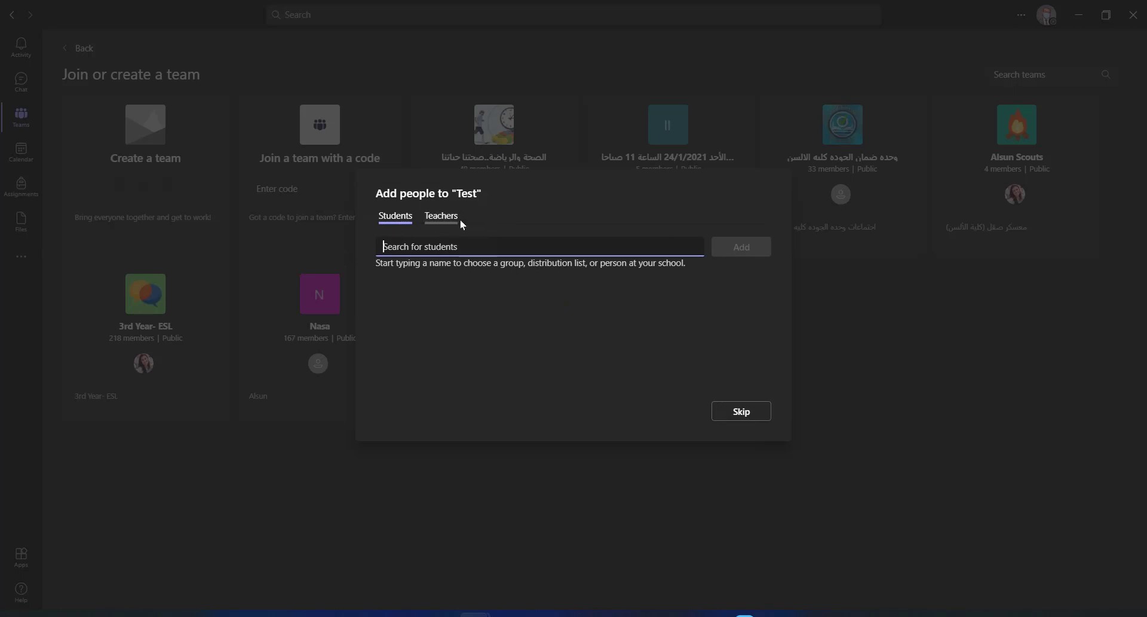
click(744, 415)
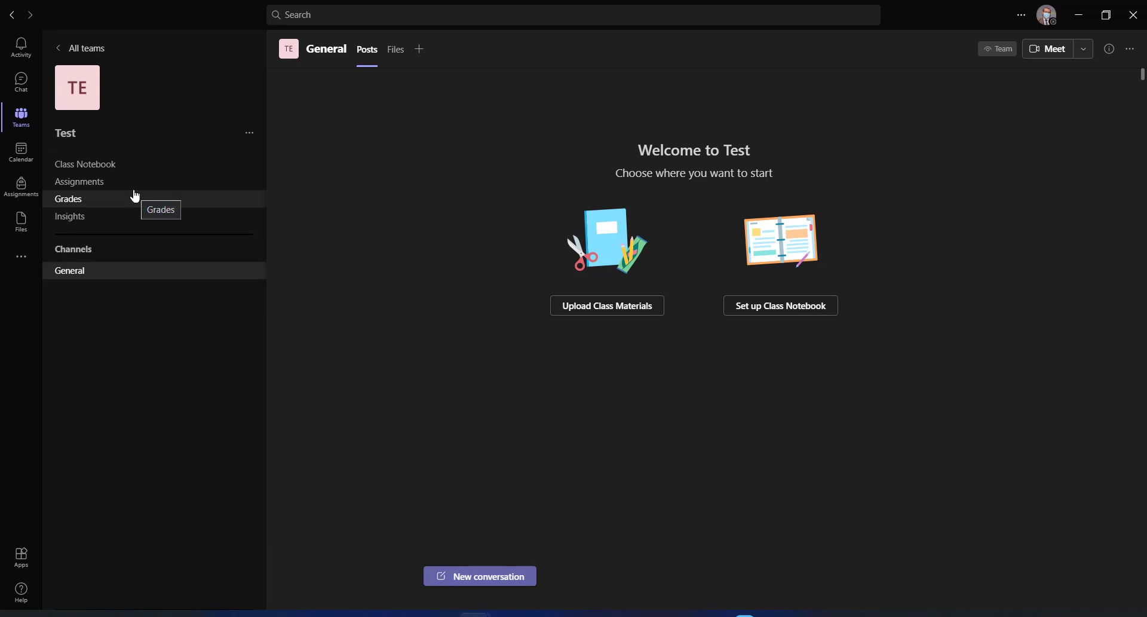
Set up Assignments in the Test team, start a new quiz assignment and select the Quiz 1 form created today
click(83, 190)
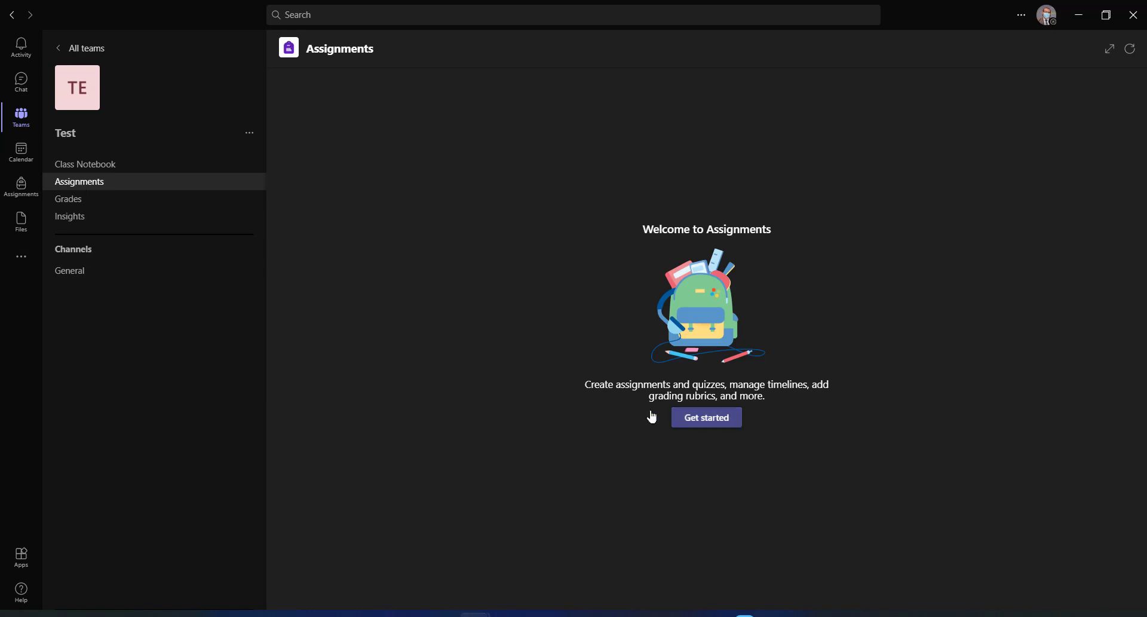
click(696, 421)
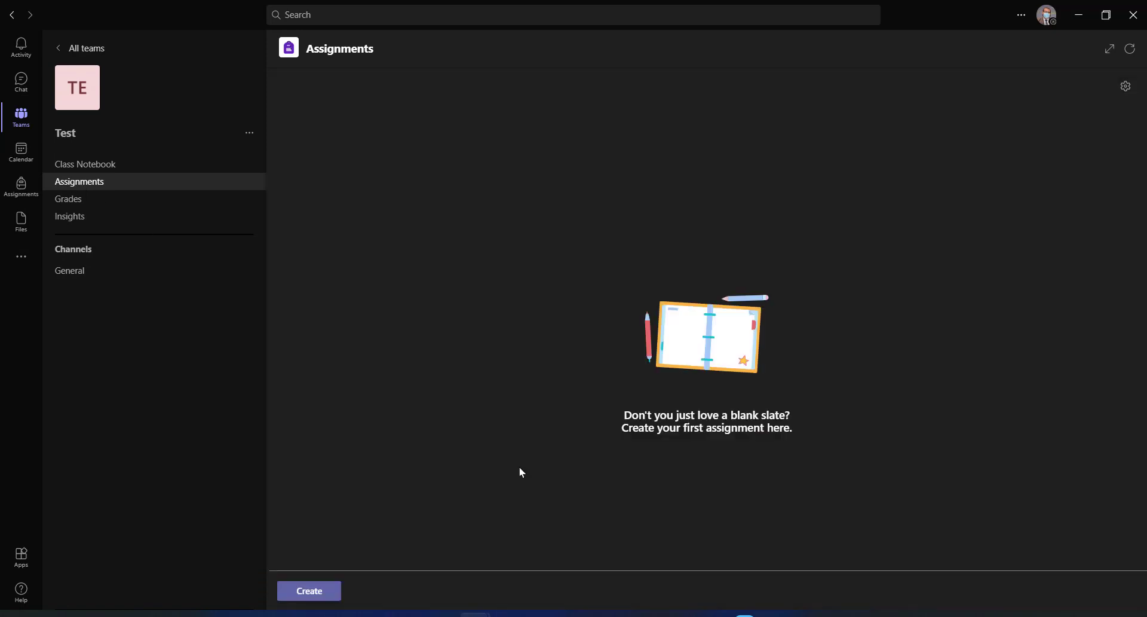
click(323, 595)
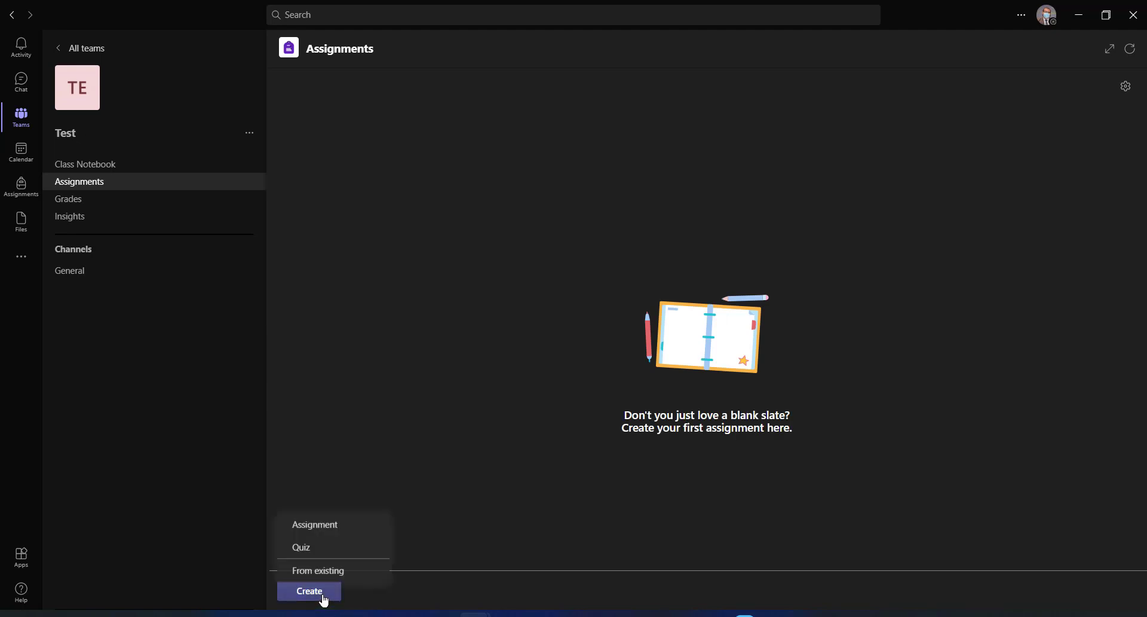
click(311, 548)
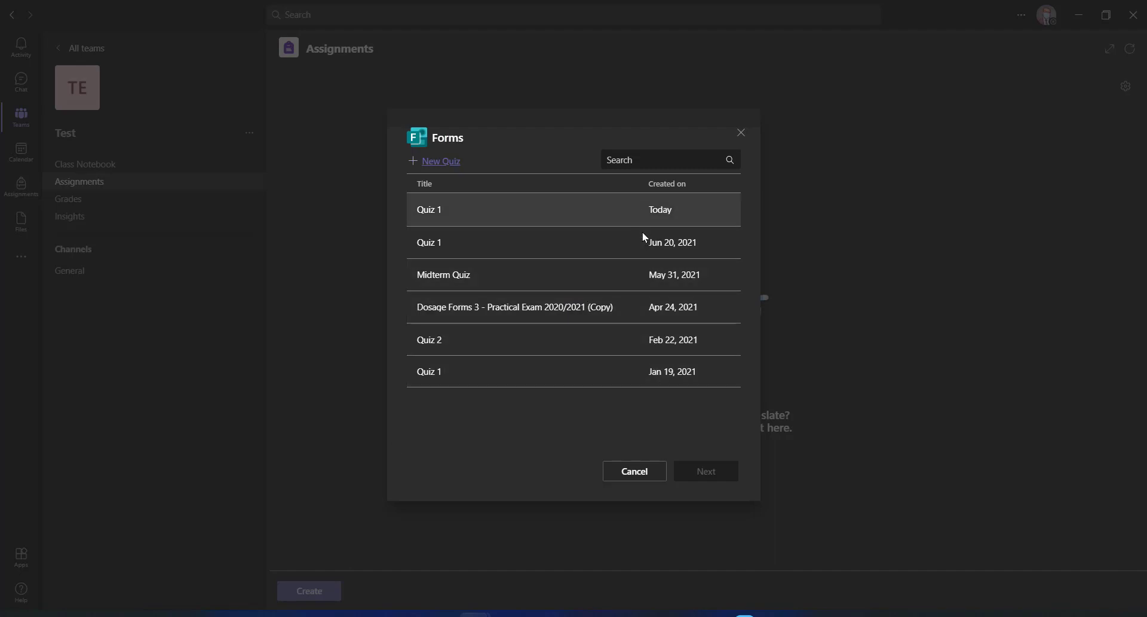
click(470, 214)
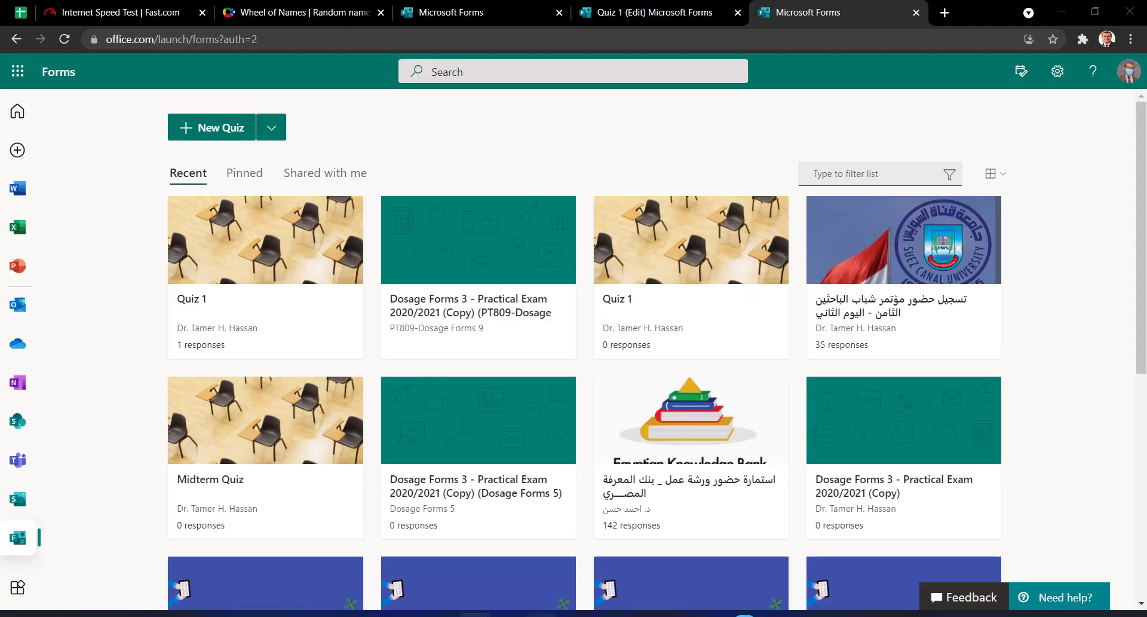
Switch to the Microsoft Forms page in the browser, look through the recent forms and group forms, and return to Microsoft Teams
click(566, 613)
scroll(243, 179, down, 3)
scroll(244, 179, up, 2)
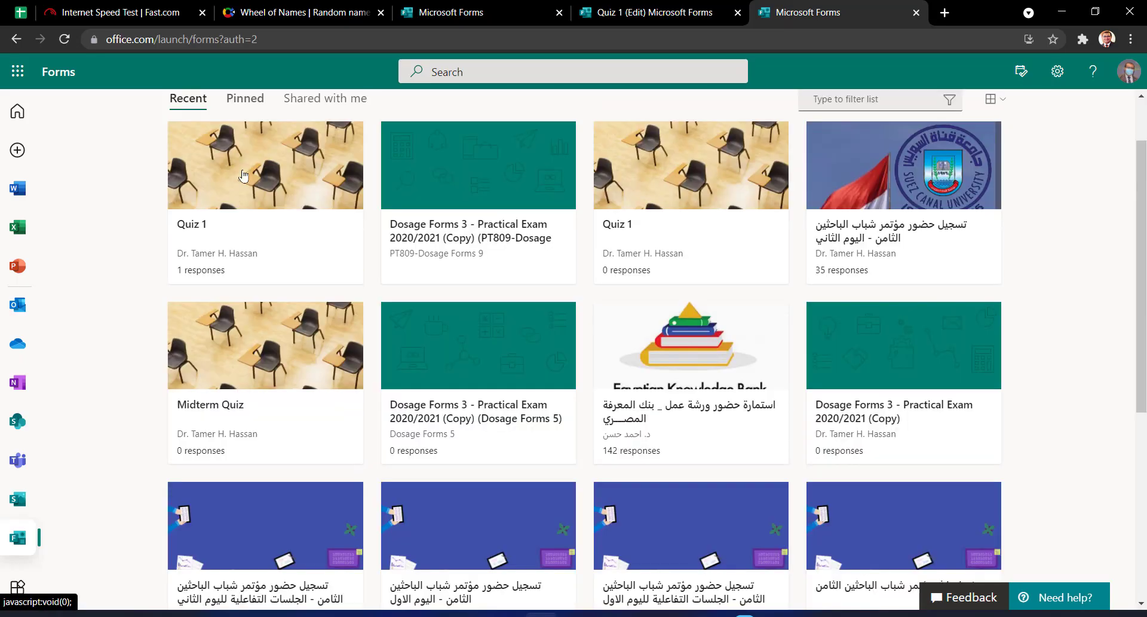
scroll(243, 179, down, 7)
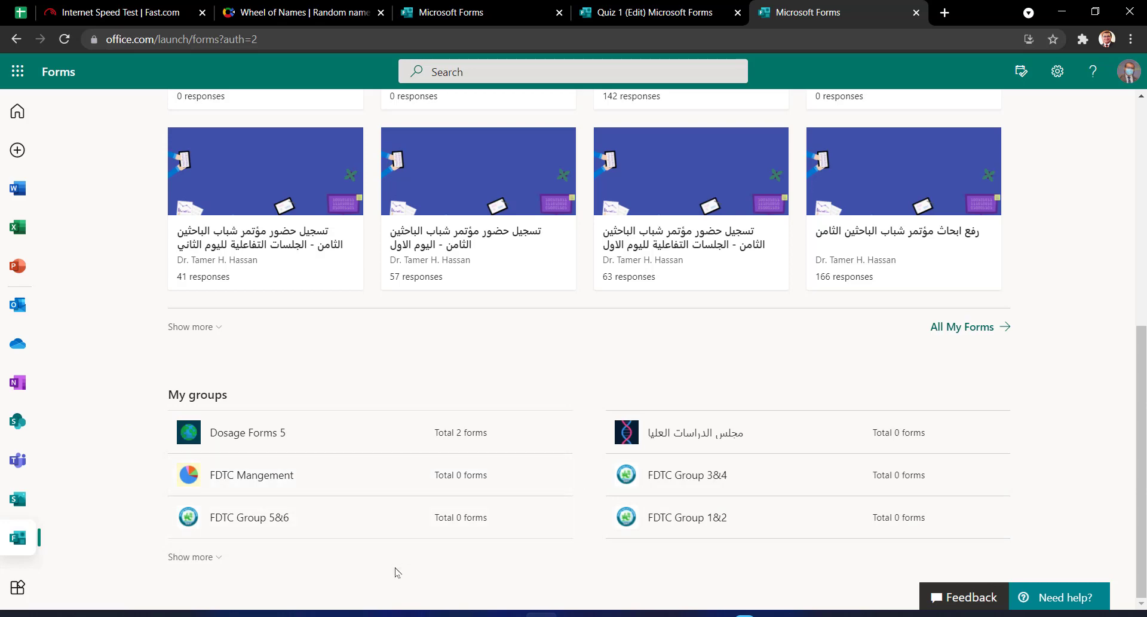
scroll(610, 583, up, 1)
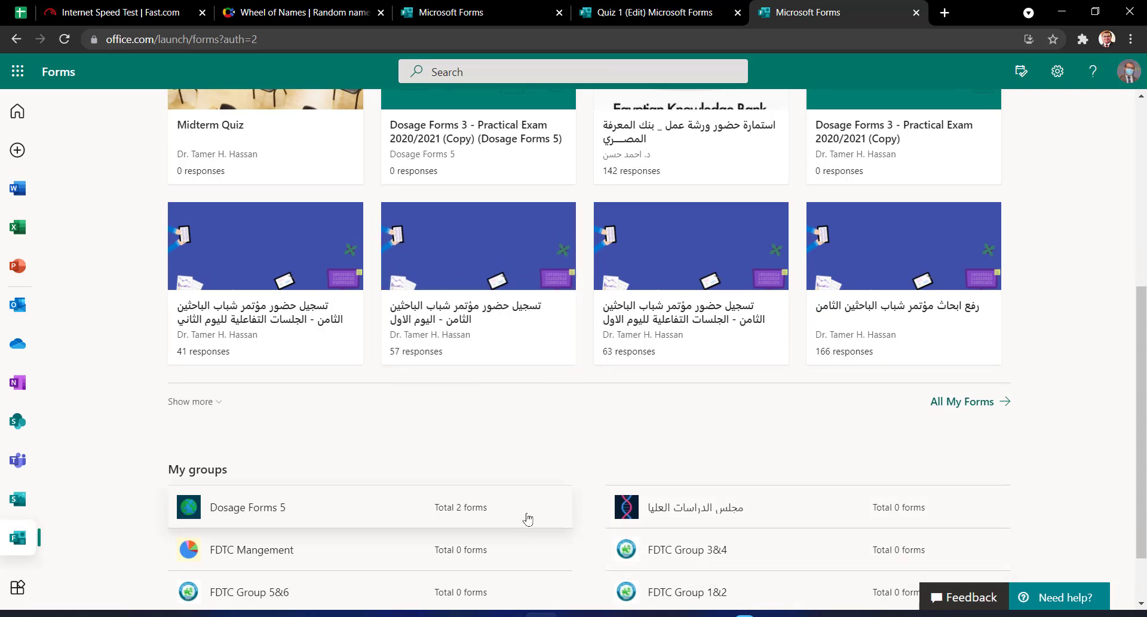
mouse_move(541, 614)
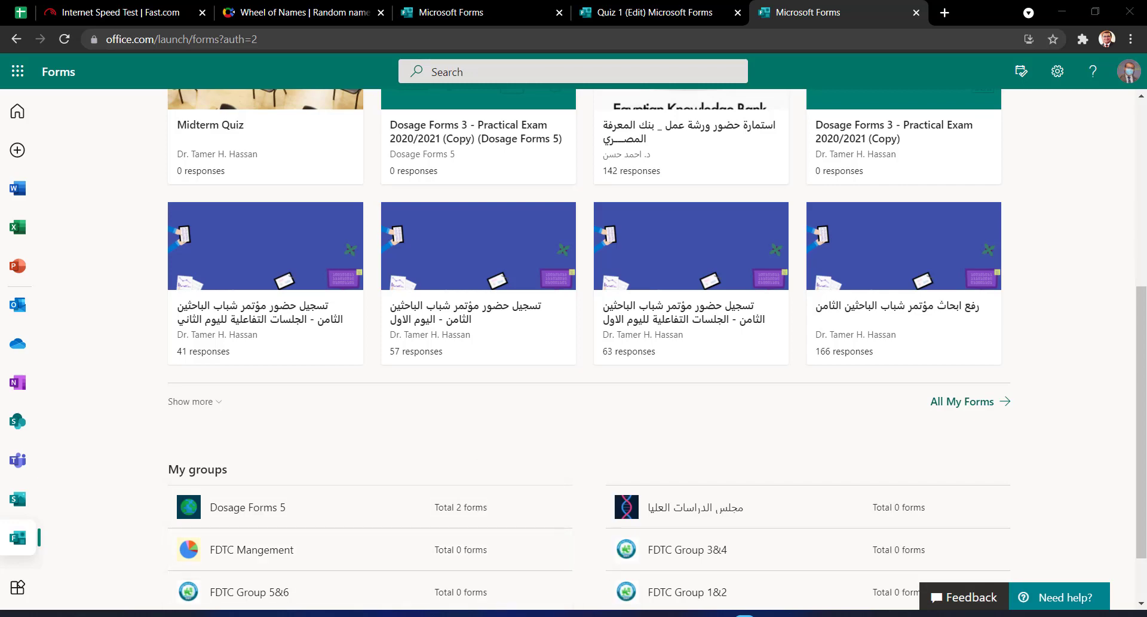
mouse_move(475, 614)
click(352, 522)
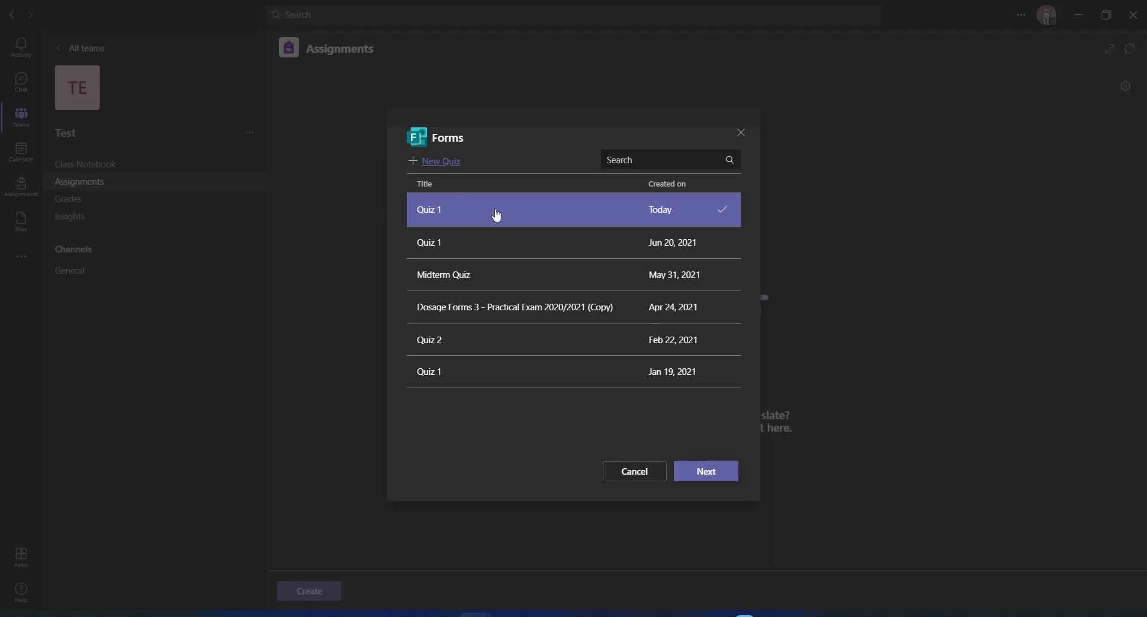
Open a new blank quiz from the Forms quiz picker and cancel its creation
click(453, 169)
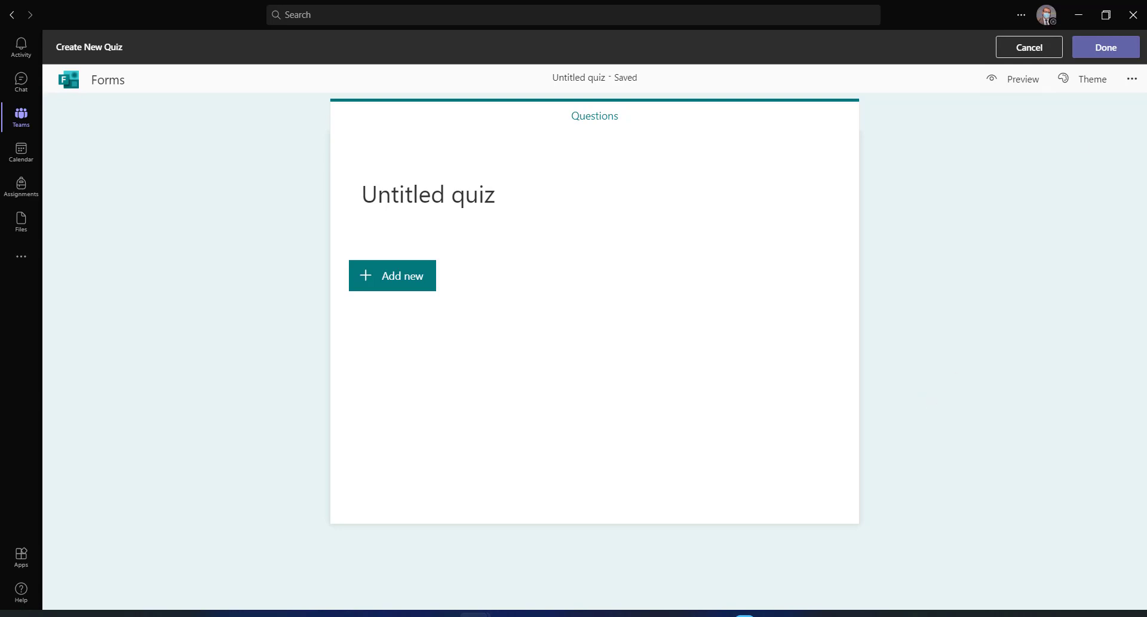
mouse_move(379, 615)
click(1026, 47)
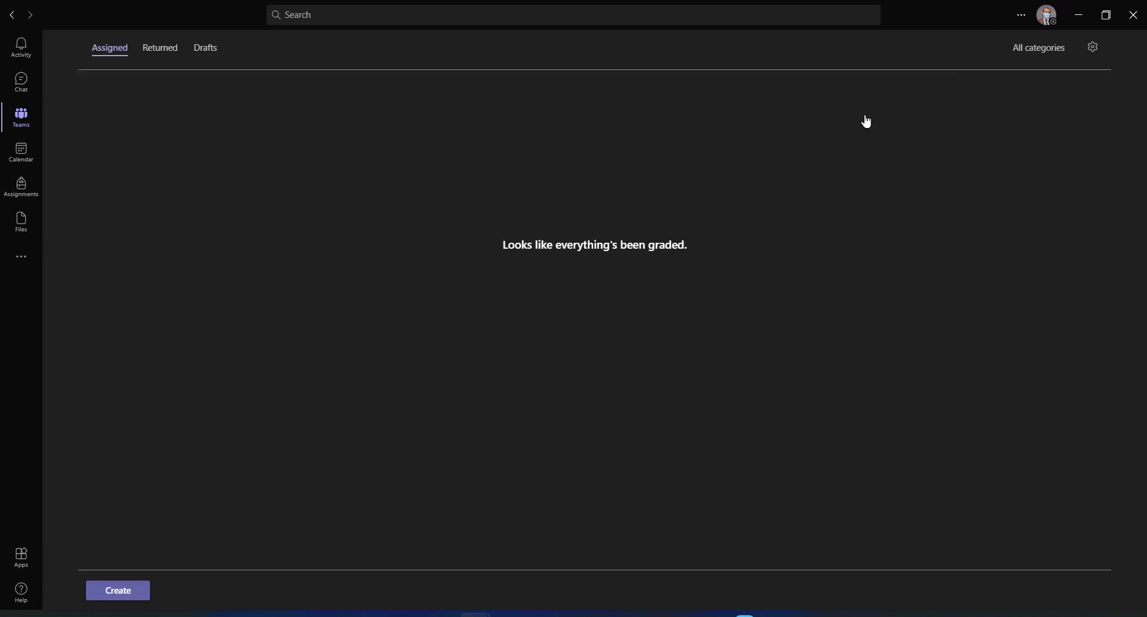
Create a quiz assignment in the Test team using the Quiz 1 form created today
click(318, 591)
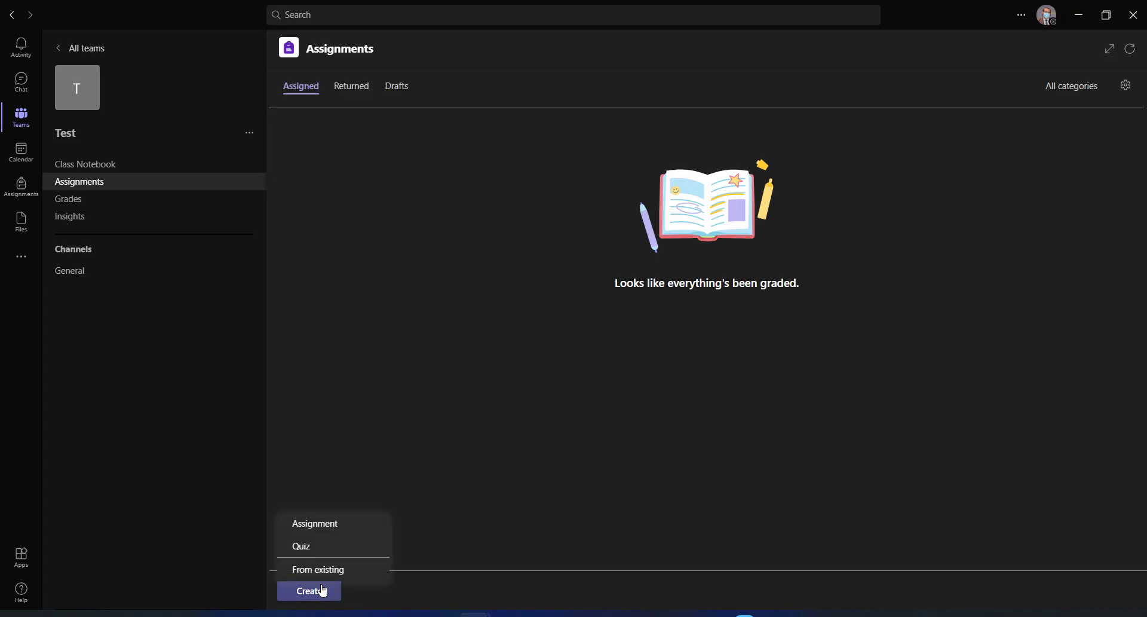
click(320, 553)
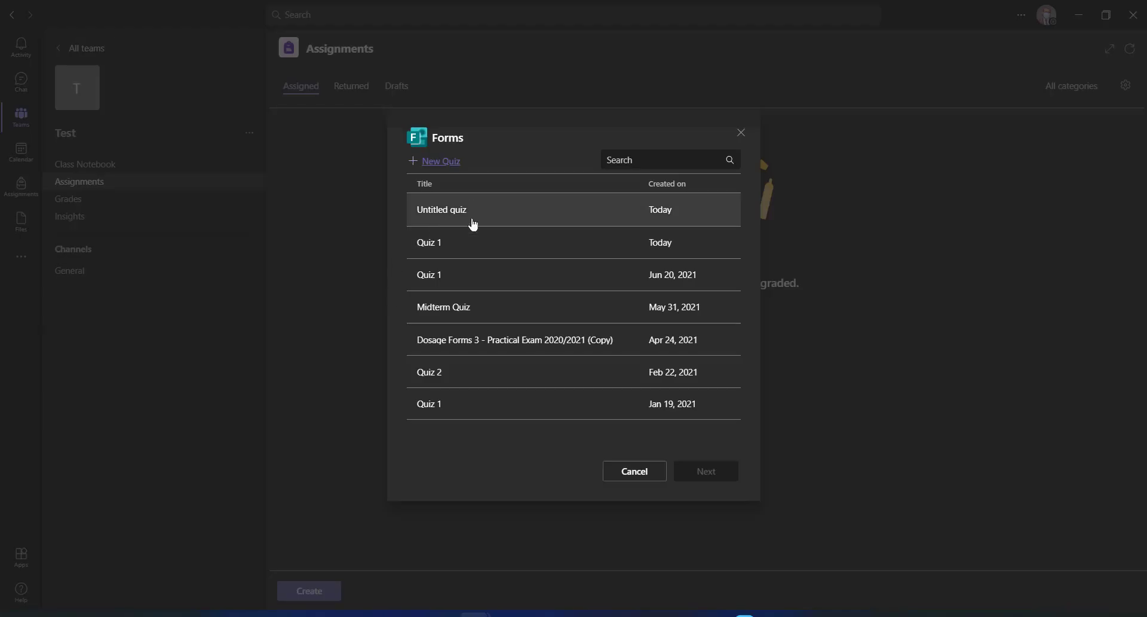
click(440, 254)
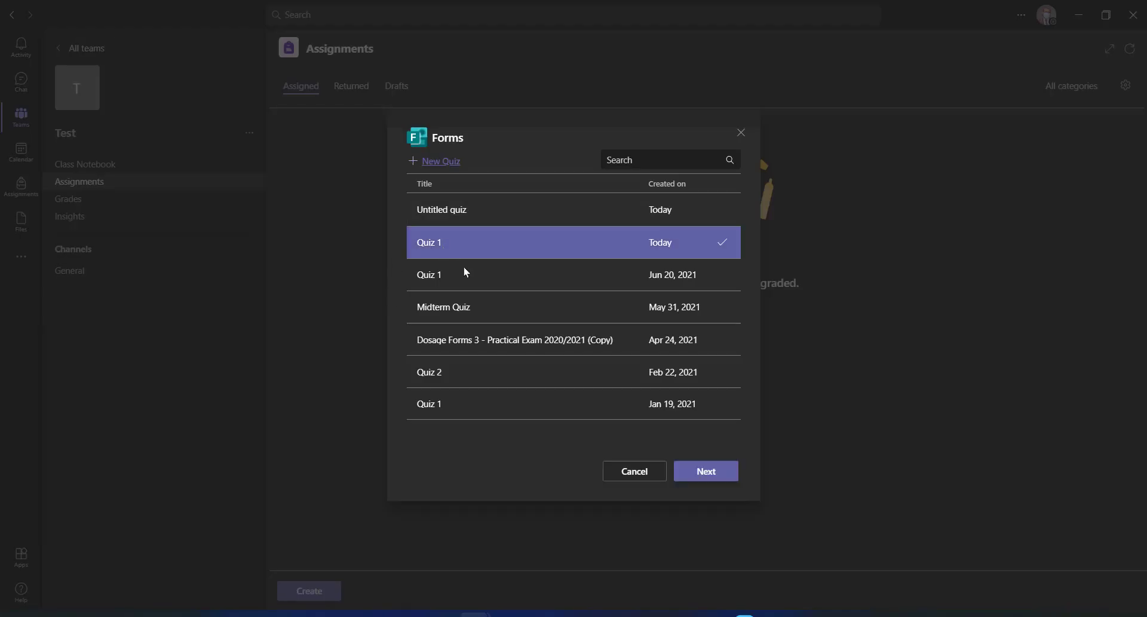
click(703, 484)
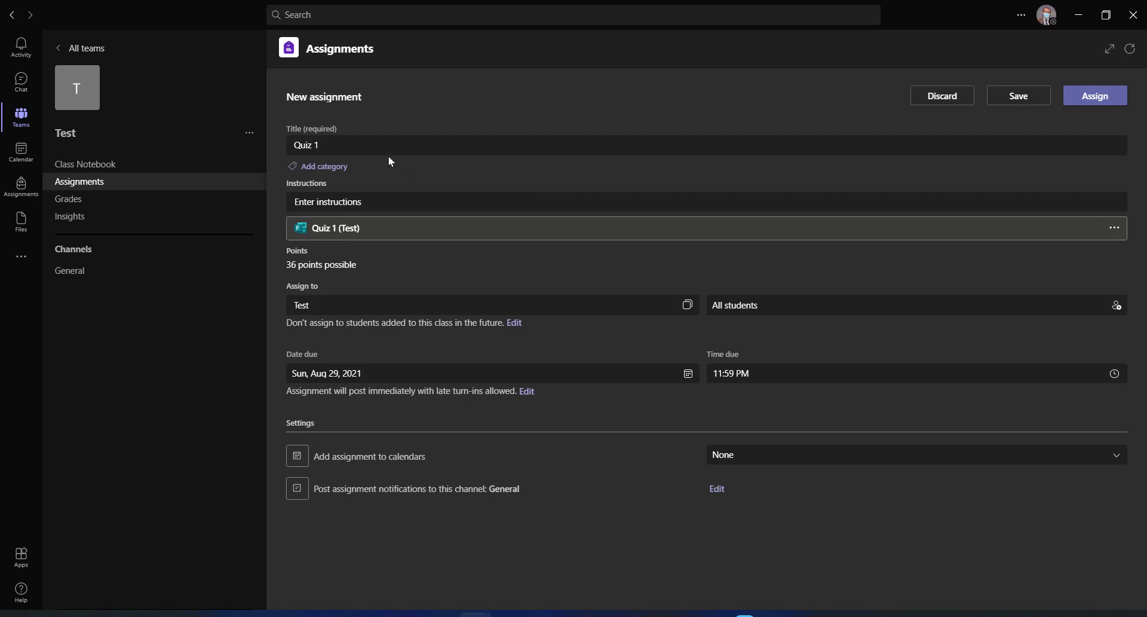
Examine the new assignment's title, instructions and student selection options without changing them
double_click(359, 150)
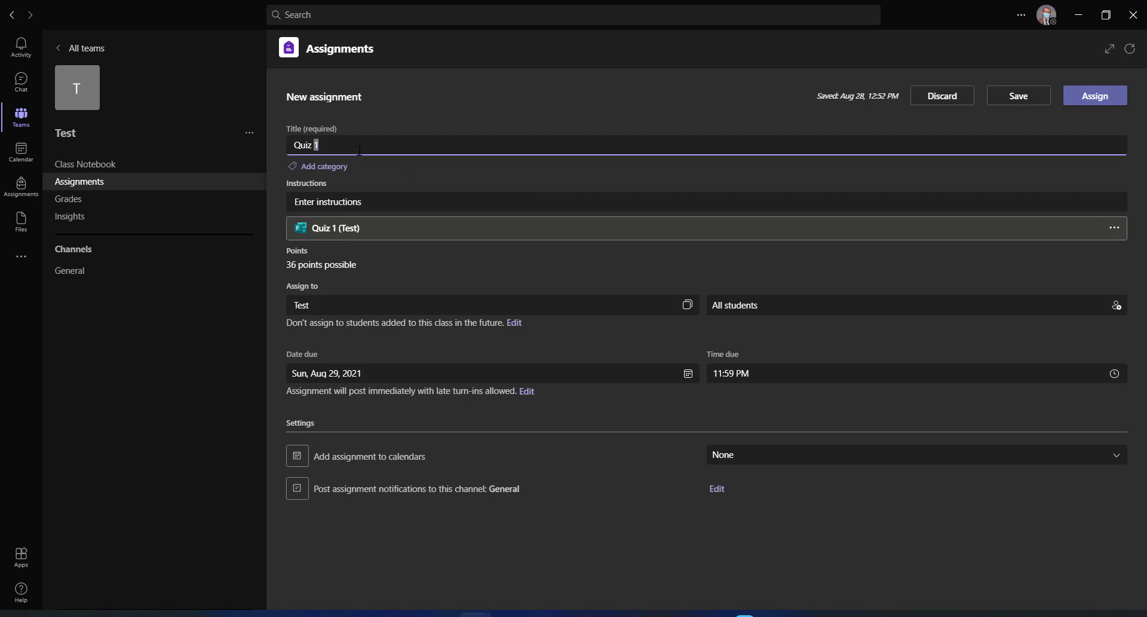
click(359, 147)
click(378, 207)
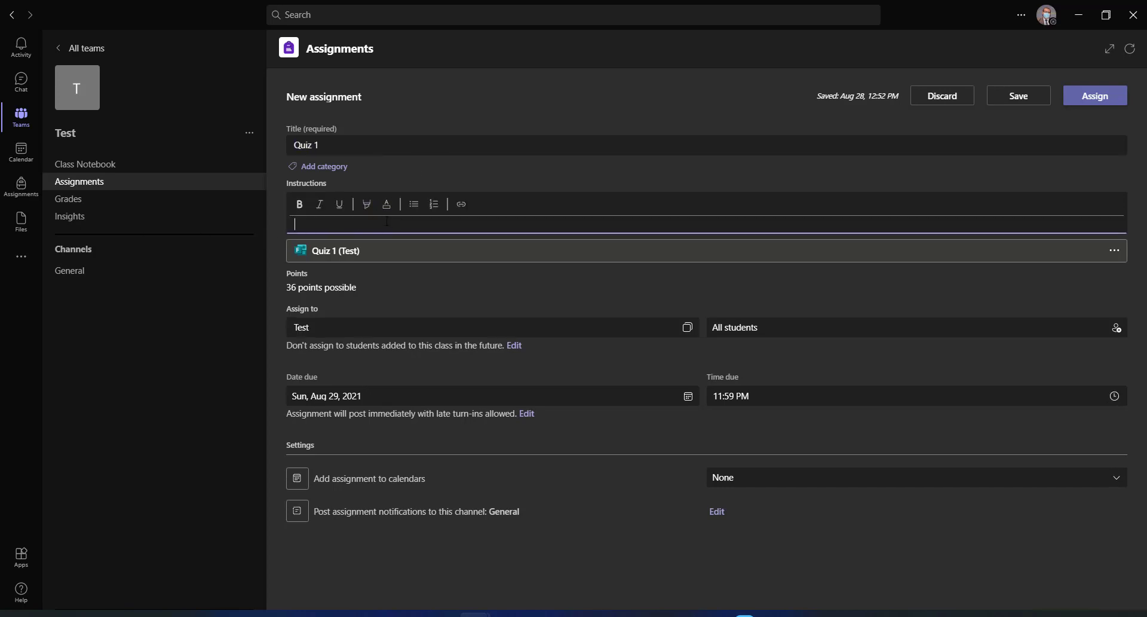
click(765, 332)
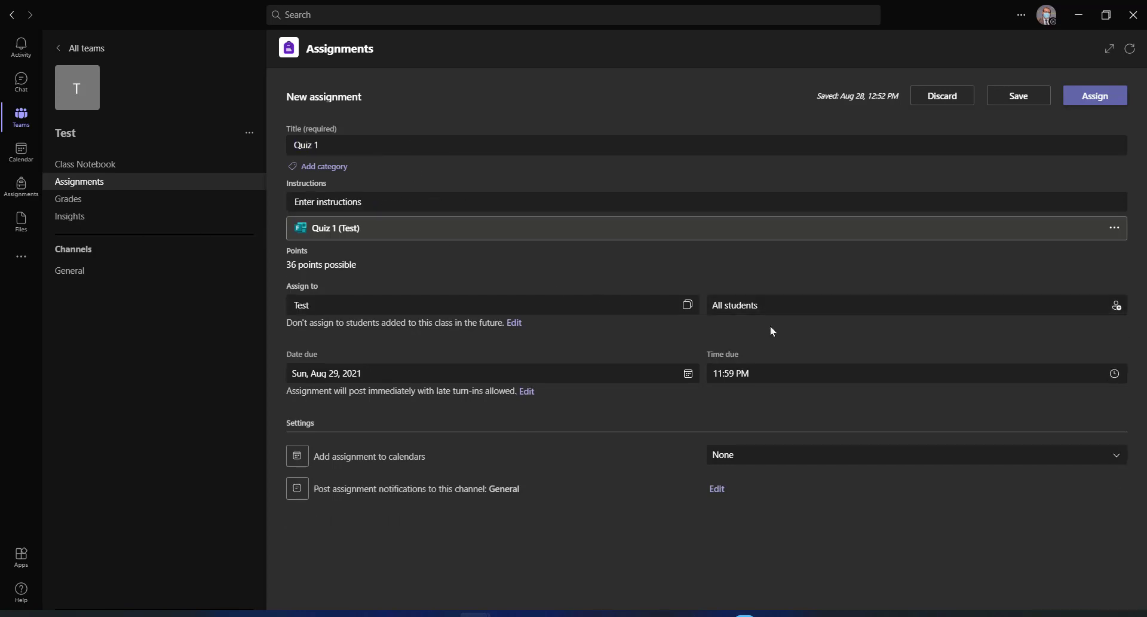
click(1116, 305)
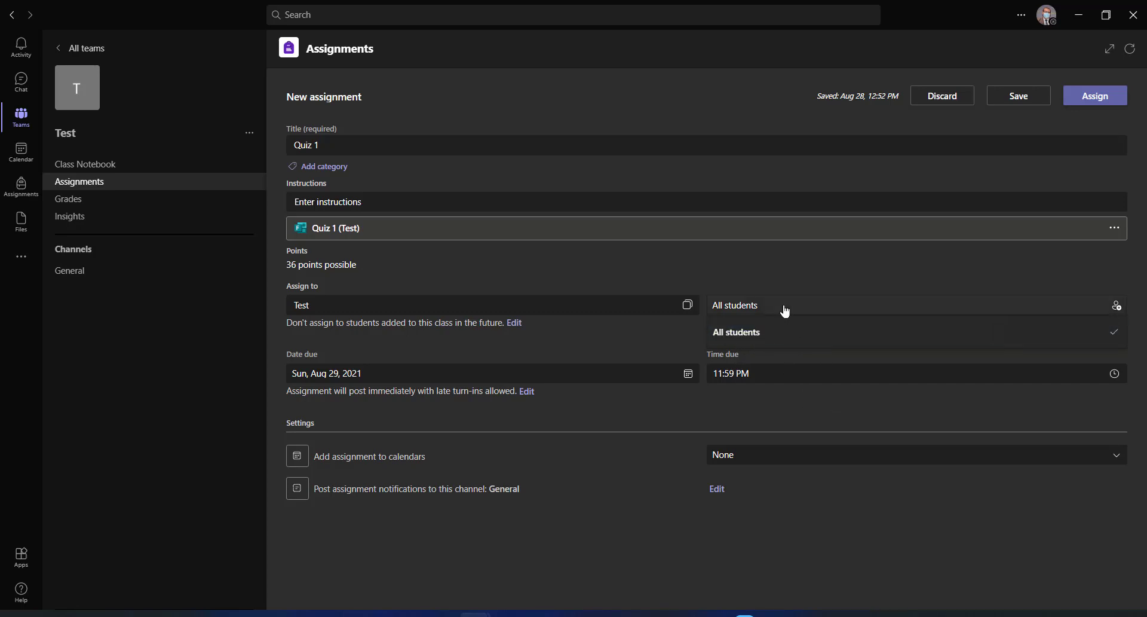
click(610, 347)
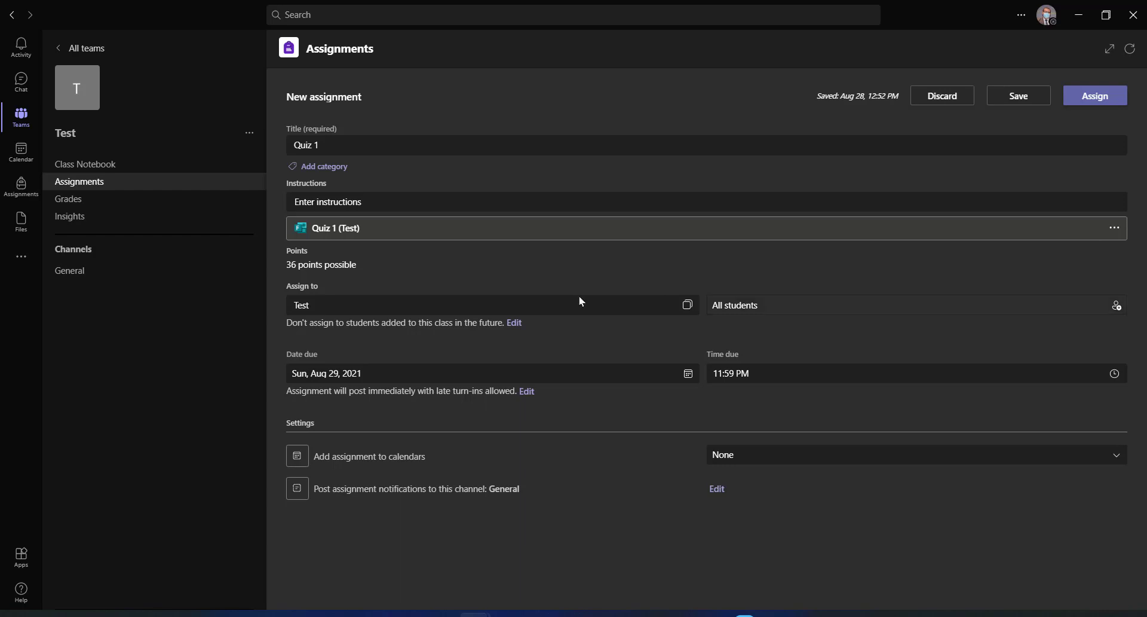
Schedule the assignment to post on Sun, Aug 29, 2021 at 9:00 PM in the assignment timeline
click(528, 394)
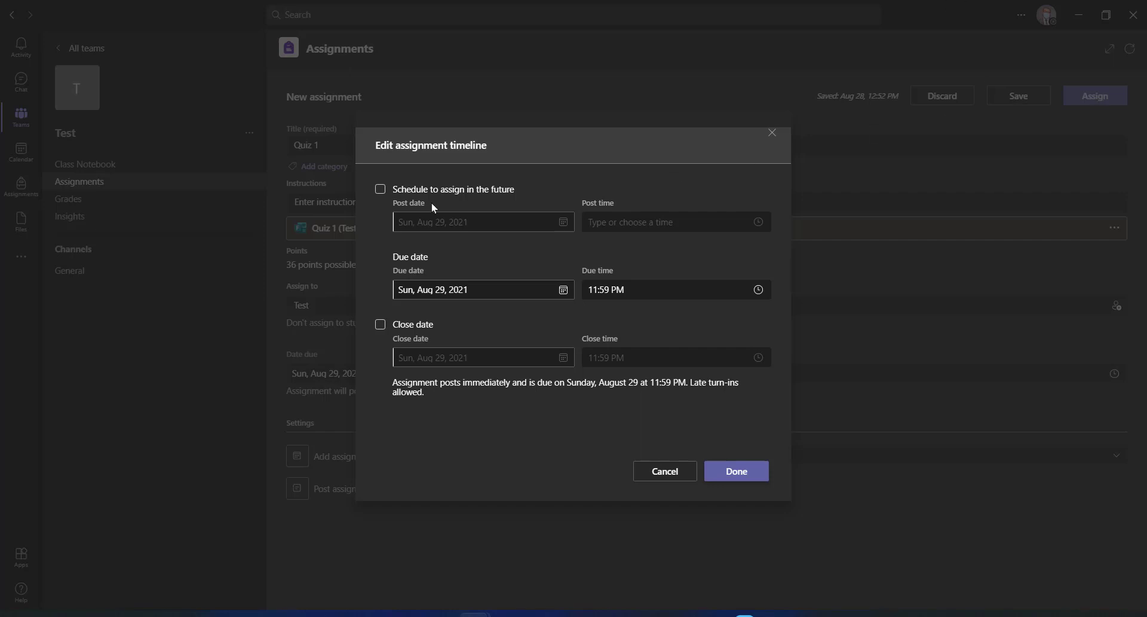
click(381, 190)
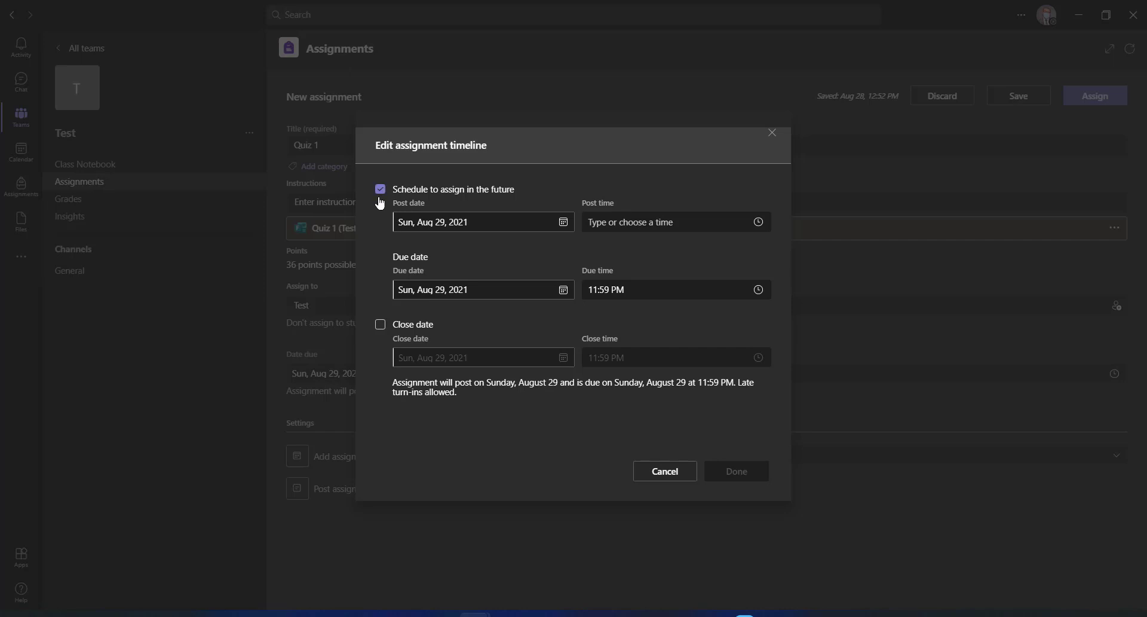
click(564, 223)
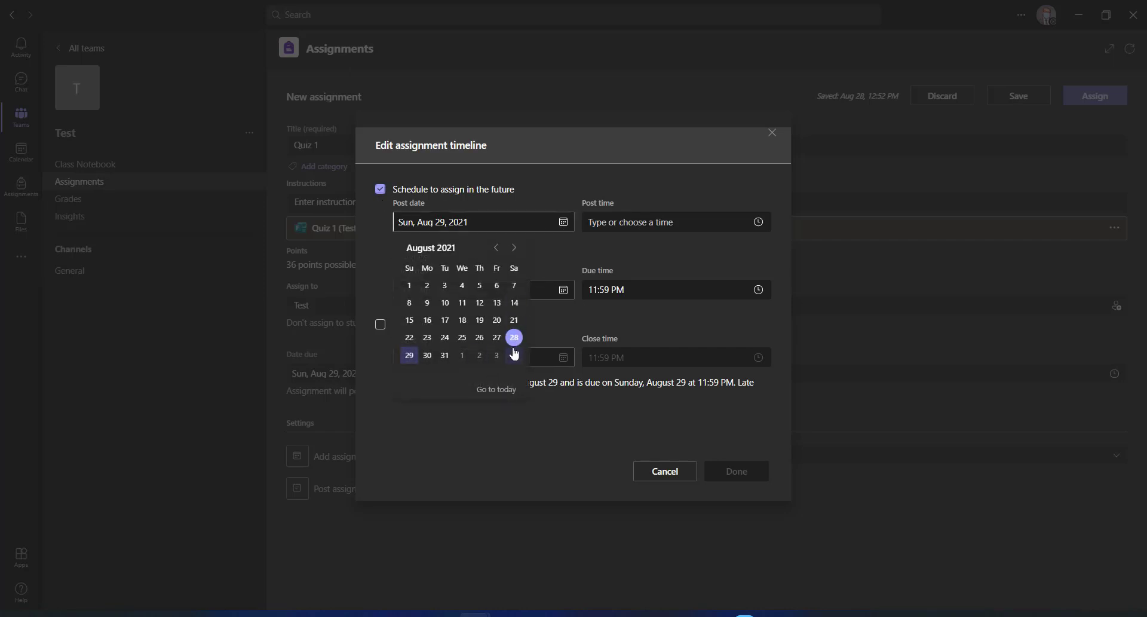
click(410, 356)
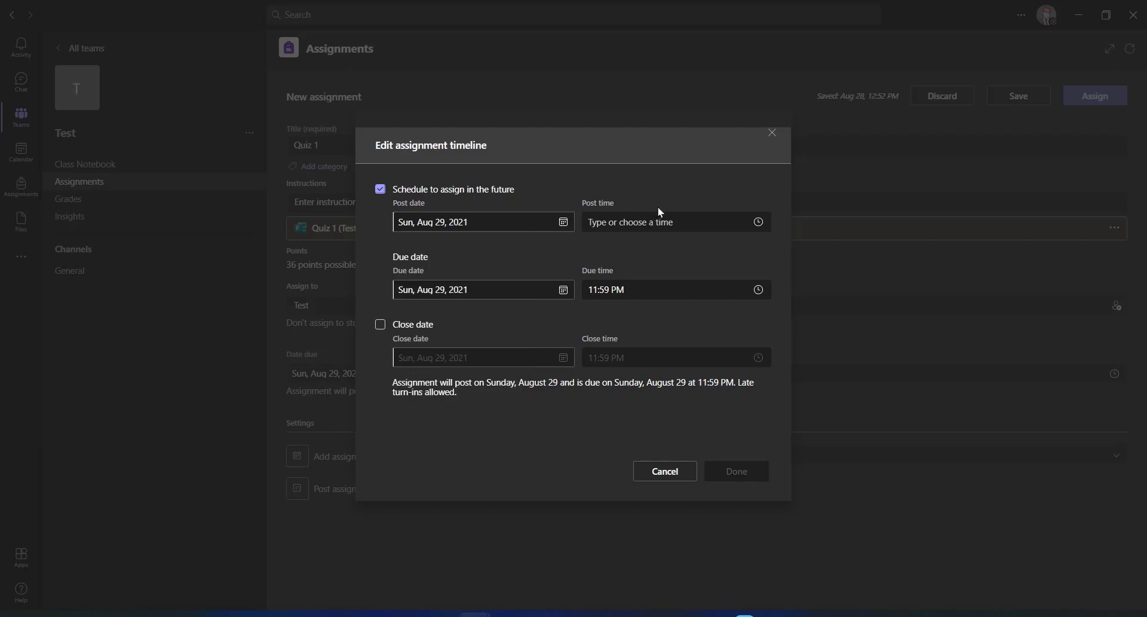
click(759, 223)
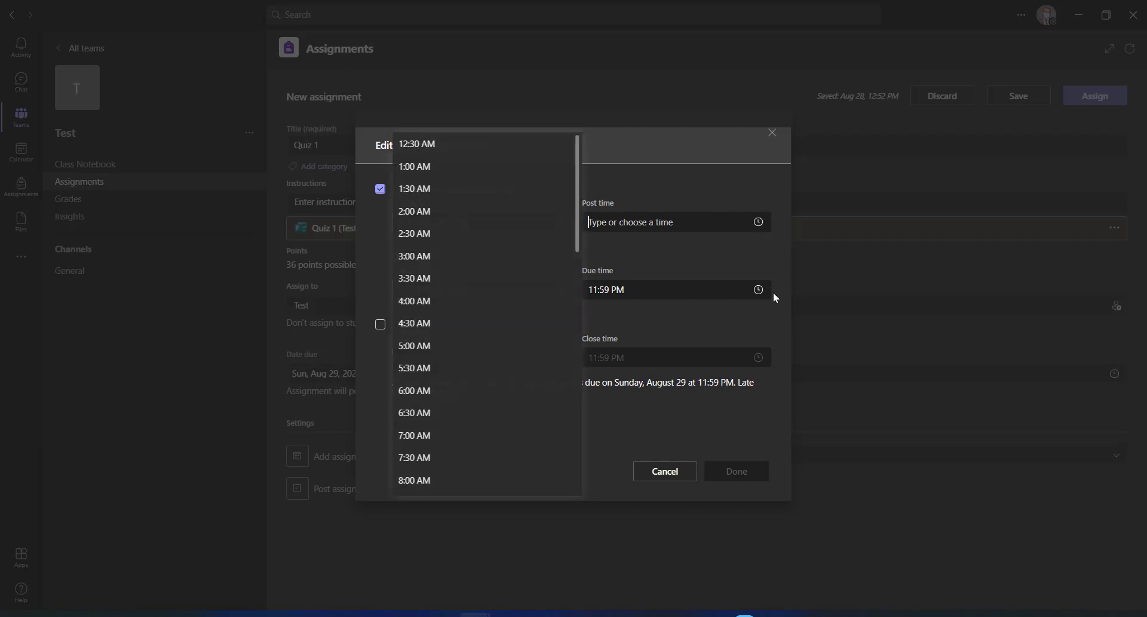
scroll(558, 325, down, 10)
click(559, 325)
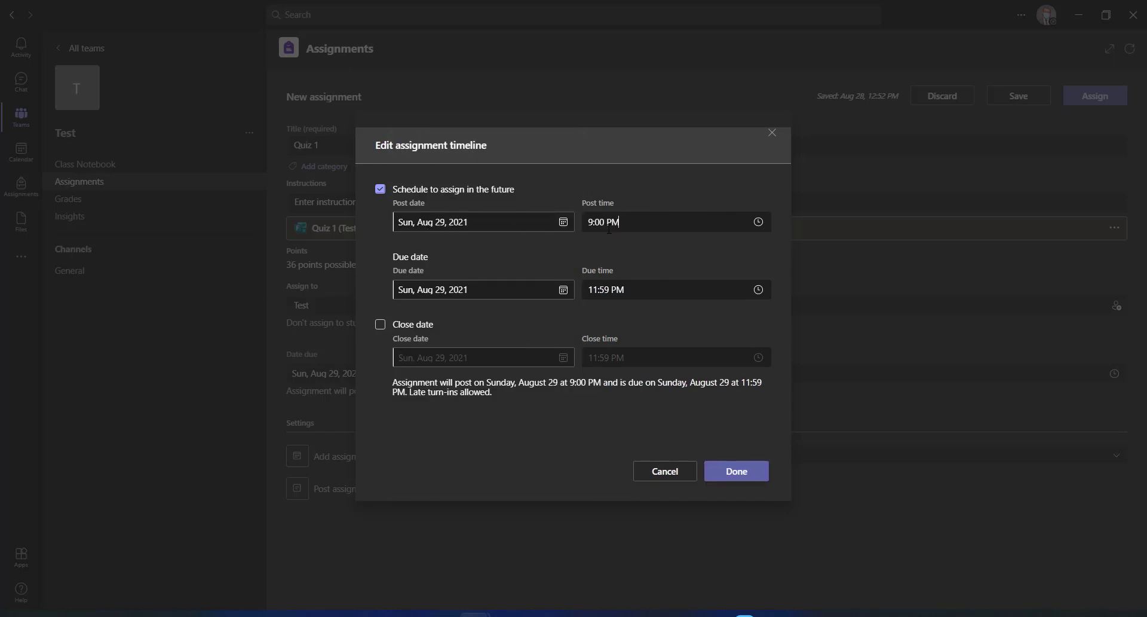
Set the assignment's due date to Sun, Aug 29, 2021 and its due time to 9:30 PM
click(475, 297)
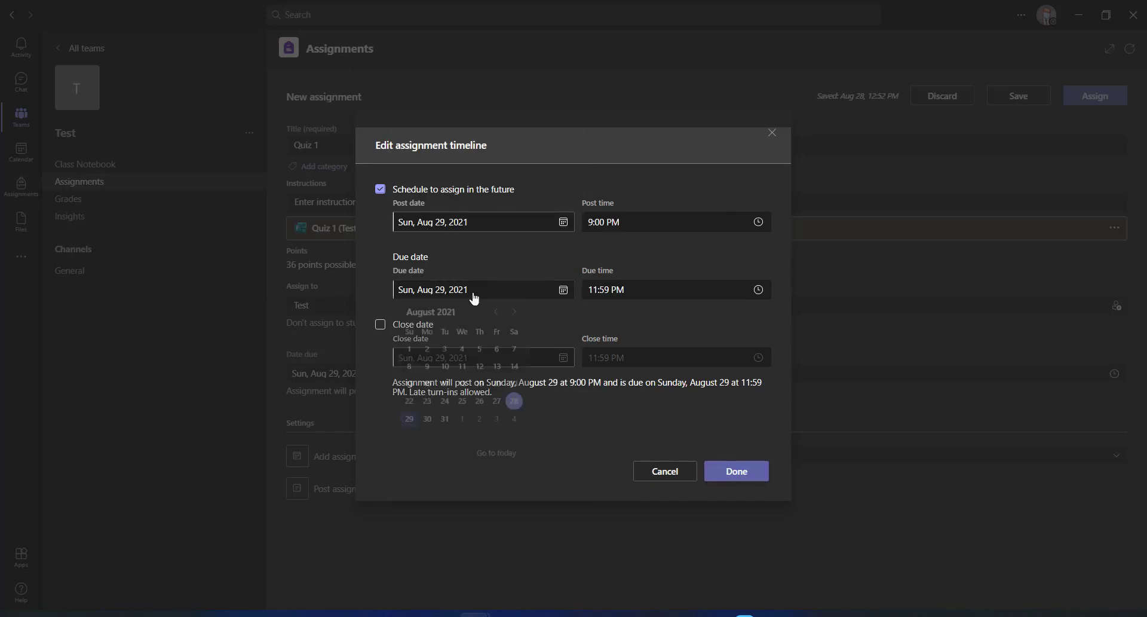
click(410, 421)
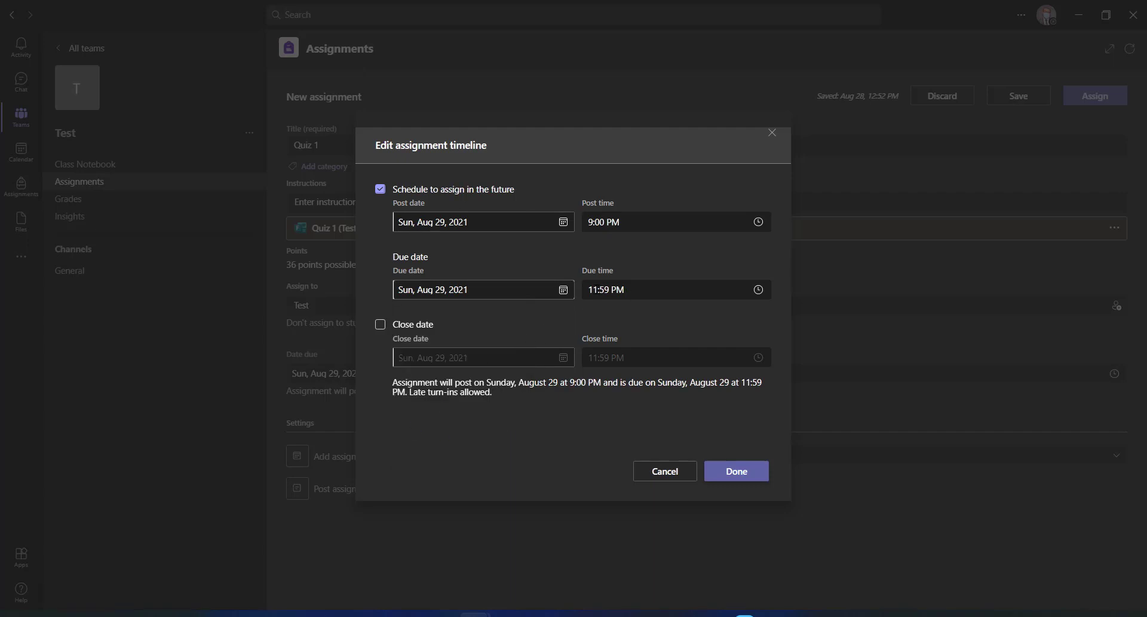
click(757, 289)
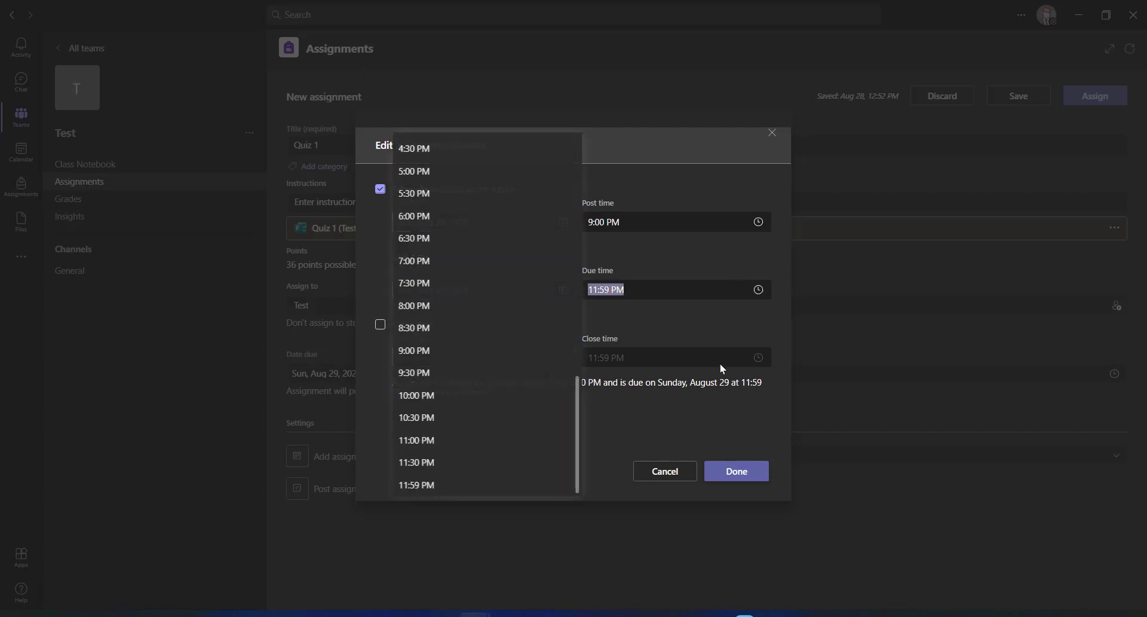
click(464, 372)
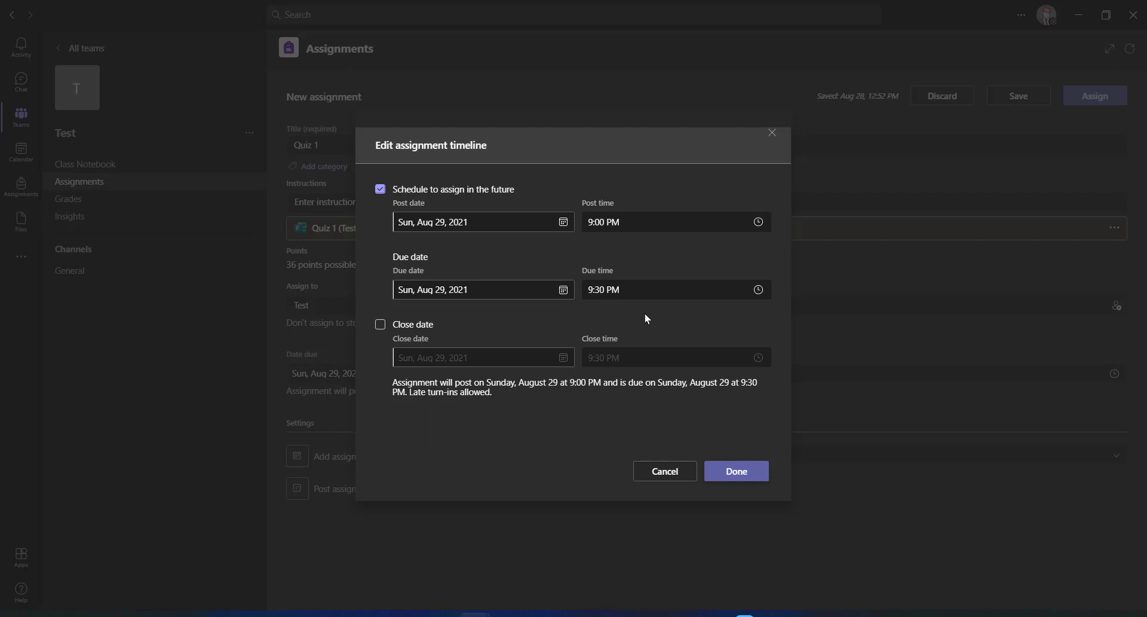
Enable a close date of Sun, Aug 29, 2021 at 9:40 PM and apply the assignment timeline
click(380, 324)
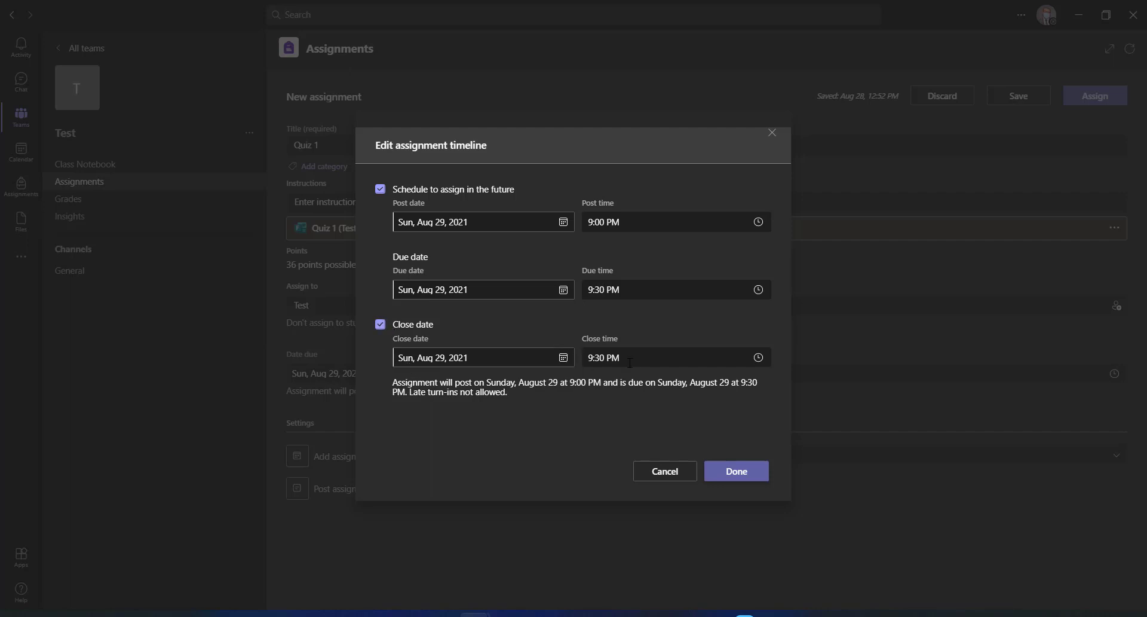
click(595, 356)
click(599, 357)
key(BackSpace)
text(4)
click(615, 356)
key(Tab)
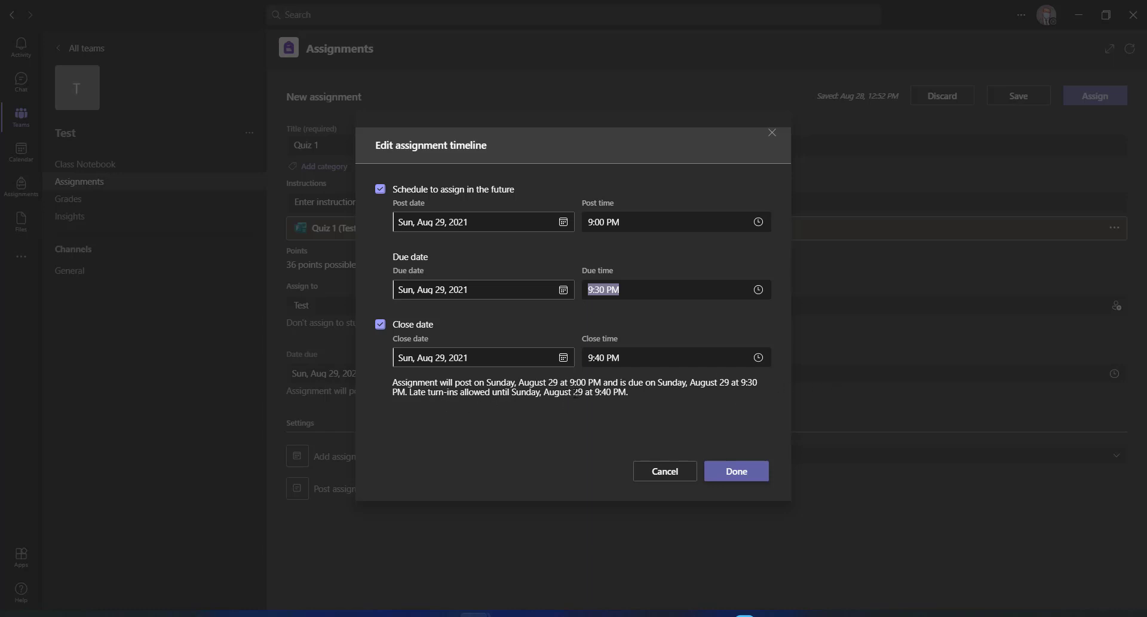
drag(594, 394, 620, 394)
click(647, 410)
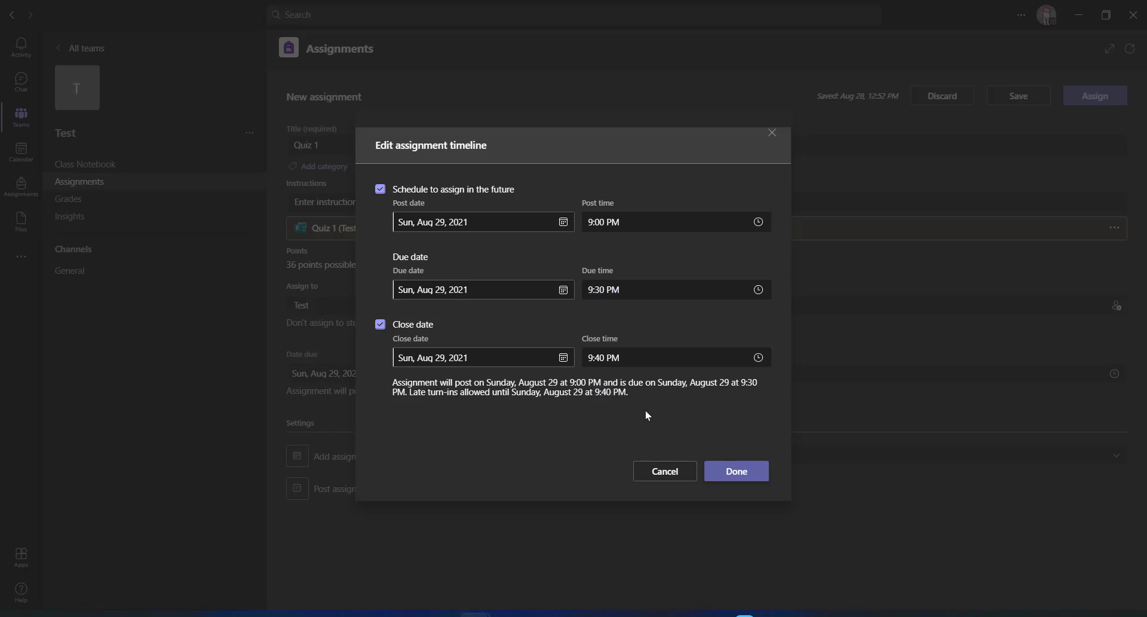
click(724, 475)
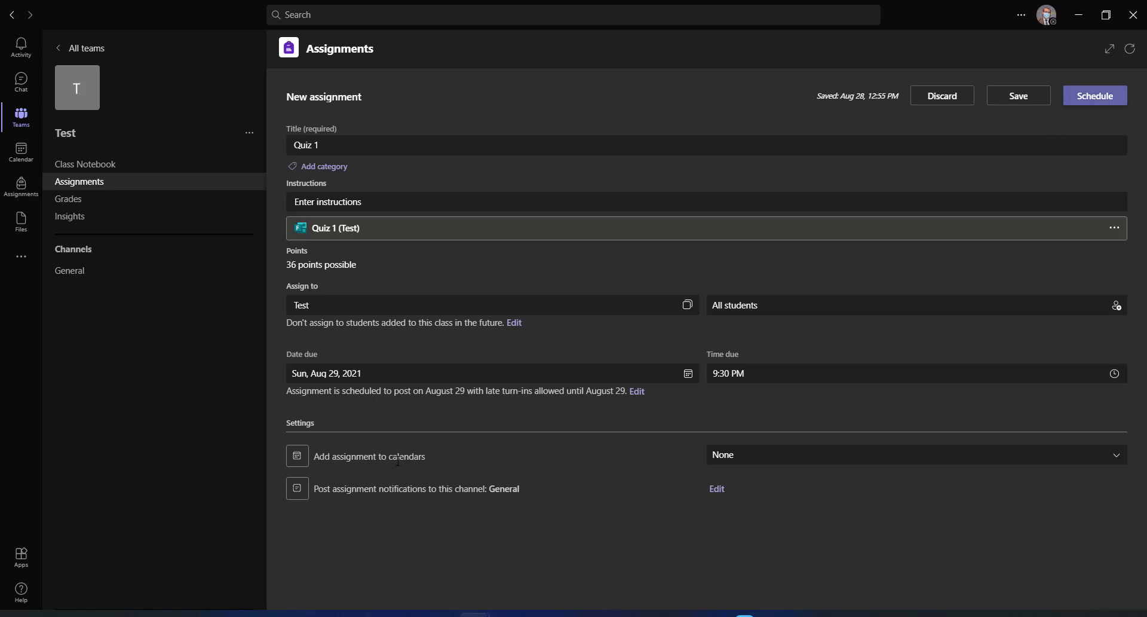
Review the calendar and notification channel options without changing them, and schedule the Quiz 1 assignment
click(819, 455)
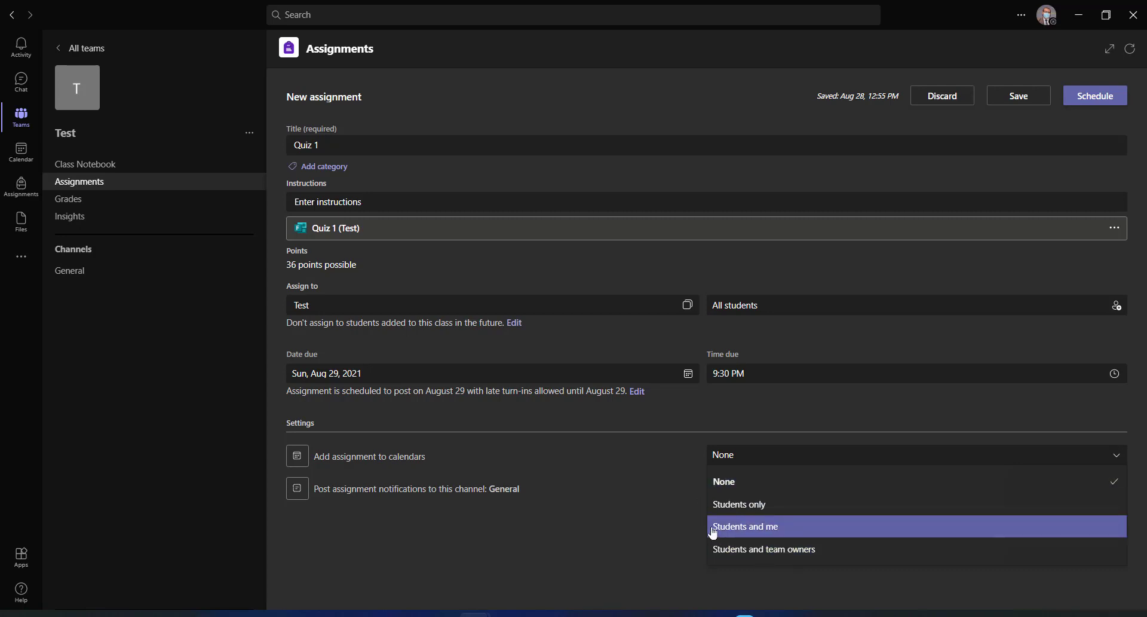
click(591, 540)
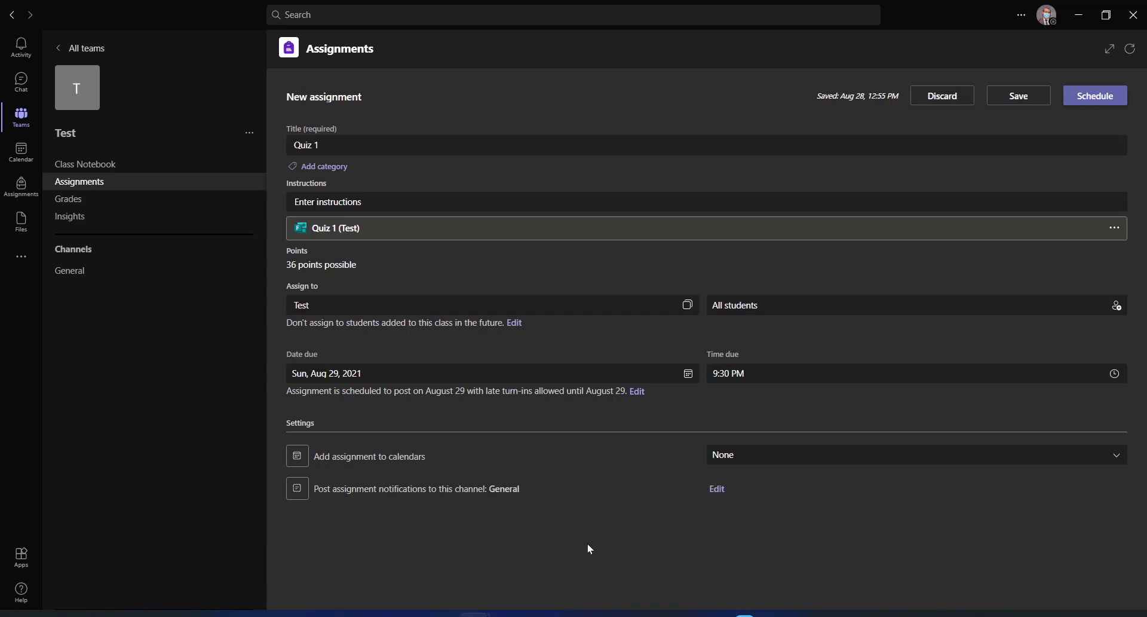
click(717, 489)
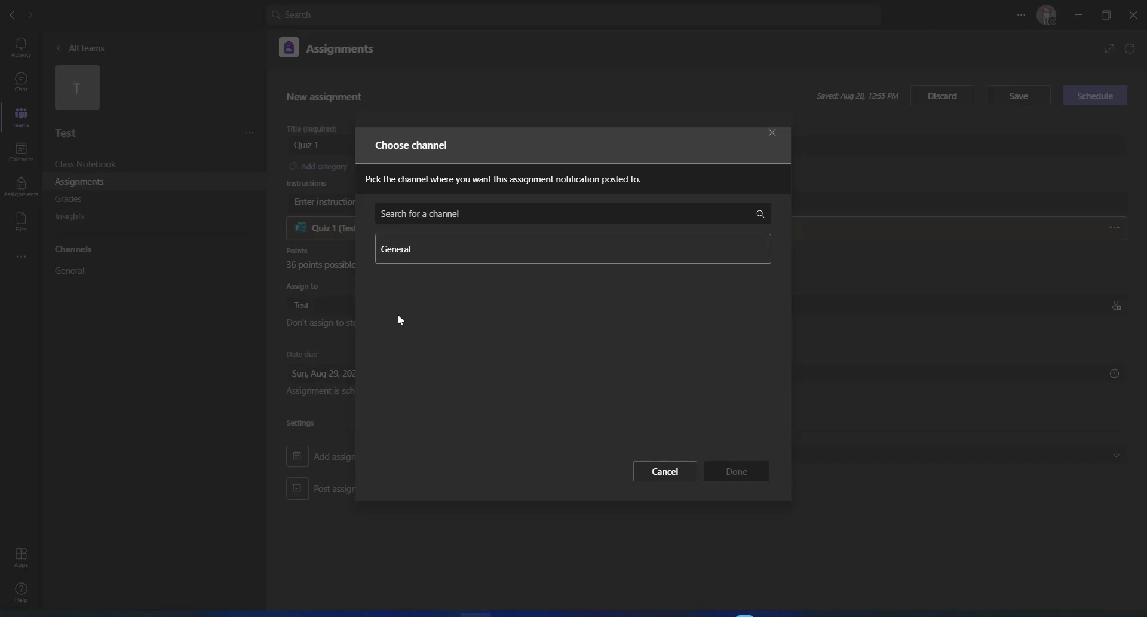
click(655, 473)
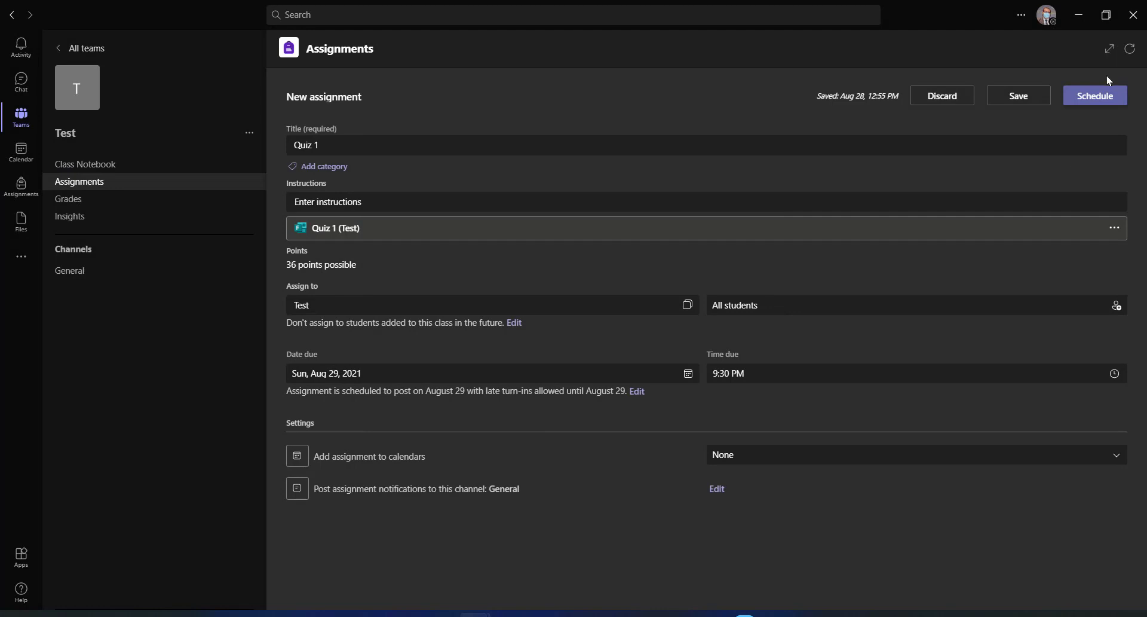
click(1090, 98)
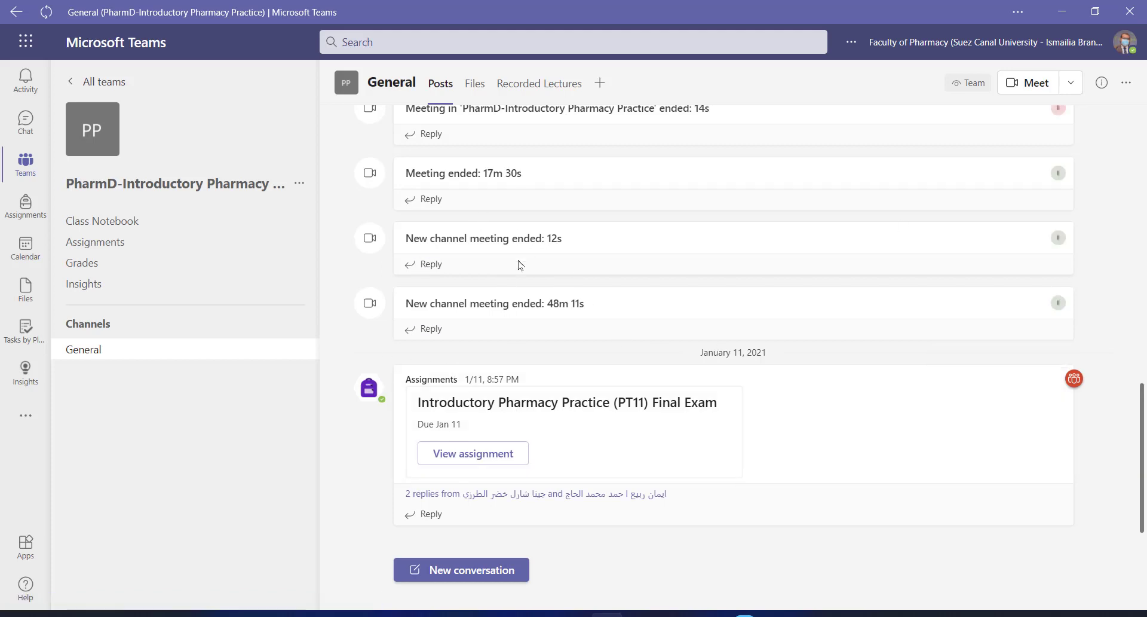
Open the Introductory Pharmacy Practice (PT11) Final Exam assignment in the PharmD team and examine the students' submission statuses and scores
click(111, 245)
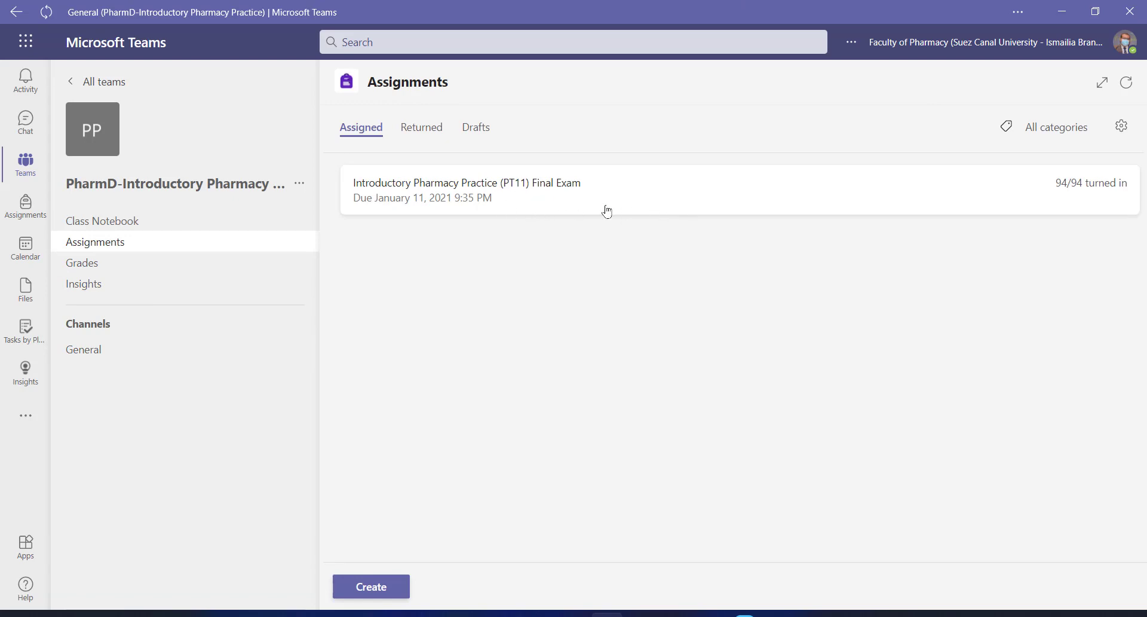
click(608, 211)
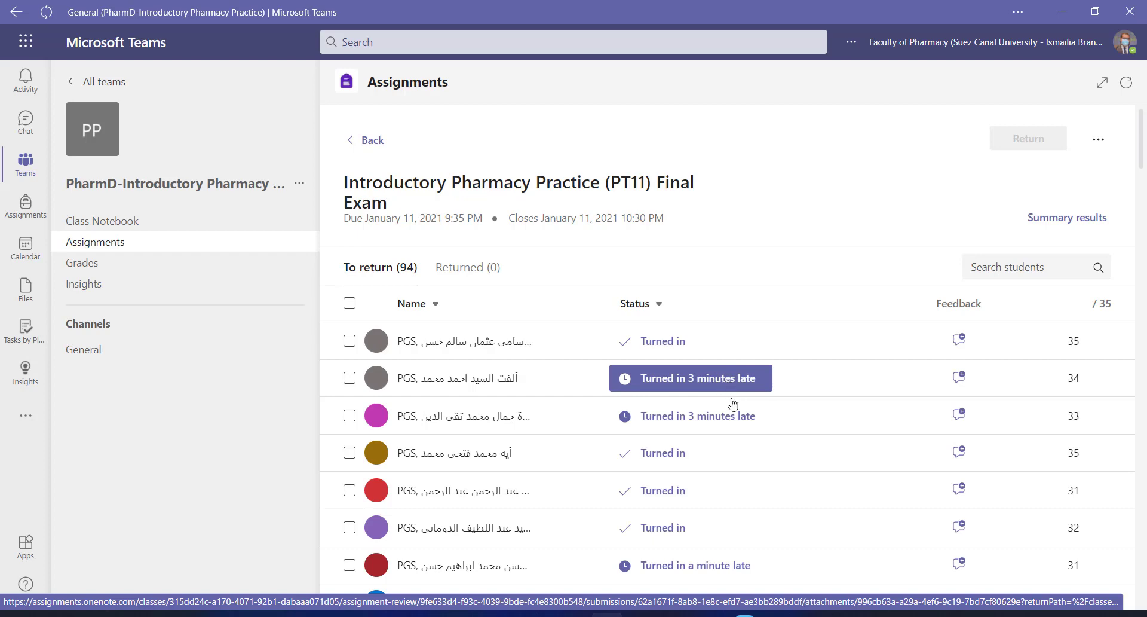
scroll(734, 419, down, 2)
scroll(697, 422, down, 2)
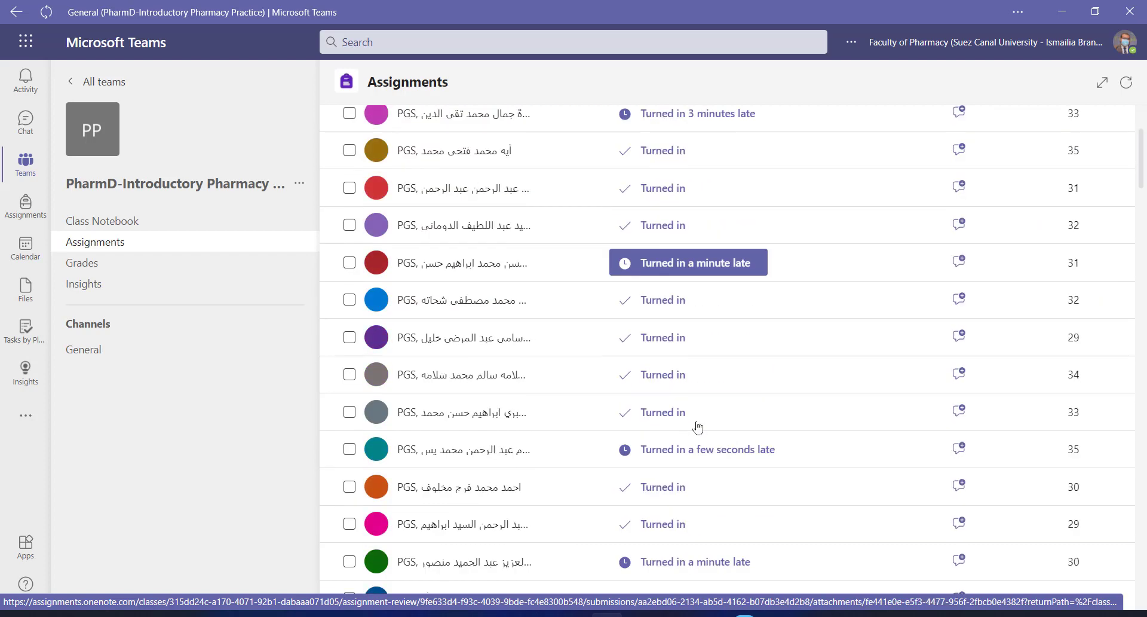
scroll(698, 425, down, 2)
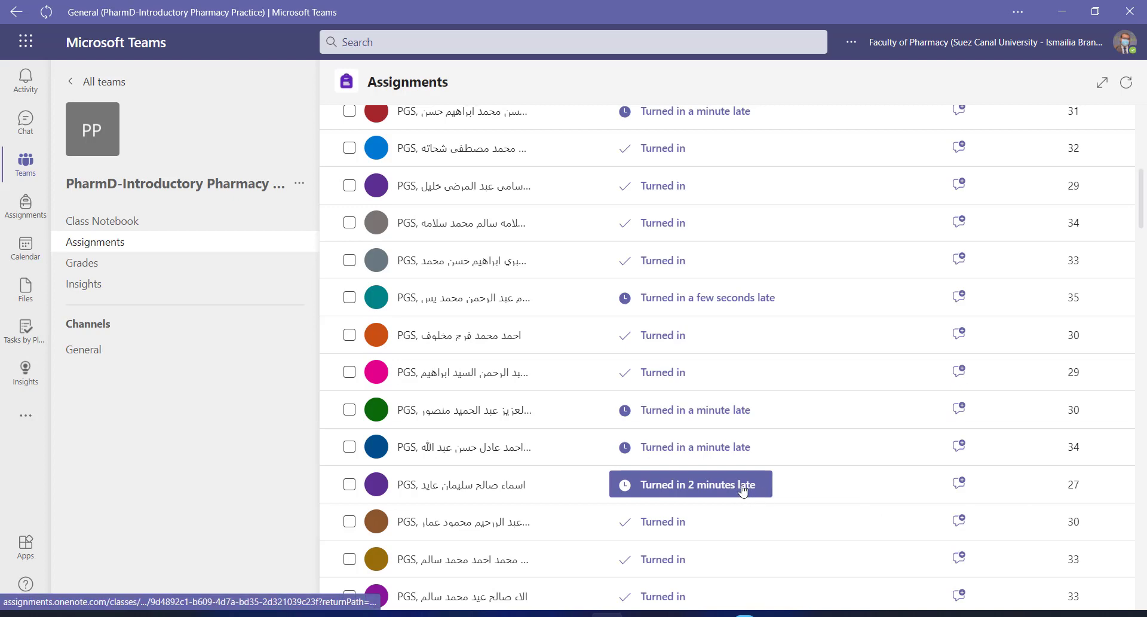
scroll(747, 492, down, 3)
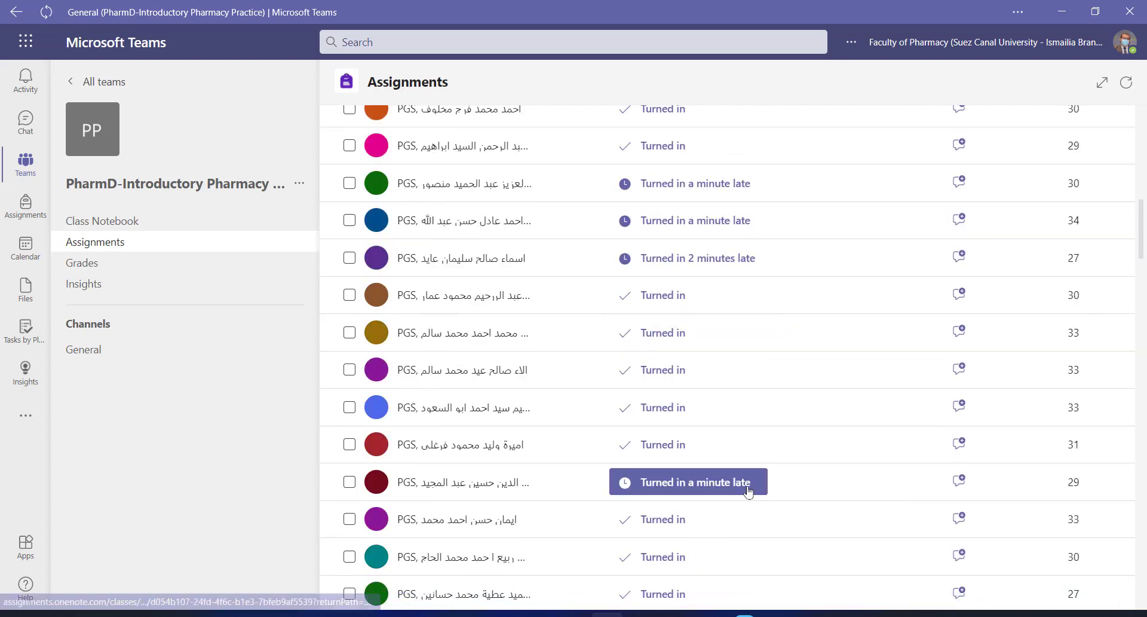
scroll(748, 492, down, 3)
scroll(749, 491, down, 7)
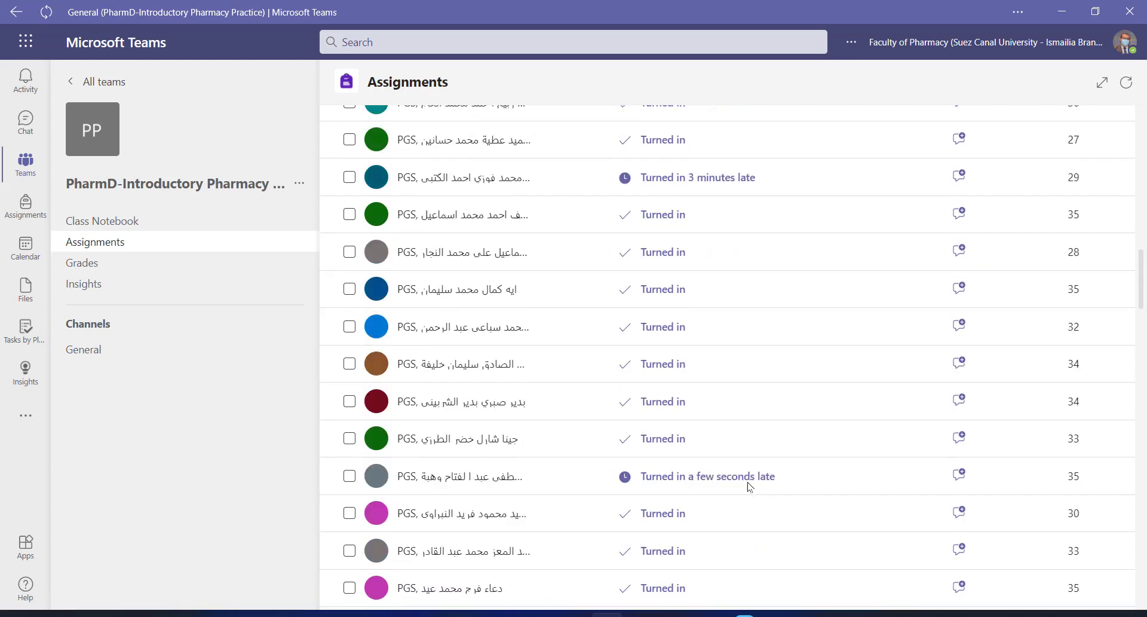
scroll(741, 480, down, 8)
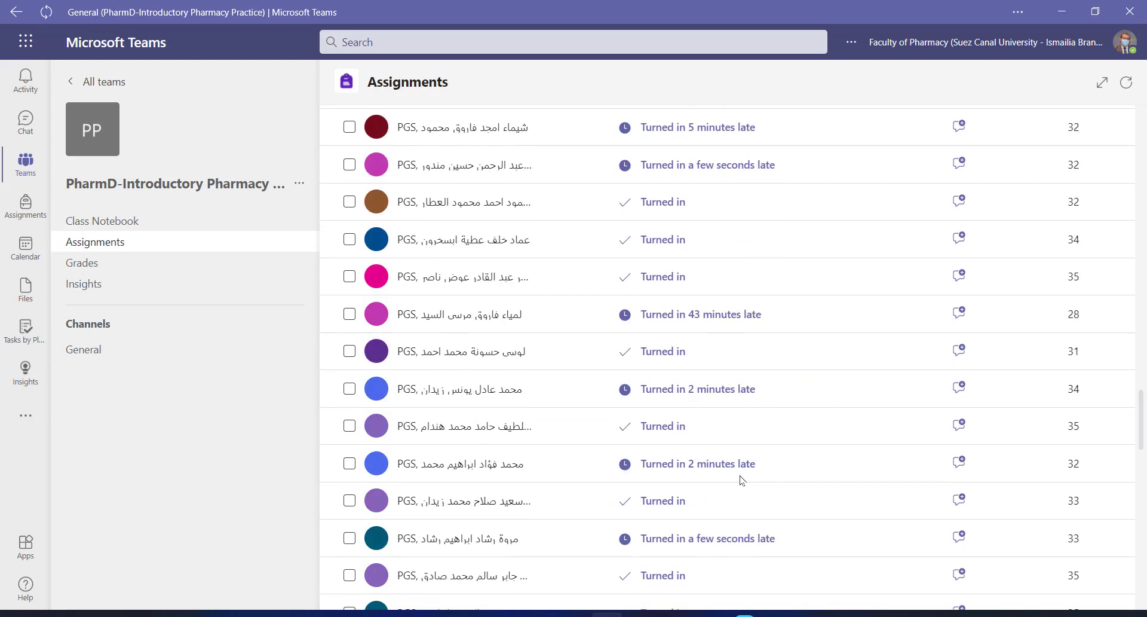
scroll(742, 480, down, 3)
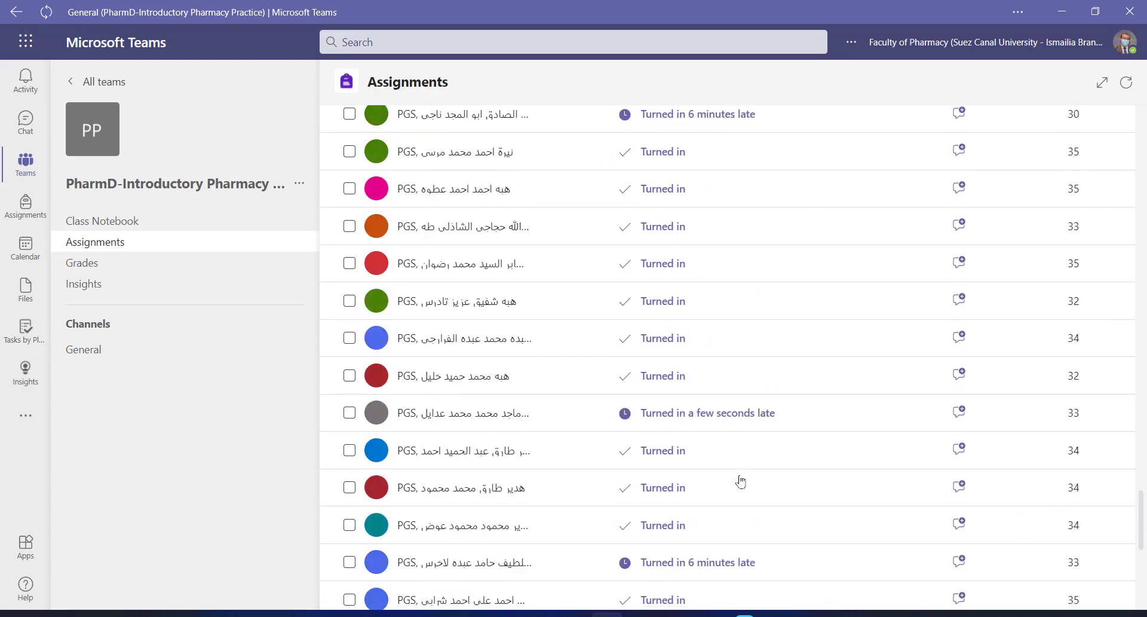
scroll(742, 480, up, 10)
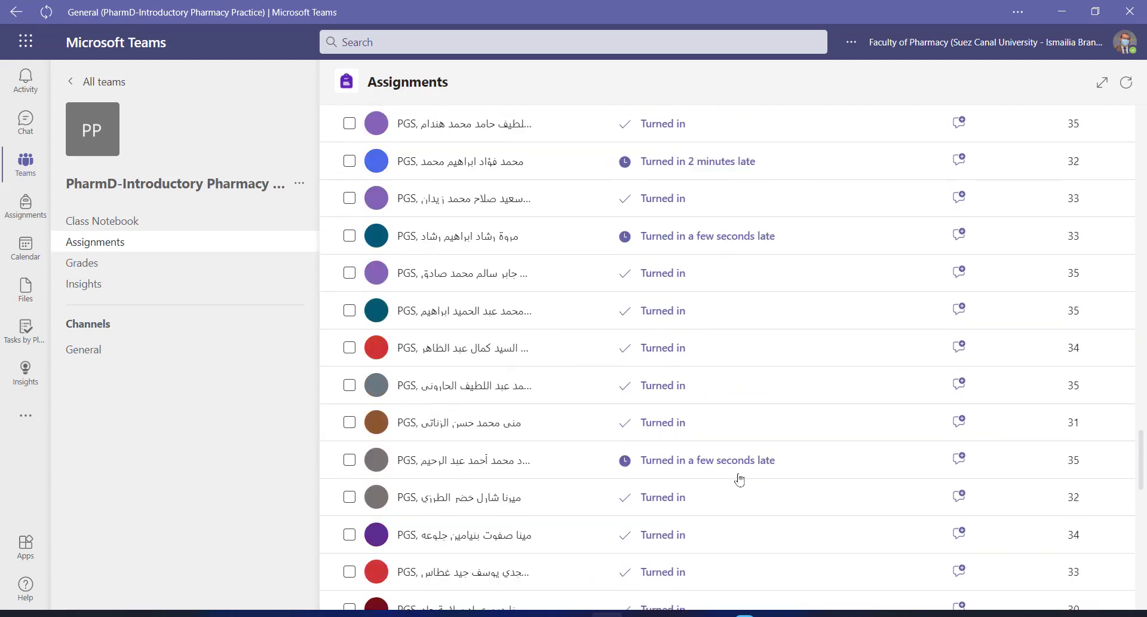
scroll(734, 453, up, 10)
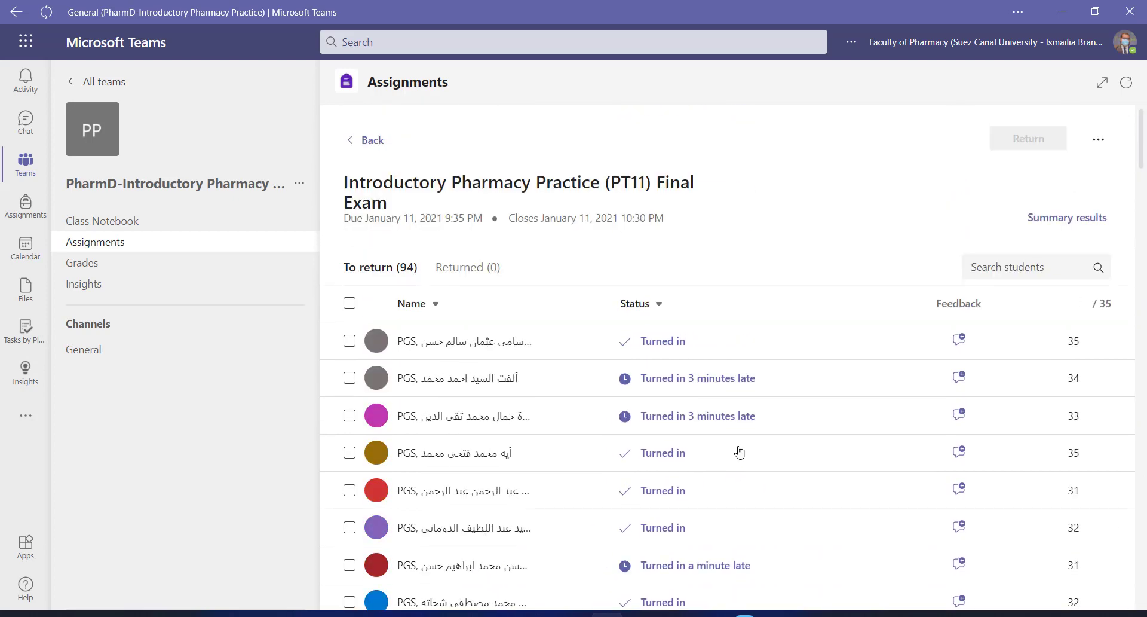
Sort the exam submissions by status and look through the on-time and late turn-ins
click(651, 304)
scroll(692, 384, down, 15)
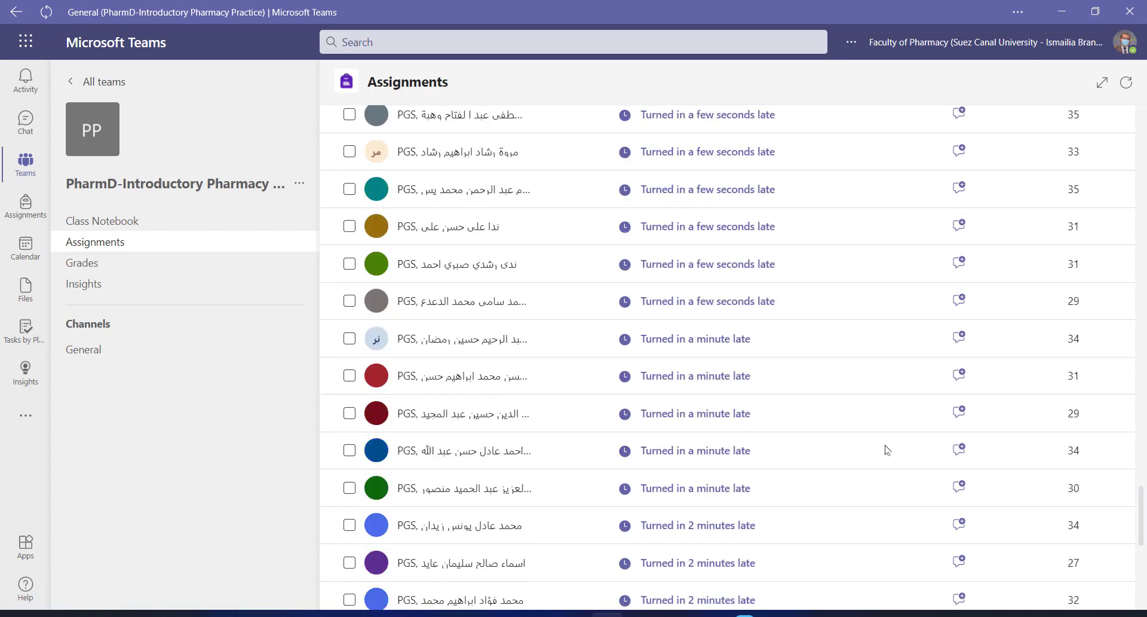
scroll(887, 450, up, 10)
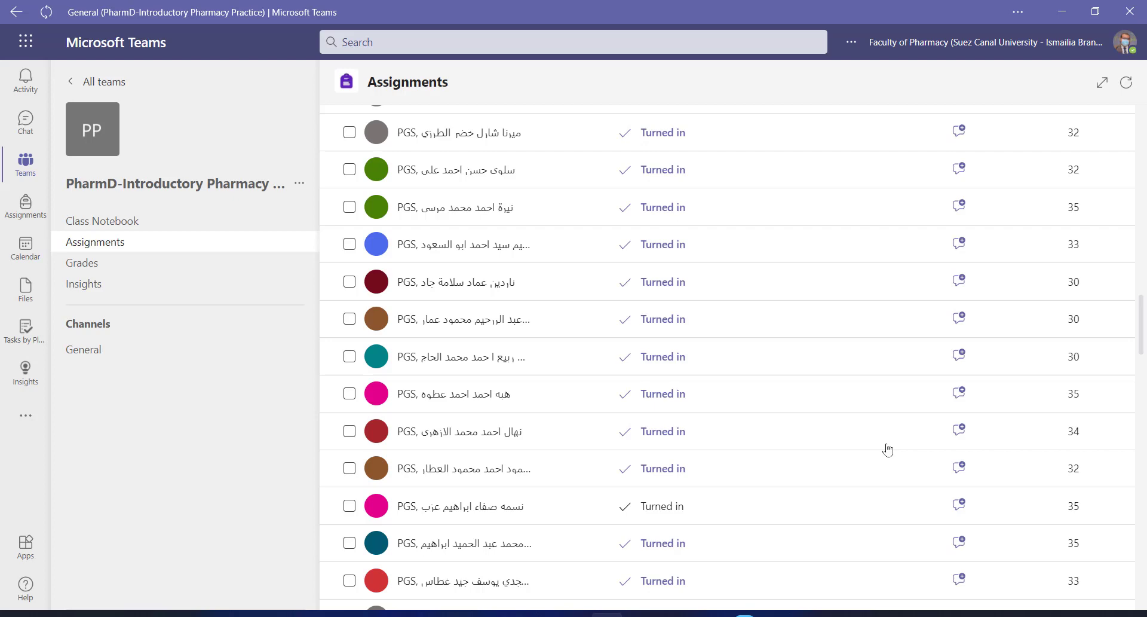
scroll(848, 391, up, 5)
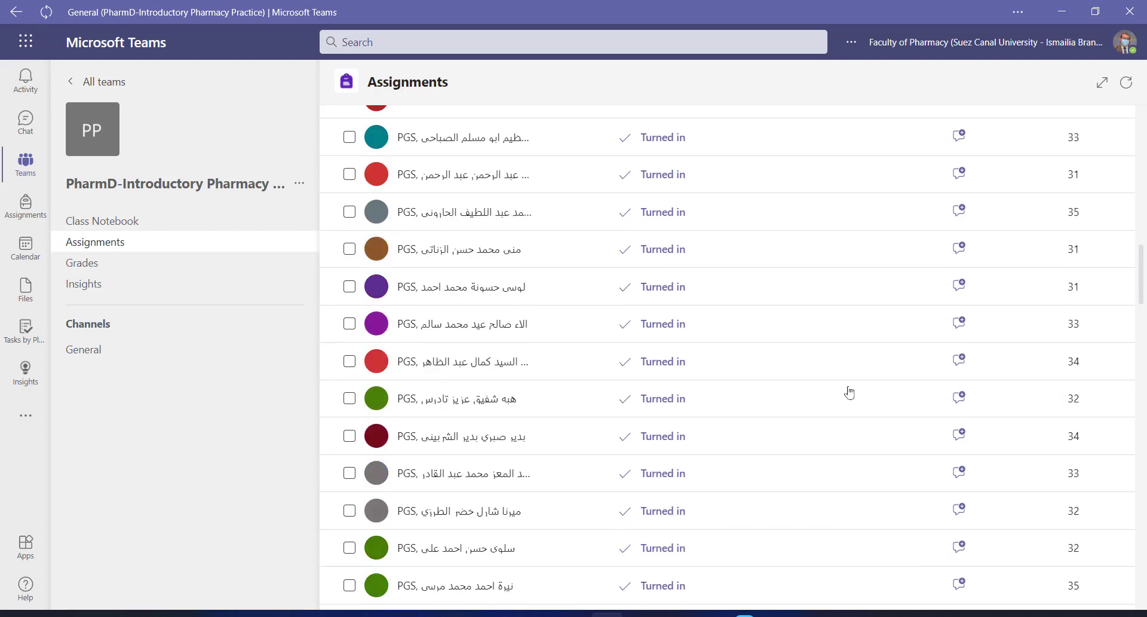
scroll(849, 391, up, 8)
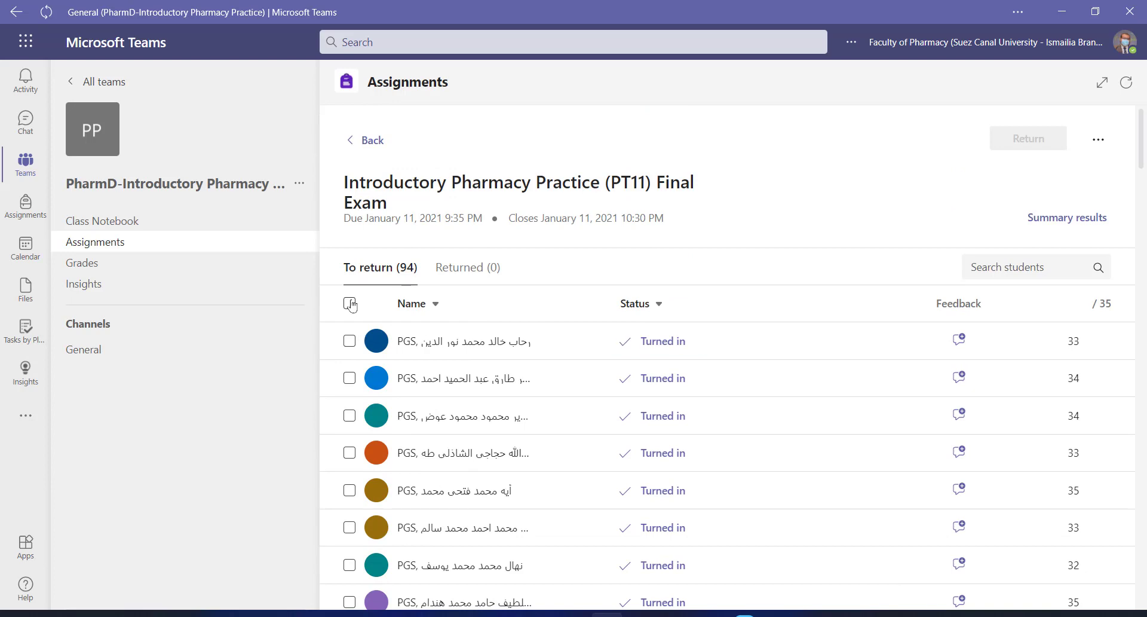
Select all exam submissions for returning, dismiss the tip about return options, and clear the selection
click(350, 303)
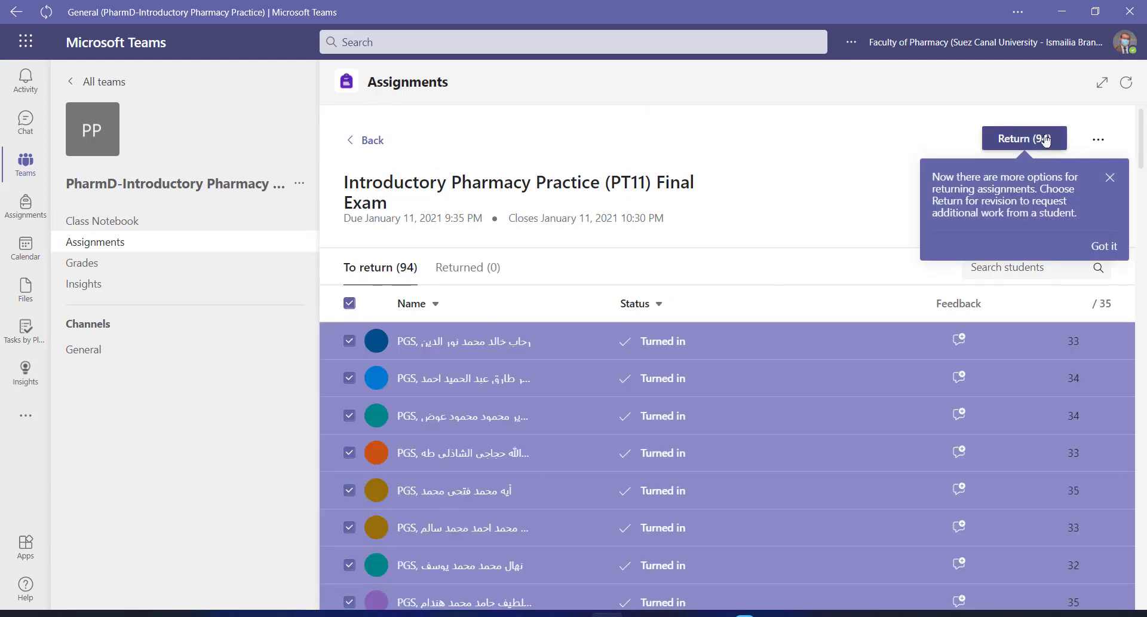
click(1110, 179)
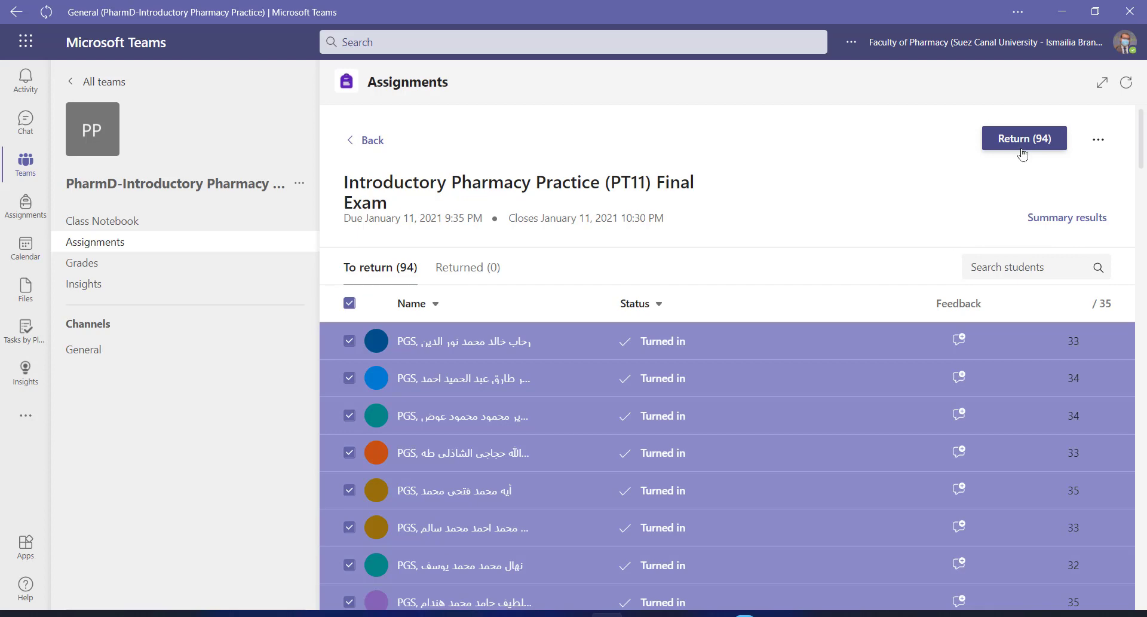
click(350, 304)
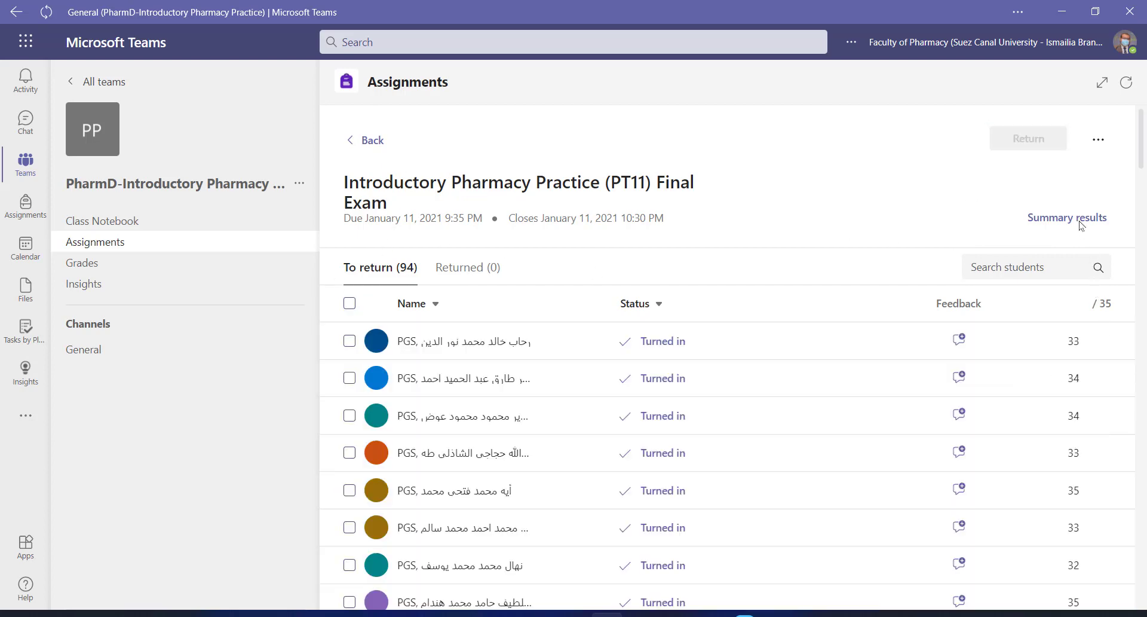
Check the exam's summary results and view the team's list of returned assignments
click(1058, 216)
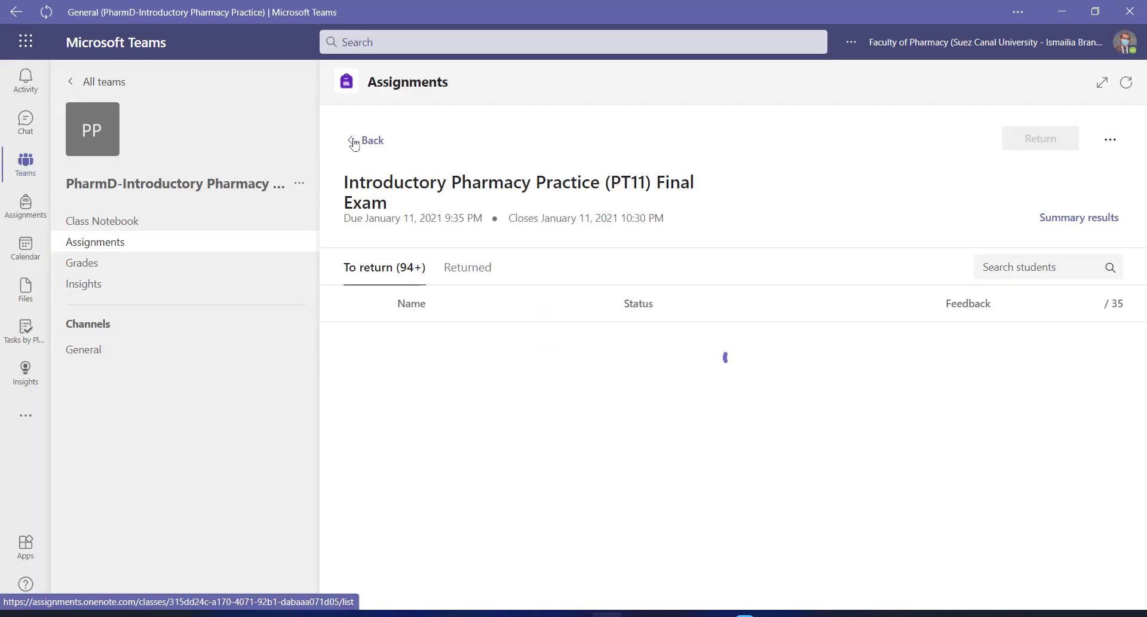
click(353, 142)
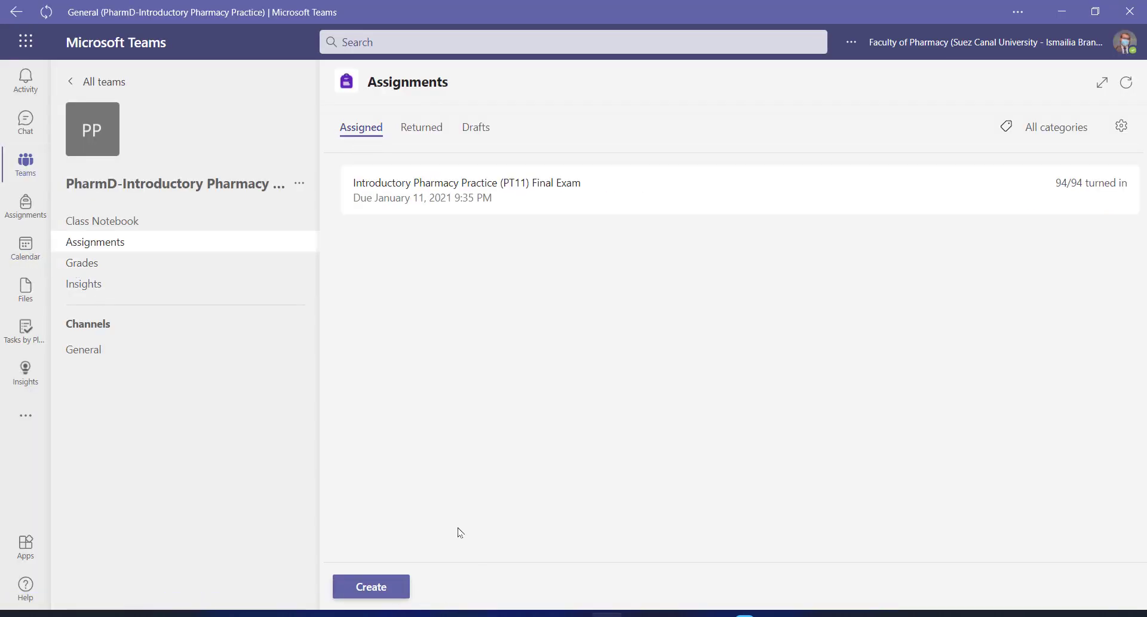
click(422, 127)
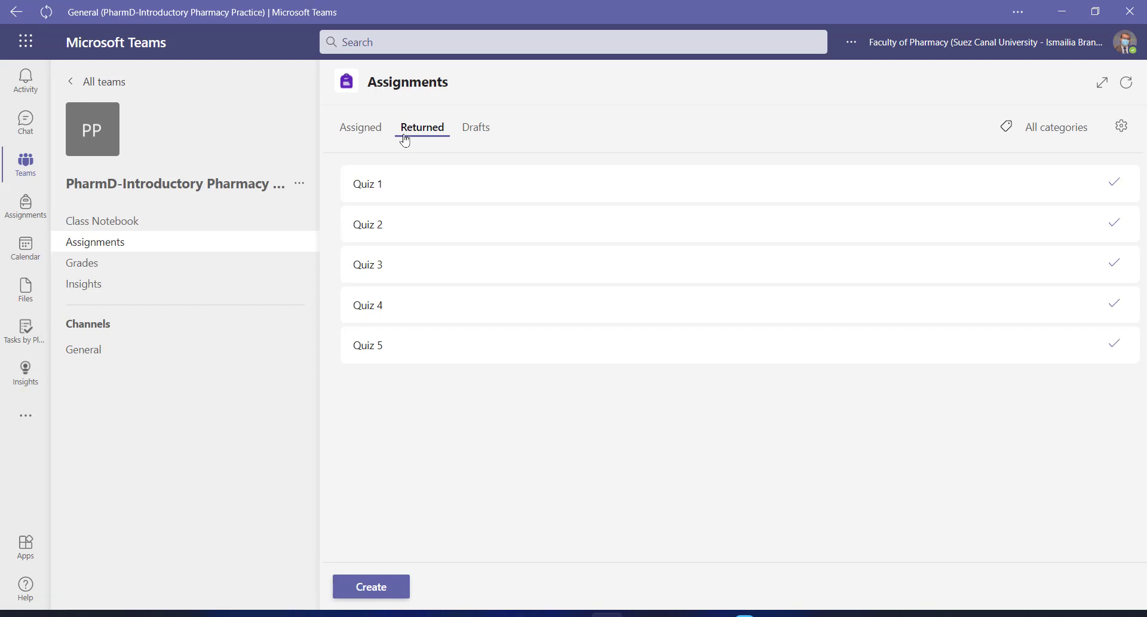
Open the PharmD team's grades and look through the students' scores for the final exam and Quizzes 5 to 1
click(96, 266)
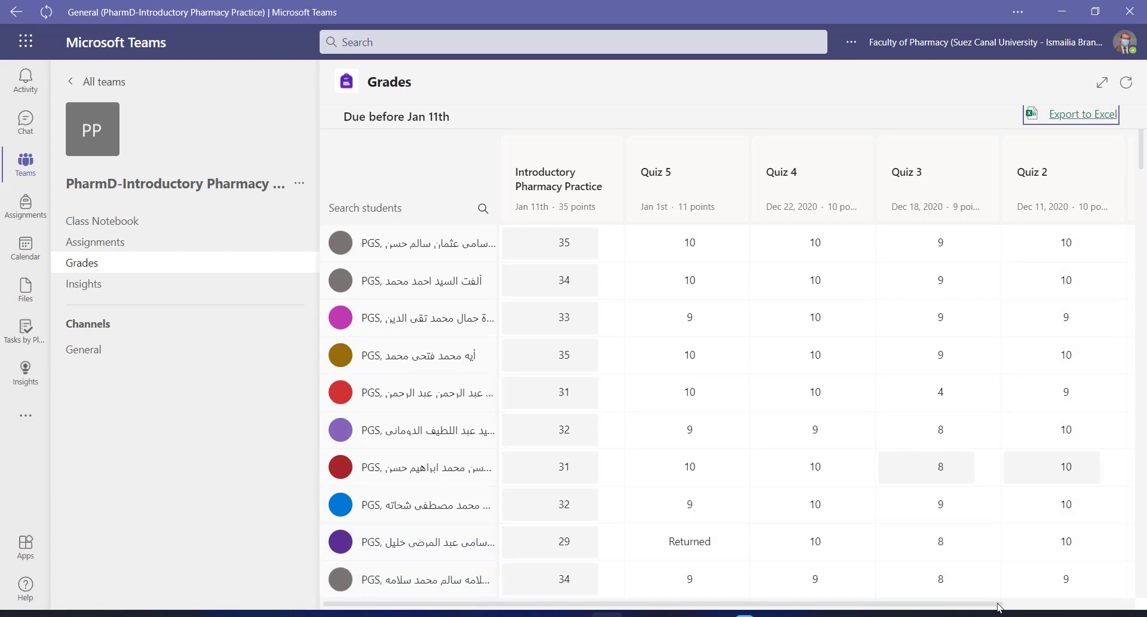
drag(995, 605, 944, 607)
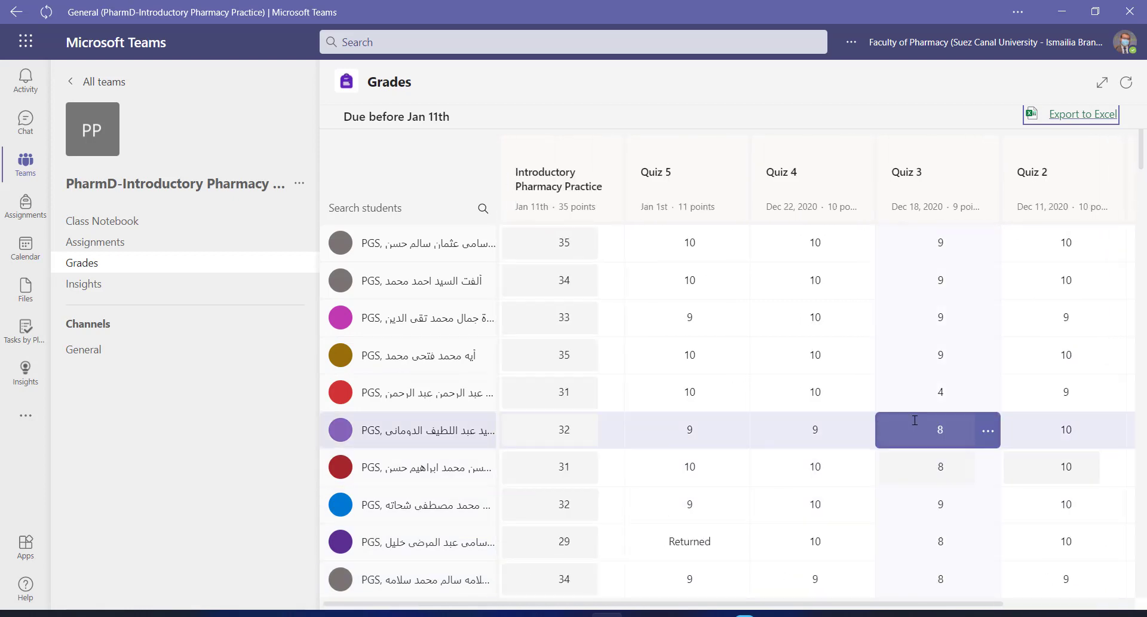
scroll(914, 422, down, 10)
scroll(1024, 418, down, 10)
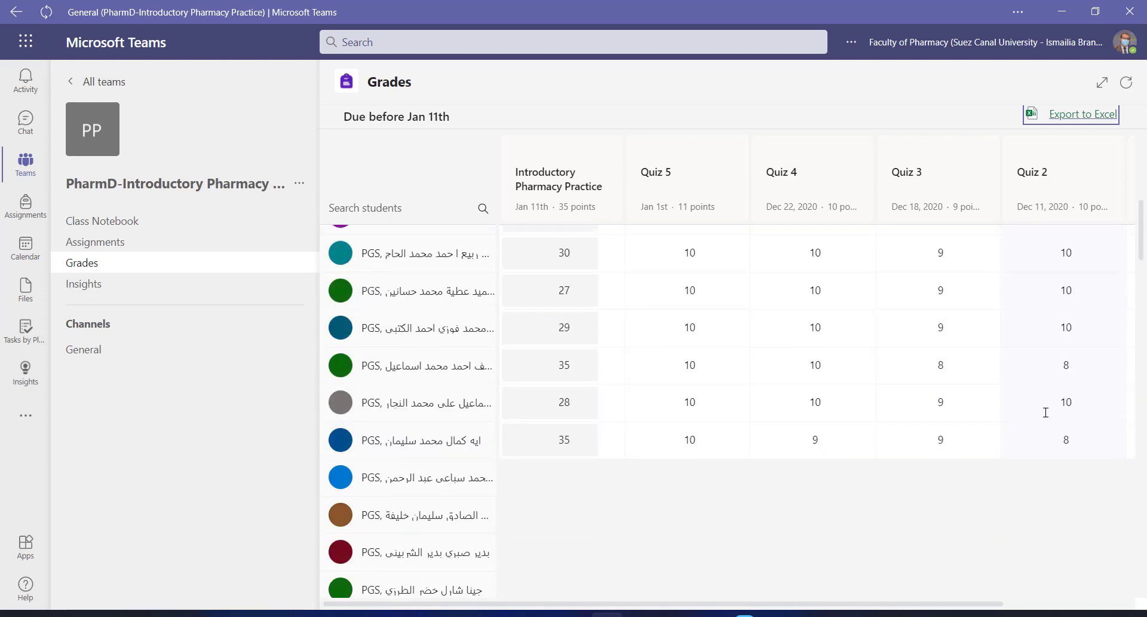
scroll(1022, 532, down, 5)
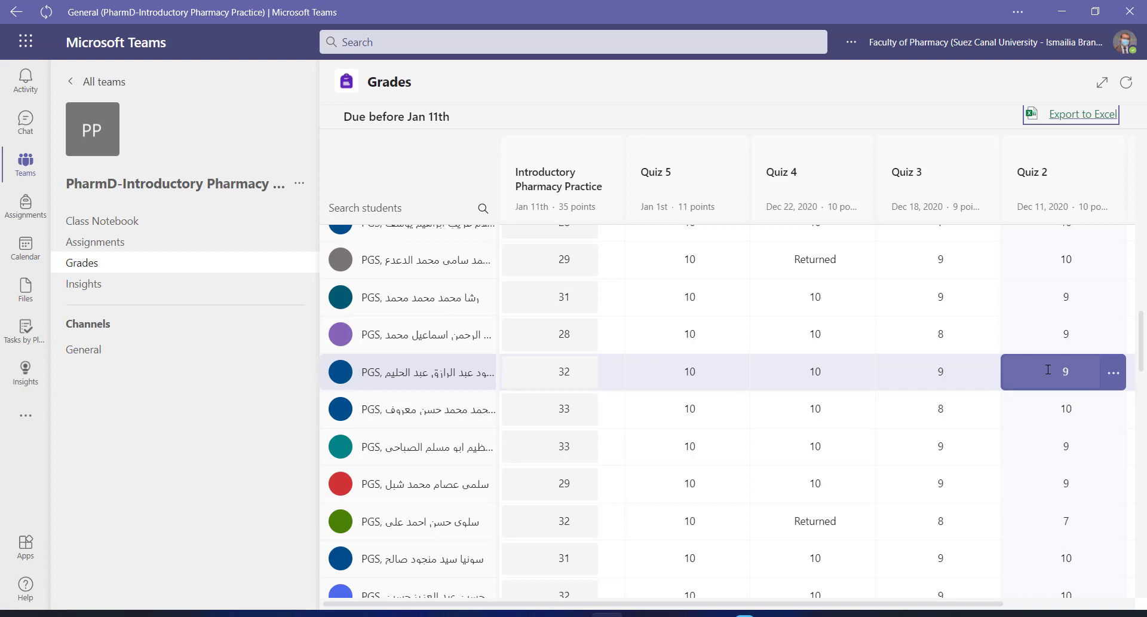
click(1058, 435)
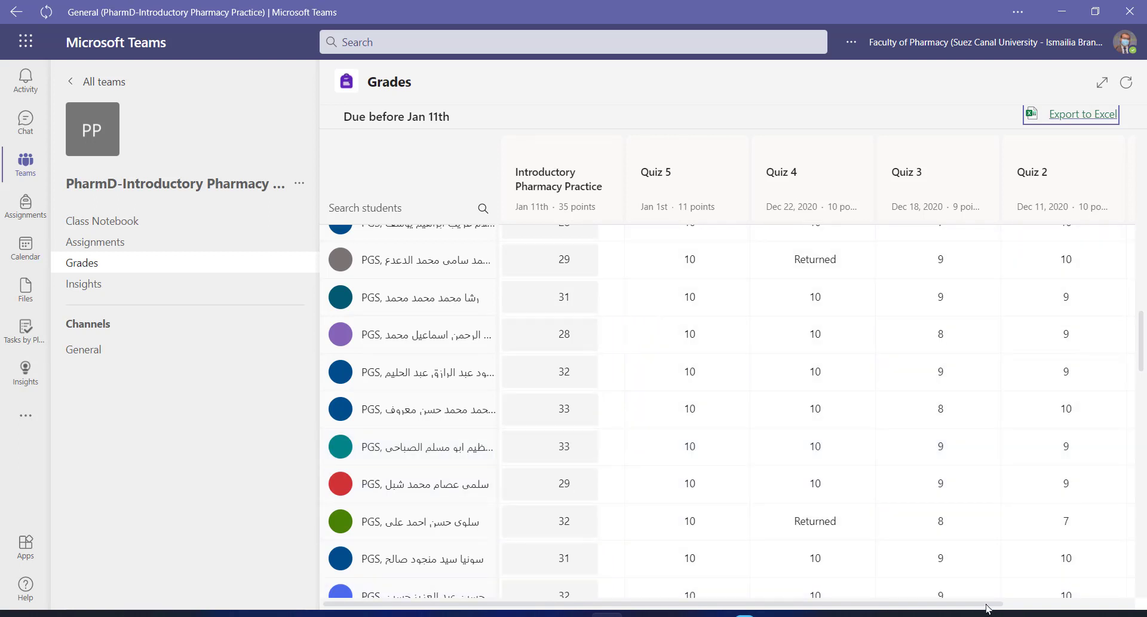
drag(1007, 605, 1136, 607)
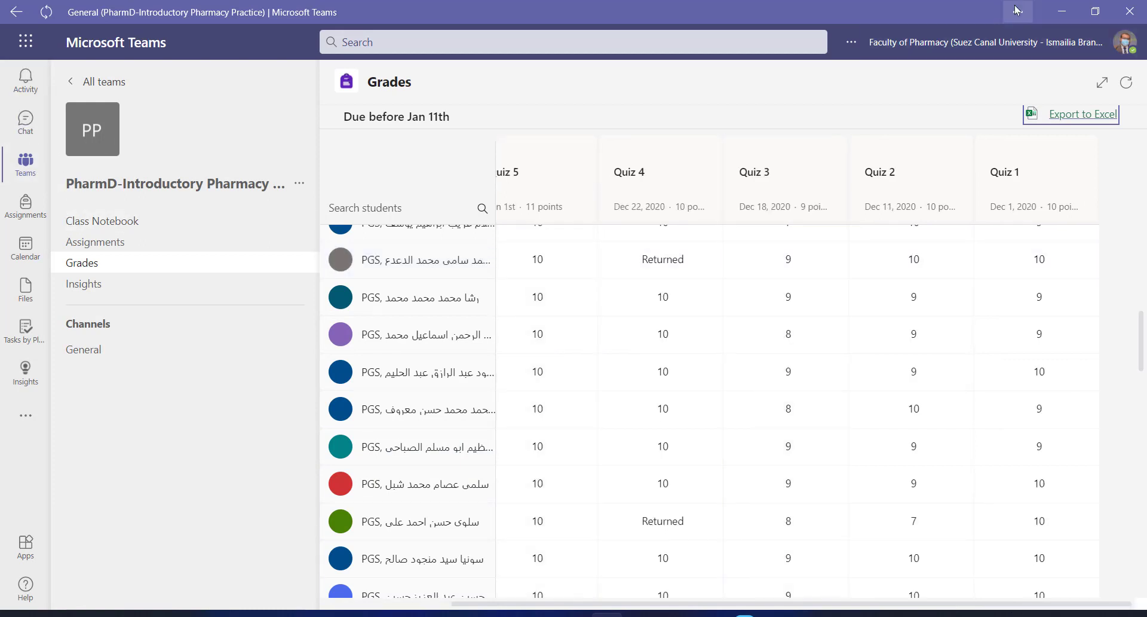
Switch to the ongoing meeting window and add the Forms app to the meeting
mouse_move(476, 614)
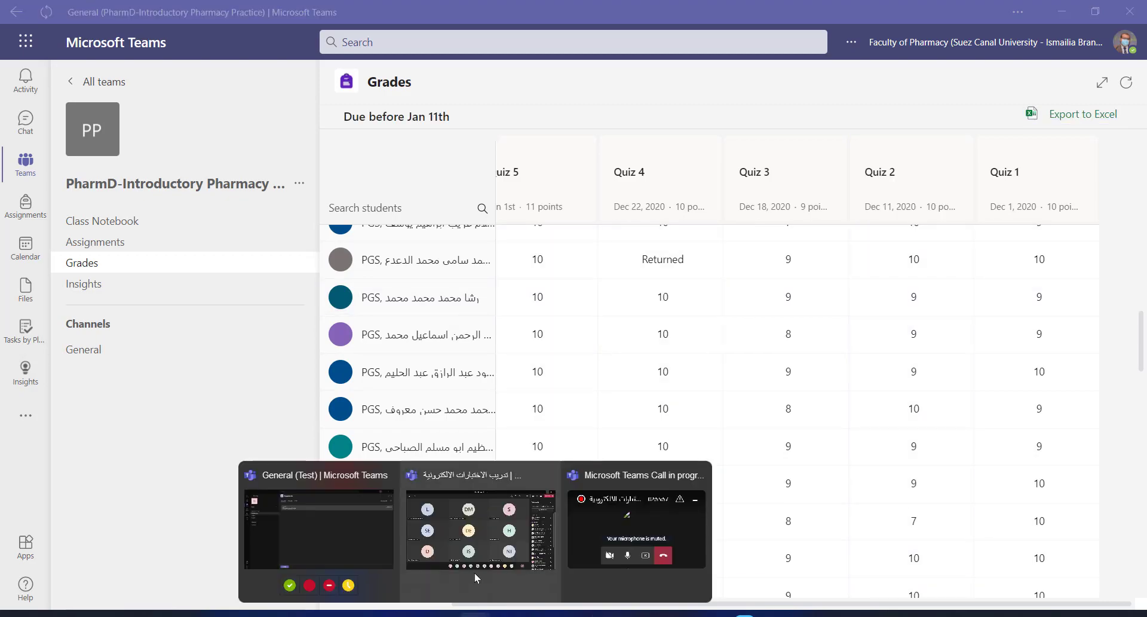
click(470, 526)
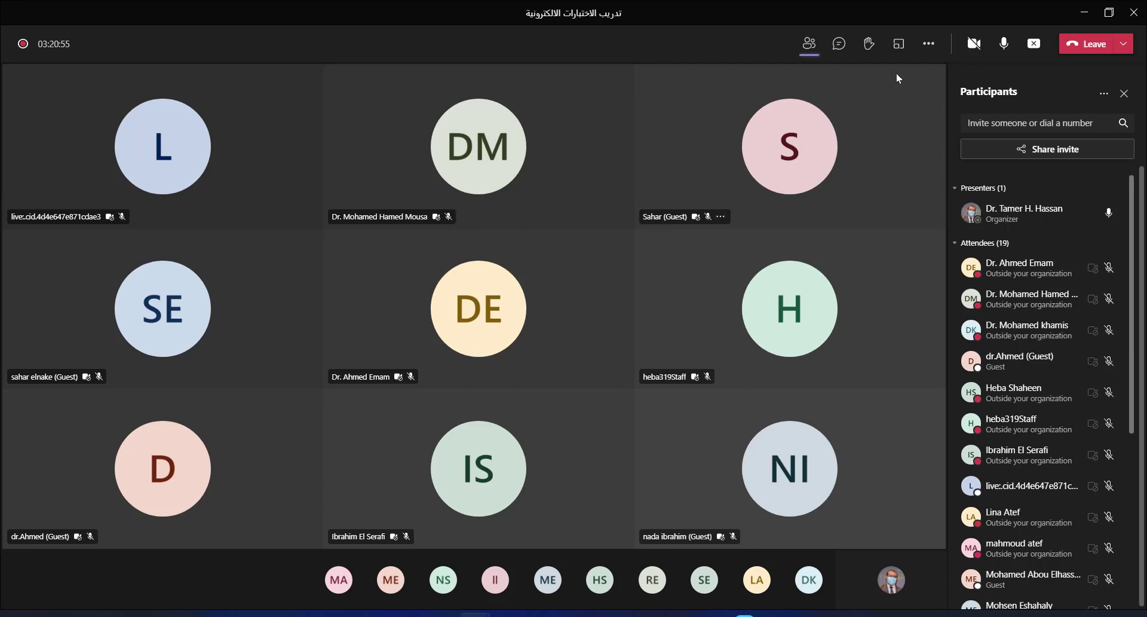
click(929, 51)
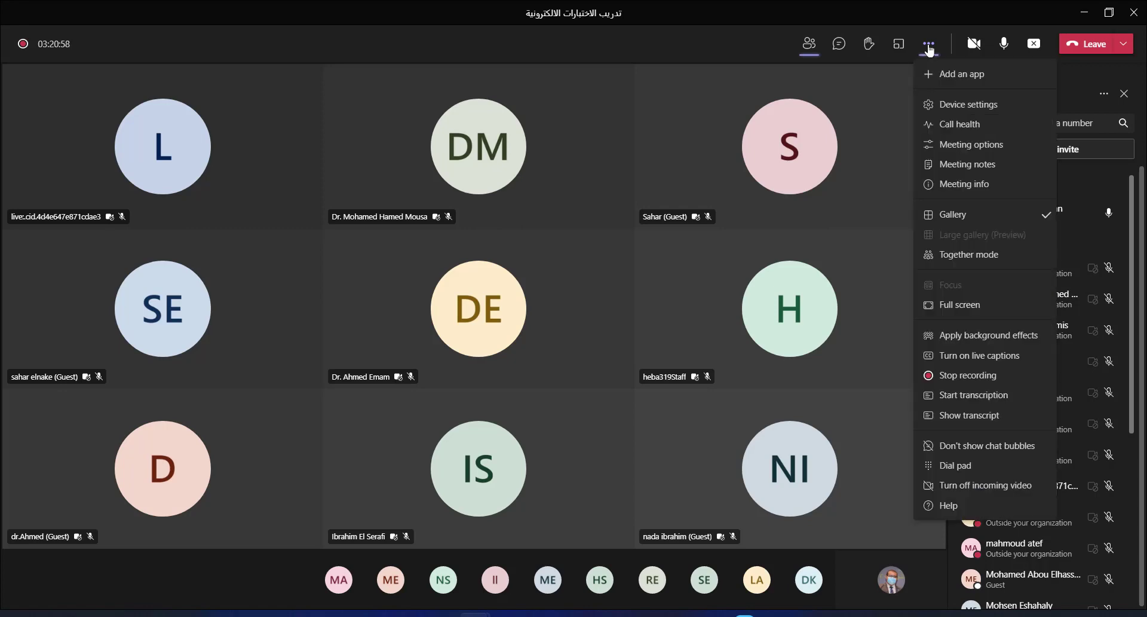
click(982, 84)
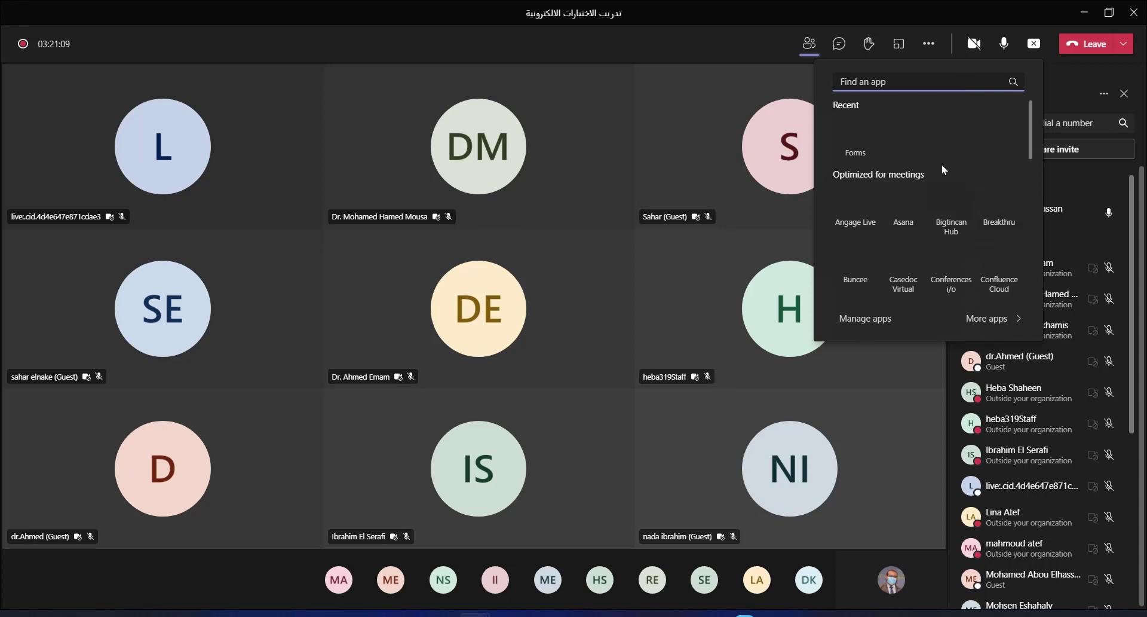
scroll(950, 179, down, 10)
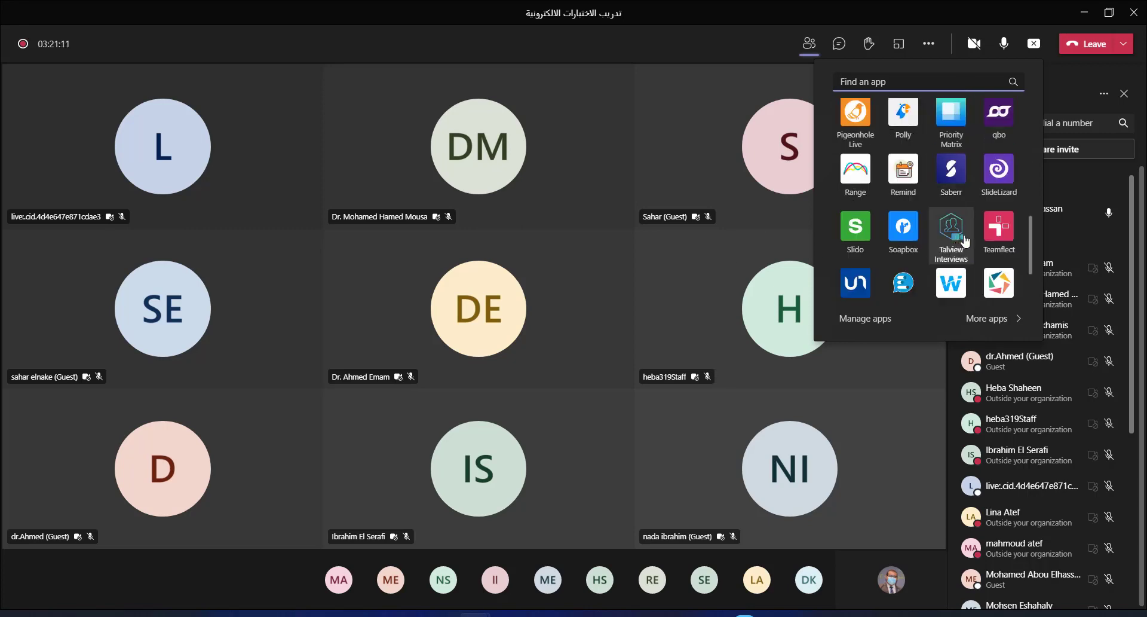
scroll(972, 254, up, 10)
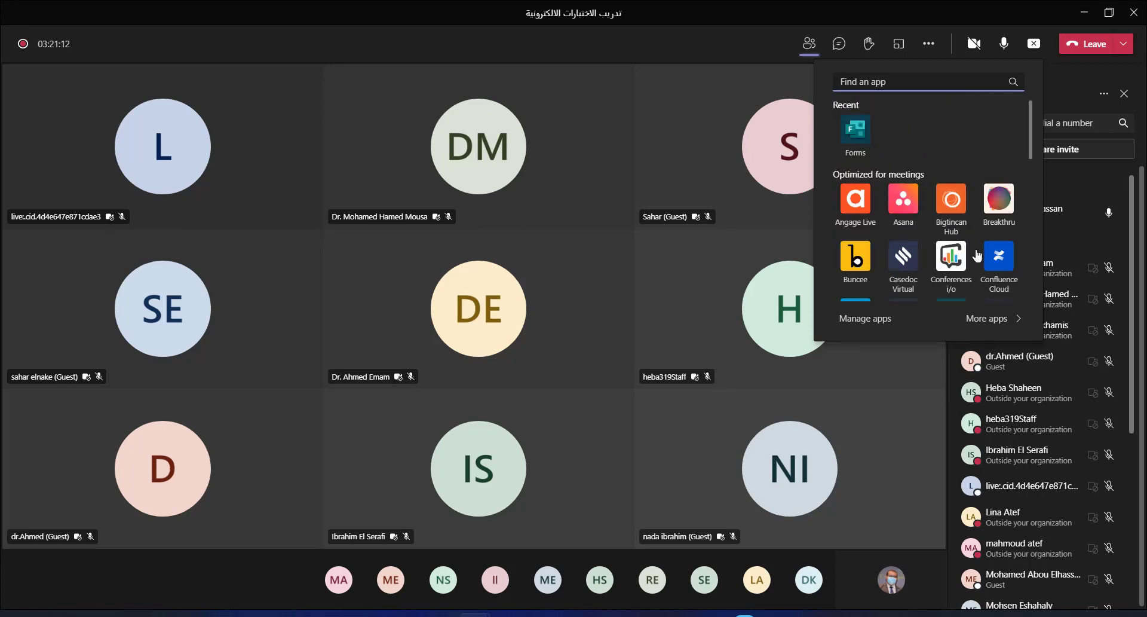
click(859, 136)
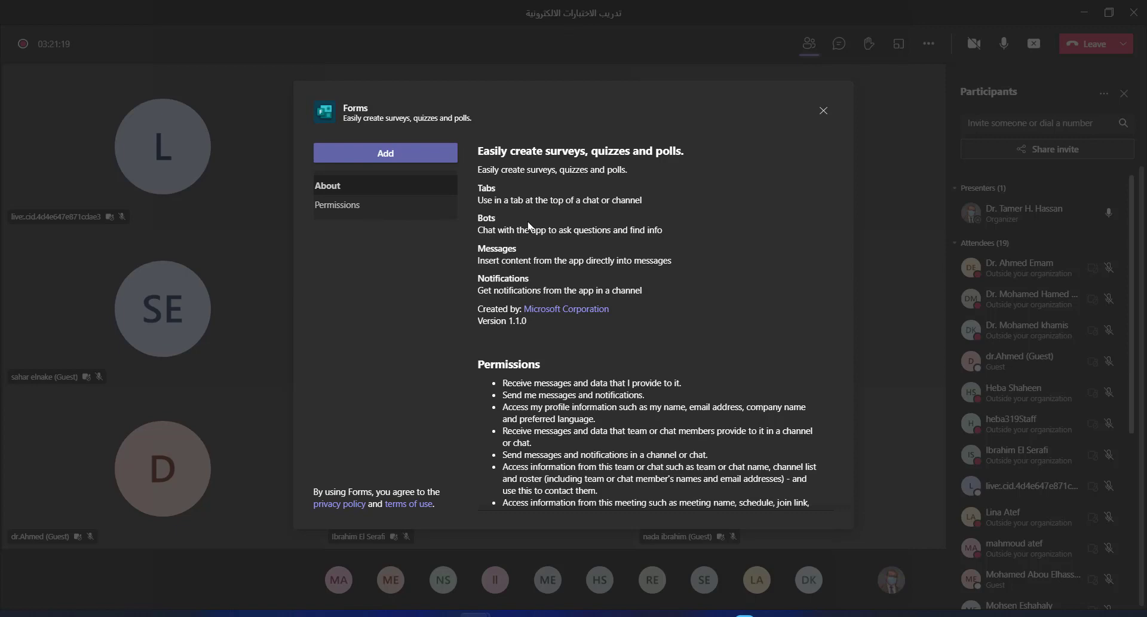
click(385, 152)
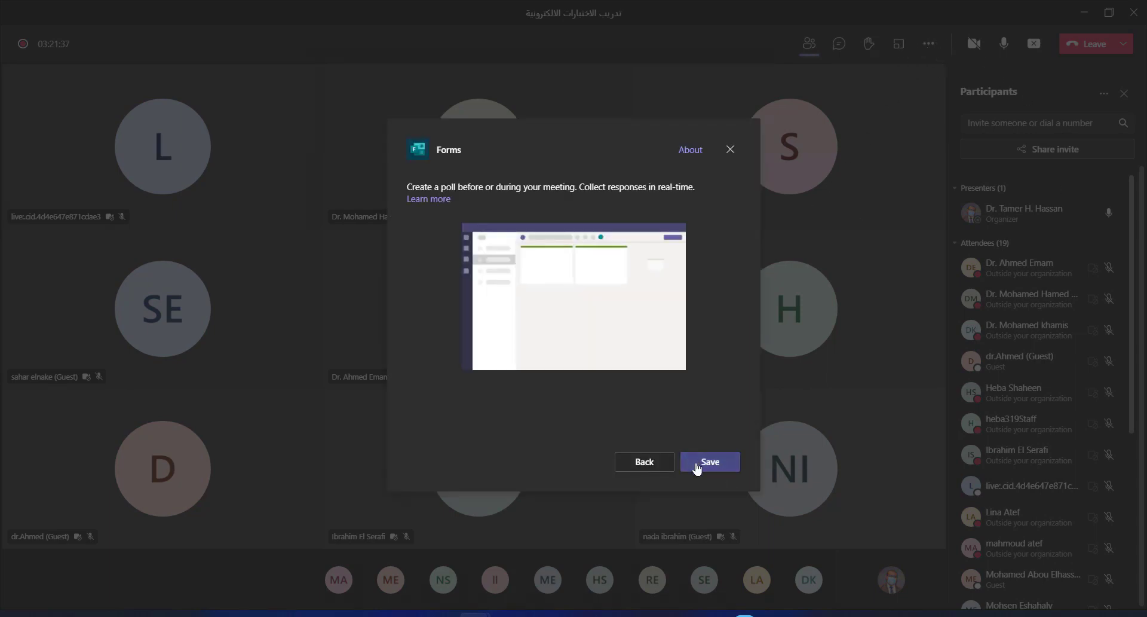
click(711, 461)
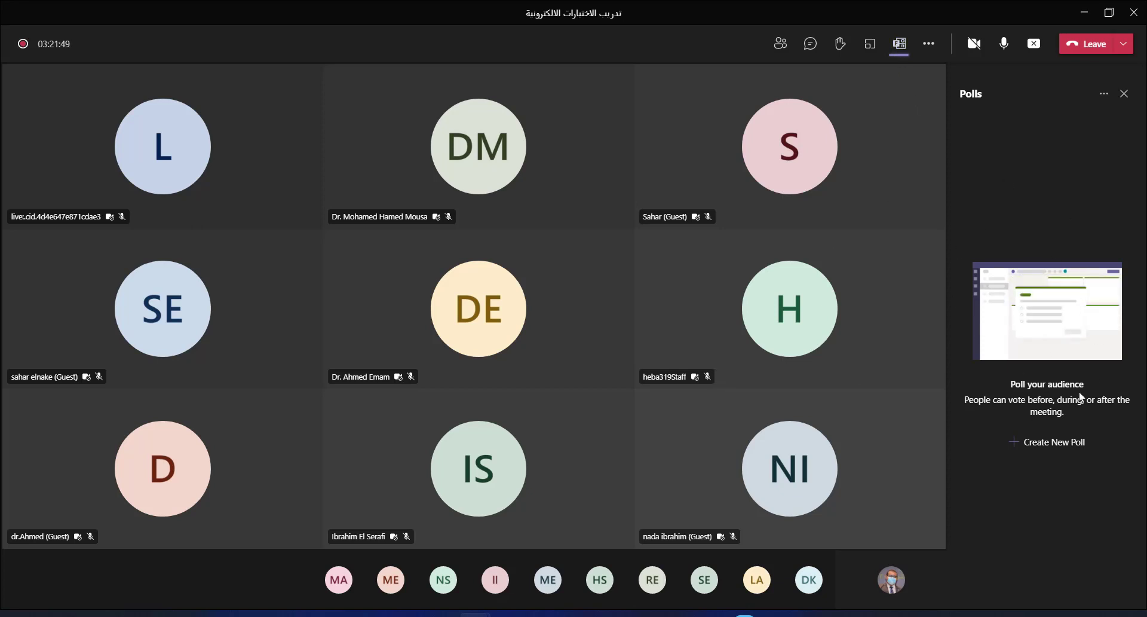
Start a new Multiple Choice Quiz poll and enter the question "ljnguifjyf j cfjcj fu f uf"
click(1104, 93)
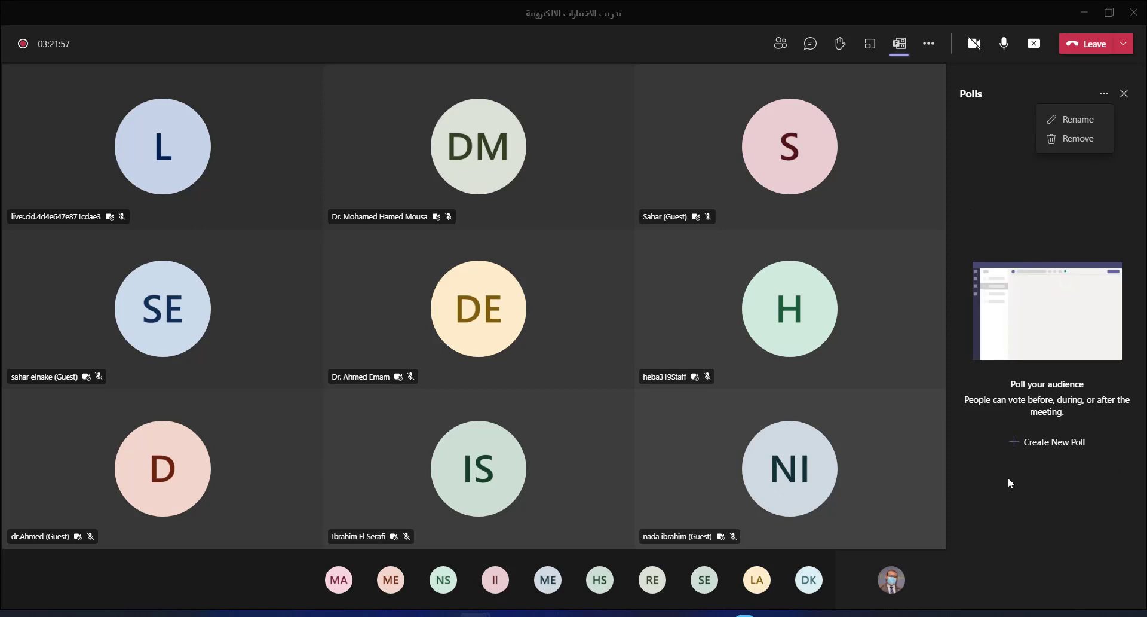
click(1034, 450)
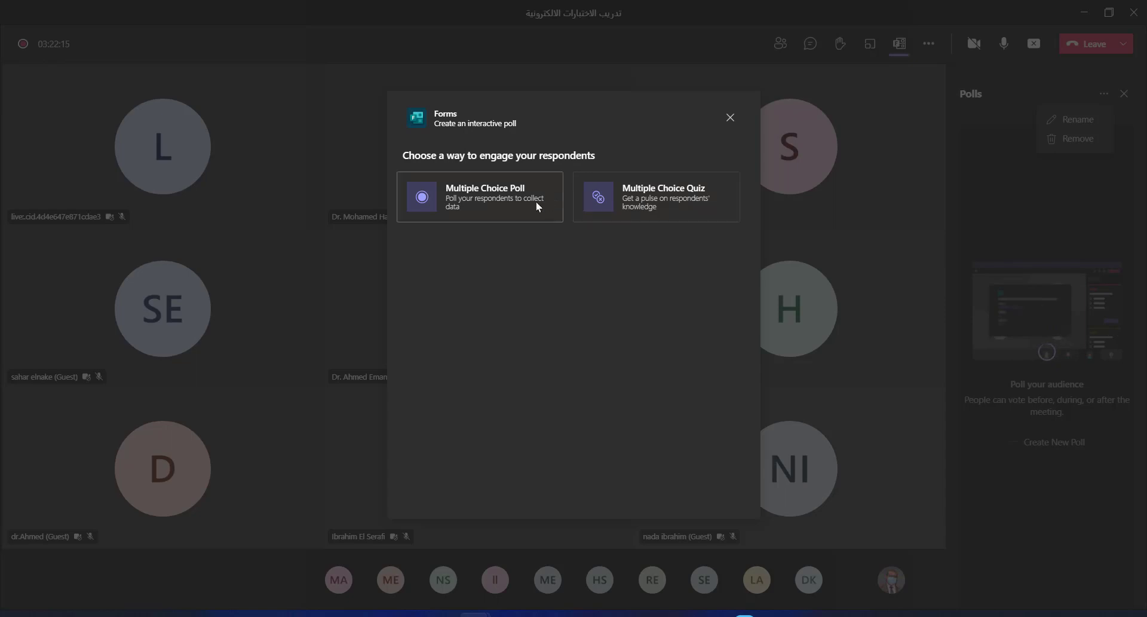
click(666, 202)
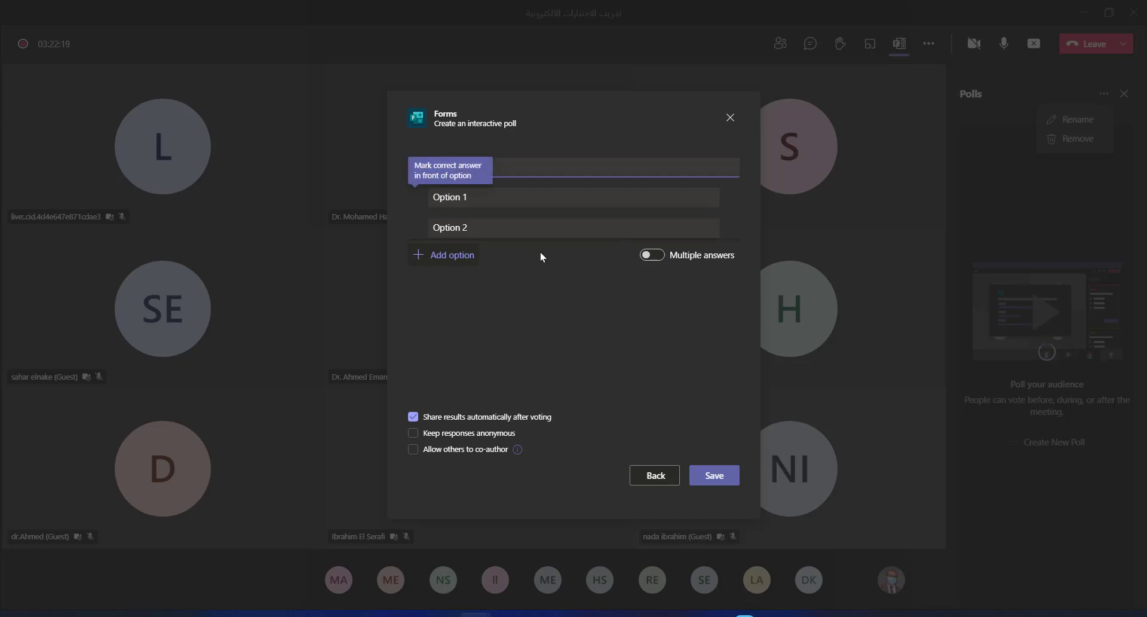
click(573, 169)
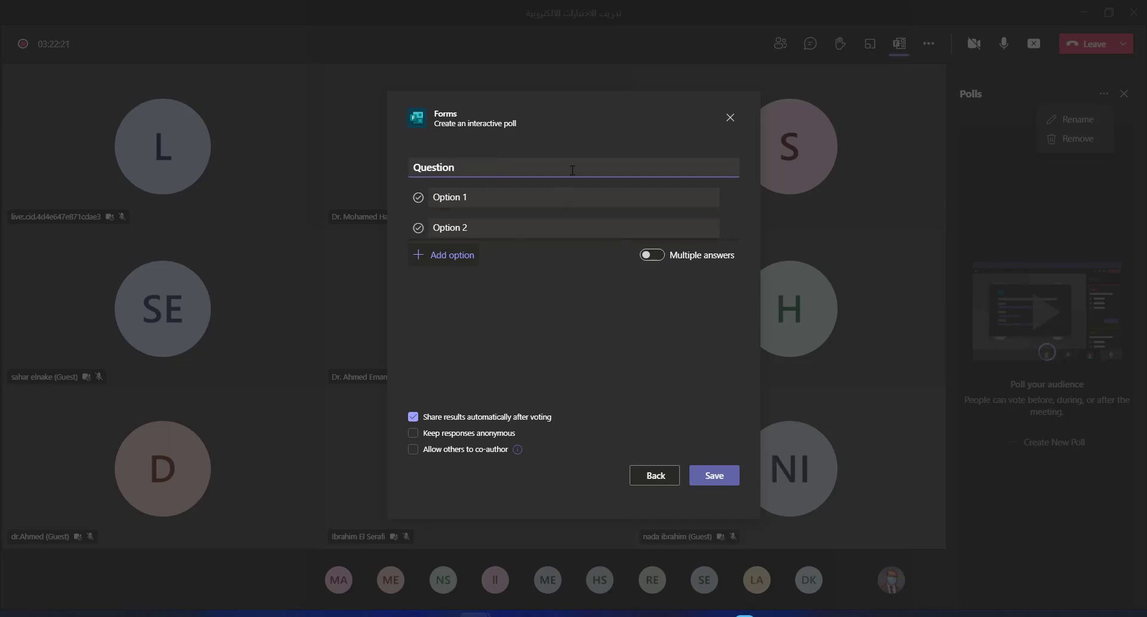
key(BackSpace)
key(BackSpace)
key(BackSpace)
key(BackSpace)
key(BackSpace)
key(BackSpace)
key(BackSpace)
key(BackSpace)
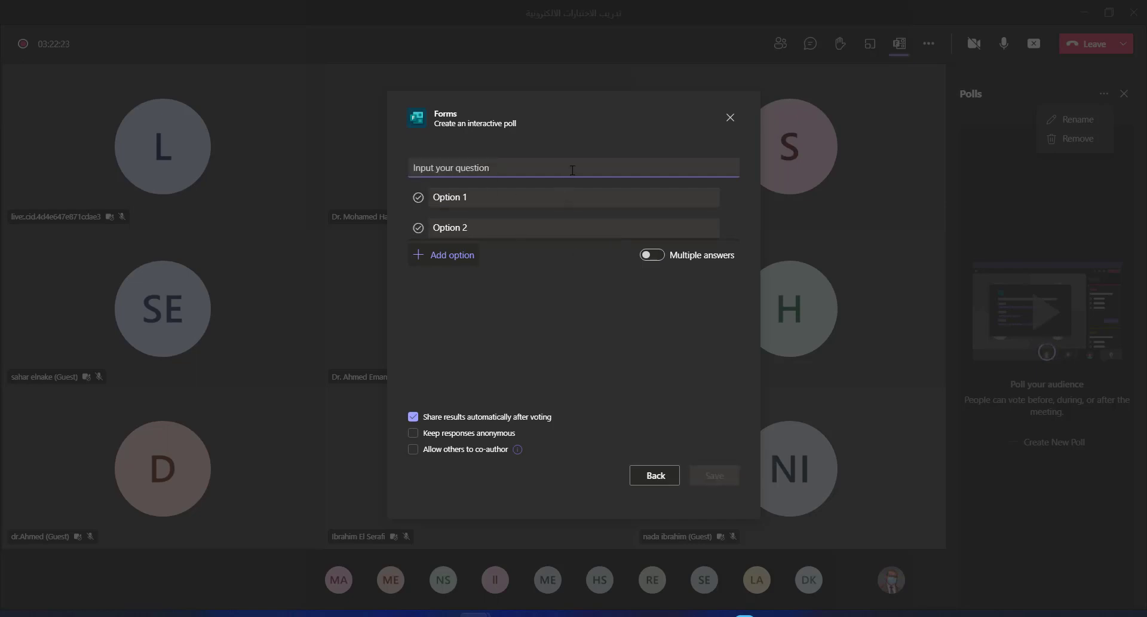
text(ljnguifjyf j cfjcj fu f uf)
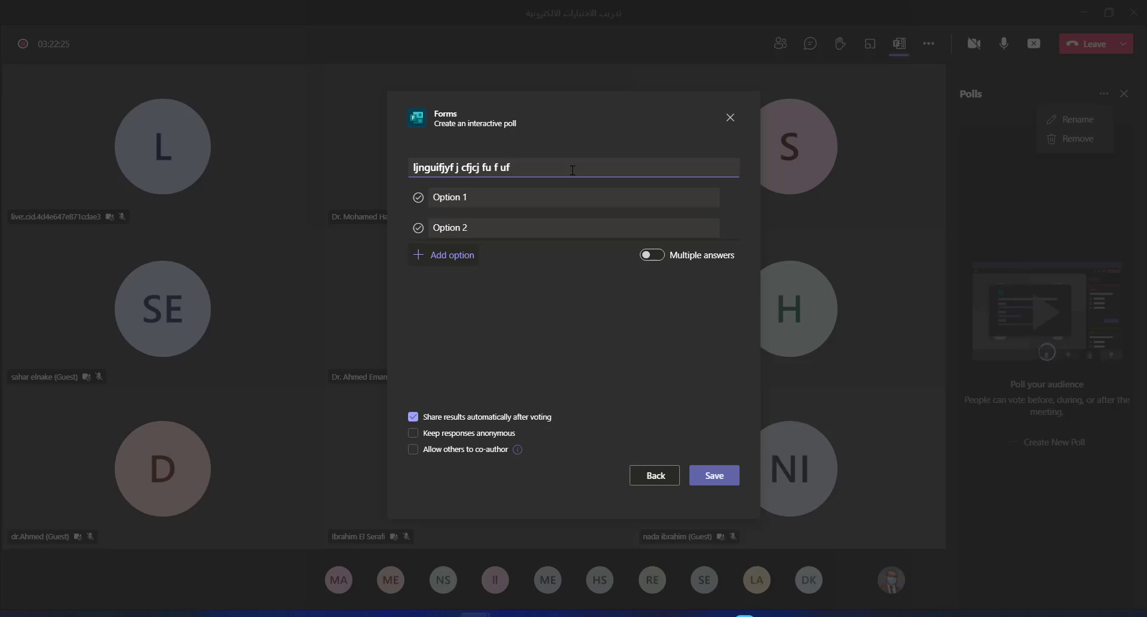
Fill in the answer options ngdhdh, hjfudj, g ifyjf and ,gvkugiu8, and mark hjfudj as the correct answer
click(487, 199)
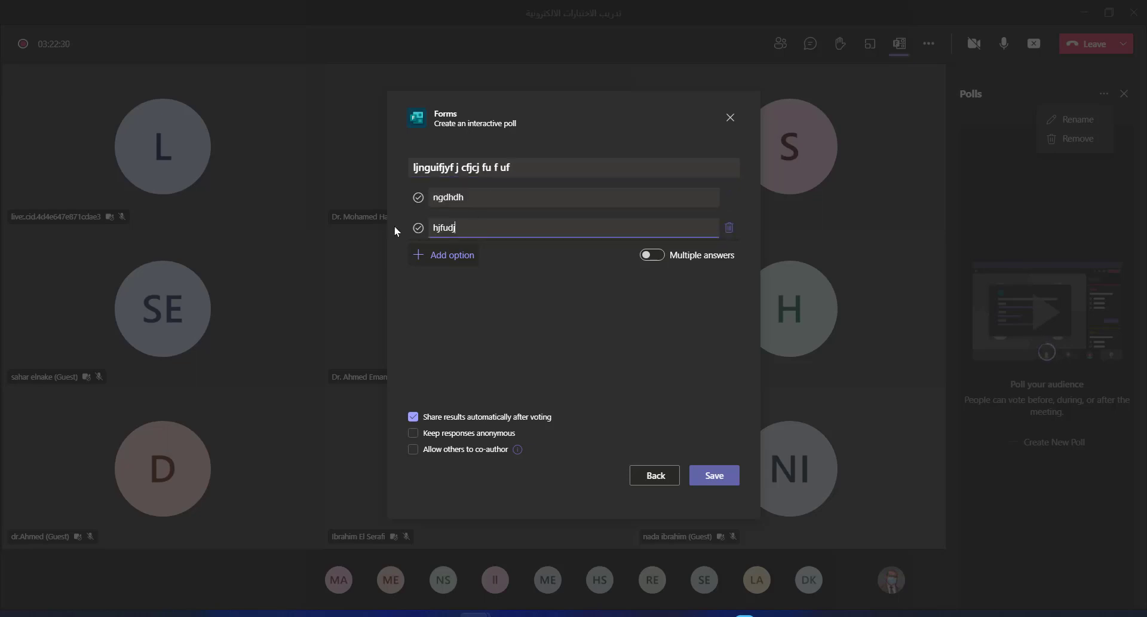
click(426, 254)
text(g ifyjf)
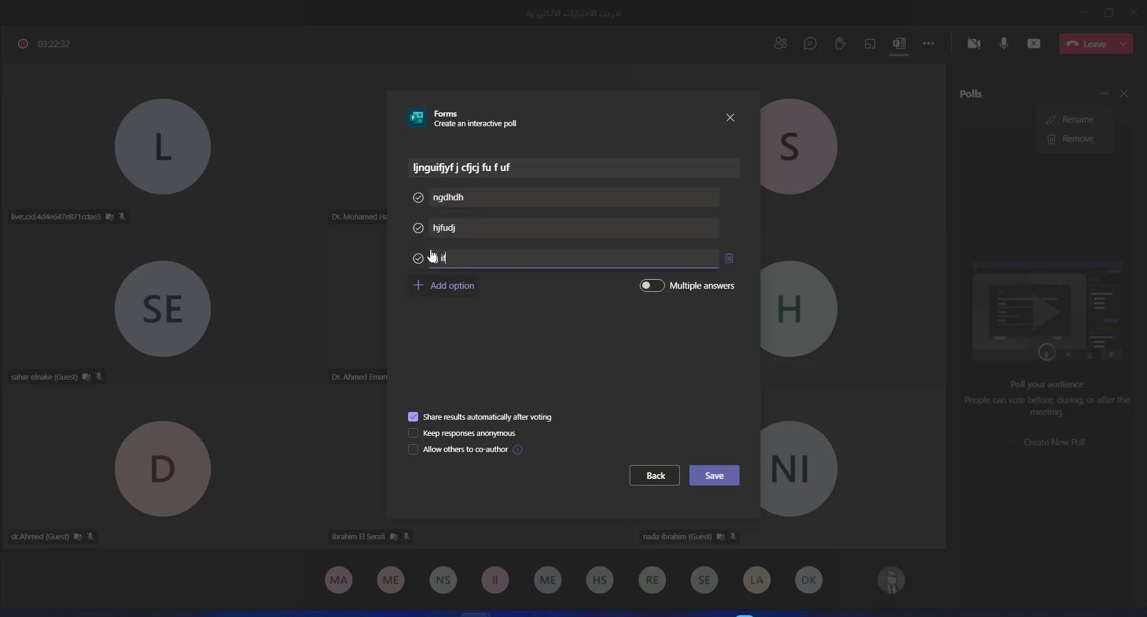
click(472, 297)
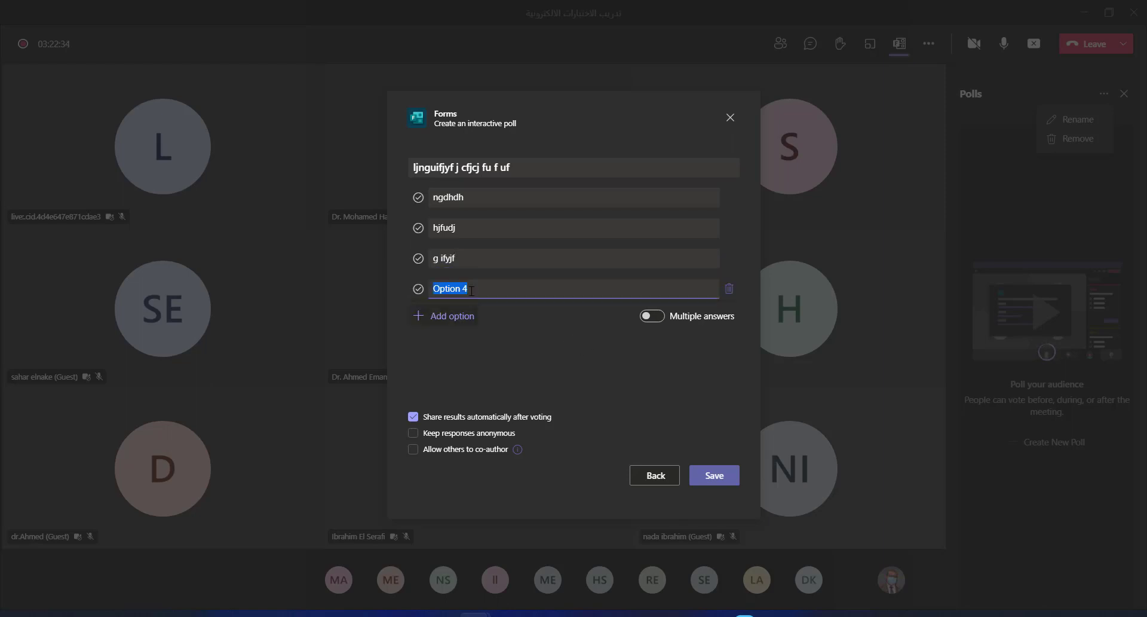
text(,gvkugiu8)
click(418, 228)
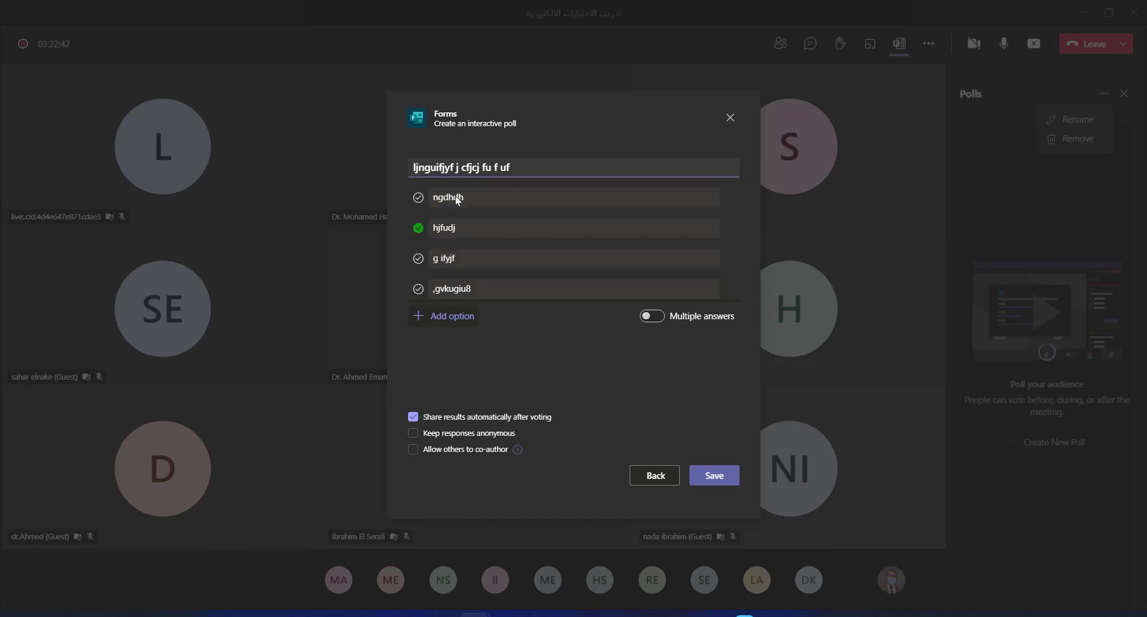
Disable sharing results automatically after voting and save the quiz as a draft
click(509, 198)
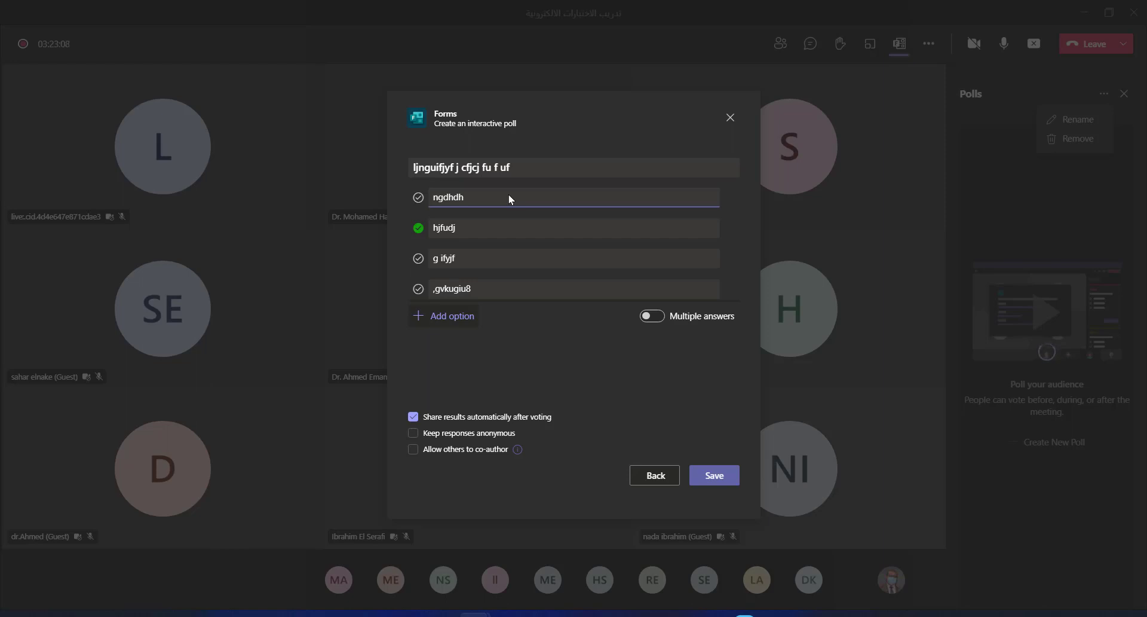
click(440, 427)
click(509, 418)
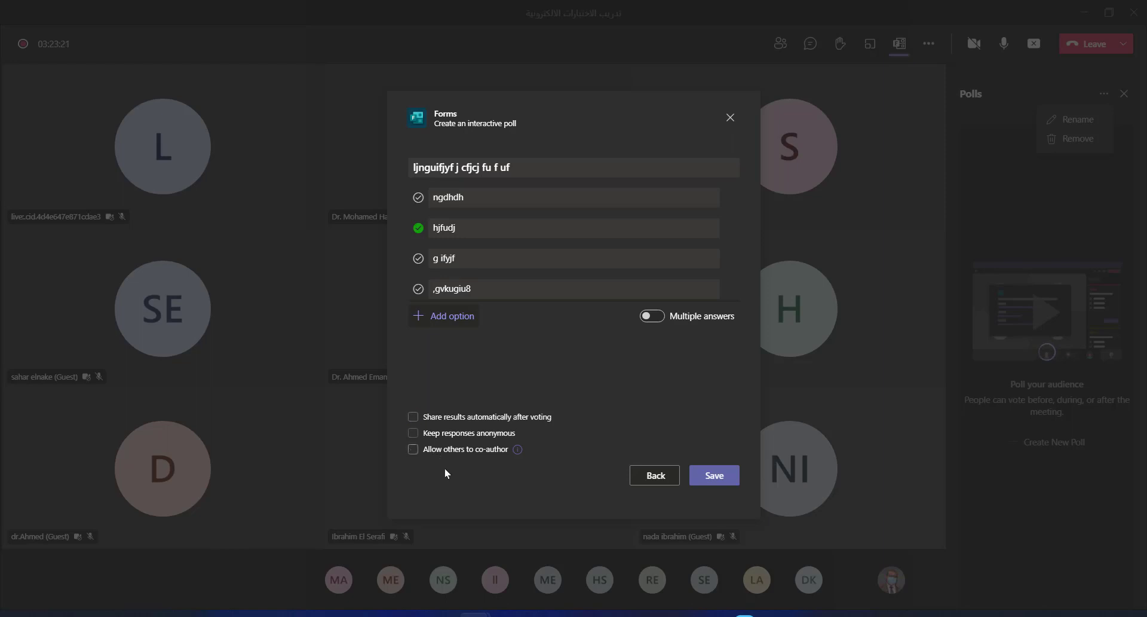
click(552, 418)
click(550, 420)
click(549, 419)
click(716, 476)
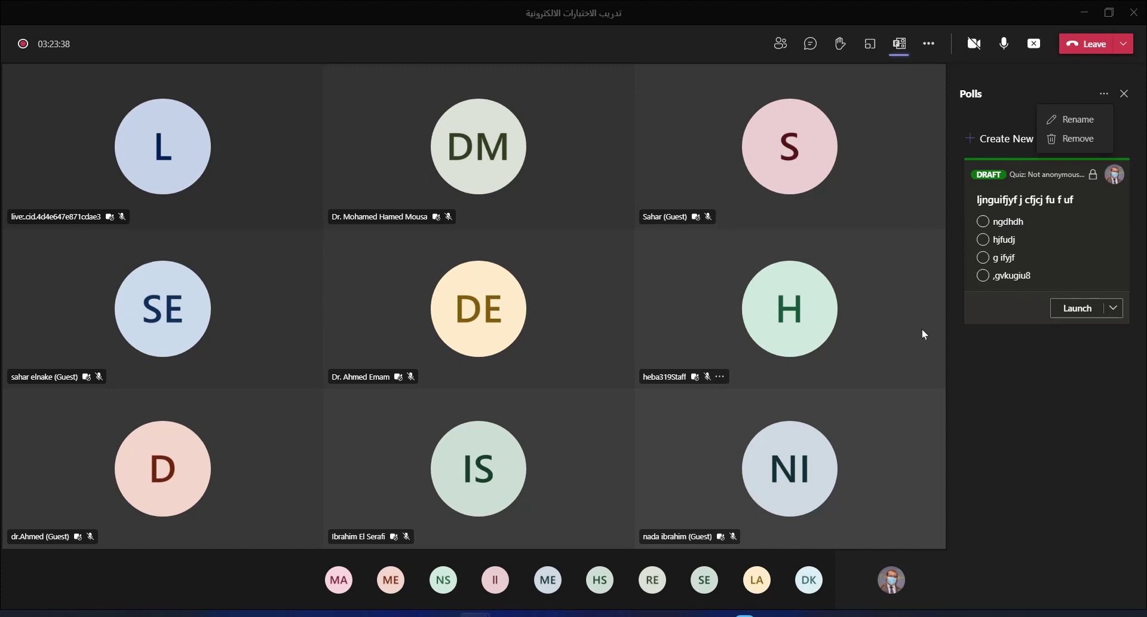
Start a second Multiple Choice Quiz in the meeting with the question "jfbyubr uh ru duj"
click(1053, 80)
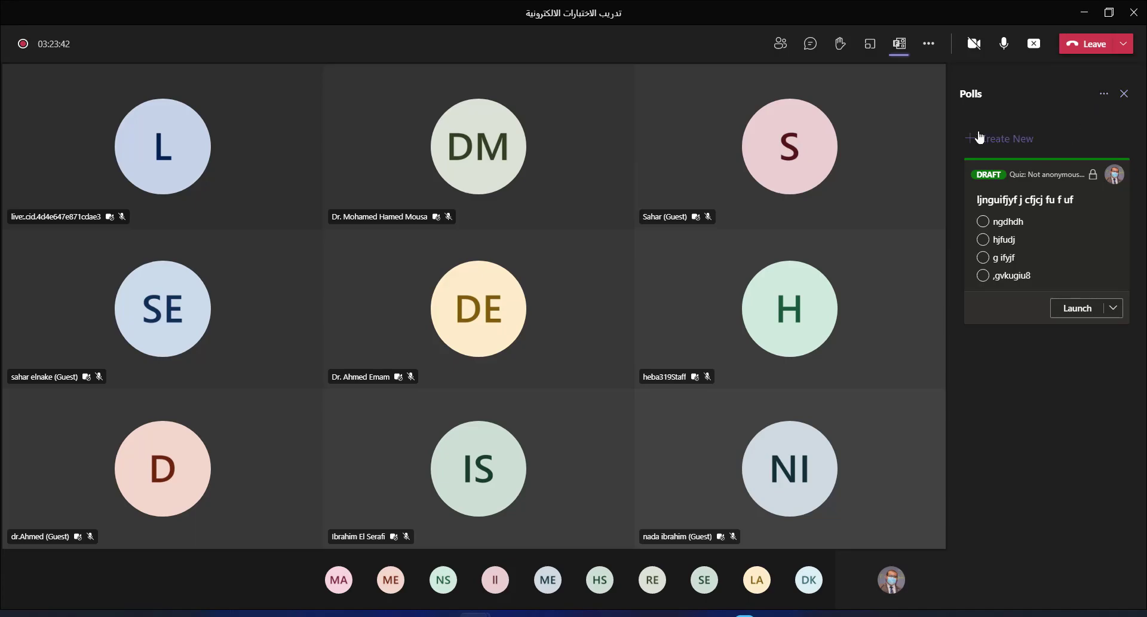
click(1004, 141)
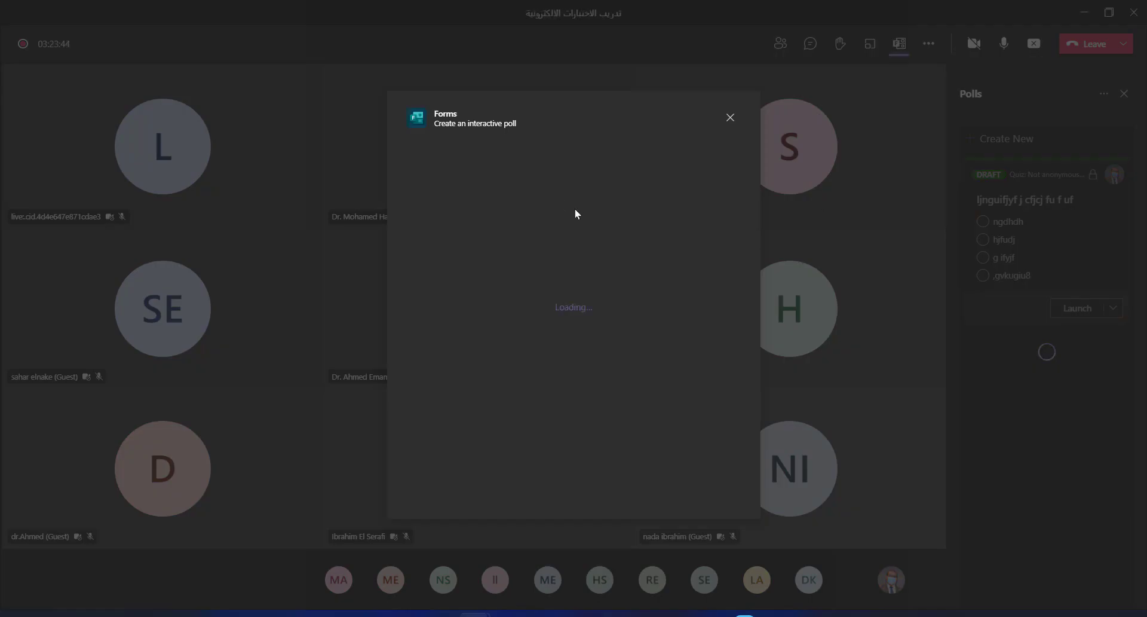
click(662, 208)
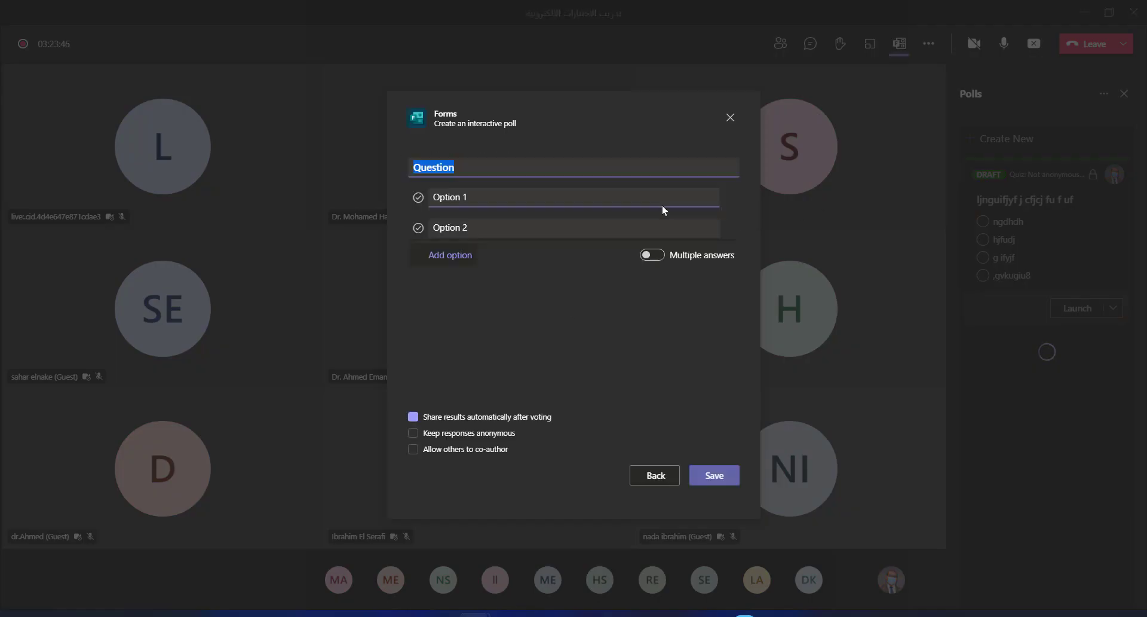
text(jfbyubr uh ru duj)
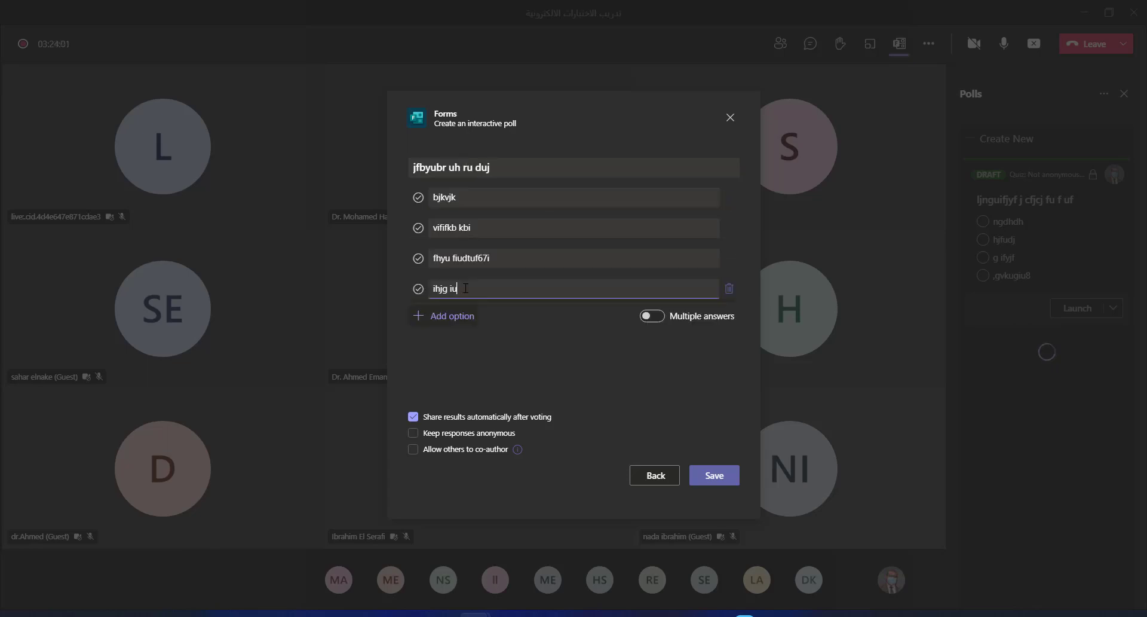
Complete options bjkvjk, vififkb kbi, fhyu fiudtuf67i and ihjg iufuifi fi, mark the fourth as correct, and save the quiz
text(fufi fi)
click(419, 289)
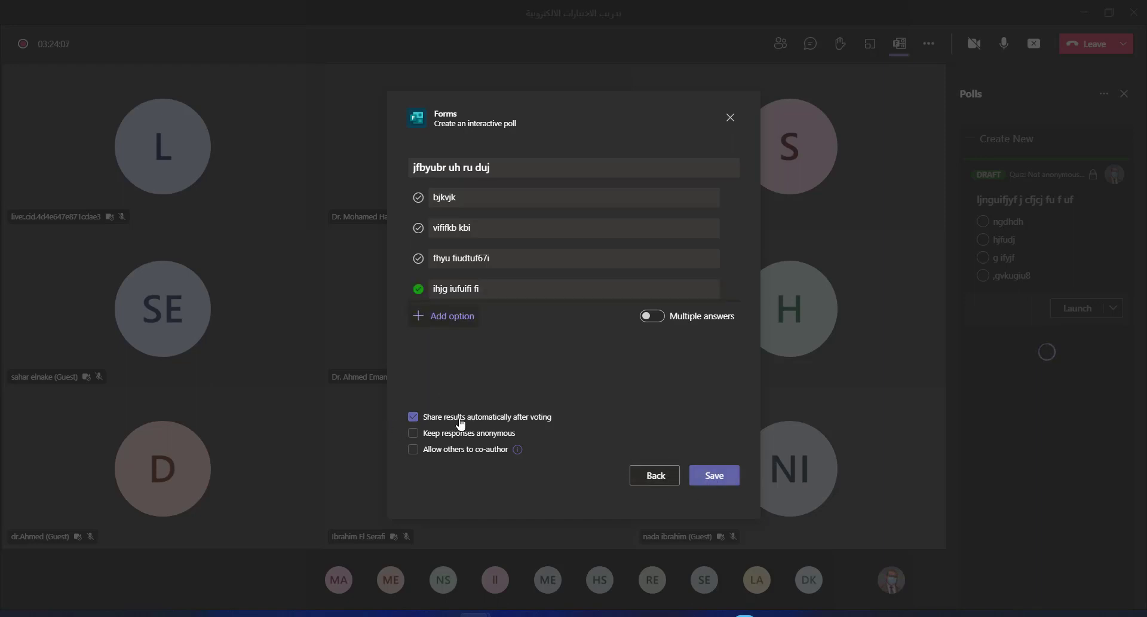
click(721, 481)
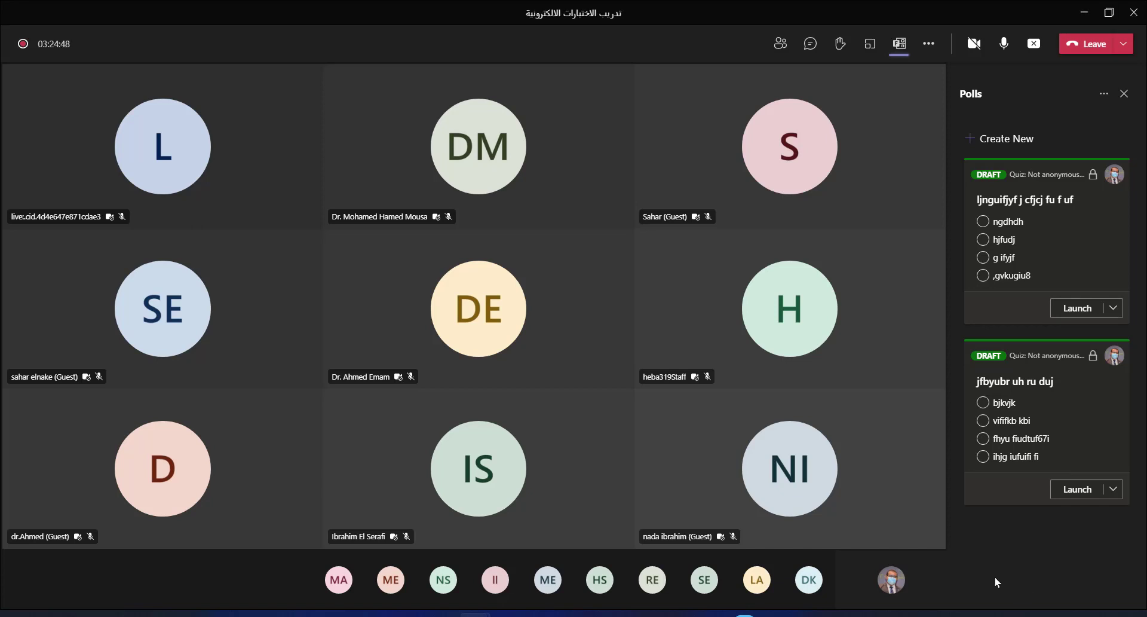
Launch the draft quiz "ljnguifjyf j cfjcj fu f uf" to the meeting participants
click(1084, 316)
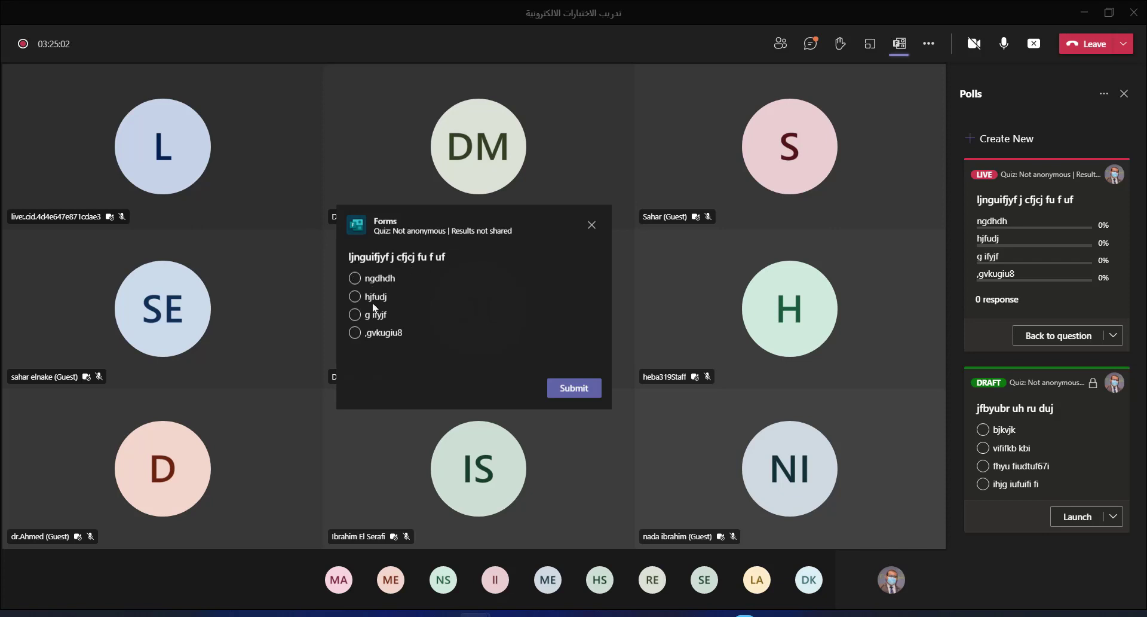
Submit ngdhdh as the answer to the live quiz "ljnguifjyf j cfjcj fu f uf" and close that poll
click(367, 281)
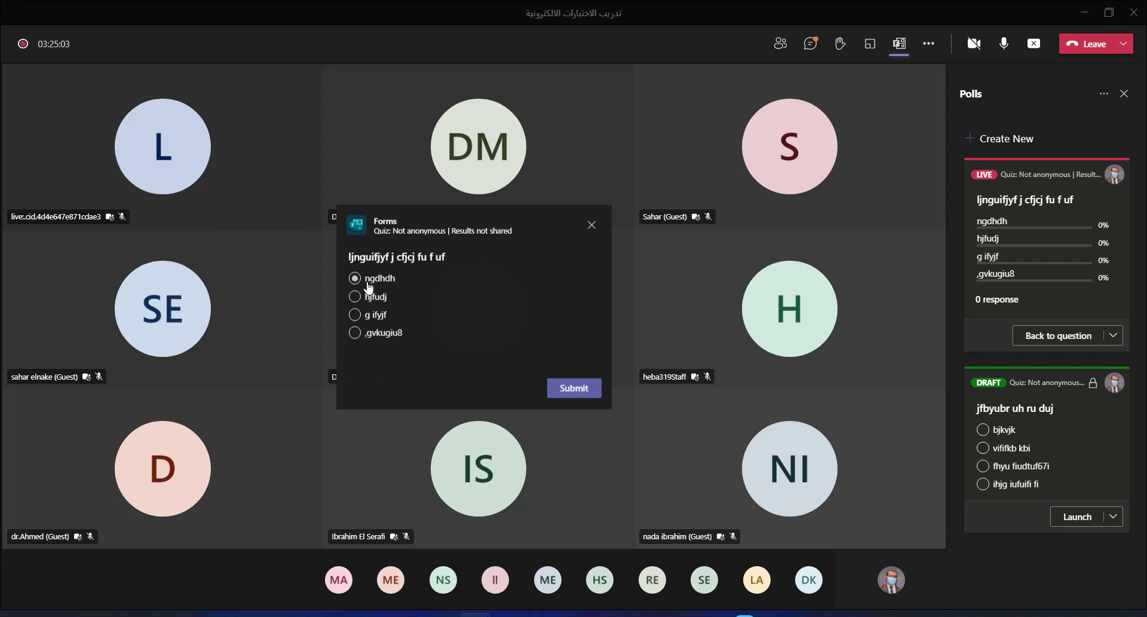
click(573, 392)
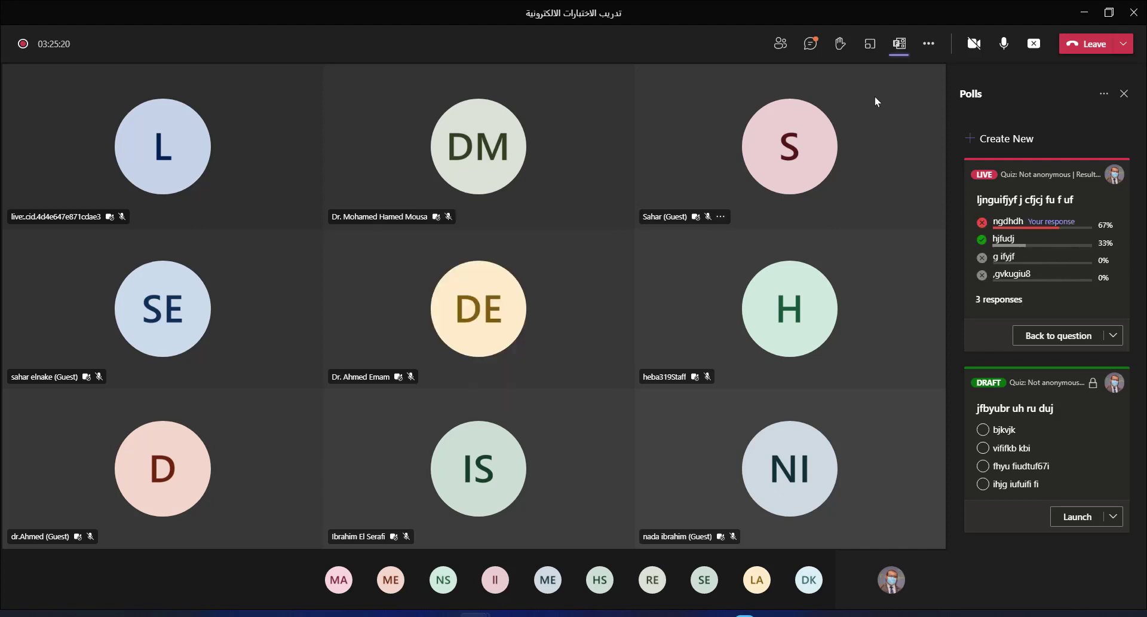
click(808, 43)
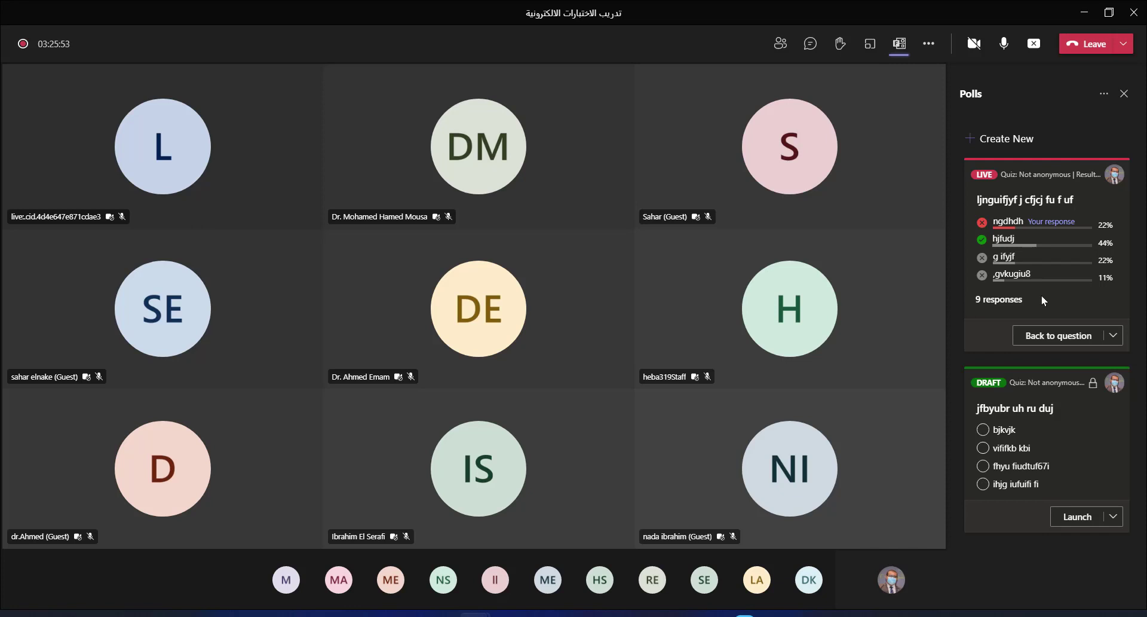
click(1113, 336)
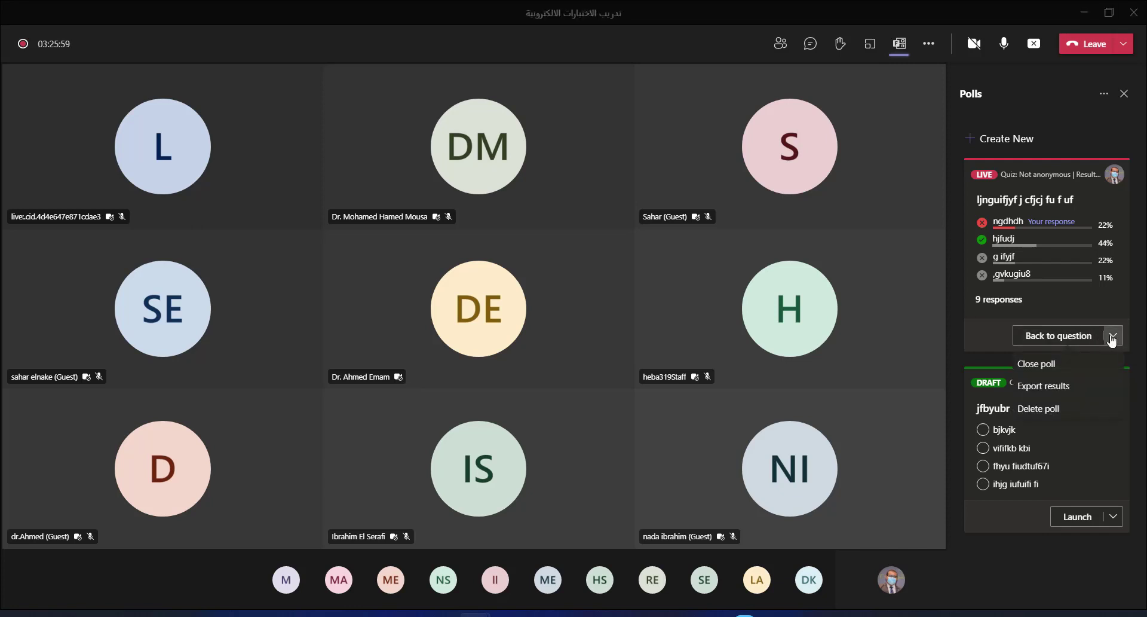
click(1055, 366)
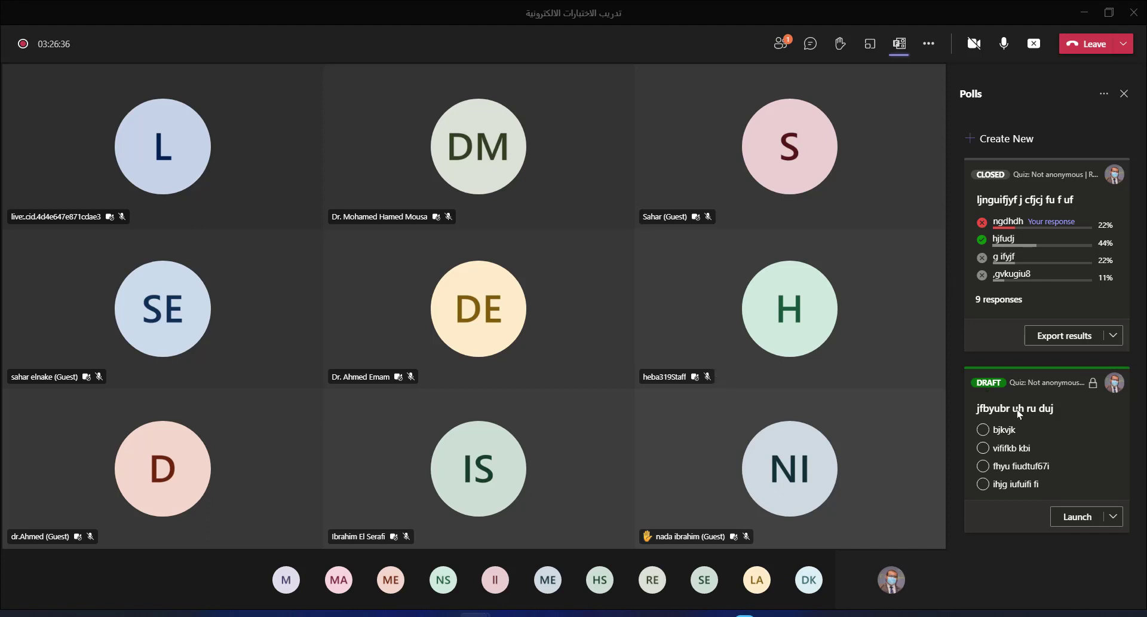
Launch the draft quiz "jfbyubr uh ru duj" to the meeting and submit vififkb kbi as the answer
click(1081, 517)
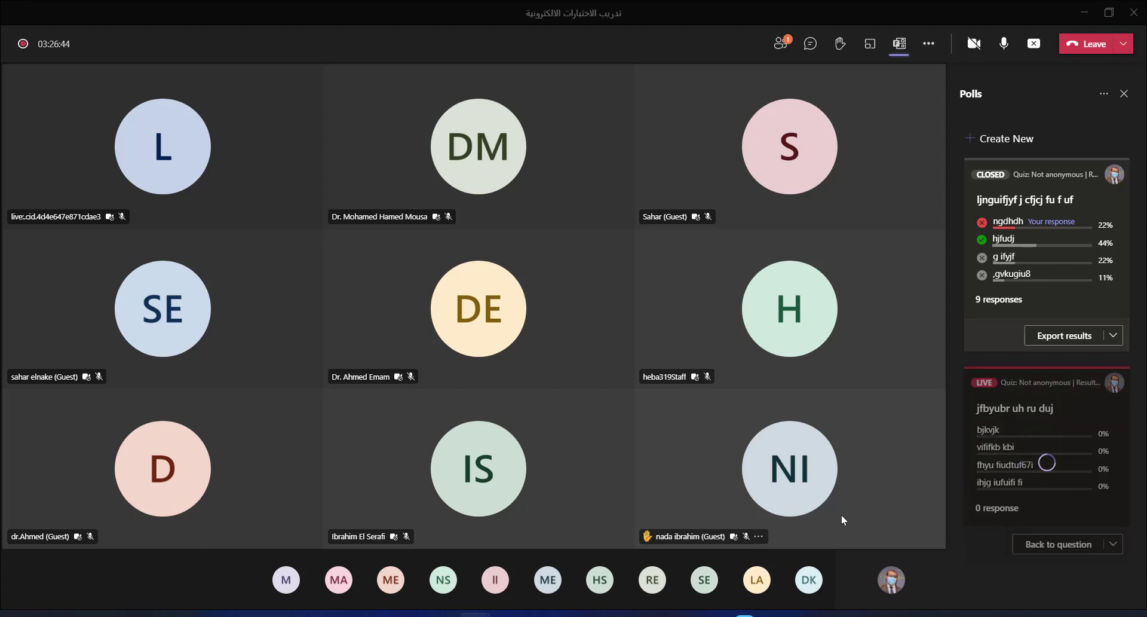
click(836, 481)
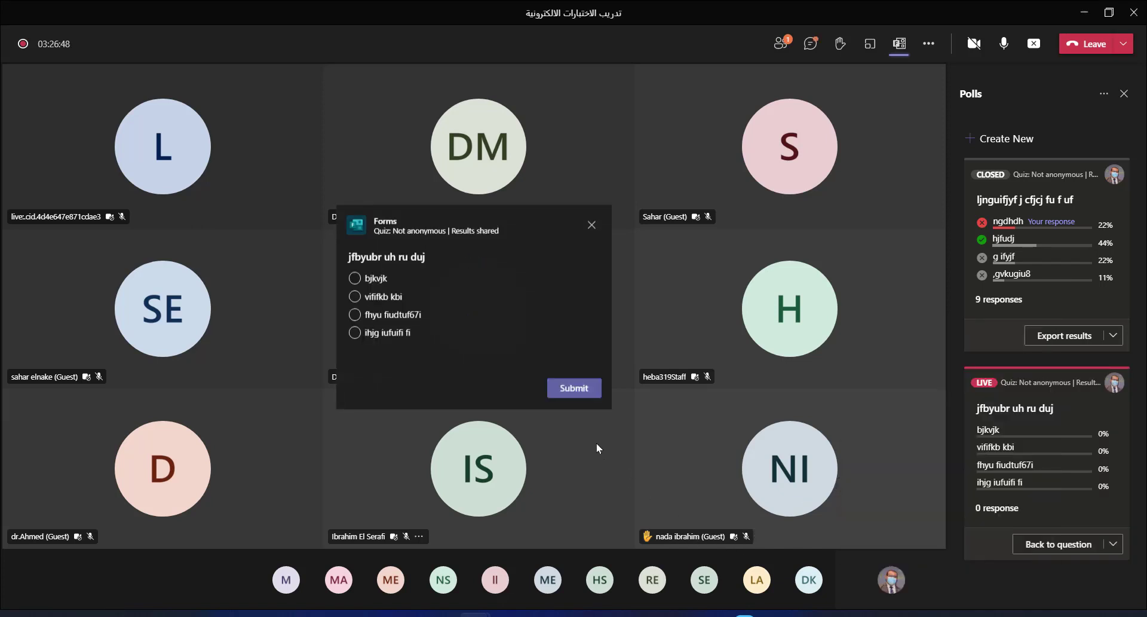
click(368, 303)
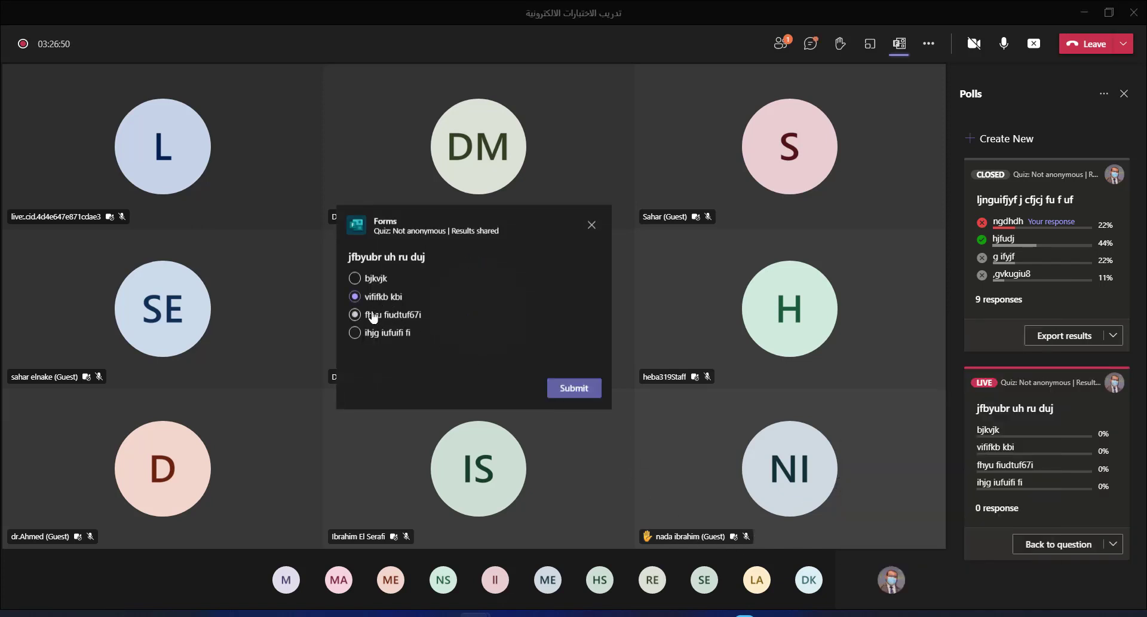
click(566, 394)
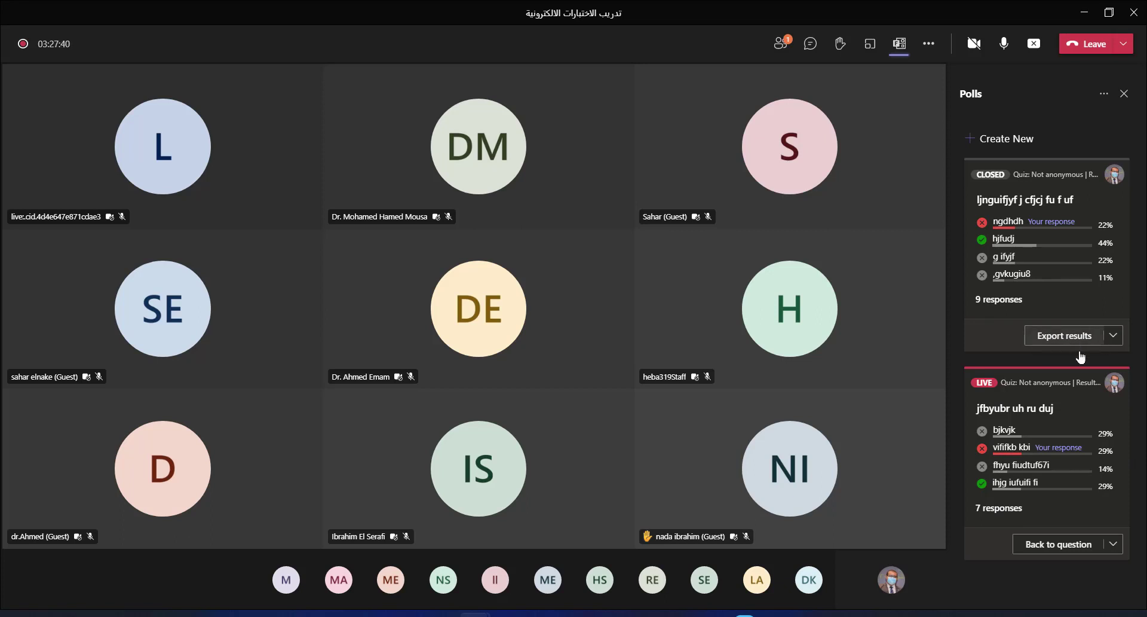
Switch the live quiz "jfbyubr uh ru duj" between its question and results views, and close the poll
click(1063, 548)
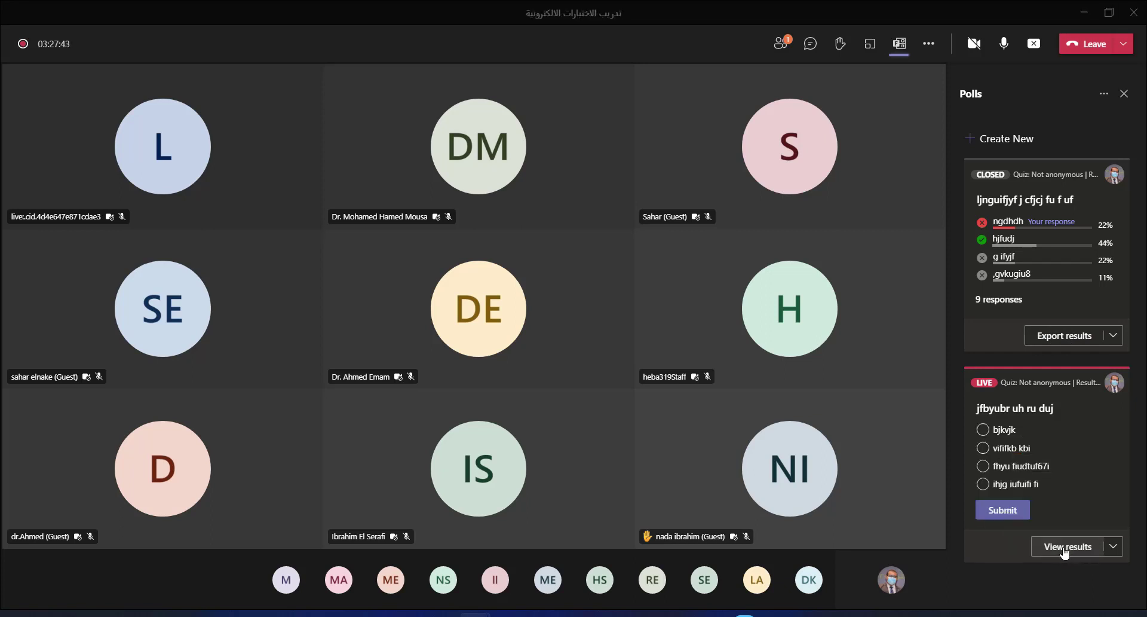
click(1103, 549)
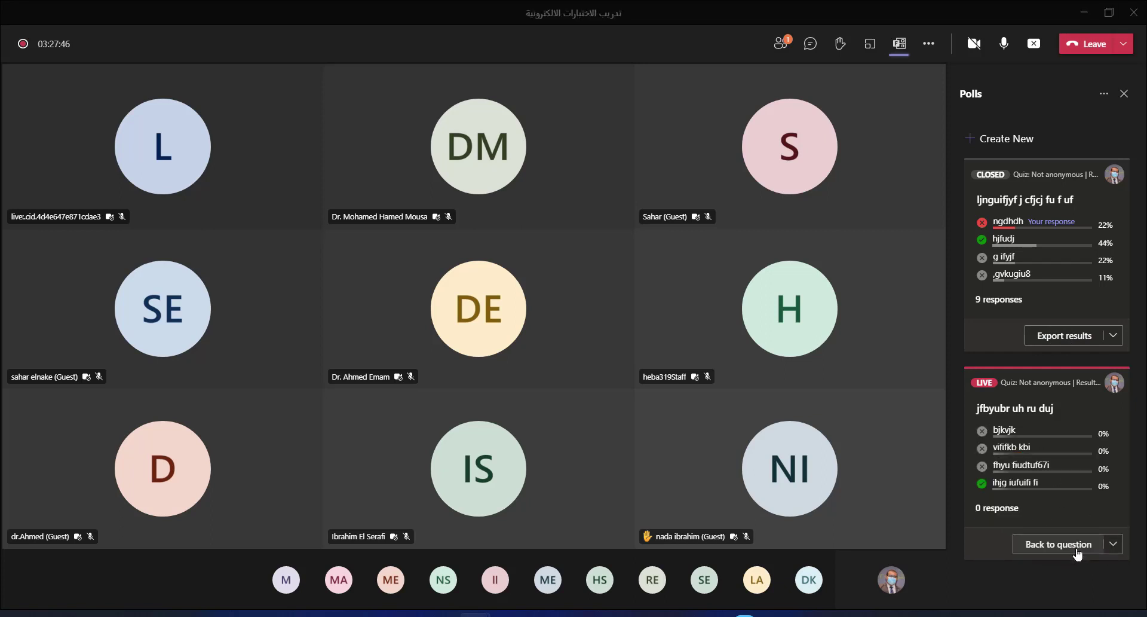
click(1117, 545)
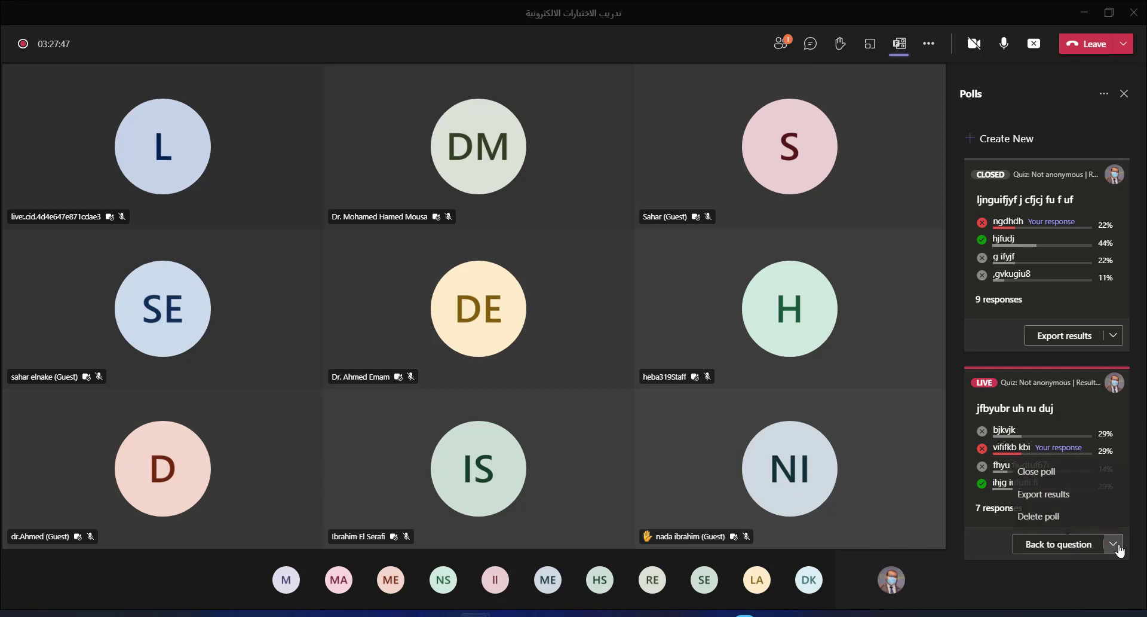
click(1039, 472)
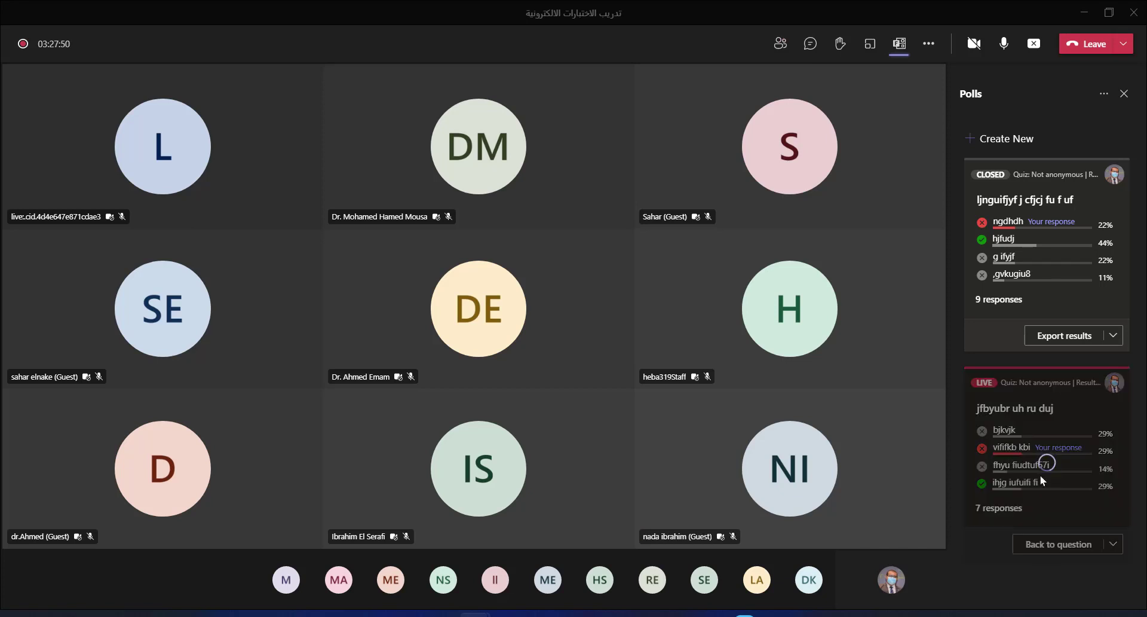
click(1113, 544)
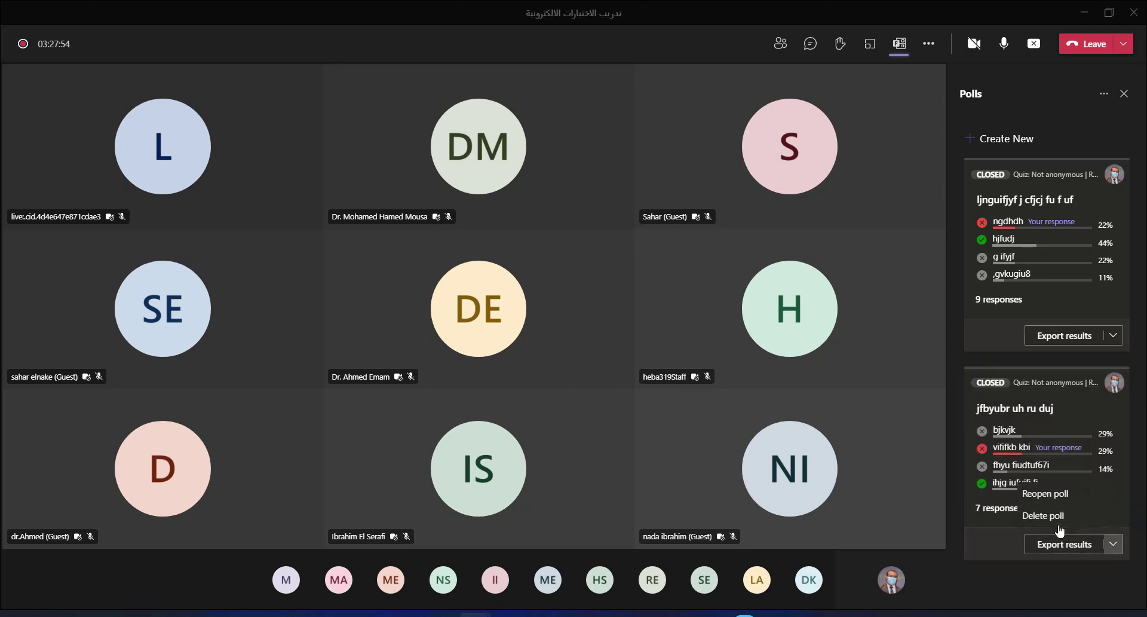
click(1012, 582)
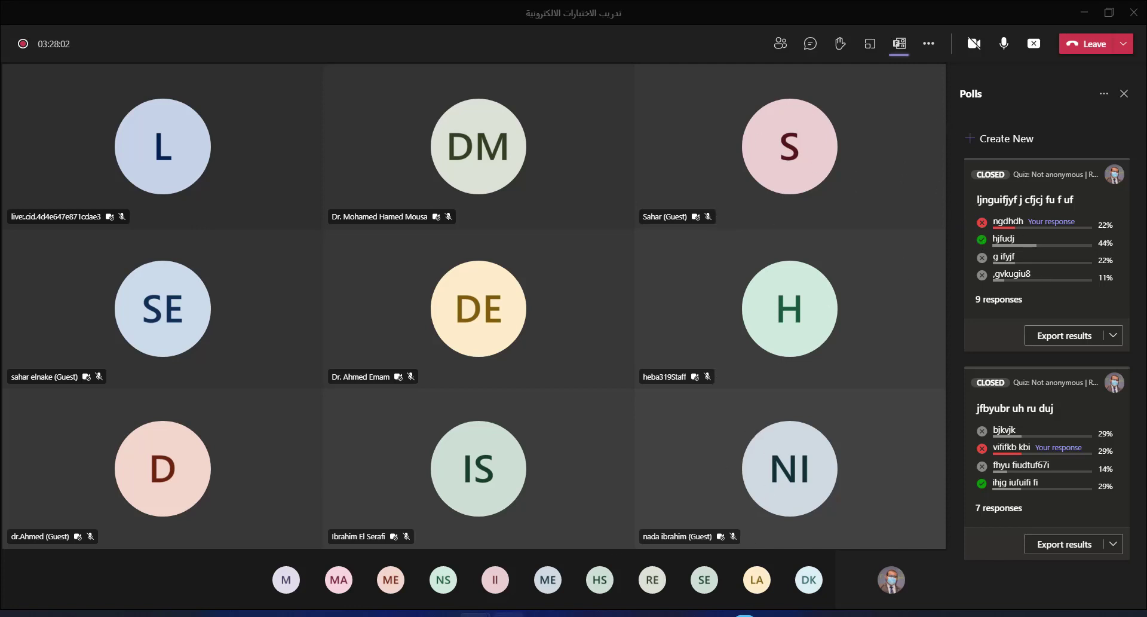
Open the polls of the meeting "تدريب الاختبارات الالكترونية" from the calendar and check the poll types offered for a new poll
mouse_move(475, 614)
click(404, 538)
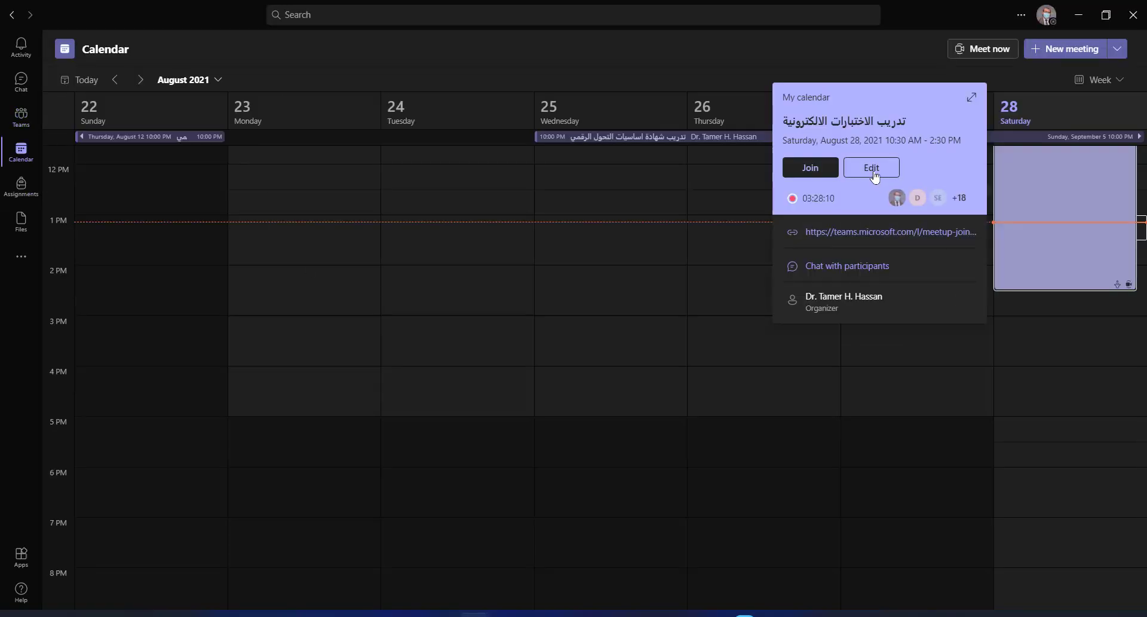
click(873, 173)
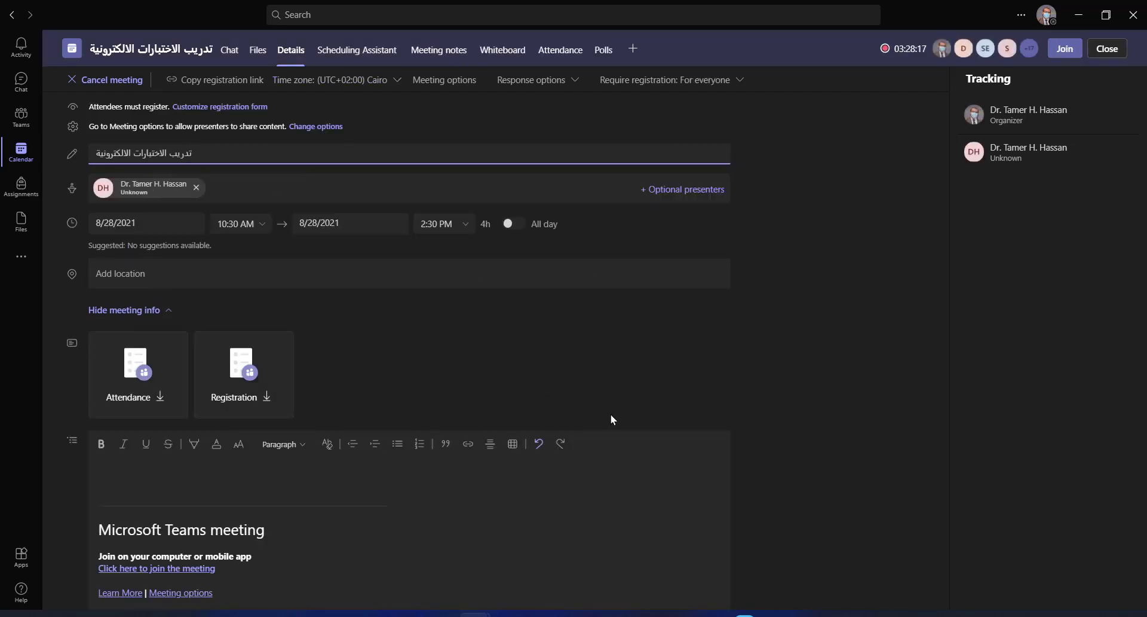
click(600, 57)
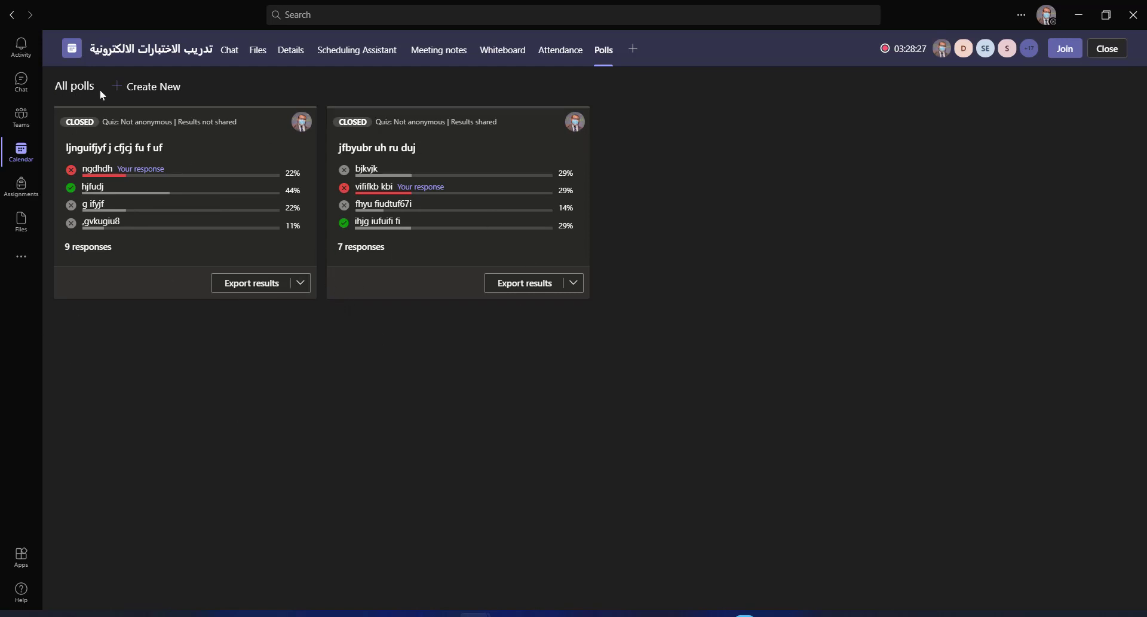
click(153, 88)
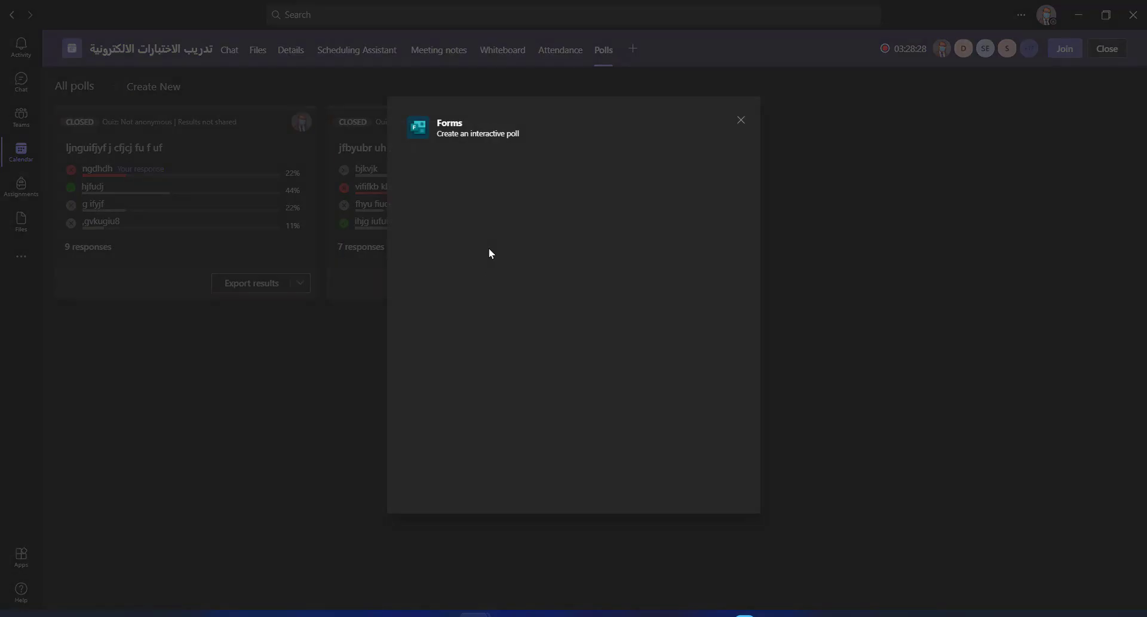
click(743, 125)
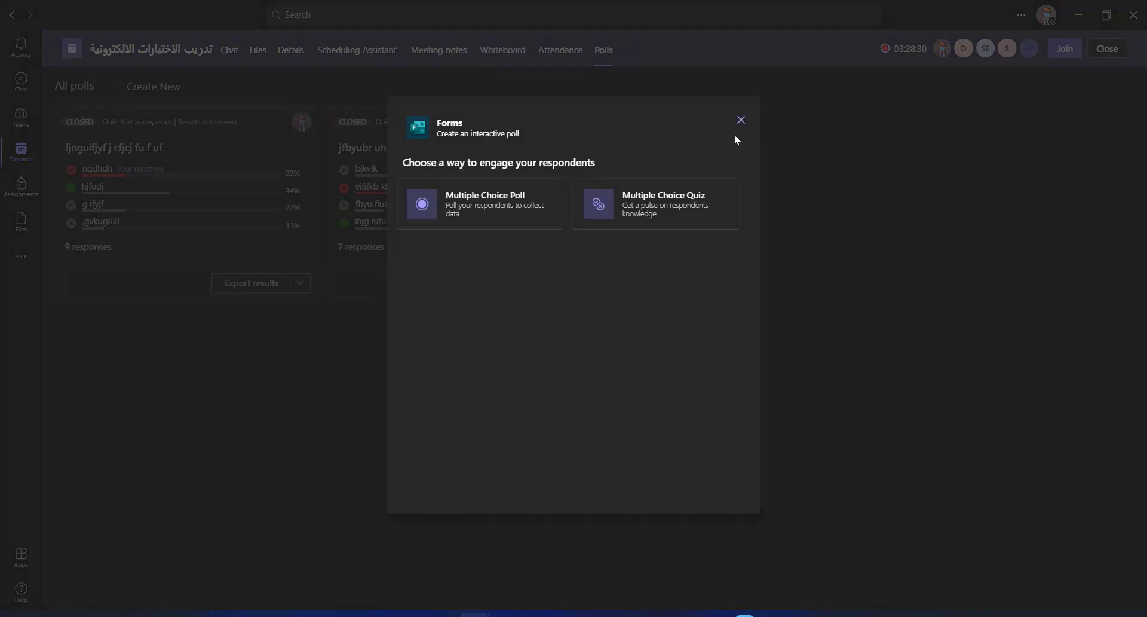